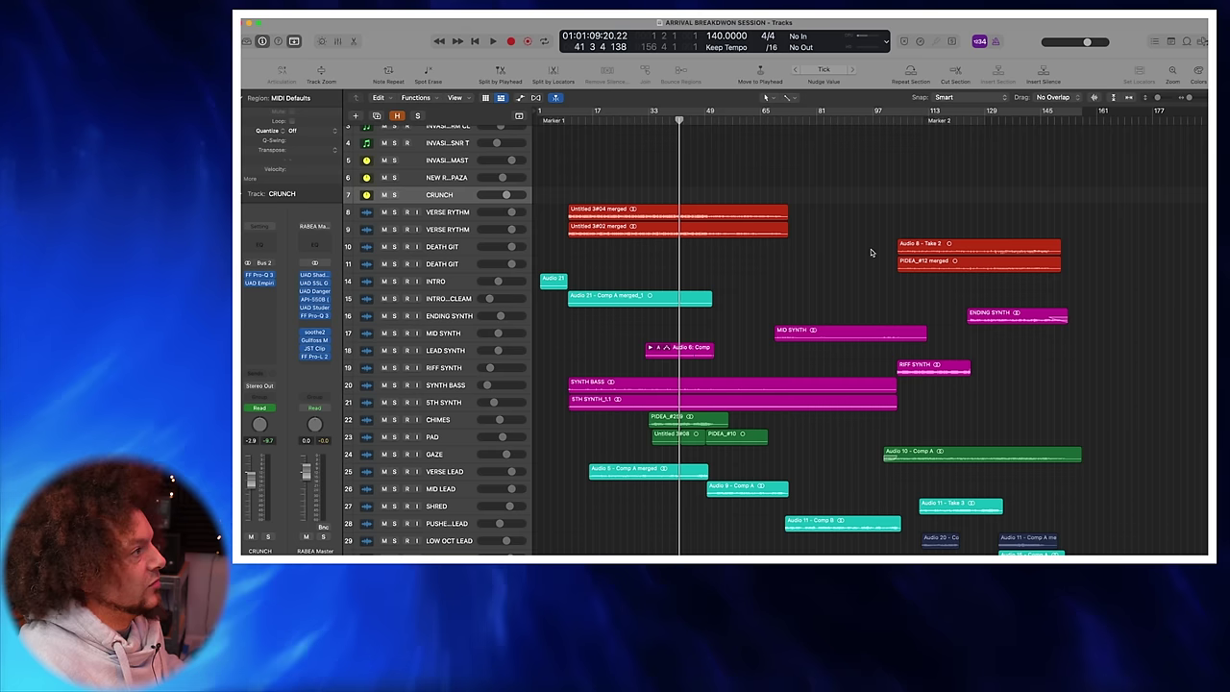
# Step: Look over the arrangement down to the CLEAN BASS track, then zoom the Tracks area to fit all regions
pyautogui.scroll(-3, 730, 211)
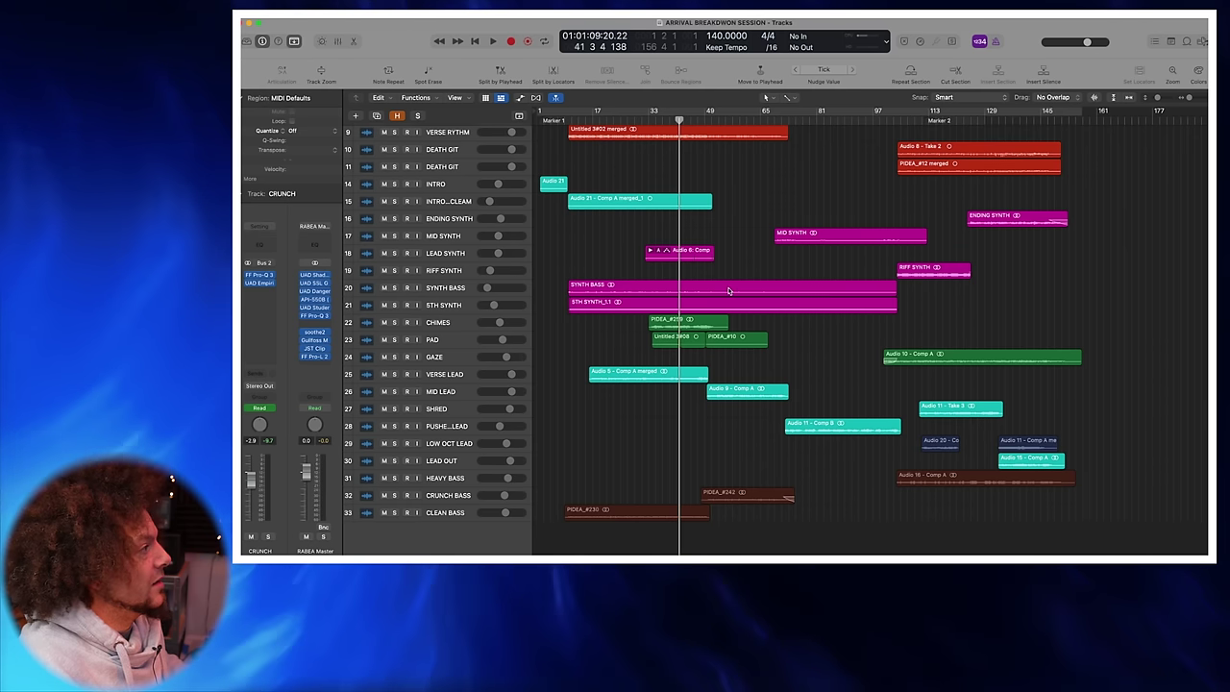
pyautogui.scroll(-1, 712, 307)
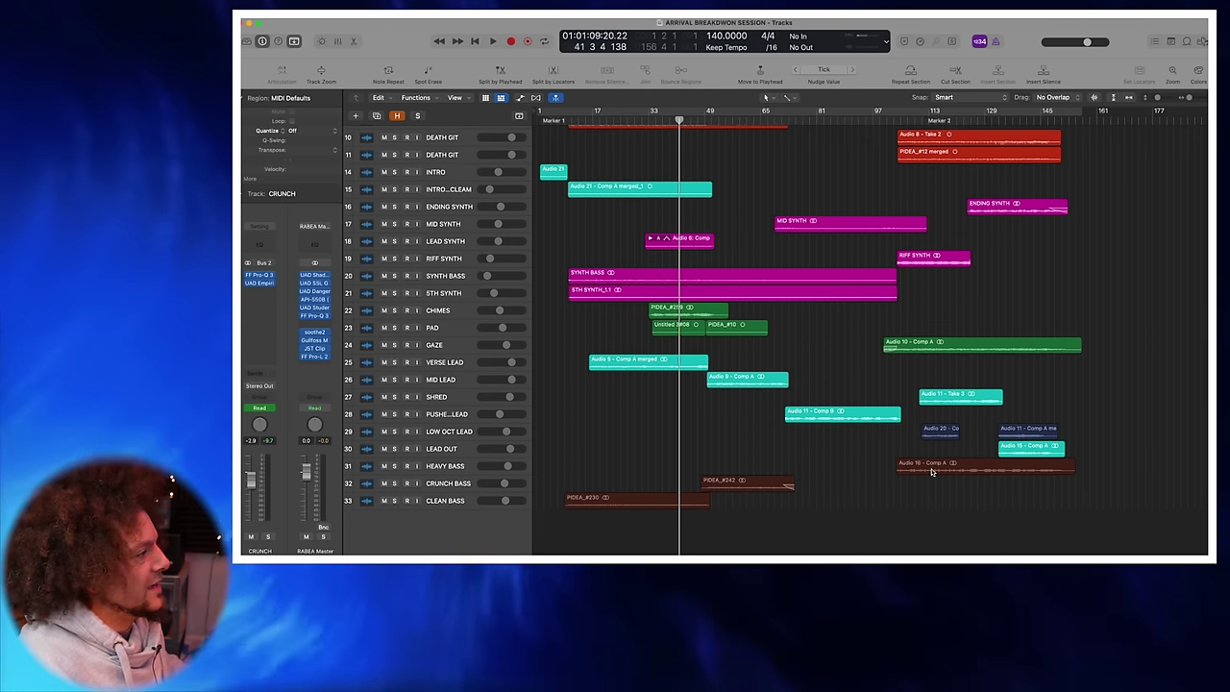
pyautogui.press('z')
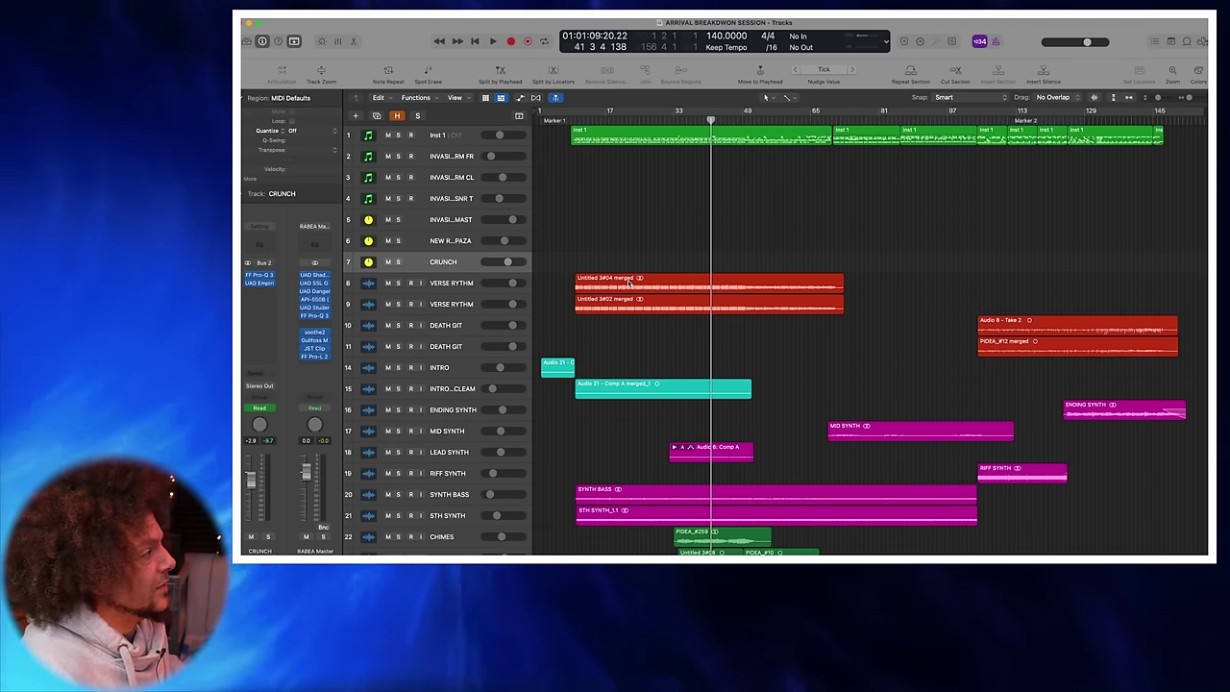
# Step: Show track automation, examine the volume curves on the drum, guitar, synth and lead tracks, and hide the automation again
pyautogui.press('a')
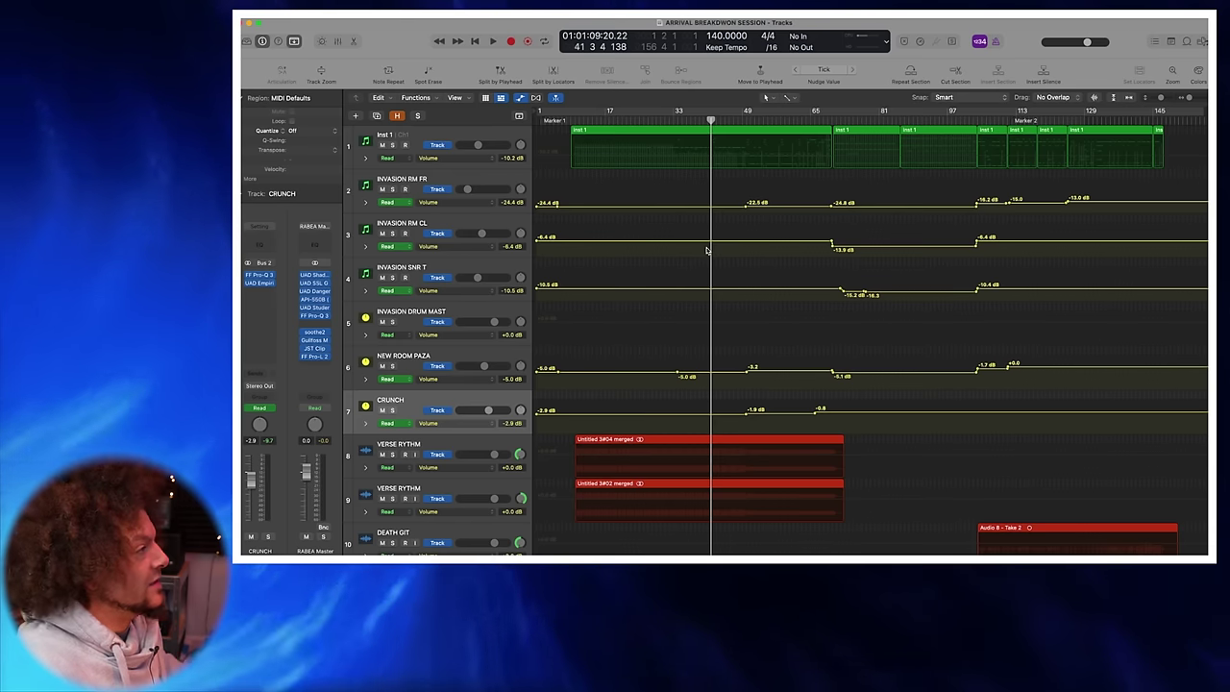
pyautogui.scroll(-2, 784, 274)
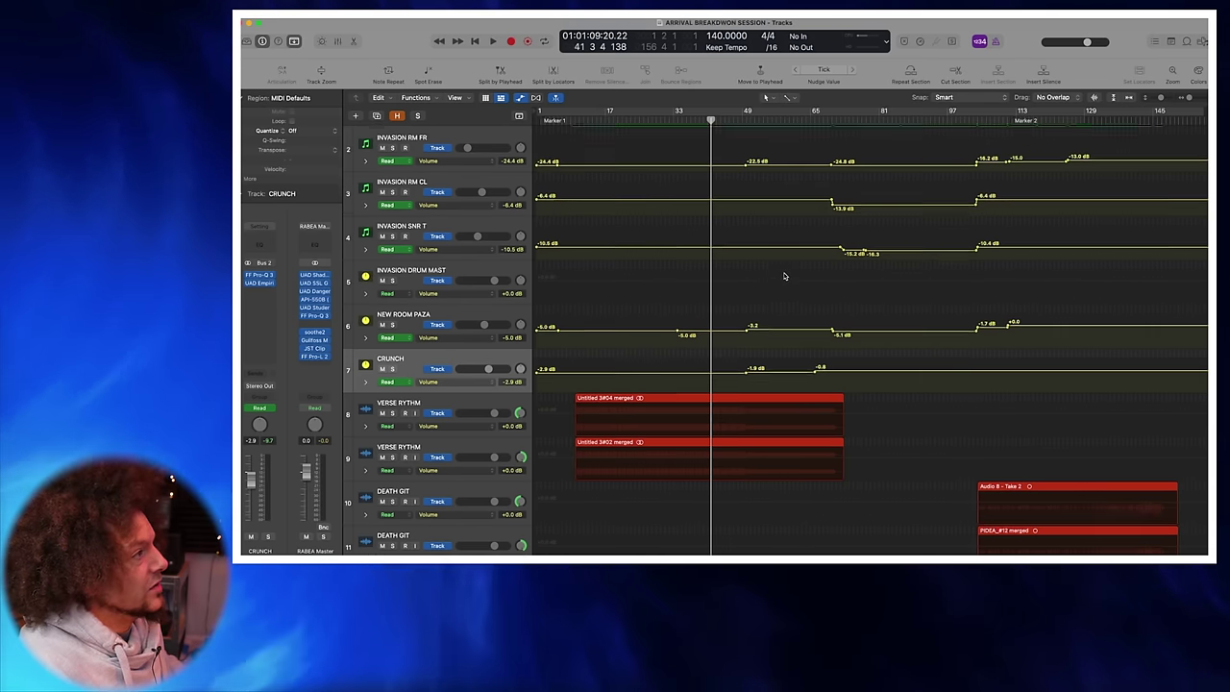
pyautogui.scroll(2, 781, 277)
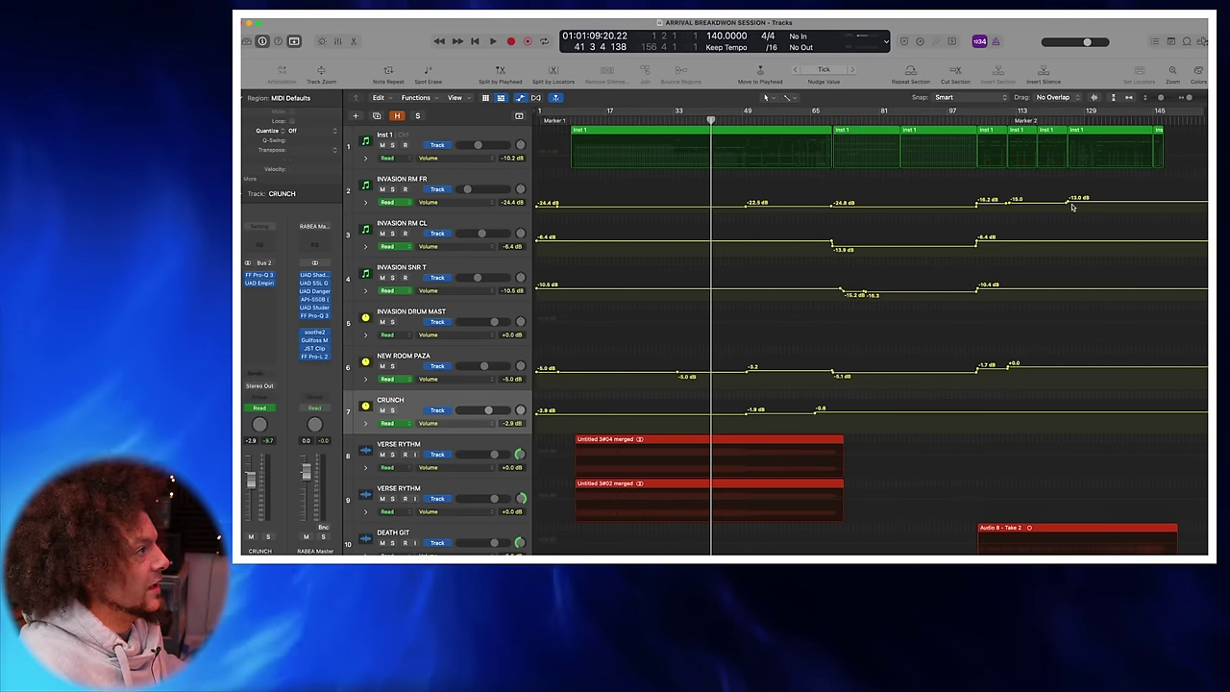
pyautogui.scroll(-2, 846, 259)
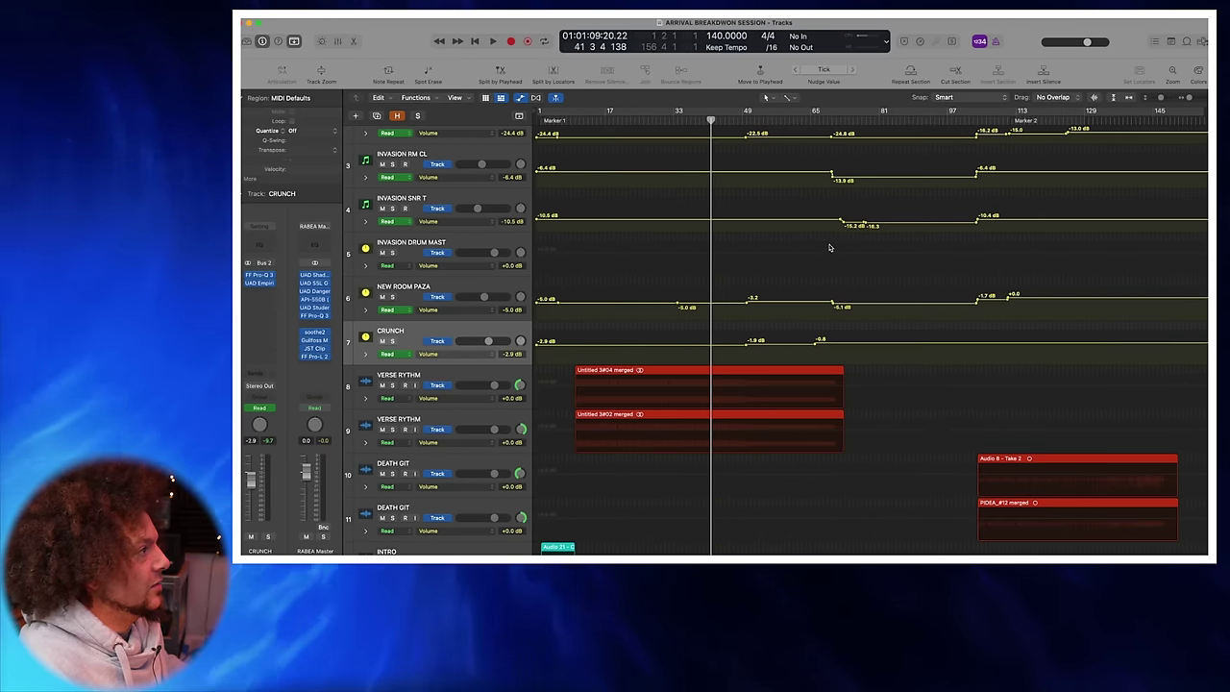
pyautogui.scroll(-2, 875, 242)
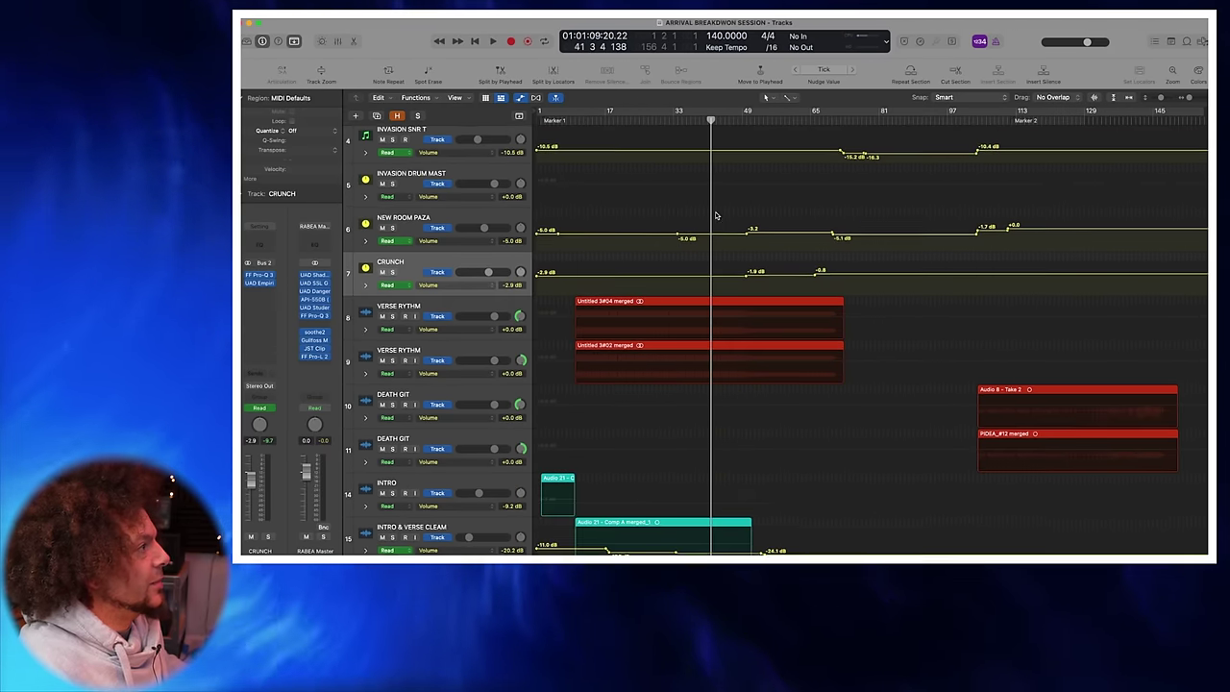
pyautogui.click(819, 272)
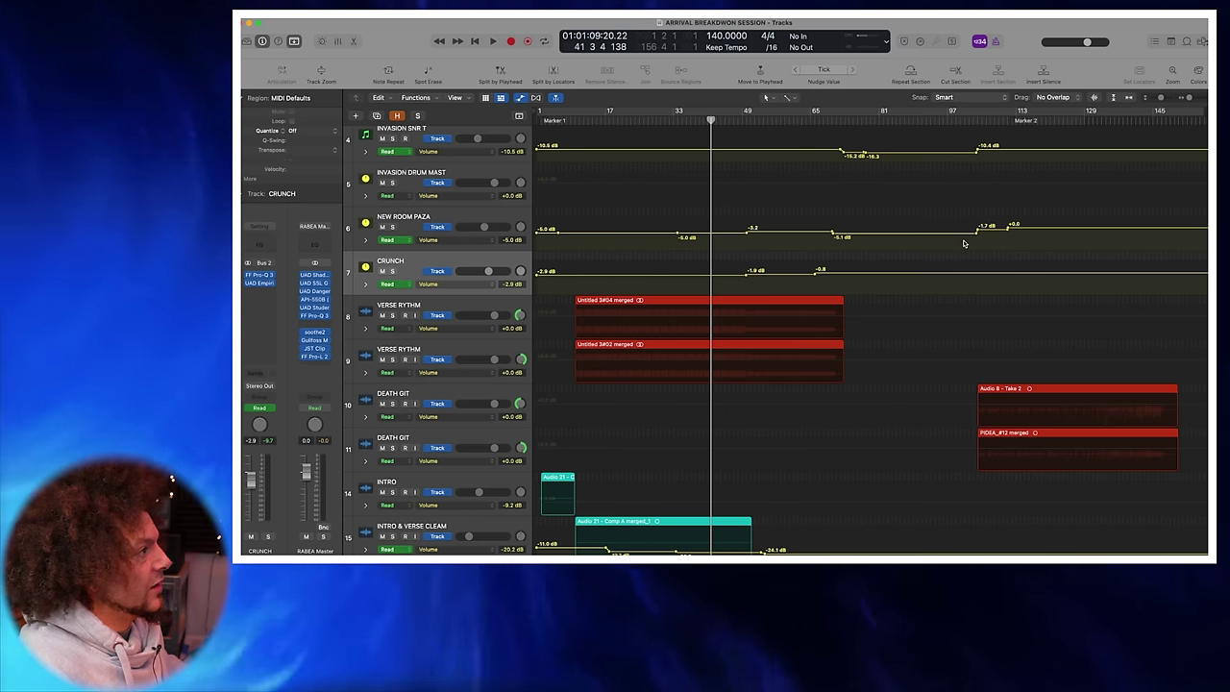
pyautogui.scroll(-8, 669, 268)
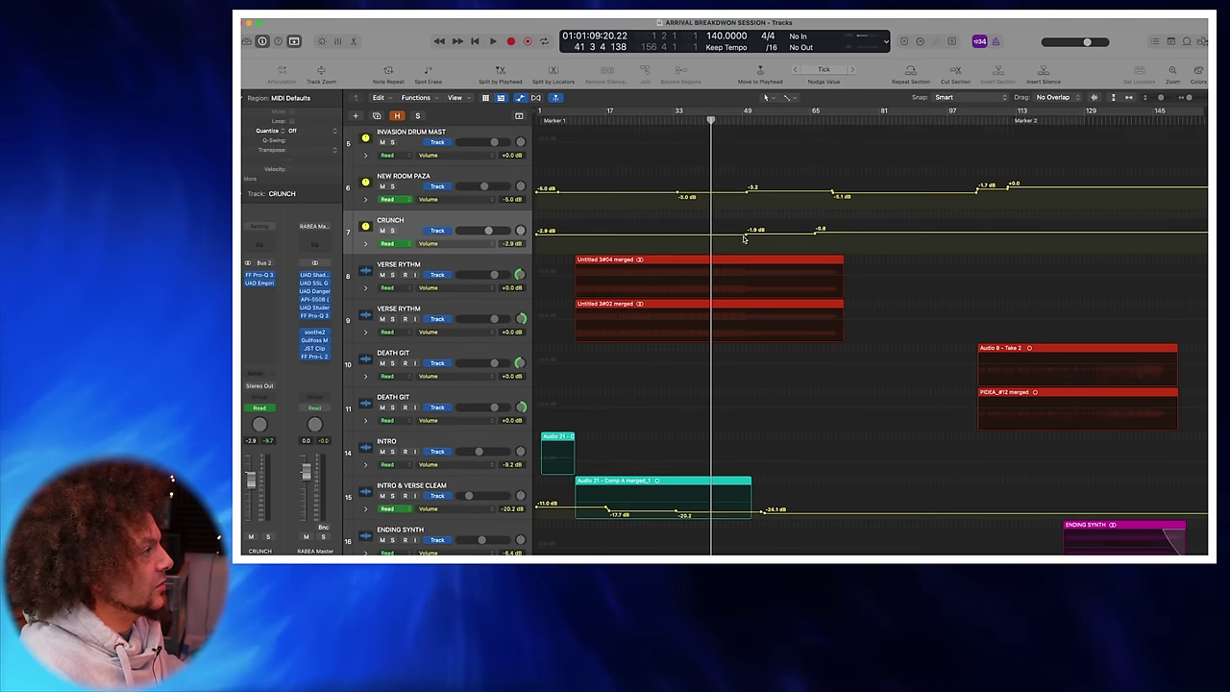
pyautogui.scroll(-3, 661, 312)
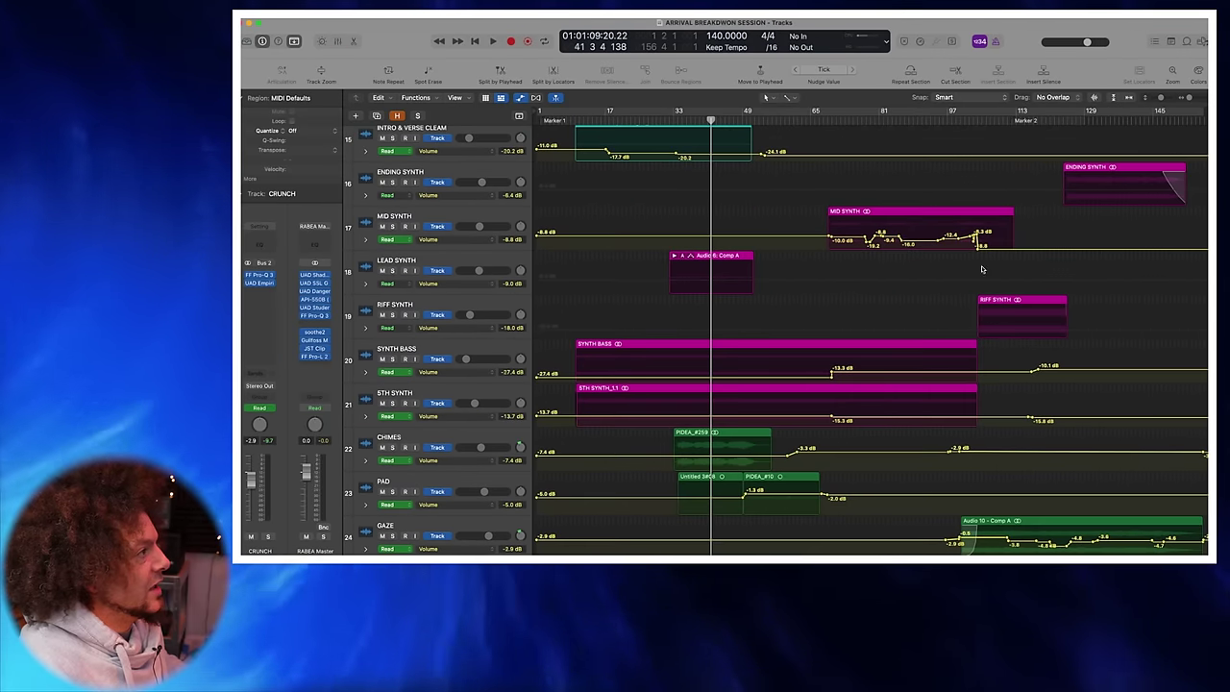
pyautogui.scroll(-5, 916, 252)
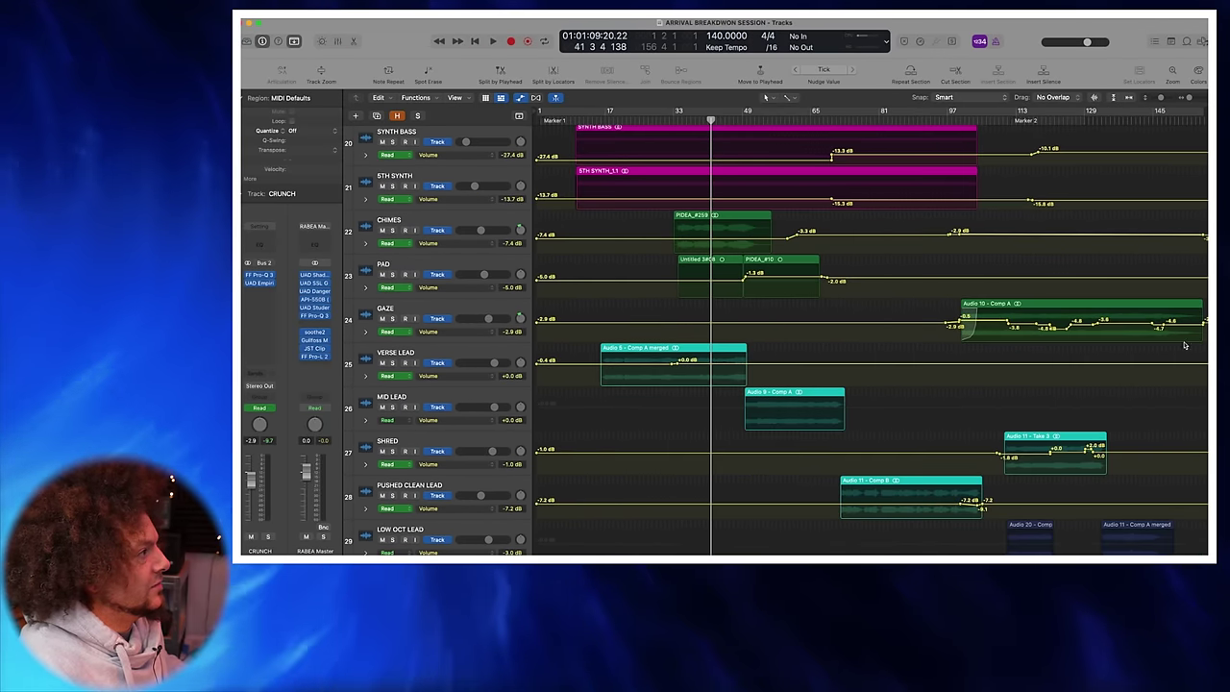
pyautogui.scroll(-4, 1130, 329)
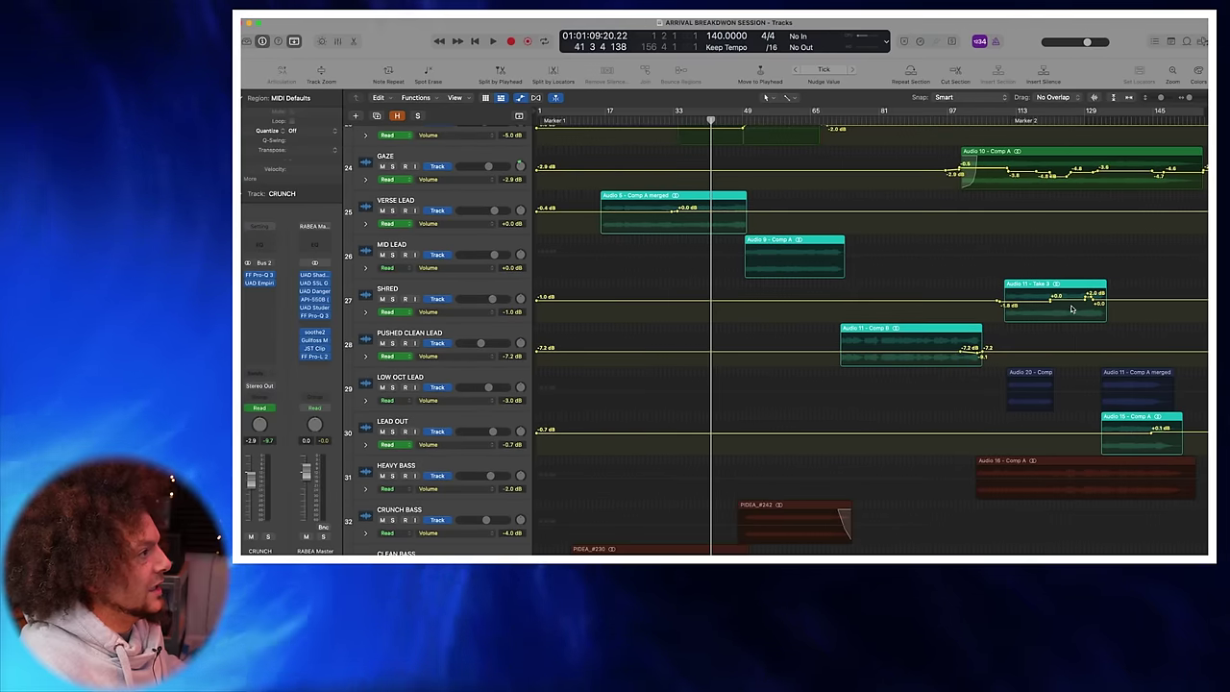
pyautogui.scroll(20, 961, 327)
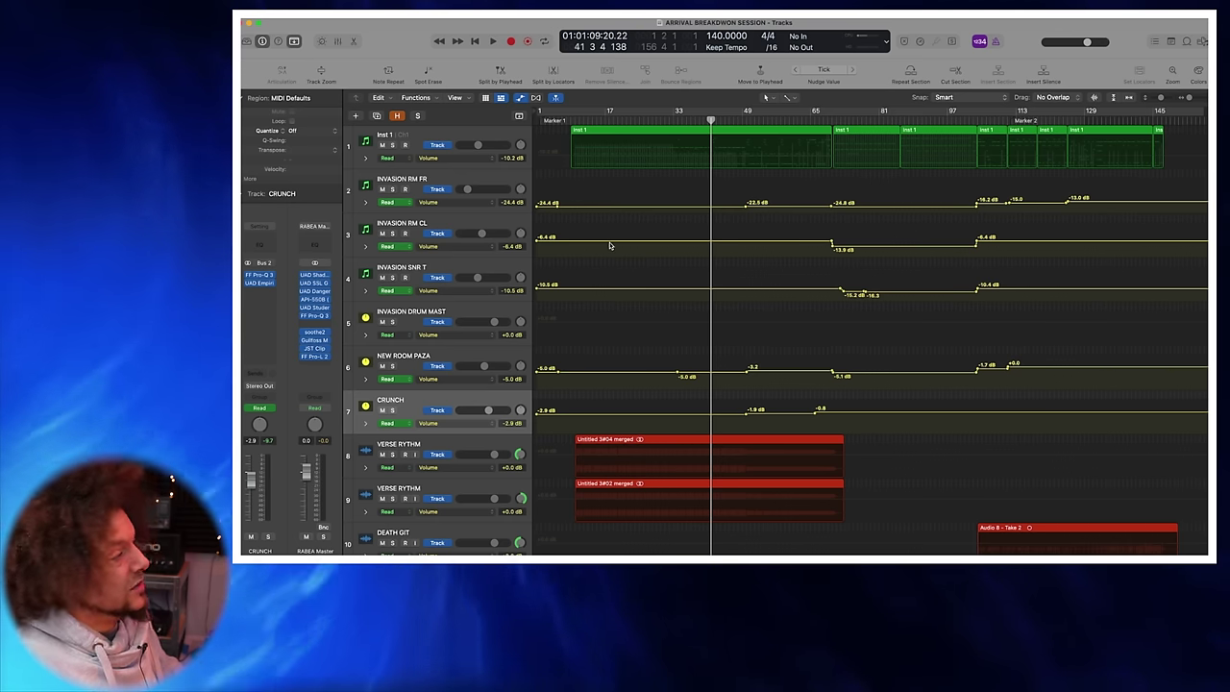
pyautogui.press('a')
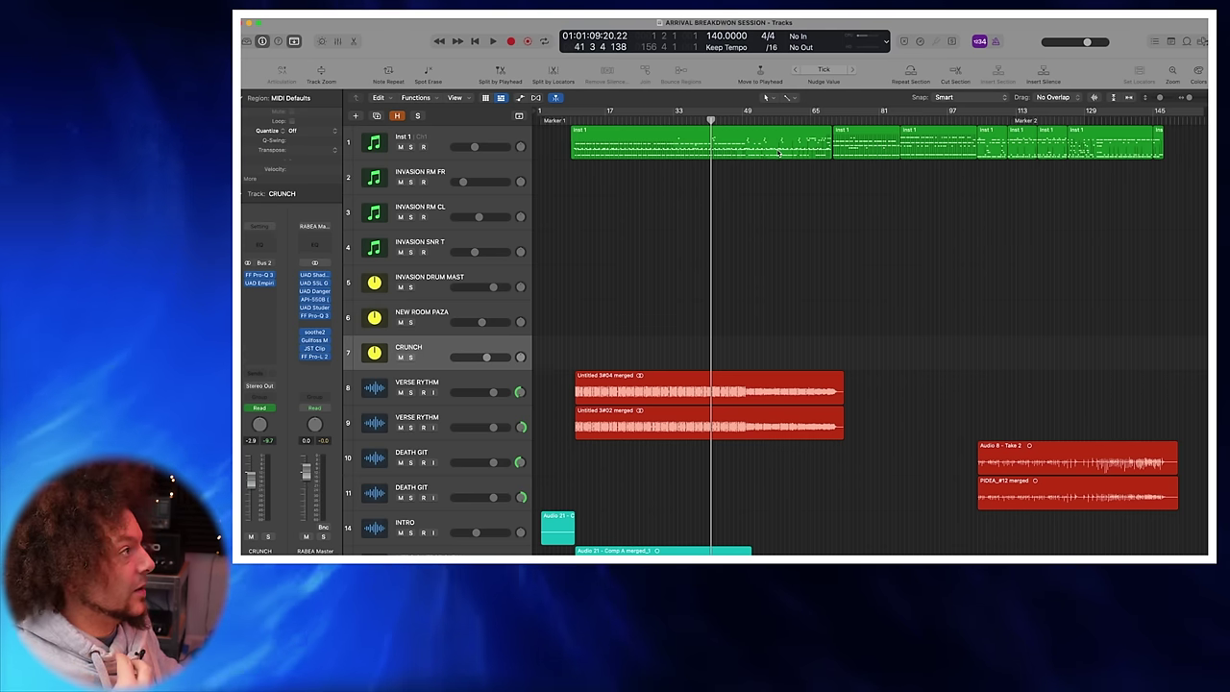
# Step: Enlarge the track heights, adjust the timeline zoom, and look over the drum and rhythm guitar tracks
pyautogui.press('super+Down')
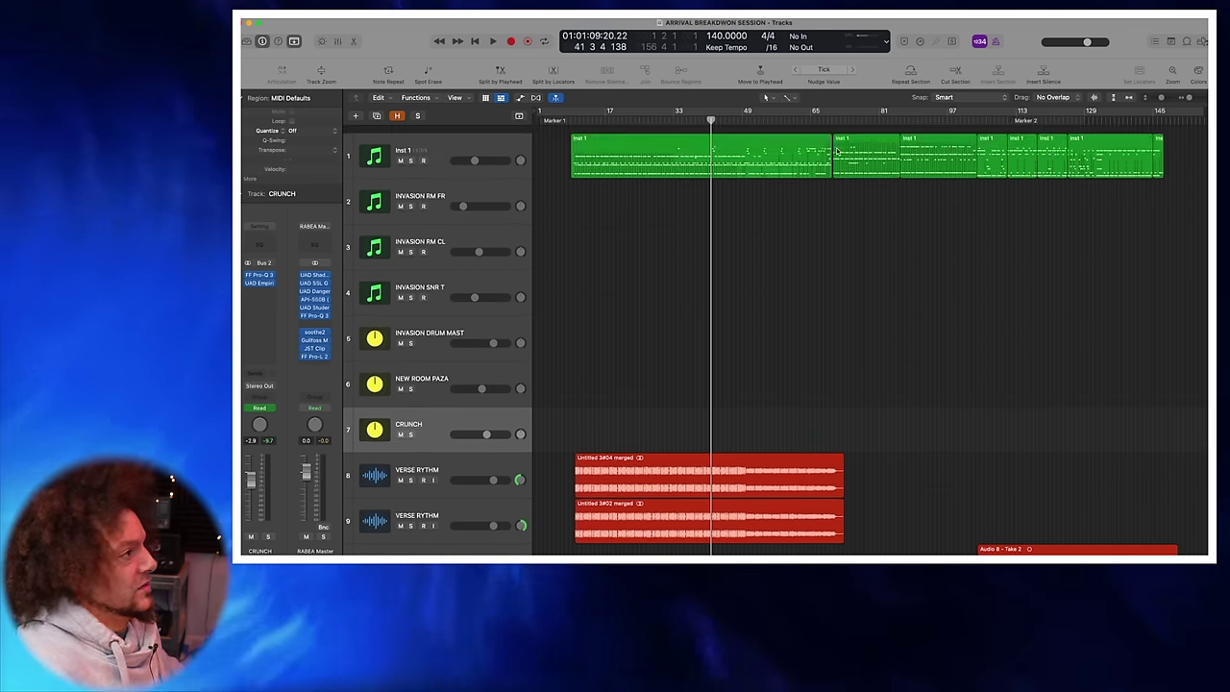
pyautogui.press('super+Right')
pyautogui.press('super+Left')
pyautogui.press('super+Left')
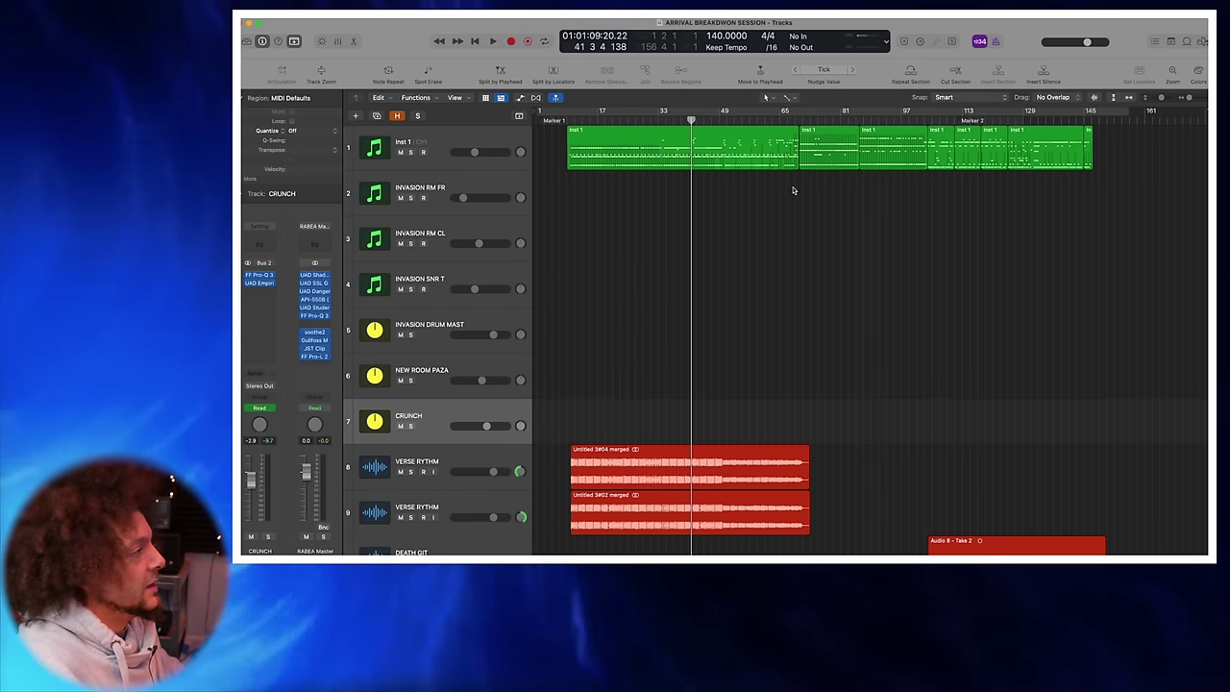
pyautogui.scroll(-6, 673, 173)
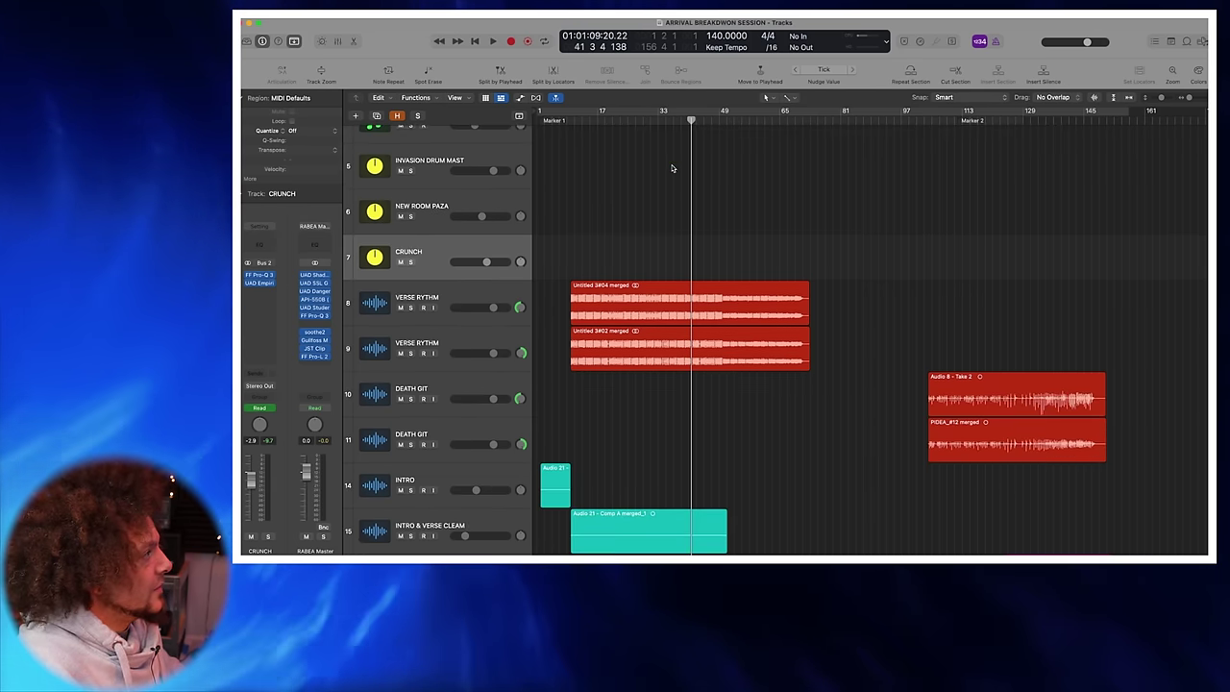
pyautogui.scroll(6, 663, 169)
pyautogui.scroll(-1, 652, 165)
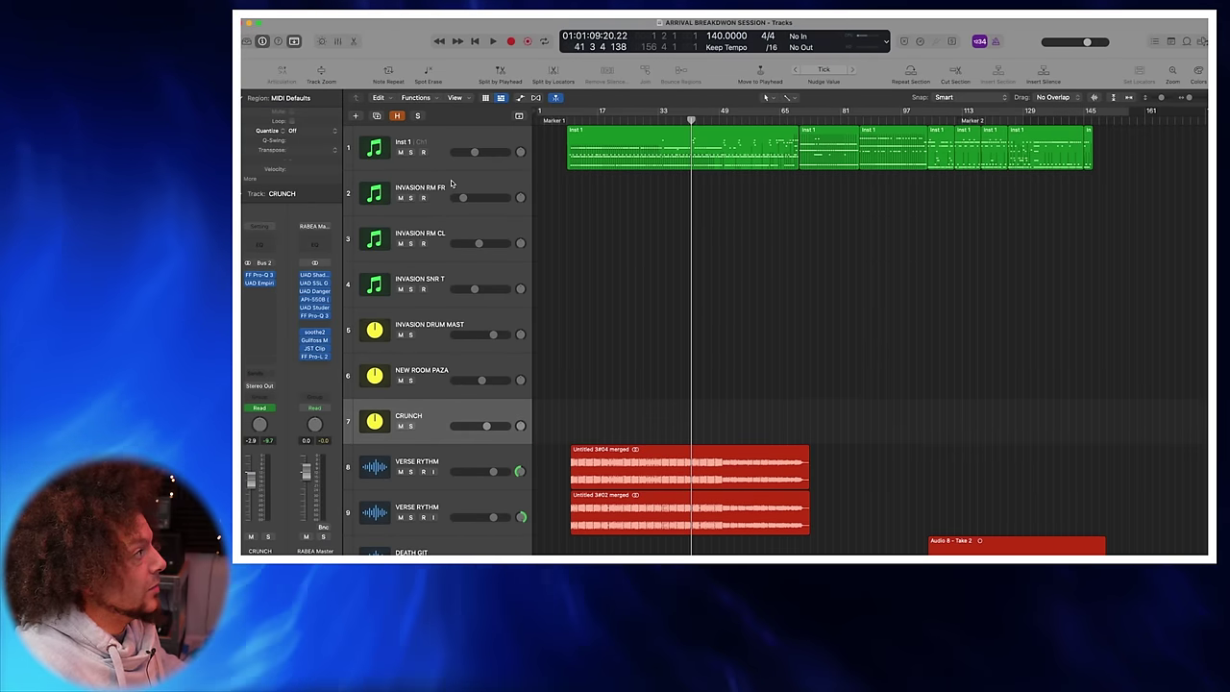
# Step: Select the INVASION RM CL track, view the drum channel strips in the Mixer, and close the Mixer
pyautogui.click(444, 197)
pyautogui.click(447, 235)
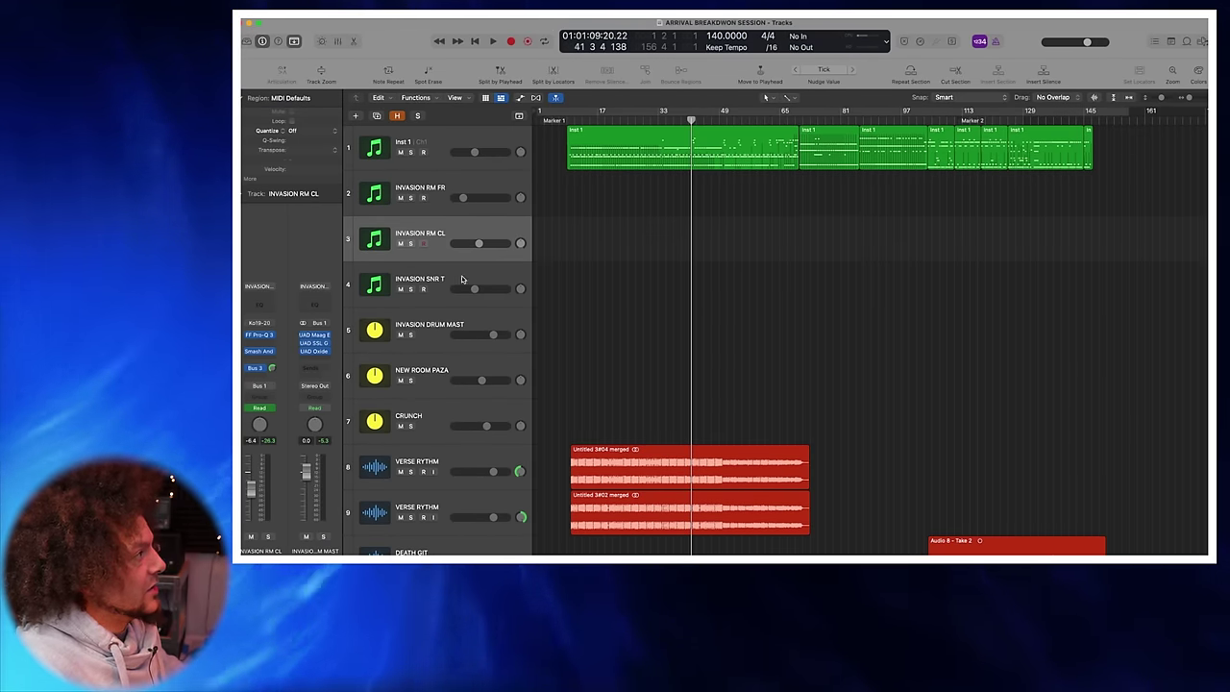
pyautogui.click(338, 42)
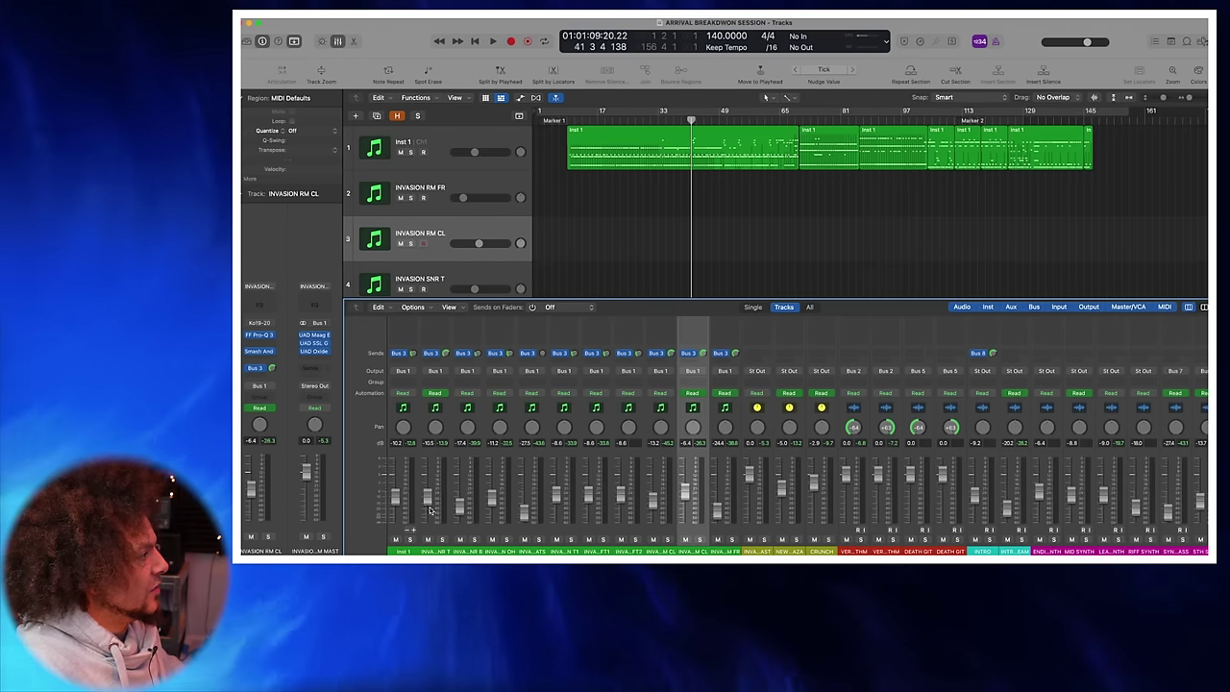
pyautogui.rightClick(670, 415)
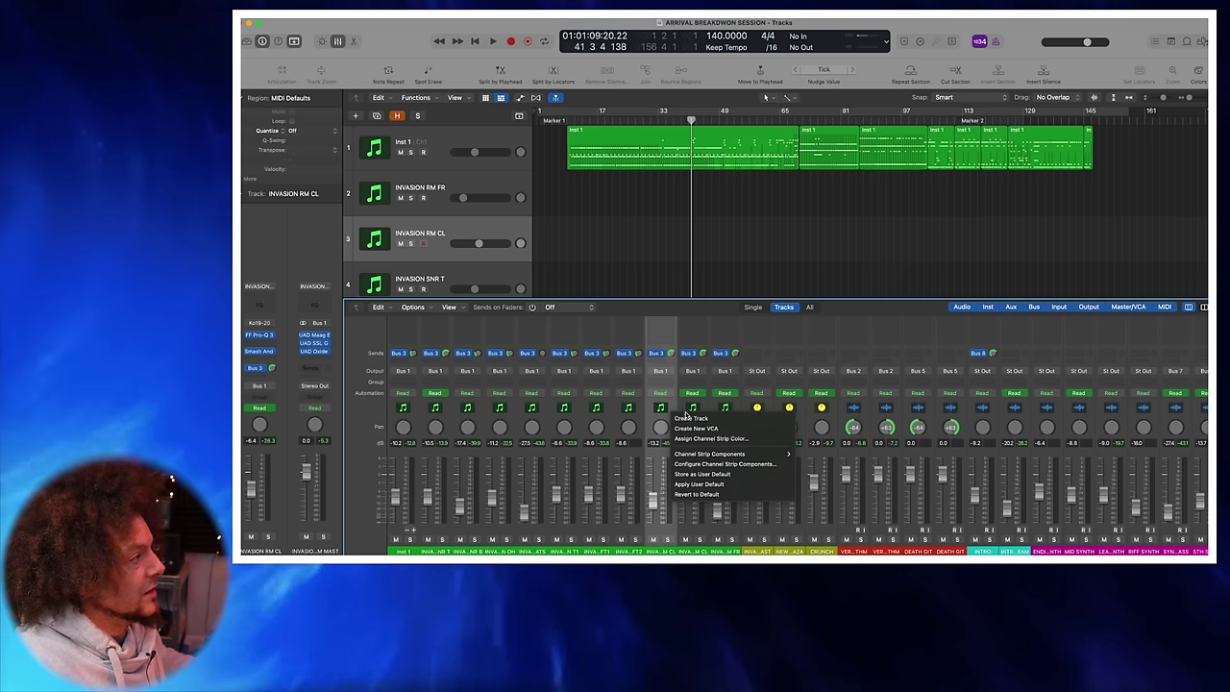
pyautogui.click(558, 266)
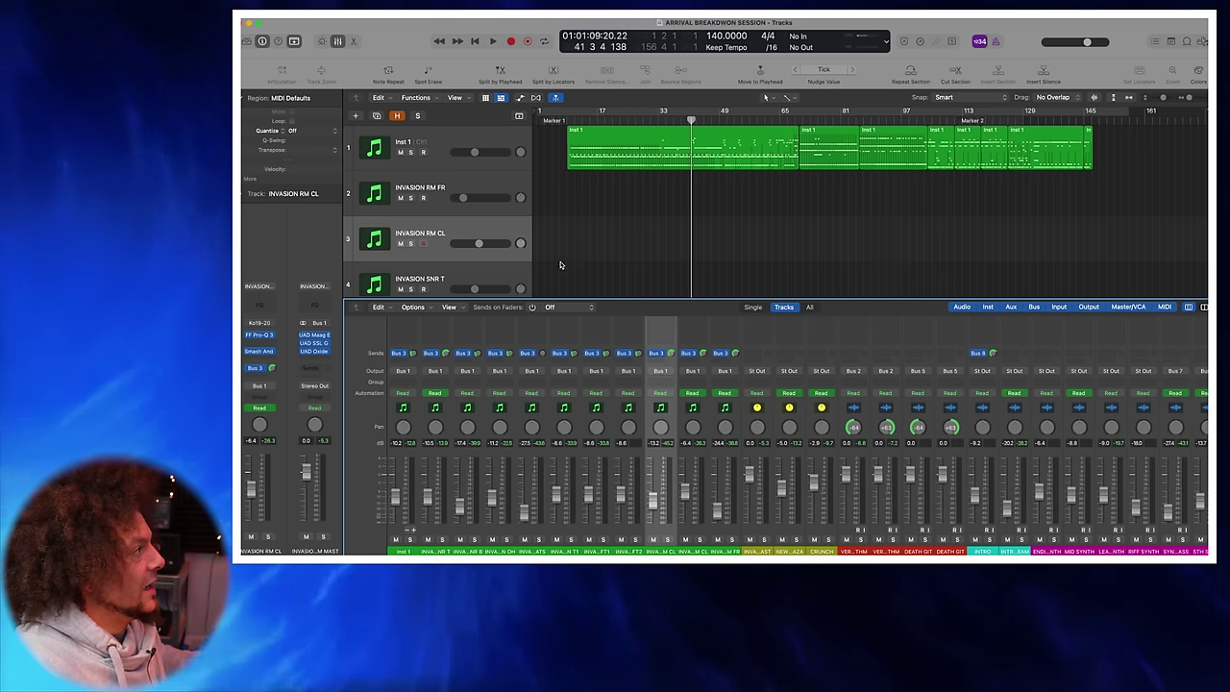
pyautogui.click(465, 224)
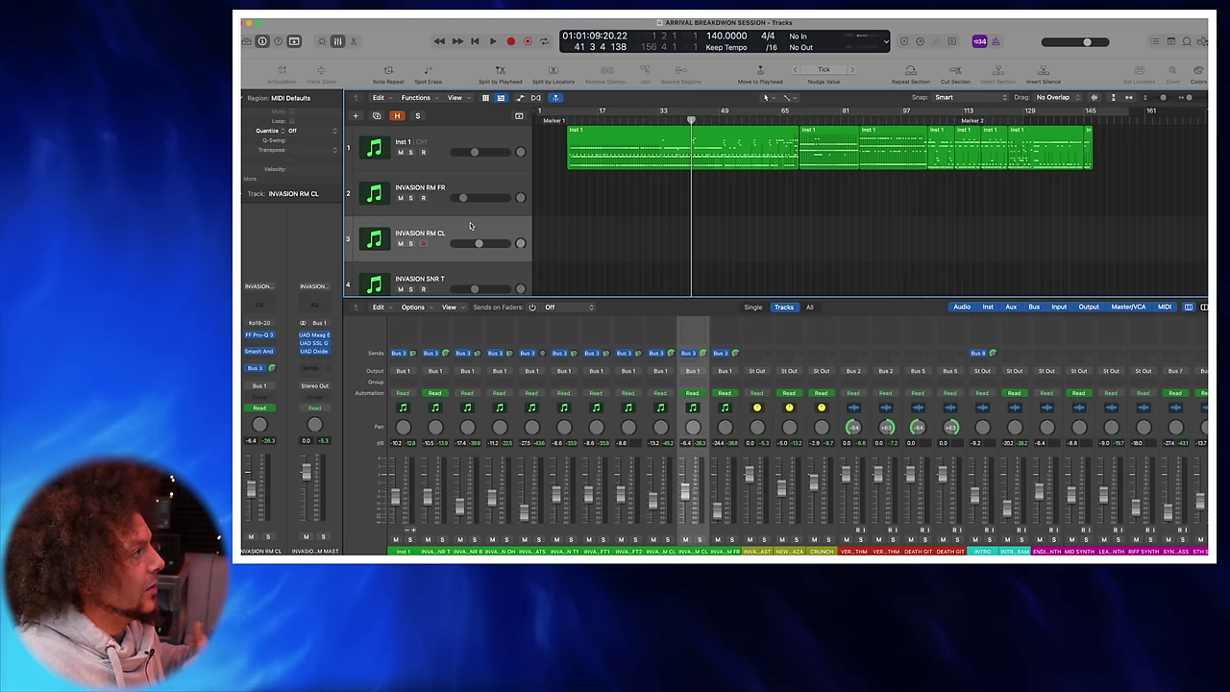
pyautogui.click(339, 42)
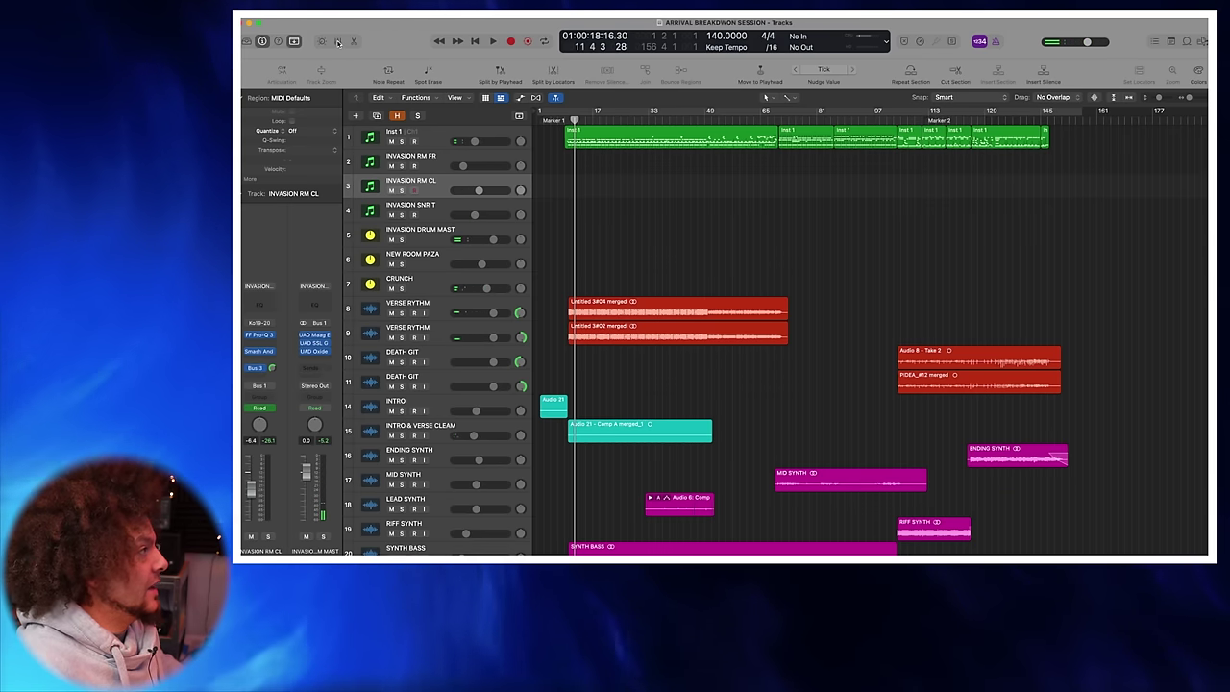
# Step: Play the song from bar 11 and bring the channel strips' inputs and audio effects into view in the Mixer
pyautogui.moveTo(574, 120); pyautogui.dragTo(571, 121)
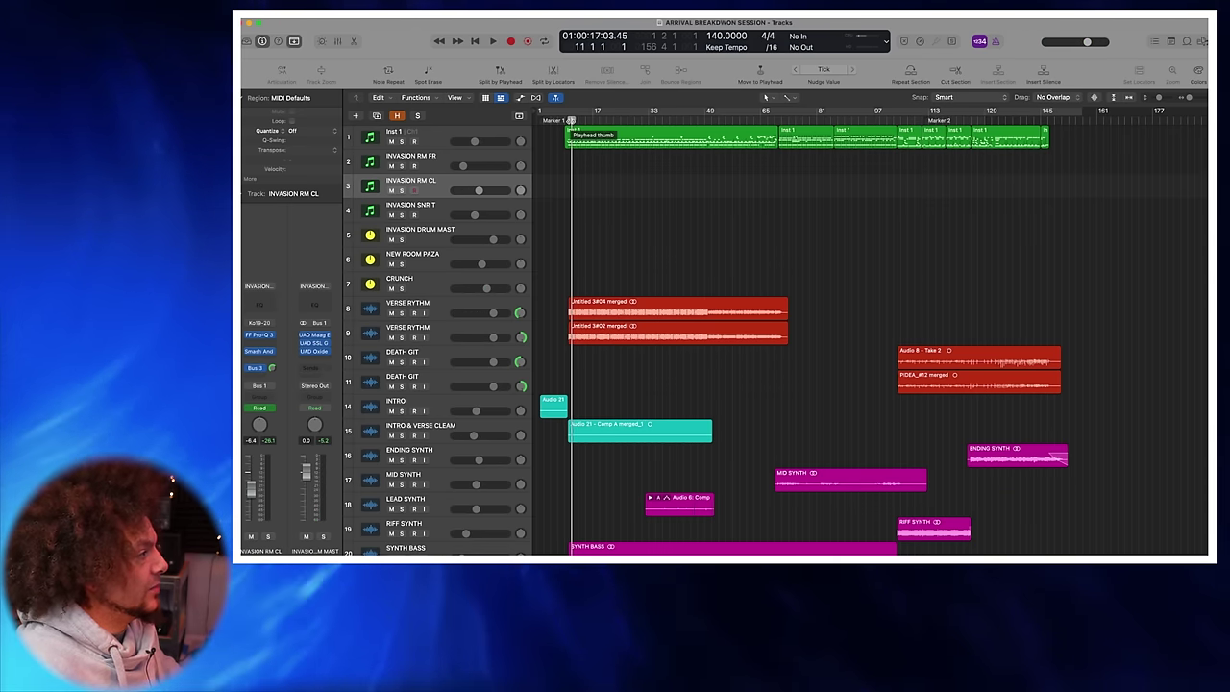
pyautogui.press('space')
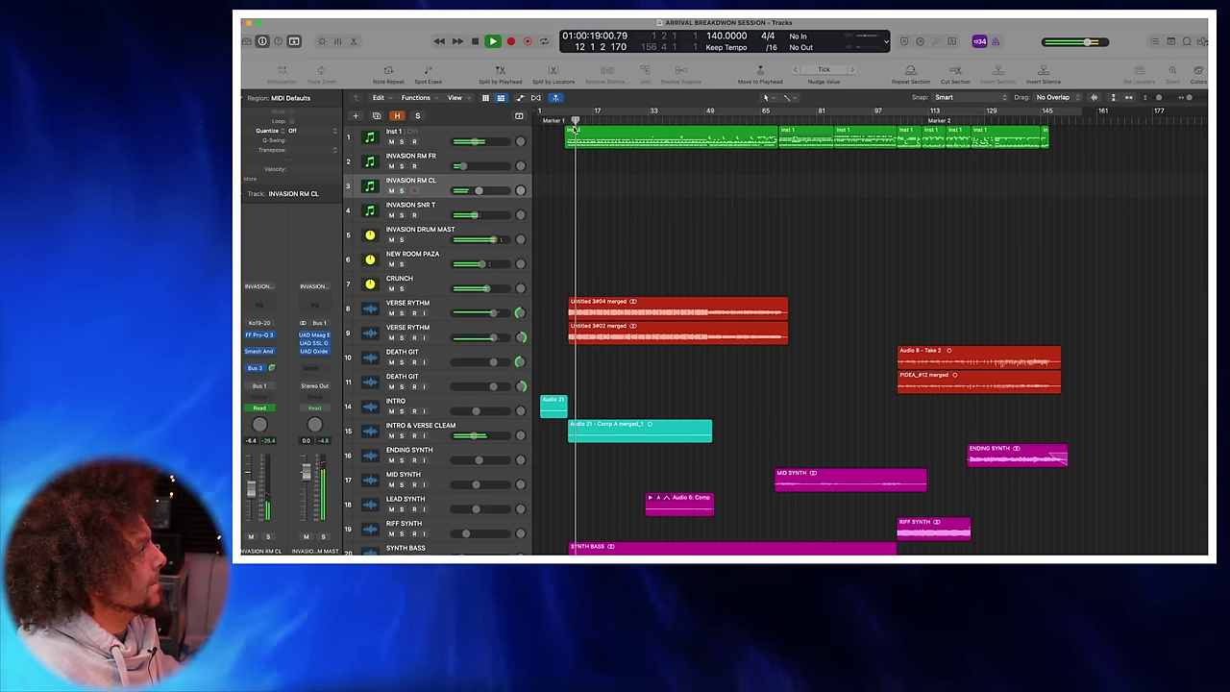
pyautogui.click(338, 41)
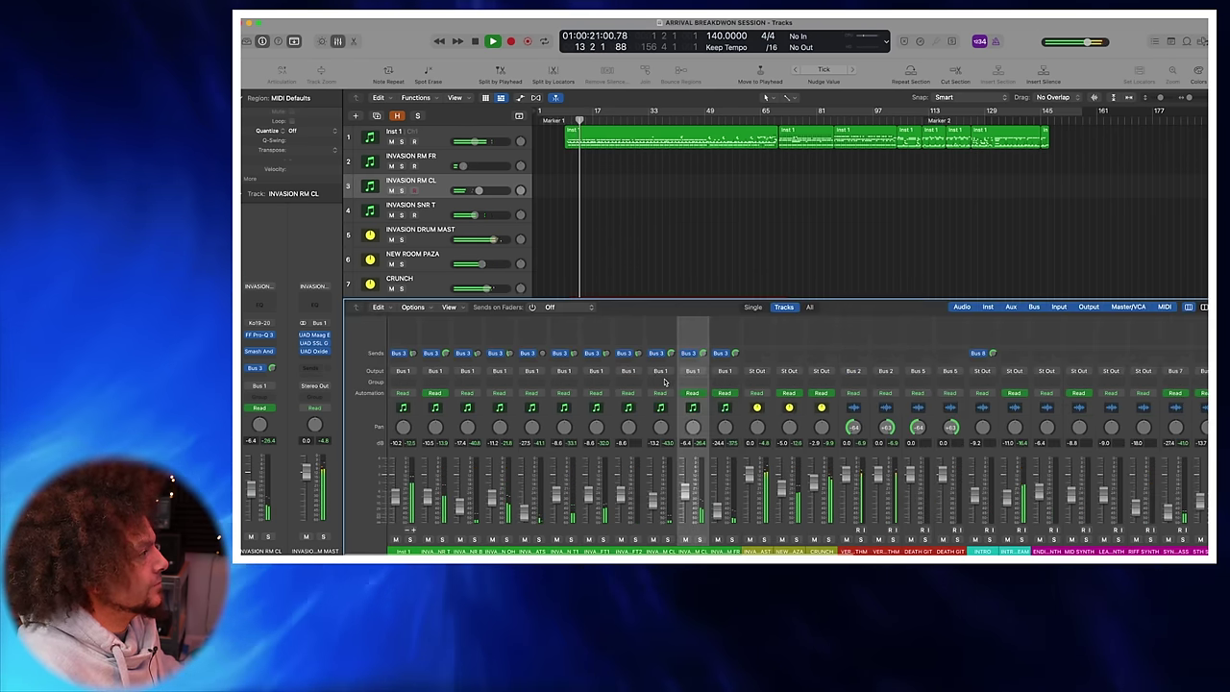
pyautogui.scroll(5, 664, 383)
pyautogui.scroll(-5, 635, 366)
pyautogui.scroll(5, 612, 352)
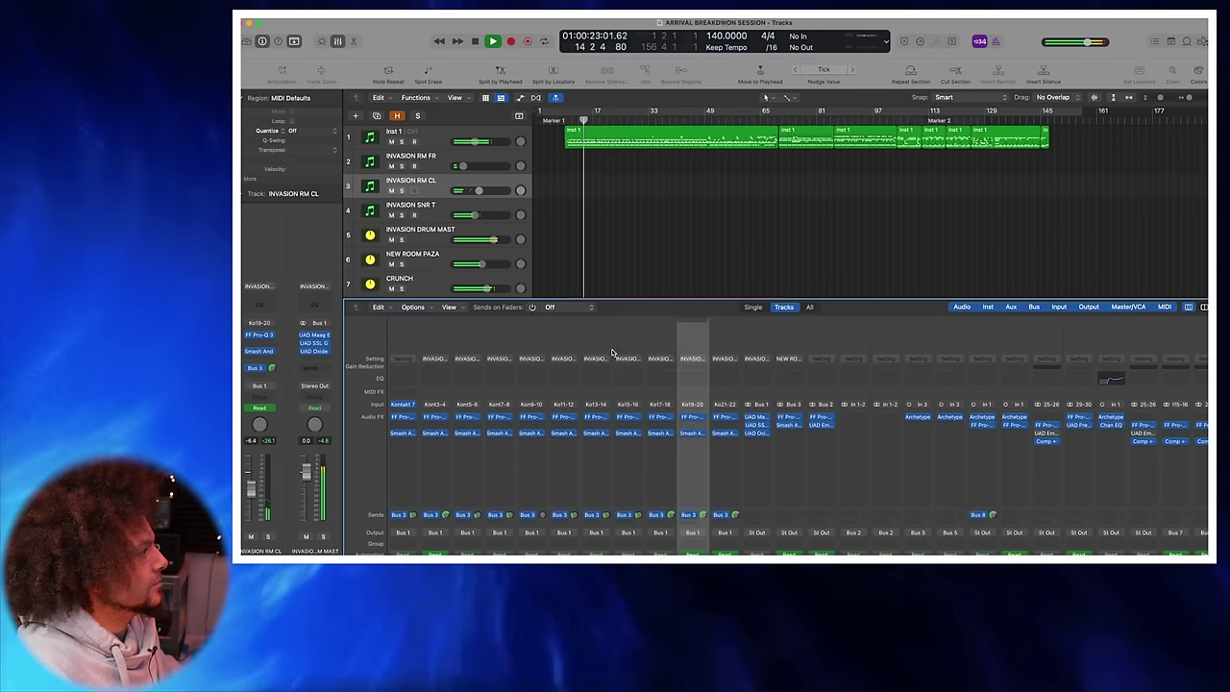
# Step: Select all drum channel strips from Inst 1 to INVASION RM FR, view their levels during playback, and stop playback
pyautogui.moveTo(402, 332); pyautogui.dragTo(720, 334)
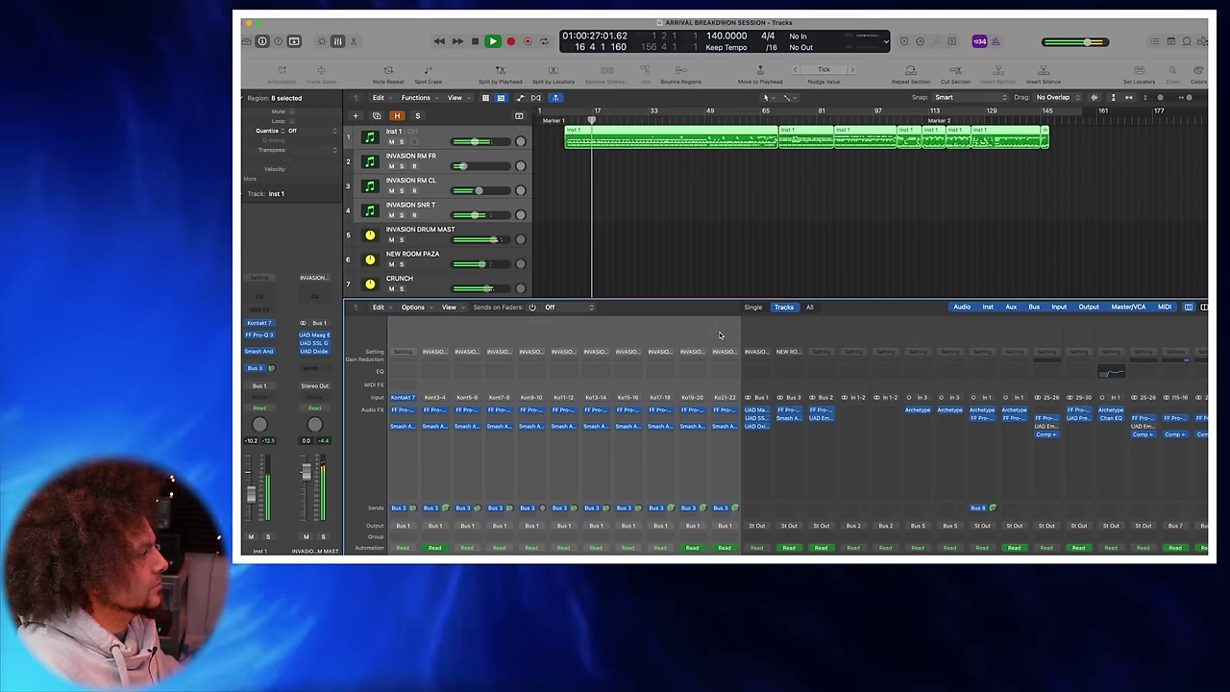
pyautogui.scroll(-5, 720, 335)
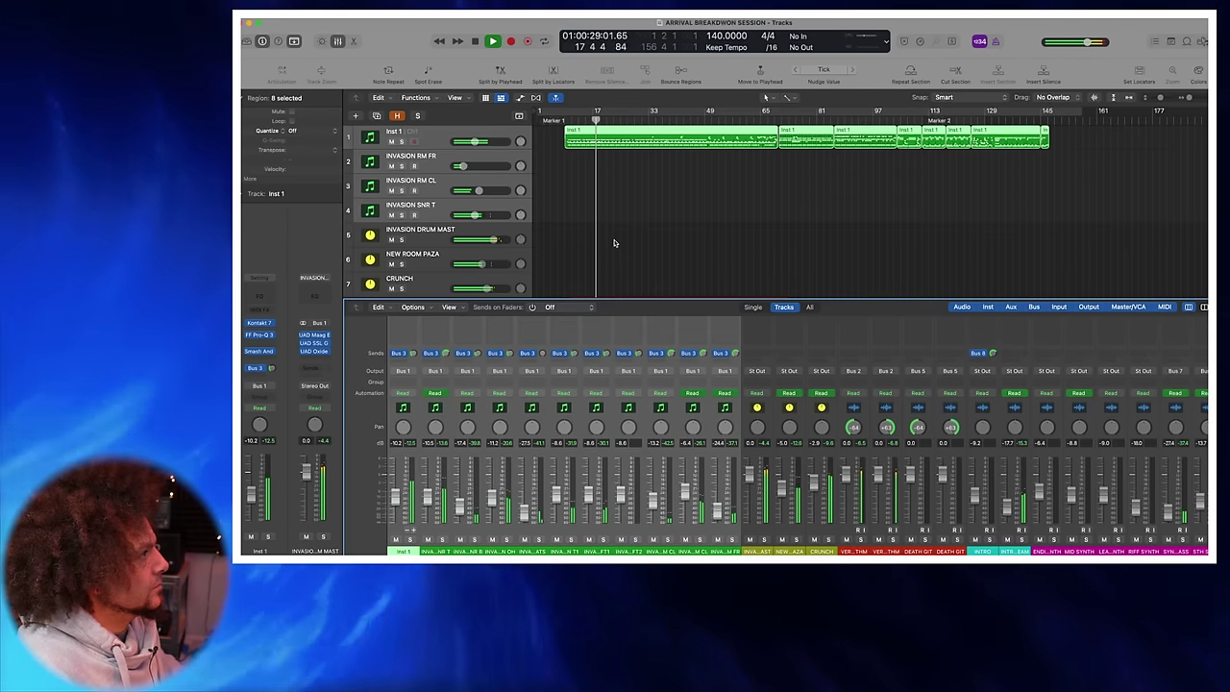
pyautogui.press('space')
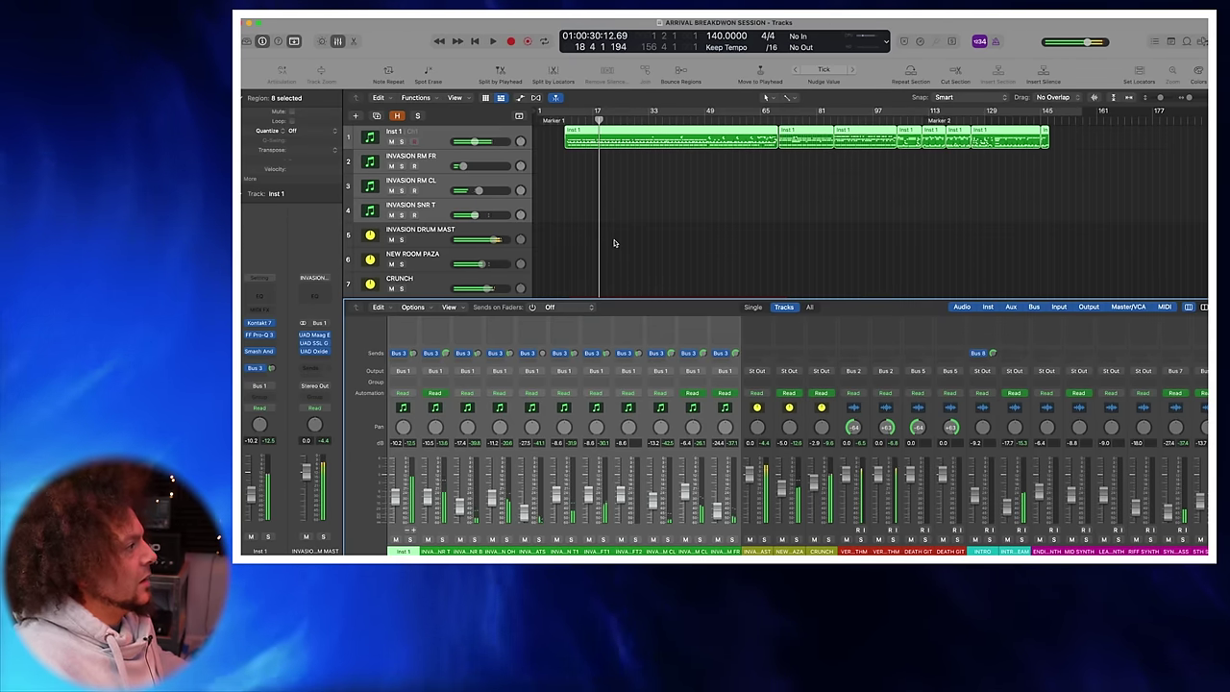
# Step: Select only the INVASION RM CL channel strip, examine the drum channels' audio effects, and select the Inst 1 channel strip
pyautogui.click(692, 418)
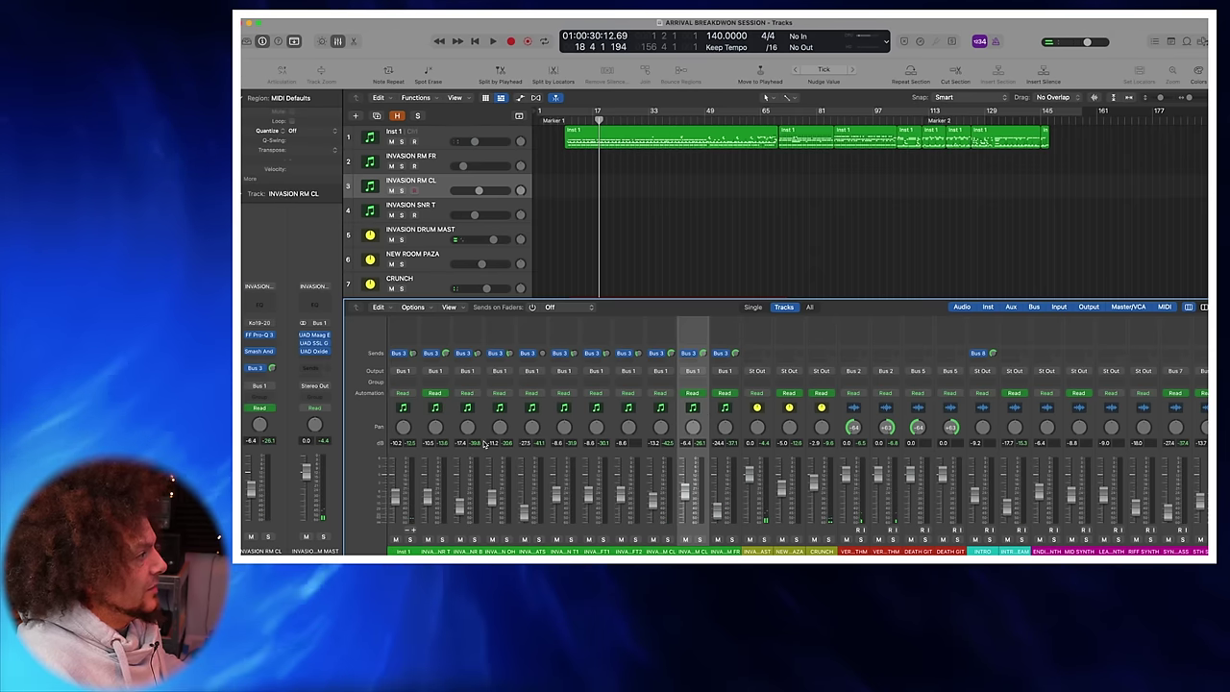
pyautogui.scroll(5, 463, 443)
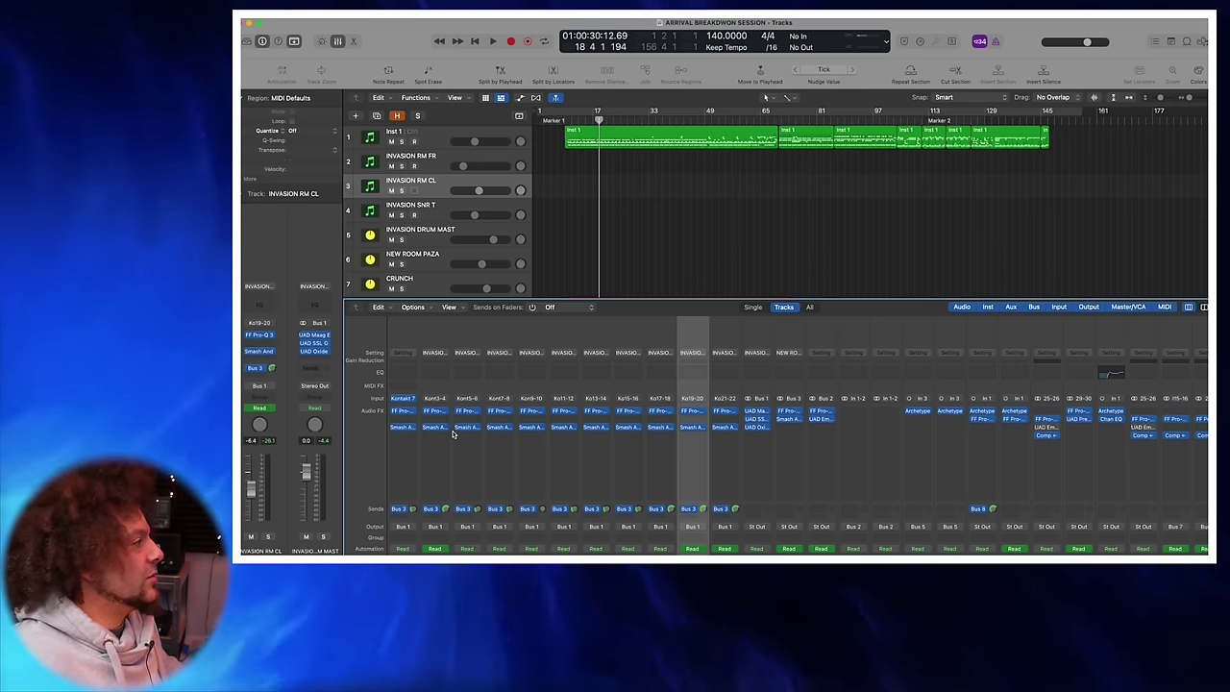
pyautogui.click(403, 334)
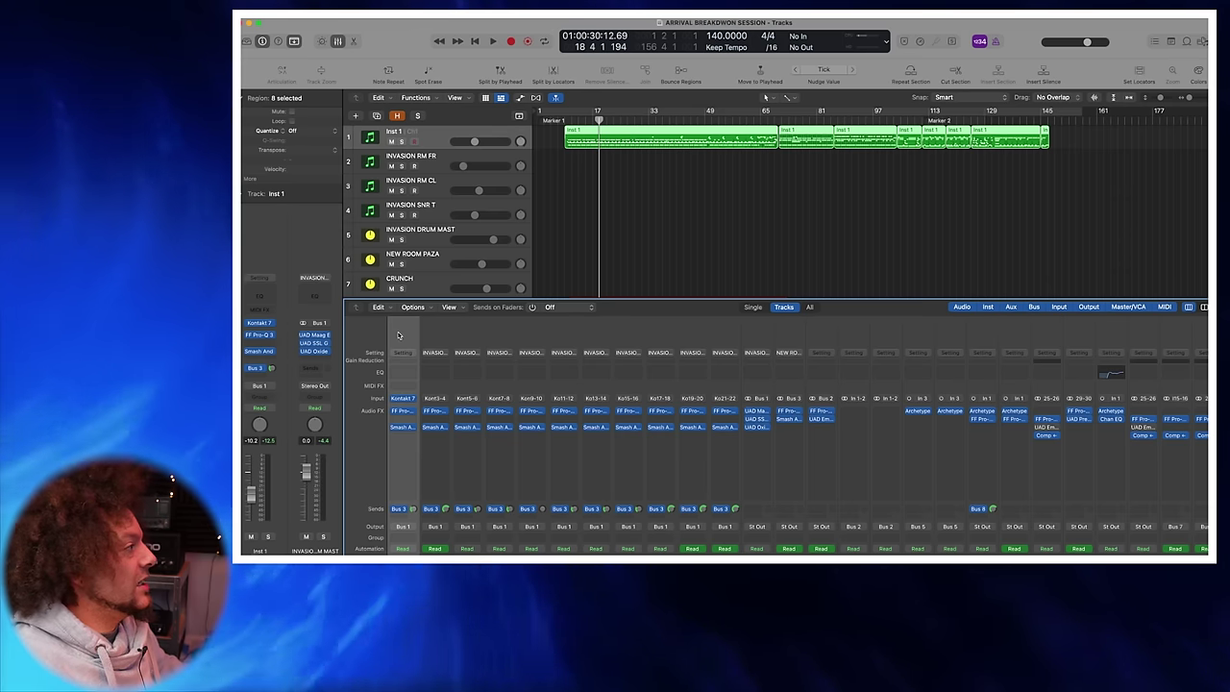
# Step: Open Kontakt 7 on Inst 1, show the P5 Matt Halpern kit's full kit view, and bring the One Kit Wonder kit into view
pyautogui.click(405, 399)
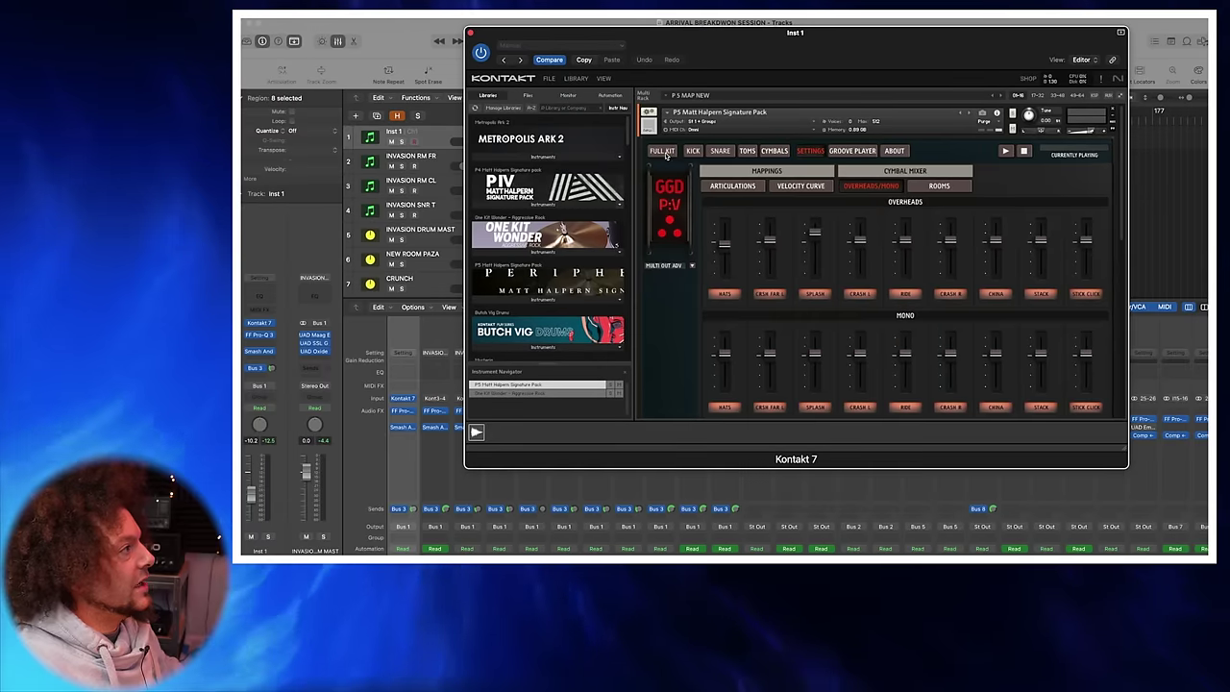
pyautogui.click(666, 152)
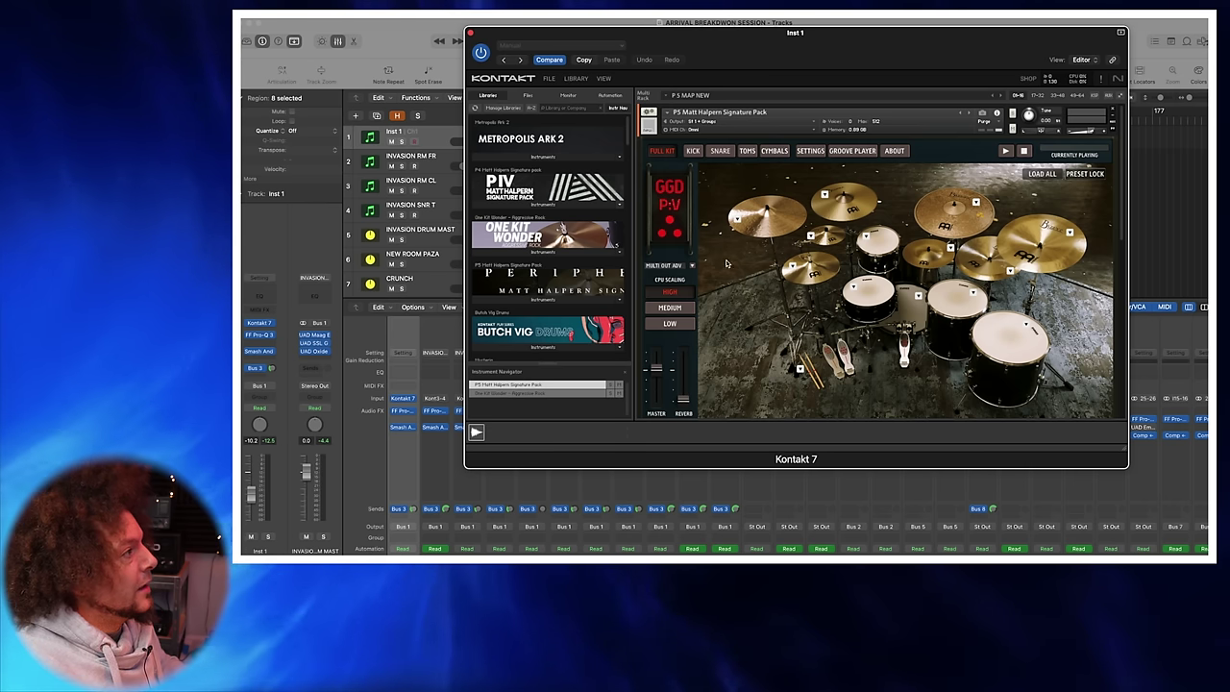
pyautogui.scroll(-5, 706, 229)
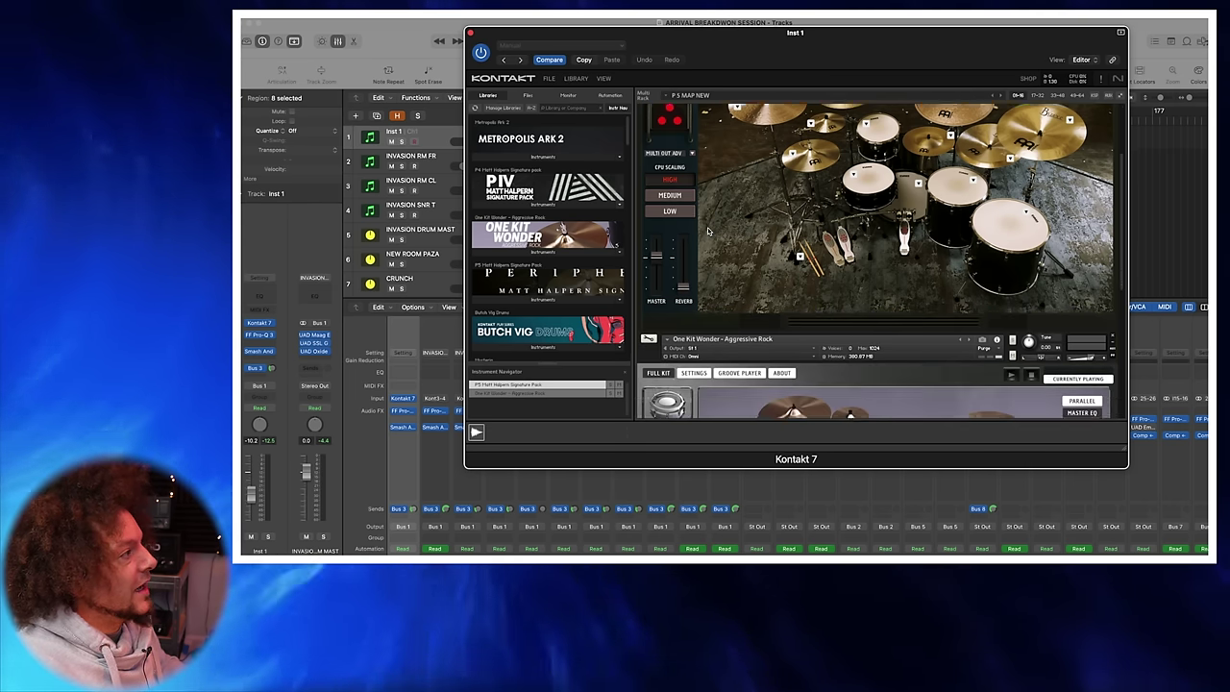
pyautogui.scroll(-3, 707, 229)
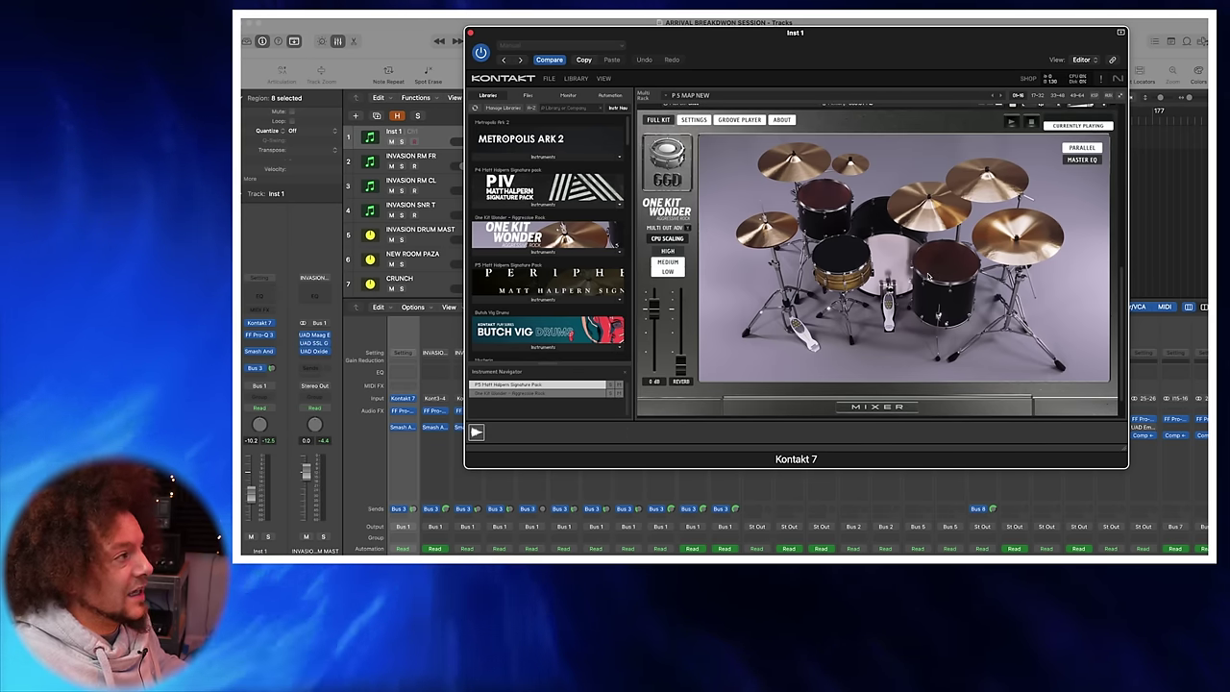
# Step: Compare the P5 Matt Halpern and One Kit Wonder - Aggressive Rock kits, including during playback, and close Kontakt
pyautogui.scroll(5, 894, 273)
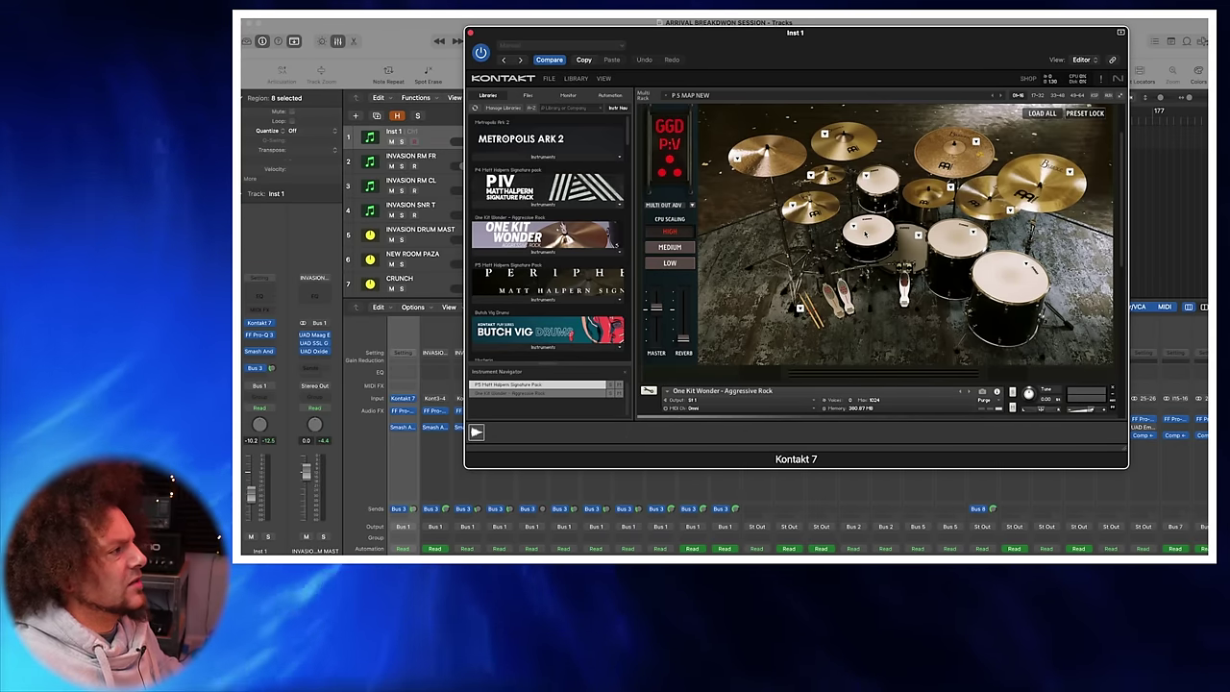
pyautogui.scroll(-5, 860, 272)
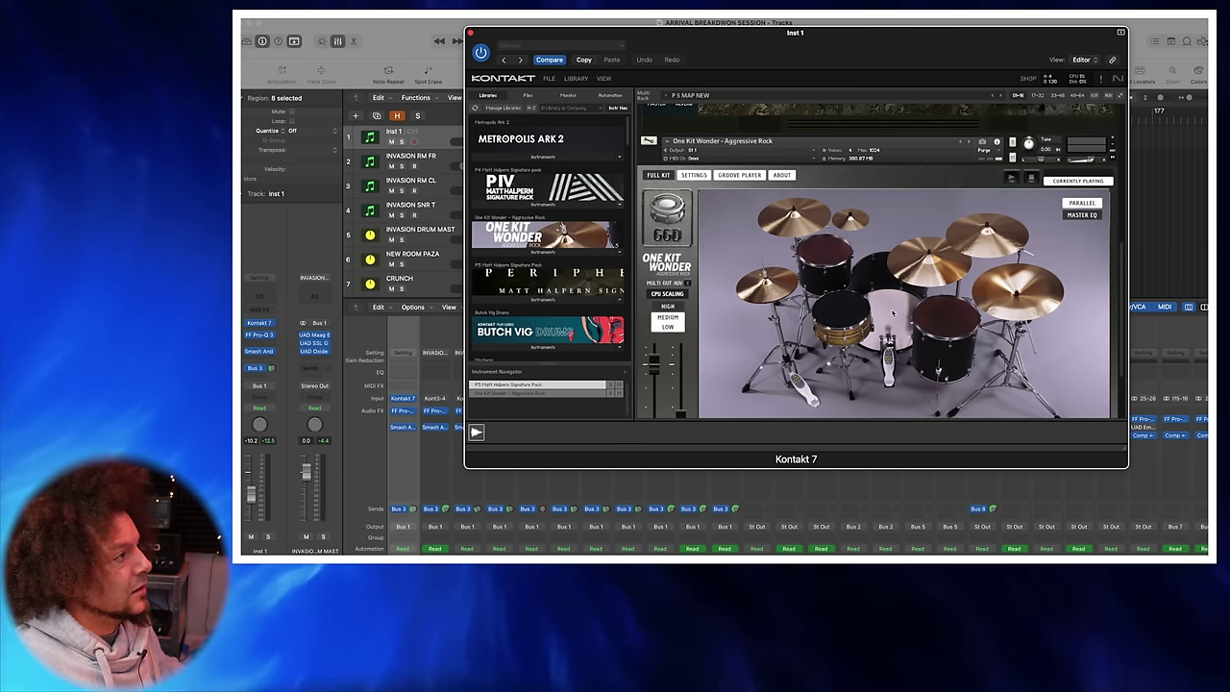
pyautogui.scroll(3, 891, 311)
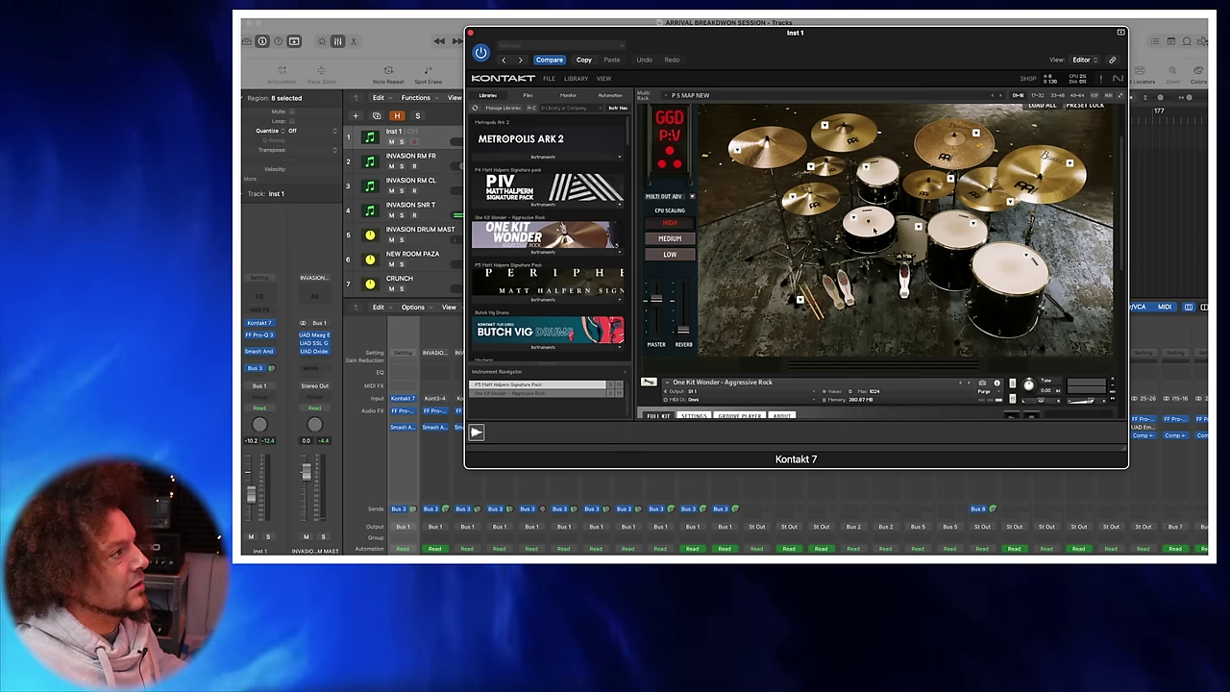
pyautogui.scroll(-5, 875, 231)
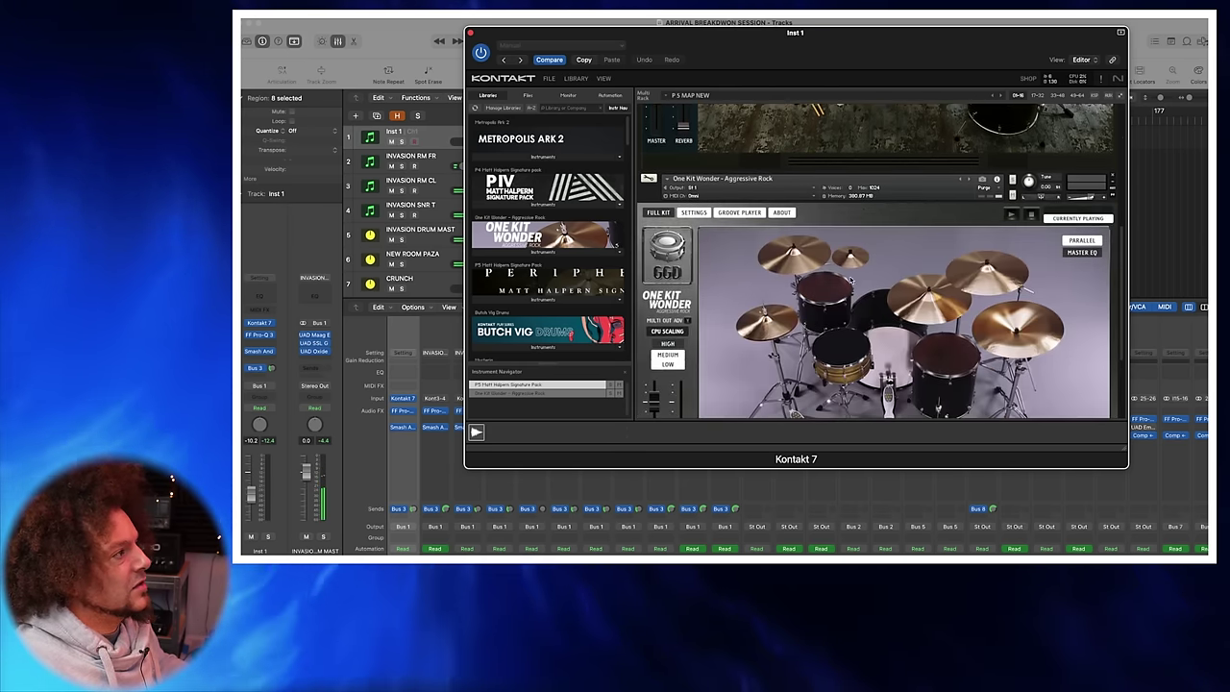
pyautogui.scroll(5, 826, 337)
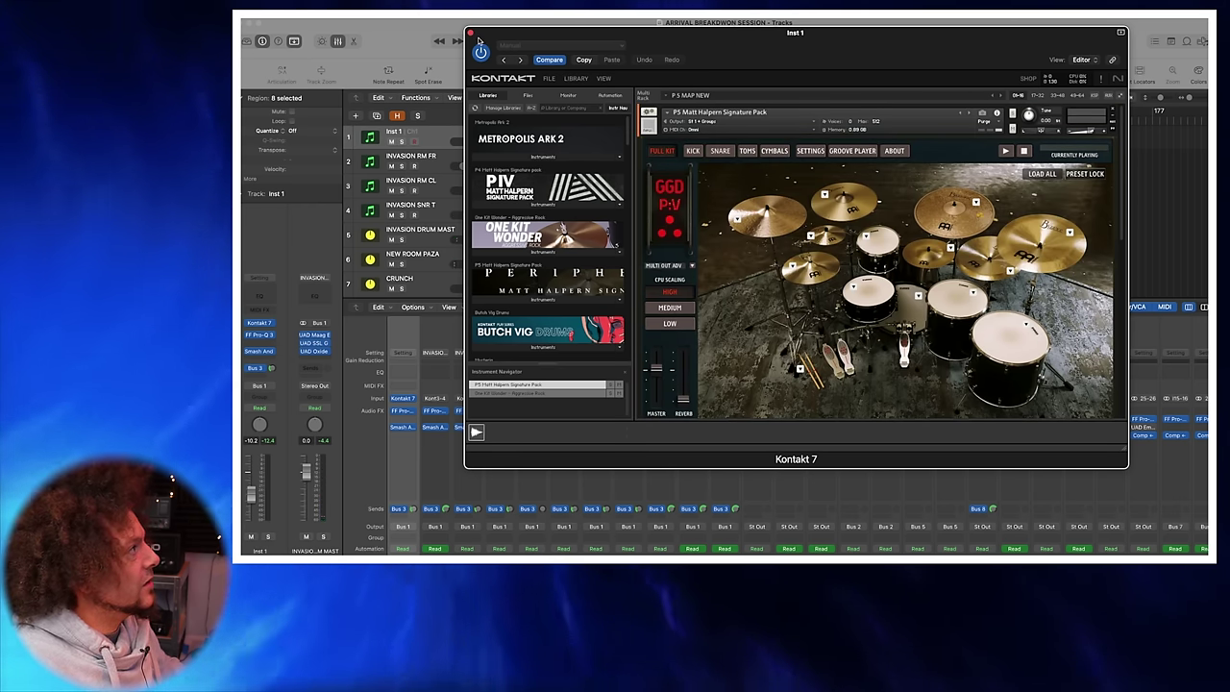
pyautogui.moveTo(471, 35); pyautogui.dragTo(469, 35)
pyautogui.click(469, 34)
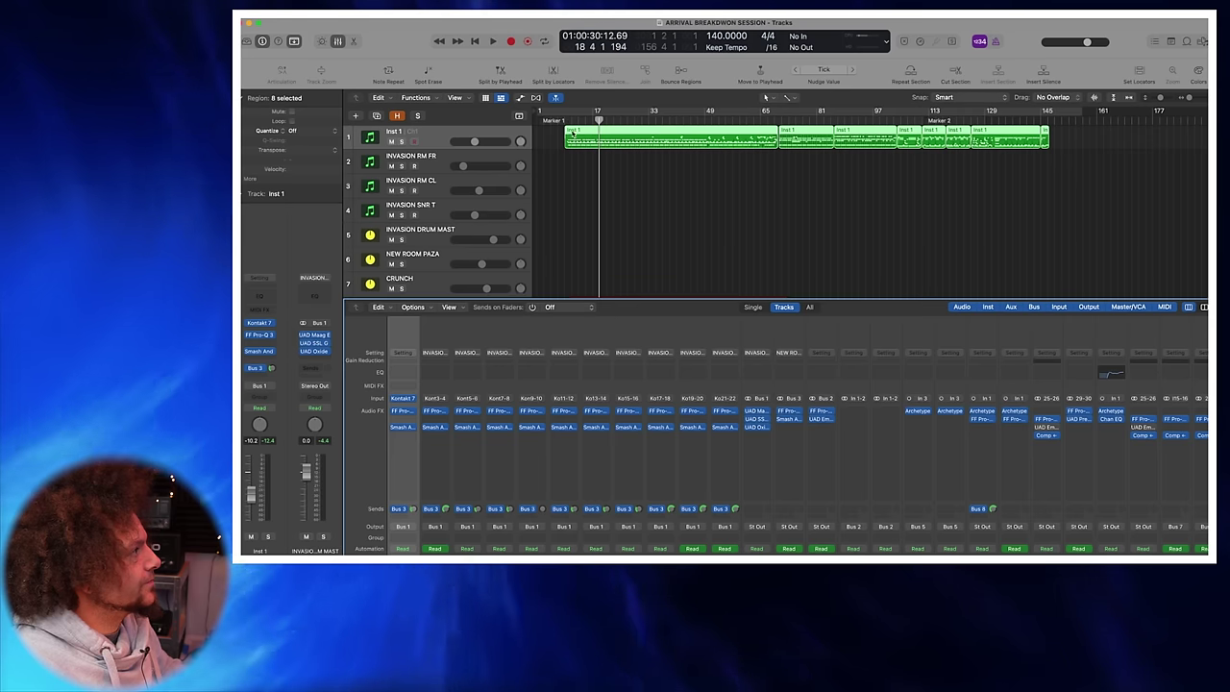
# Step: Play the song with the Mixer faders in view and solo the INVASION DRUM MAST and NEW ROOM PAZA channel strips
pyautogui.scroll(-5, 598, 412)
pyautogui.press('space')
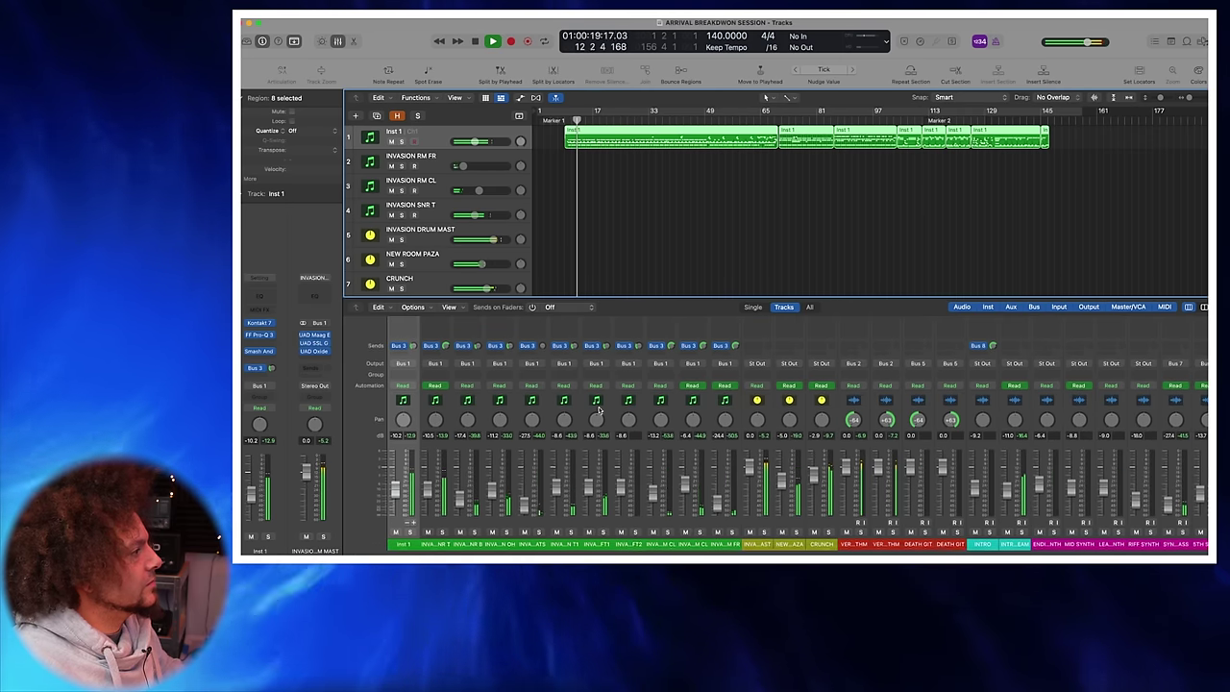
pyautogui.moveTo(757, 544); pyautogui.dragTo(792, 543)
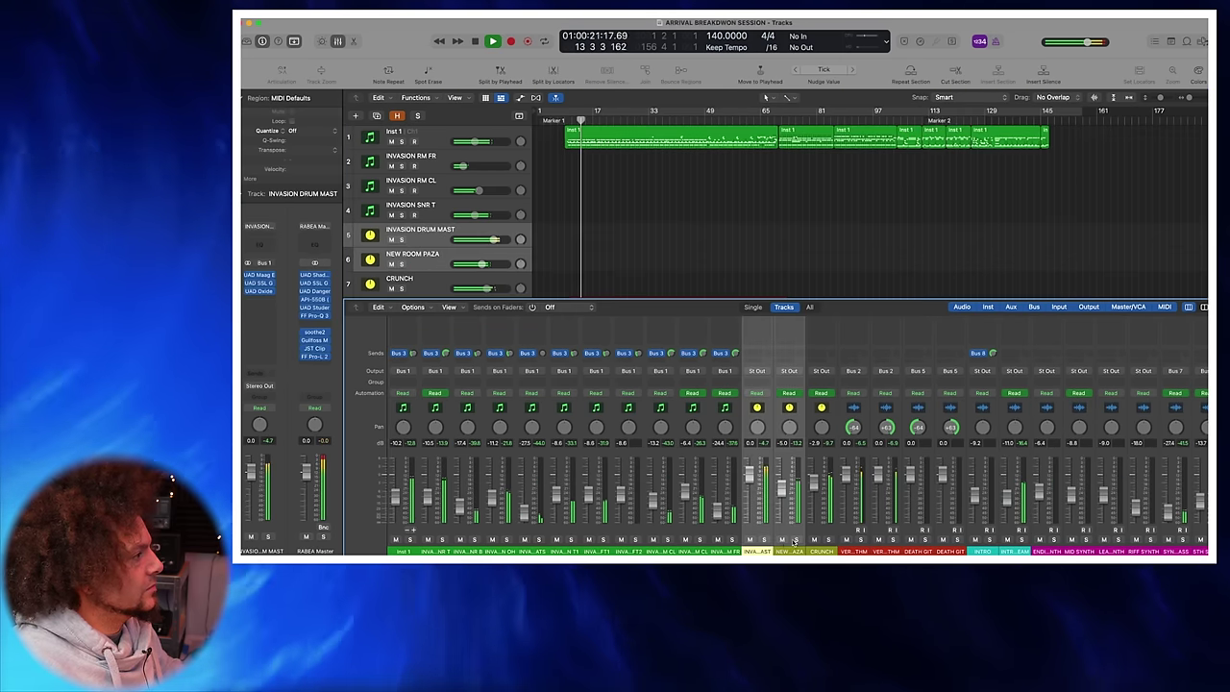
pyautogui.click(795, 541)
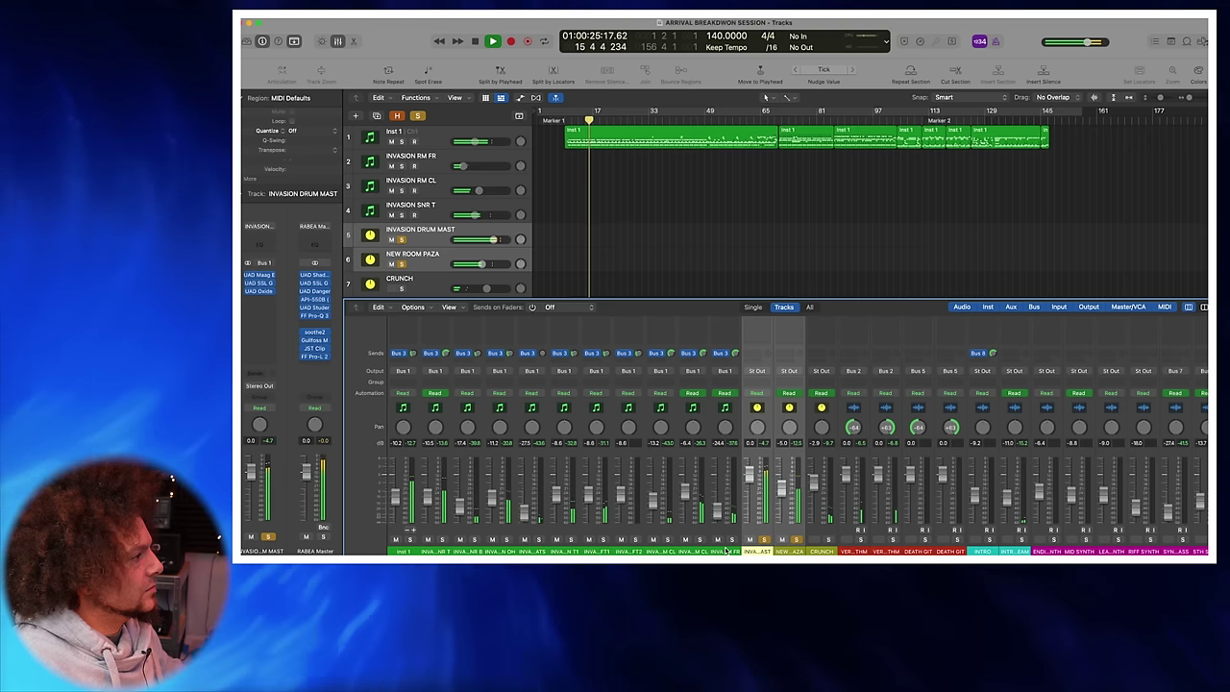
# Step: Examine the drum channel levels with the two drum buses soloed, stop playback, and clear the solos
pyautogui.hscroll(-3, 726, 539)
pyautogui.hscroll(3, 721, 529)
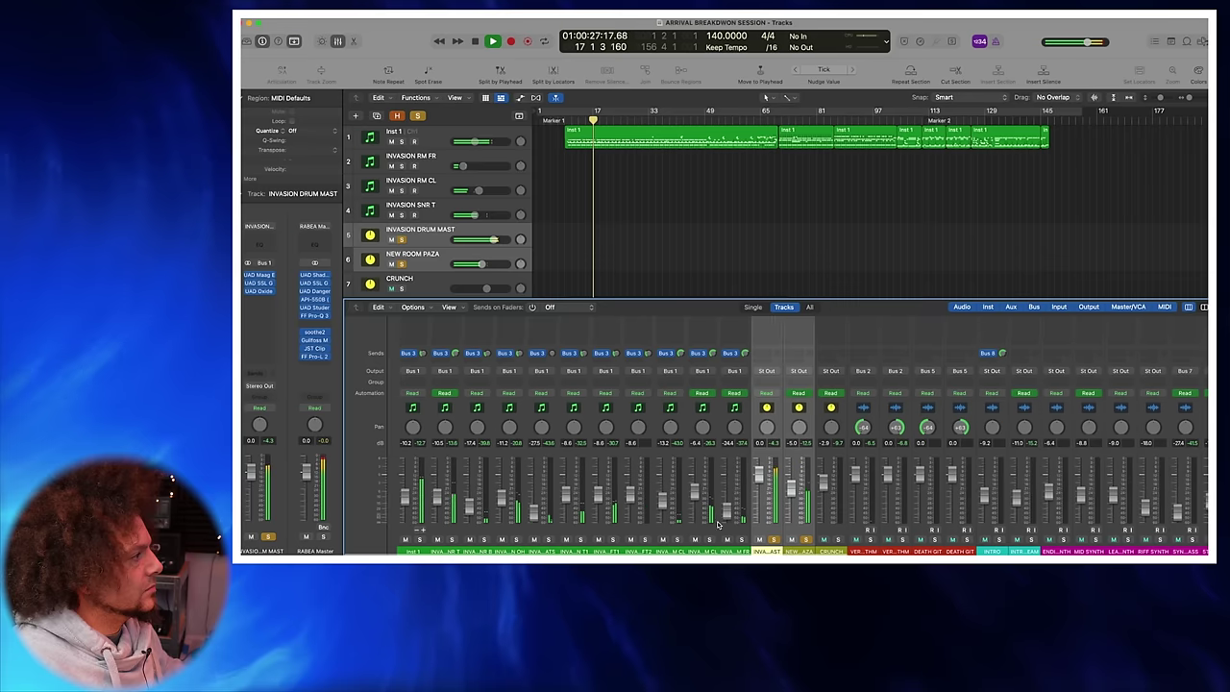
pyautogui.hscroll(1, 718, 524)
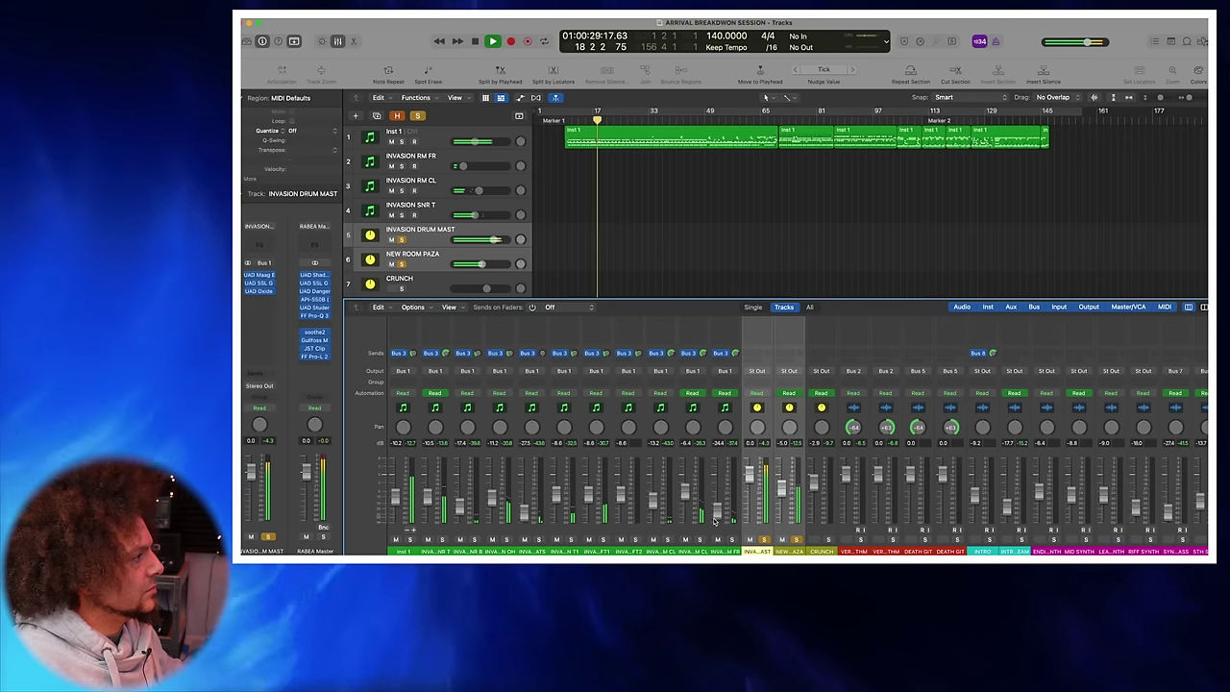
pyautogui.press('space')
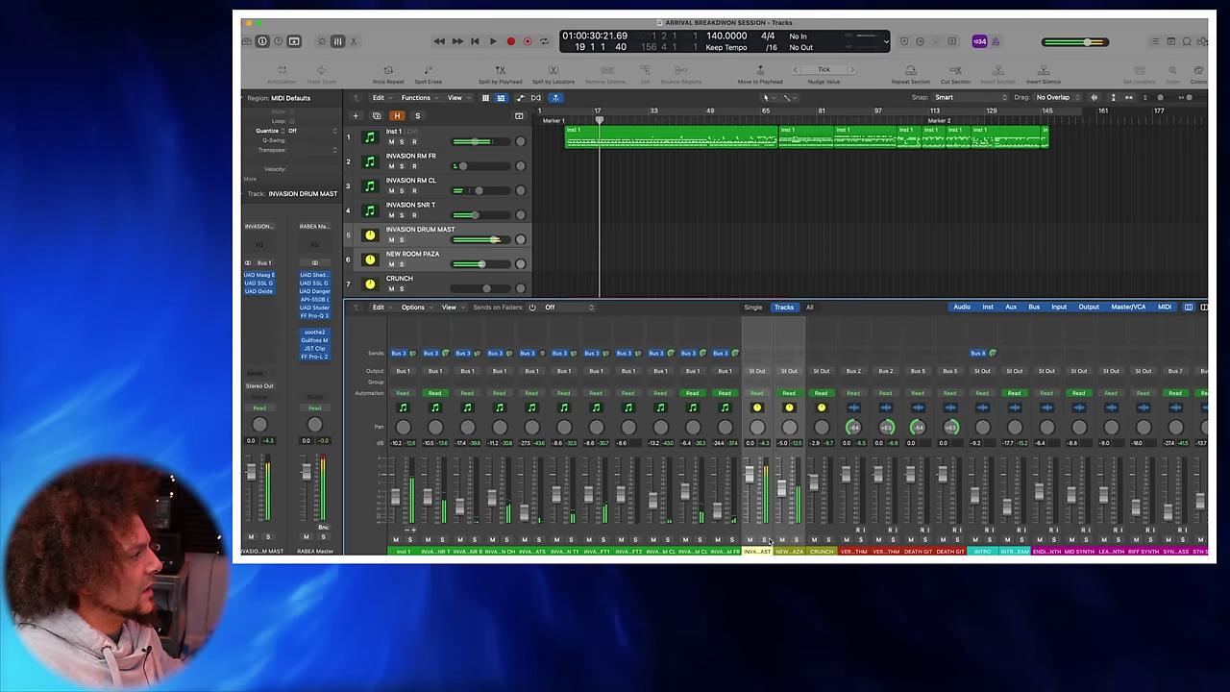
# Step: Solo the snare top channel during playback, add the snare bottom channel to the solo, stop playback, and clear both solos
pyautogui.click(441, 540)
pyautogui.press('space')
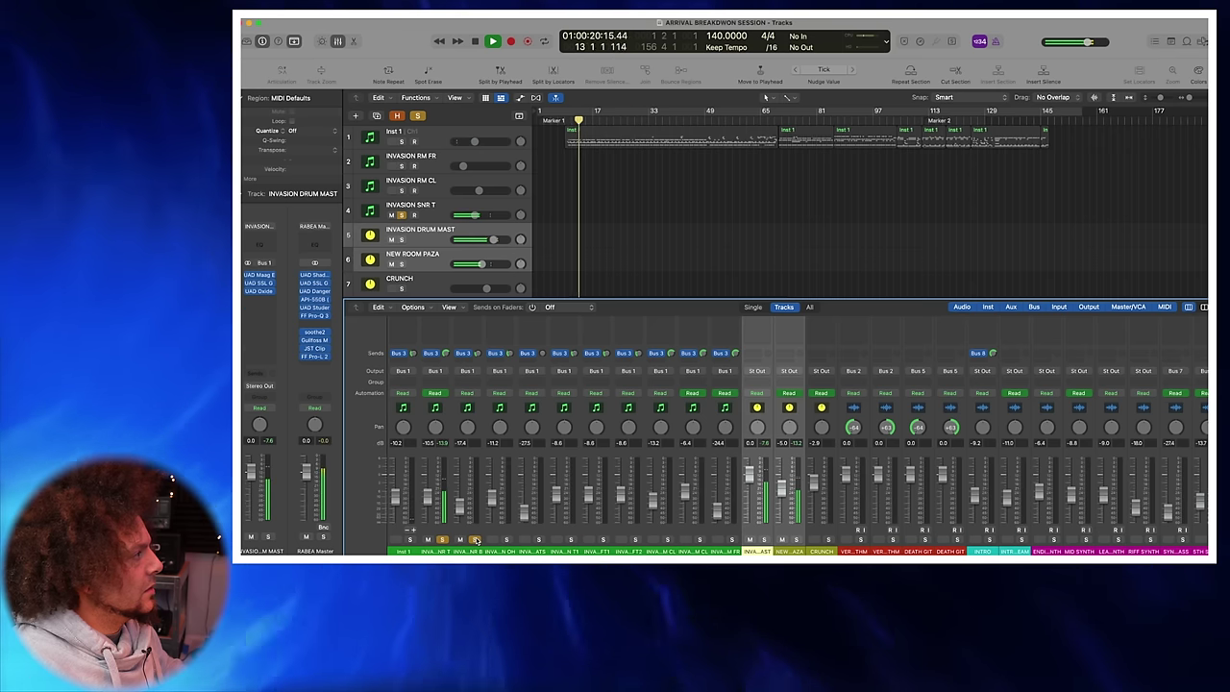
pyautogui.click(473, 540)
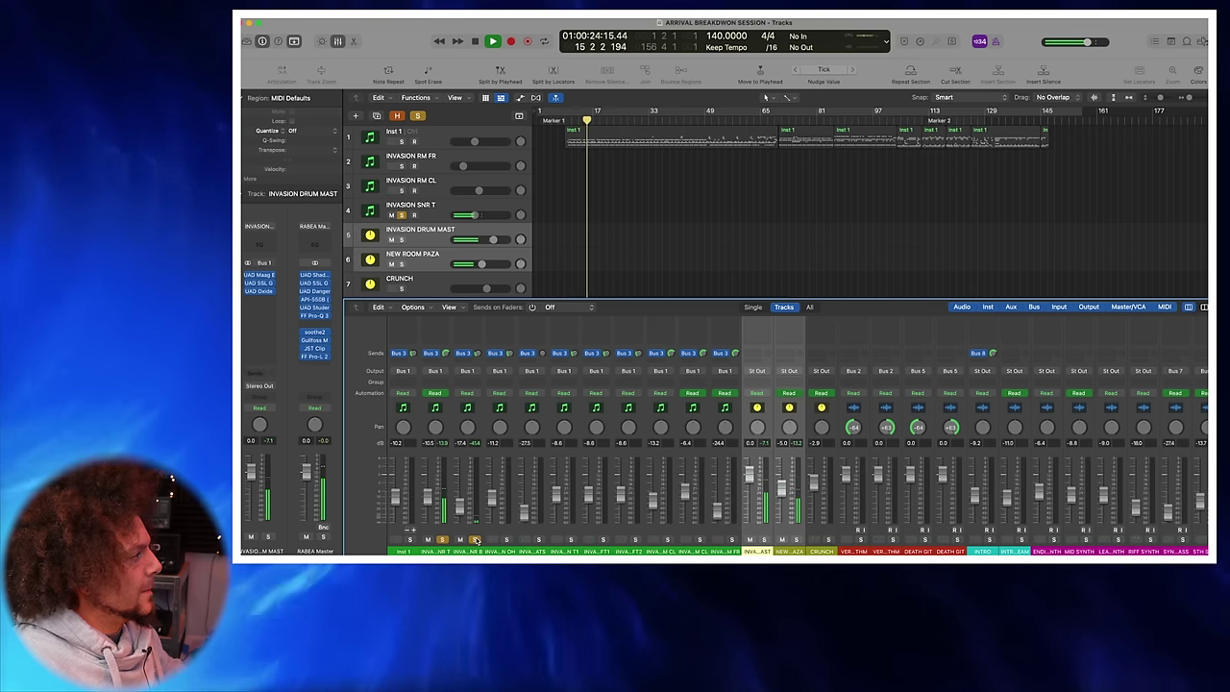
pyautogui.press('space')
pyautogui.keyDown('alt'); pyautogui.click(474, 540); pyautogui.keyUp('alt')
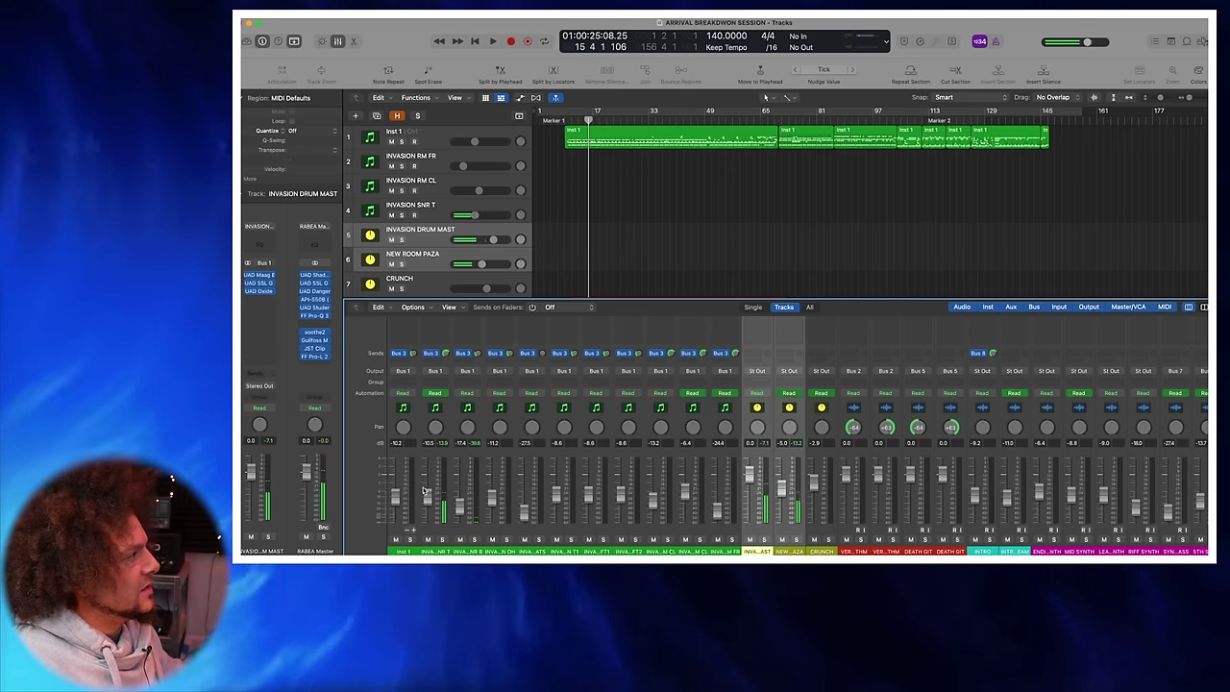
# Step: Open Kontakt 7 on Inst 1 and mute the snare in the One Kit Wonder kit's own mixer
pyautogui.scroll(5, 452, 451)
pyautogui.click(402, 398)
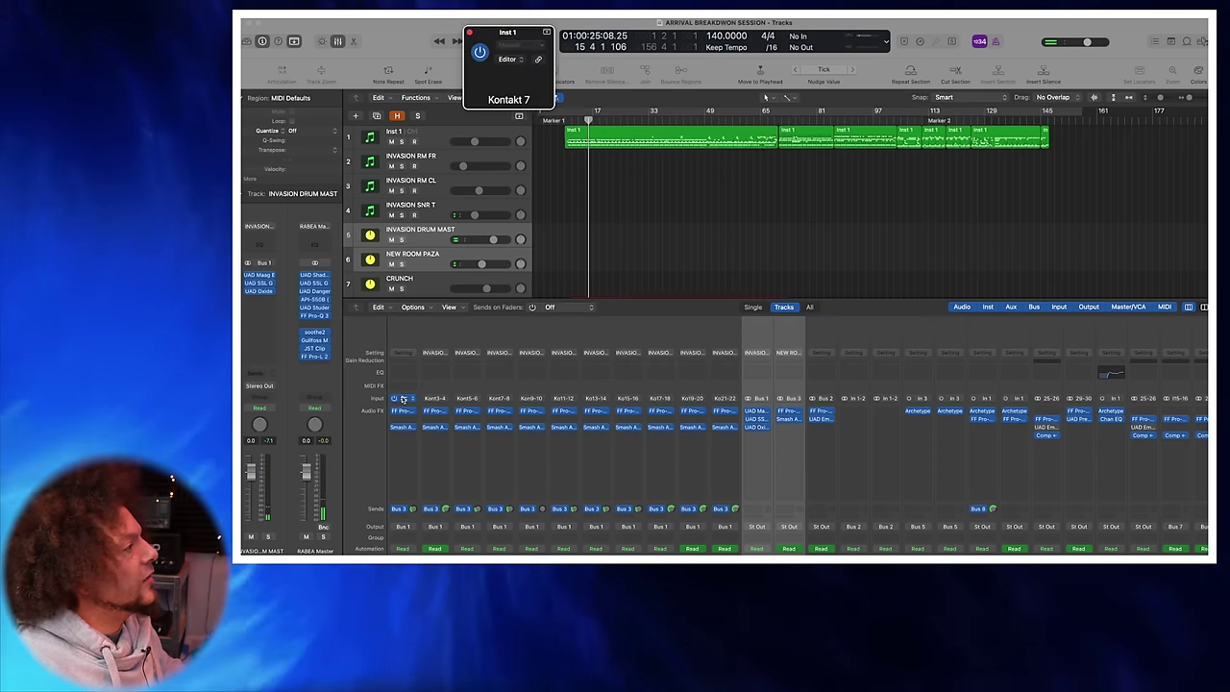
pyautogui.click(771, 232)
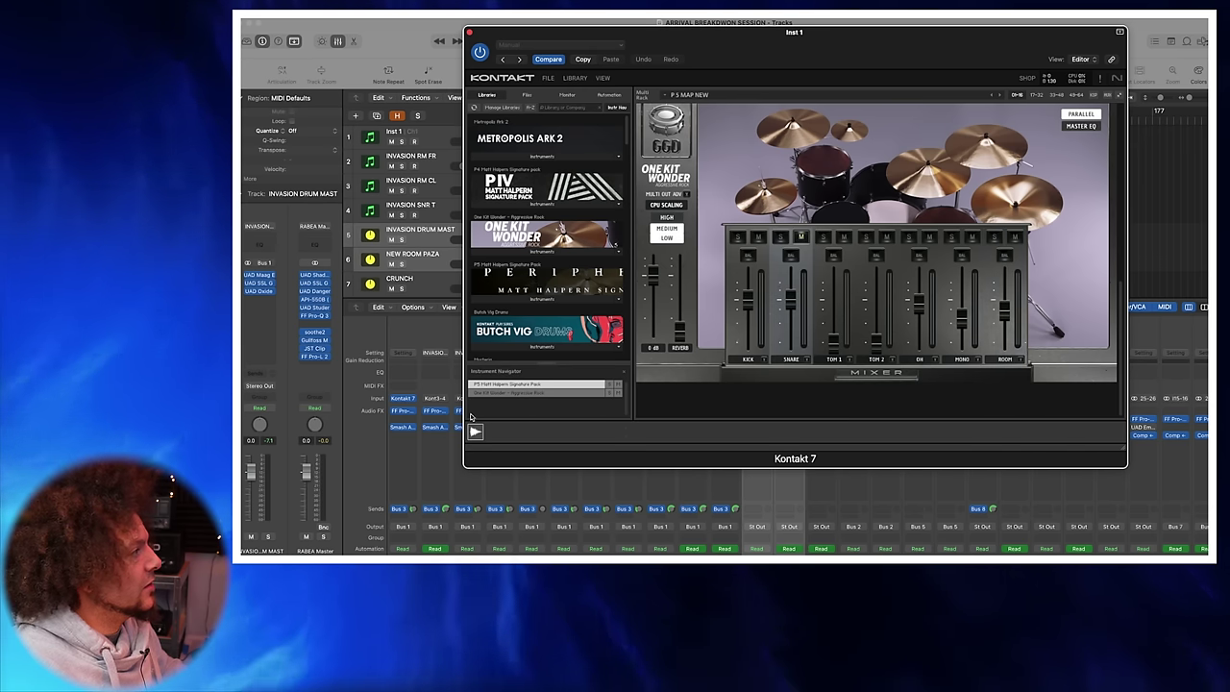
# Step: Listen to the snare top channel without the One Kit Wonder snare, unmute that snare, and close the kit's mixer
pyautogui.scroll(-5, 445, 539)
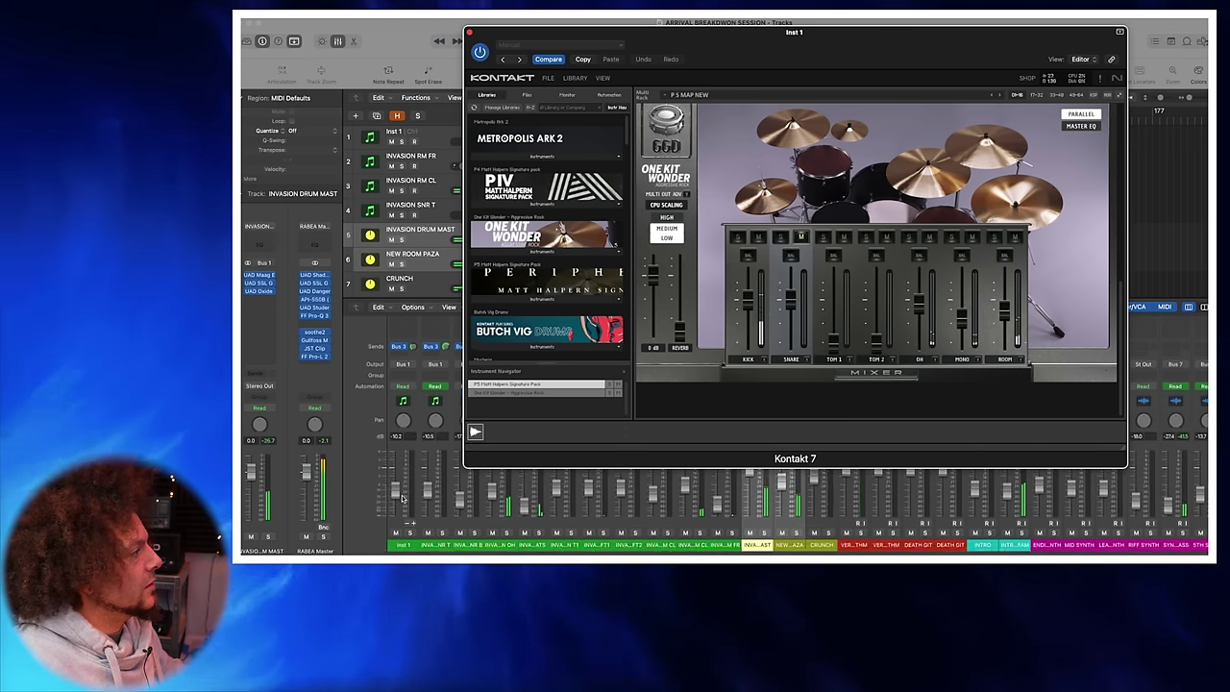
pyautogui.click(443, 541)
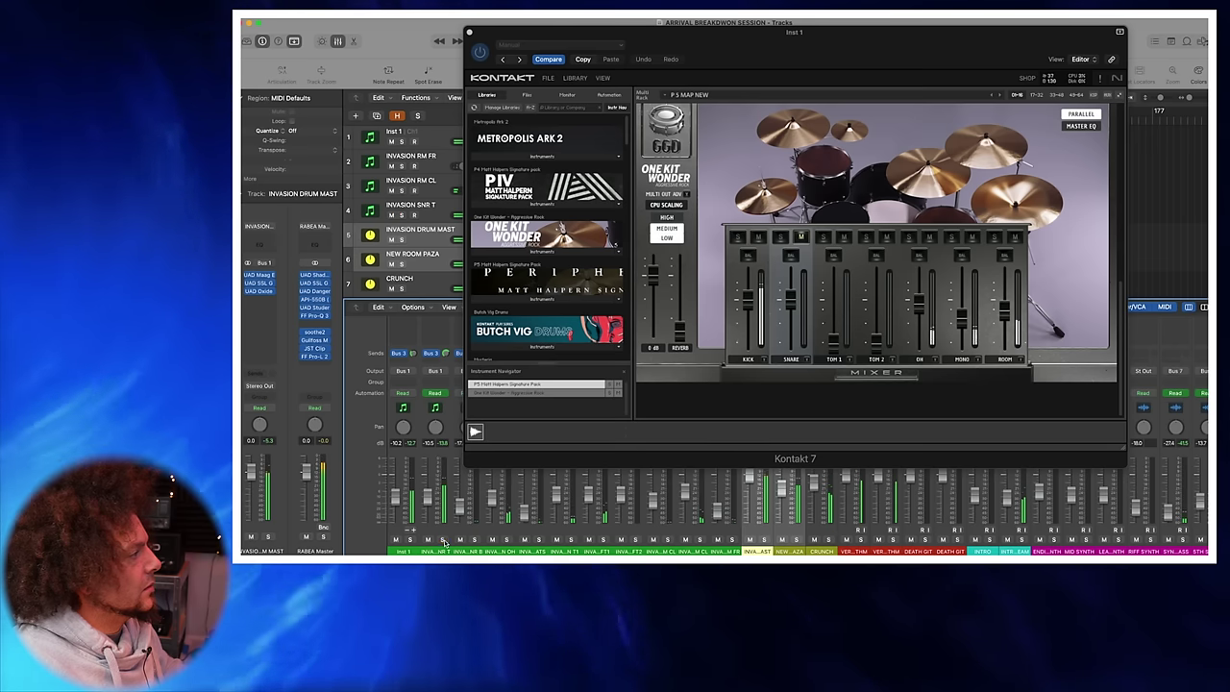
pyautogui.click(803, 241)
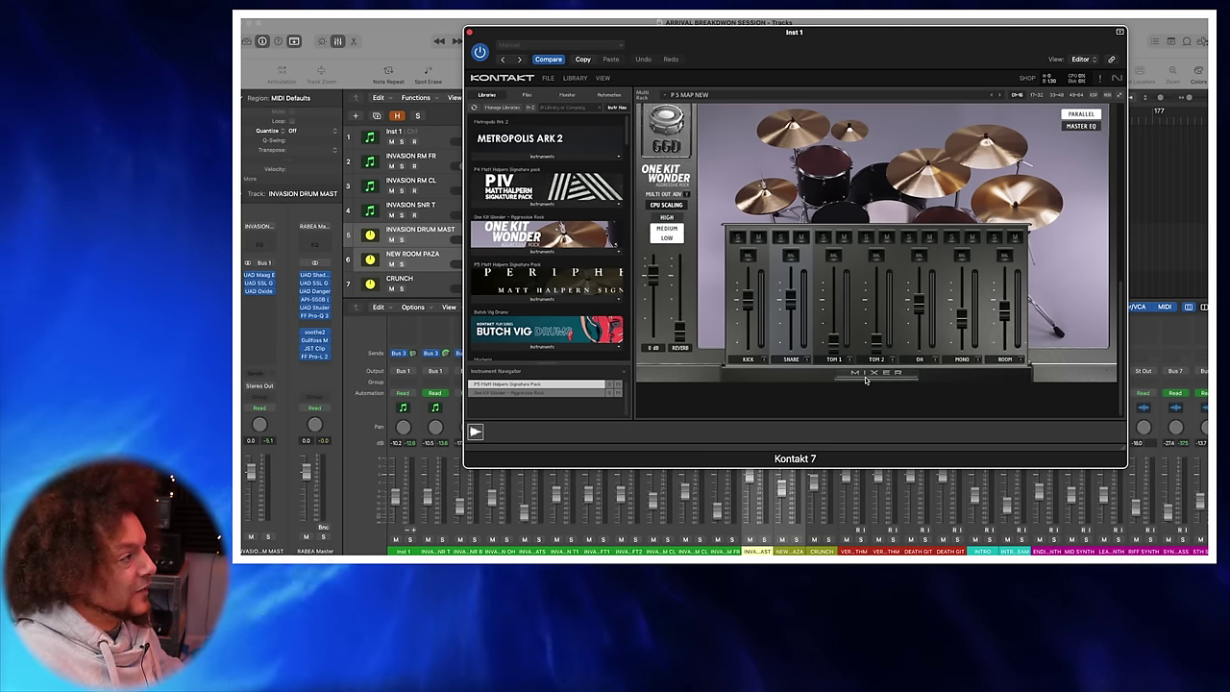
pyautogui.click(860, 376)
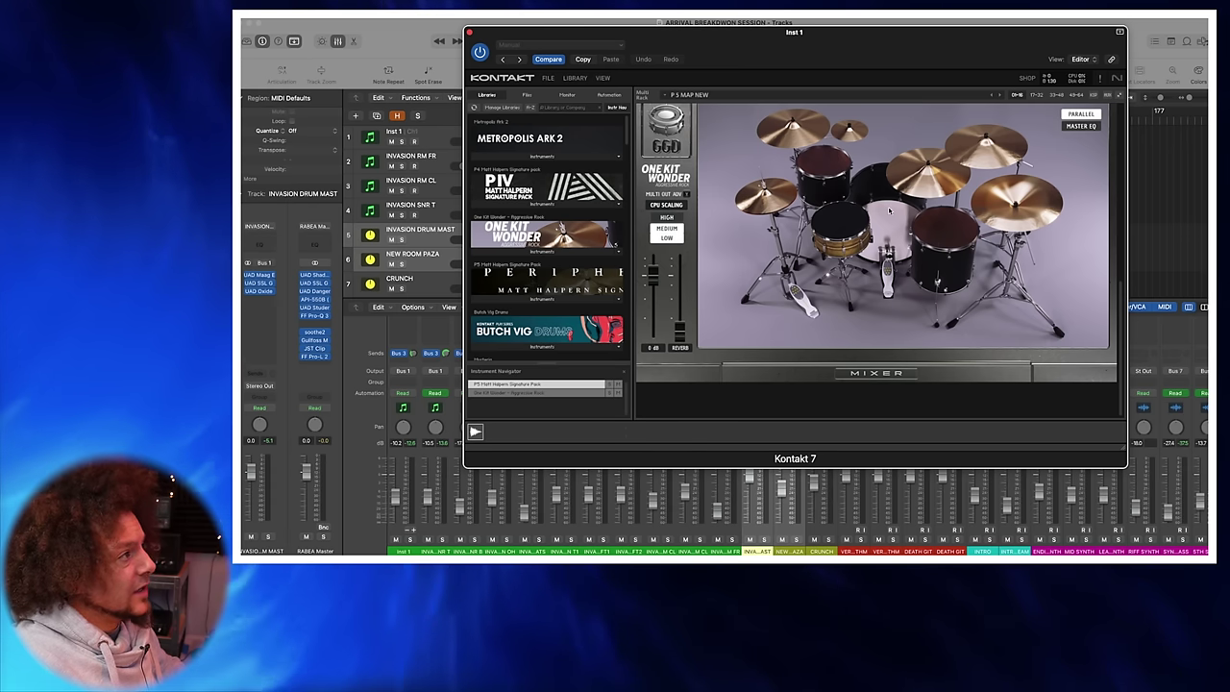
# Step: Return to the P5 Matt Halpern kit and show its kick microphone channels
pyautogui.scroll(5, 889, 207)
pyautogui.scroll(4, 889, 212)
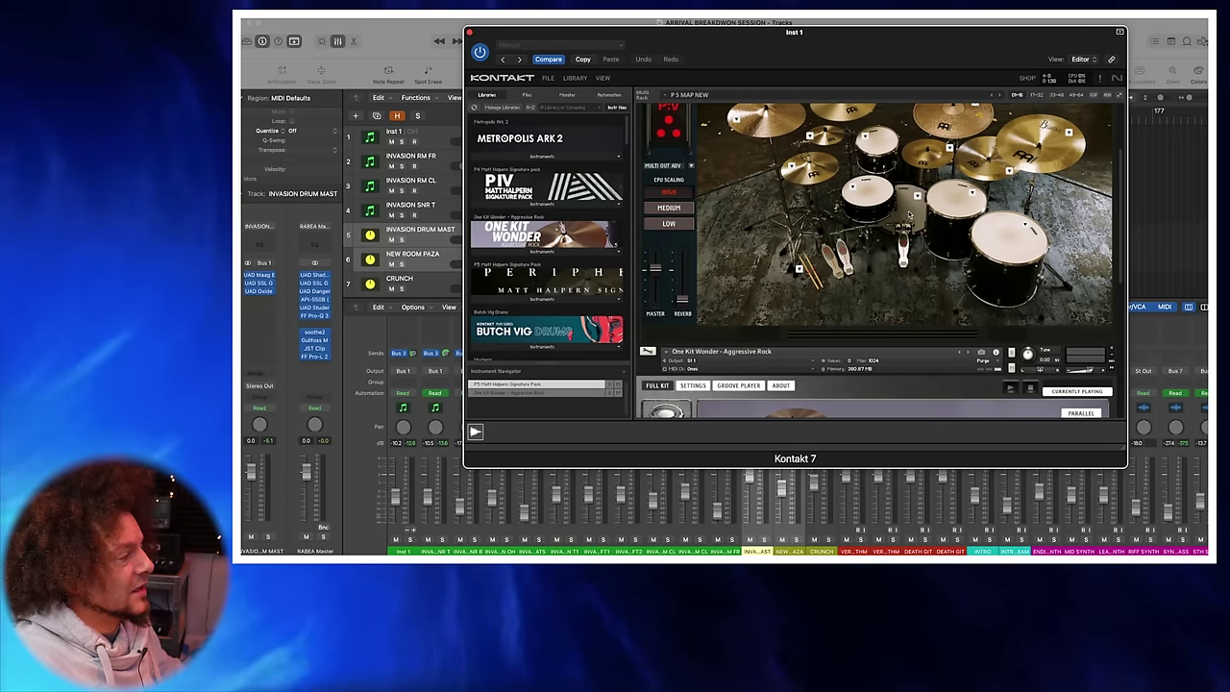
pyautogui.scroll(3, 899, 213)
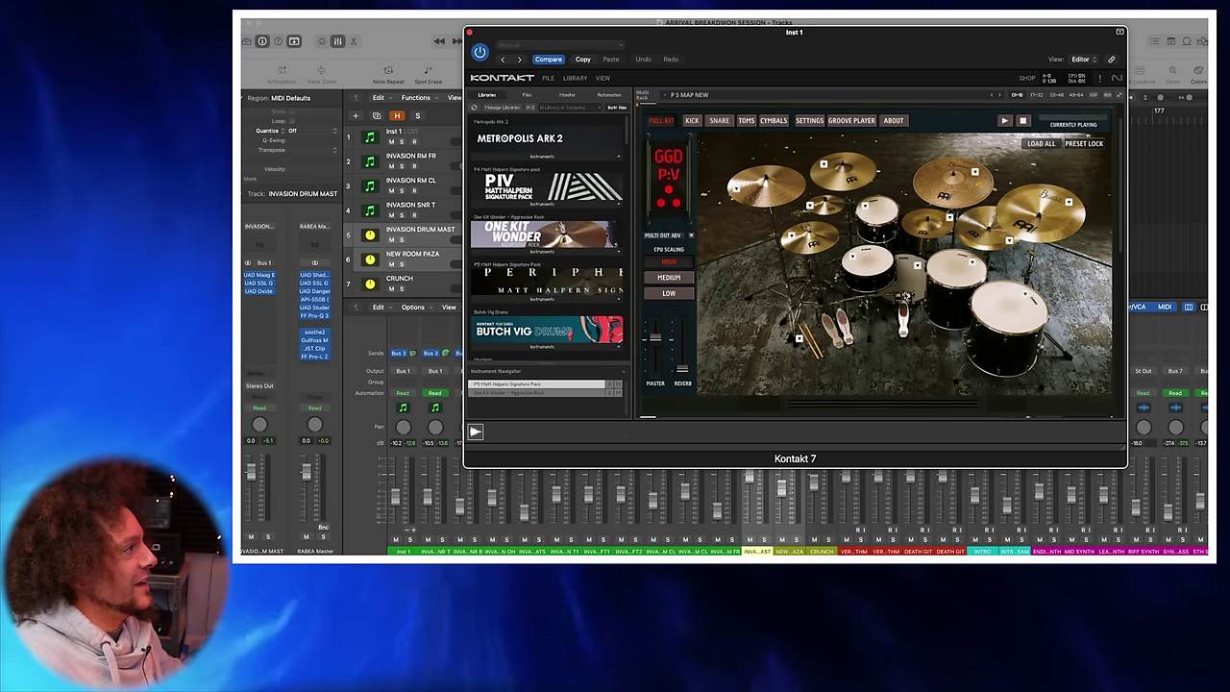
pyautogui.click(692, 121)
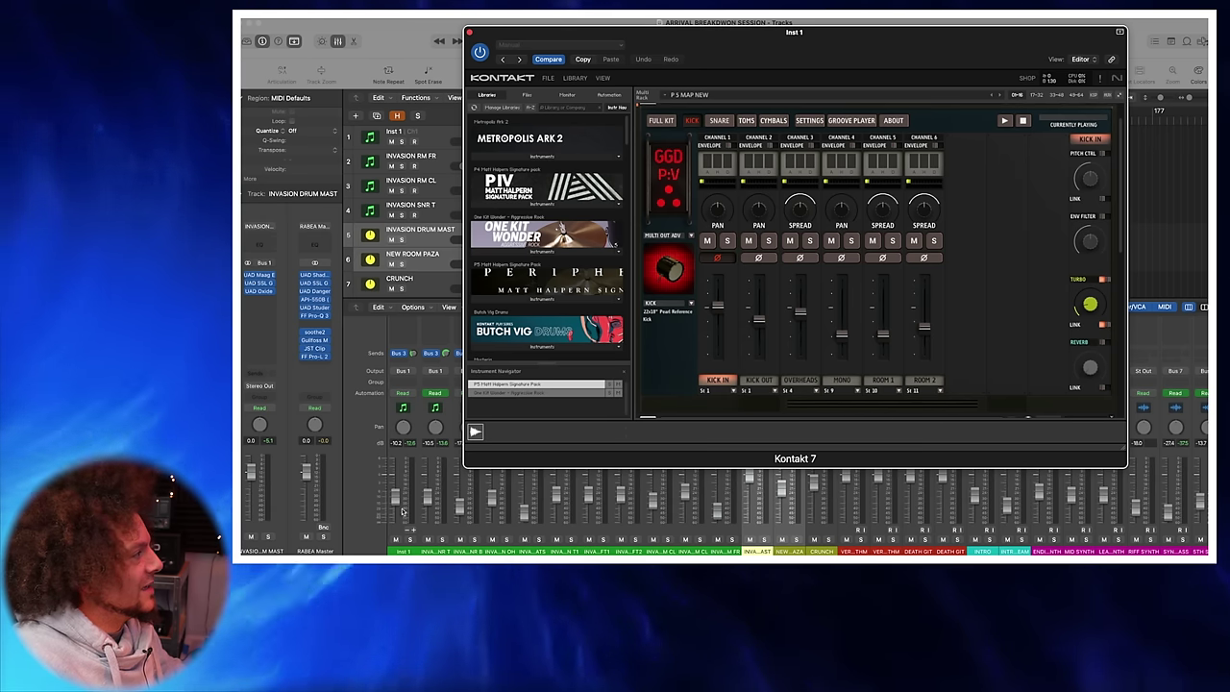
# Step: Listen to the Inst 1 channel in solo, close Kontakt from the full kit view, and turn off the track's solo
pyautogui.click(411, 539)
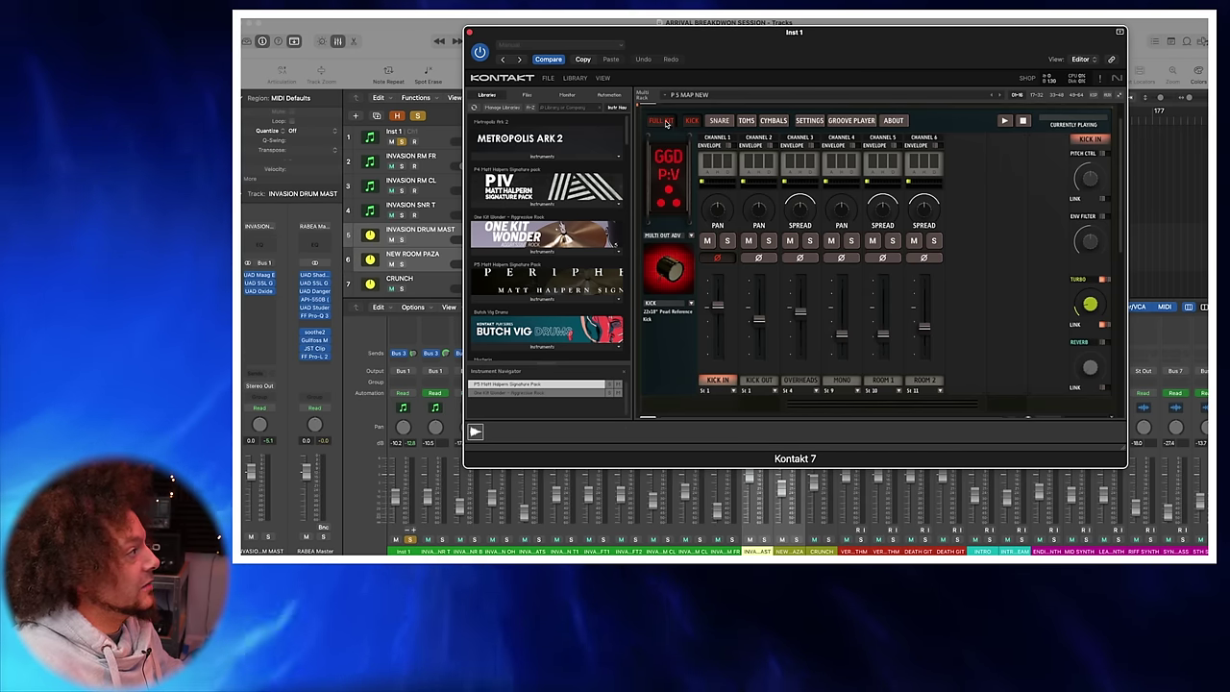
pyautogui.click(409, 541)
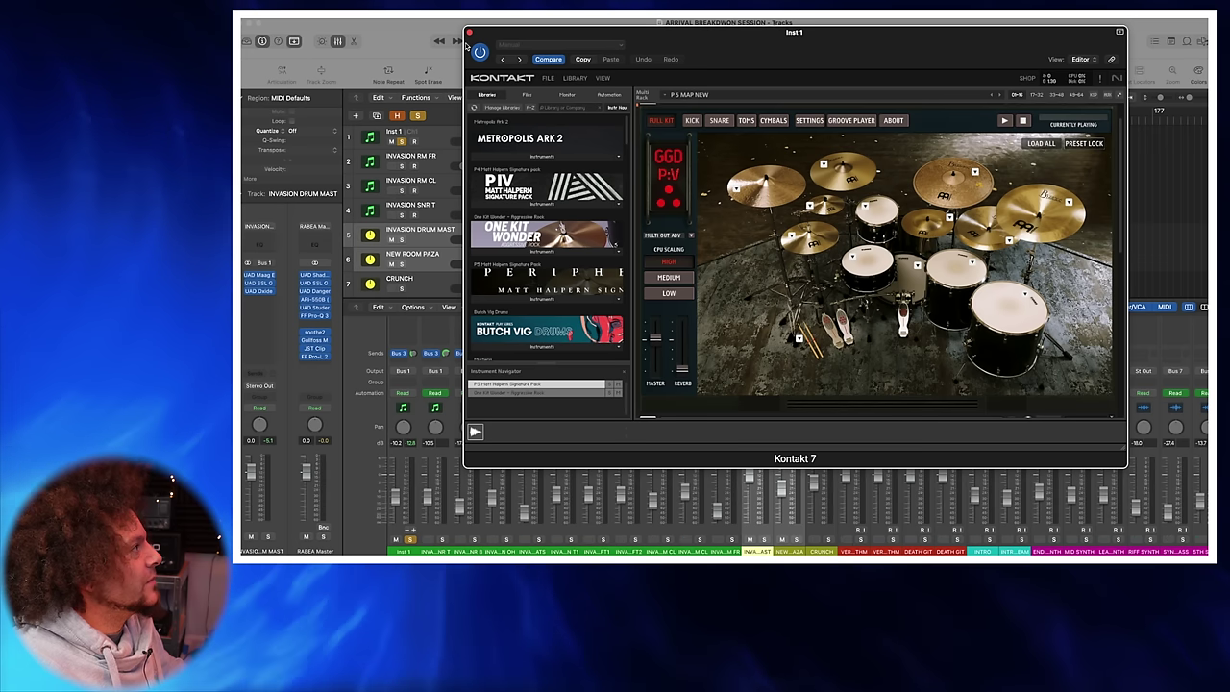
pyautogui.click(469, 33)
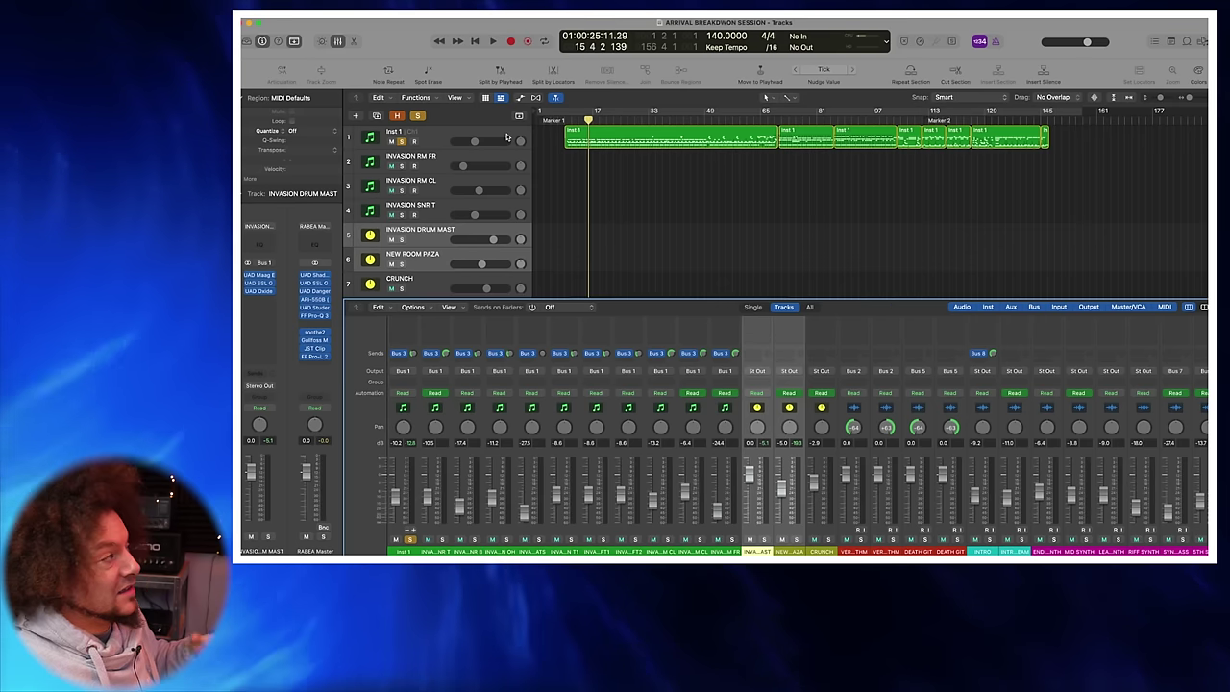
pyautogui.click(437, 137)
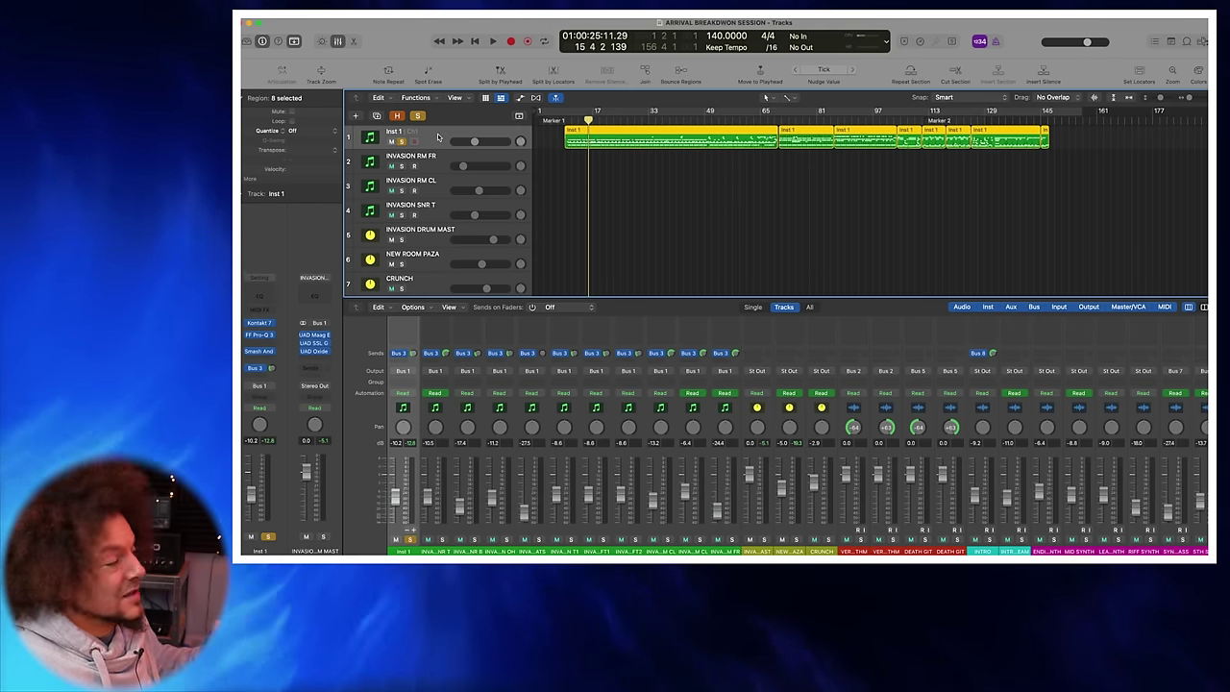
pyautogui.press('s')
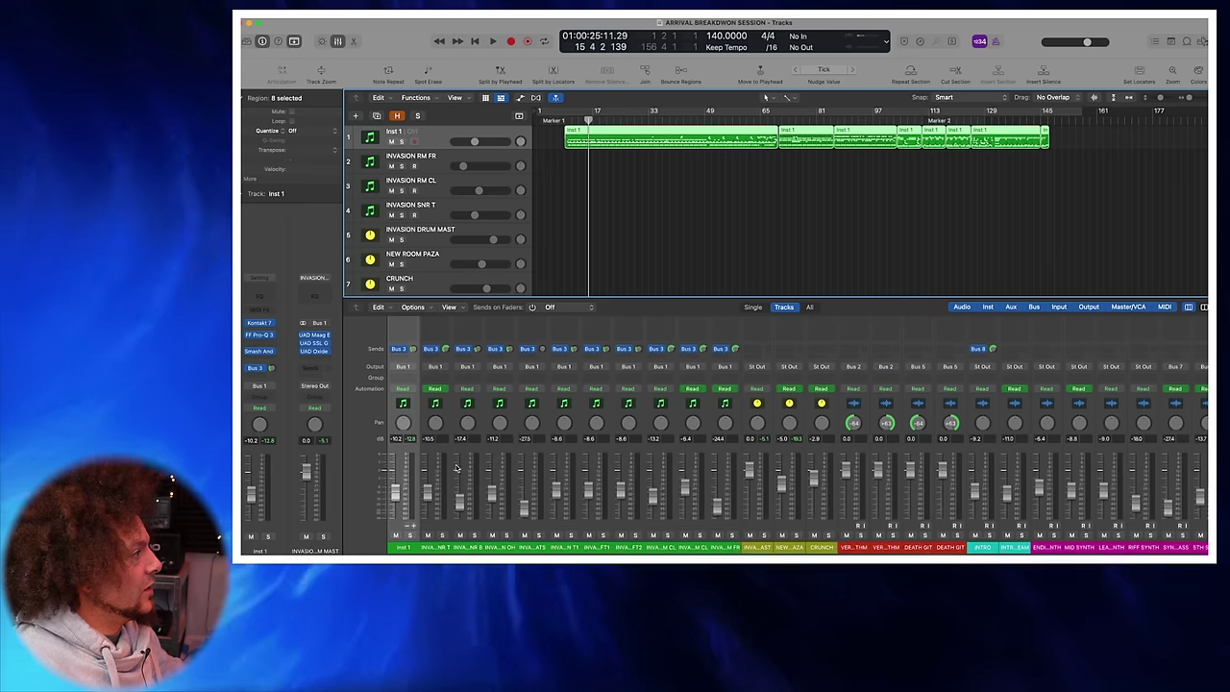
# Step: Select all drum channel strips from Inst 1 to INVASION RM FR, and switch the selection to only INVASION DRUM MAST
pyautogui.moveTo(407, 542); pyautogui.dragTo(709, 531)
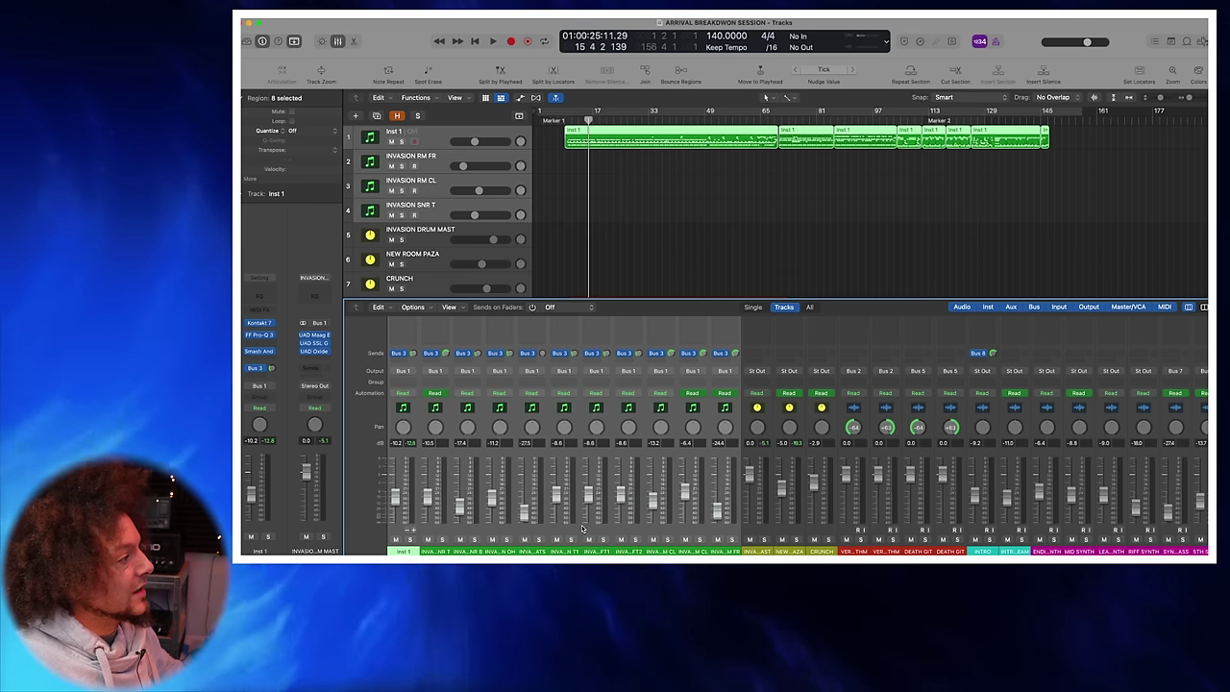
pyautogui.click(760, 552)
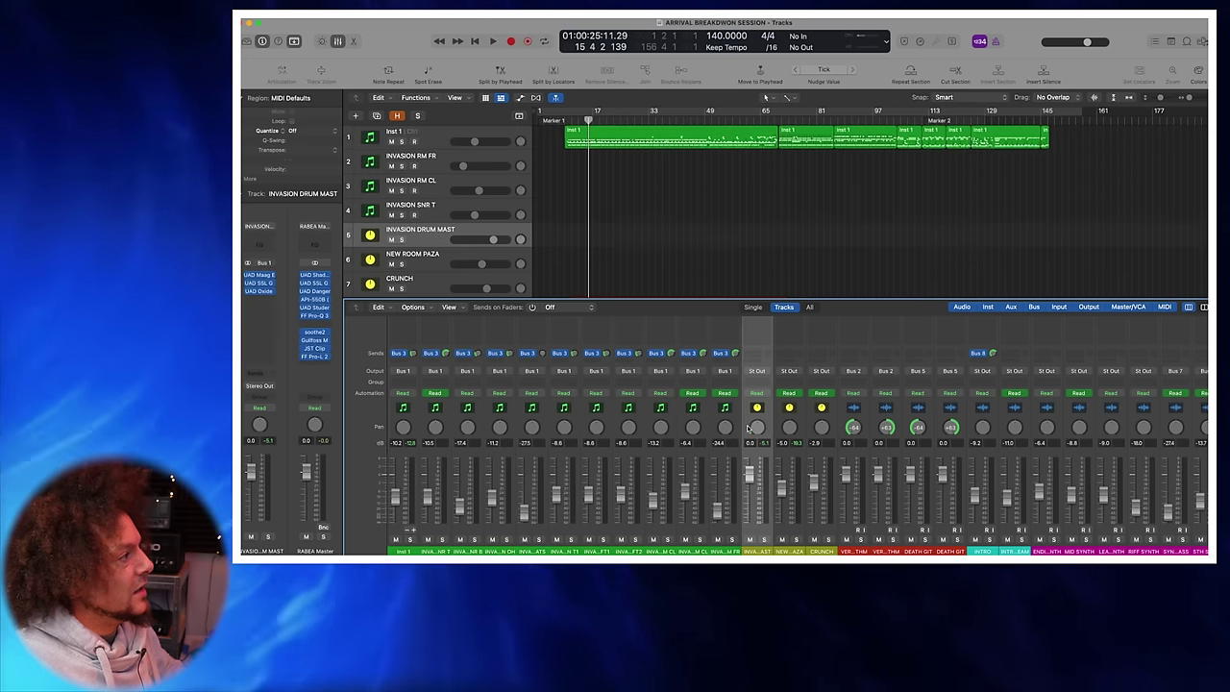
# Step: Open INVASION DRUM MAST's Maag EQ4, SSL G Bus Compressor and Oxide Tape, and close all but the Maag EQ4
pyautogui.scroll(5, 758, 433)
pyautogui.click(759, 415)
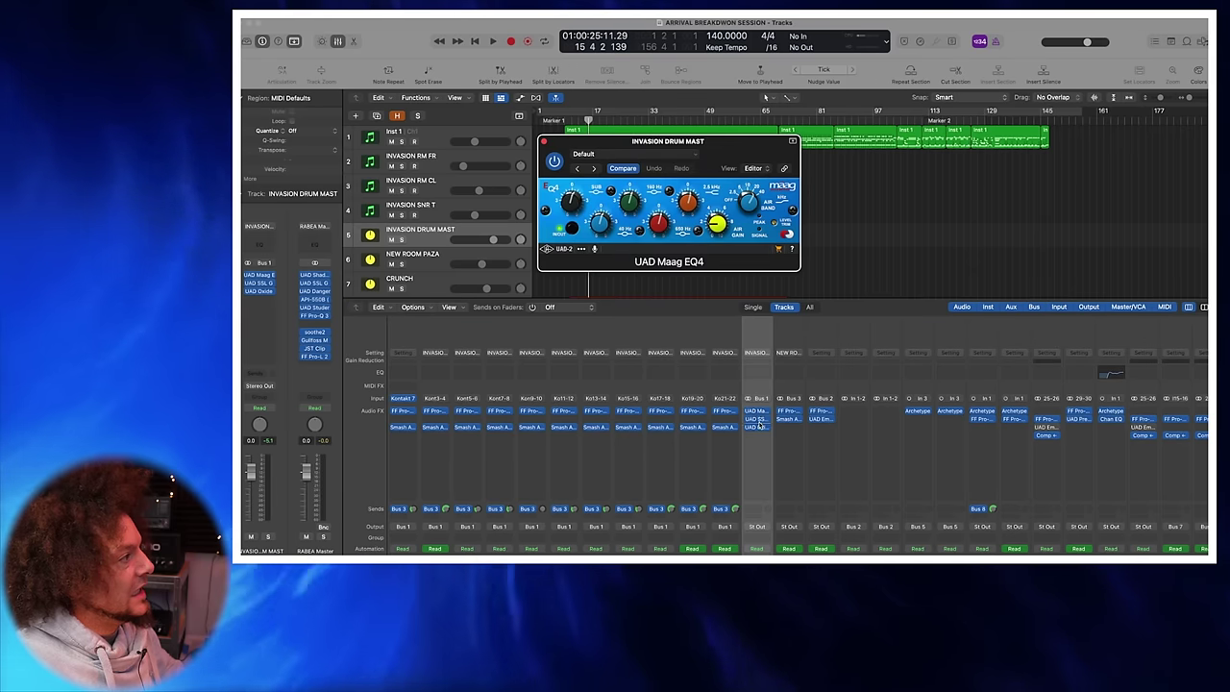
pyautogui.click(758, 420)
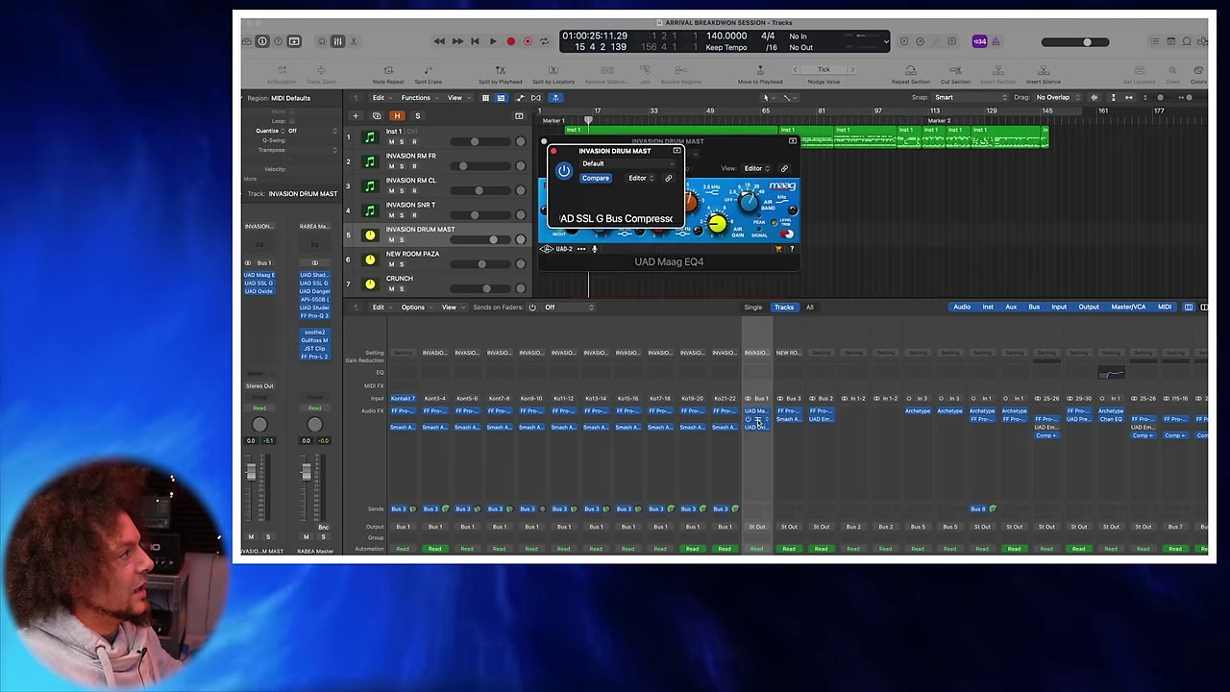
pyautogui.click(758, 429)
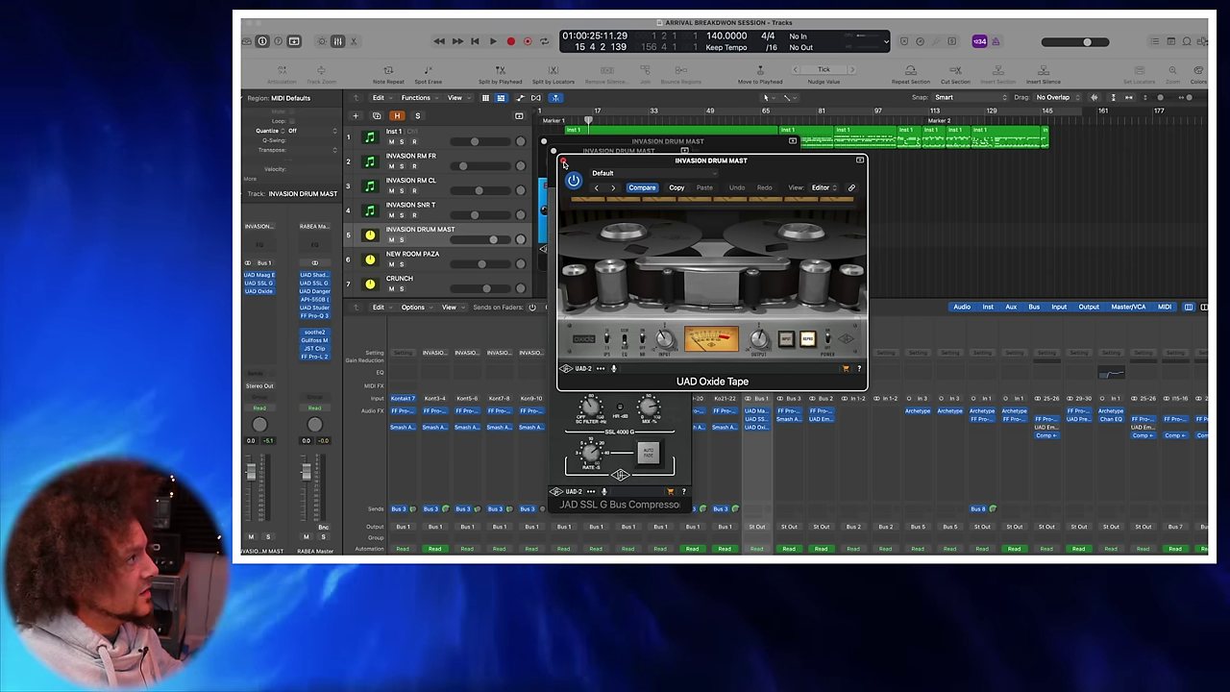
pyautogui.click(563, 162)
pyautogui.click(552, 152)
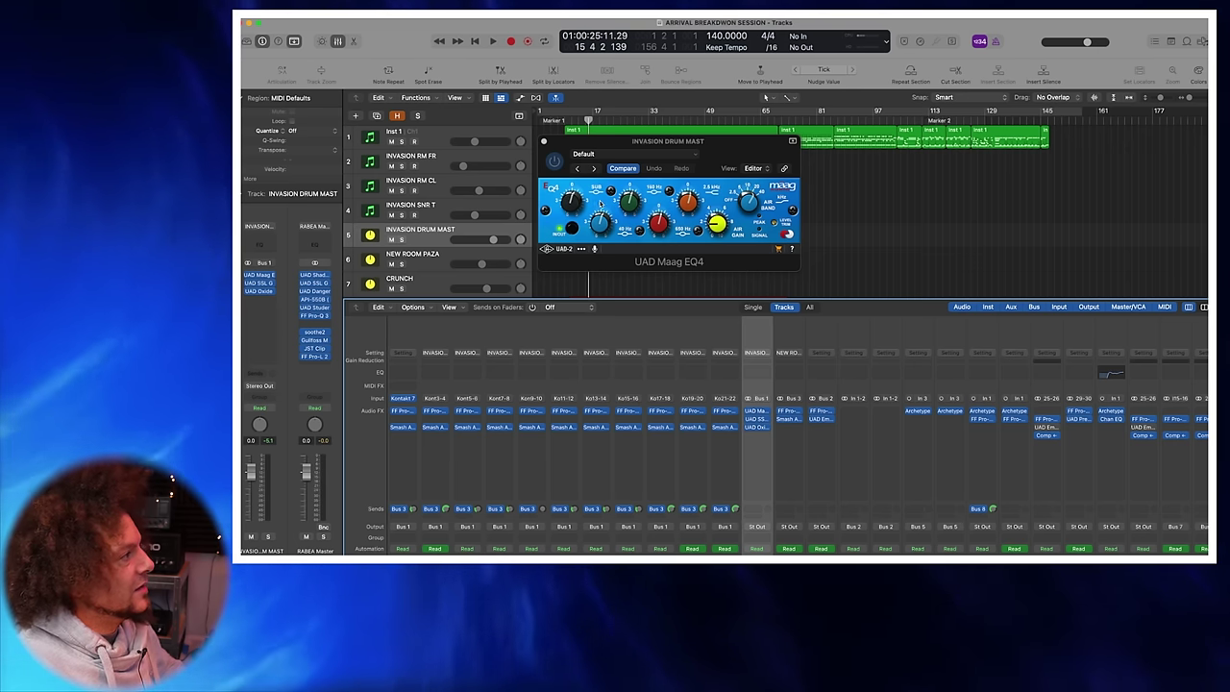
# Step: Play INVASION DRUM MAST and NEW ROOM PAZA in solo, compare the Maag EQ4 bypassed and active, and close the EQ
pyautogui.scroll(-5, 618, 417)
pyautogui.click(763, 540)
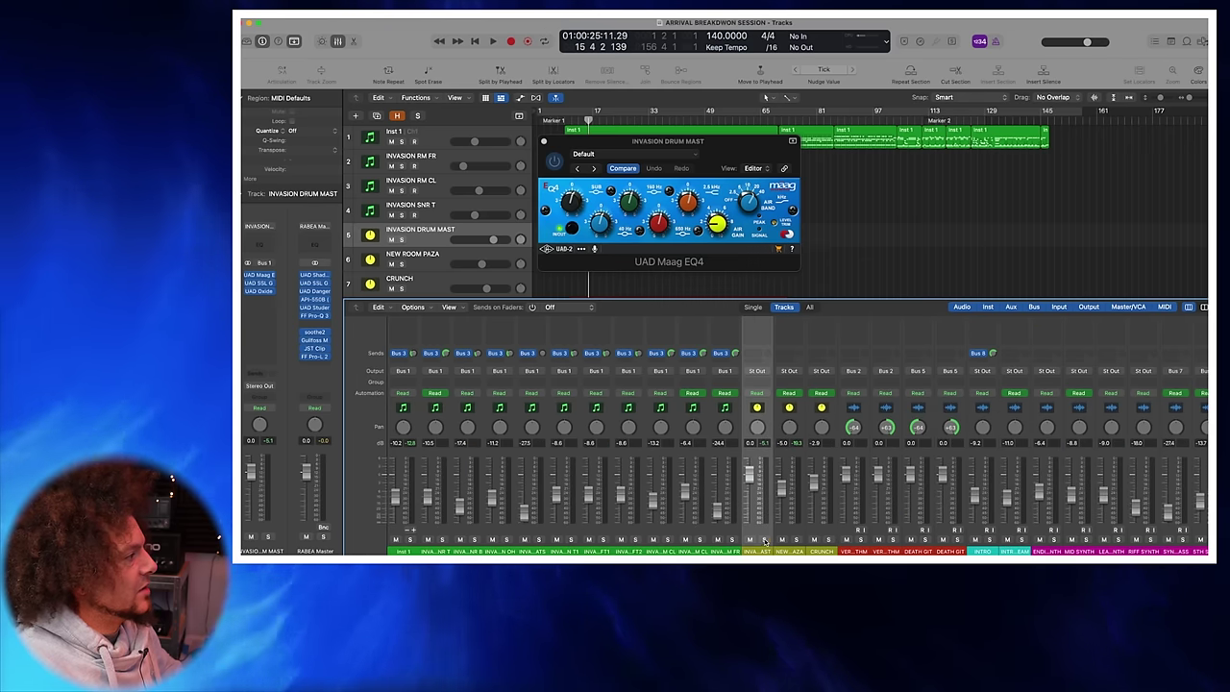
pyautogui.press('space')
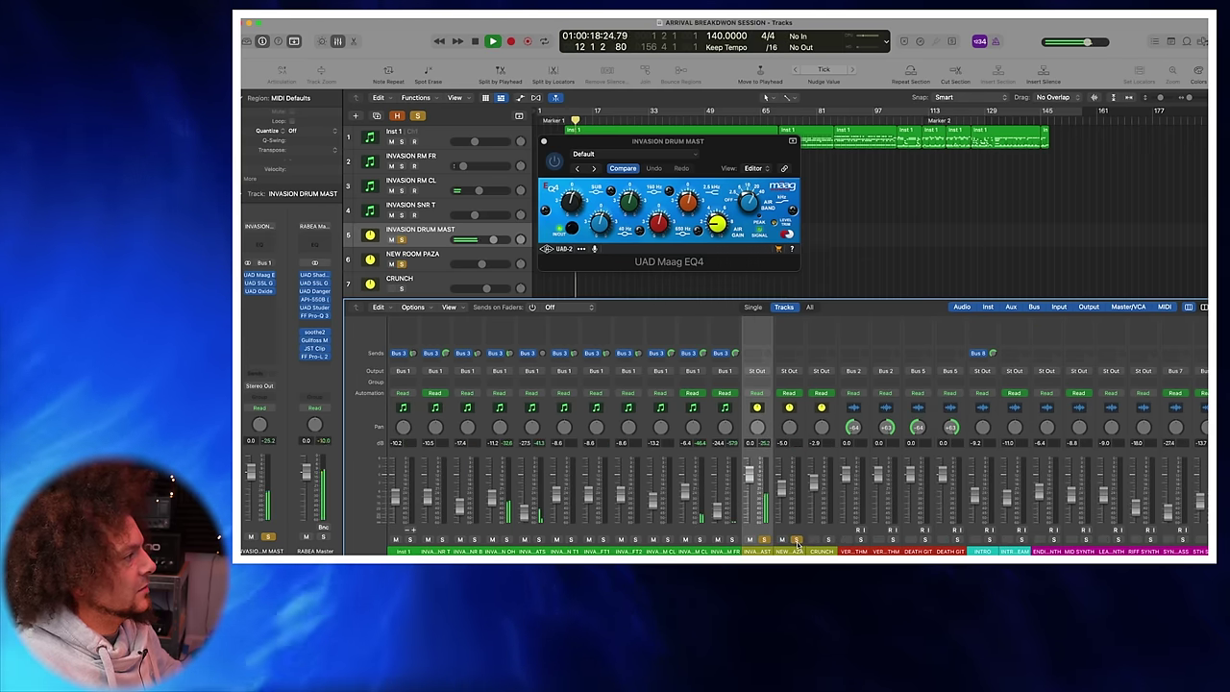
pyautogui.scroll(5, 743, 439)
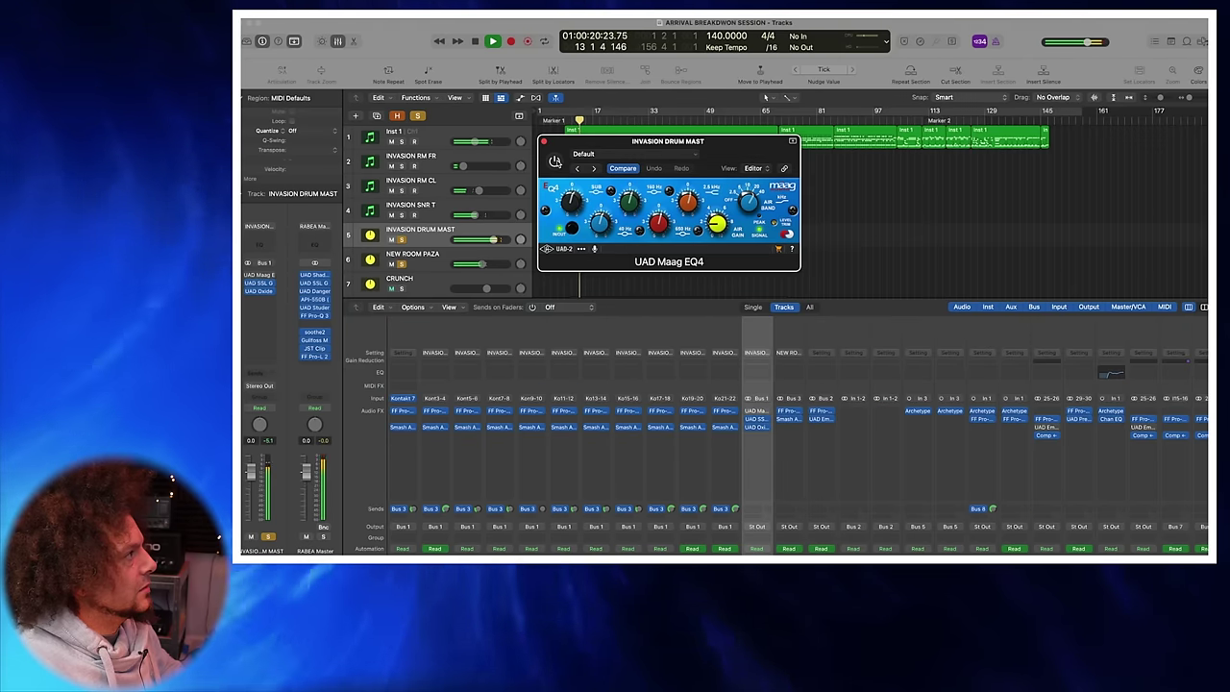
pyautogui.click(556, 161)
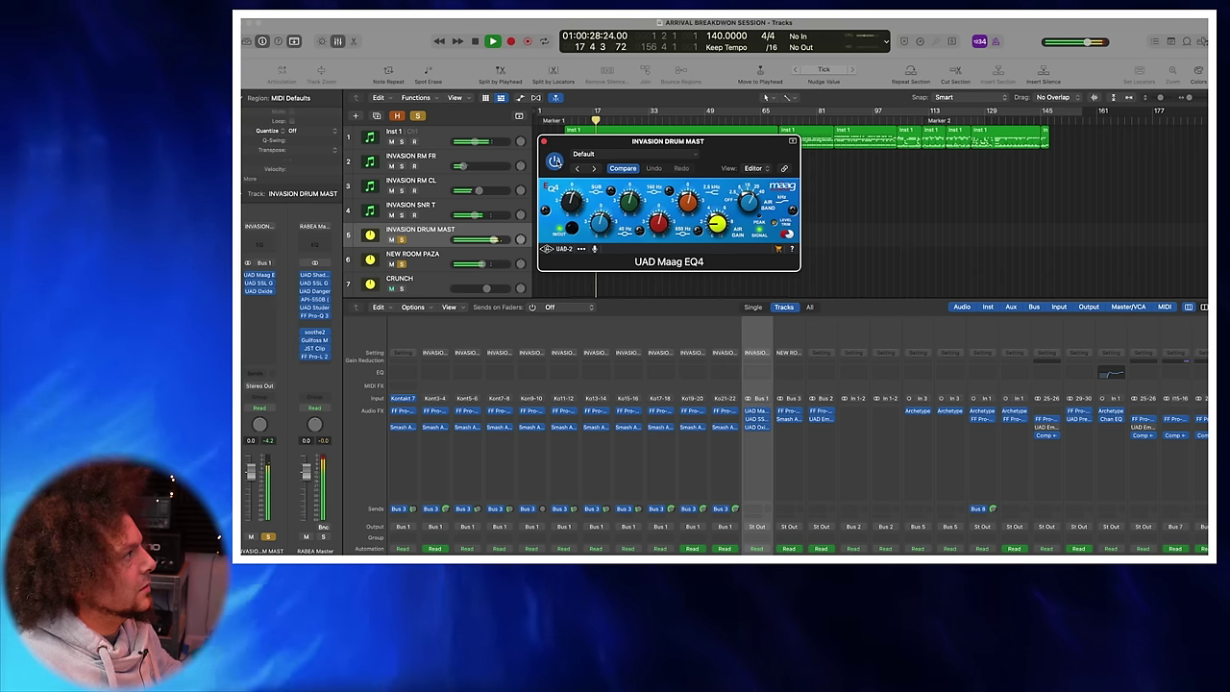
pyautogui.press('space')
pyautogui.click(544, 143)
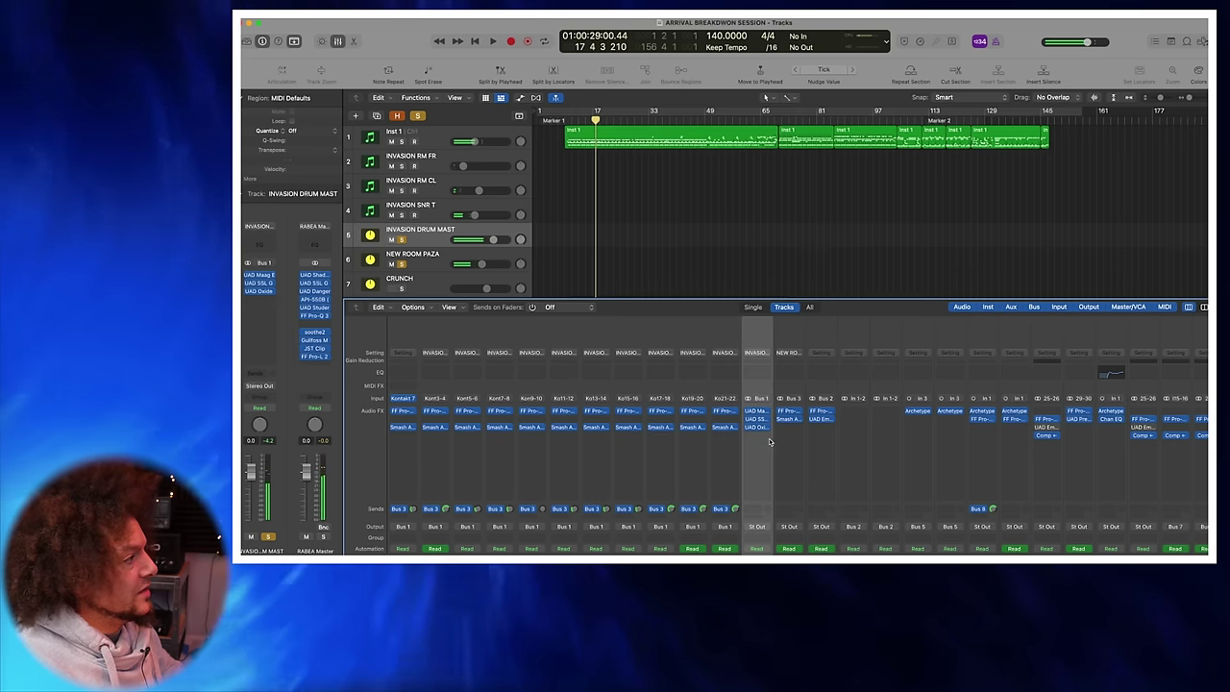
# Step: Inspect the SSL G Bus Compressor on INVASION DRUM MAST, close it, and open the UAD Oxide Tape
pyautogui.click(759, 423)
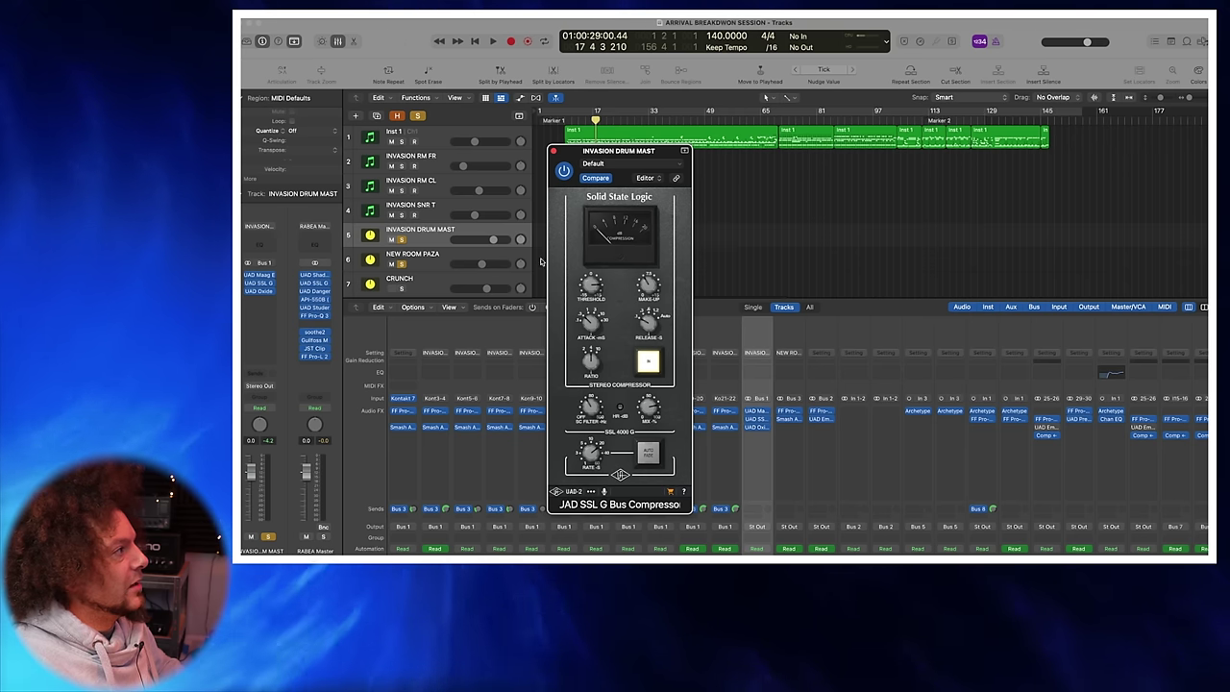
pyautogui.click(553, 151)
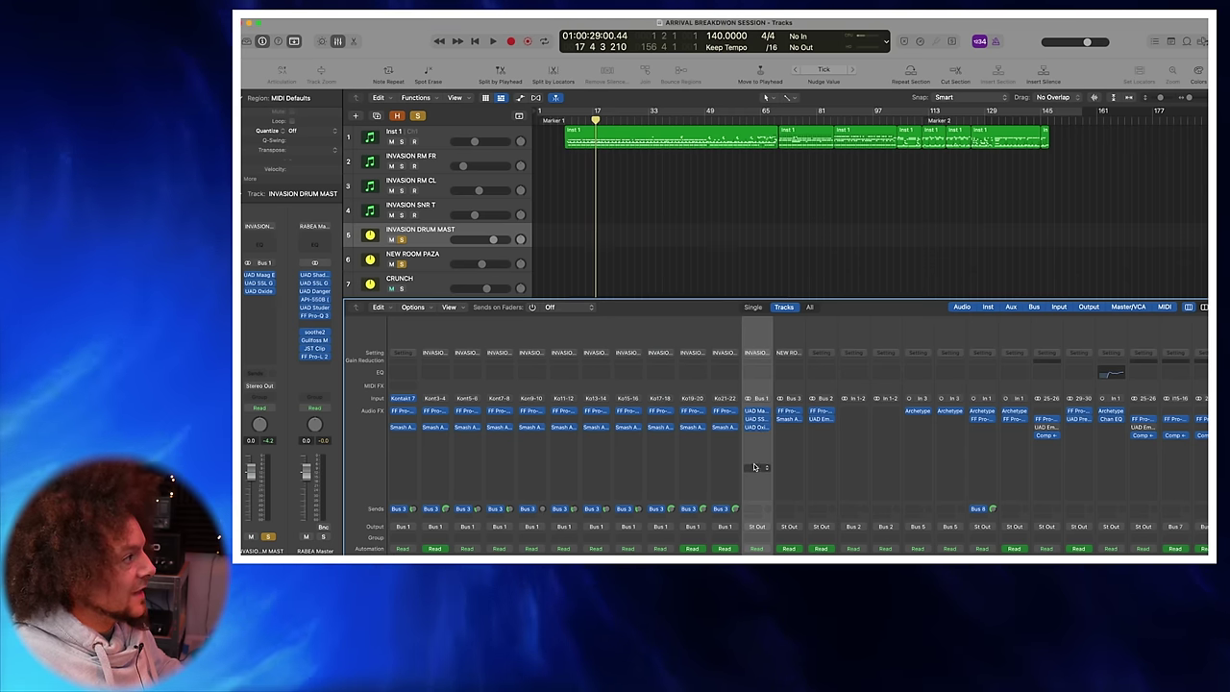
pyautogui.click(758, 426)
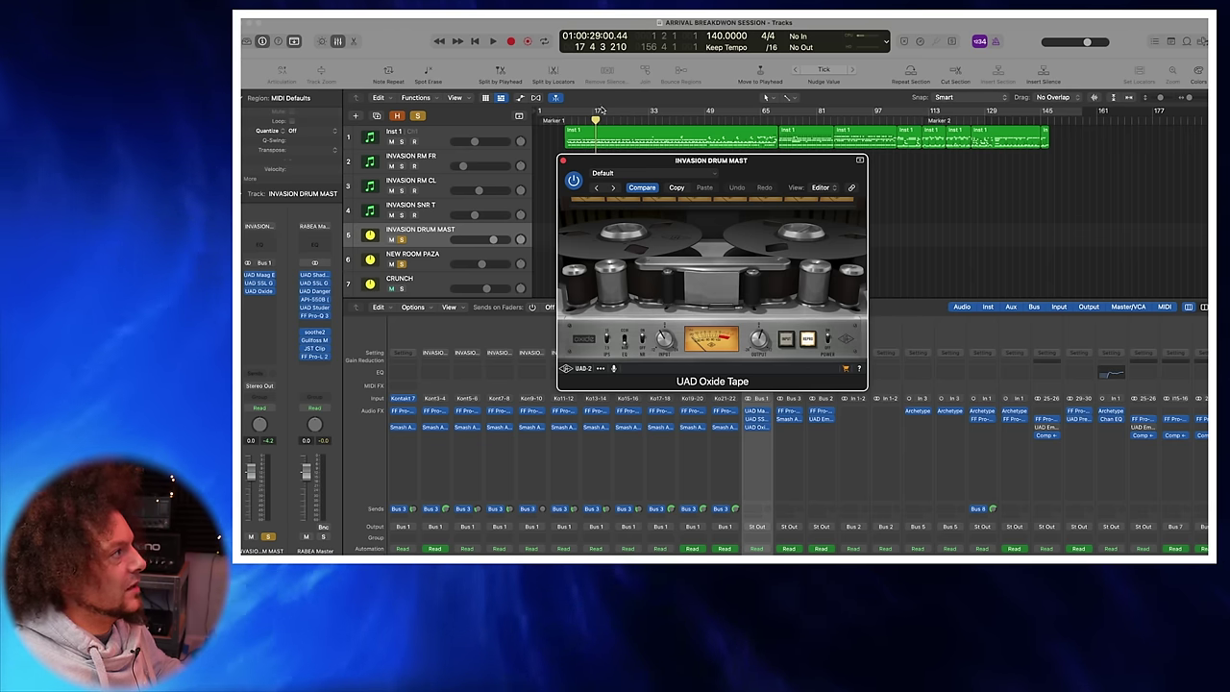
# Step: Compare the soloed drums with the Oxide Tape active and bypassed, leave it active, stop playback, and close the plug-in
pyautogui.scroll(-5, 755, 519)
pyautogui.press('space')
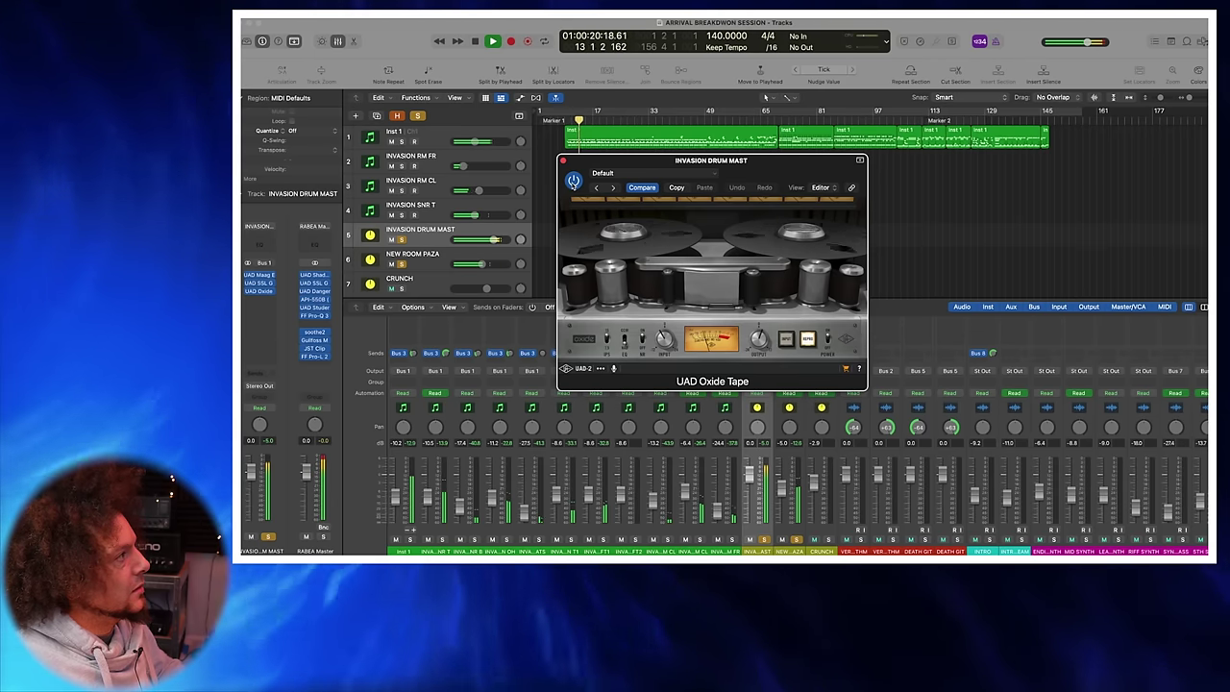
pyautogui.click(573, 182)
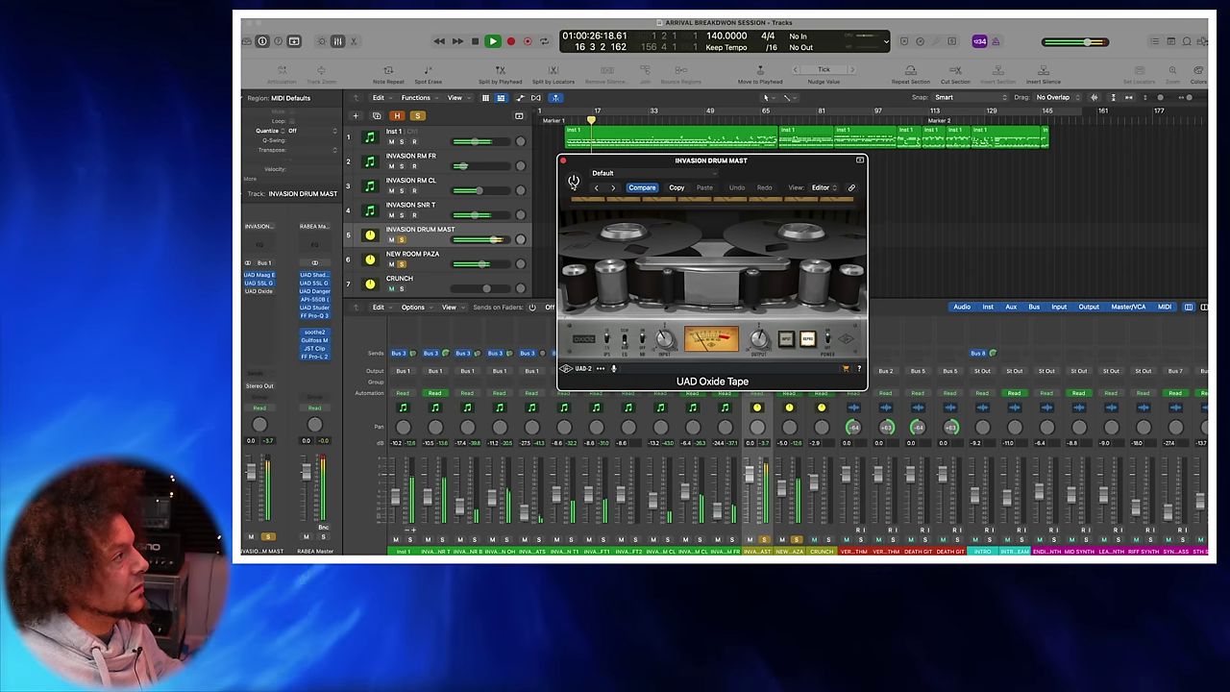
pyautogui.click(573, 181)
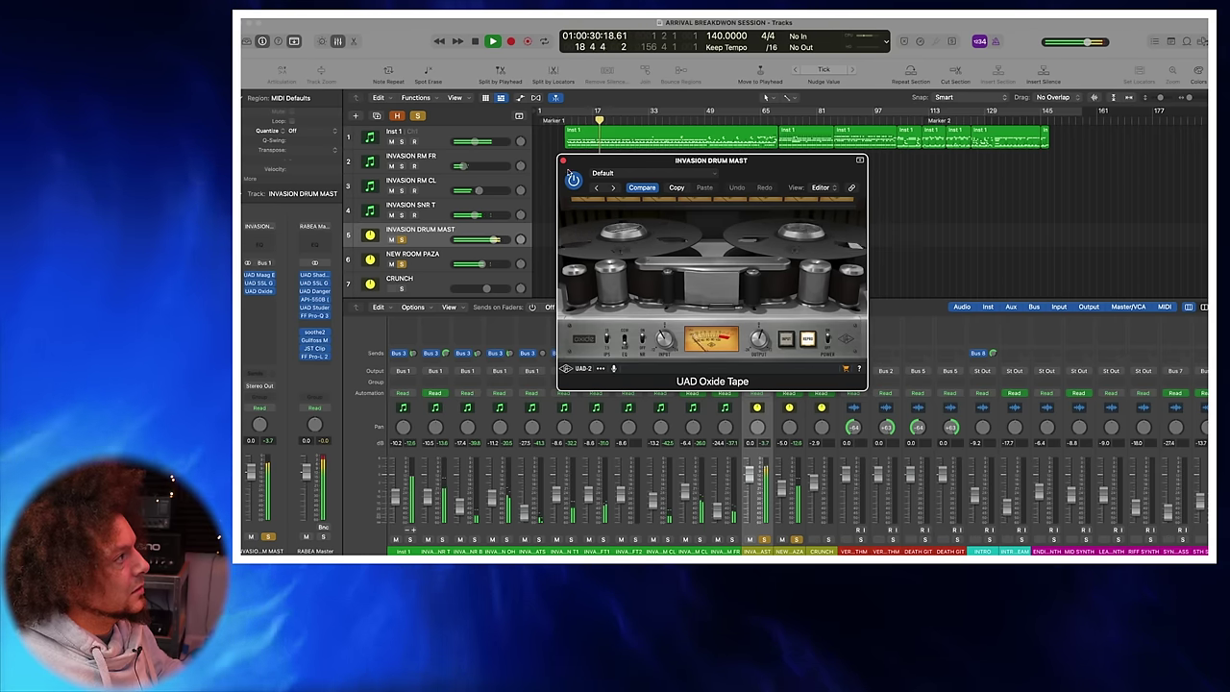
pyautogui.press('space')
pyautogui.click(564, 162)
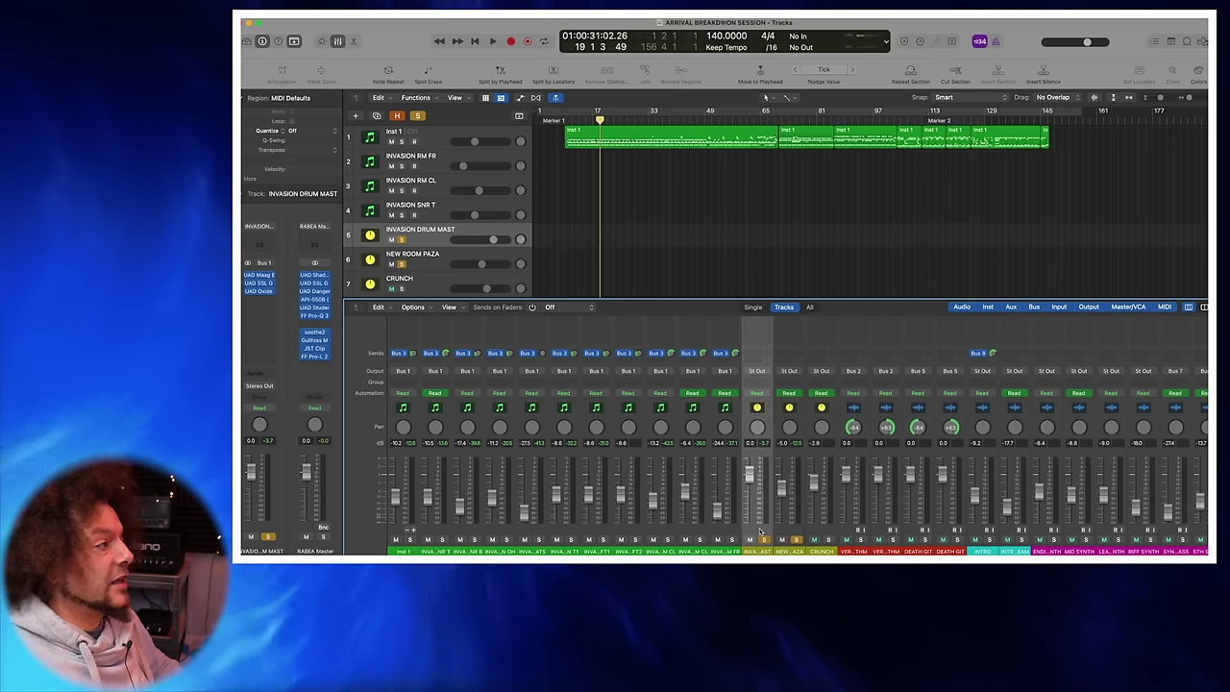
# Step: Examine the FF Pro-Q 3 curve on INVASION SNR T, close it, and turn off the drum bus solos
pyautogui.scroll(5, 520, 452)
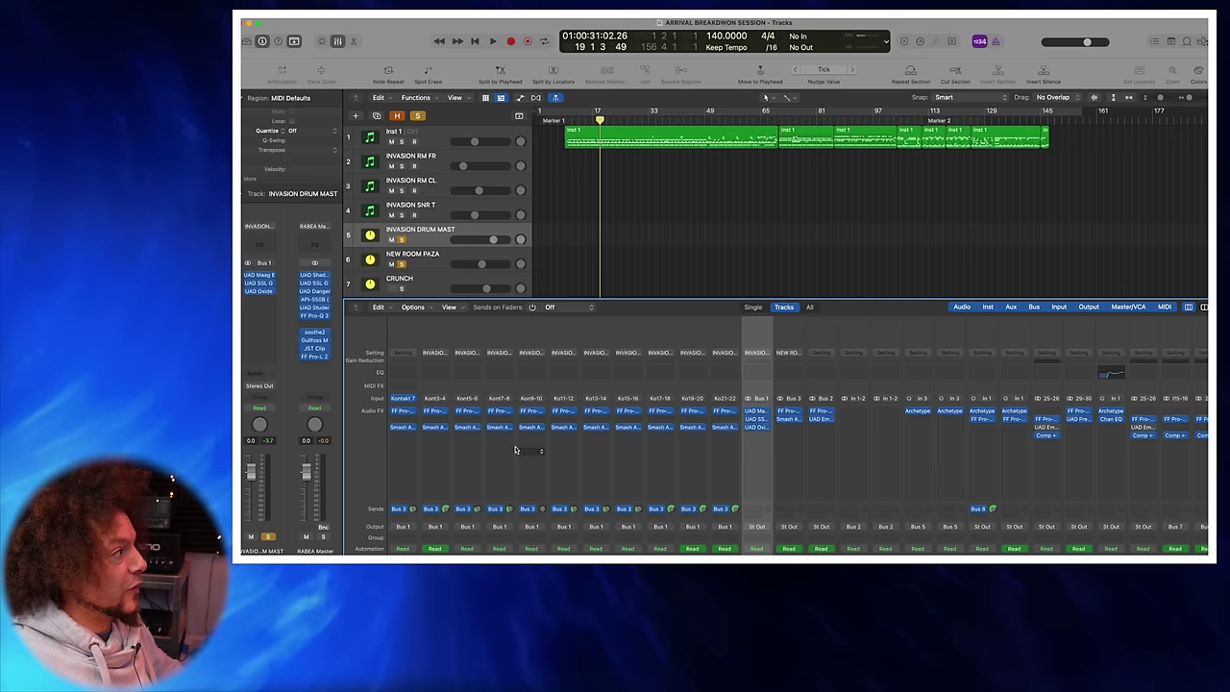
pyautogui.click(431, 412)
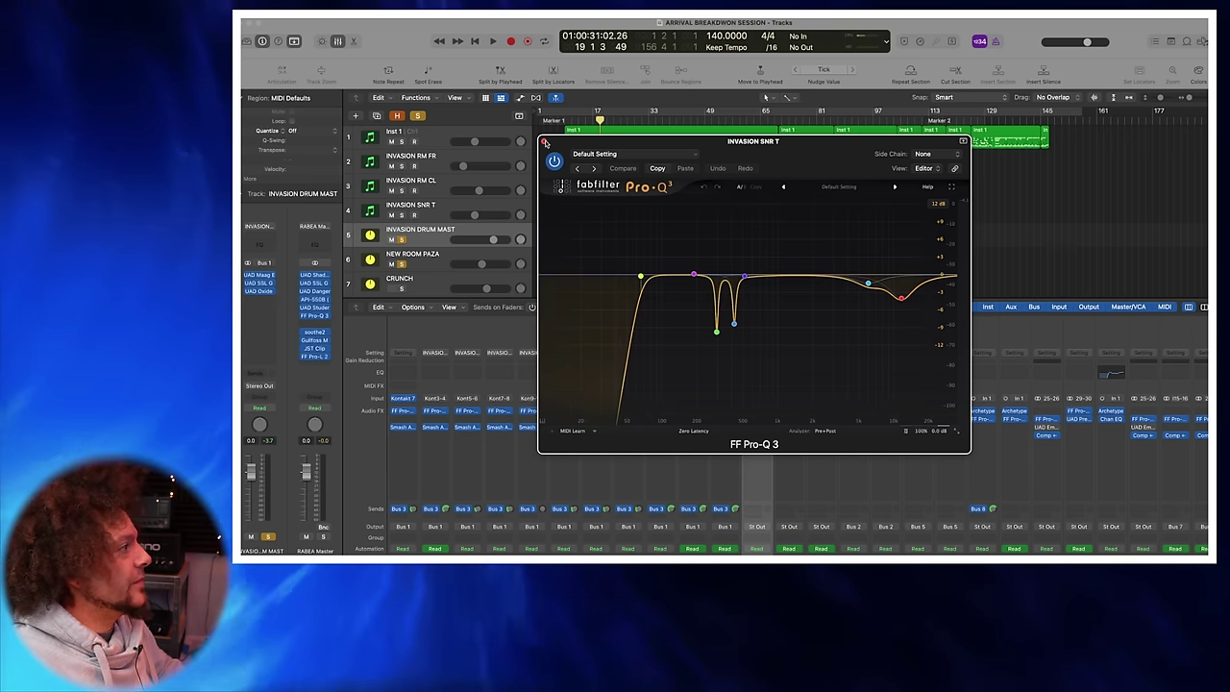
pyautogui.click(543, 141)
pyautogui.scroll(-5, 790, 481)
pyautogui.click(795, 539)
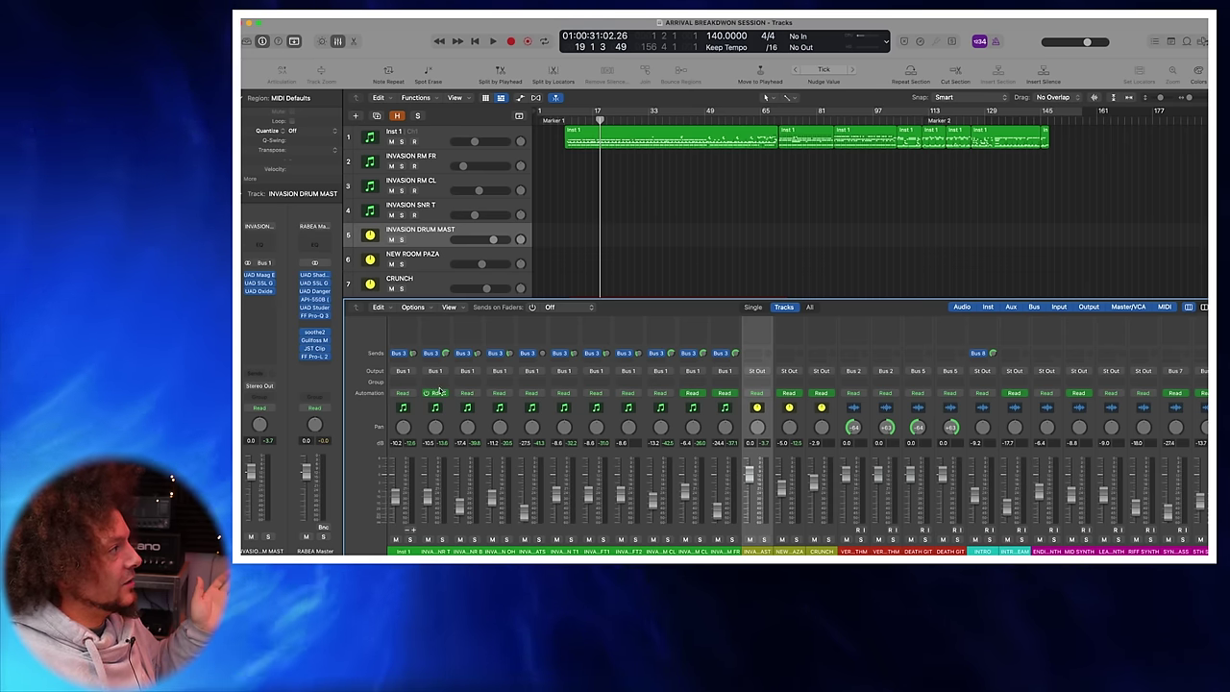
# Step: Select the drum channels from Inst 1 to INVASION RM FR to show their Bus 3 sends, and switch to NEW ROOM PAZA
pyautogui.moveTo(403, 550); pyautogui.dragTo(723, 550)
pyautogui.scroll(3, 709, 468)
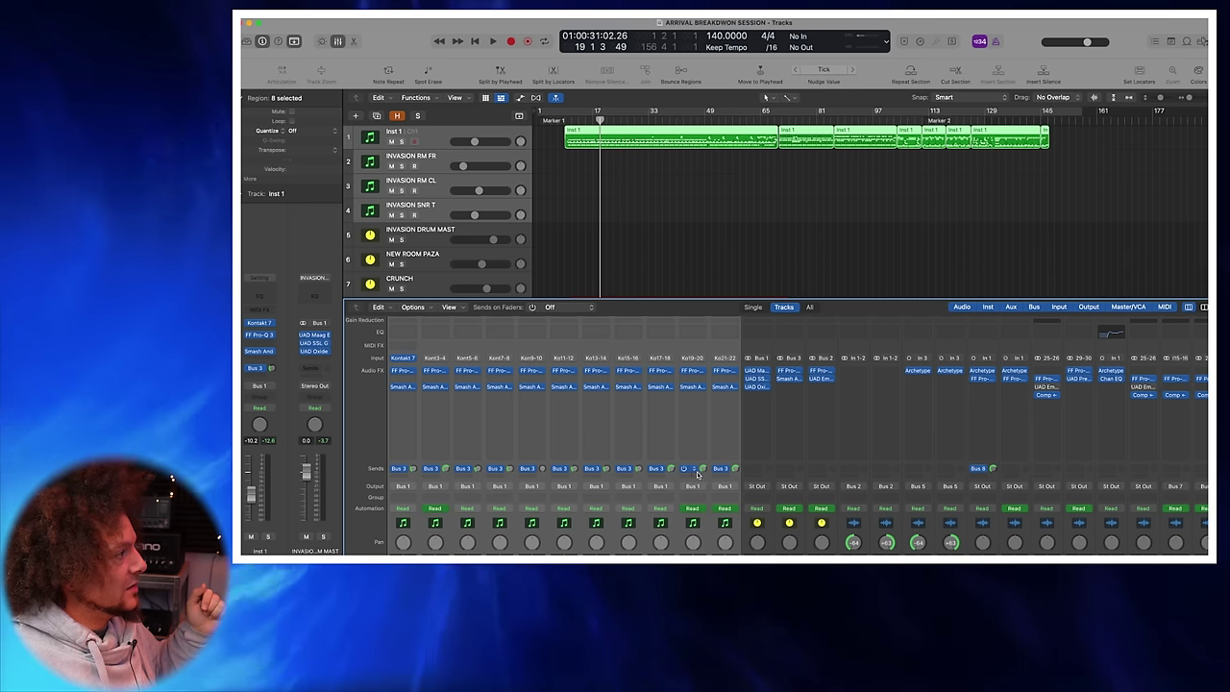
pyautogui.click(789, 348)
pyautogui.scroll(-3, 789, 385)
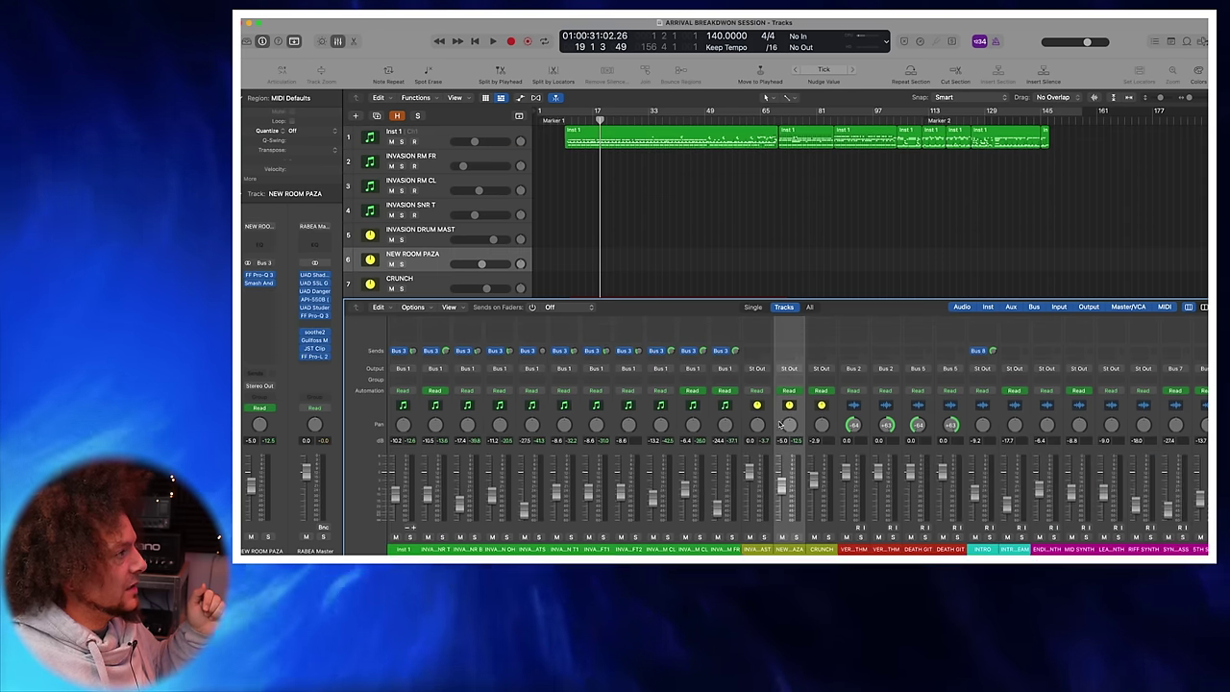
# Step: View NEW ROOM PAZA's FF Pro-Q 3, replace it with the Smash And Grab v2 window, and move that window clear of the mixer
pyautogui.scroll(5, 789, 413)
pyautogui.click(789, 413)
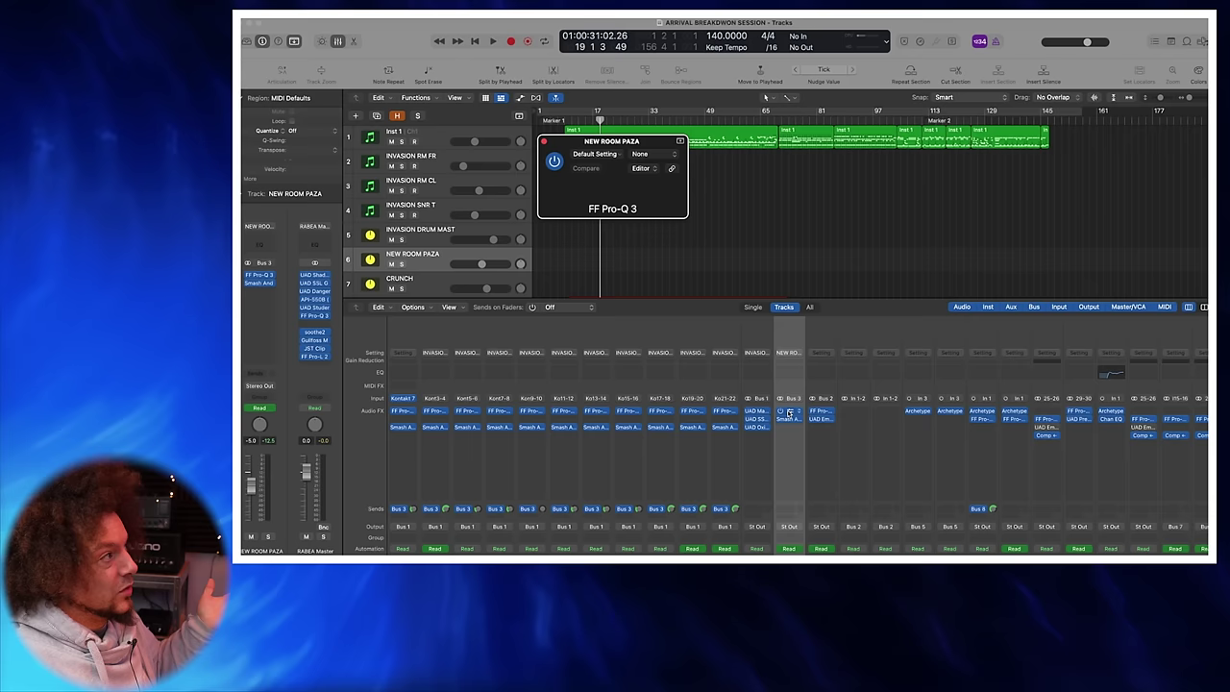
pyautogui.click(543, 141)
pyautogui.click(788, 419)
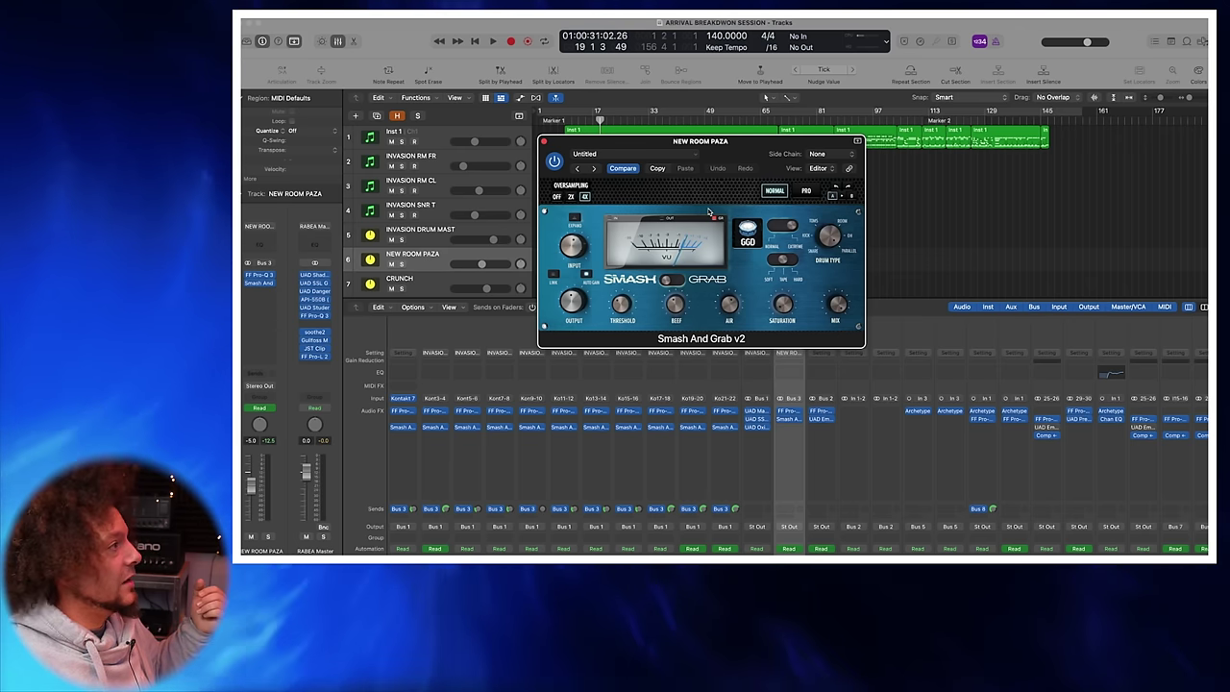
pyautogui.moveTo(748, 150); pyautogui.dragTo(646, 102)
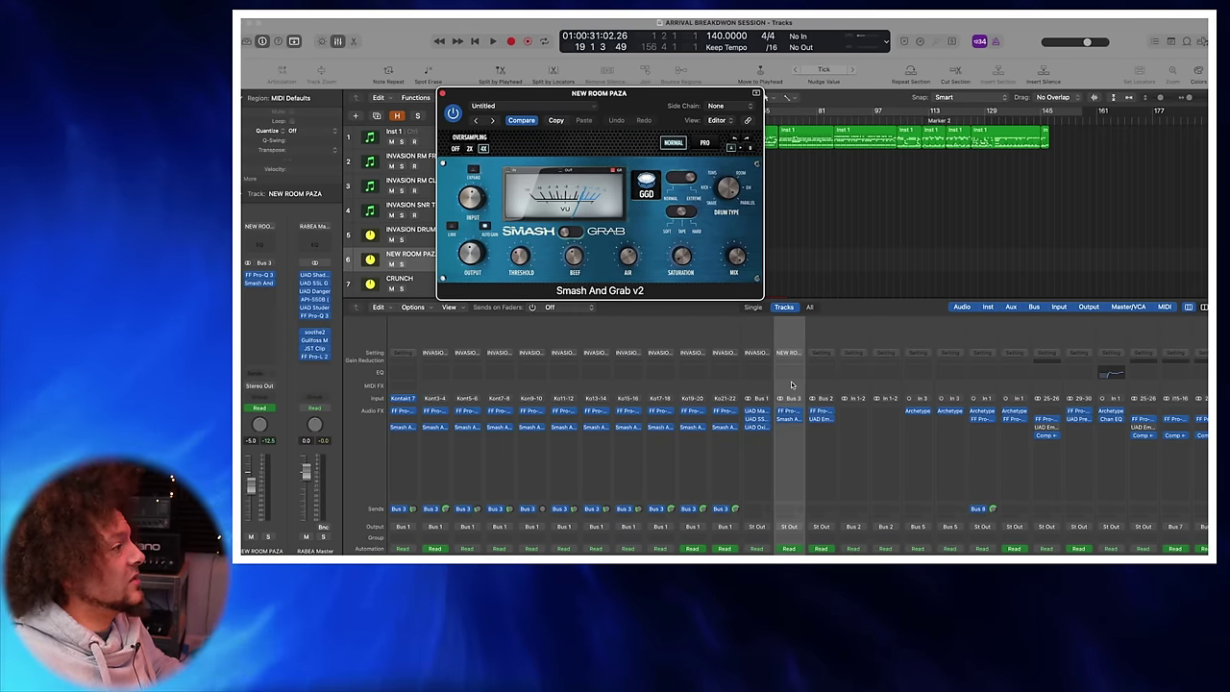
# Step: Listen to the NEW ROOM PAZA bus on its own in solo
pyautogui.scroll(-5, 792, 385)
pyautogui.click(797, 540)
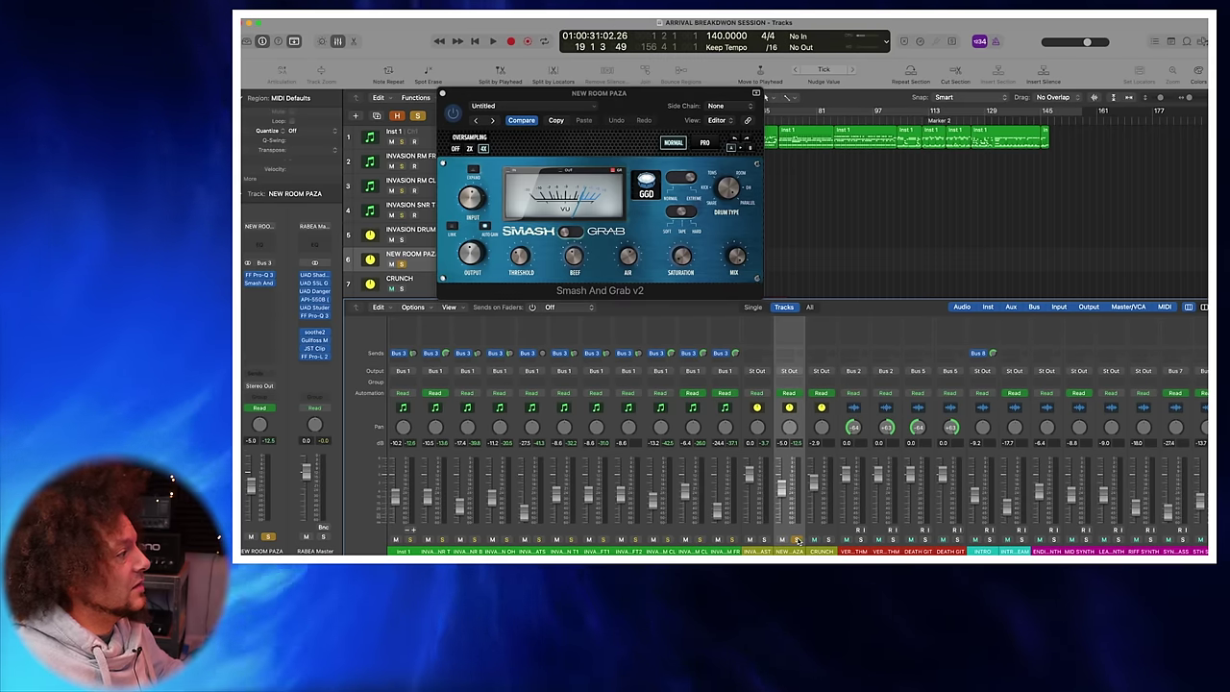
pyautogui.press('space')
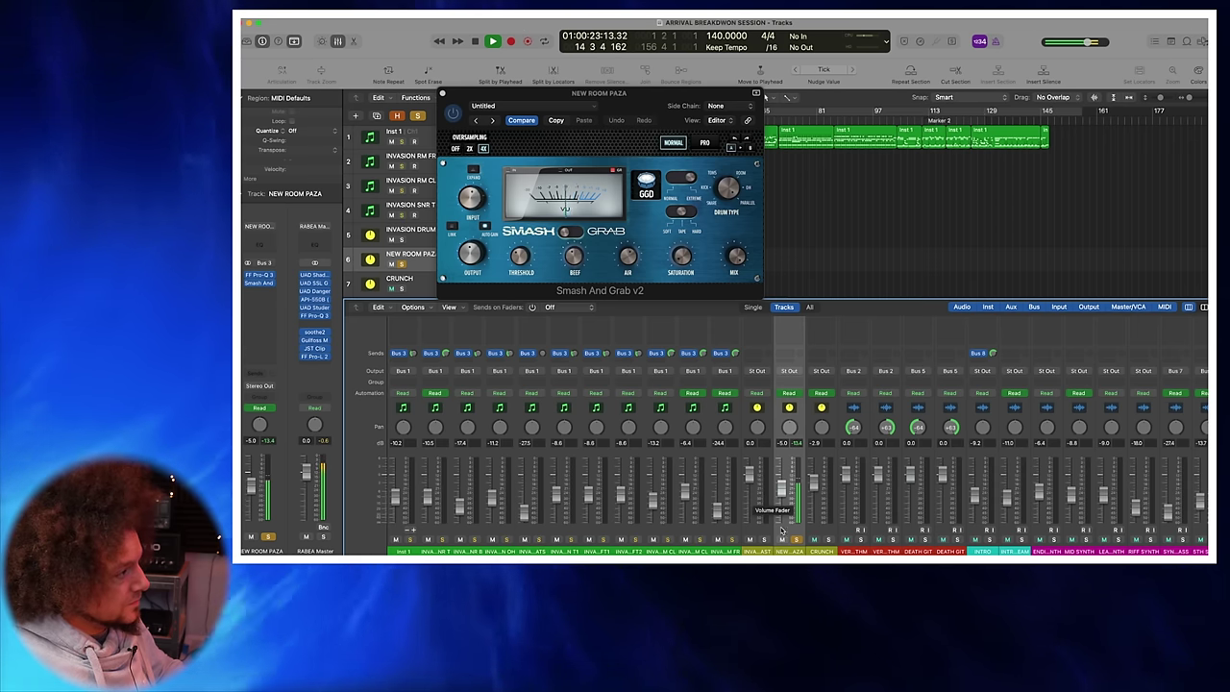
pyautogui.press('space')
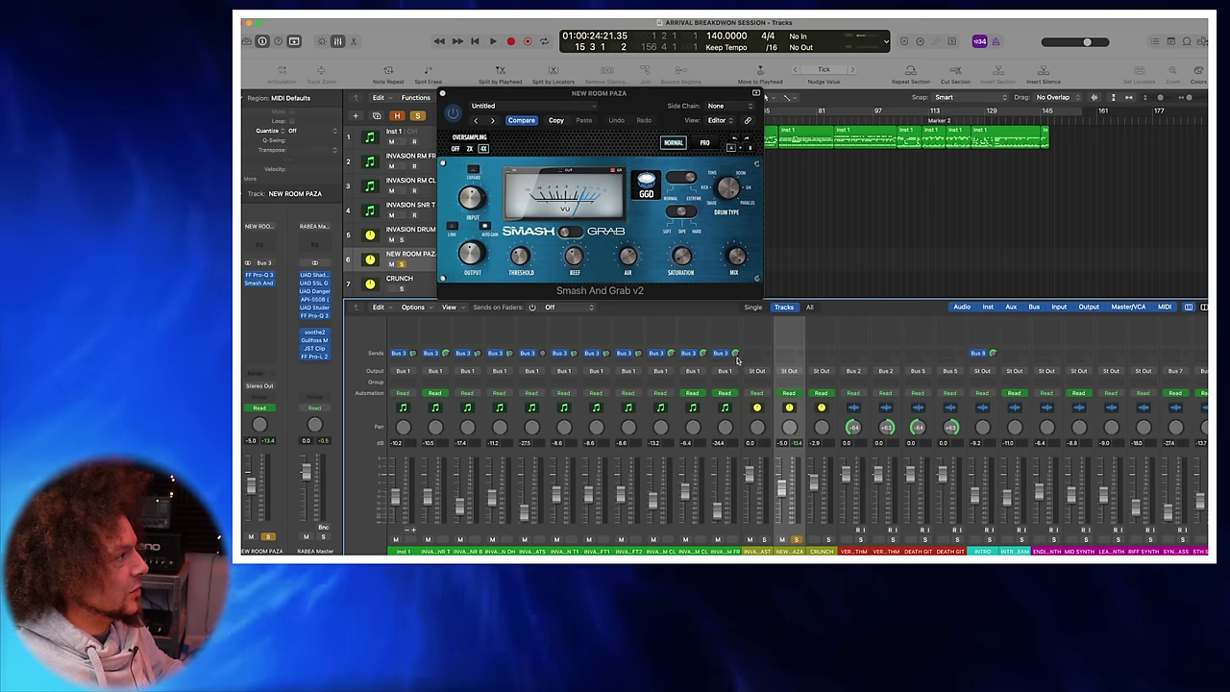
# Step: Listen to INVASION DRUM MAST without and with NEW ROOM PAZA, clear the solos, and close Smash And Grab v2
pyautogui.click(794, 542)
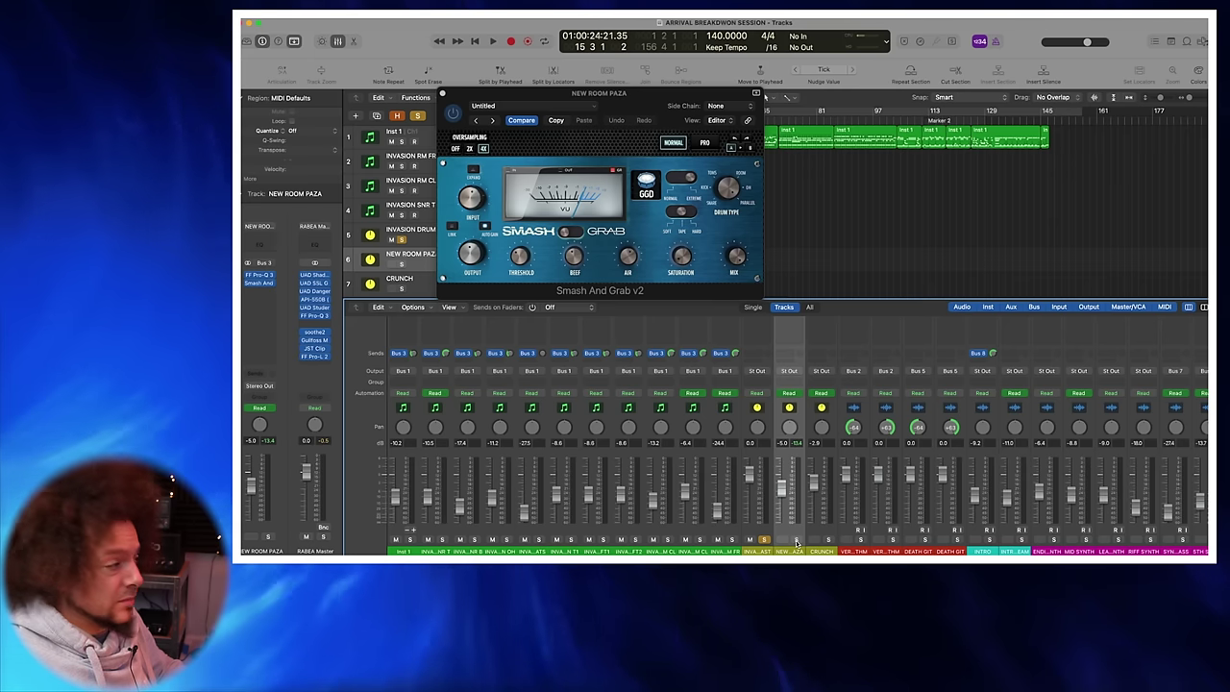
pyautogui.press('space')
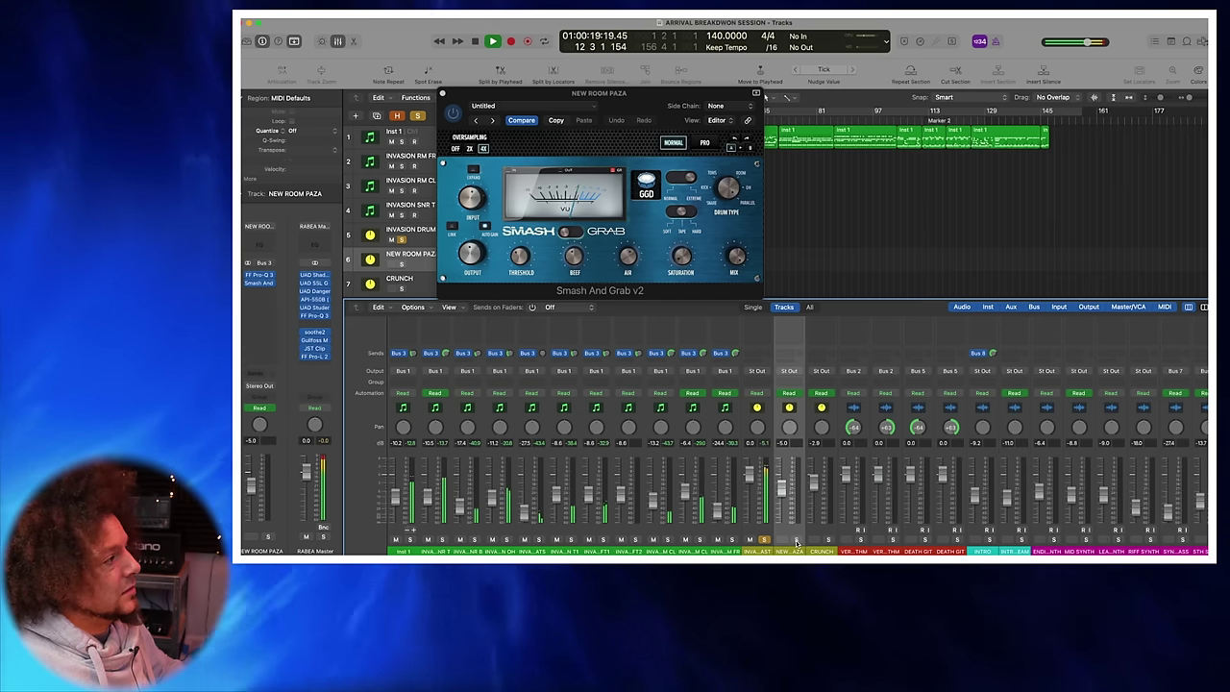
pyautogui.click(796, 542)
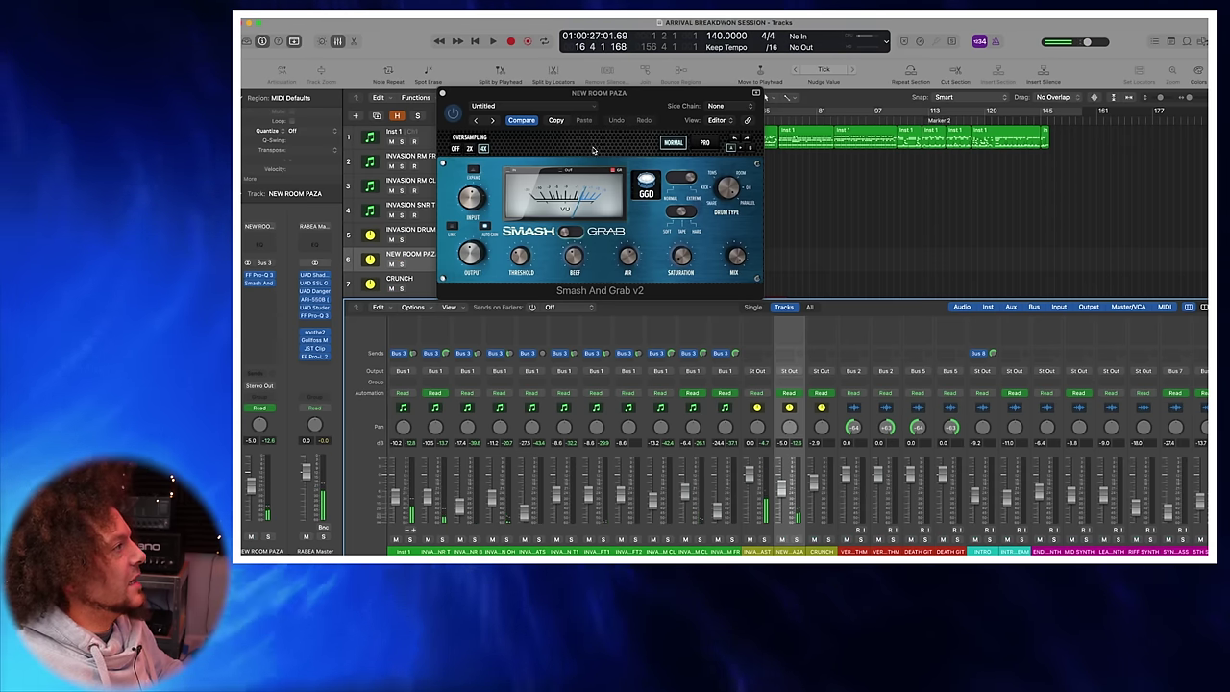
pyautogui.click(443, 93)
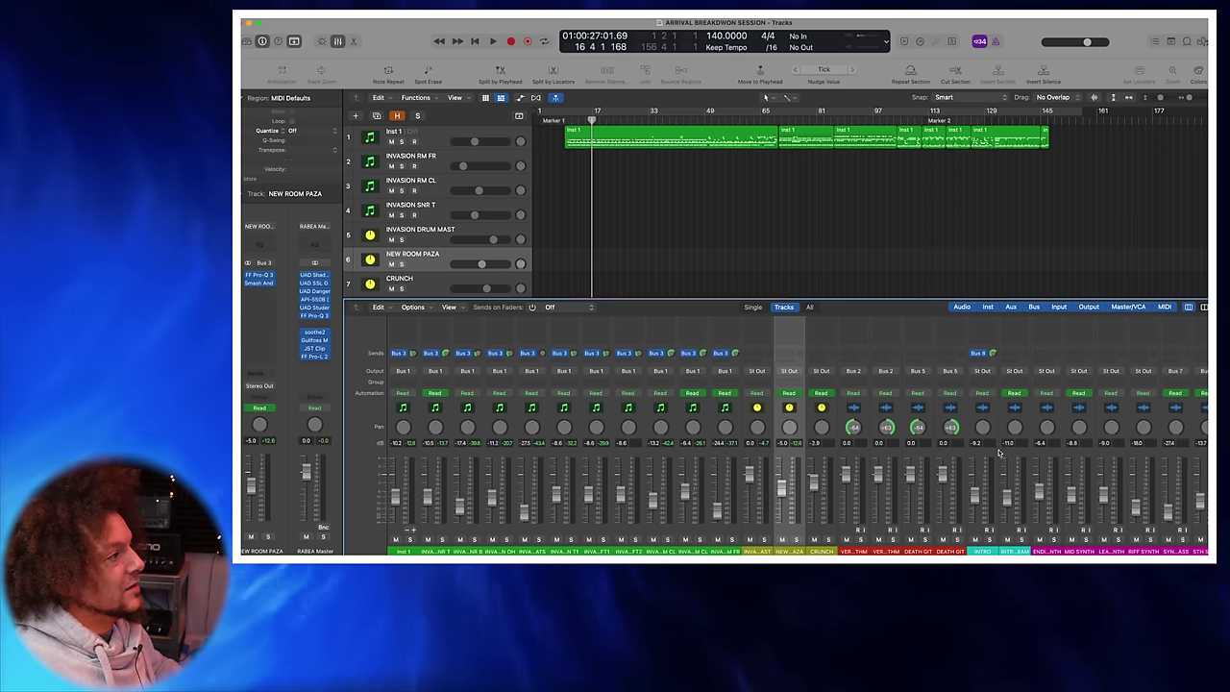
# Step: Review the drum channels' inserts and Bus 3 sends, and select the strips from Inst 1 to INVASION RM FR
pyautogui.hscroll(2, 851, 409)
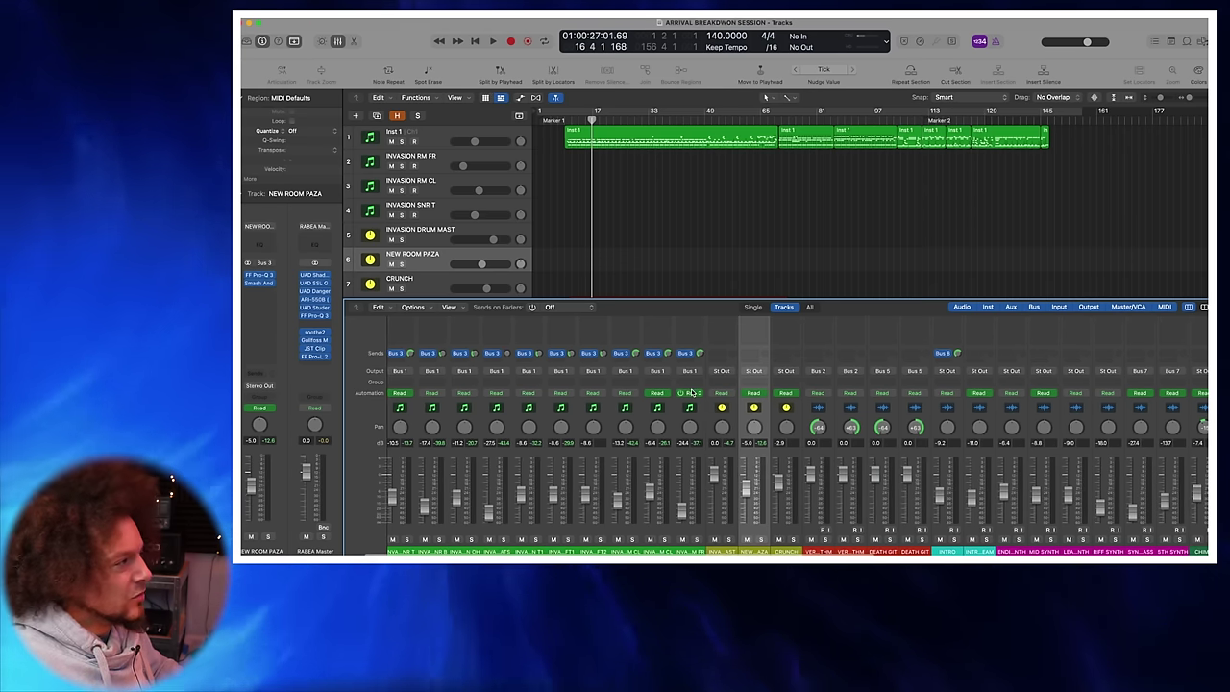
pyautogui.hscroll(-2, 625, 365)
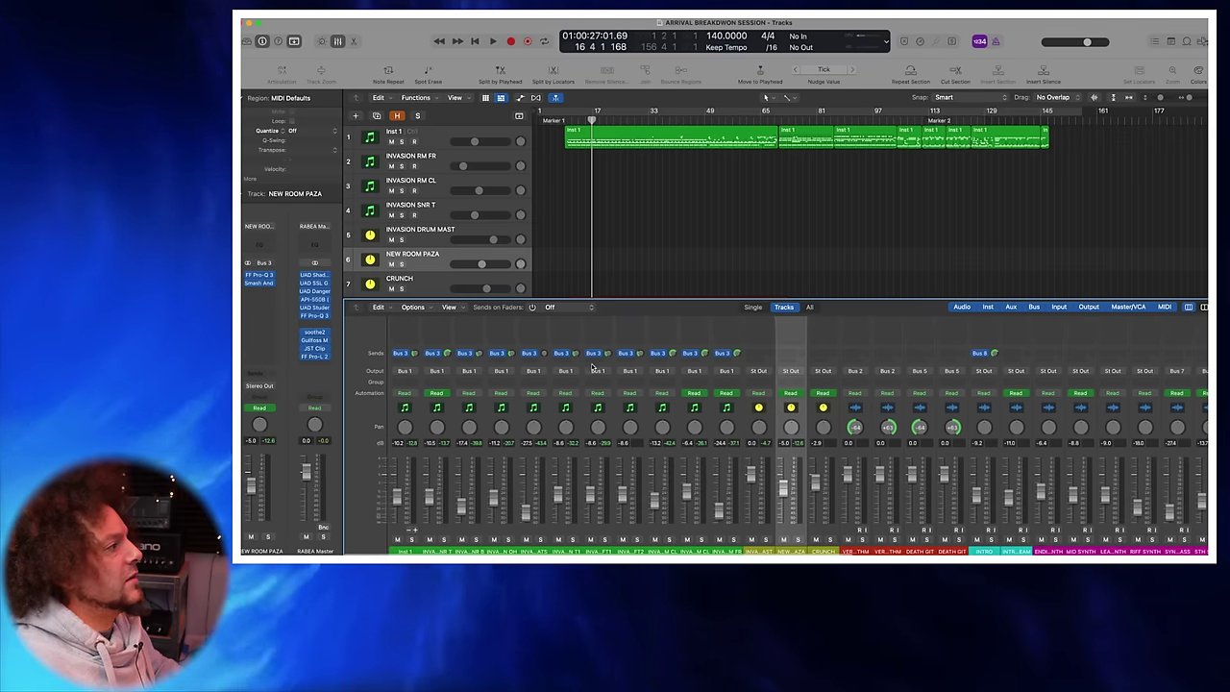
pyautogui.scroll(5, 590, 376)
pyautogui.scroll(-5, 457, 408)
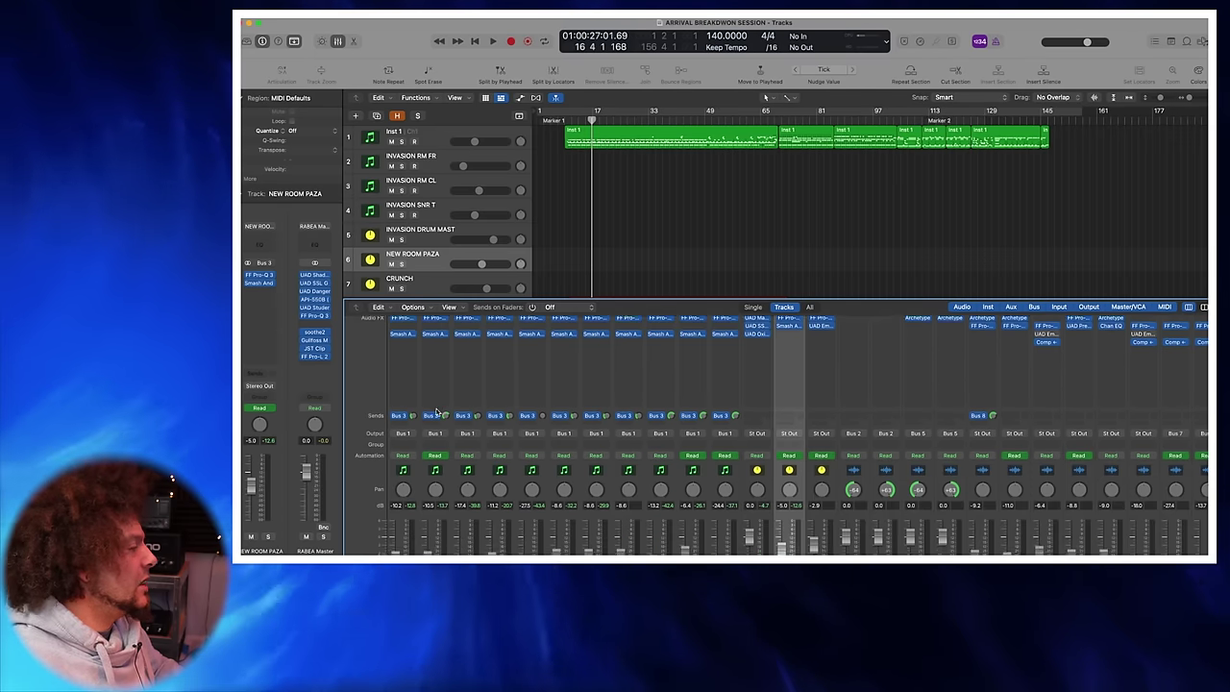
pyautogui.scroll(5, 423, 370)
pyautogui.moveTo(749, 318); pyautogui.dragTo(746, 321)
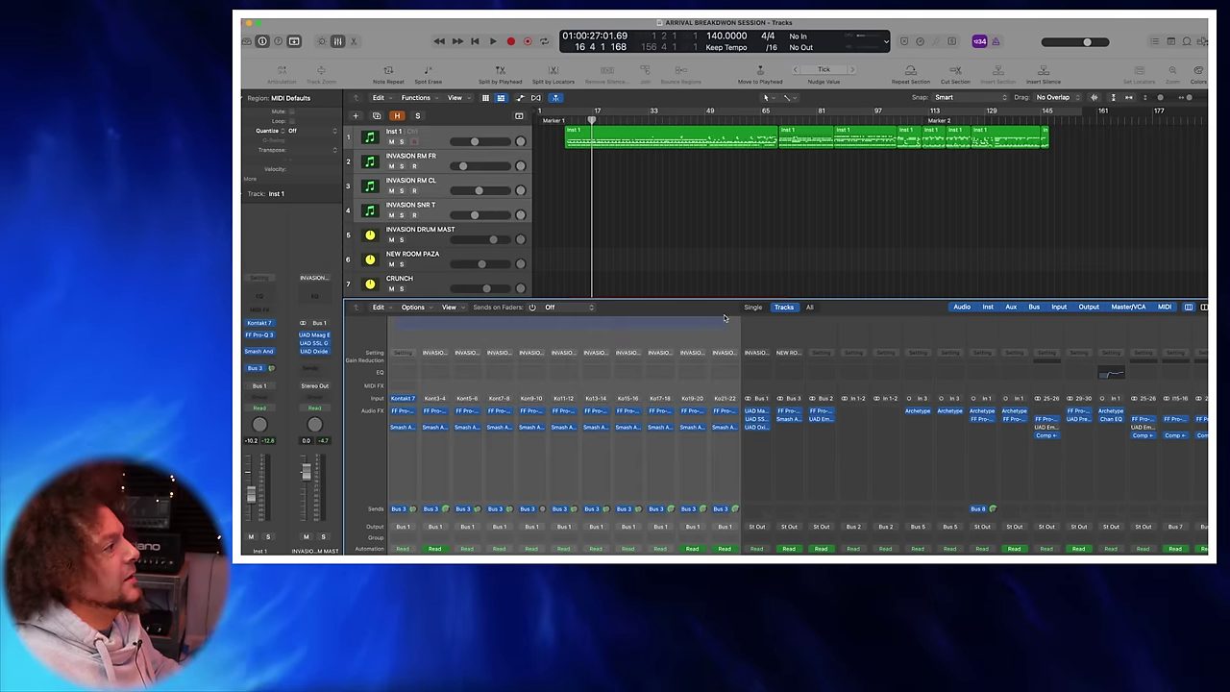
# Step: Look over the drum strips in the mixer, view INVASION SNR T's Smash And Grab v2 settings, and close the plug-in window
pyautogui.scroll(-3, 696, 373)
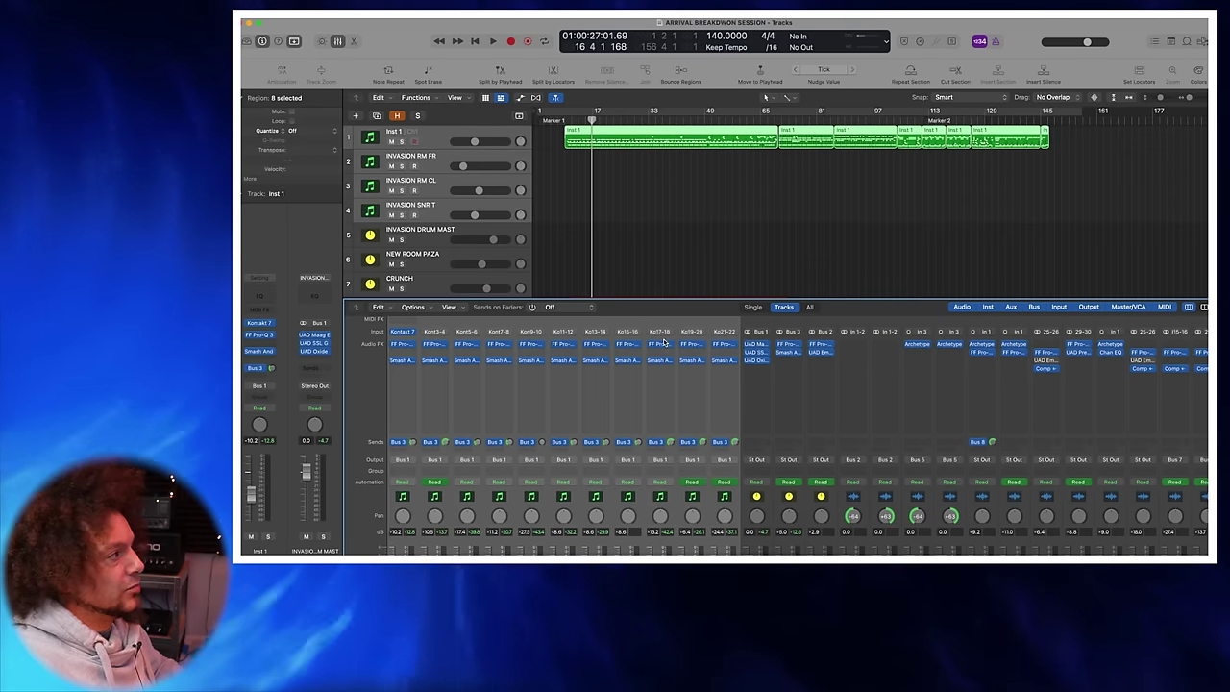
pyautogui.hscroll(1, 700, 351)
pyautogui.hscroll(-1, 635, 371)
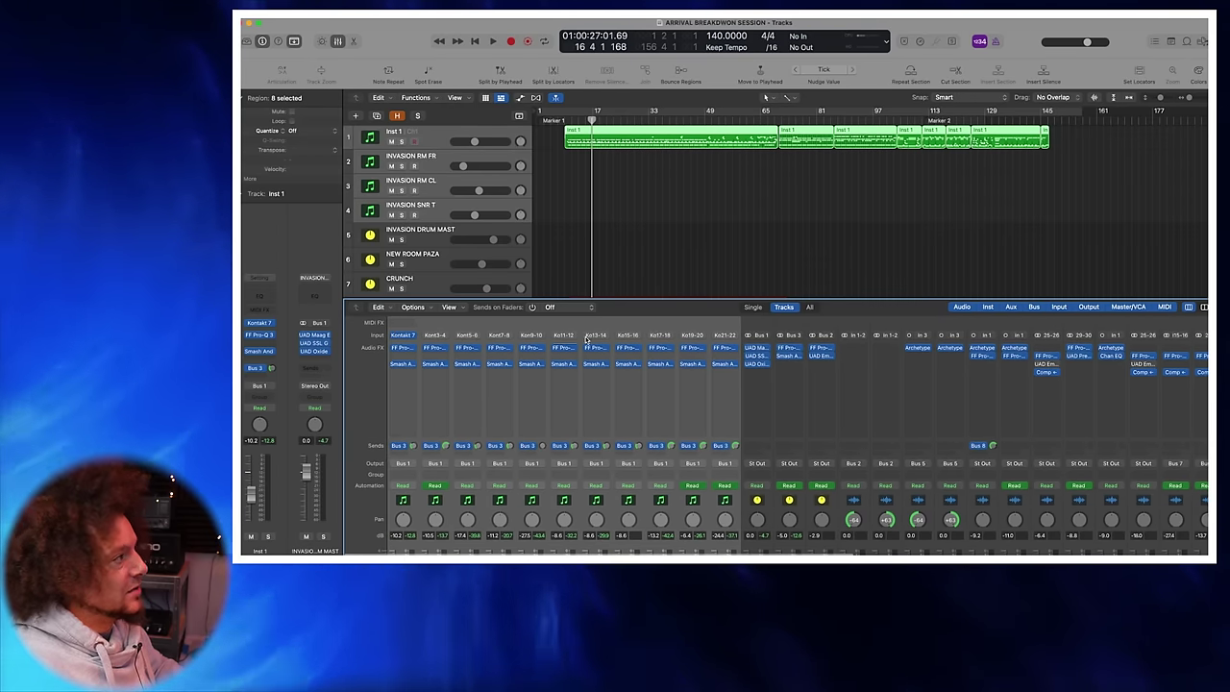
pyautogui.click(629, 331)
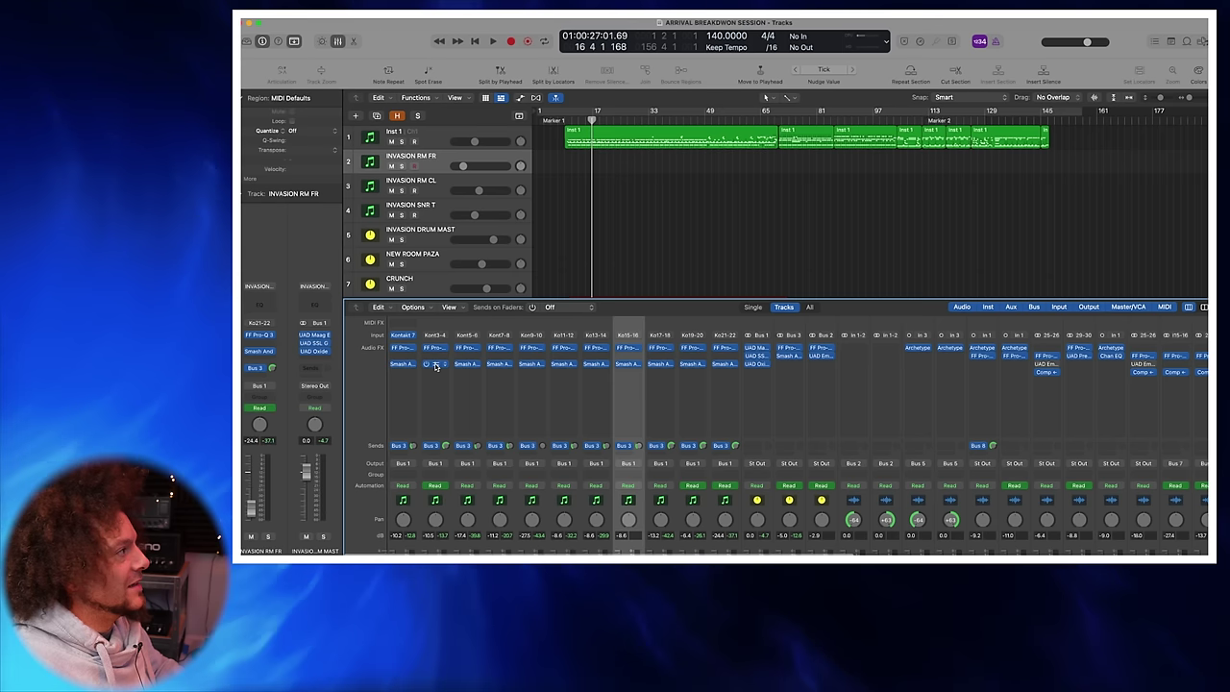
pyautogui.click(435, 365)
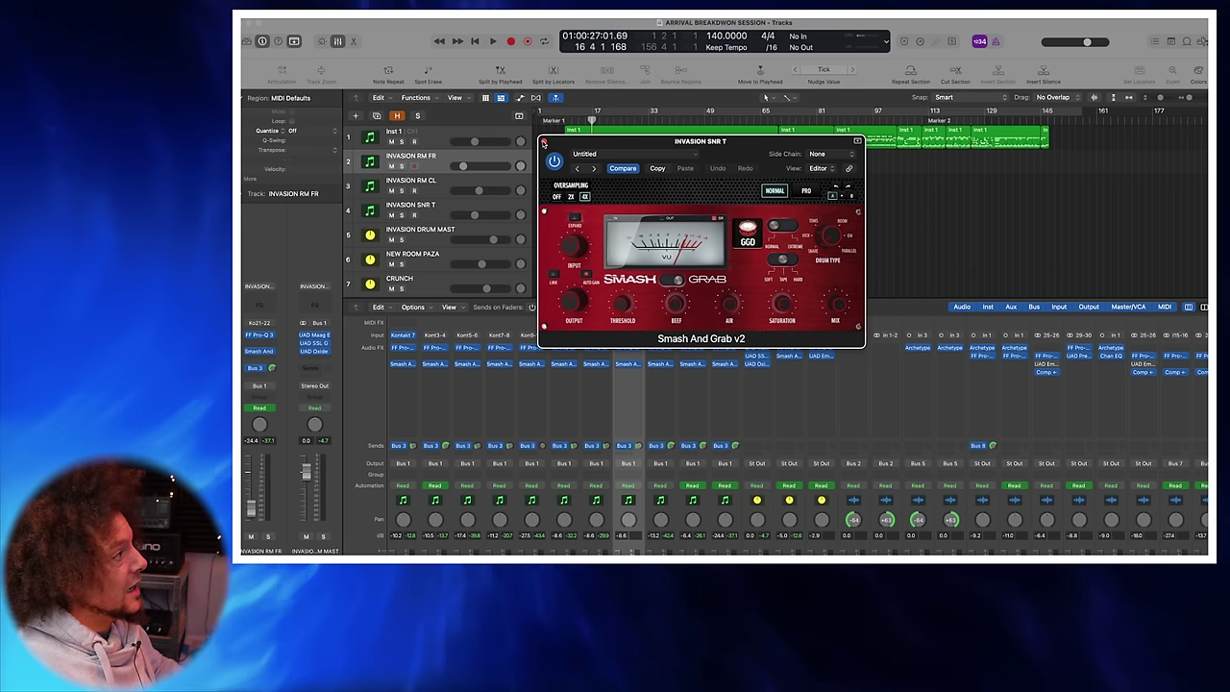
pyautogui.click(543, 142)
# Step: Compare playback with INVASION RM CL's FF Pro-Q 3 bypassed and active, close it, and clear the INVASION RM FR solo
pyautogui.click(467, 411)
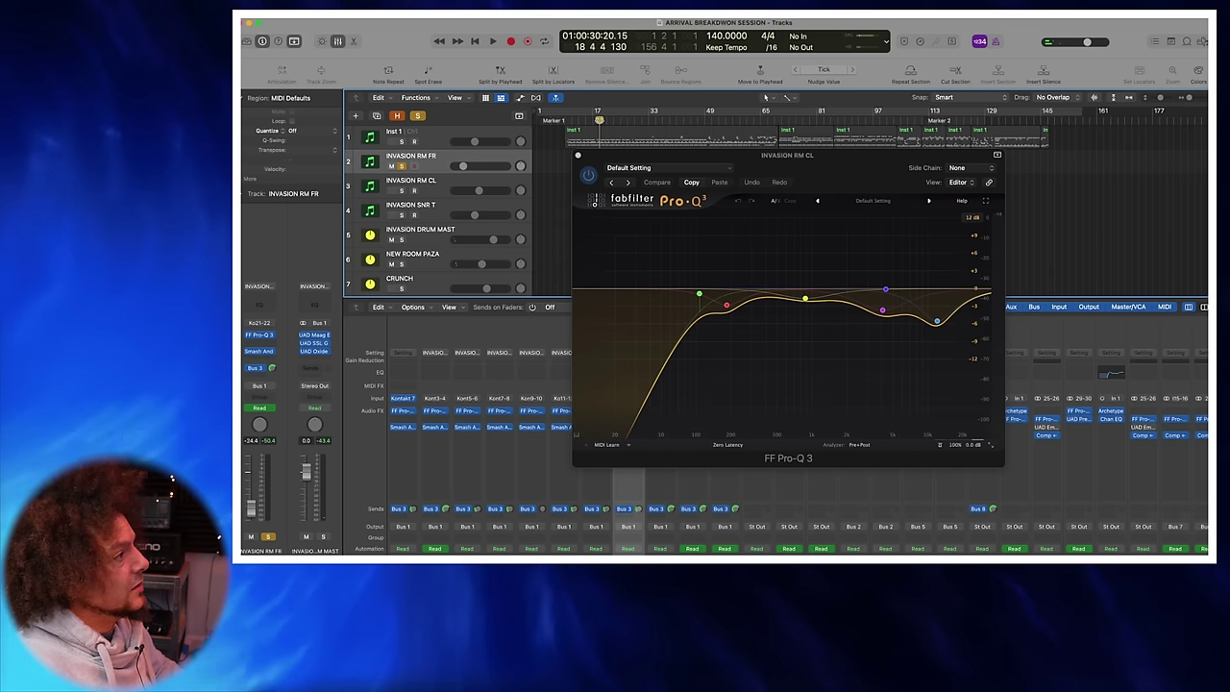
pyautogui.press('space')
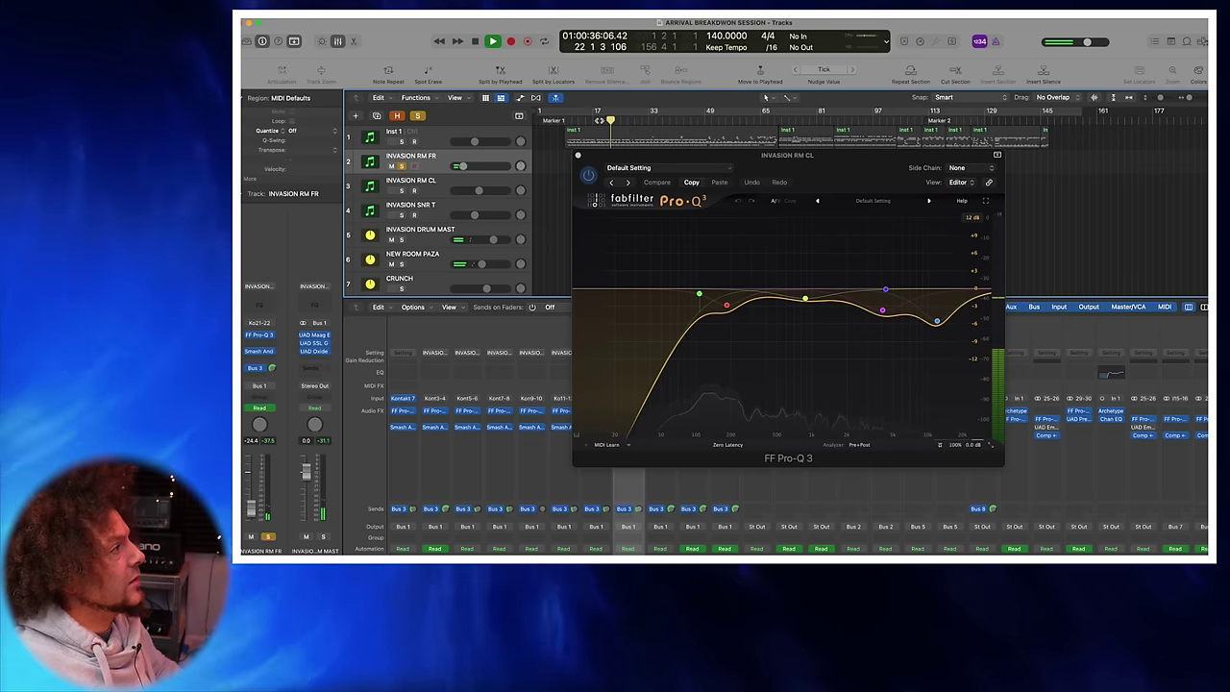
pyautogui.click(588, 177)
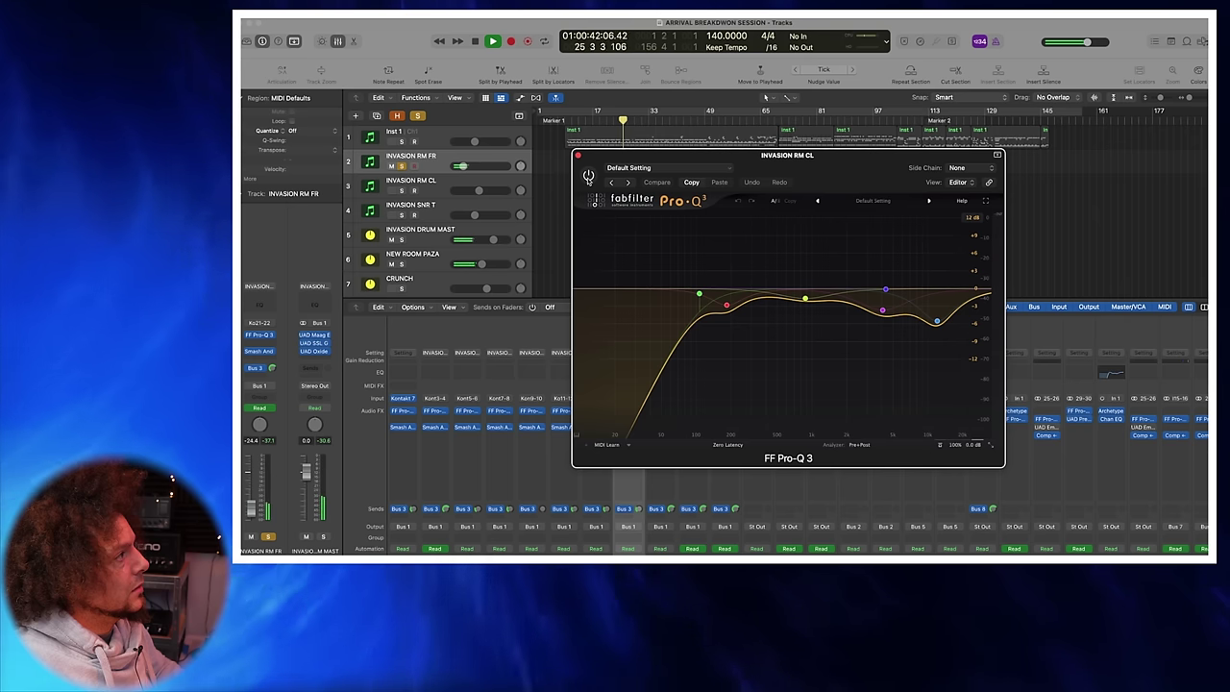
pyautogui.click(588, 177)
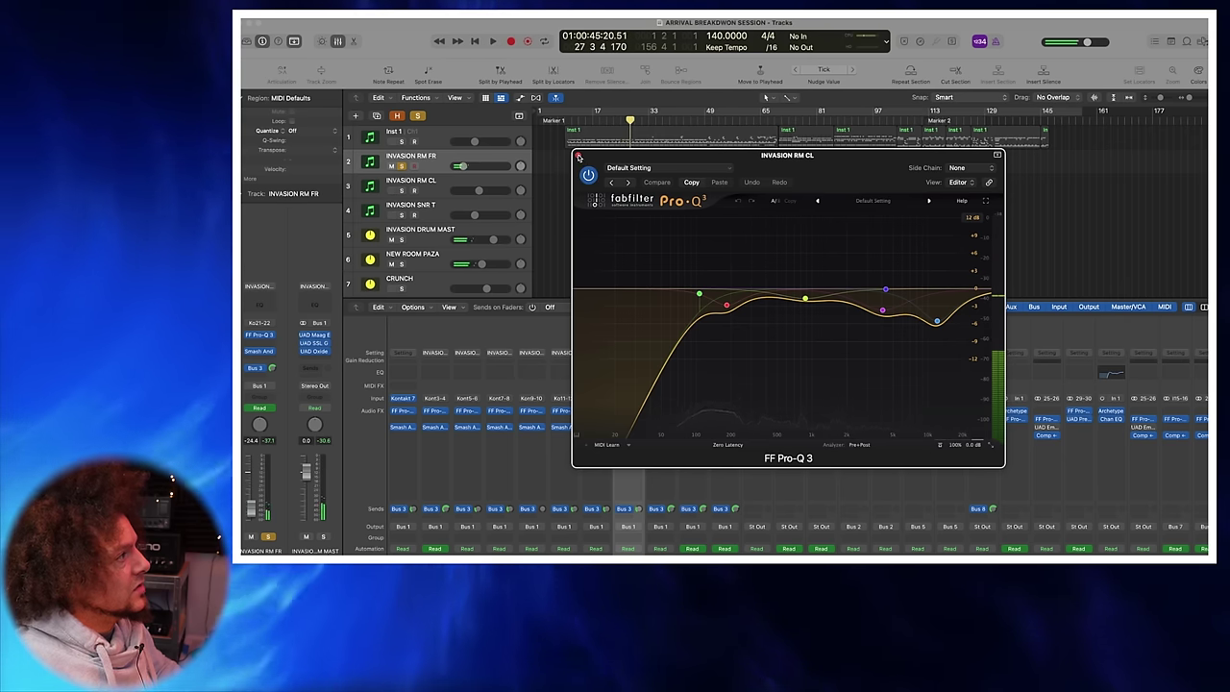
pyautogui.click(578, 156)
pyautogui.scroll(-1, 405, 156)
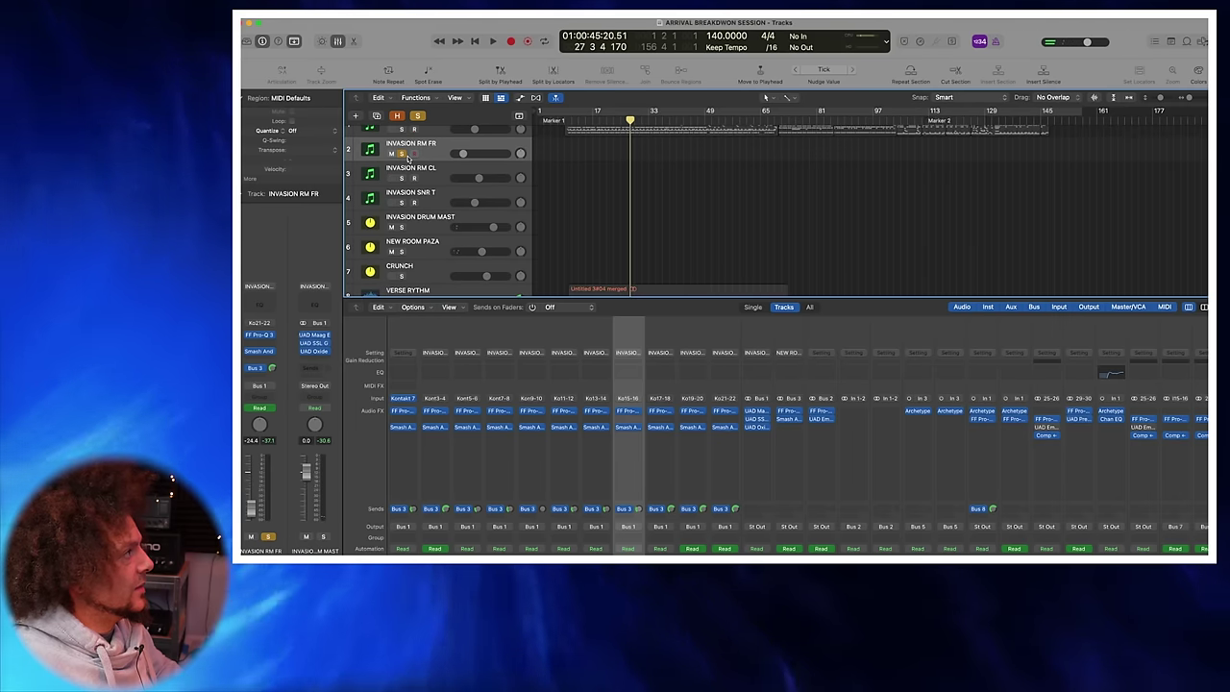
pyautogui.click(403, 155)
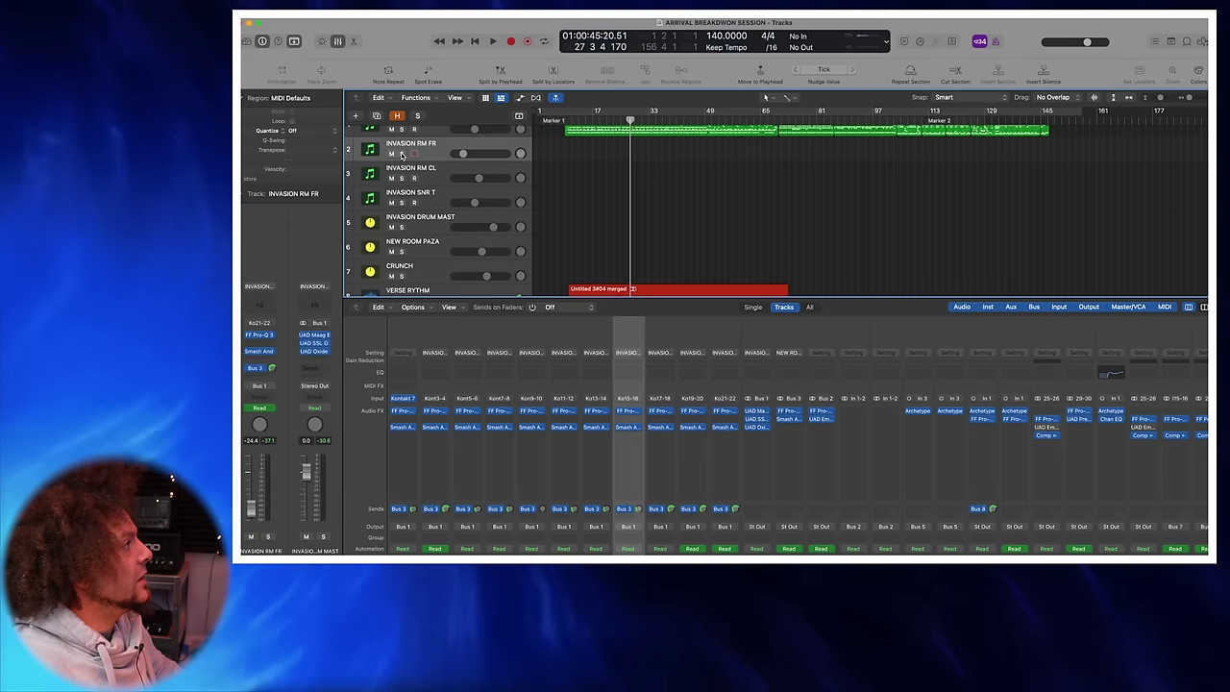
# Step: Solo the INVASION RM FR channel and listen to it on its own
pyautogui.click(447, 168)
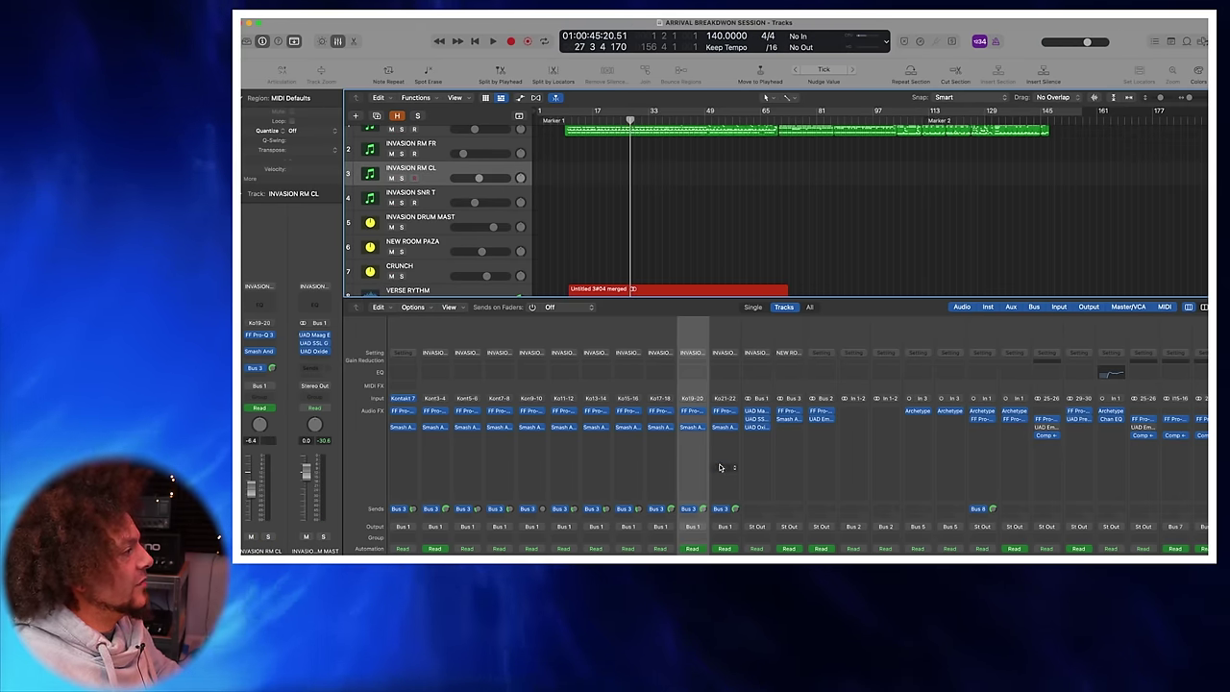
pyautogui.scroll(-5, 719, 468)
pyautogui.click(723, 543)
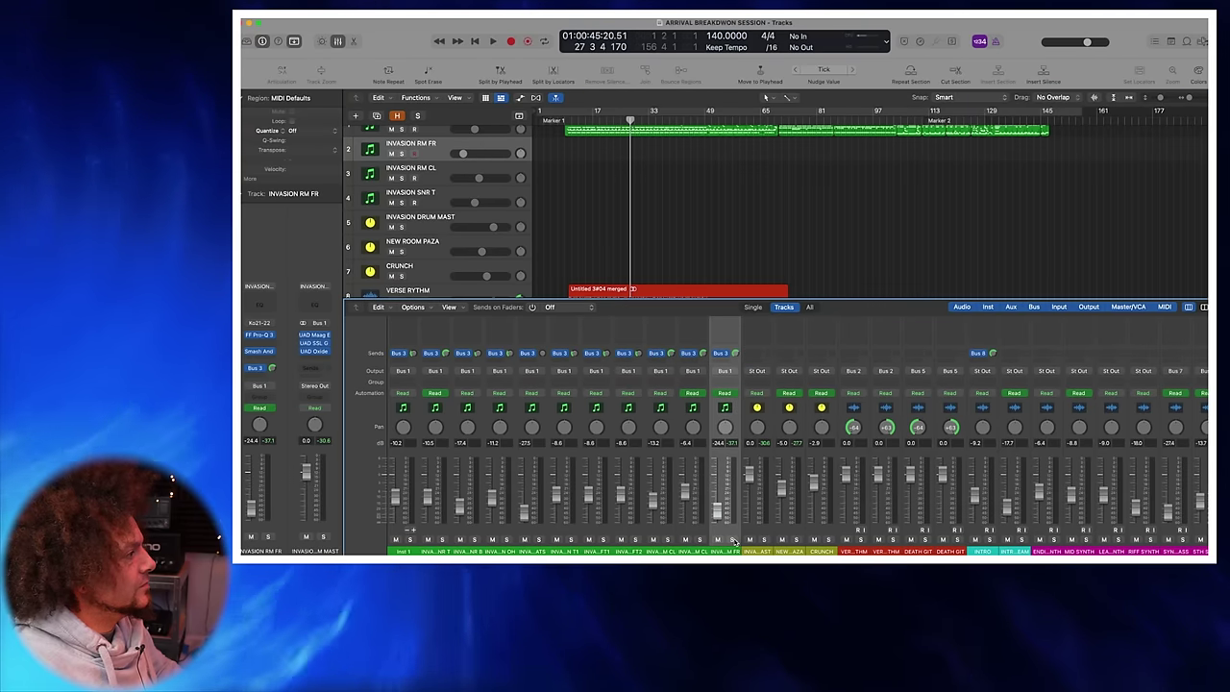
pyautogui.click(733, 540)
pyautogui.press('space')
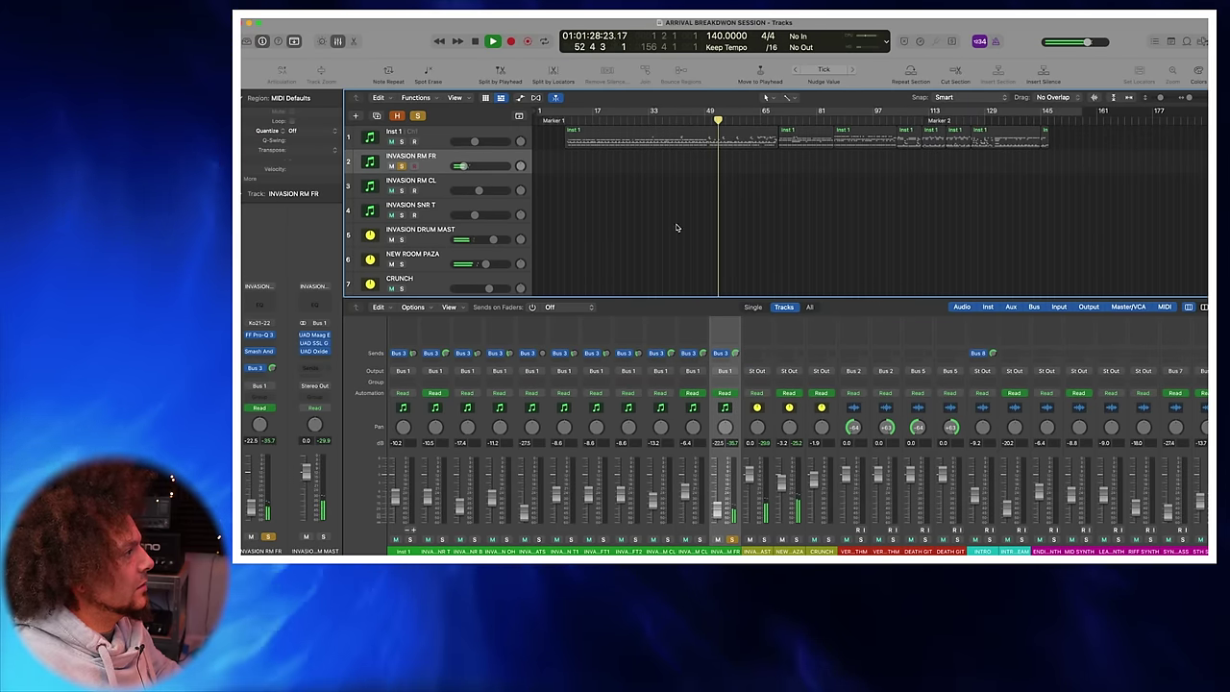
# Step: Open INVASION RM FR's FF Pro-Q 3 and listen to the soloed channel with the EQ bypassed and active
pyautogui.scroll(5, 724, 423)
pyautogui.click(725, 410)
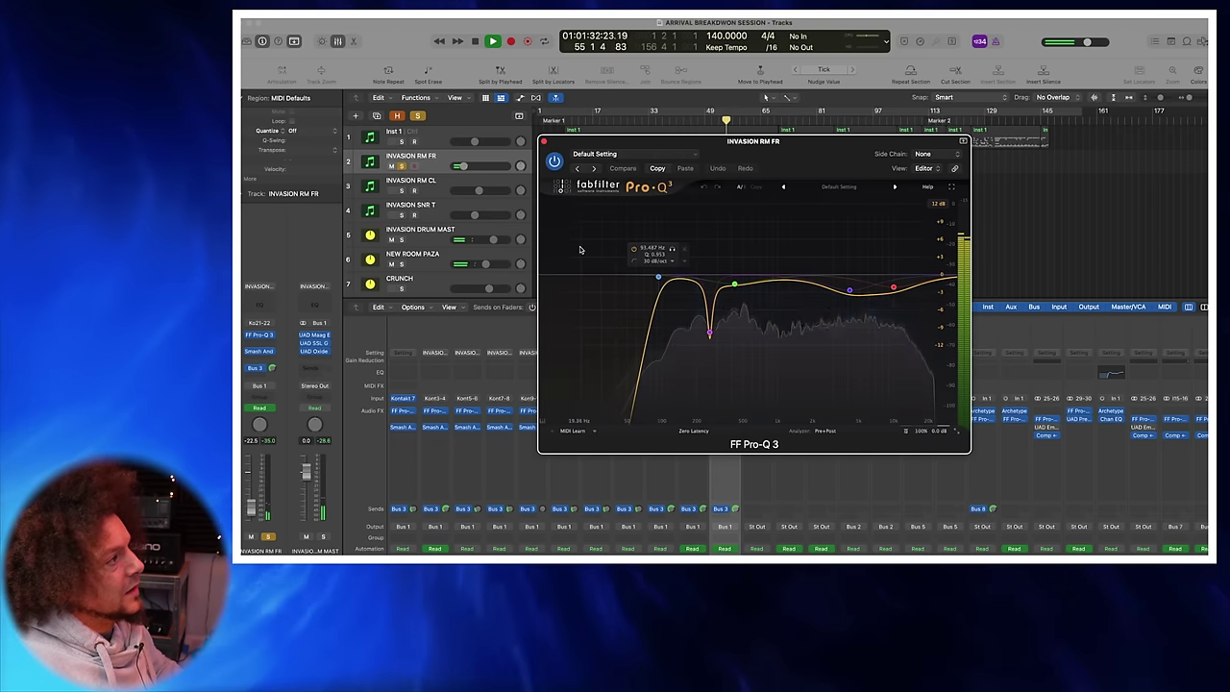
pyautogui.press('space')
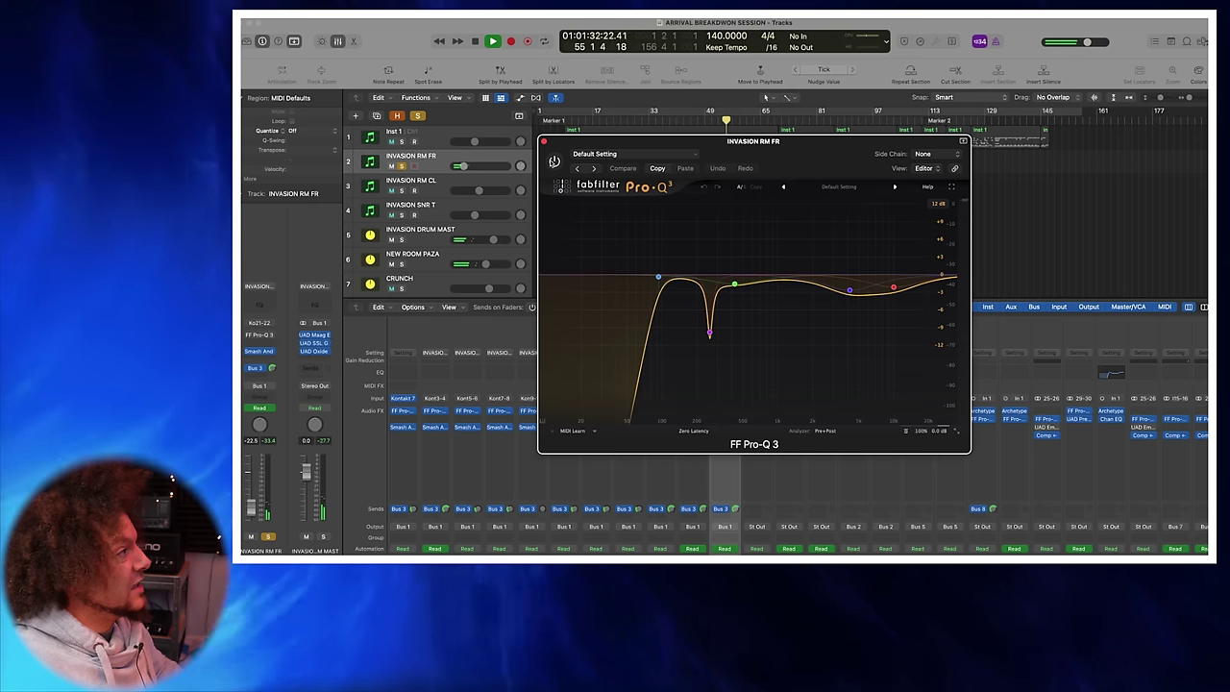
pyautogui.click(554, 161)
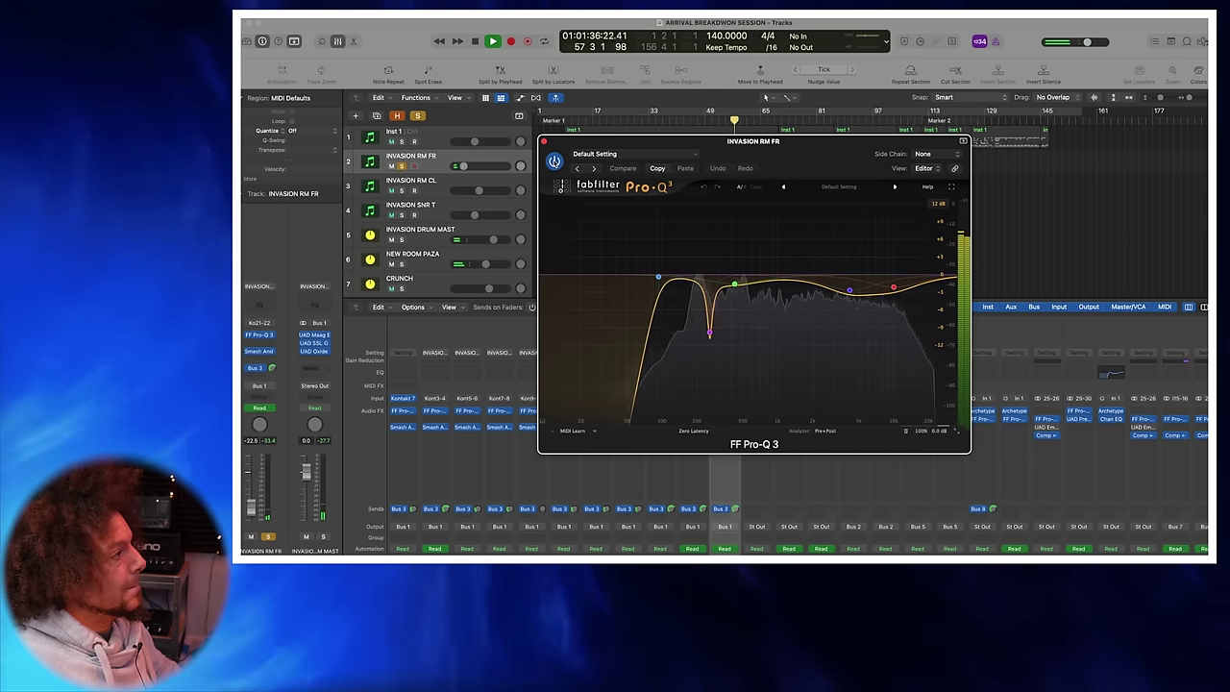
pyautogui.press('space')
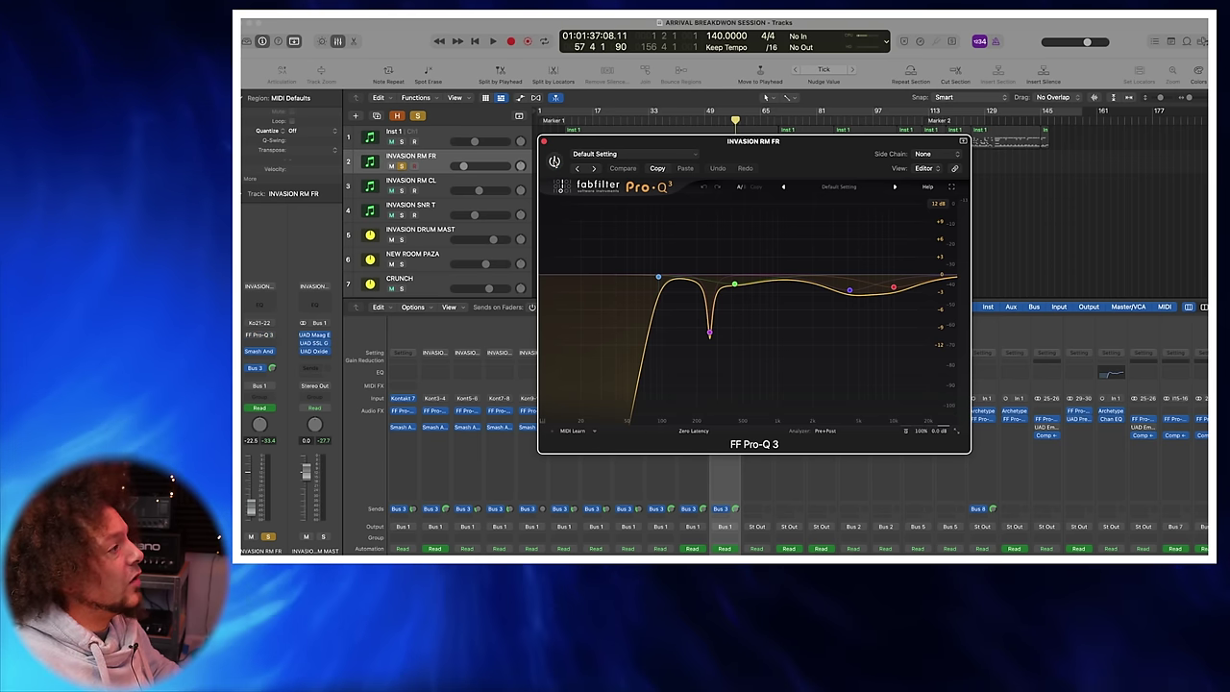
# Step: Replay soloed INVASION RM FR without and with its FF Pro-Q 3, and close the EQ window
pyautogui.press('space')
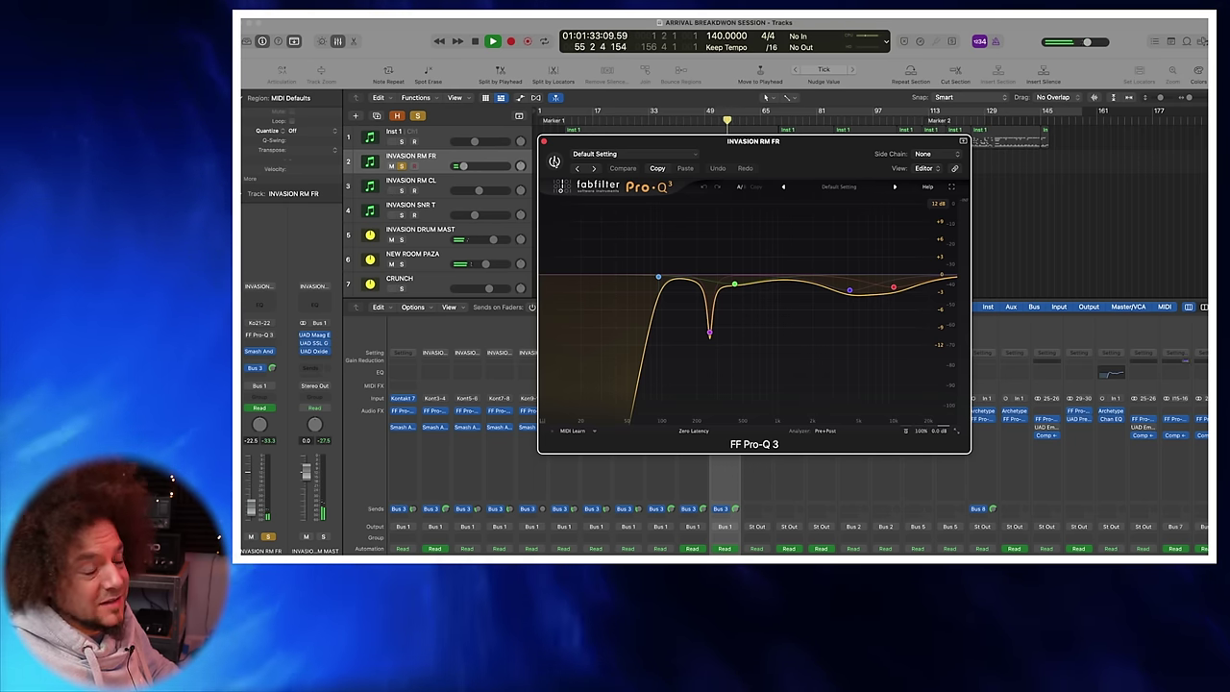
pyautogui.click(555, 161)
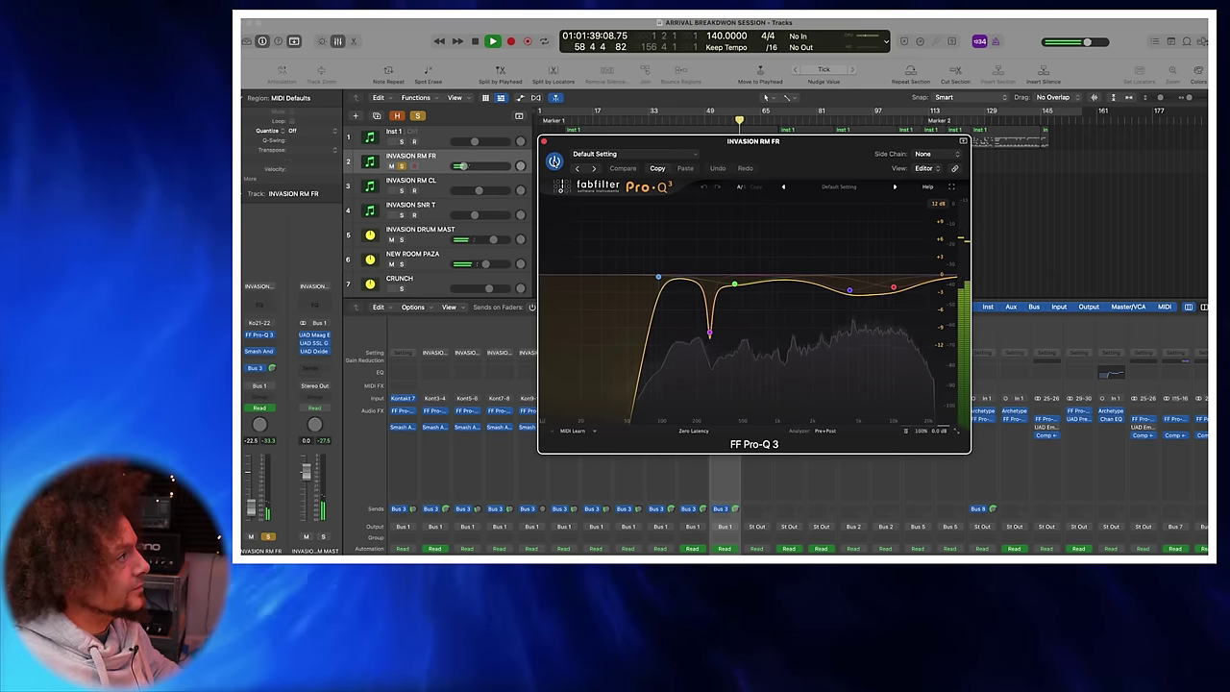
pyautogui.press('space')
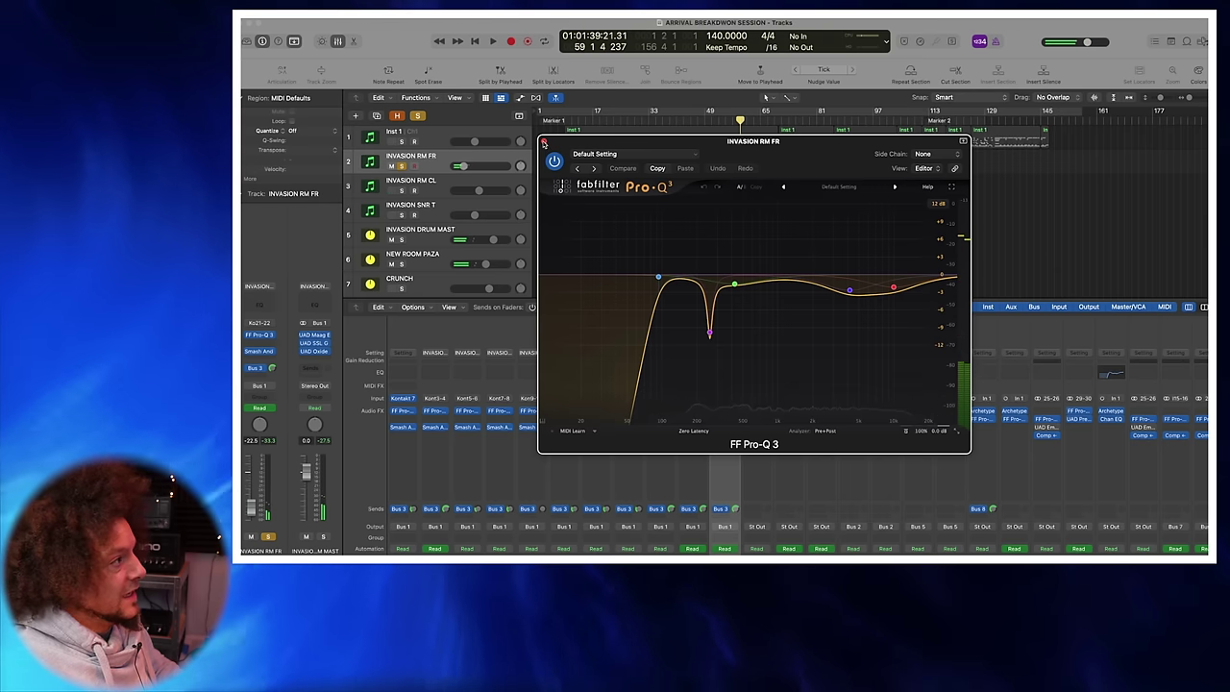
pyautogui.click(544, 142)
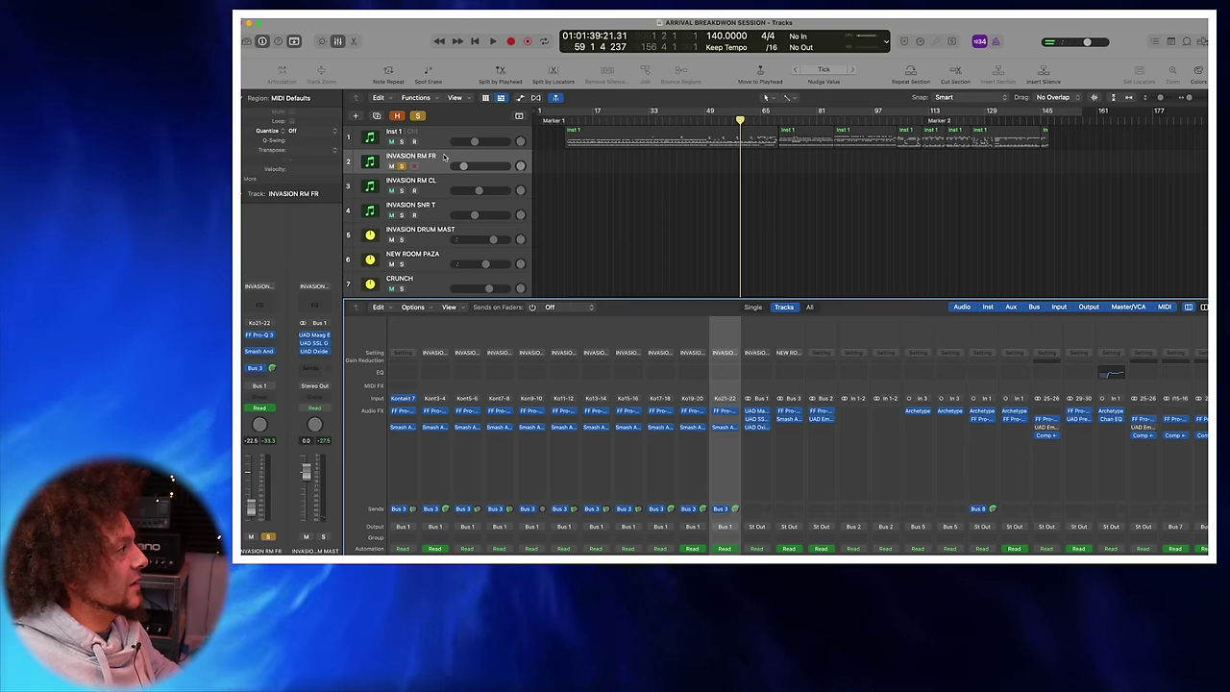
pyautogui.click(403, 167)
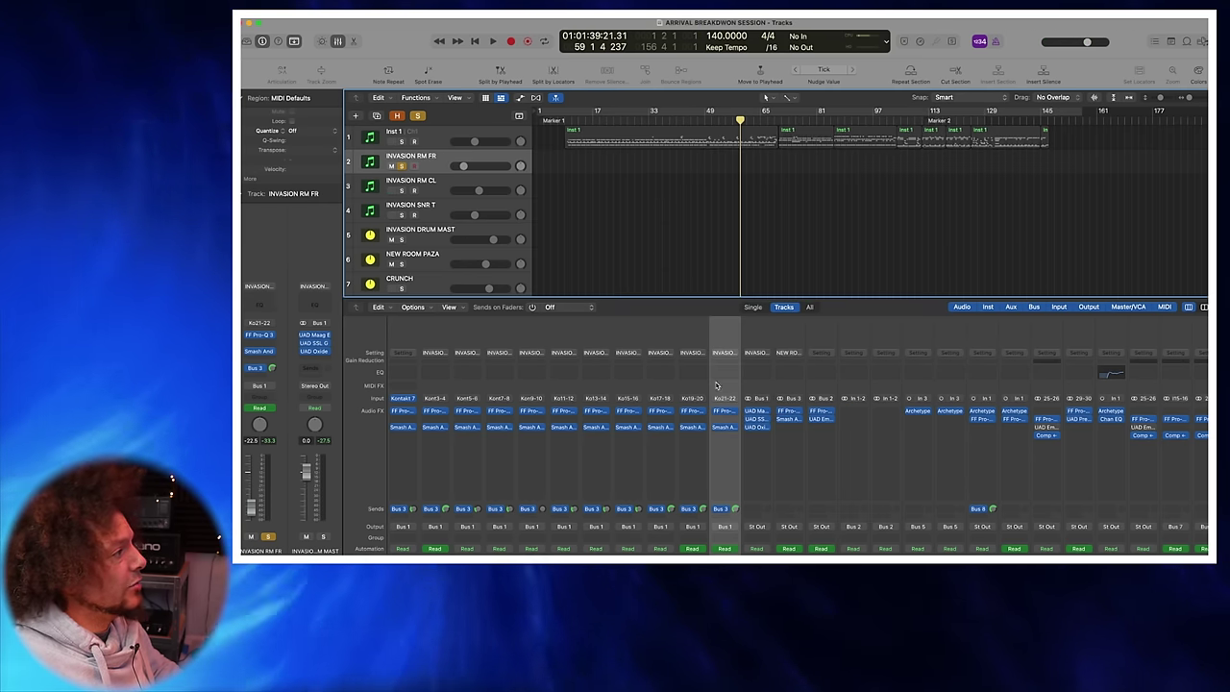
# Step: Audition the FF Pro-Q 3 bands near 4.2 kHz and 10 kHz on INVASION RM FR, close the EQ, and clear the solo
pyautogui.click(728, 411)
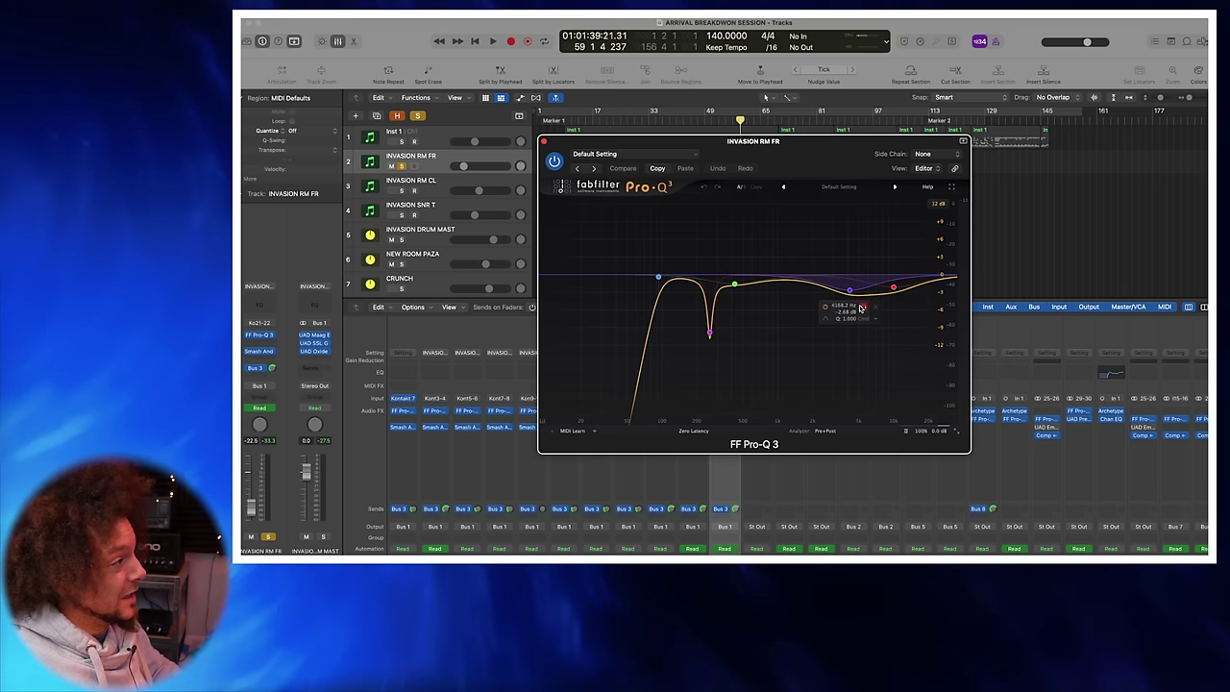
pyautogui.press('space')
pyautogui.click(865, 308)
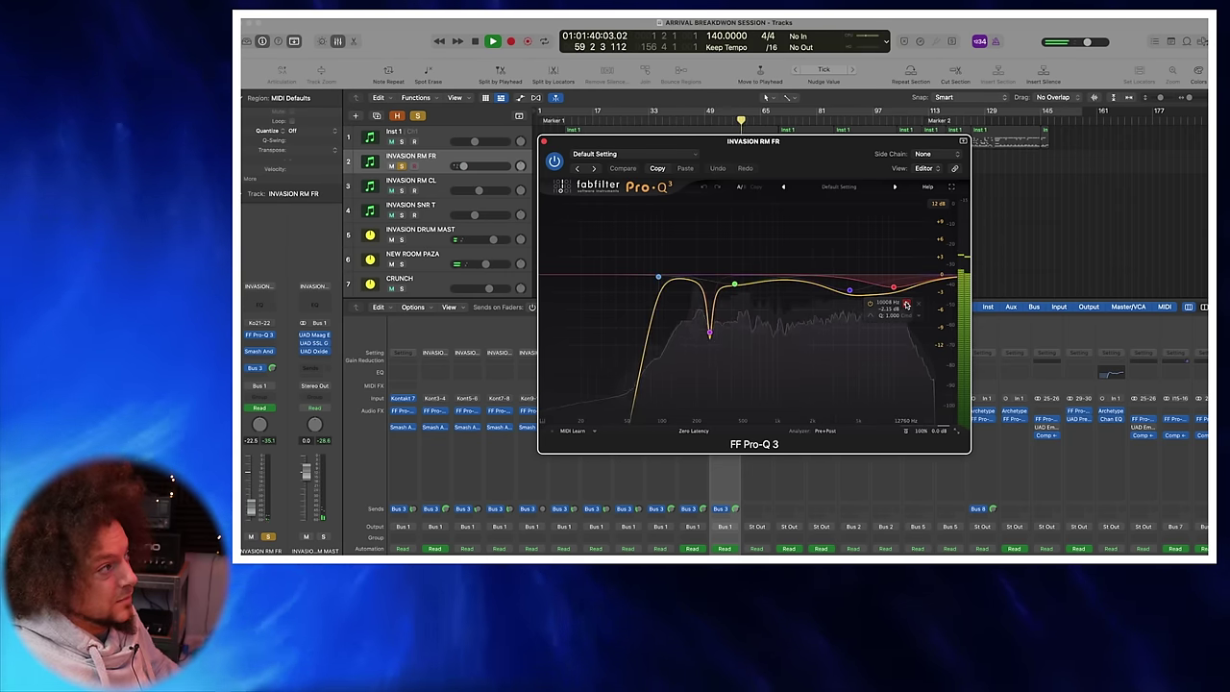
pyautogui.press('space')
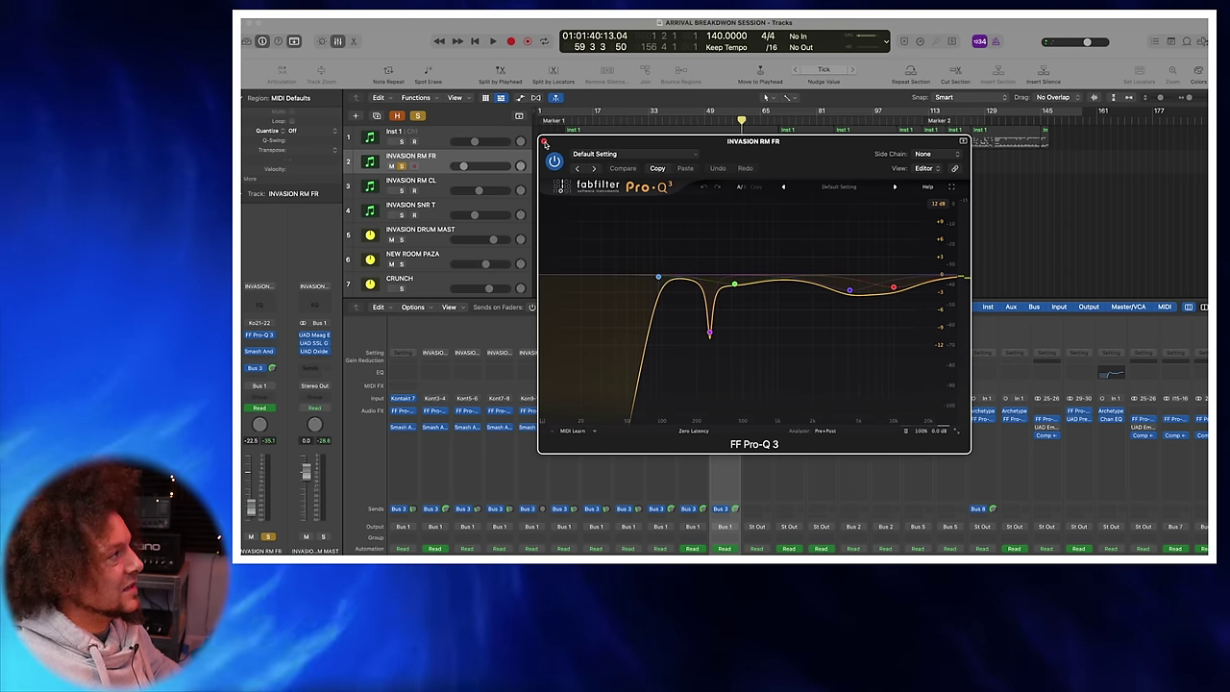
pyautogui.click(544, 142)
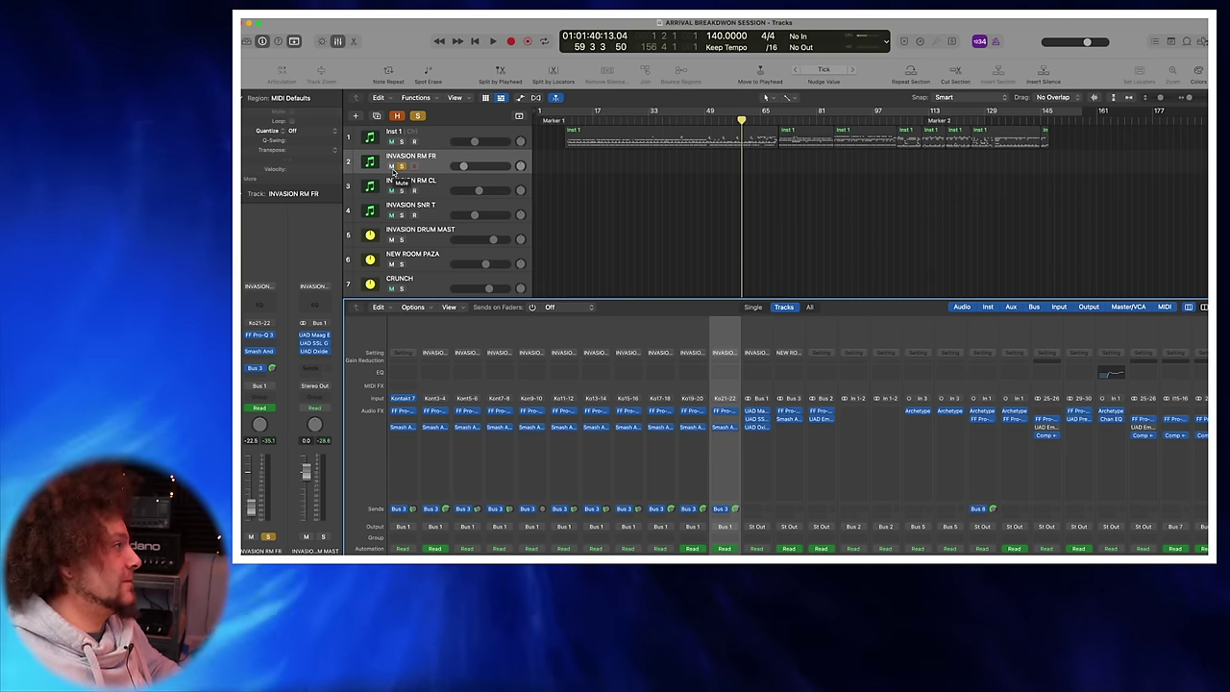
pyautogui.click(401, 167)
# Step: Review the drum channels' inserts, Bus 3 sends and fader settings across the mixer
pyautogui.scroll(-5, 518, 437)
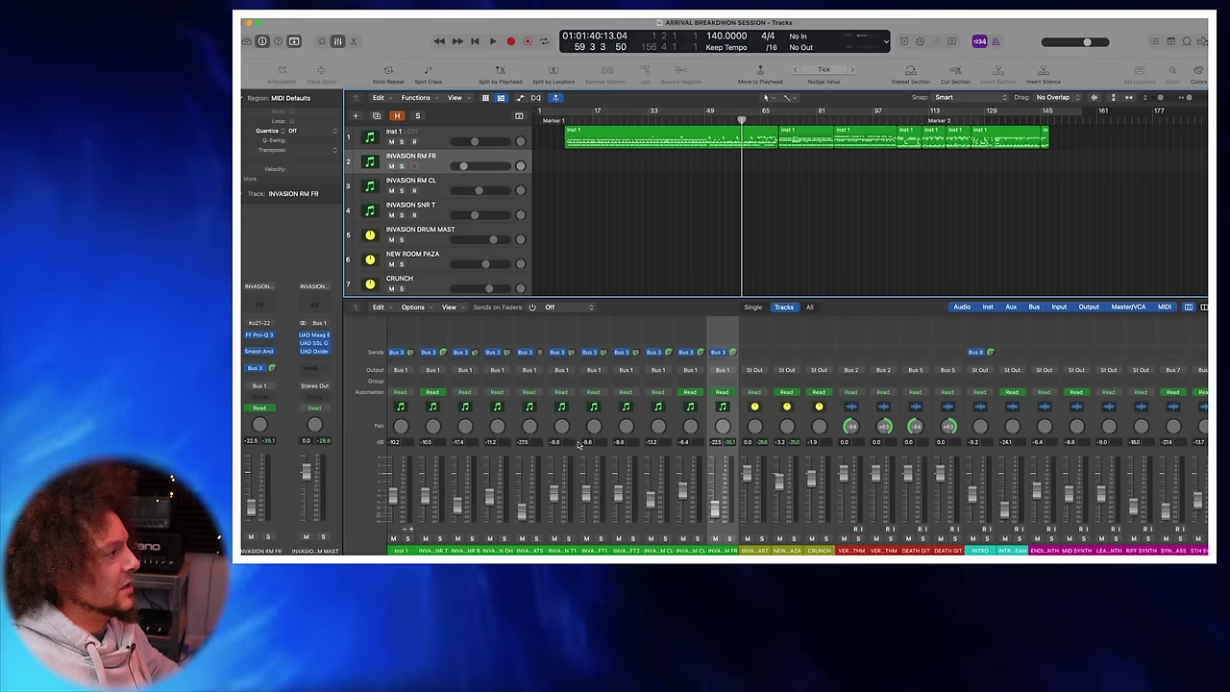
pyautogui.scroll(5, 777, 468)
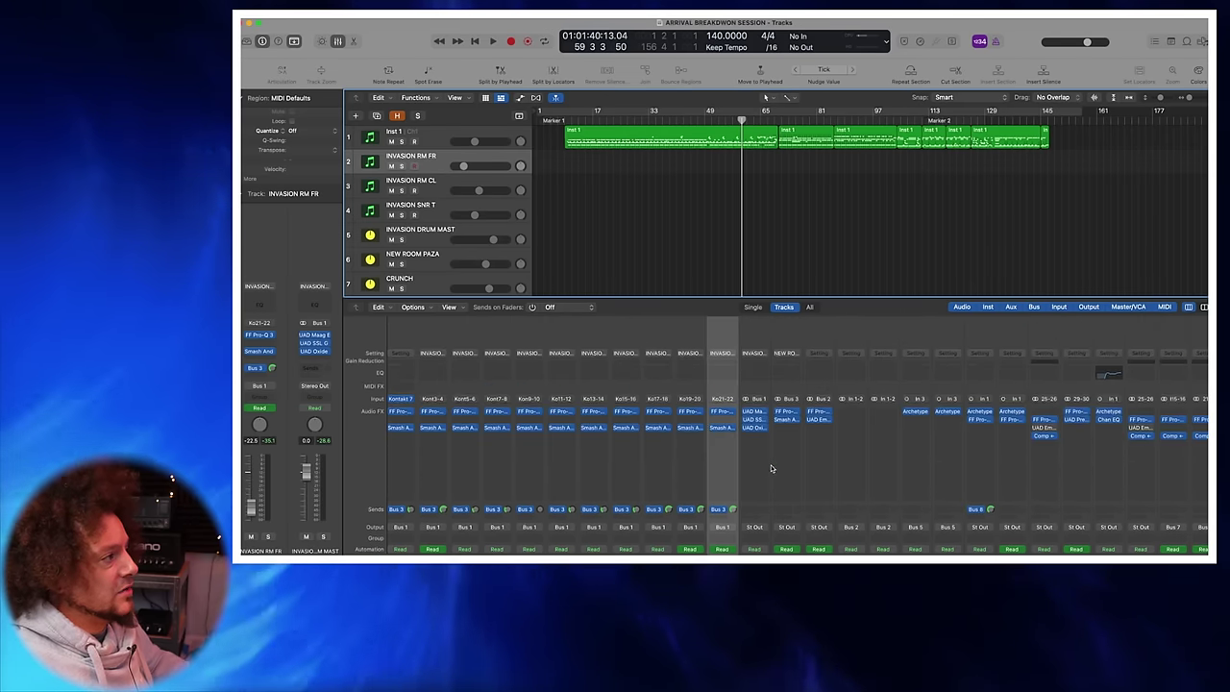
pyautogui.scroll(-5, 771, 467)
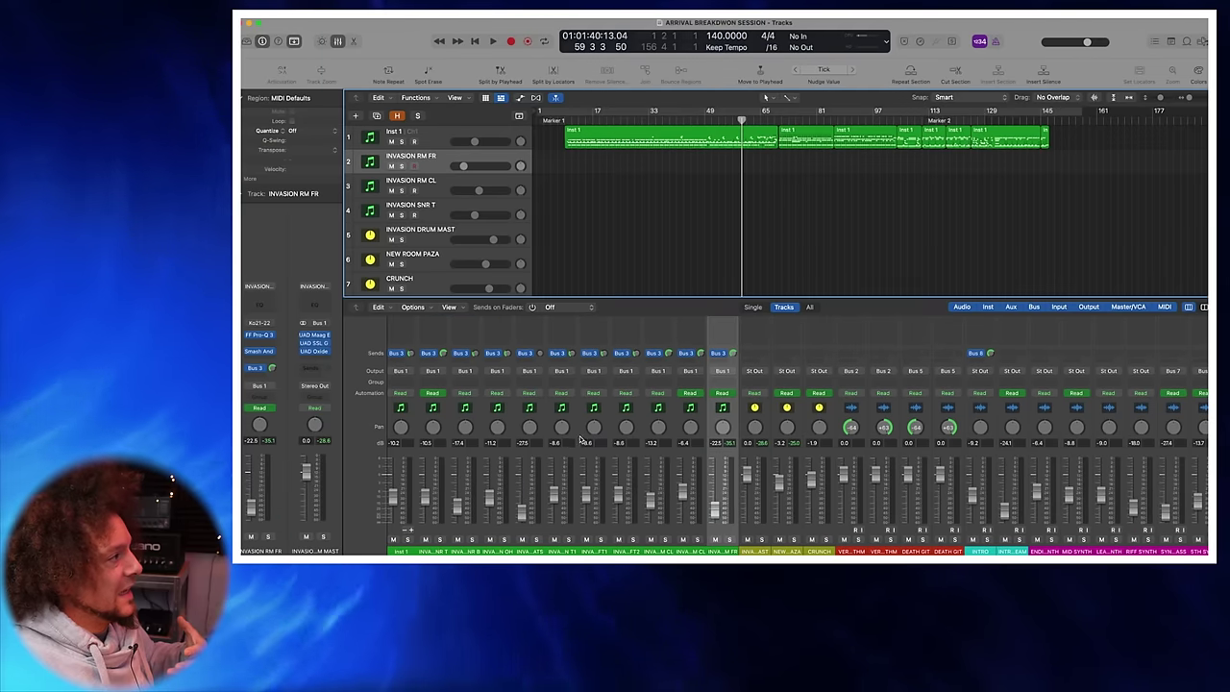
pyautogui.scroll(5, 438, 426)
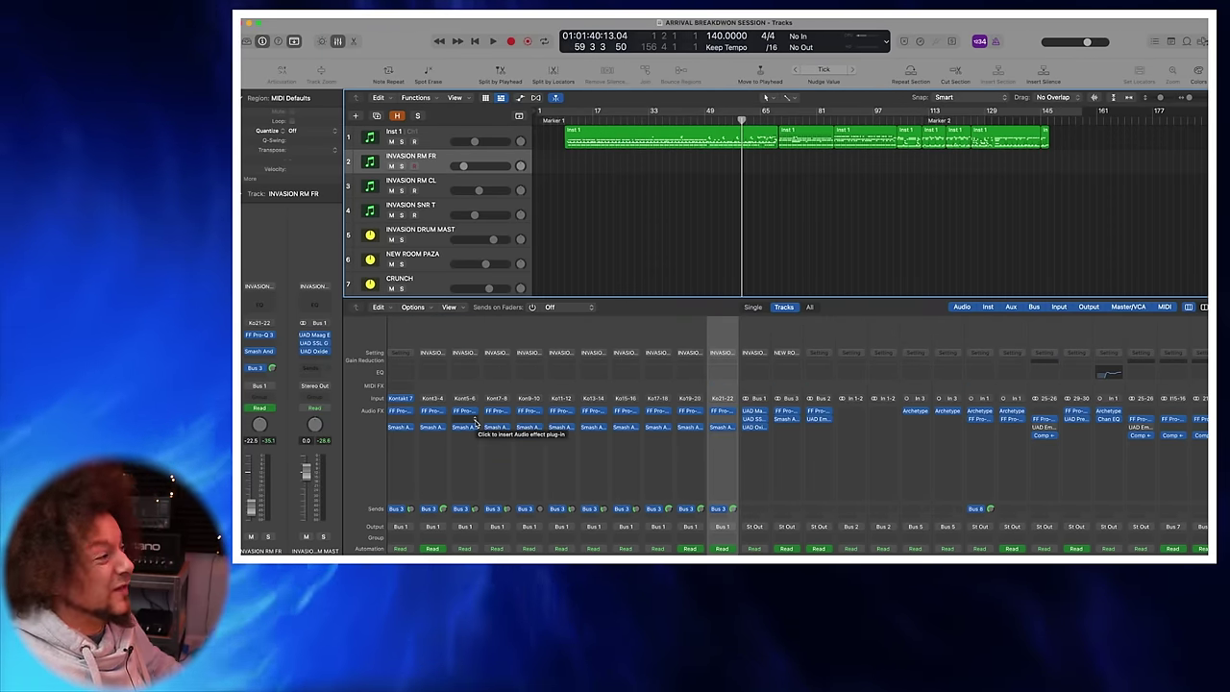
pyautogui.scroll(-5, 505, 428)
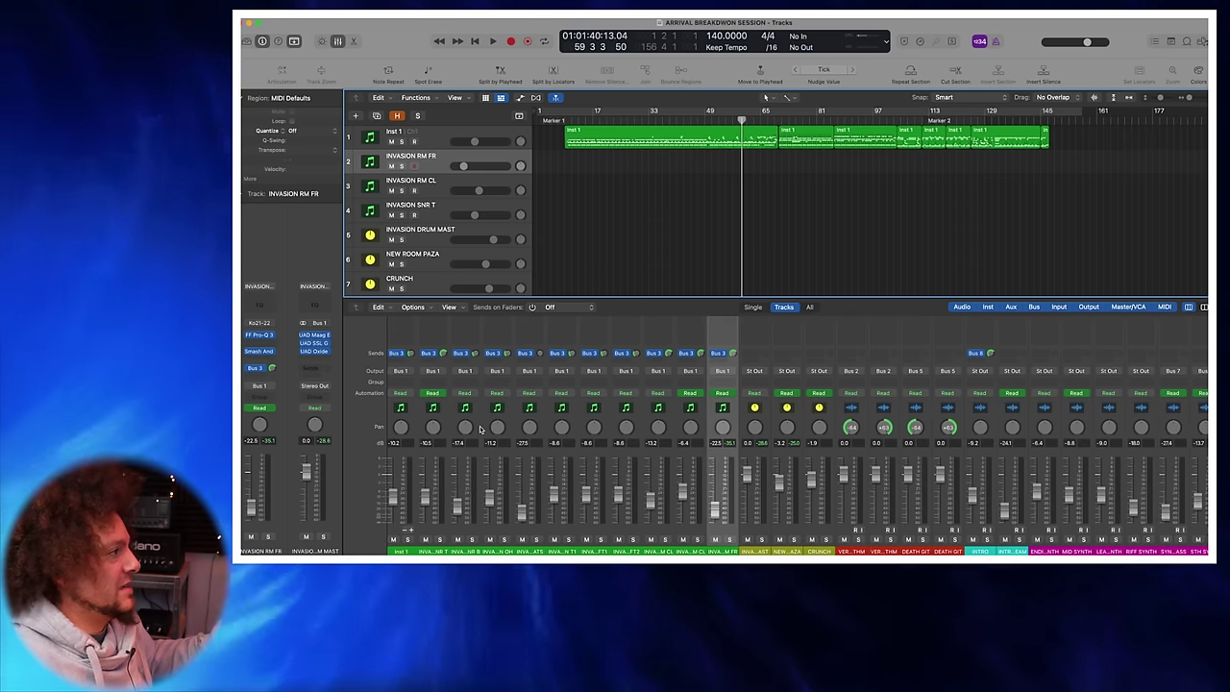
pyautogui.hscroll(3, 545, 435)
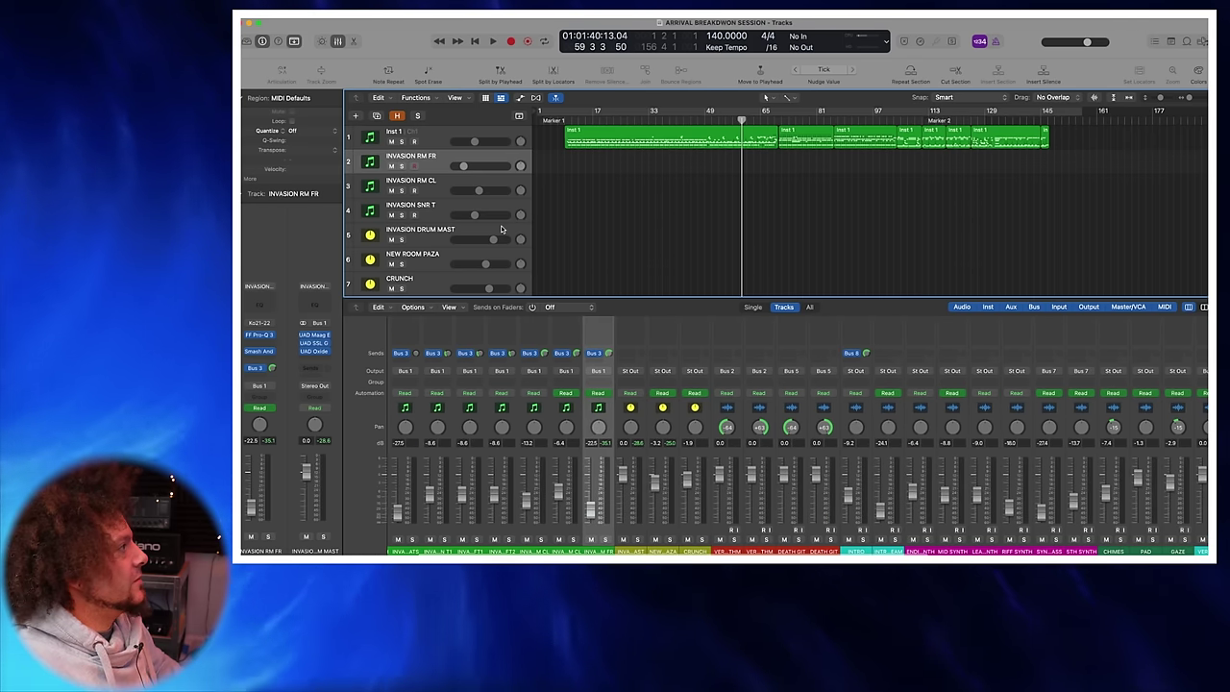
# Step: Select both VERSE RYTHM guitar tracks and look over the neighbouring DEATH GIT tracks
pyautogui.scroll(-5, 578, 239)
pyautogui.scroll(5, 579, 239)
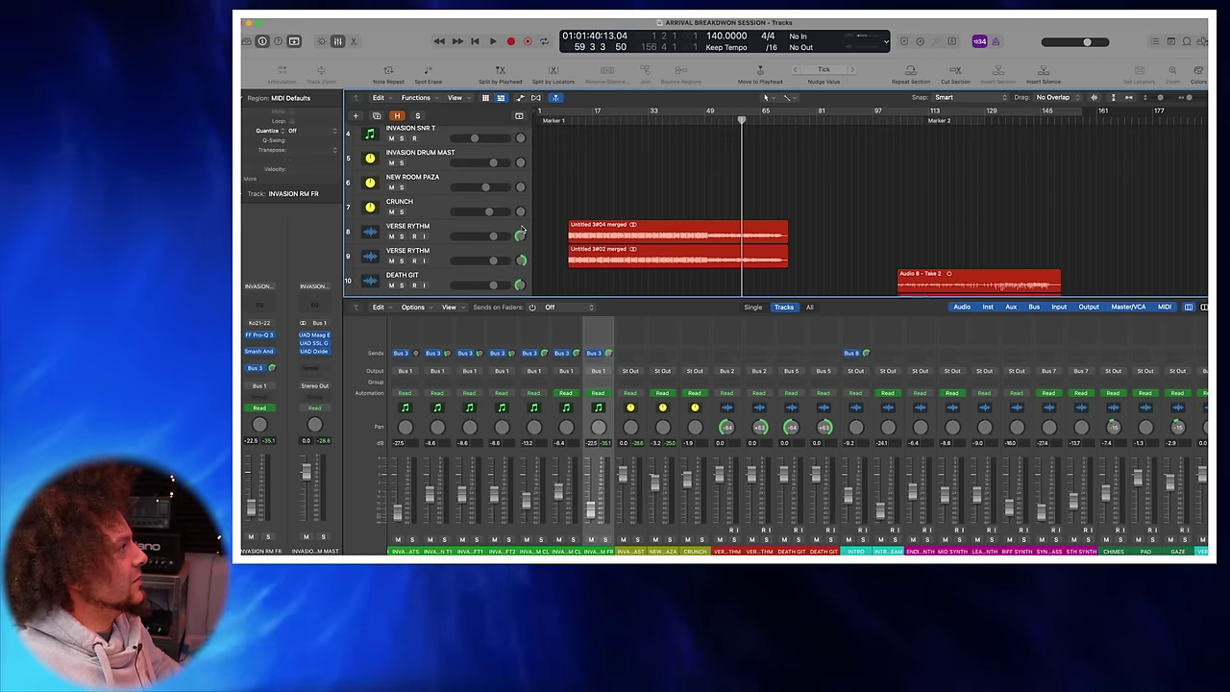
pyautogui.click(441, 232)
pyautogui.keyDown('shift'); pyautogui.click(434, 254); pyautogui.keyUp('shift')
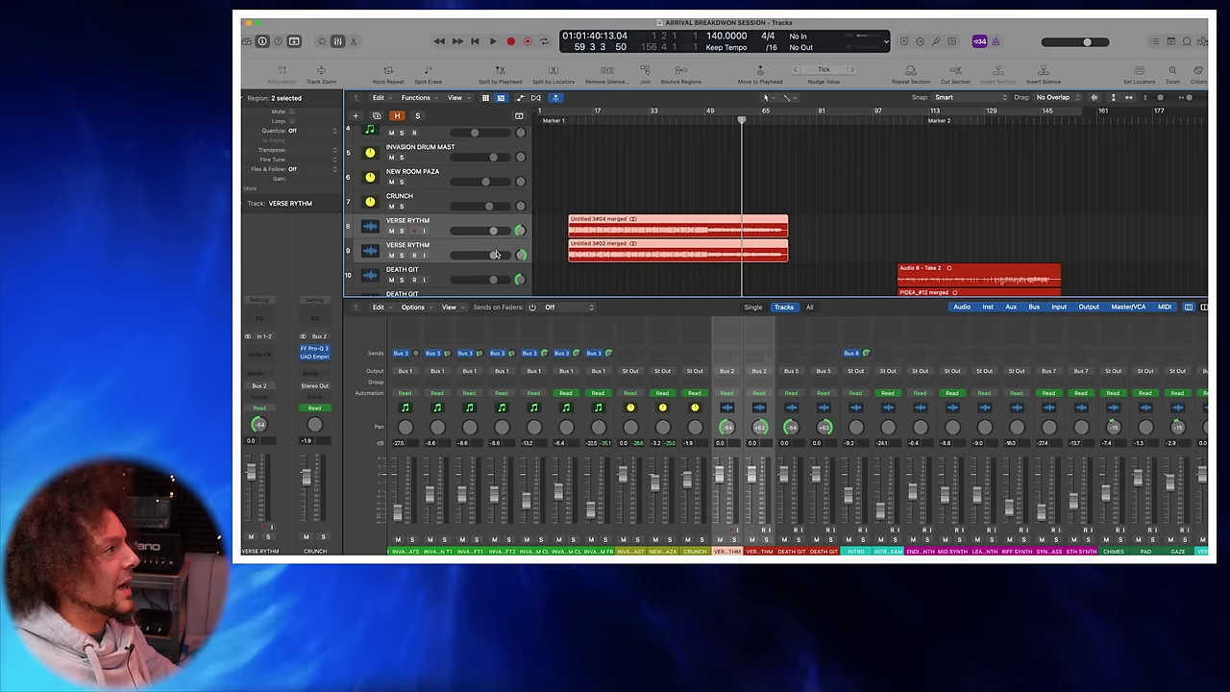
pyautogui.scroll(-3, 471, 241)
pyautogui.scroll(2, 423, 216)
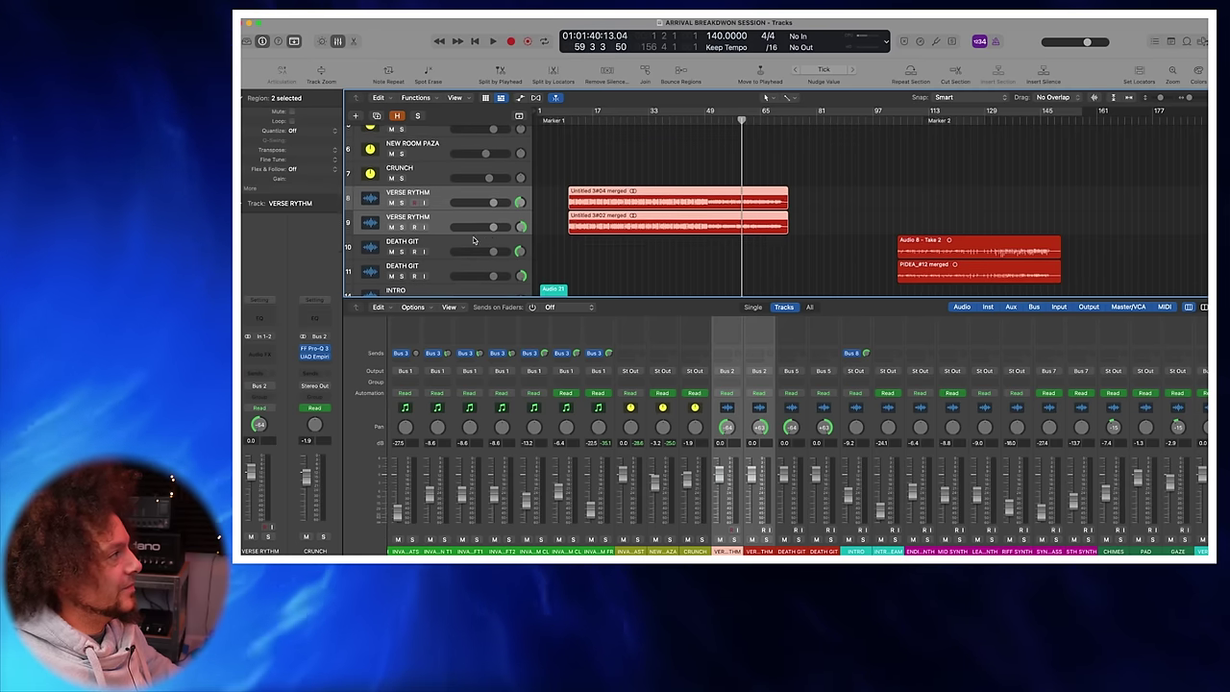
# Step: Solo both VERSE RYTHM guitar tracks, play them from early in the verse, and inspect their regions up close before stopping playback
pyautogui.click(402, 202)
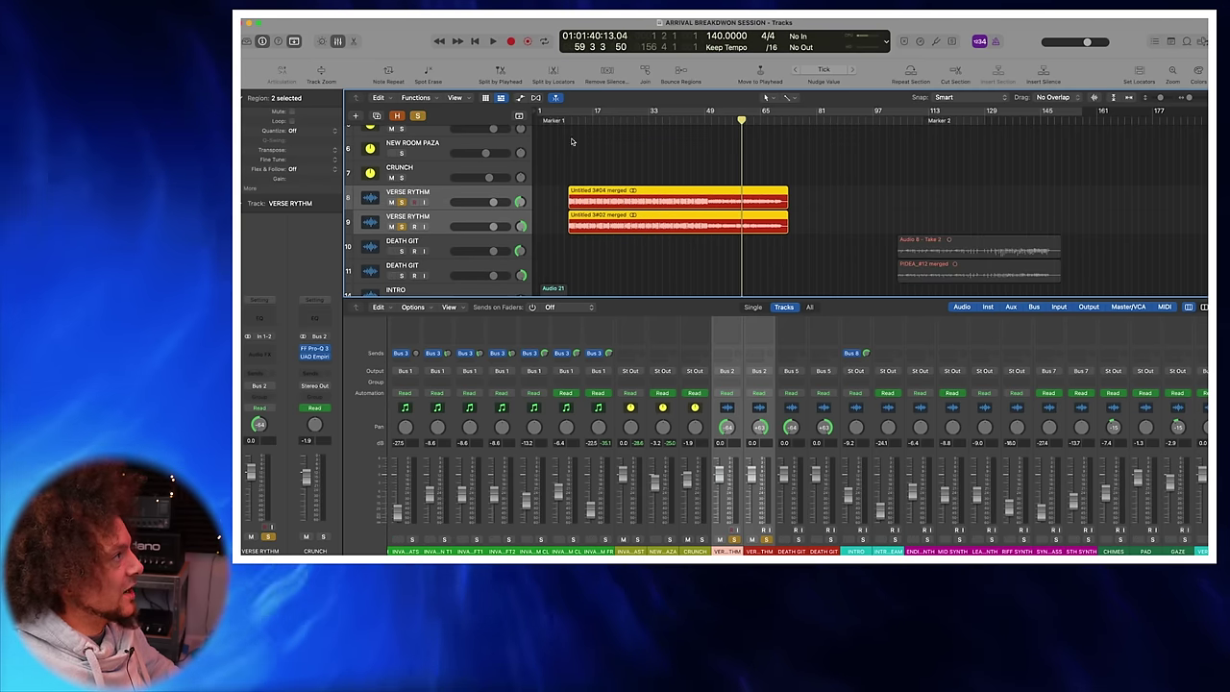
pyautogui.press('space')
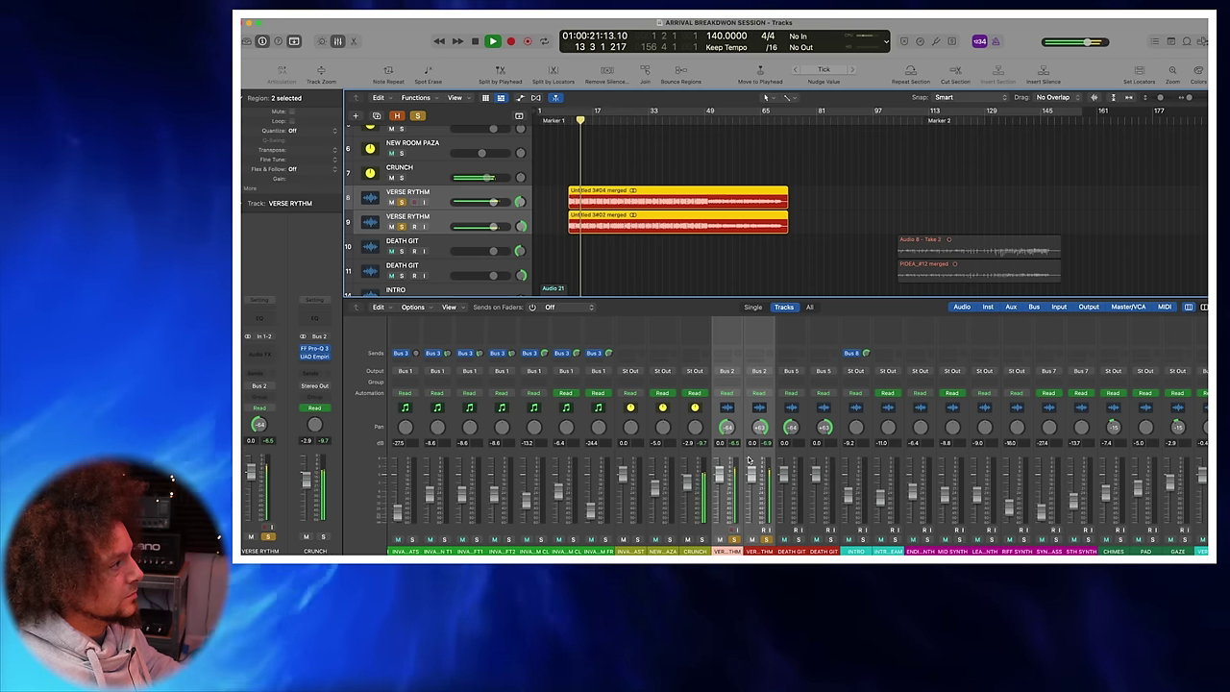
pyautogui.scroll(3, 750, 462)
pyautogui.scroll(-4, 722, 442)
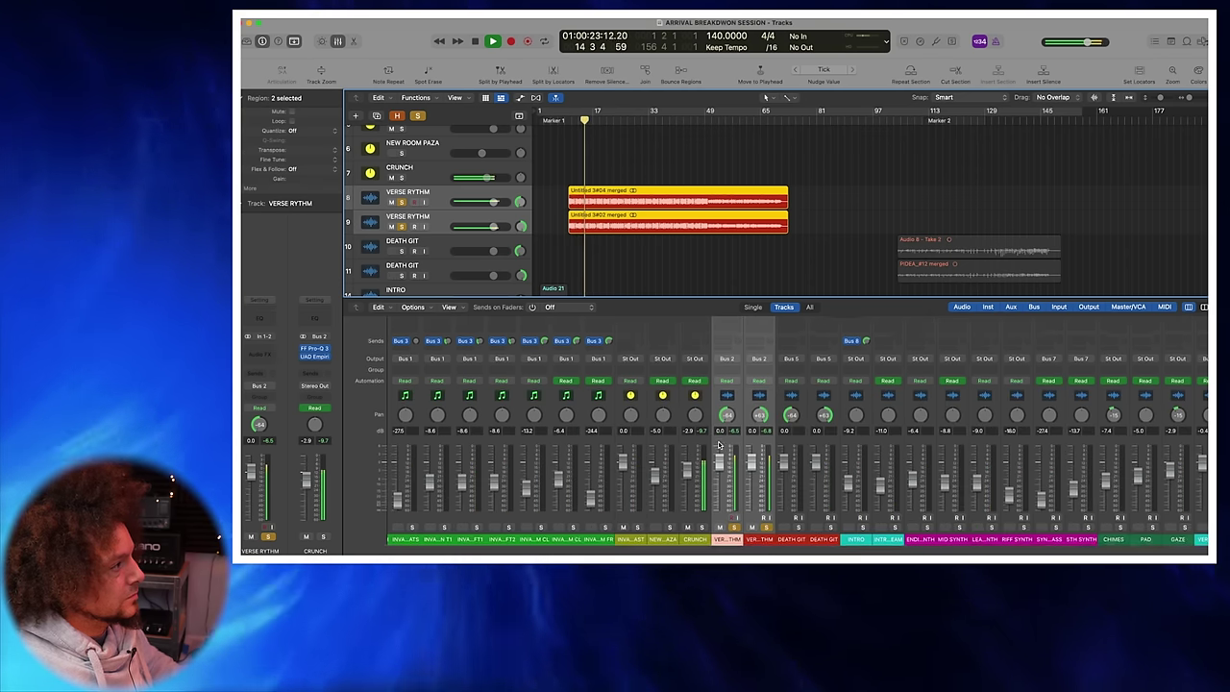
pyautogui.scroll(1, 719, 444)
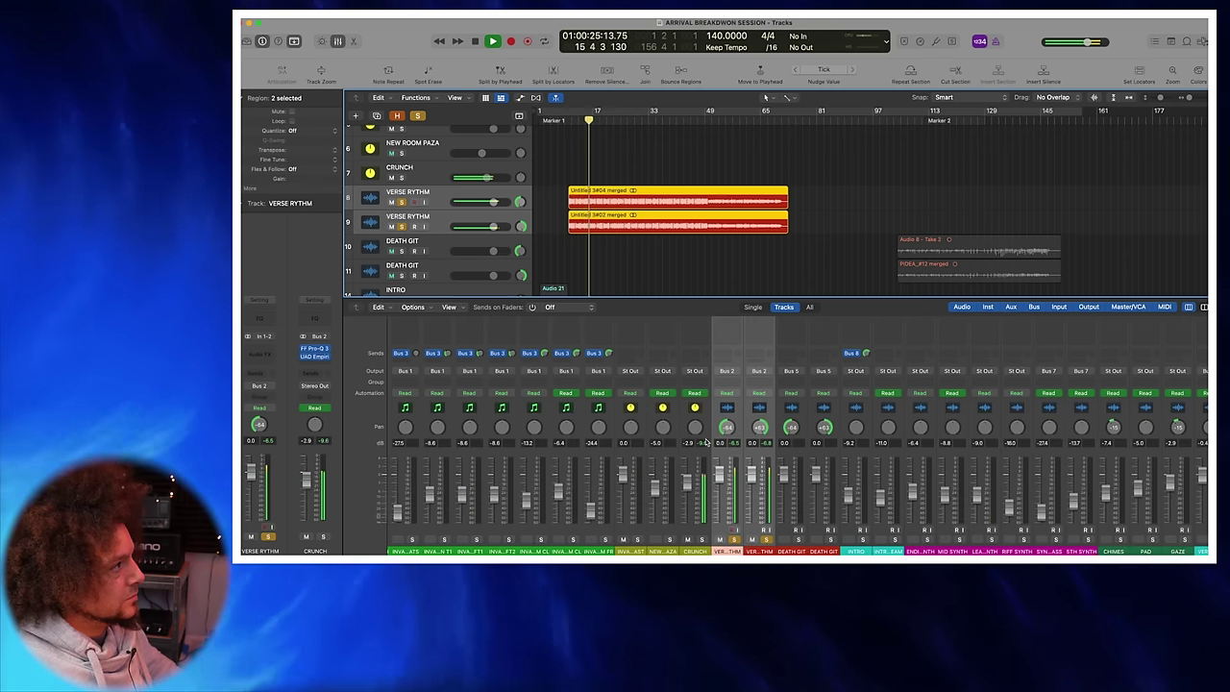
pyautogui.press('super+Right')
pyautogui.press('super+Right')
pyautogui.press('super+Right')
pyautogui.press('super+Right')
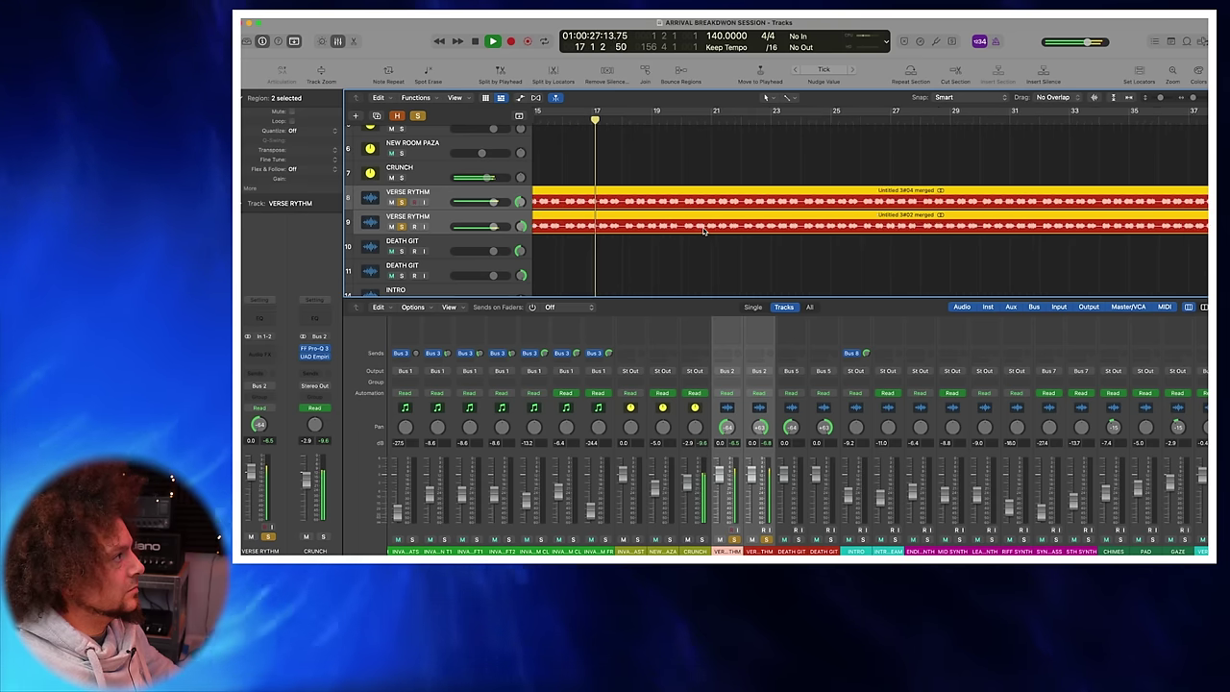
pyautogui.press('space')
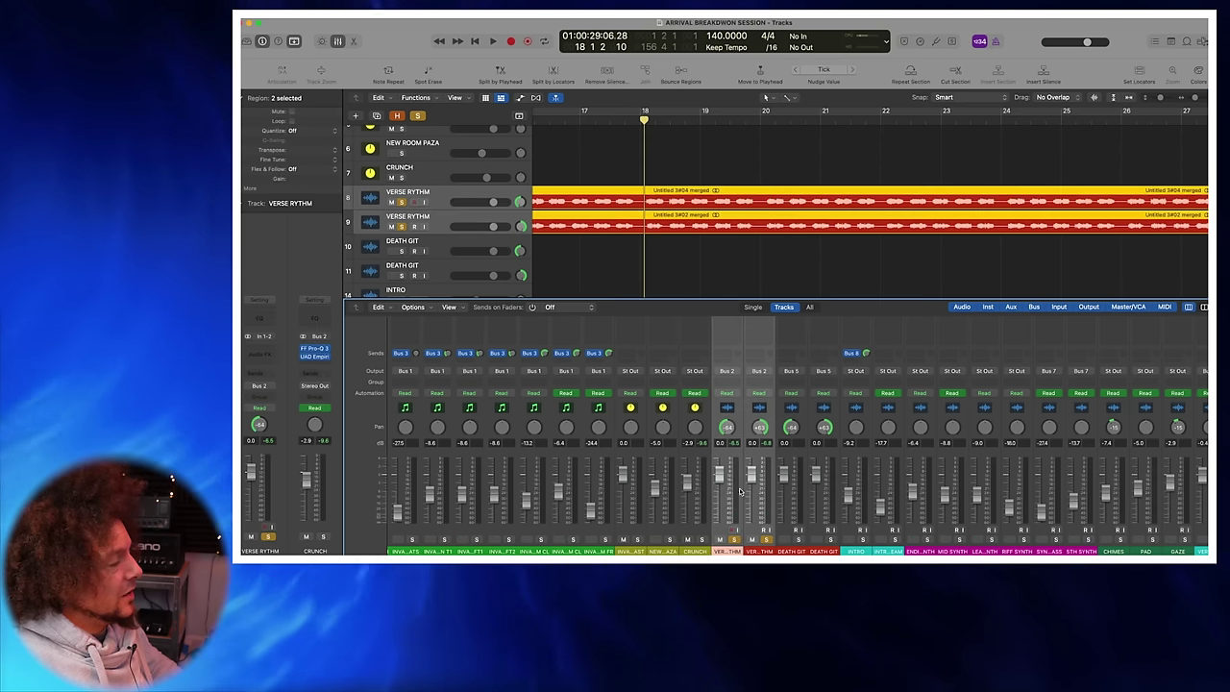
# Step: Play the soloed CRUNCH bus and open its FF Pro-Q 3 to examine the EQ curve, including the low cut
pyautogui.scroll(1, 736, 417)
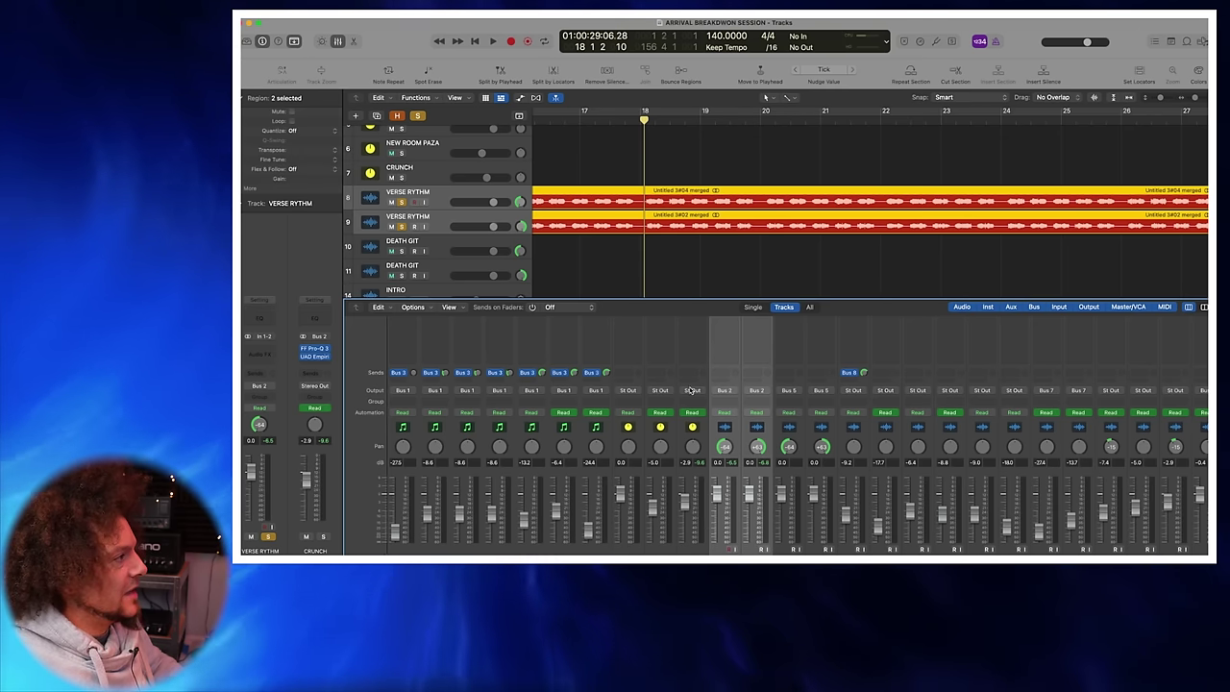
pyautogui.scroll(-1, 730, 462)
pyautogui.click(696, 550)
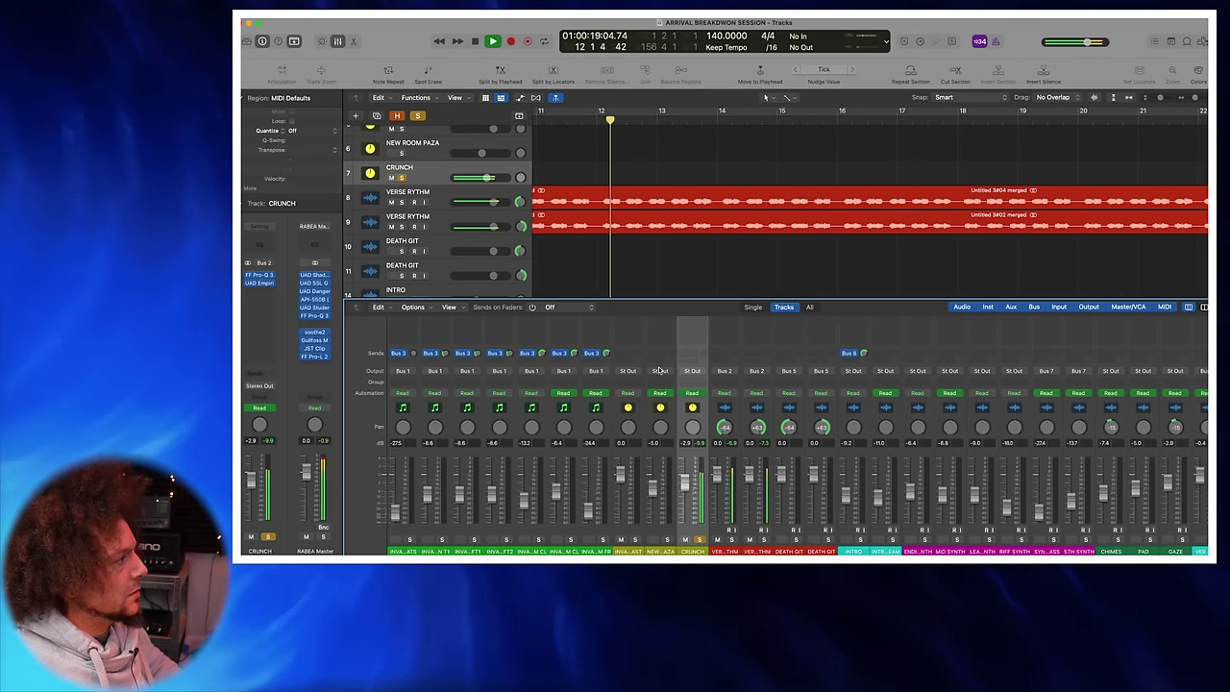
pyautogui.scroll(5, 693, 471)
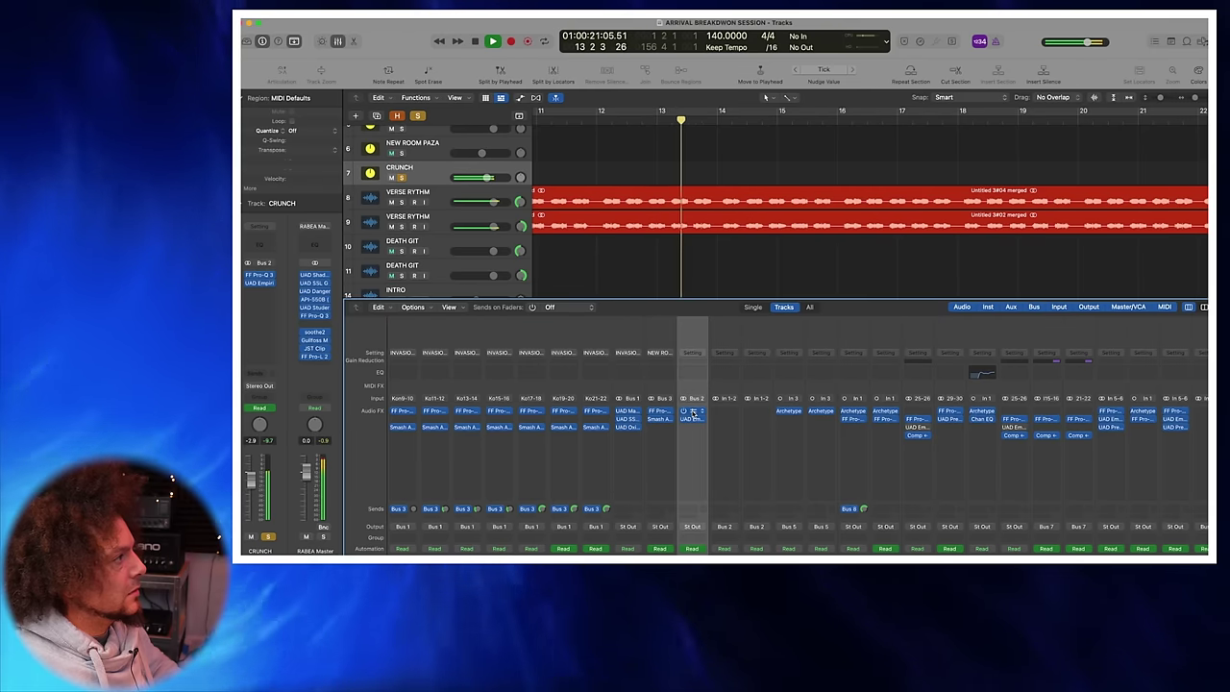
pyautogui.click(692, 416)
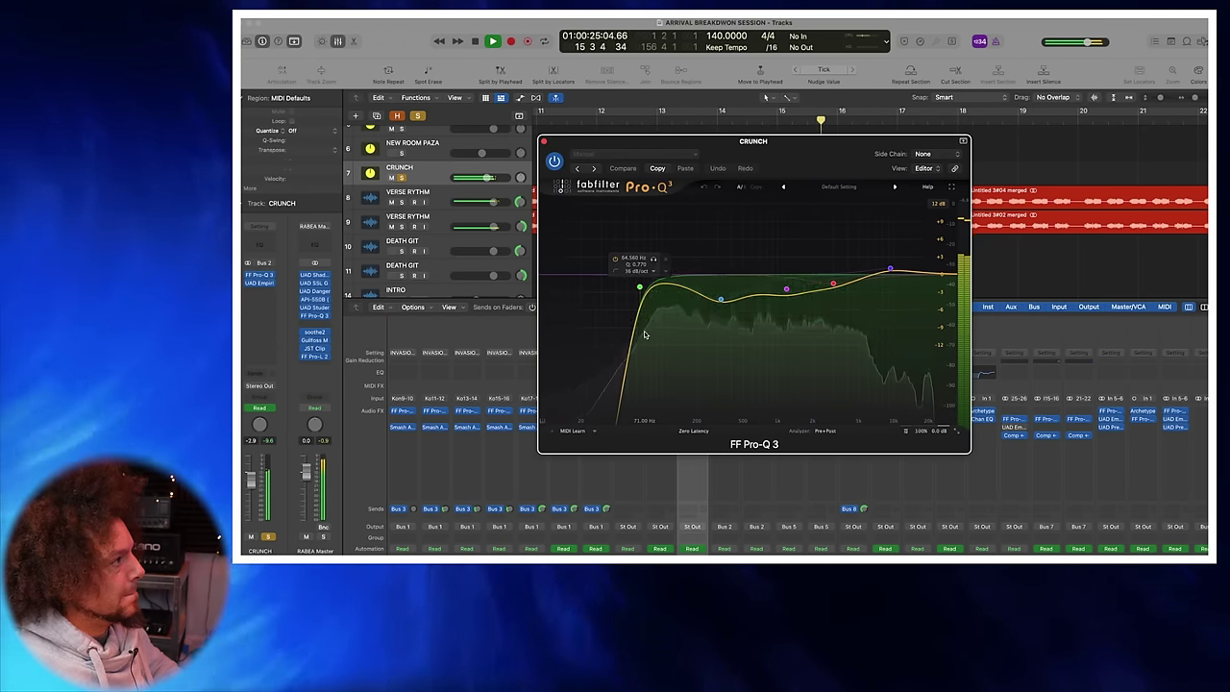
pyautogui.press('space')
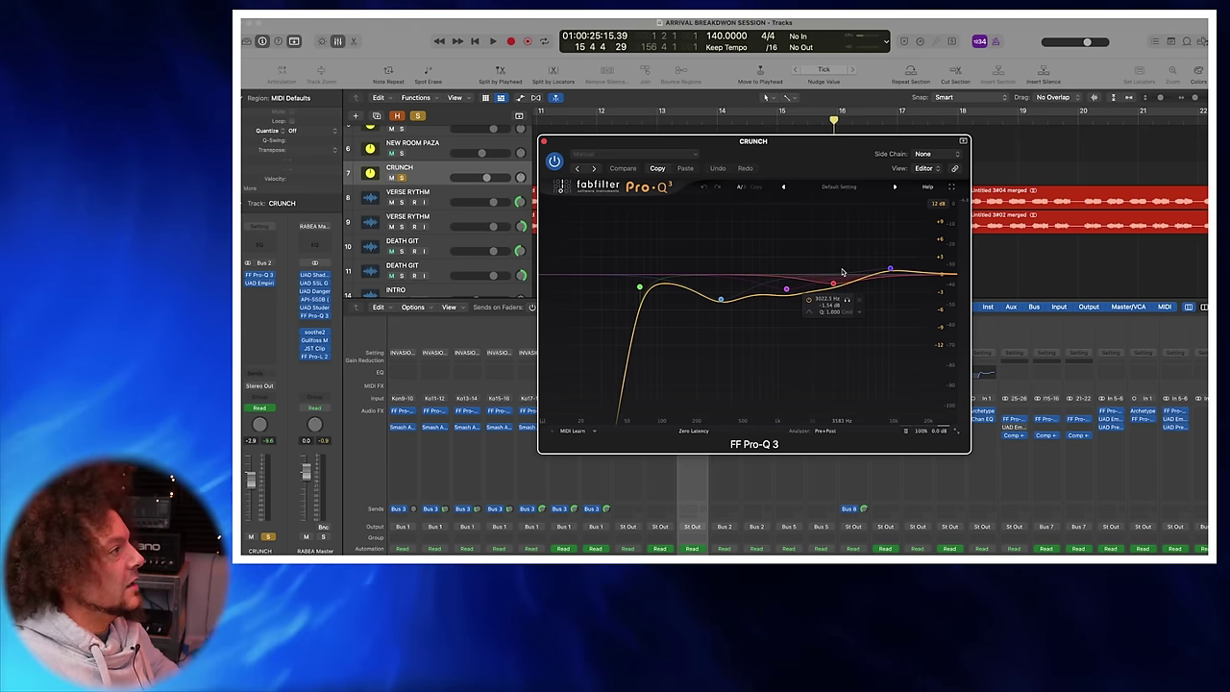
# Step: Replay the soloed CRUNCH bus with its FF Pro-Q 3 bypassed and re-enabled to compare the sound
pyautogui.press('space')
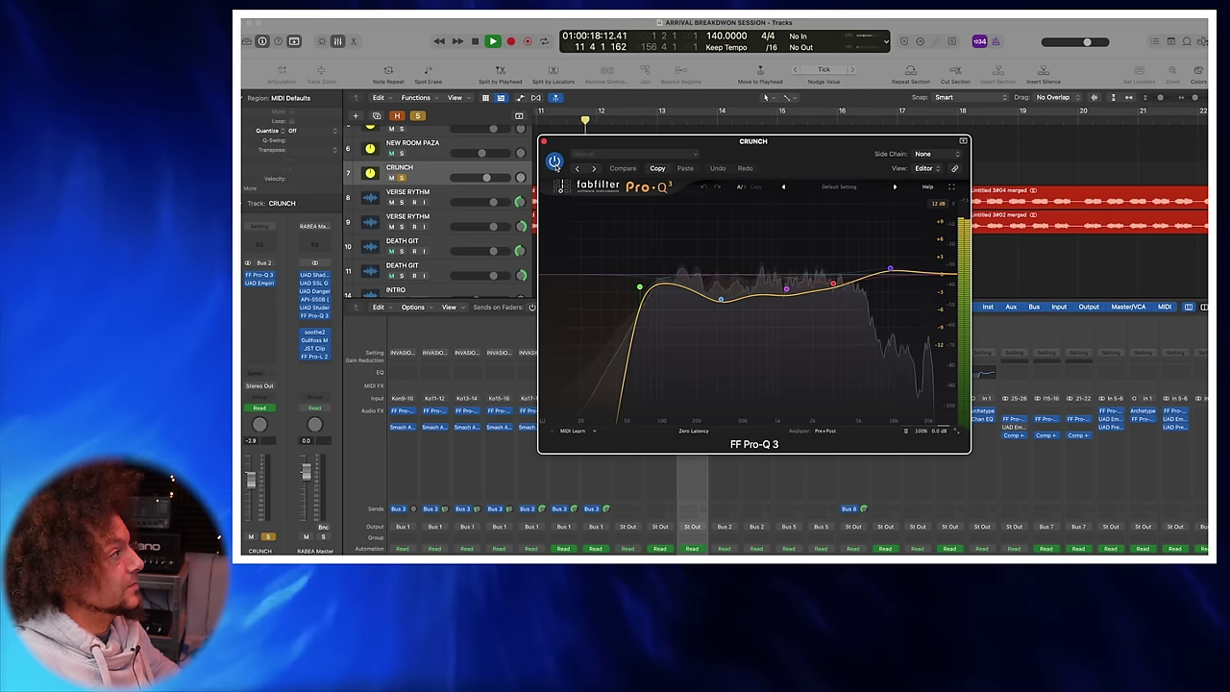
pyautogui.click(555, 161)
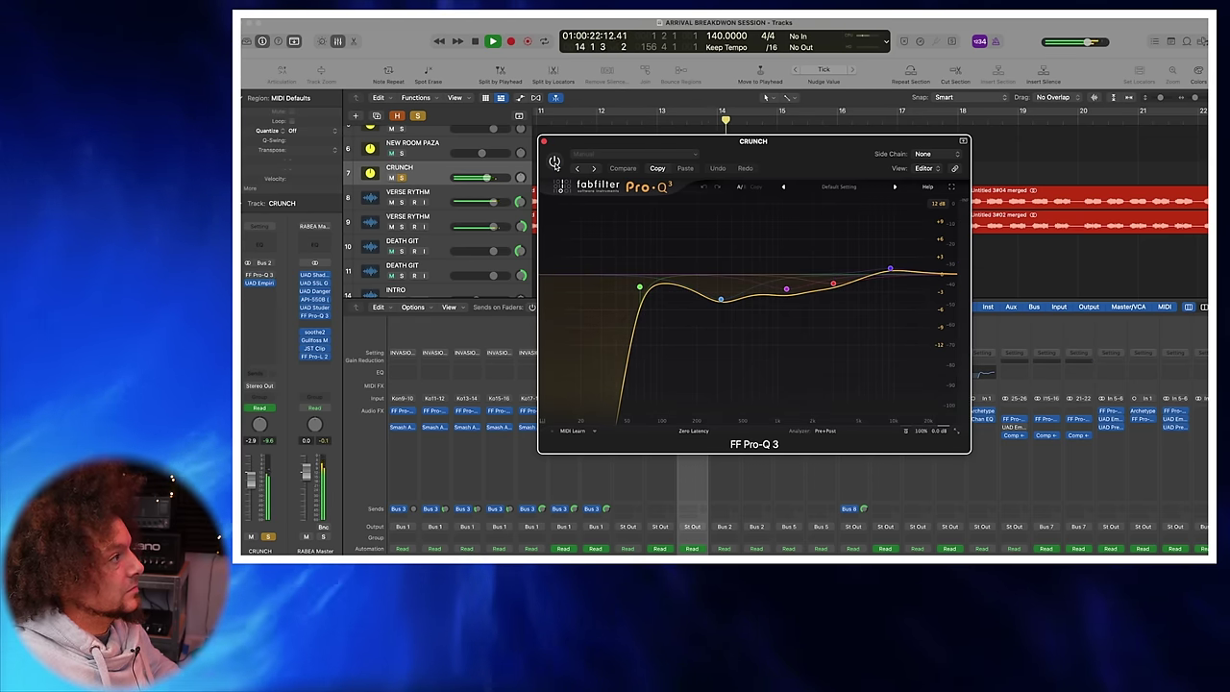
pyautogui.click(555, 162)
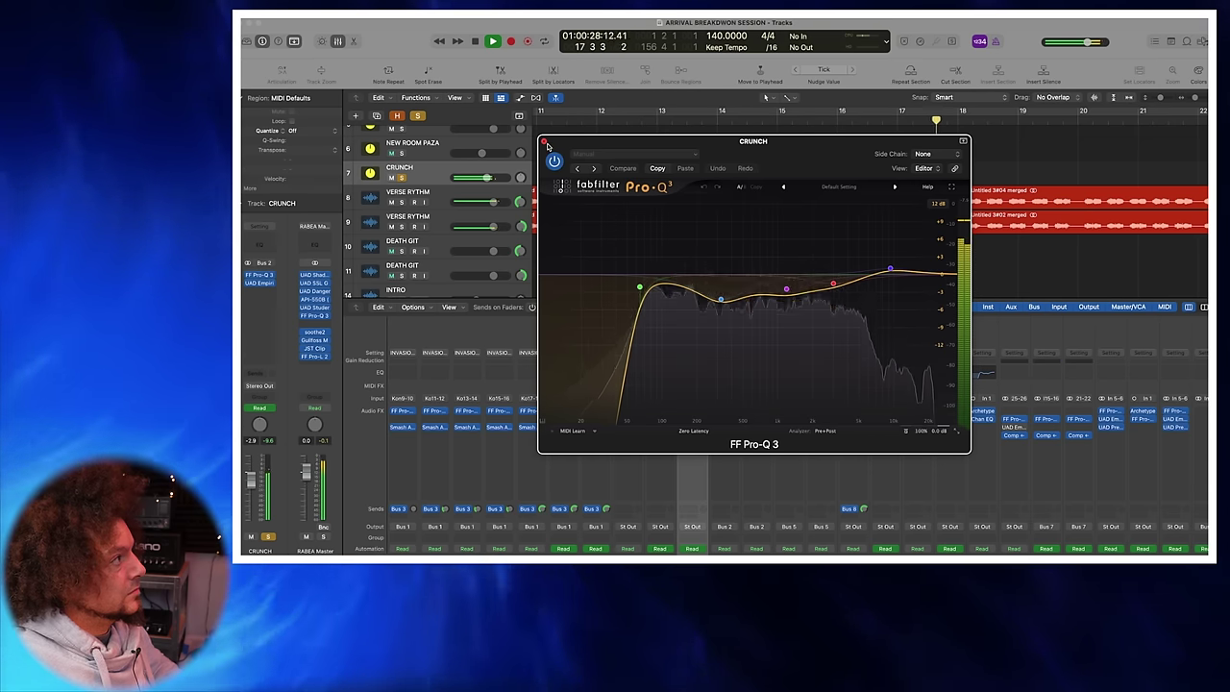
pyautogui.press('space')
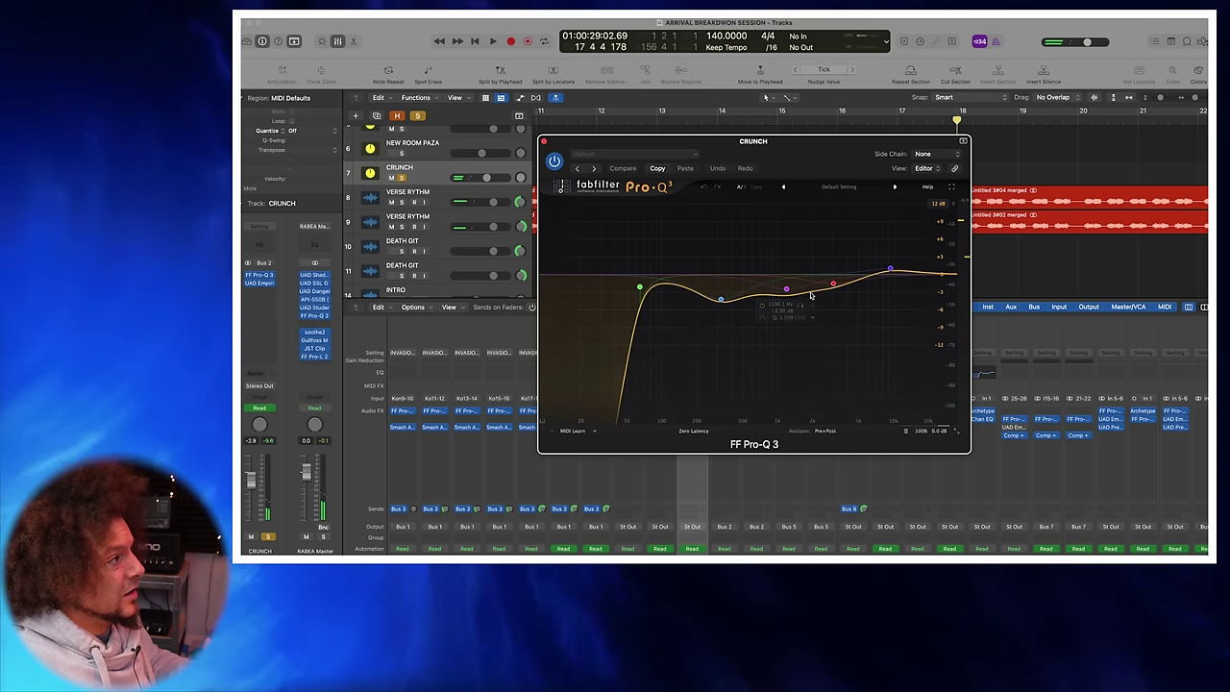
# Step: Inspect the CRUNCH FF Pro-Q 3 bands near 1.2 kHz and 3 kHz, and close the EQ window
pyautogui.moveTo(790, 291)
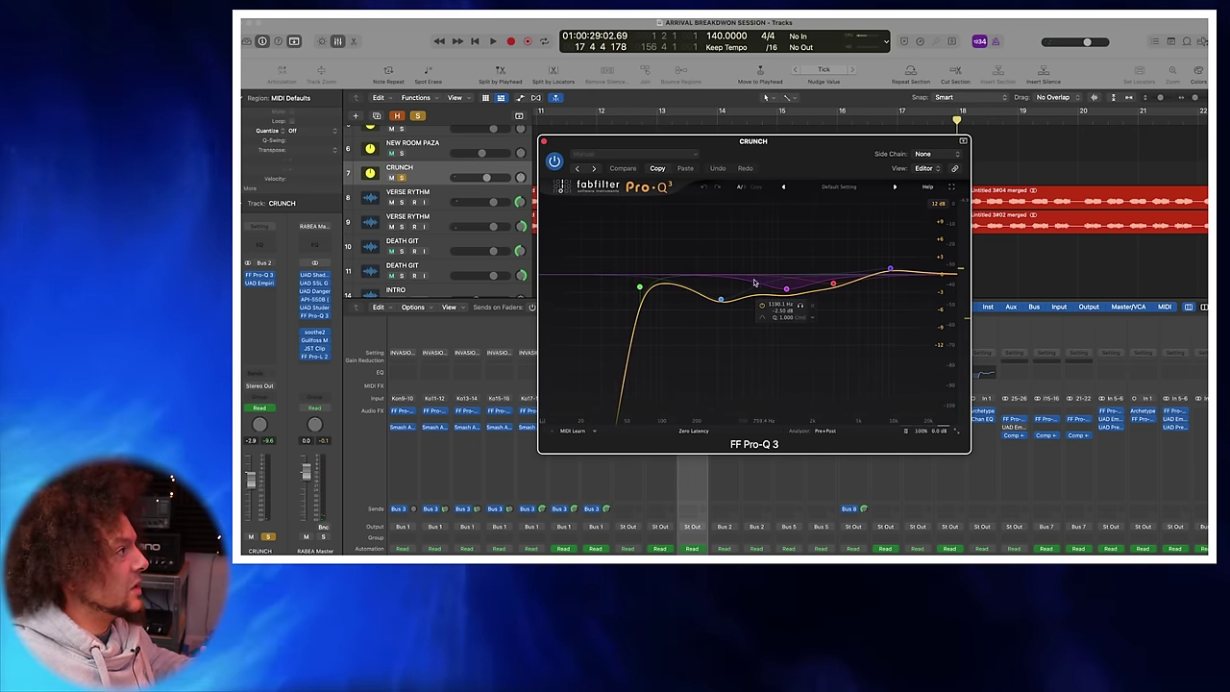
pyautogui.moveTo(905, 257)
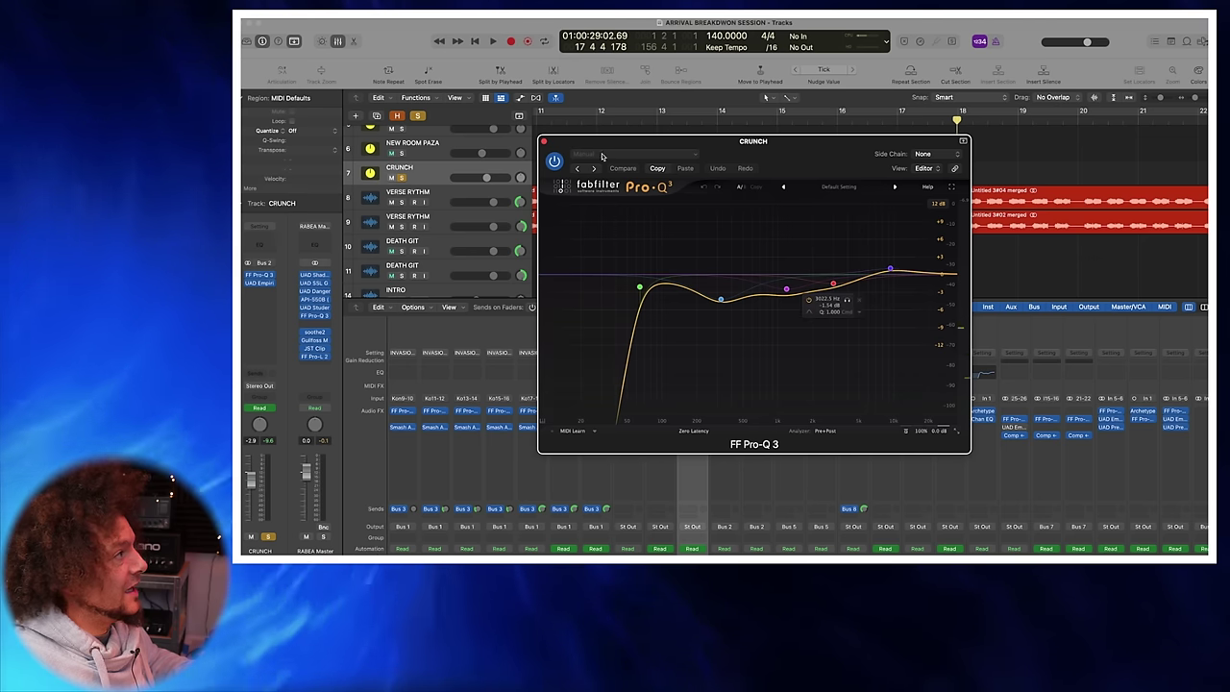
pyautogui.click(544, 142)
# Step: Play the verse with the solo cleared and examine how the VERSE RYTHM regions run through the arrangement
pyautogui.hscroll(-3, 643, 167)
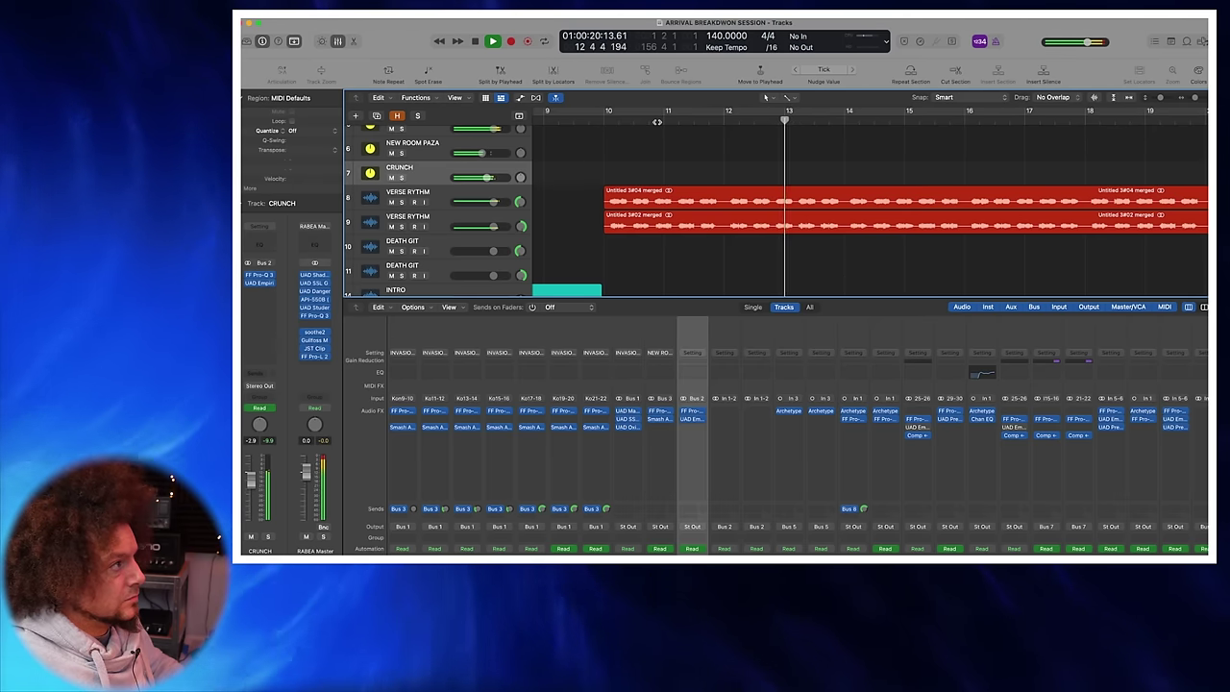
pyautogui.hscroll(3, 878, 173)
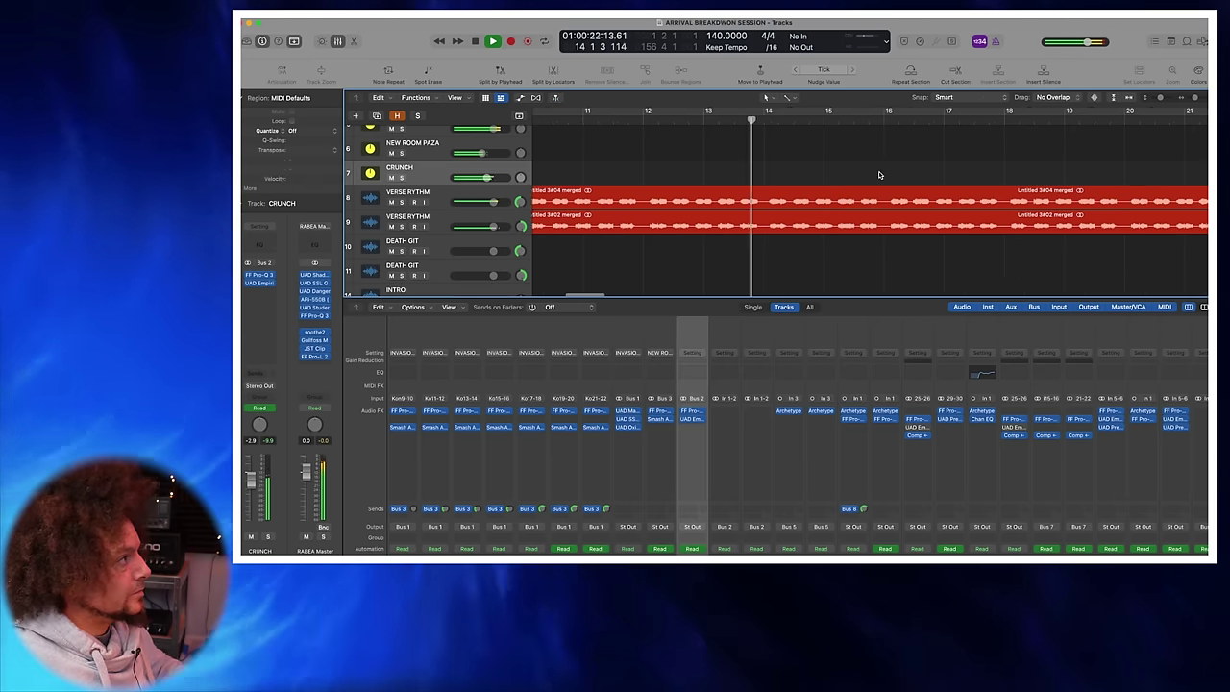
pyautogui.scroll(-3, 778, 169)
pyautogui.scroll(2, 779, 169)
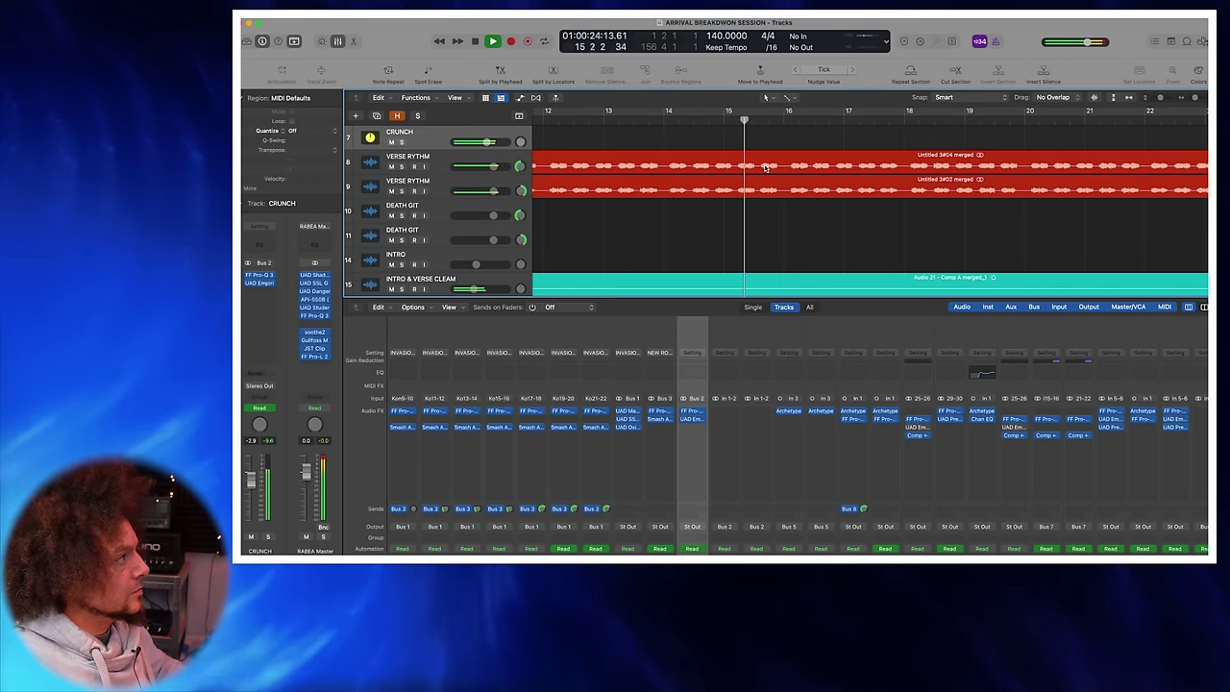
pyautogui.scroll(-6, 717, 142)
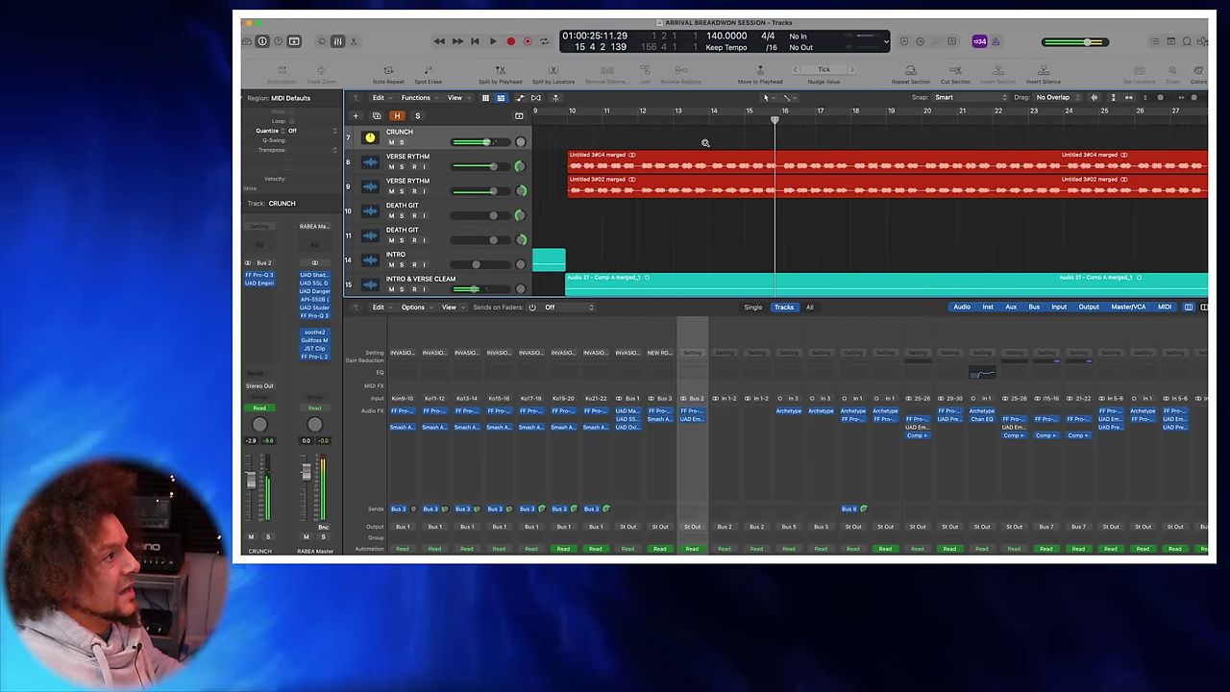
pyautogui.hscroll(3, 674, 138)
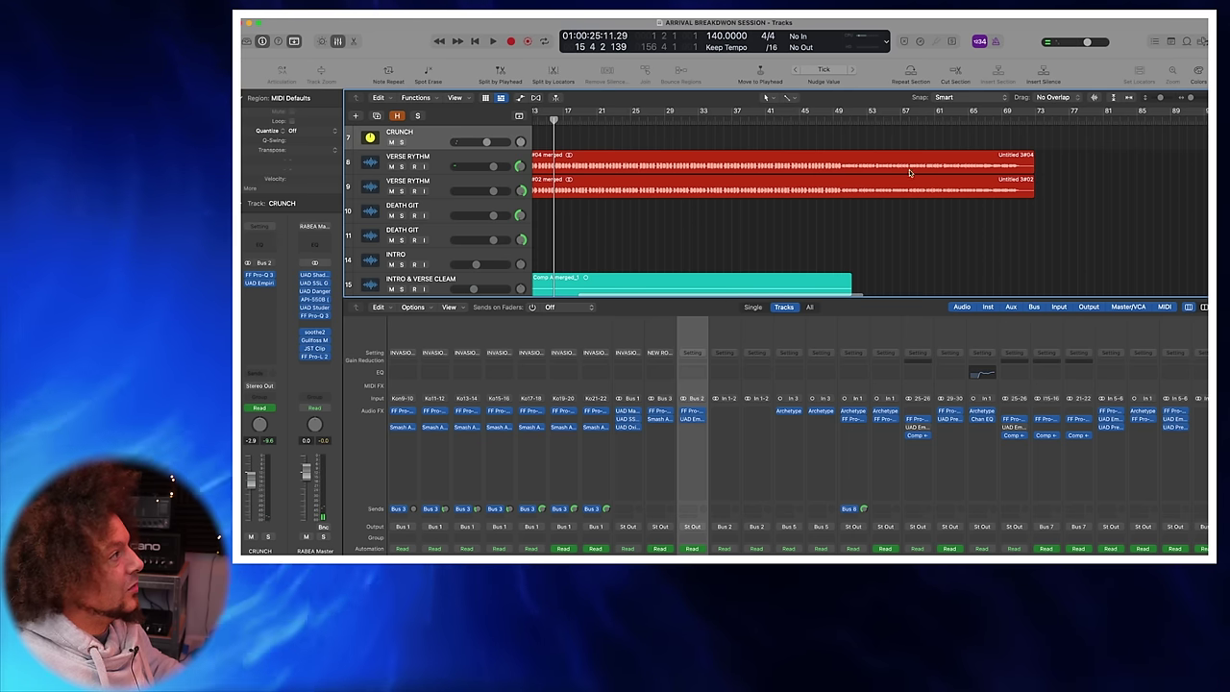
pyautogui.scroll(-3, 917, 164)
pyautogui.scroll(3, 865, 165)
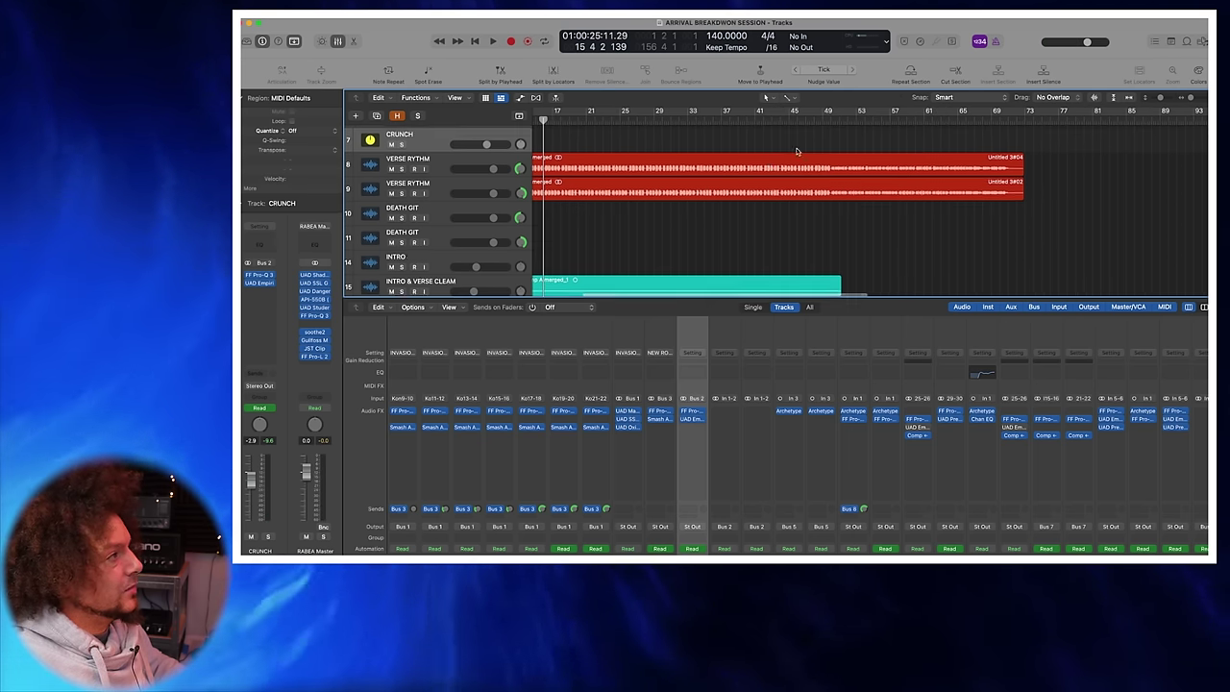
pyautogui.hscroll(-2, 826, 166)
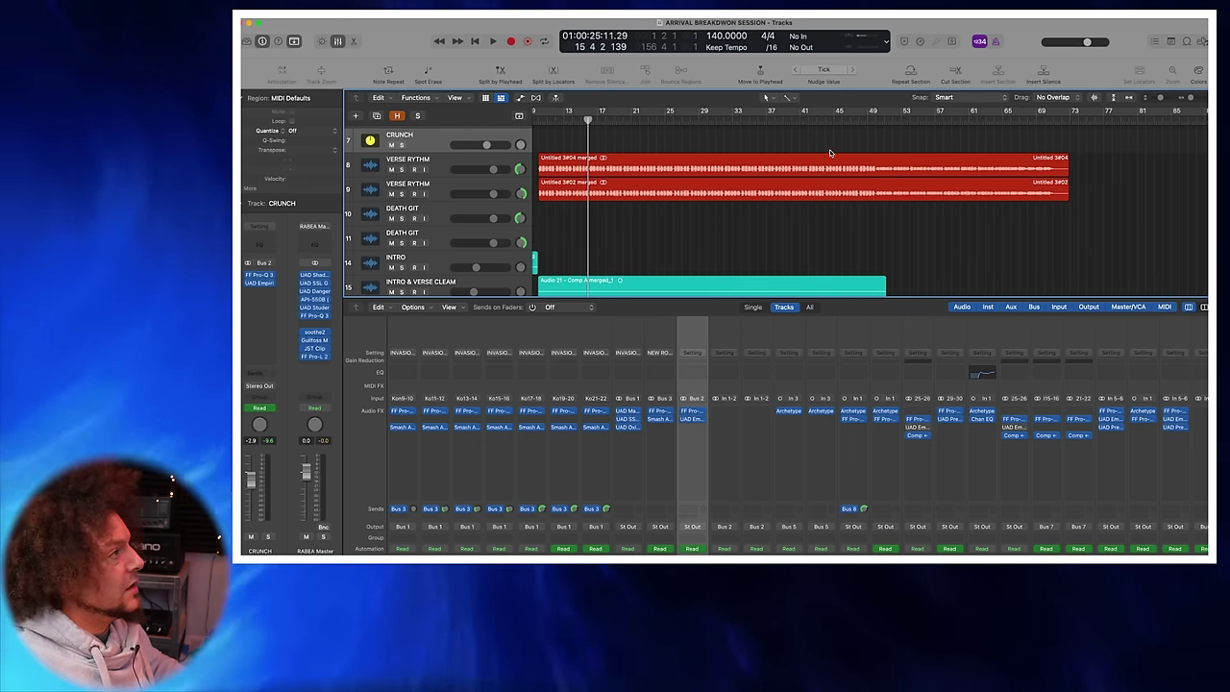
# Step: Solo both VERSE RYTHM tracks and play the verse from around bar 43 and again from about bar 51
pyautogui.click(400, 170)
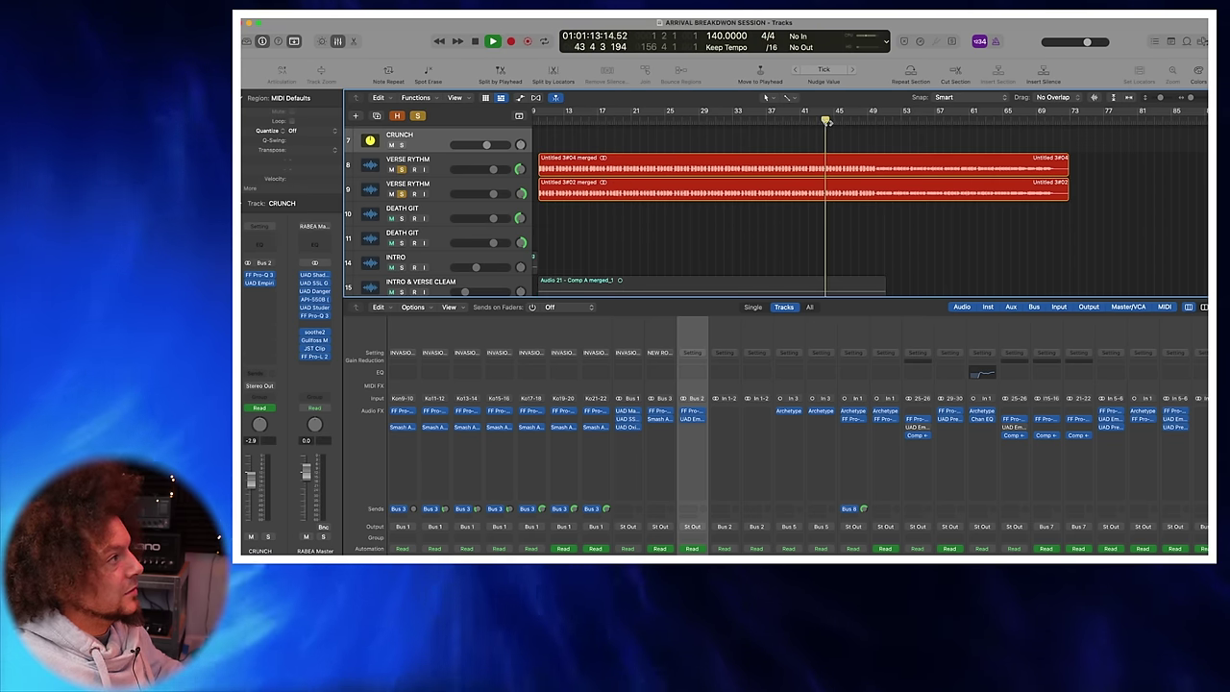
pyautogui.click(889, 123)
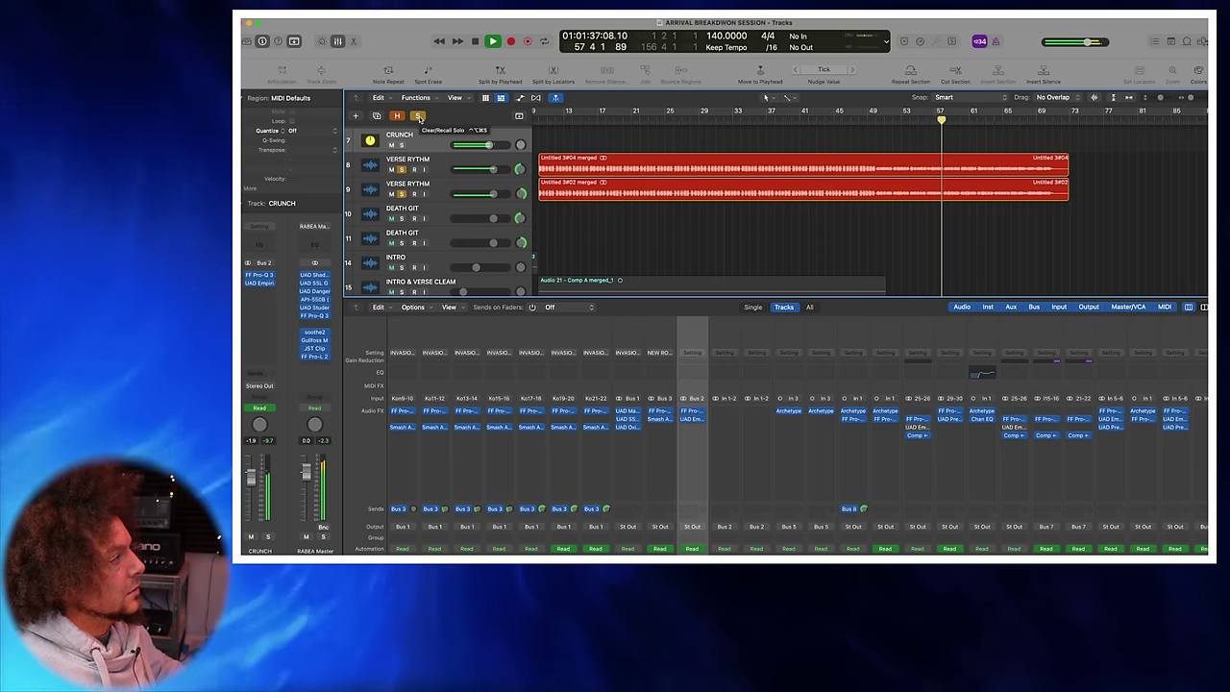
pyautogui.press('space')
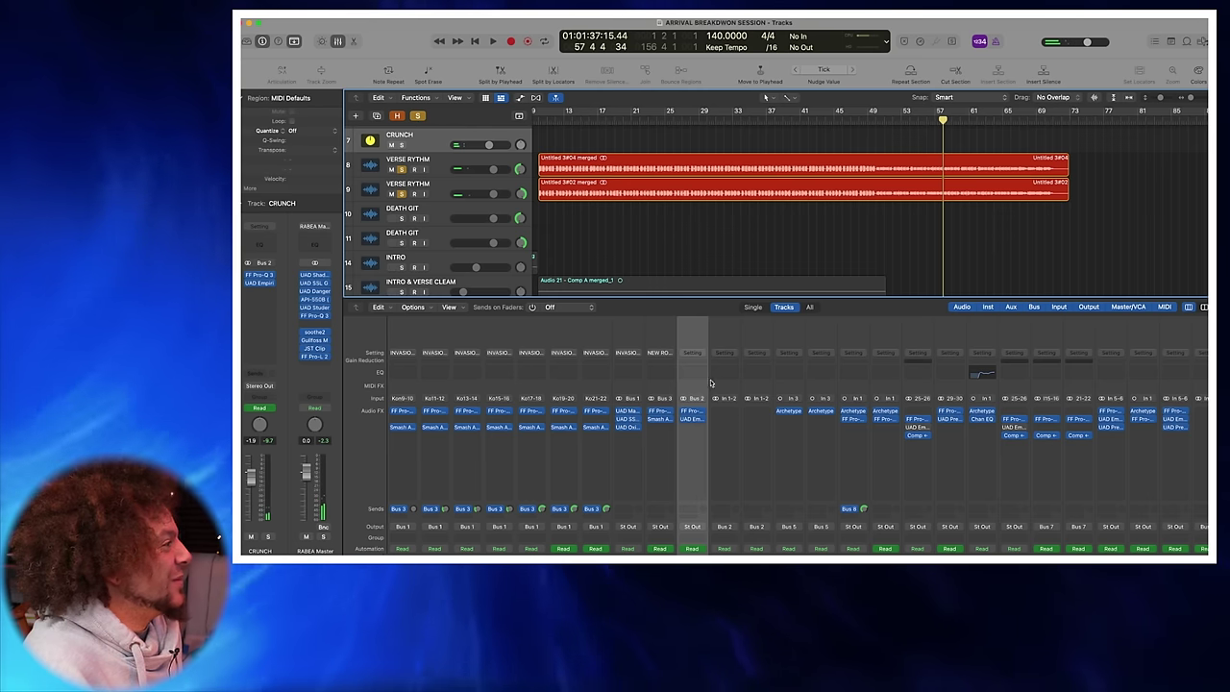
# Step: Clear the solo, select both VERSE RYTHM channels, and review their Bus 2 outputs and panning in the mixer
pyautogui.scroll(-5, 697, 361)
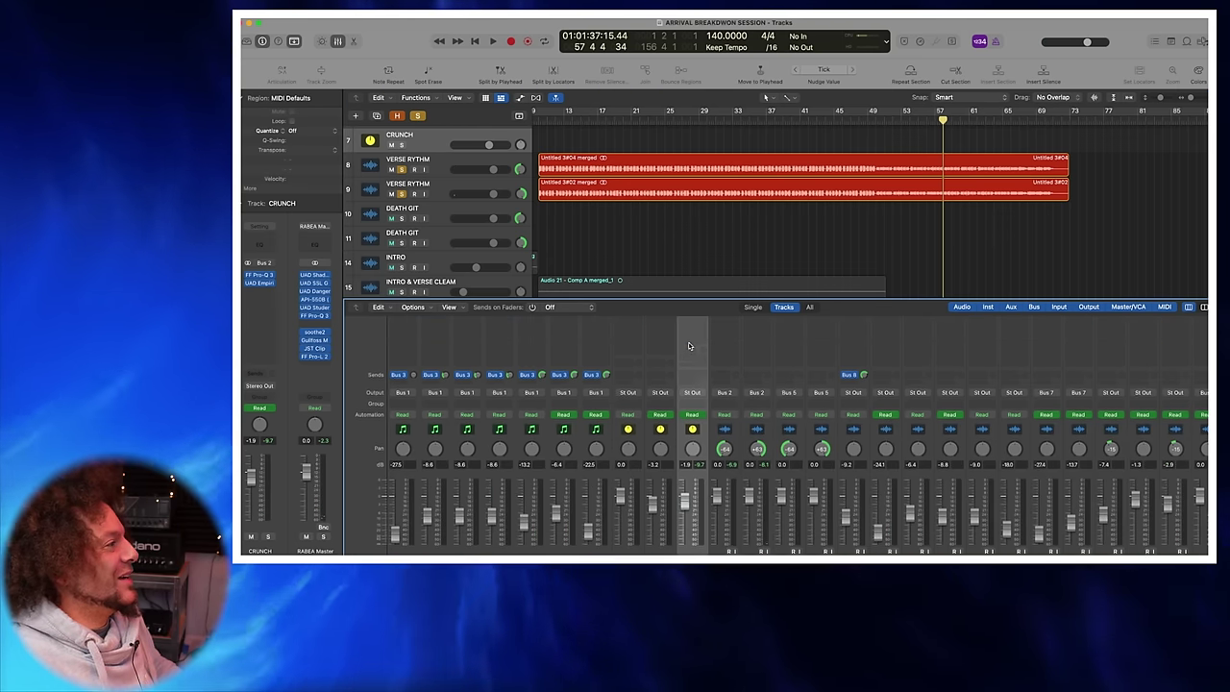
pyautogui.scroll(5, 689, 365)
pyautogui.scroll(-5, 677, 380)
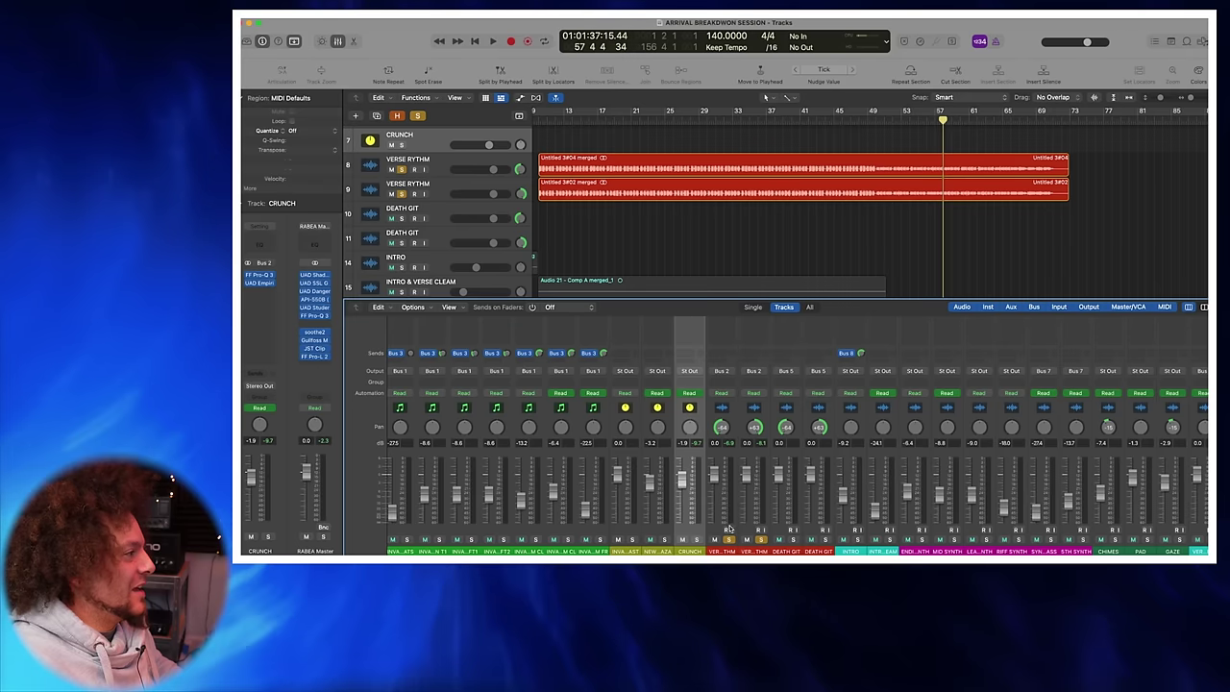
pyautogui.click(760, 545)
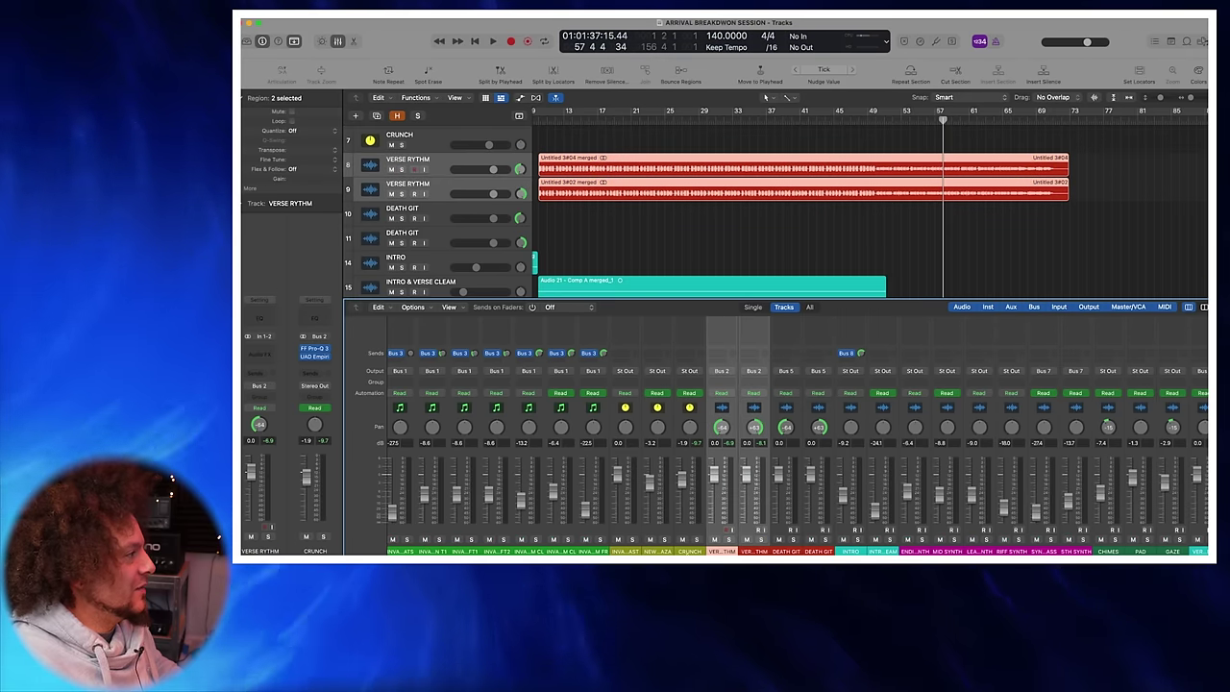
# Step: Select the CRUNCH bus and open its UAD Empirical Labs FATSO Jr to examine the settings
pyautogui.click(691, 527)
pyautogui.scroll(5, 679, 500)
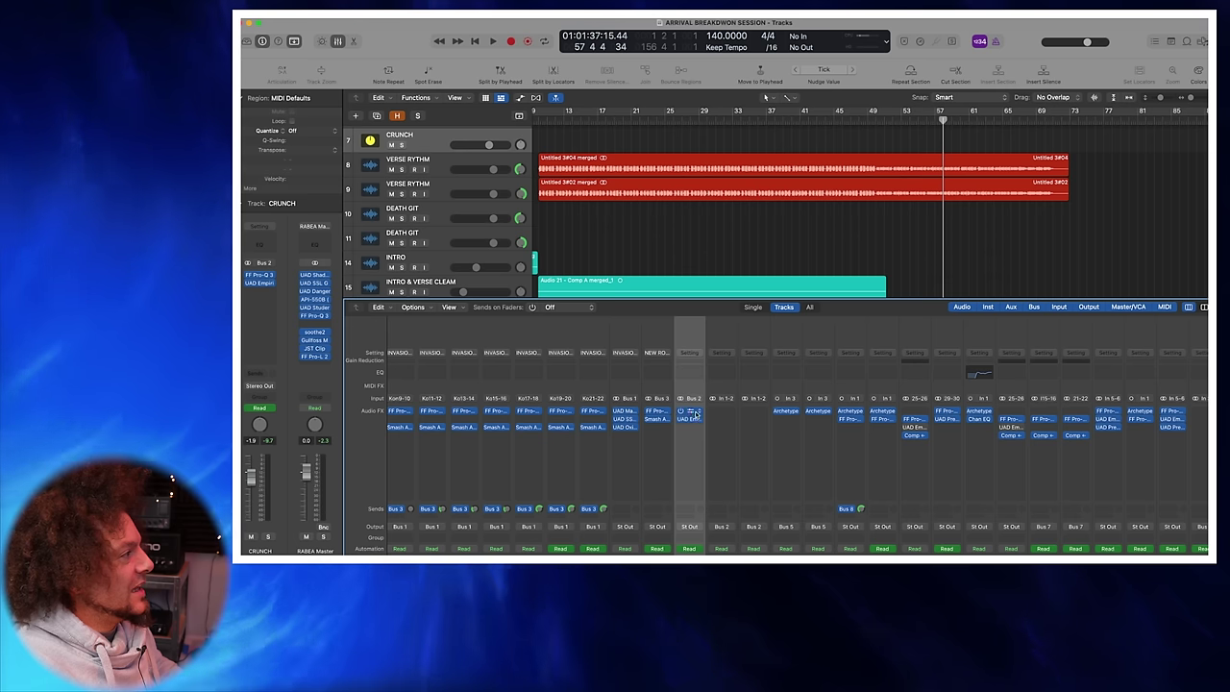
pyautogui.click(691, 420)
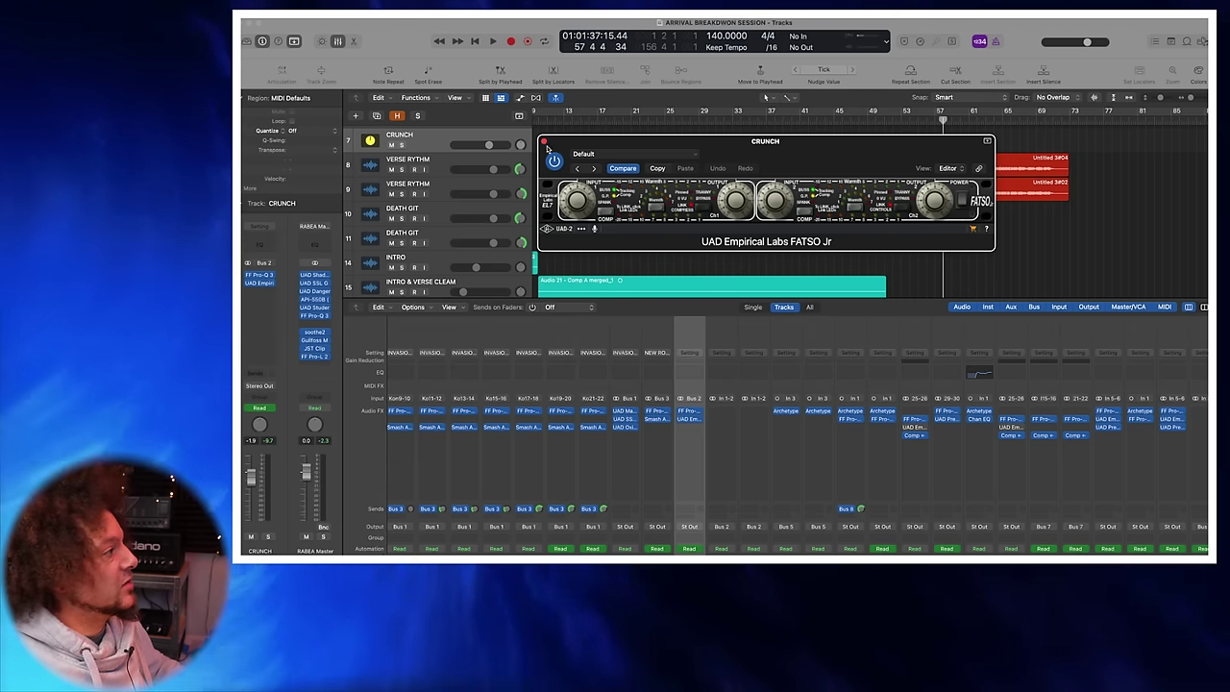
# Step: Solo the CRUNCH bus and briefly play the section near bar 52 with the FATSO Jr window open
pyautogui.scroll(-5, 665, 438)
pyautogui.press('s')
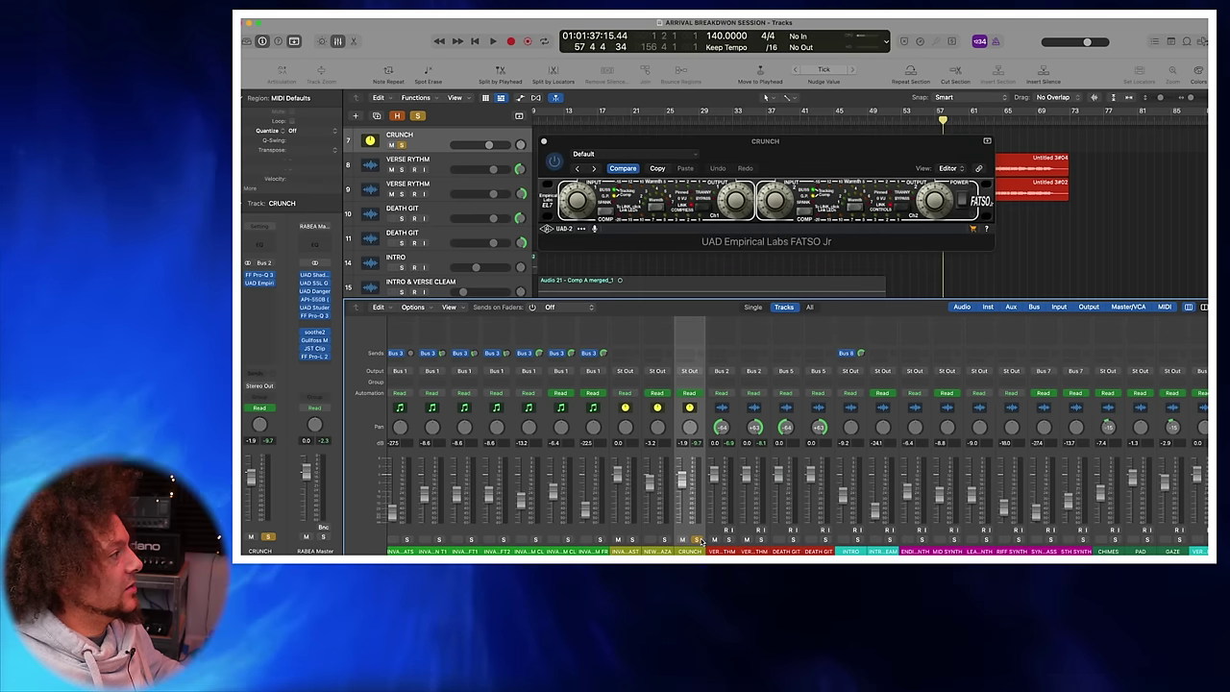
pyautogui.press('space')
pyautogui.scroll(5, 675, 394)
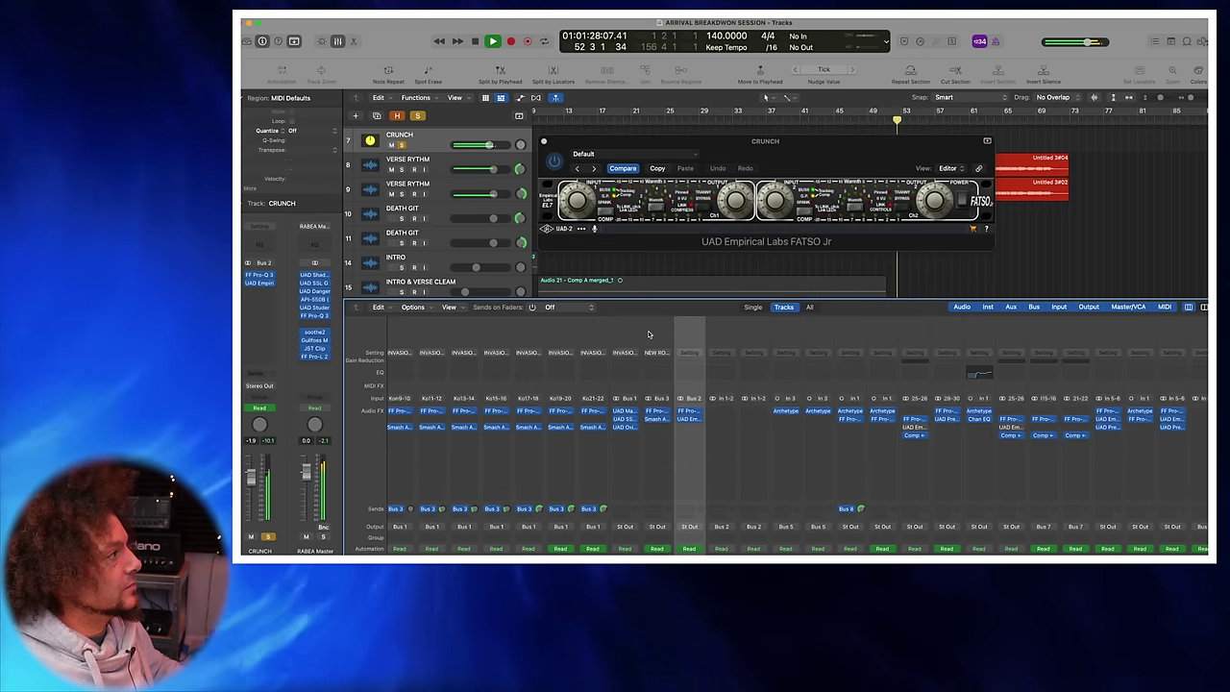
pyautogui.press('space')
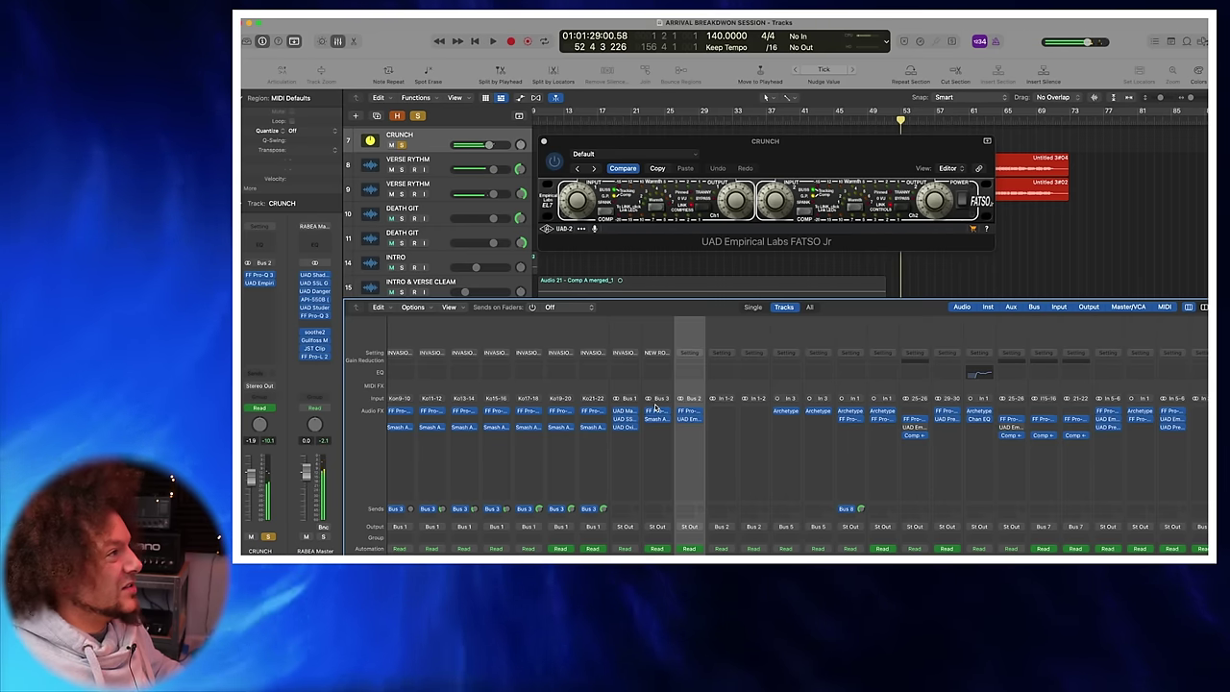
# Step: Play the soloed CRUNCH bus from about bar 39 and bypass its FATSO Jr to compare the sound
pyautogui.moveTo(673, 141); pyautogui.dragTo(807, 230)
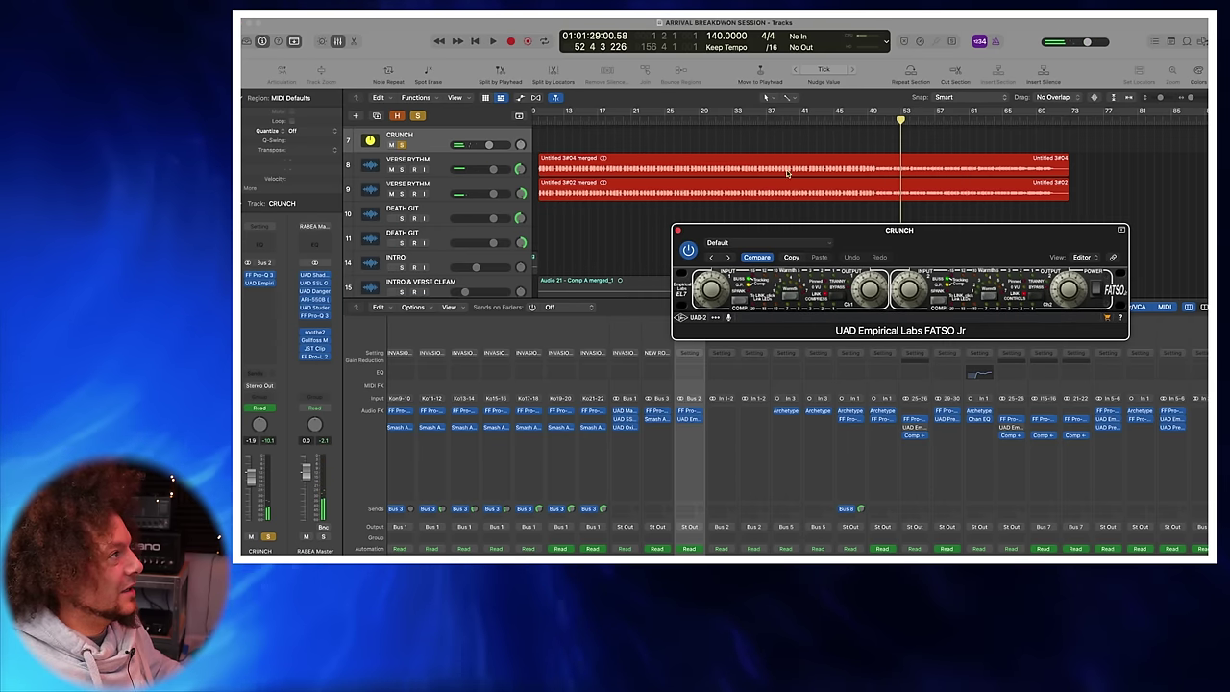
pyautogui.click(783, 128)
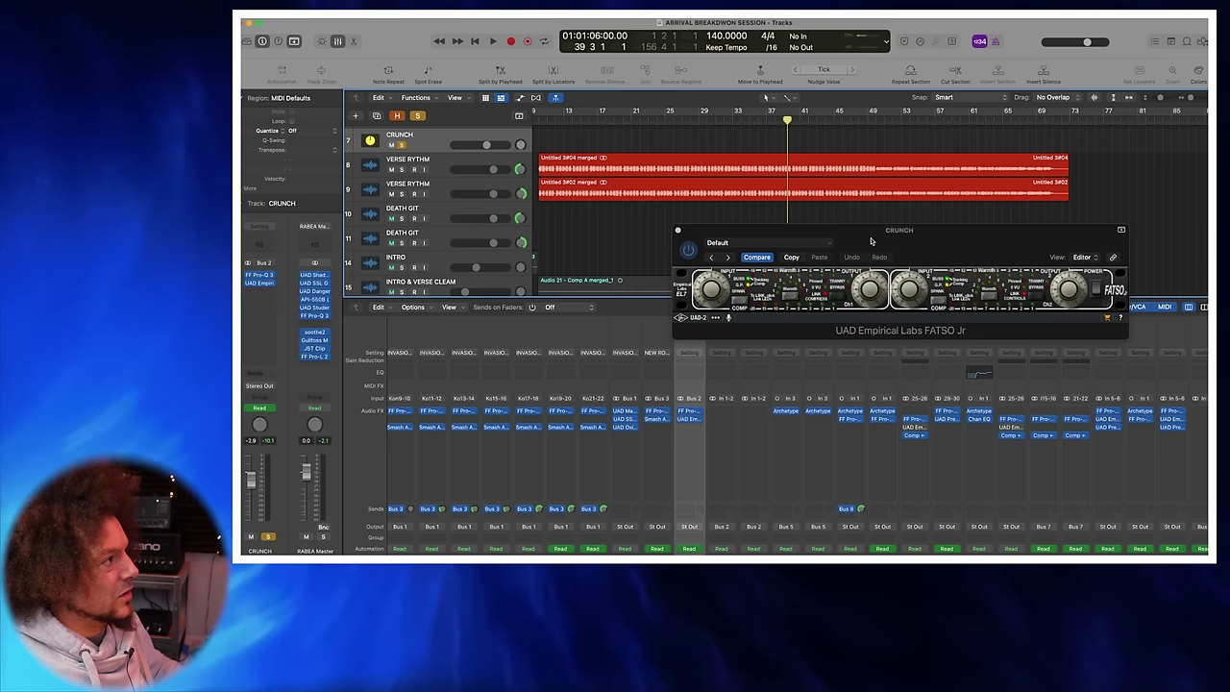
pyautogui.press('space')
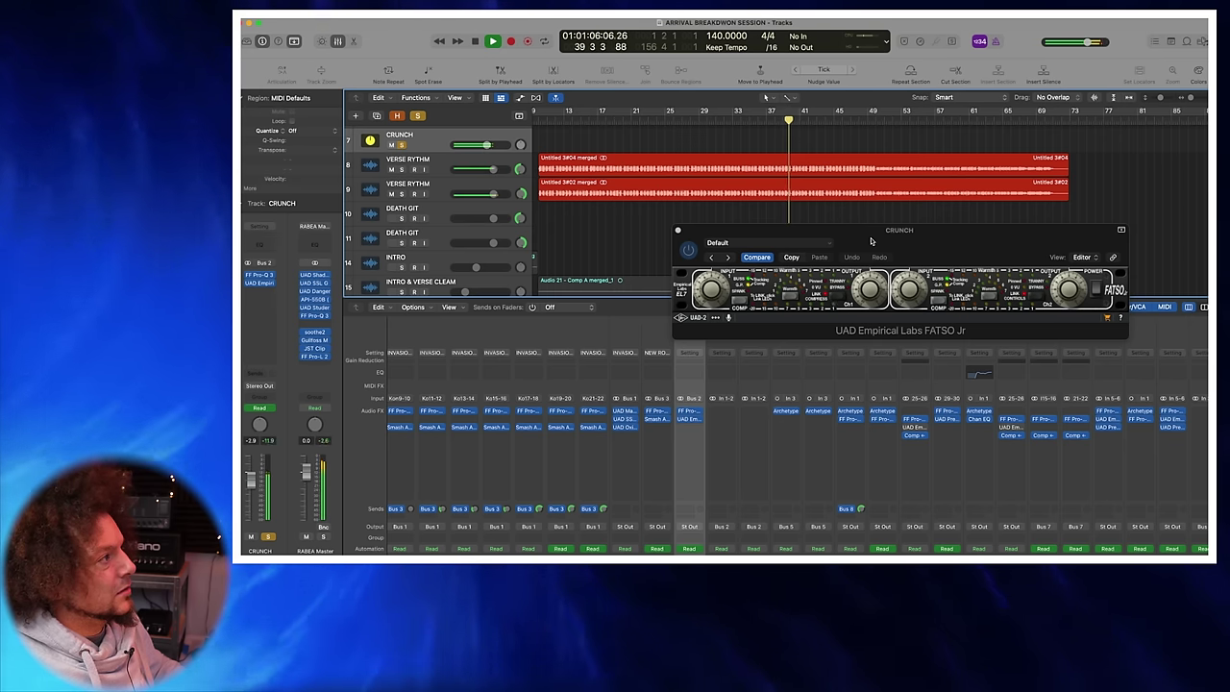
pyautogui.click(685, 251)
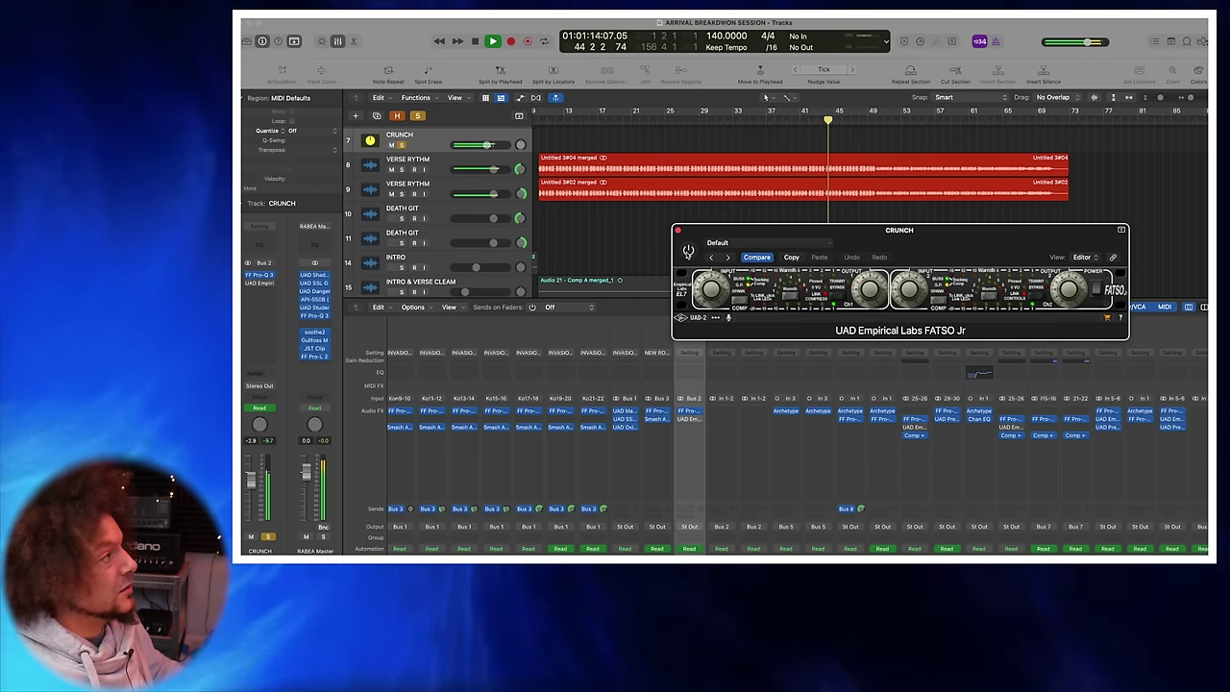
# Step: Clear the solo, play the full mix from about bar 19, re-enable the FATSO Jr, stop playback and close the plug-in
pyautogui.click(509, 219)
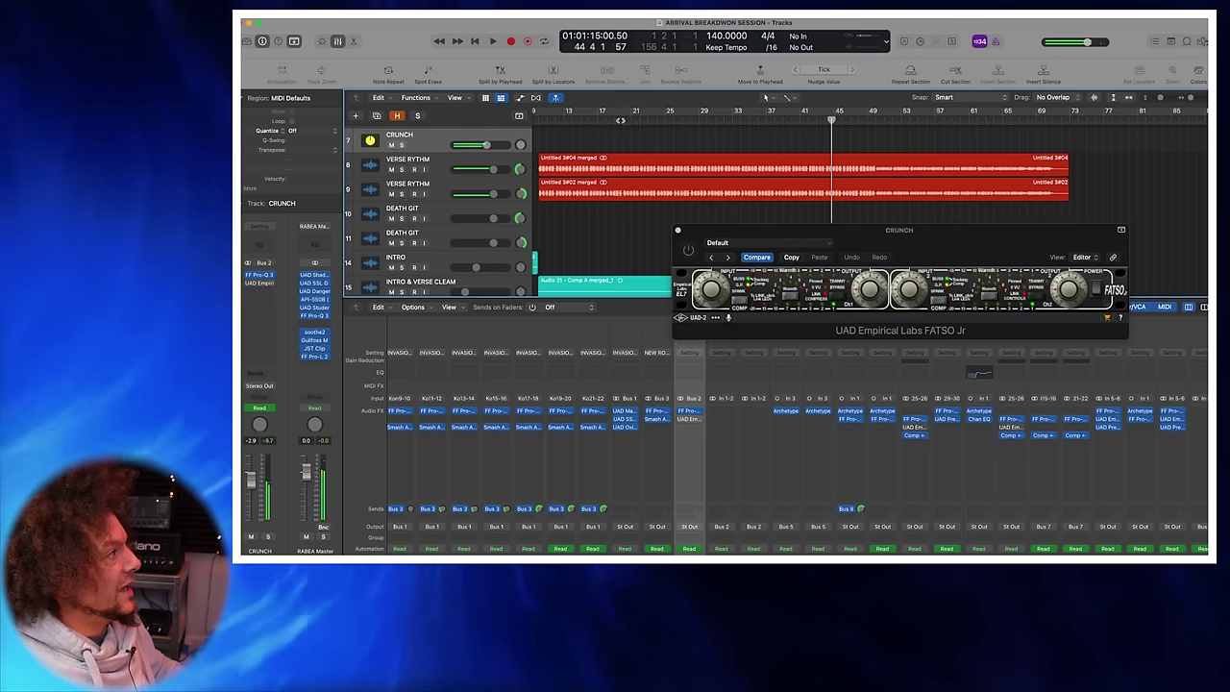
pyautogui.press('space')
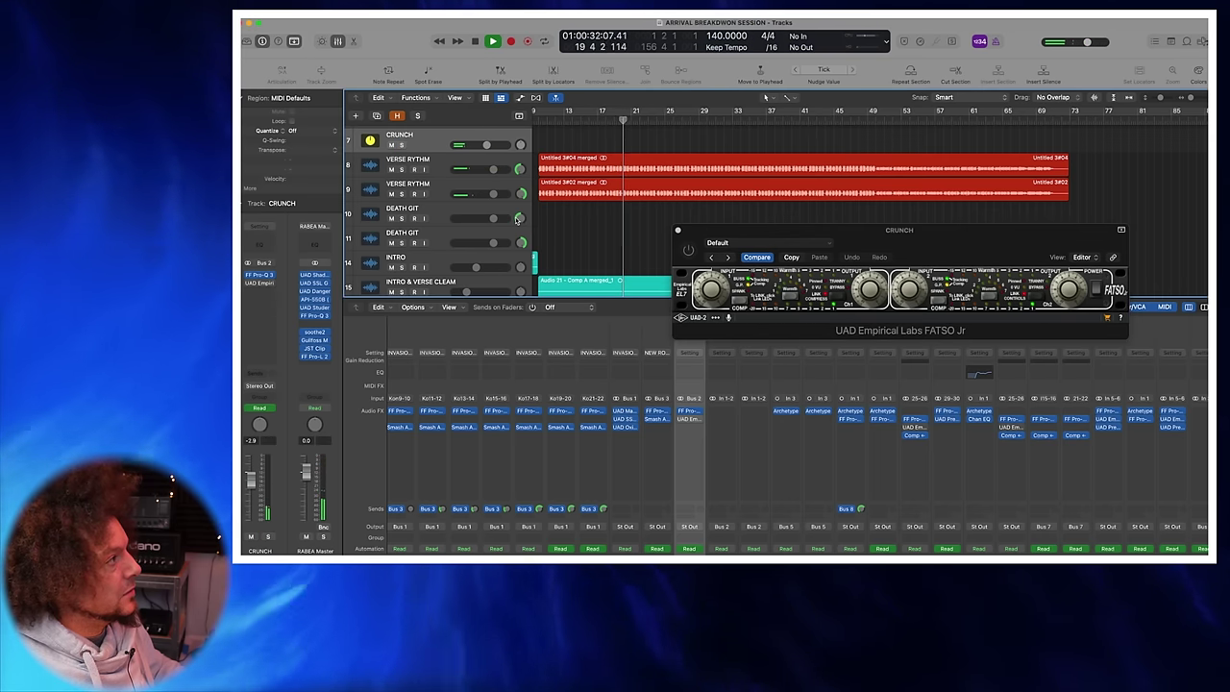
pyautogui.press('space')
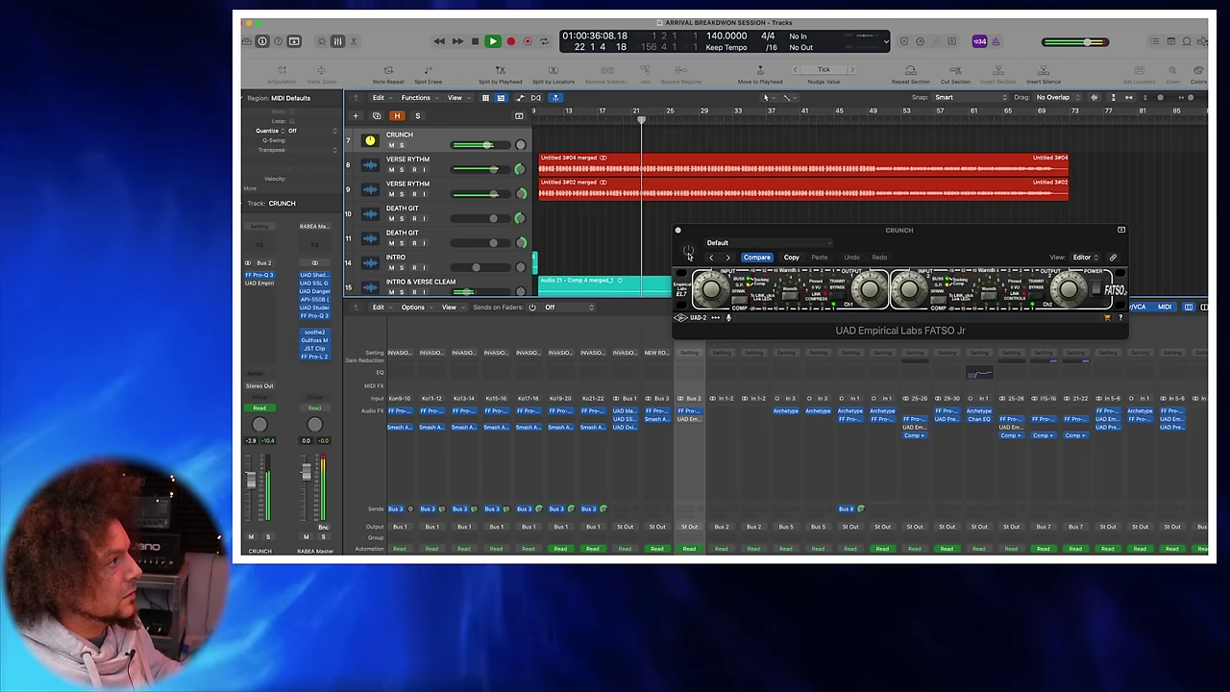
pyautogui.click(689, 252)
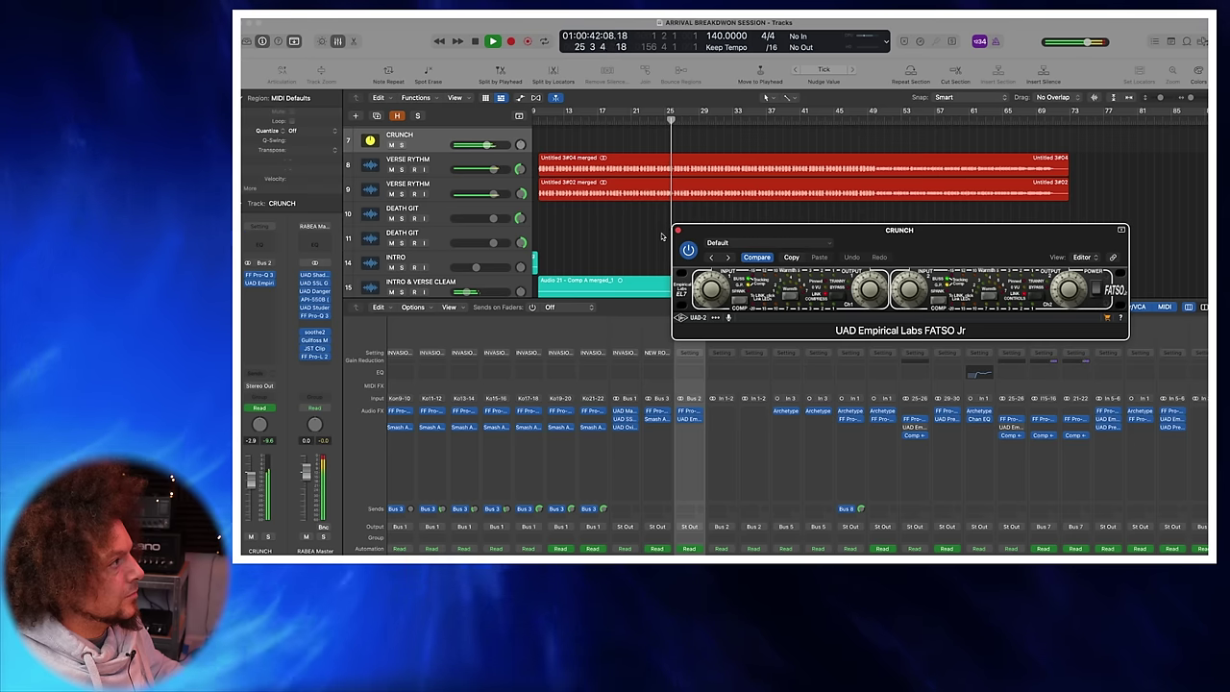
pyautogui.press('space')
pyautogui.click(678, 231)
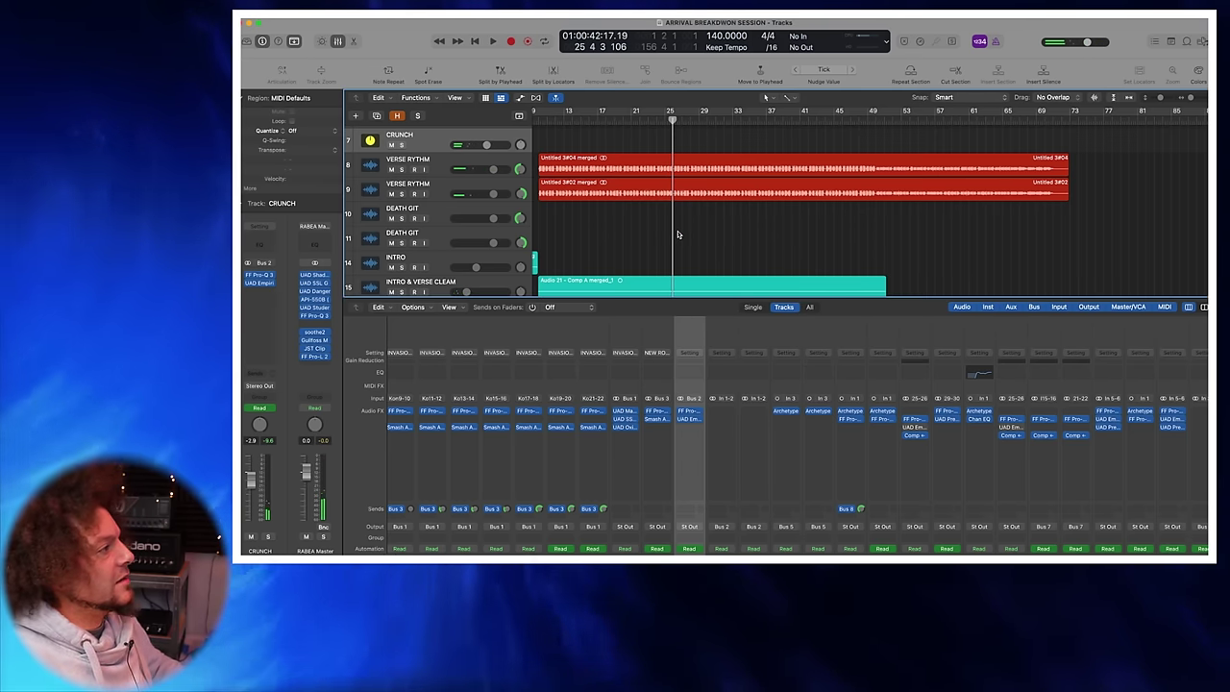
# Step: Bring the whole song timeline into view and select the upper DEATH GIT track
pyautogui.scroll(2, 678, 233)
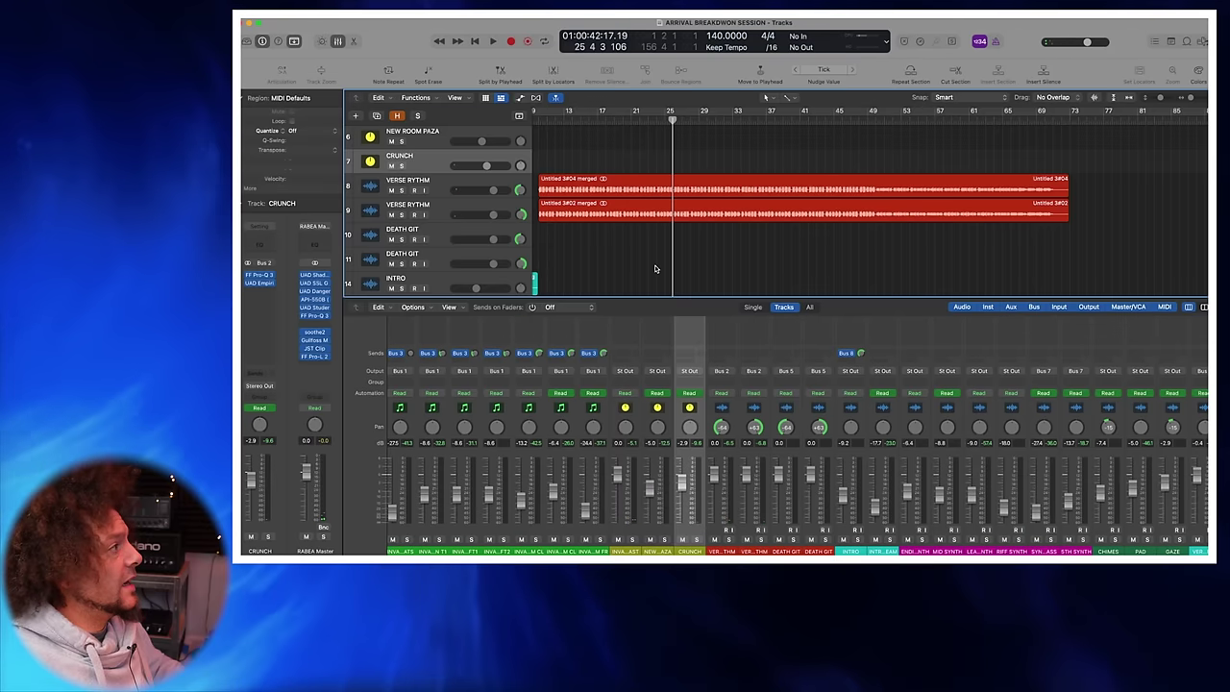
pyautogui.hscroll(-3, 644, 250)
pyautogui.scroll(-3, 632, 204)
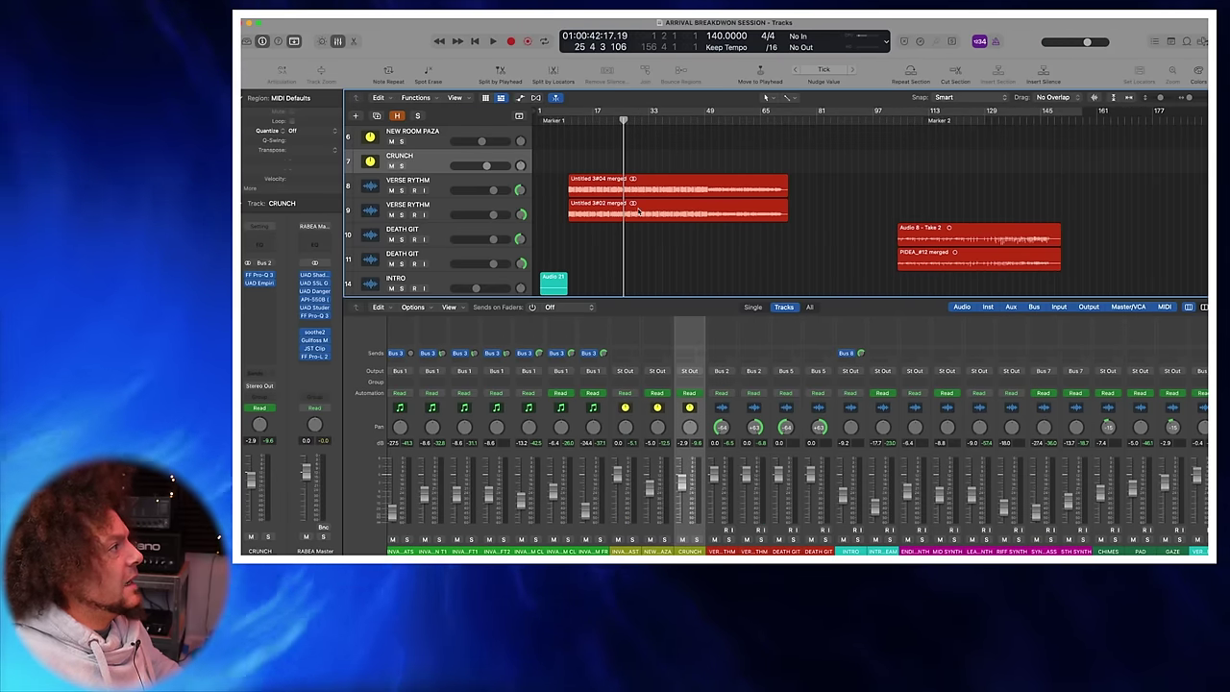
pyautogui.scroll(-5, 635, 209)
pyautogui.scroll(4, 615, 214)
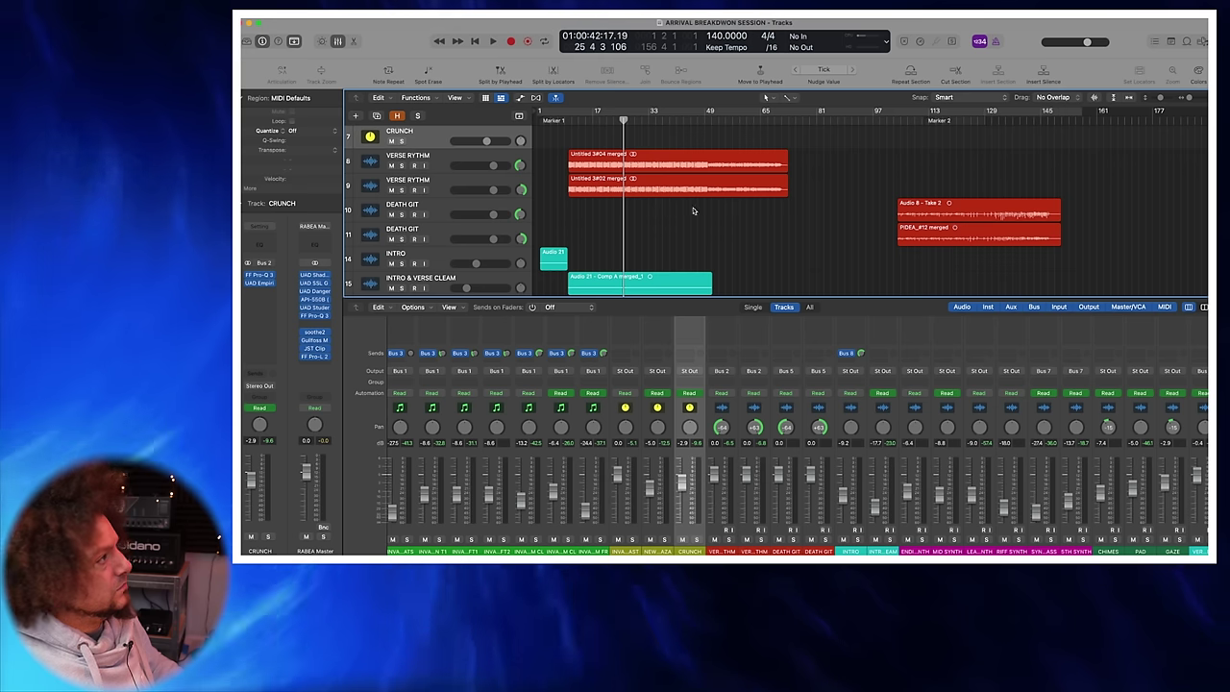
pyautogui.click(440, 213)
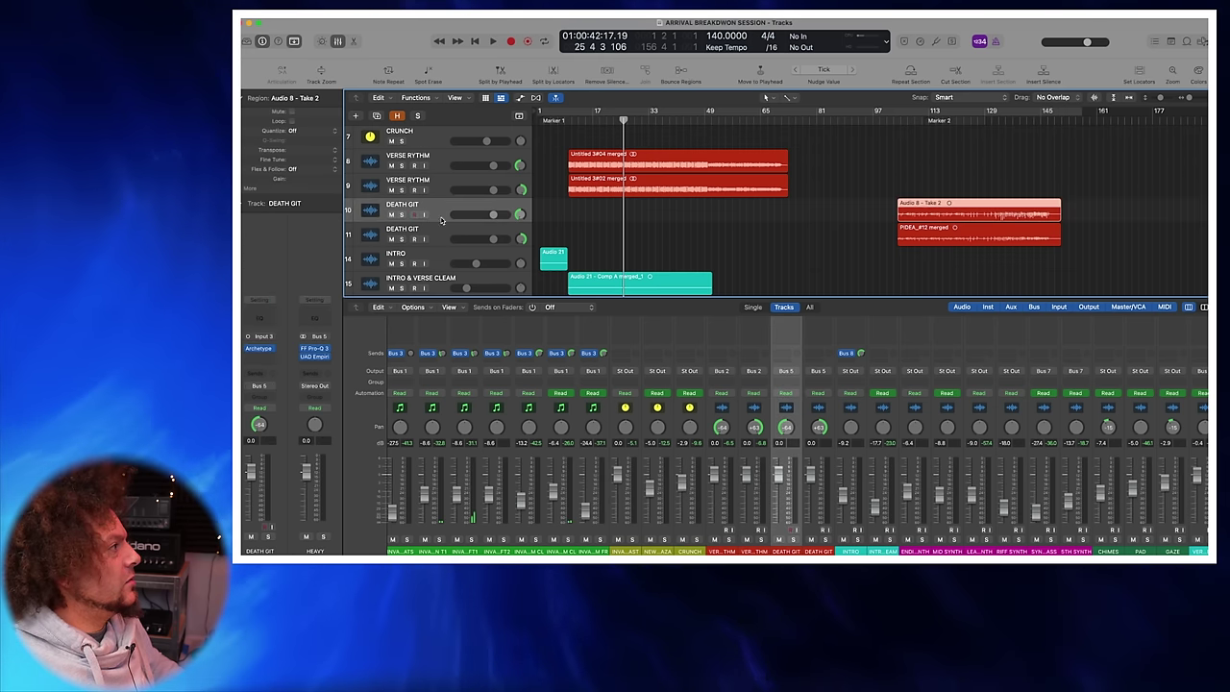
# Step: Hide the mixer and look over the synth, lead and bass tracks in the full arrangement
pyautogui.scroll(-7, 444, 217)
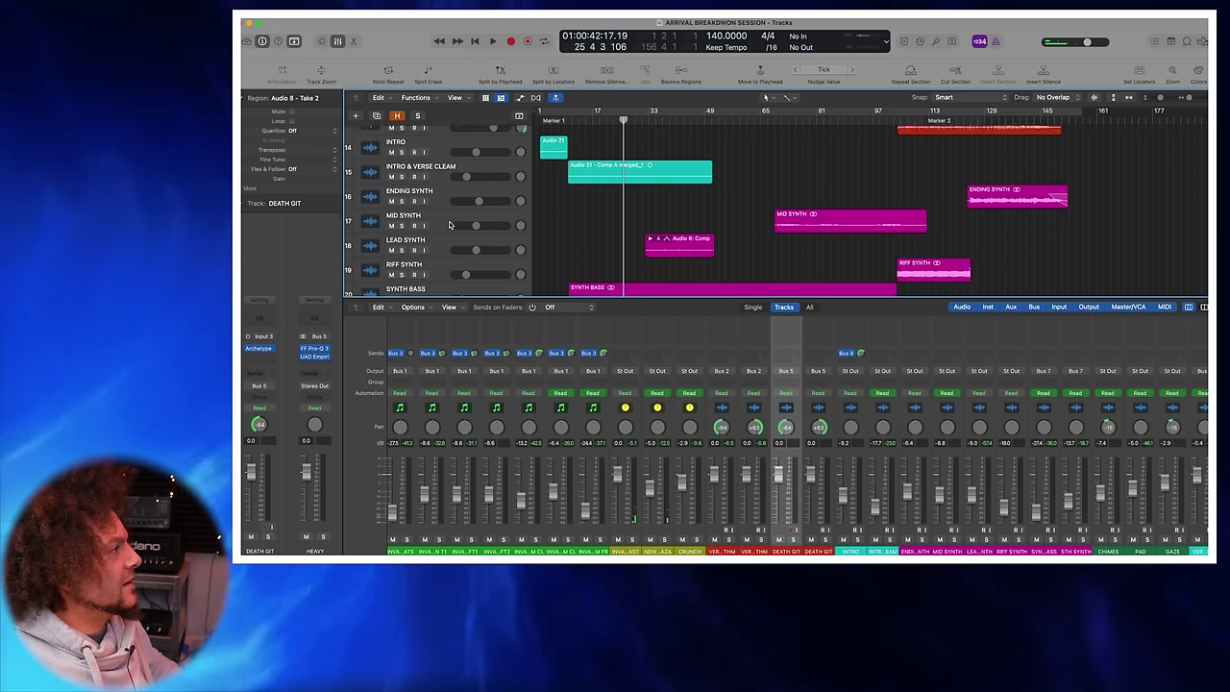
pyautogui.scroll(3, 449, 224)
pyautogui.click(337, 41)
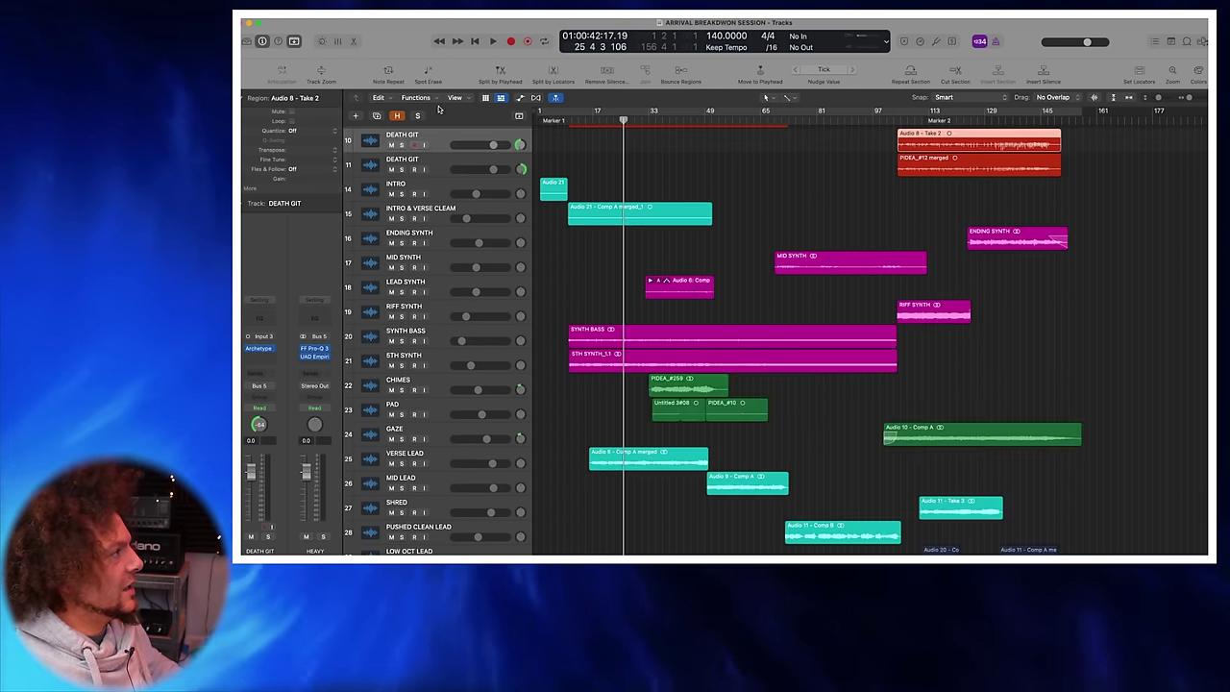
pyautogui.scroll(-7, 550, 237)
pyautogui.scroll(12, 551, 236)
pyautogui.scroll(-12, 551, 236)
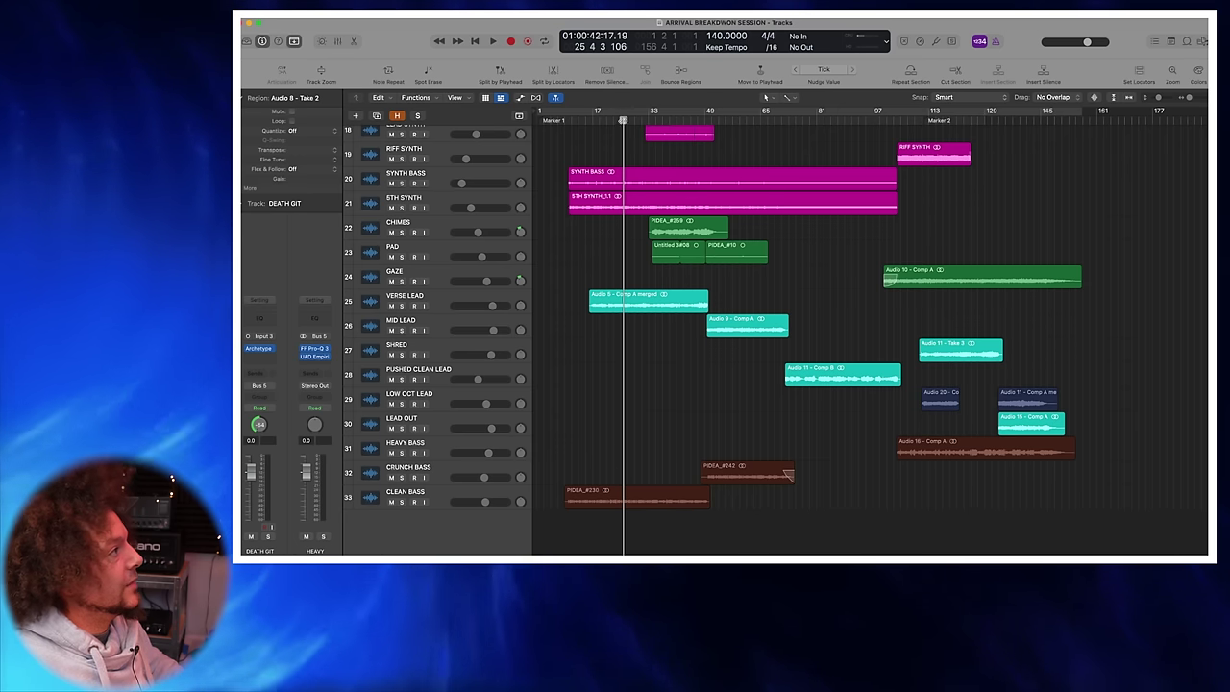
# Step: Solo the CLEAN BASS track and play it from bar 22
pyautogui.moveTo(623, 120); pyautogui.dragTo(610, 120)
pyautogui.scroll(10, 591, 192)
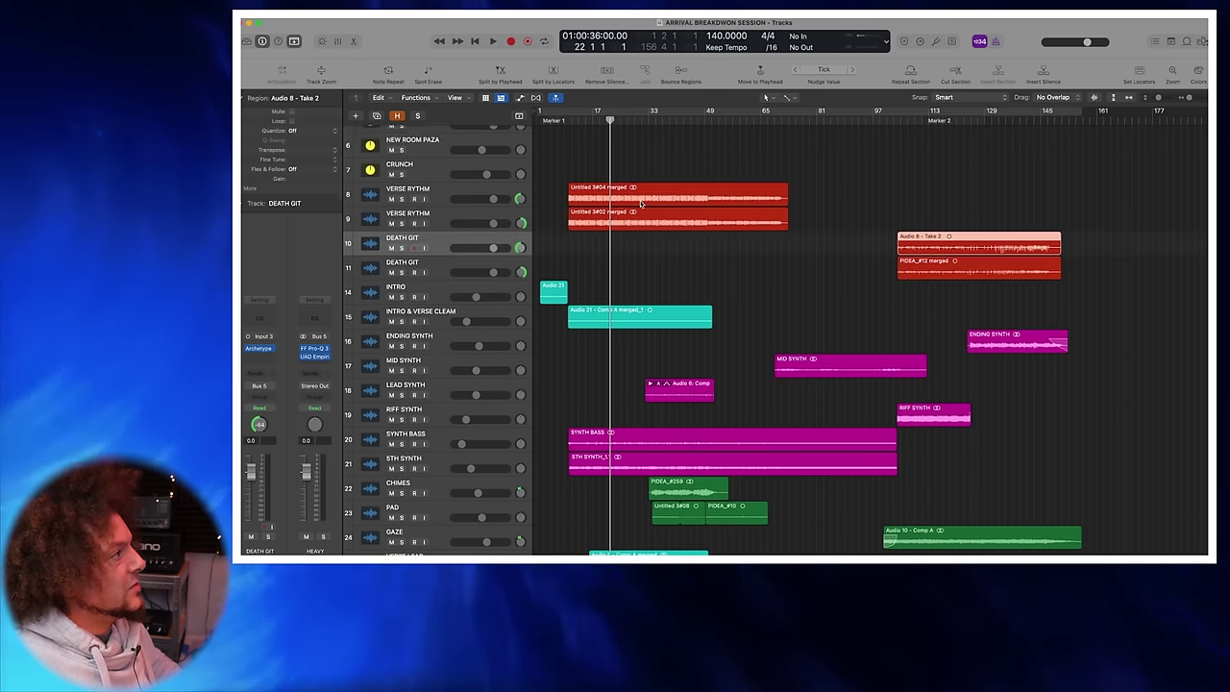
pyautogui.scroll(-10, 604, 234)
pyautogui.scroll(2, 604, 234)
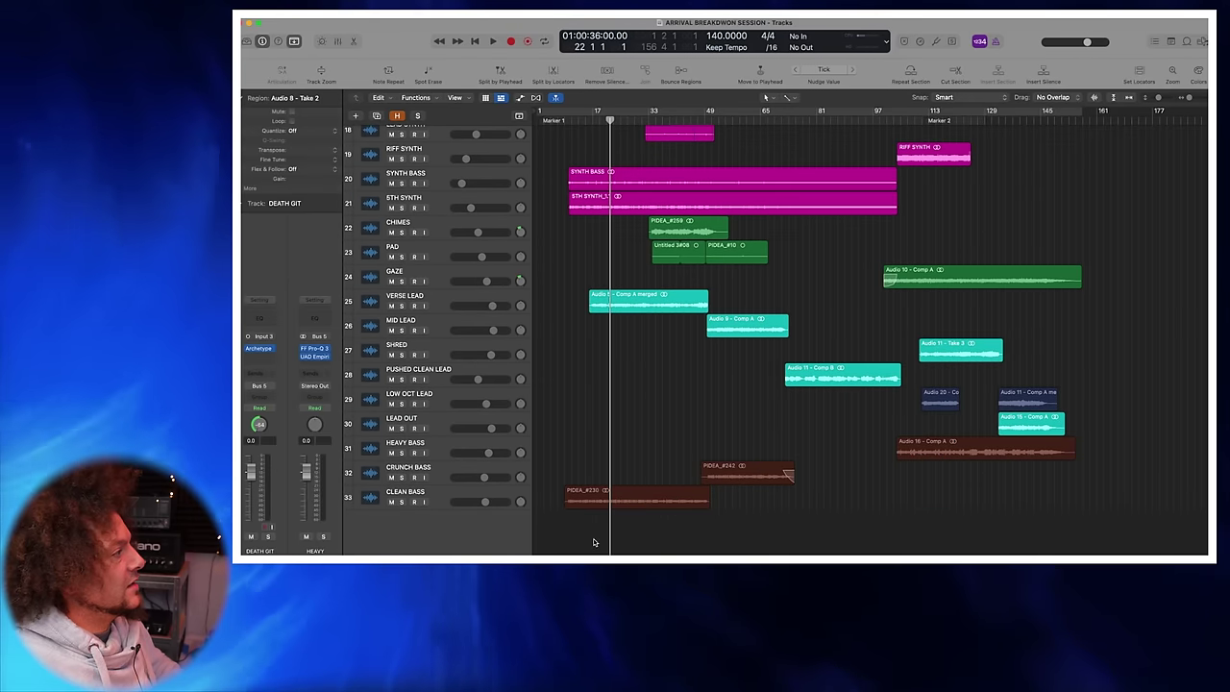
pyautogui.click(401, 502)
pyautogui.press('space')
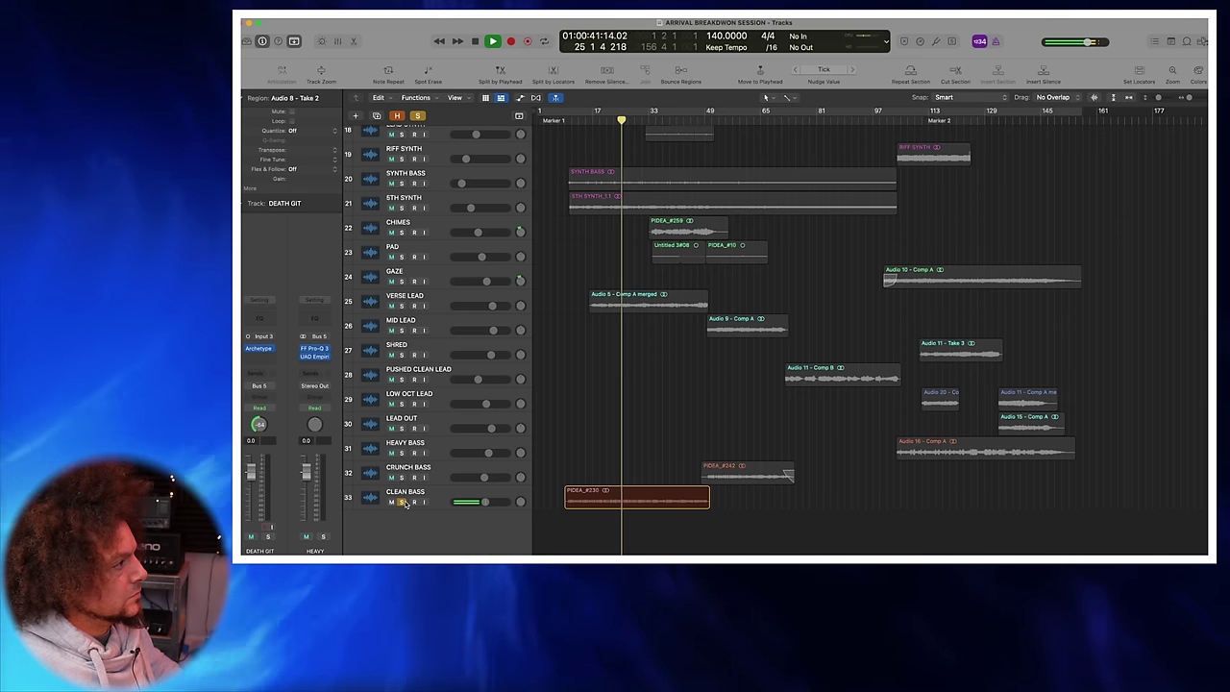
pyautogui.press('space')
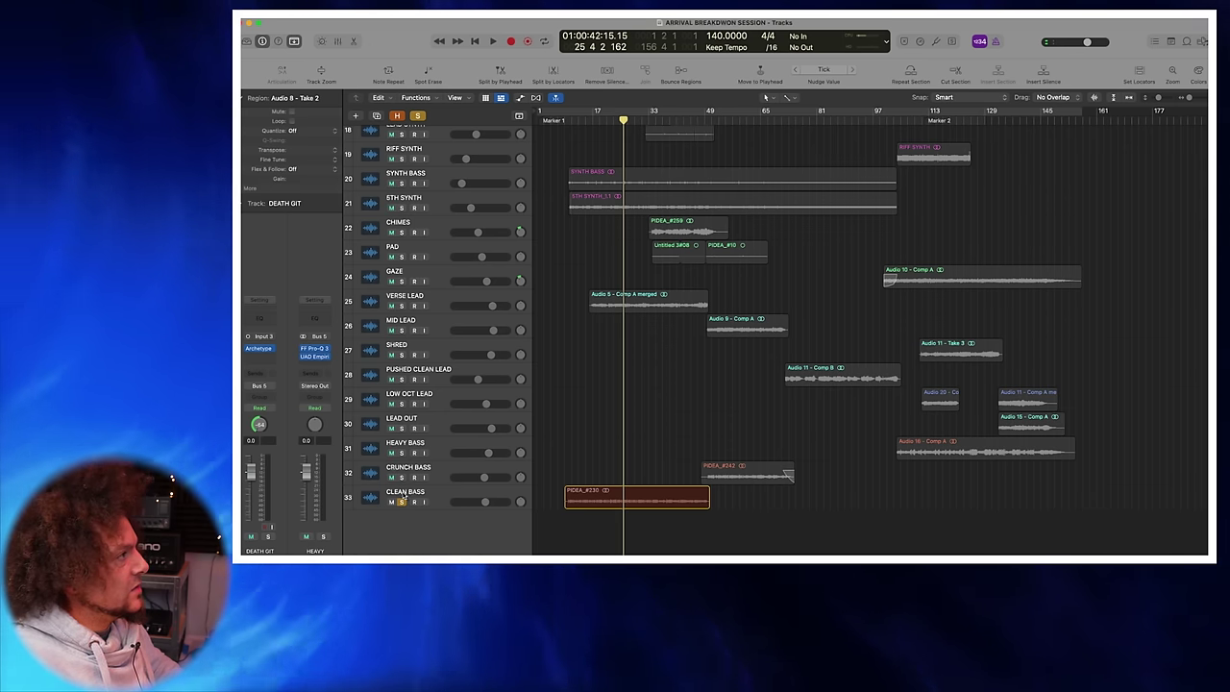
# Step: Solo SYNTH BASS alongside CLEAN BASS, play both from about bar 21, and unsolo CLEAN BASS to hear the synth alone
pyautogui.scroll(5, 423, 432)
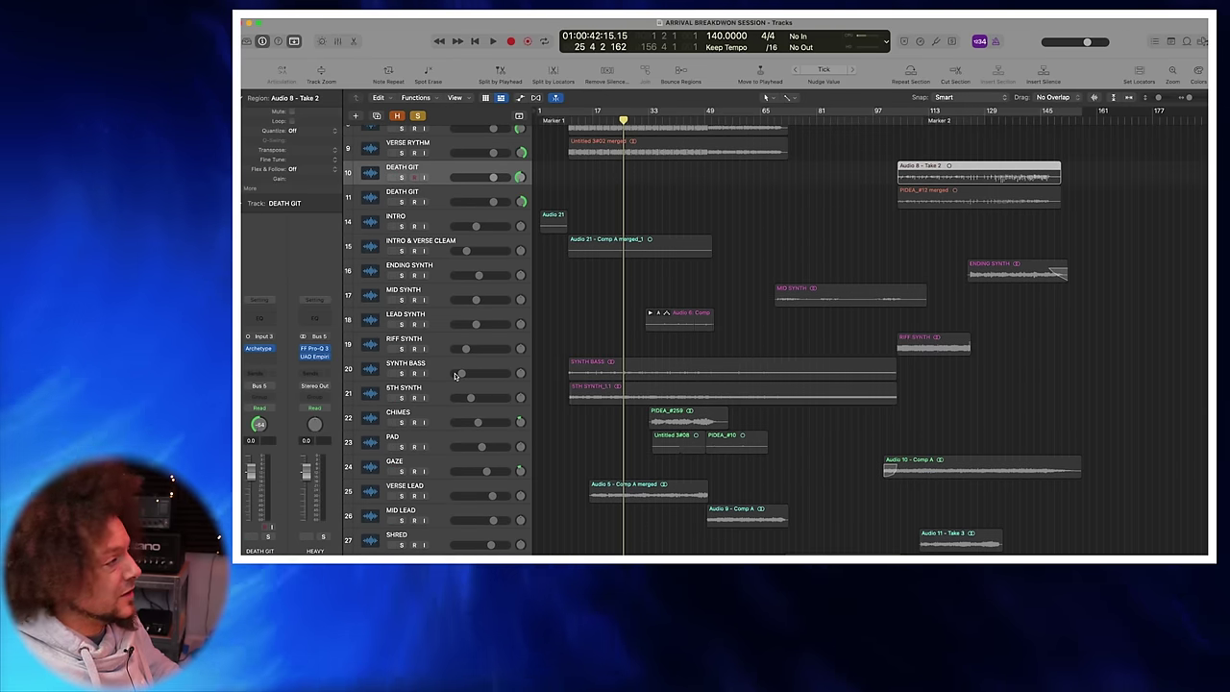
pyautogui.click(404, 375)
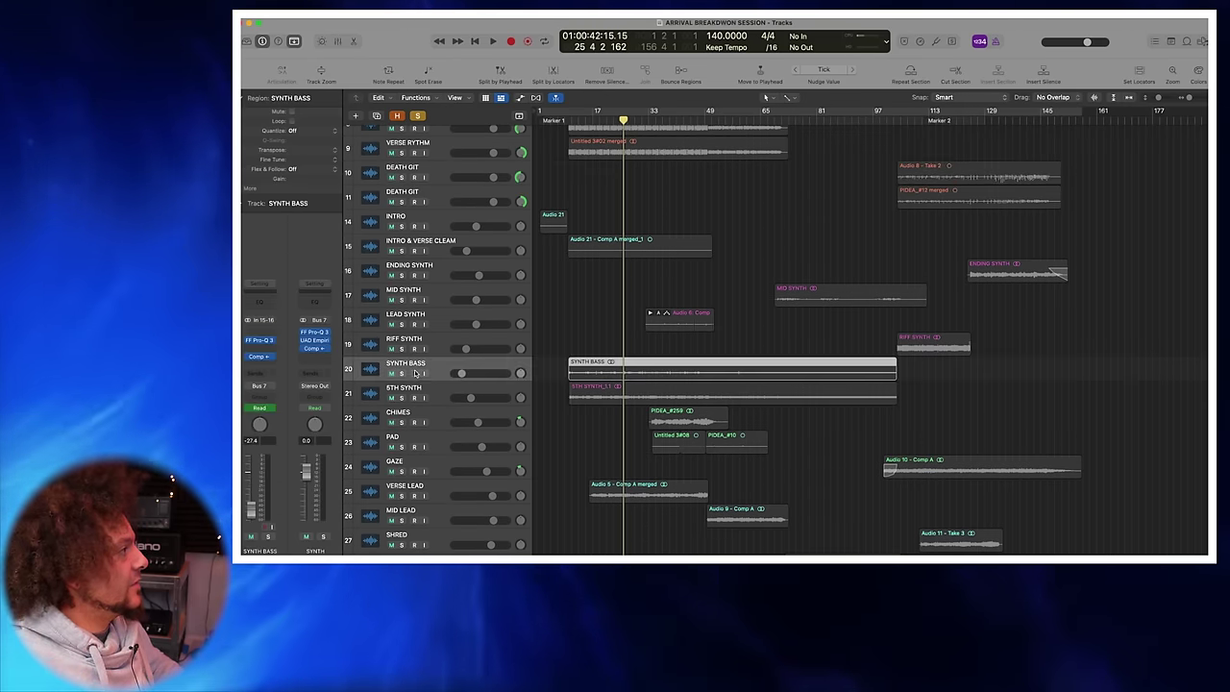
pyautogui.click(403, 373)
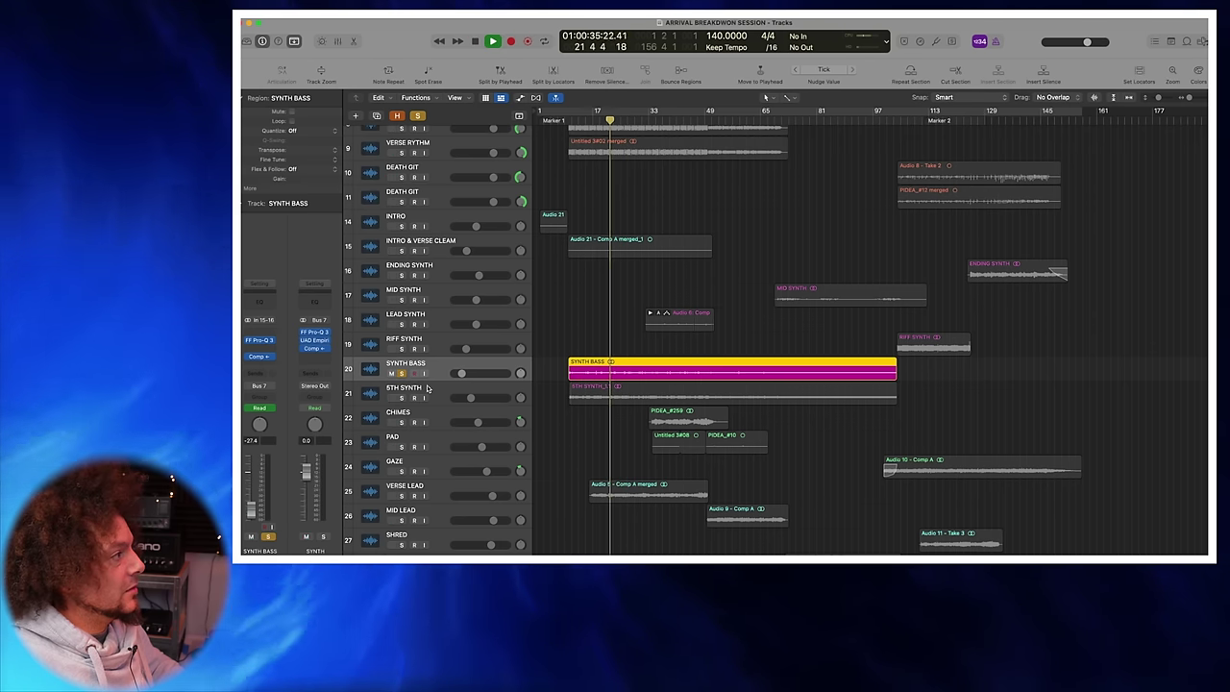
pyautogui.scroll(-5, 427, 388)
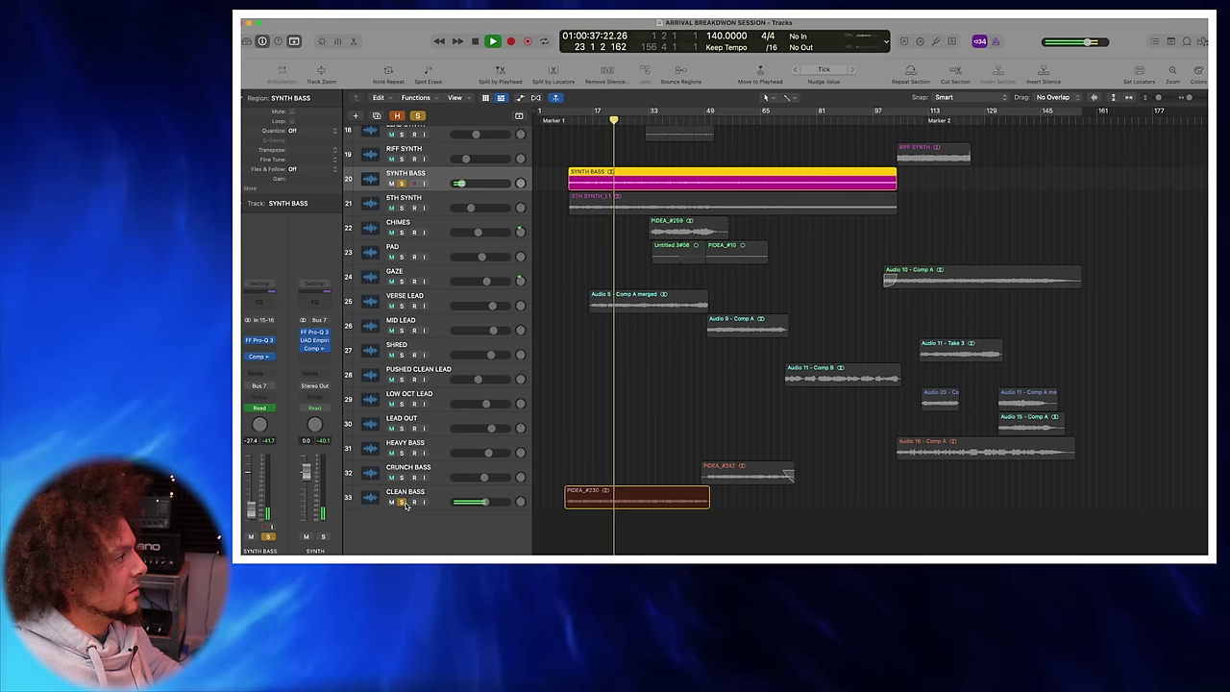
pyautogui.click(402, 502)
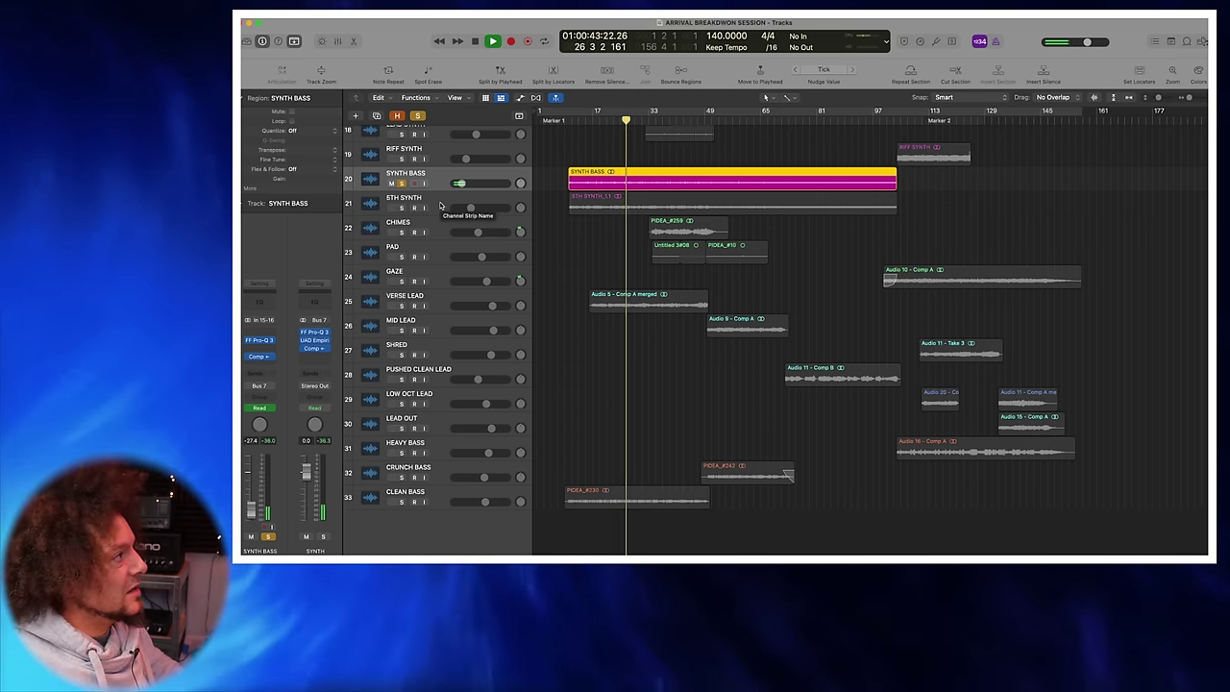
# Step: Add 5TH SYNTH and CLEAN BASS to the solo during playback, and clear all solos to hear the layers in the full mix
pyautogui.click(402, 207)
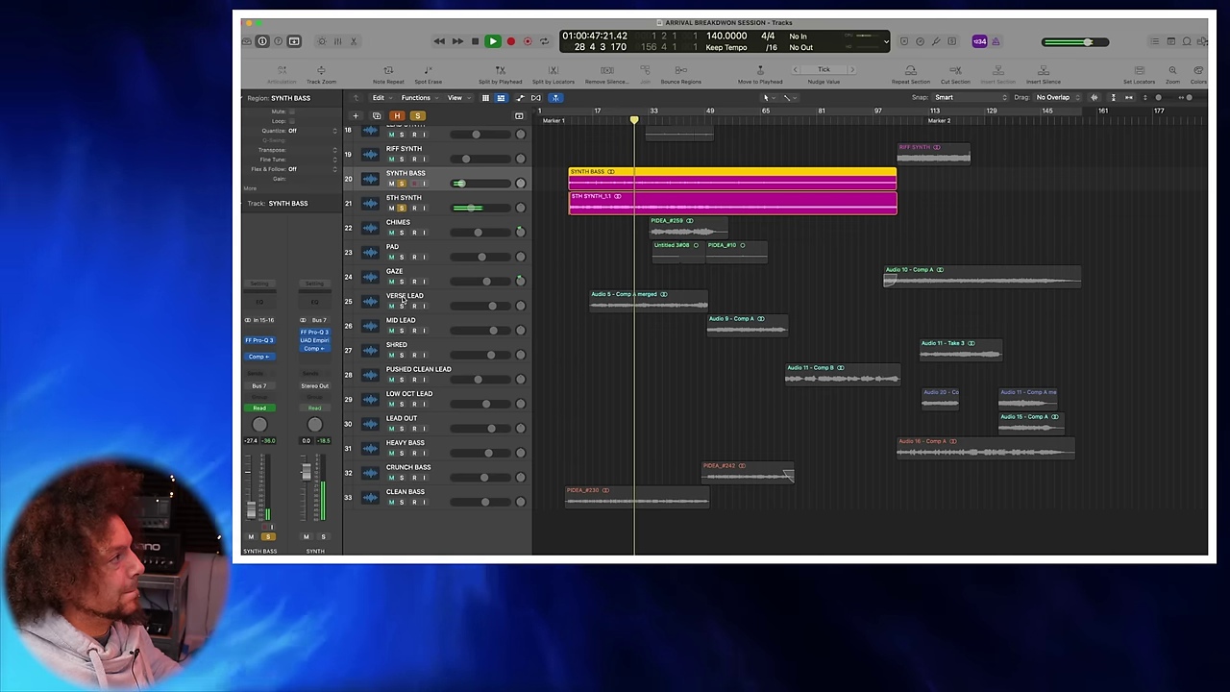
pyautogui.click(401, 502)
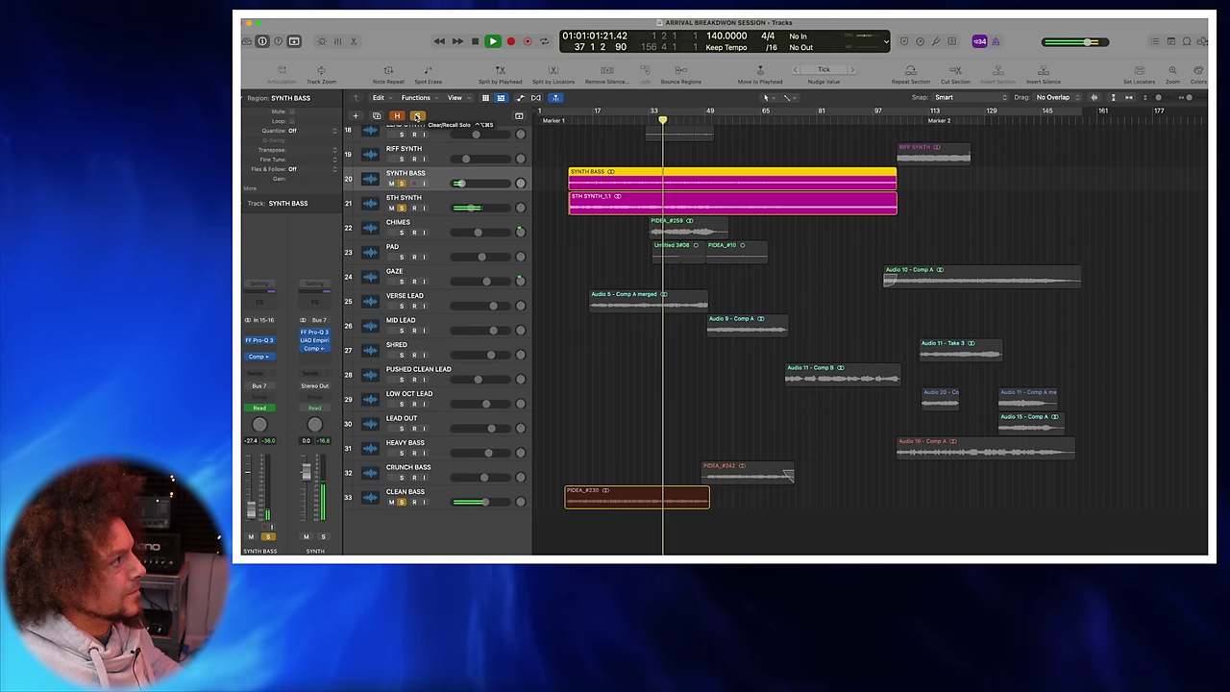
pyautogui.click(417, 115)
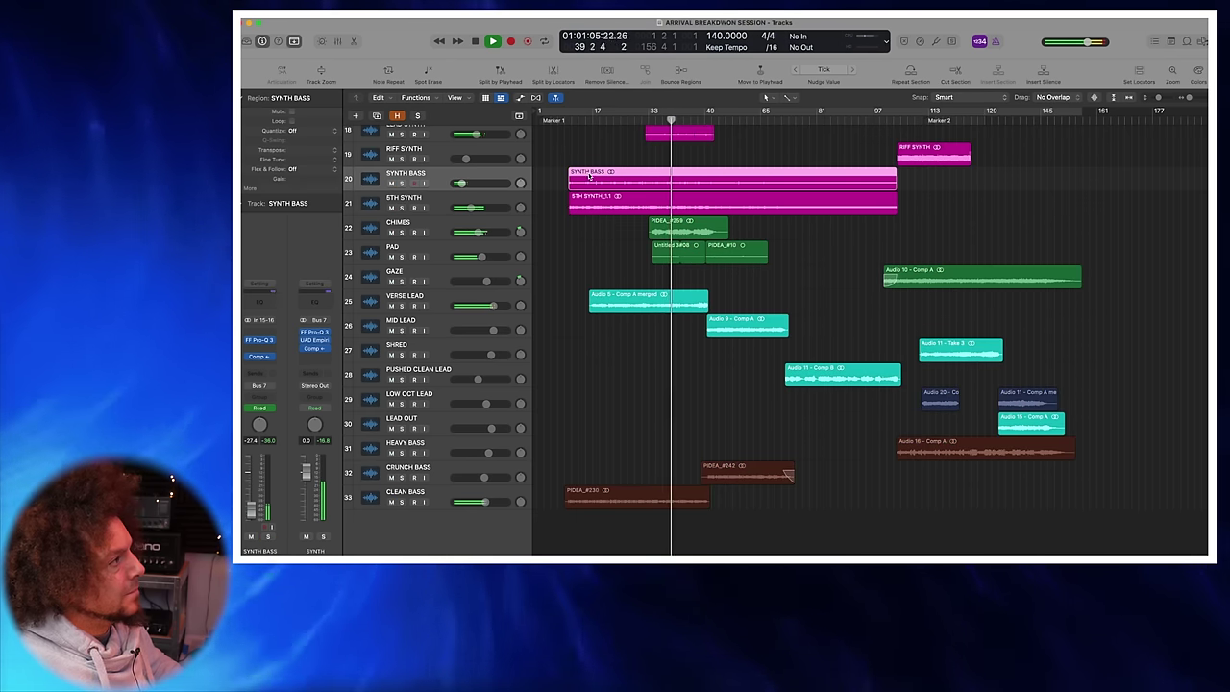
pyautogui.scroll(5, 583, 185)
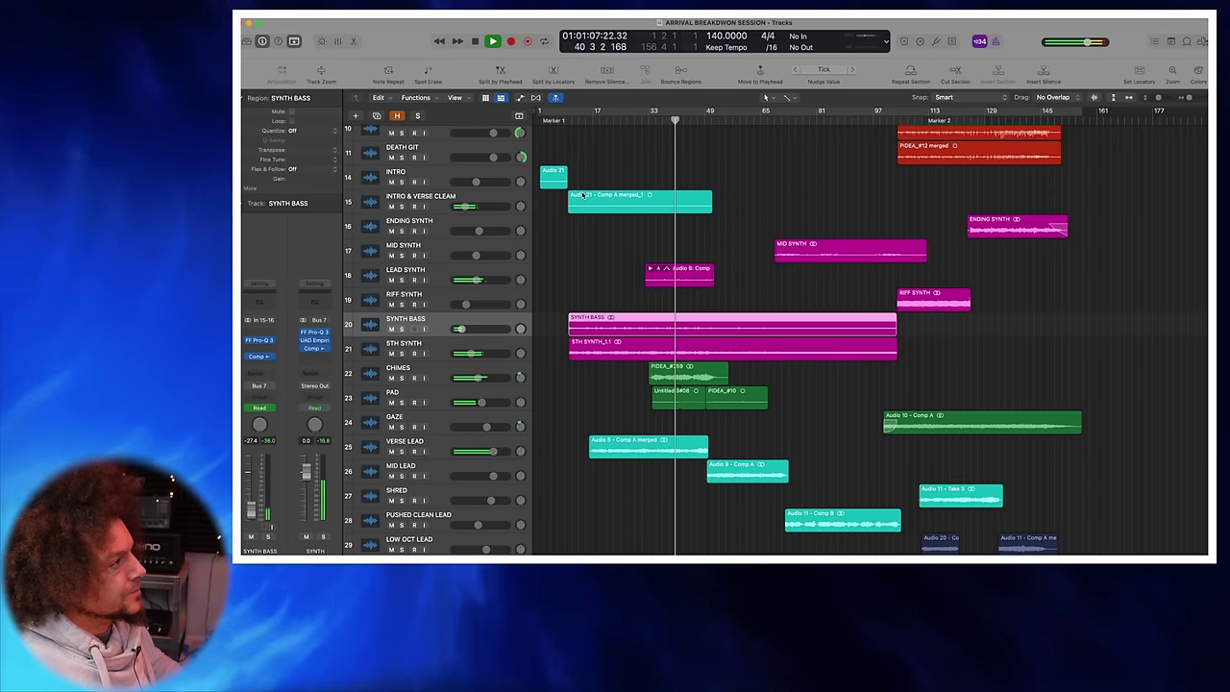
pyautogui.scroll(-6, 564, 223)
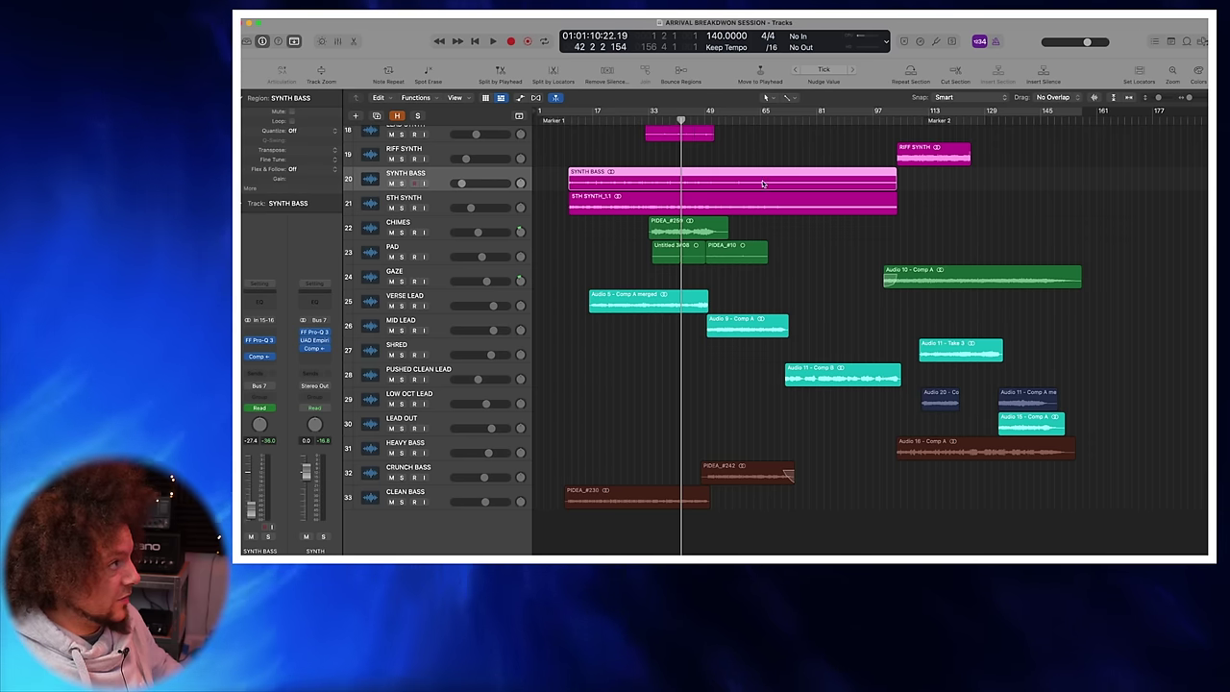
# Step: Play the section from about bar 53 and solo the CRUNCH BASS track
pyautogui.click(724, 115)
pyautogui.press('space')
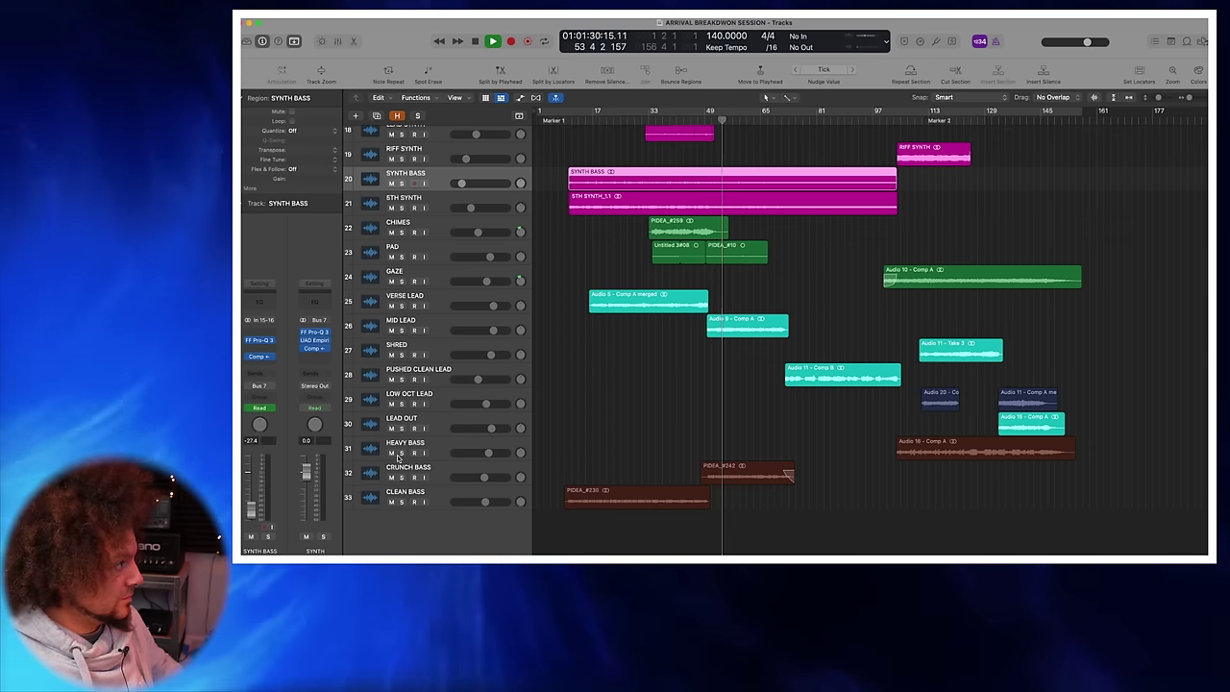
pyautogui.click(402, 477)
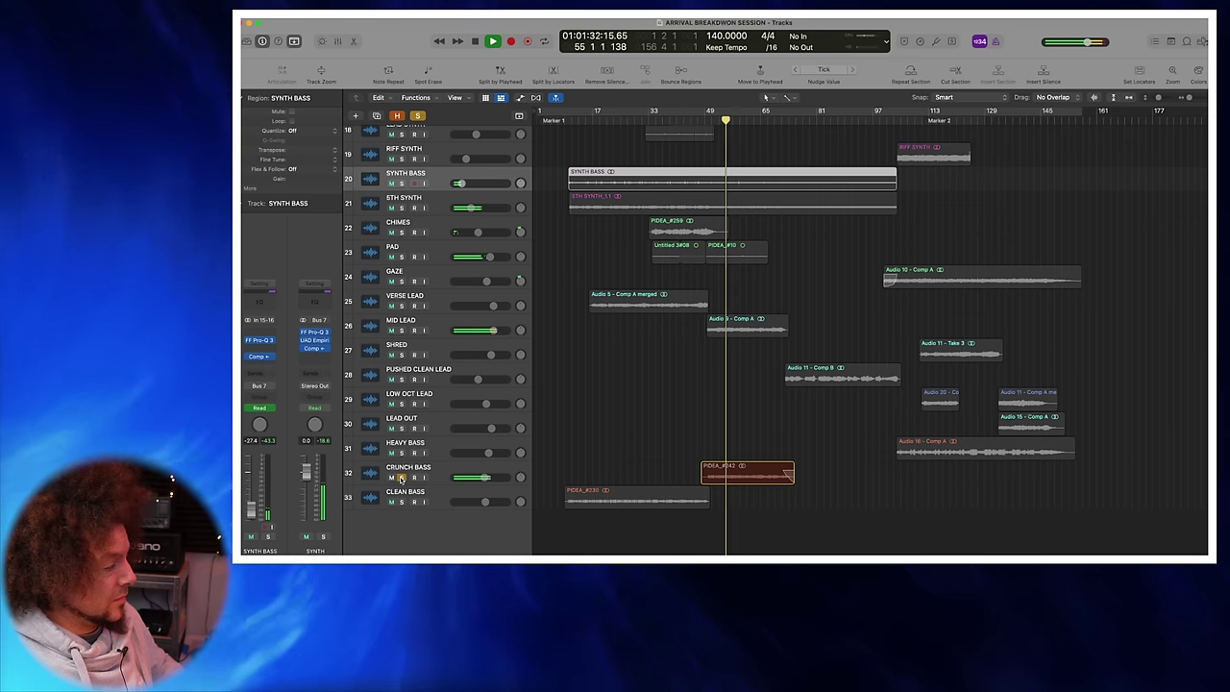
# Step: Add CLEAN BASS to the solo and play the transition into CRUNCH BASS from about bar 41
pyautogui.click(402, 502)
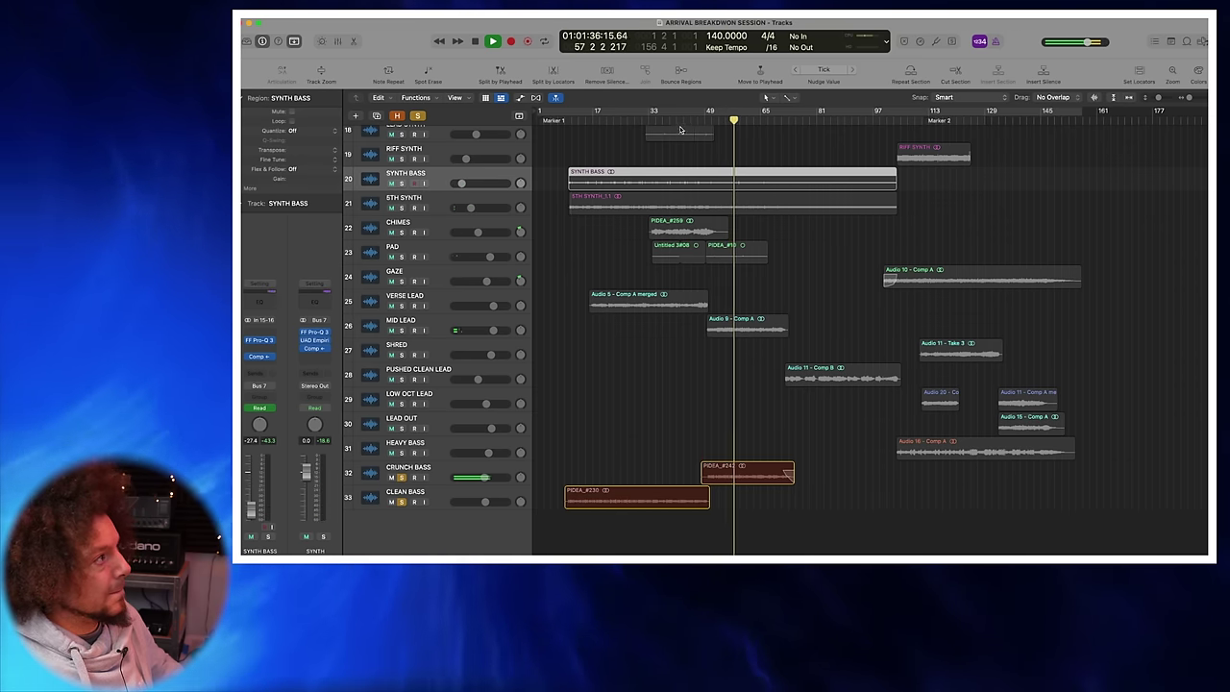
pyautogui.press('space')
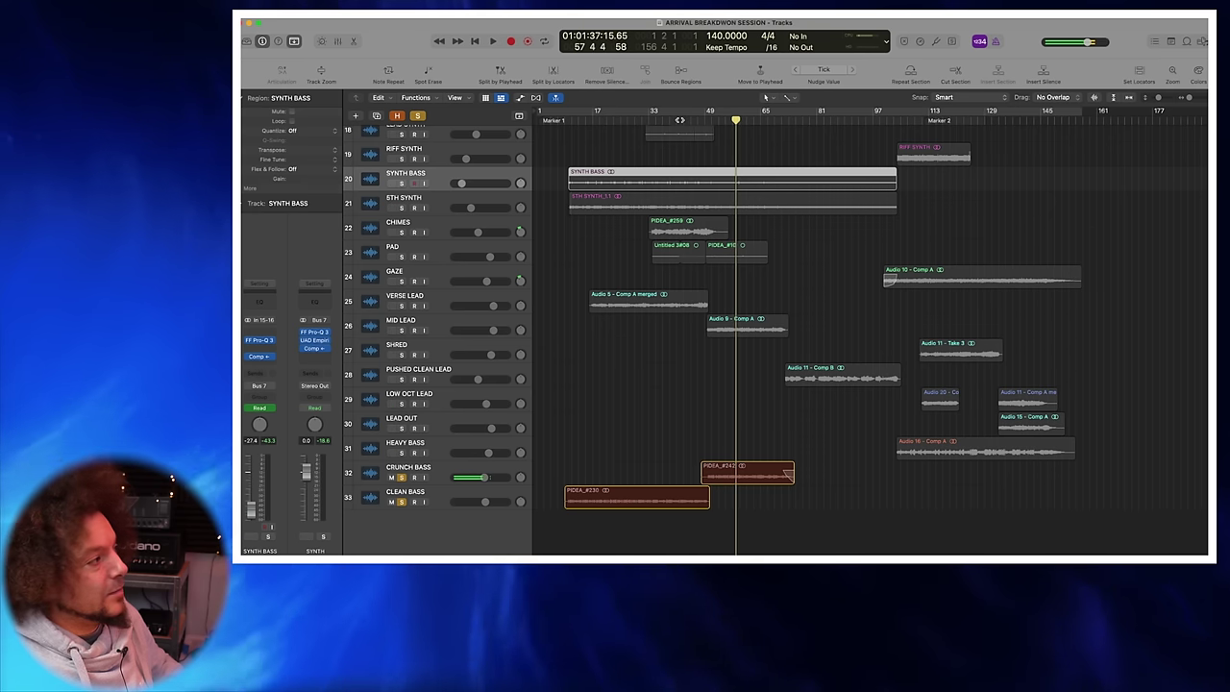
pyautogui.click(679, 120)
pyautogui.press('space')
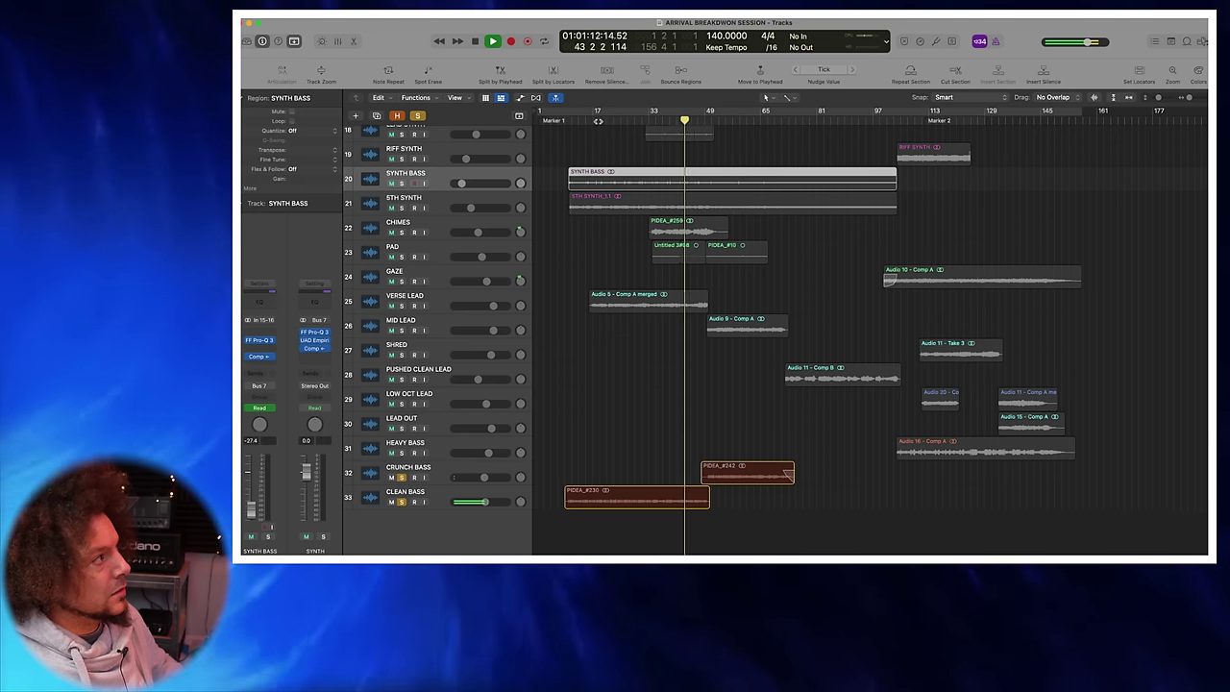
# Step: Replay the soloed CLEAN BASS and CRUNCH BASS tracks from about bar 20
pyautogui.press('space')
pyautogui.click(601, 120)
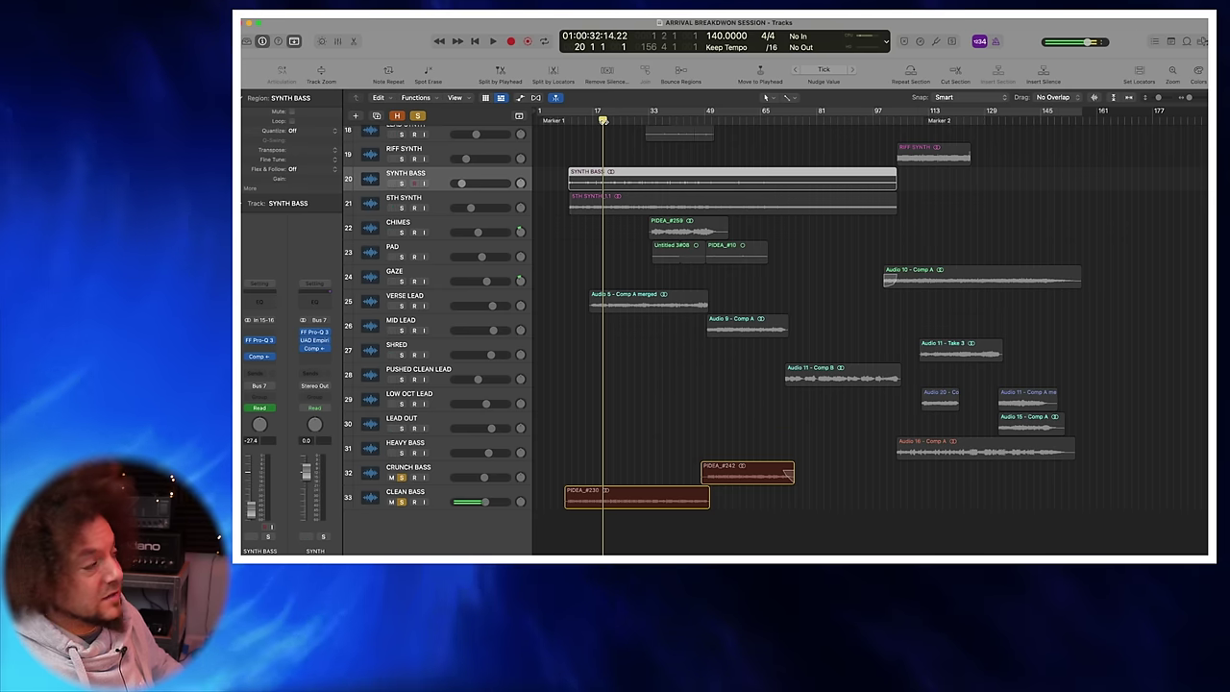
pyautogui.press('space')
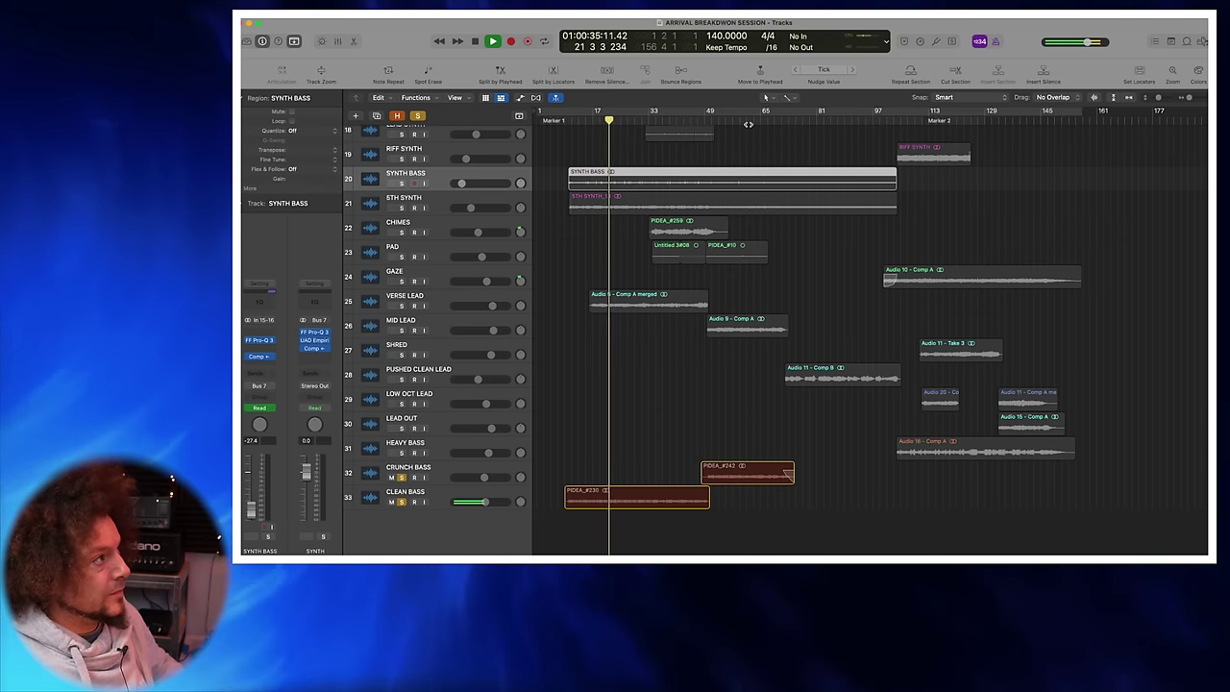
pyautogui.press('space')
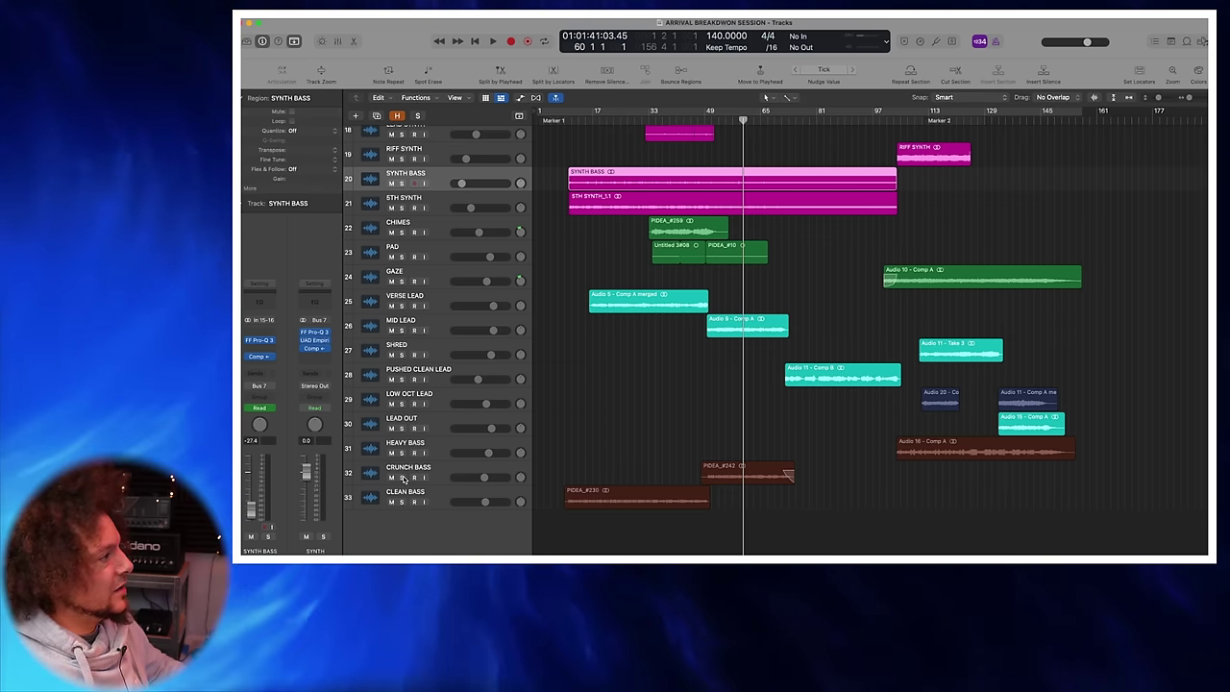
# Step: Solo the CRUNCH BASS track, play it from about bar 60, and unsolo it
pyautogui.click(402, 477)
pyautogui.press('space')
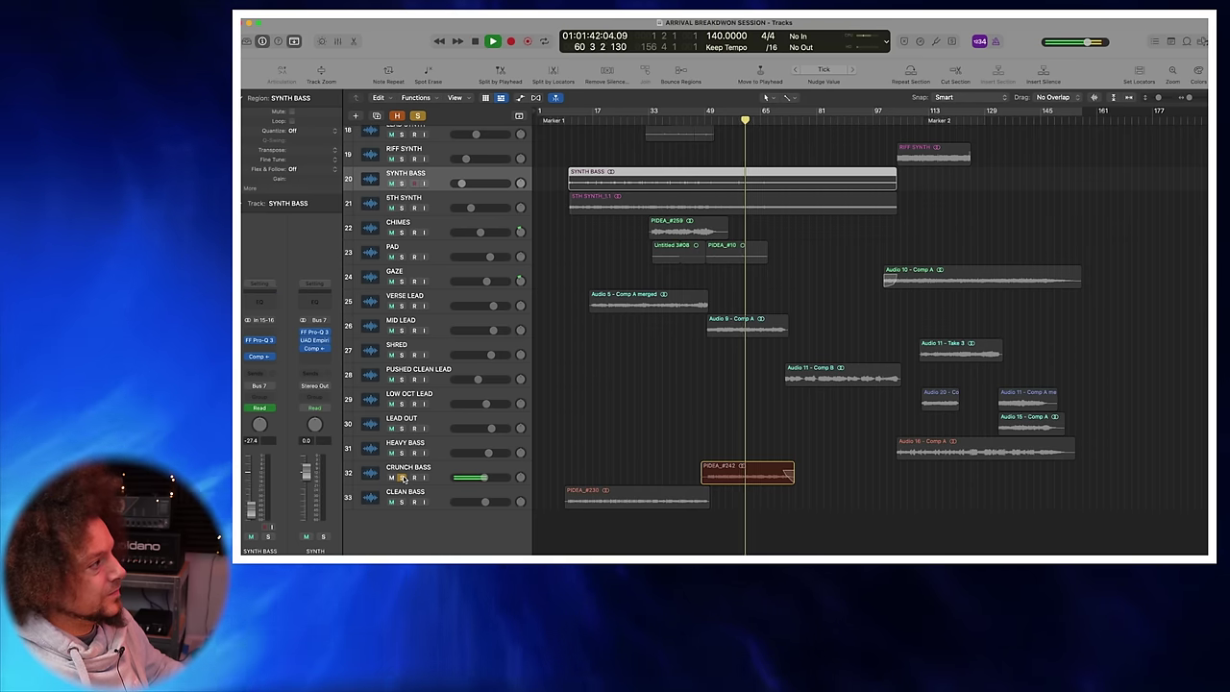
pyautogui.click(403, 481)
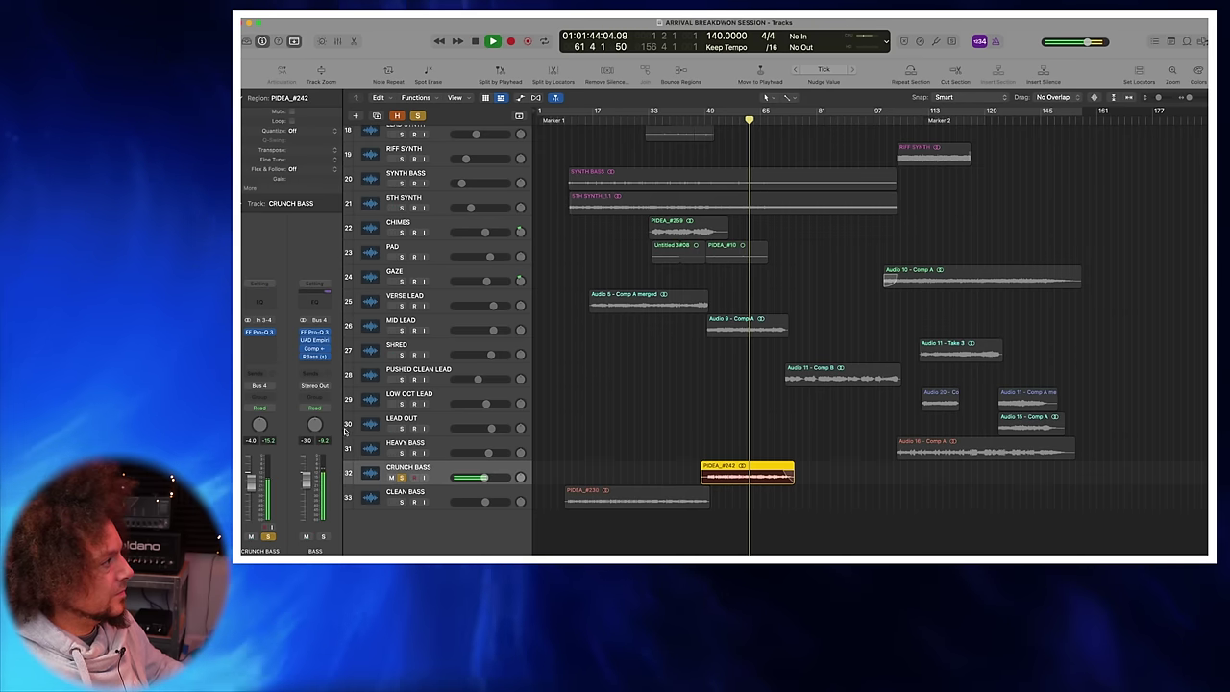
pyautogui.click(402, 477)
# Step: Open the mixer and review the HEAVY BASS, CRUNCH BASS and CLEAN BASS channel strips and their inserts
pyautogui.click(337, 42)
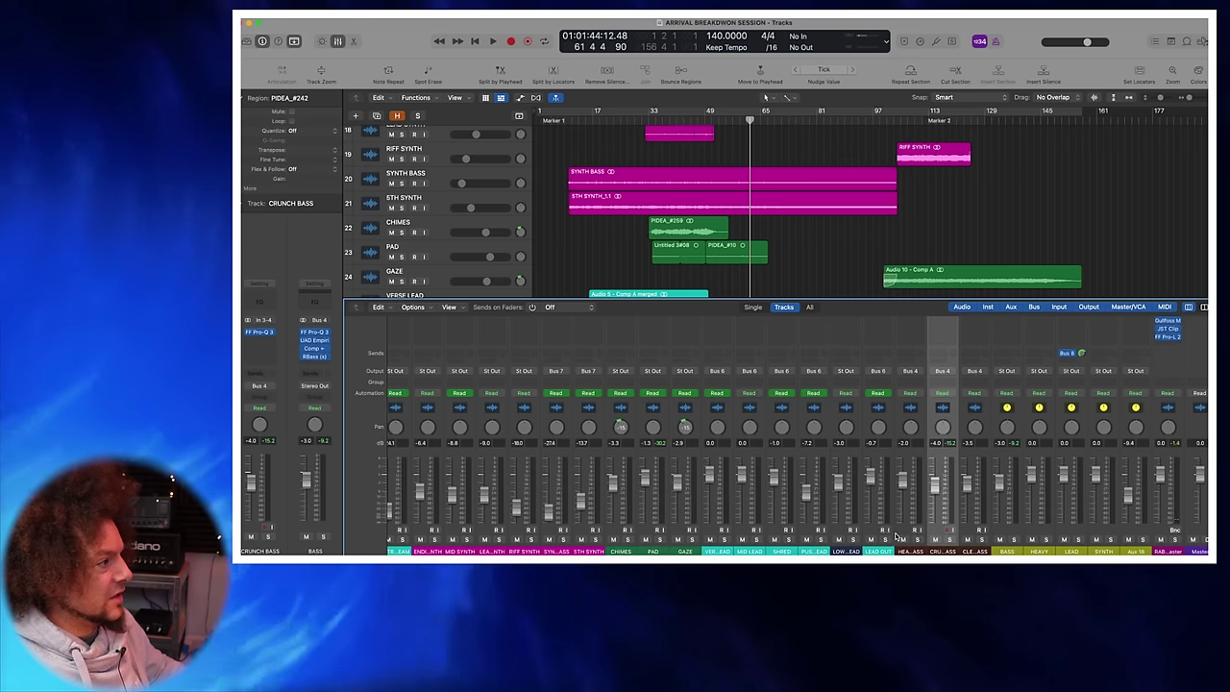
pyautogui.moveTo(910, 533); pyautogui.dragTo(955, 536)
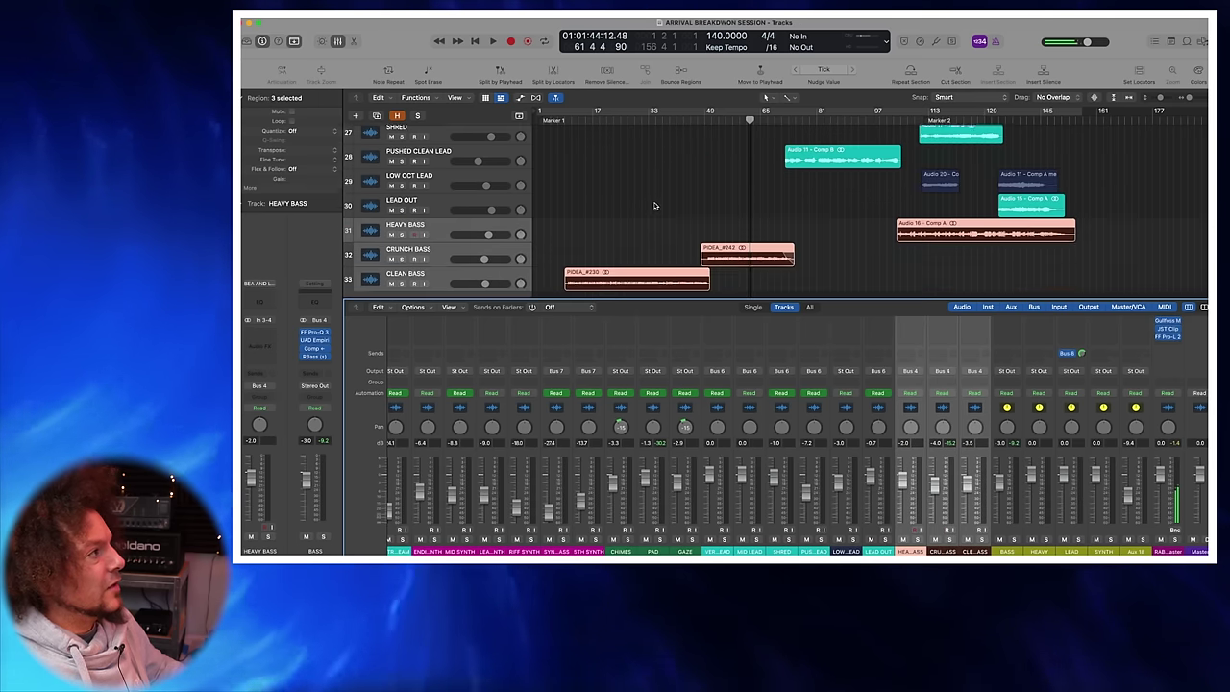
pyautogui.click(438, 232)
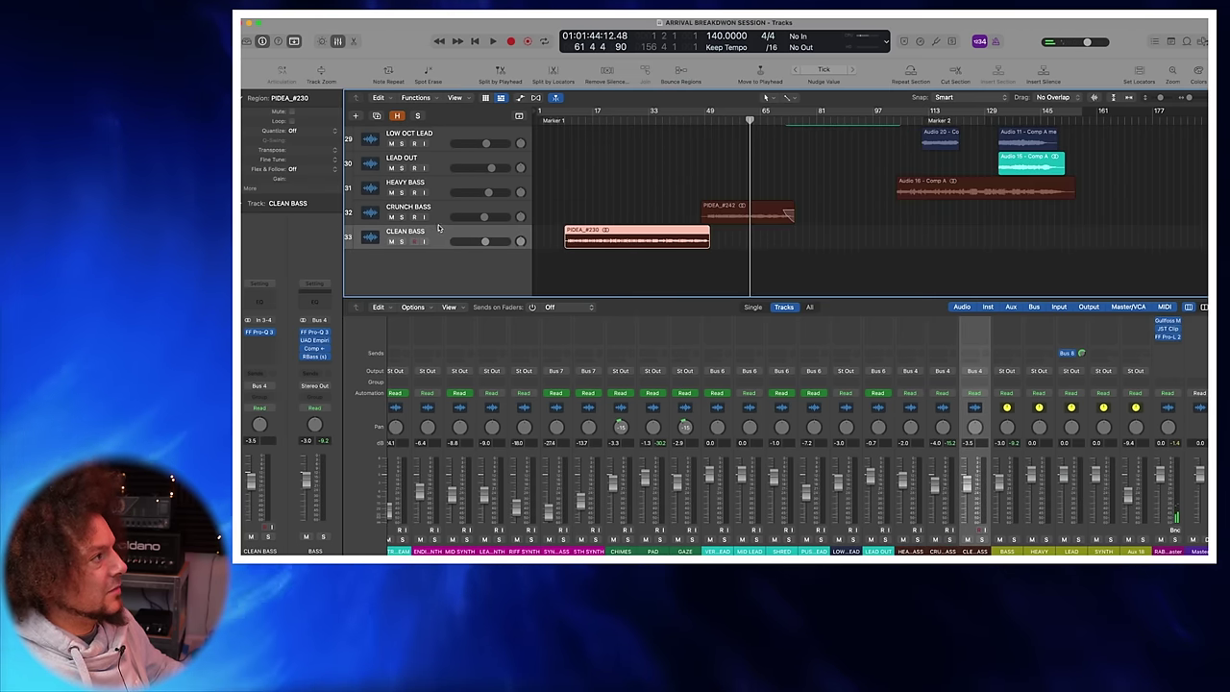
pyautogui.click(444, 212)
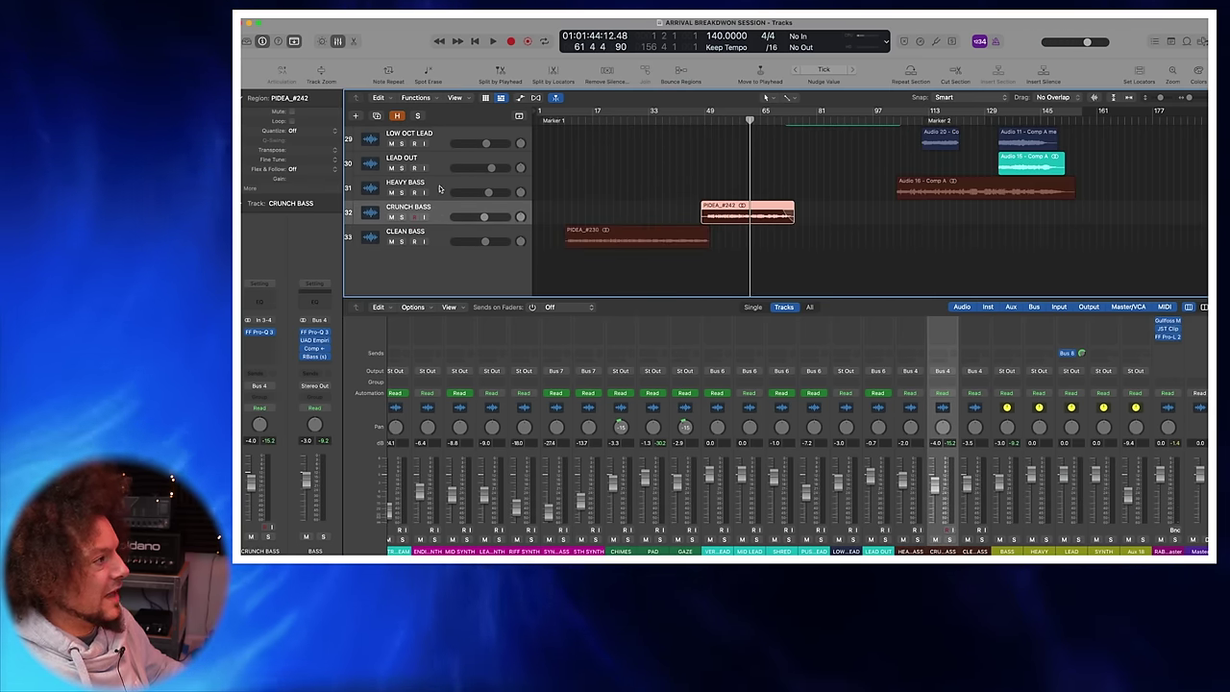
pyautogui.click(913, 414)
pyautogui.scroll(5, 925, 412)
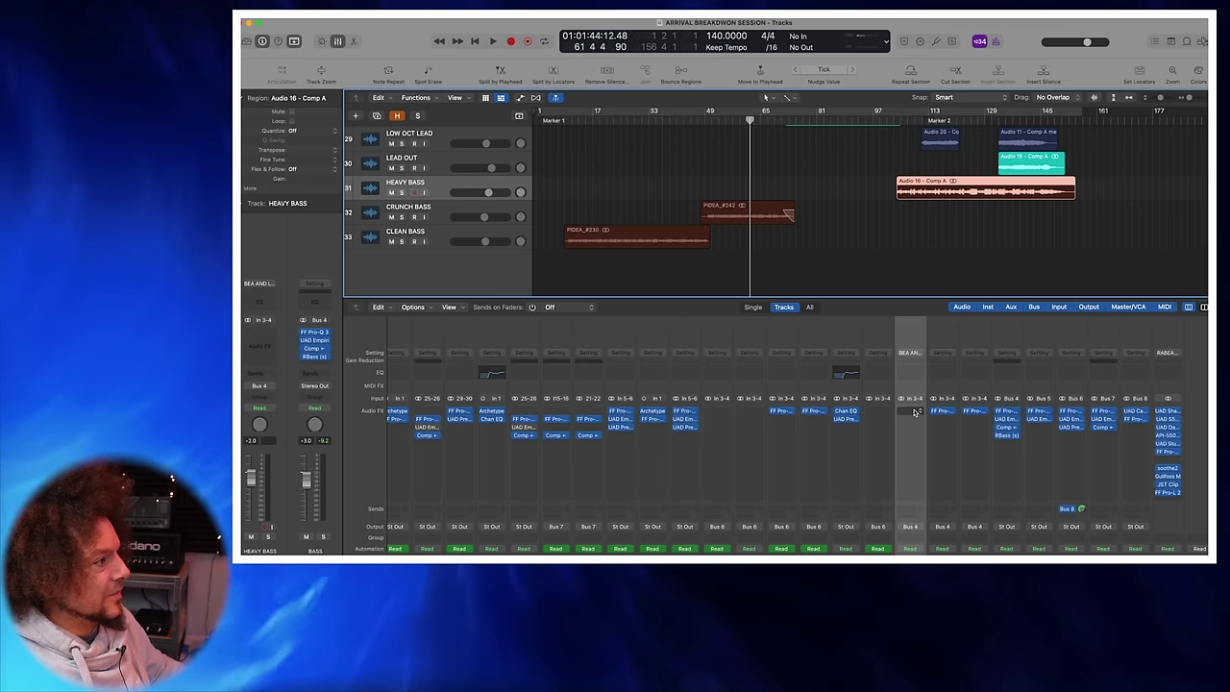
pyautogui.scroll(-5, 925, 413)
pyautogui.scroll(3, 918, 487)
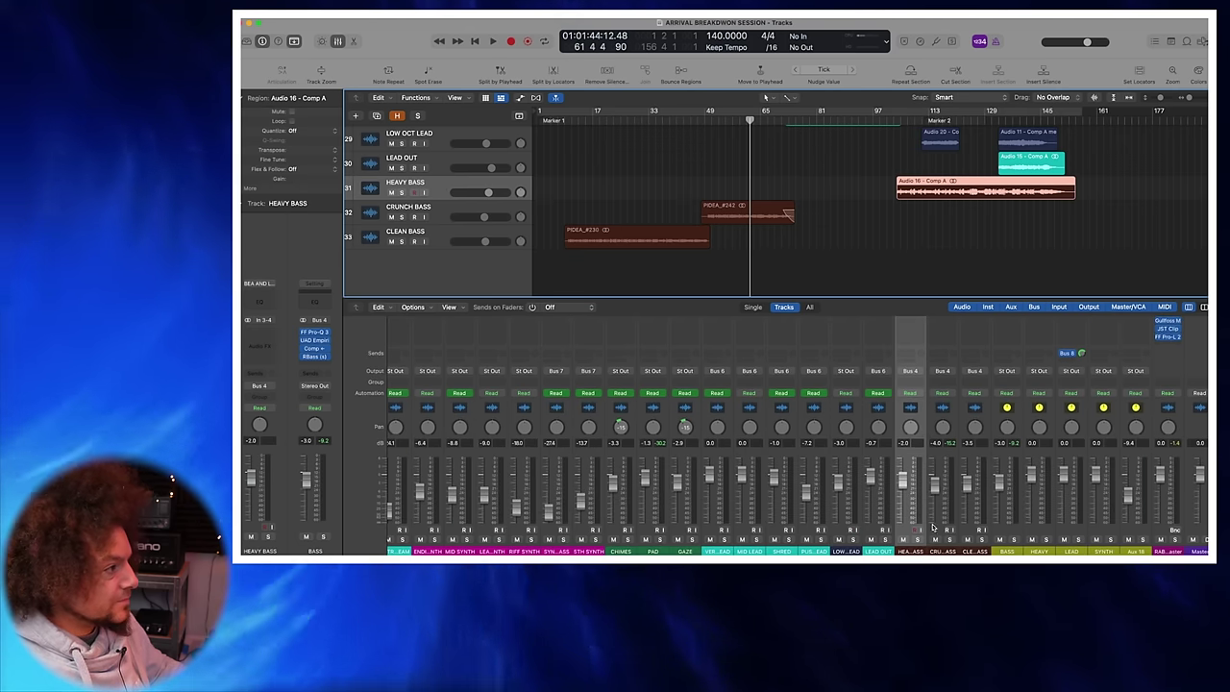
# Step: Open the FF Pro-Q 3 equalizer on the BASS bus and inspect its low-cut and low-mid bands
pyautogui.click(992, 434)
pyautogui.scroll(3, 995, 430)
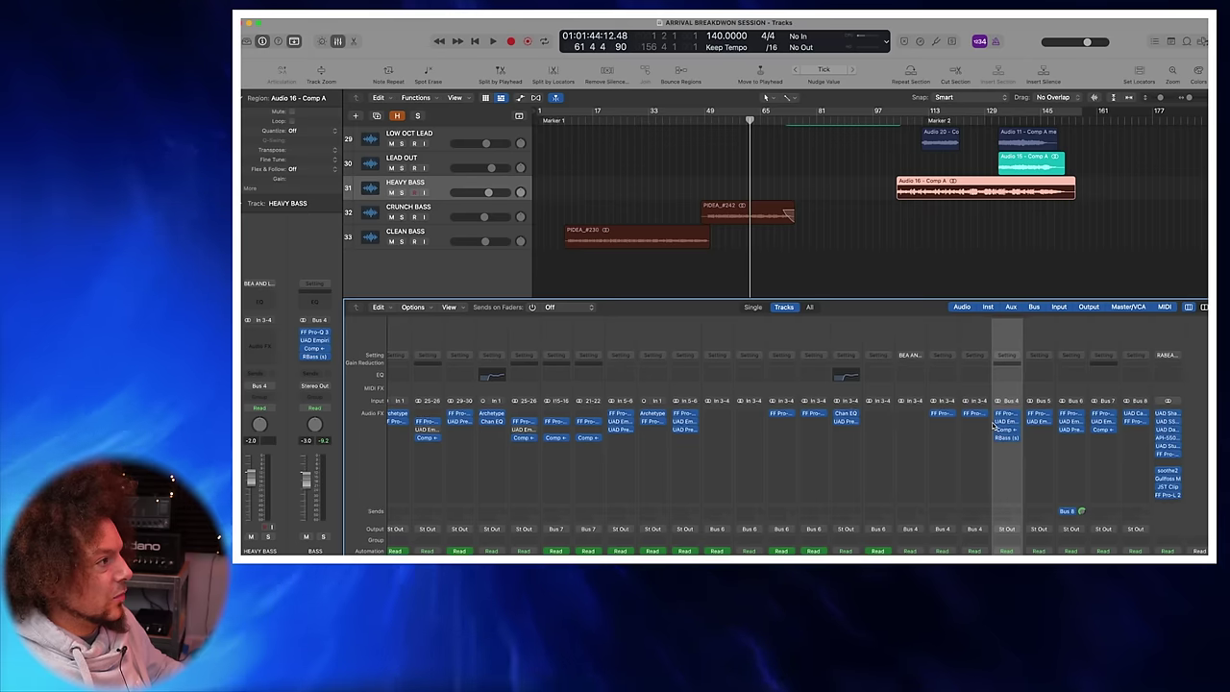
pyautogui.click(1007, 411)
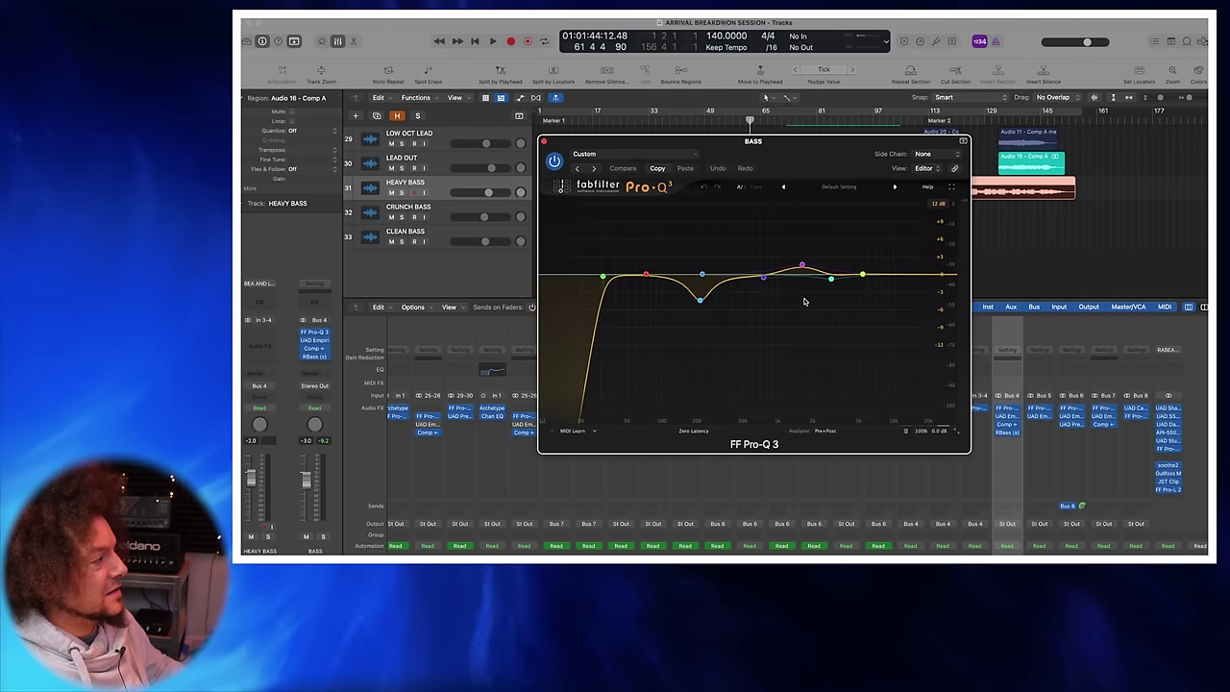
pyautogui.moveTo(590, 280)
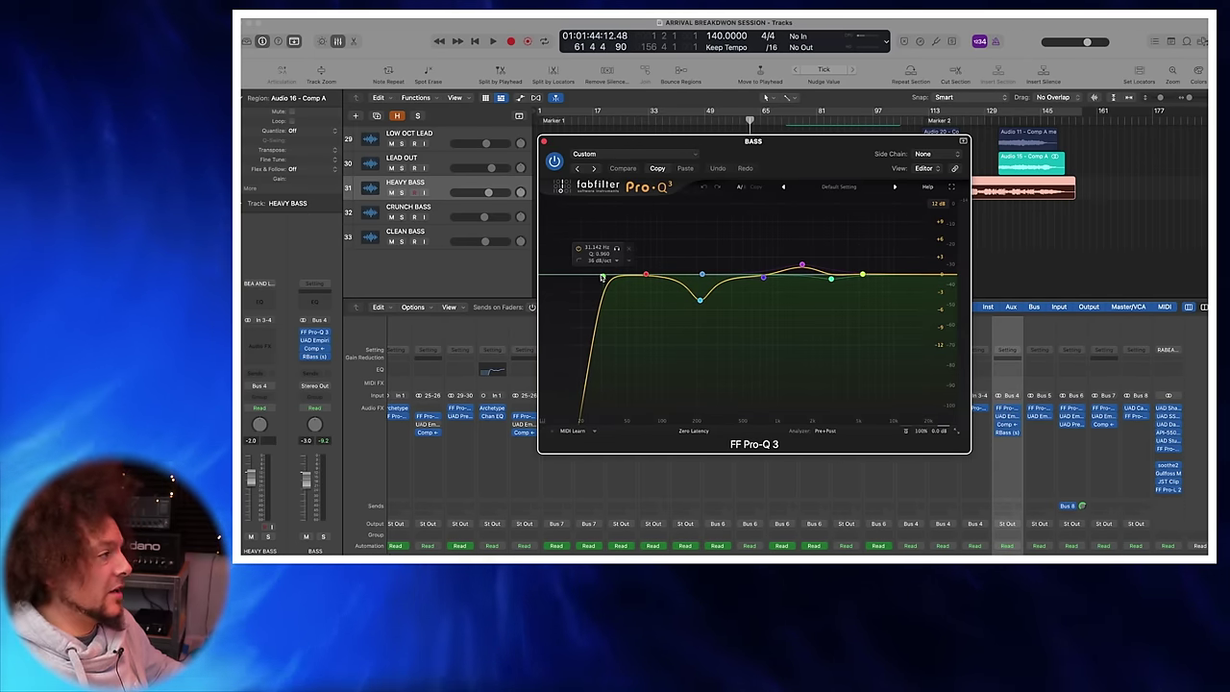
pyautogui.moveTo(700, 302)
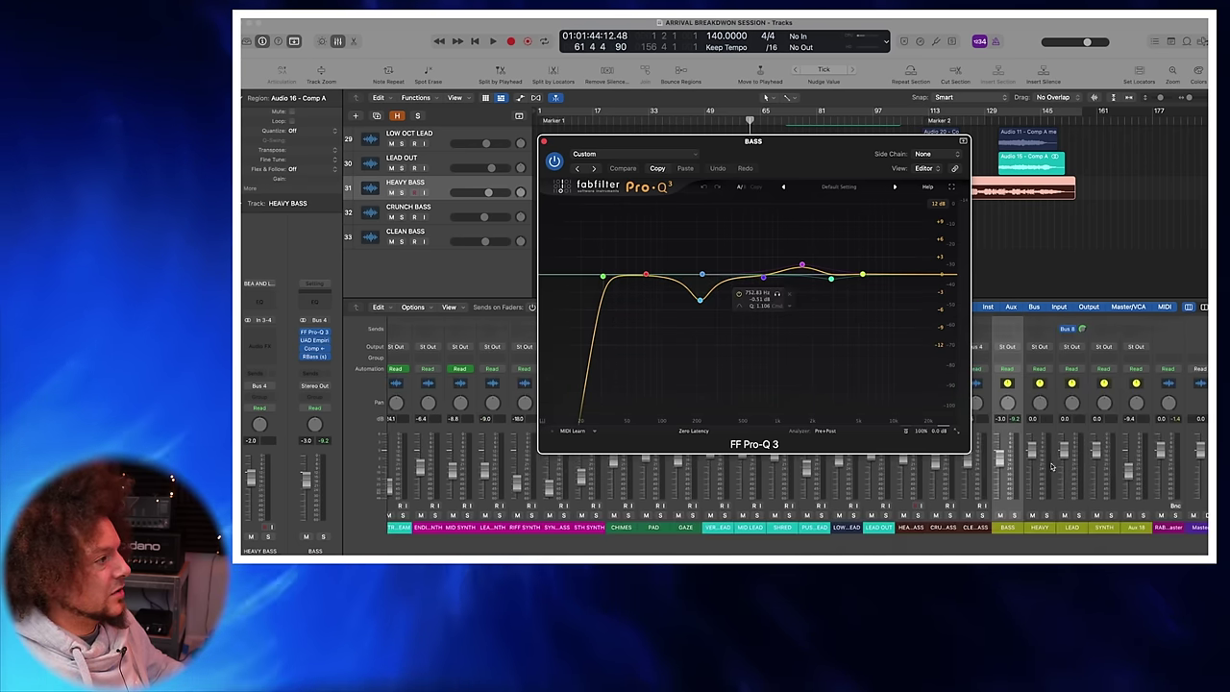
# Step: Play the soloed BASS bus from about bar 60 and audition the equalizer's 213 Hz cut and 1622 Hz boost in isolation
pyautogui.press('space')
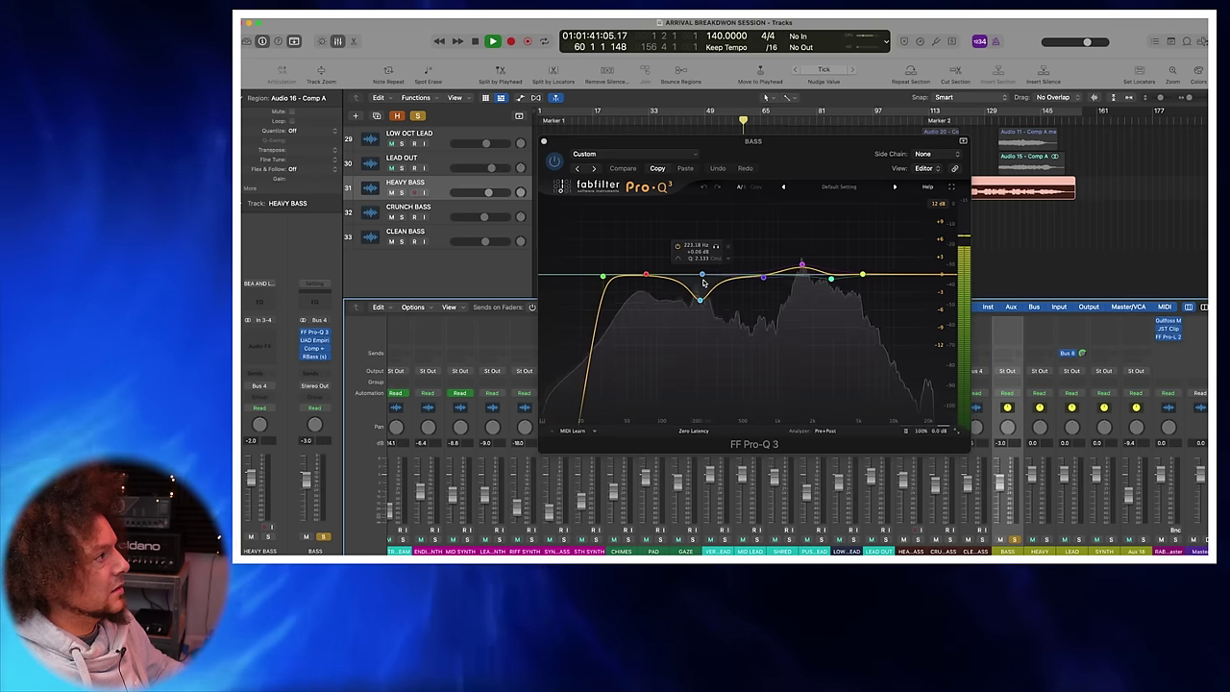
pyautogui.click(714, 317)
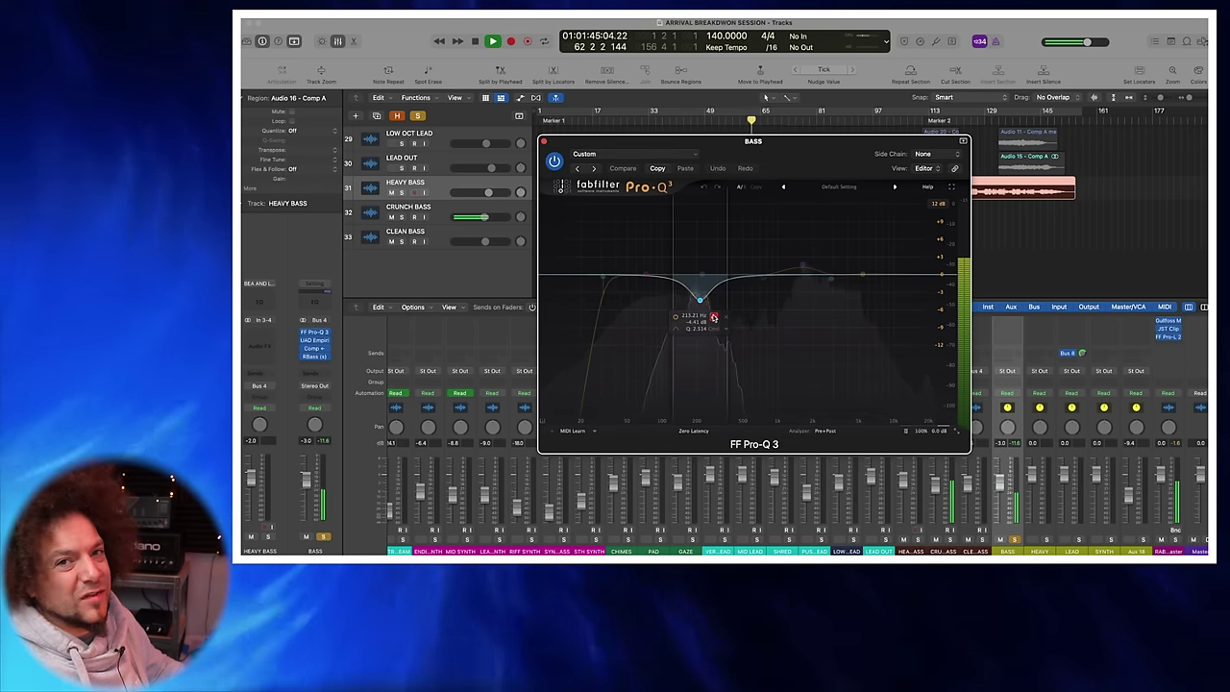
pyautogui.click(713, 316)
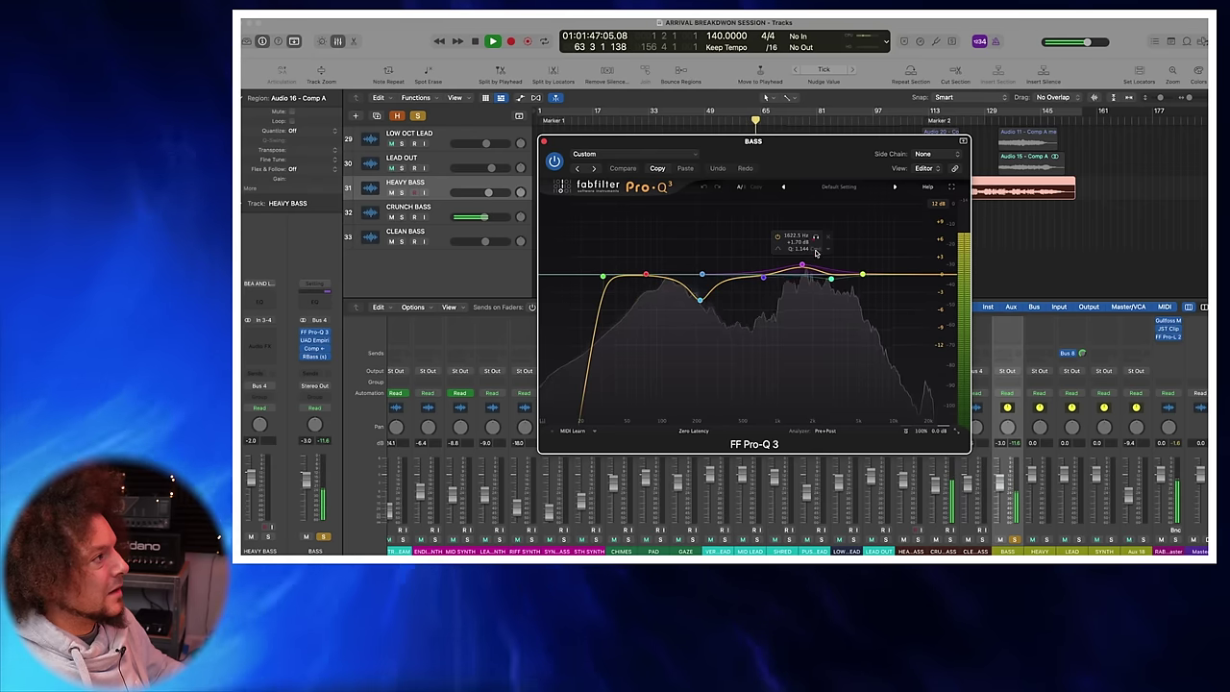
pyautogui.click(817, 237)
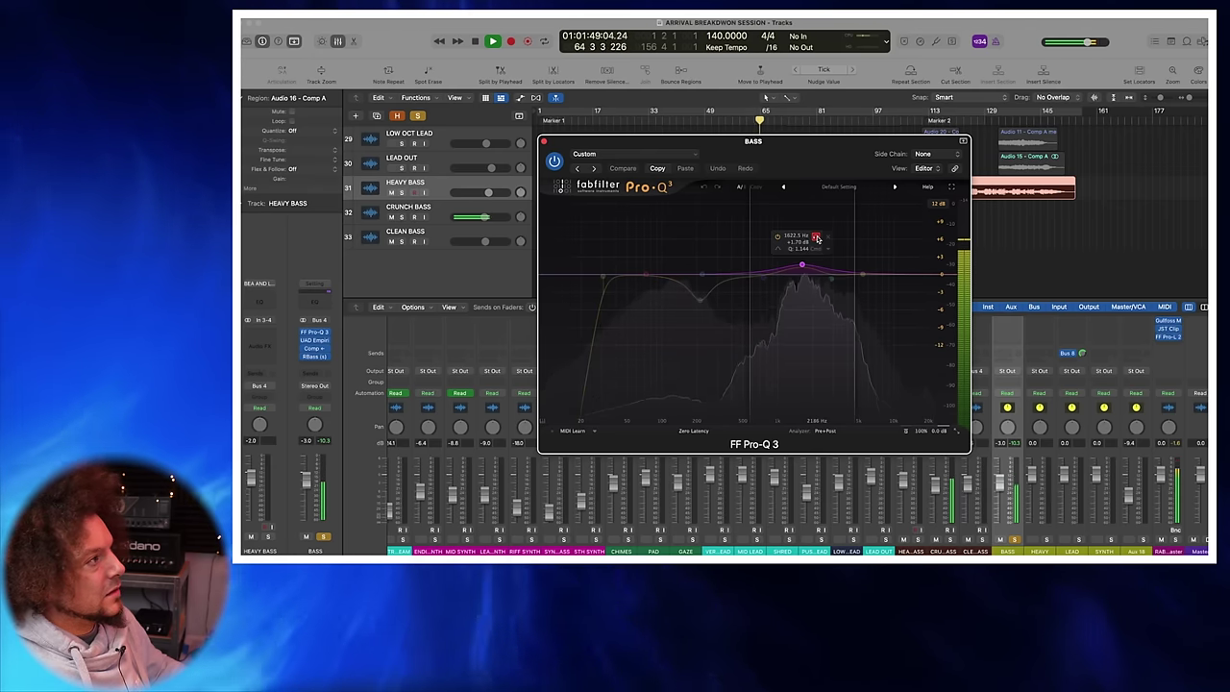
pyautogui.click(816, 237)
pyautogui.press('space')
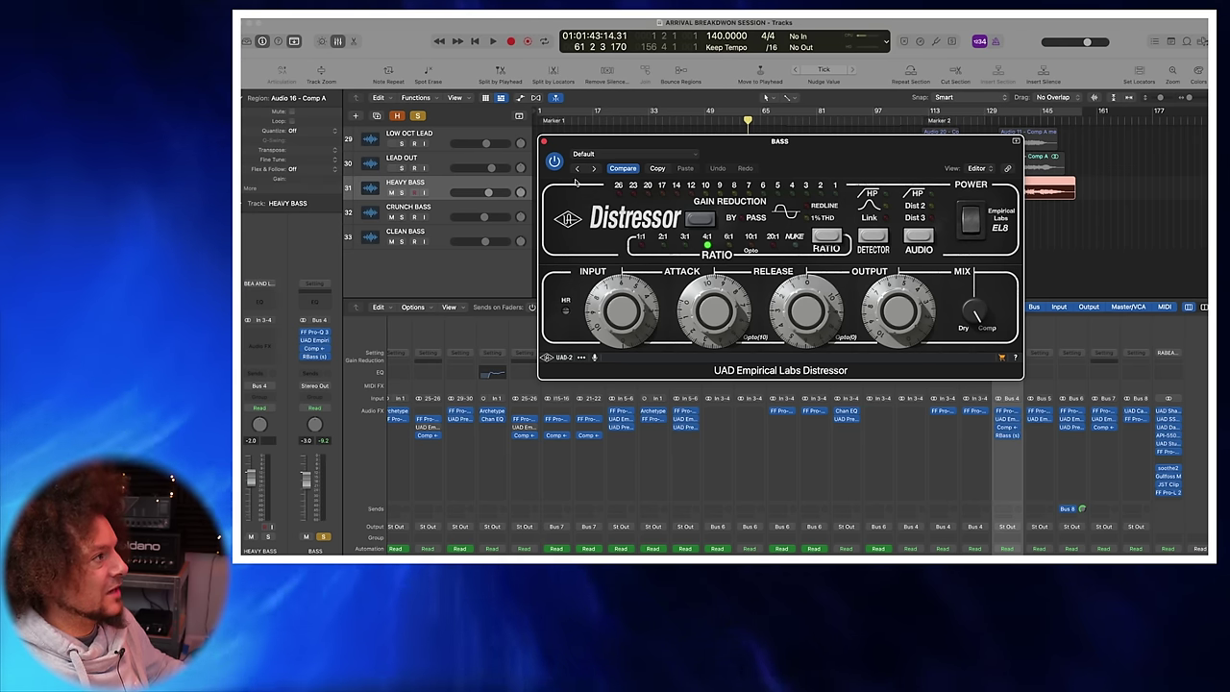
# Step: Close the BASS bus's Distressor and open its Compressor, placing the window clear of the channel's inserts
pyautogui.click(782, 279)
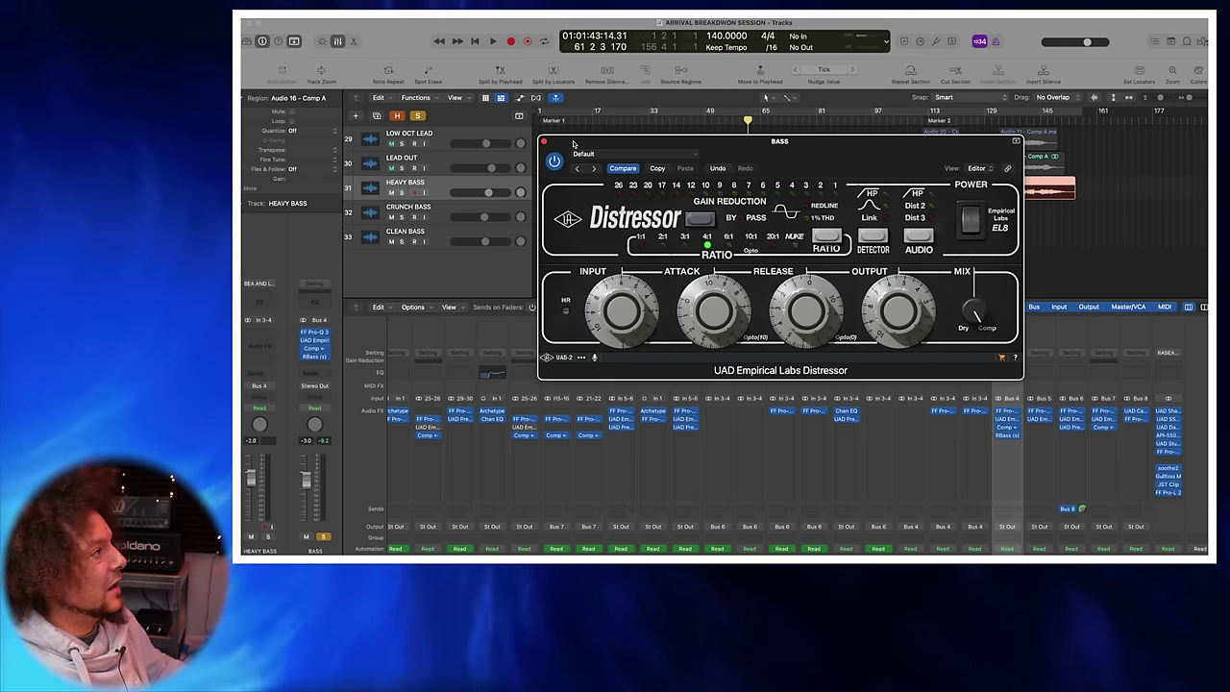
pyautogui.click(543, 142)
pyautogui.scroll(-2, 1012, 416)
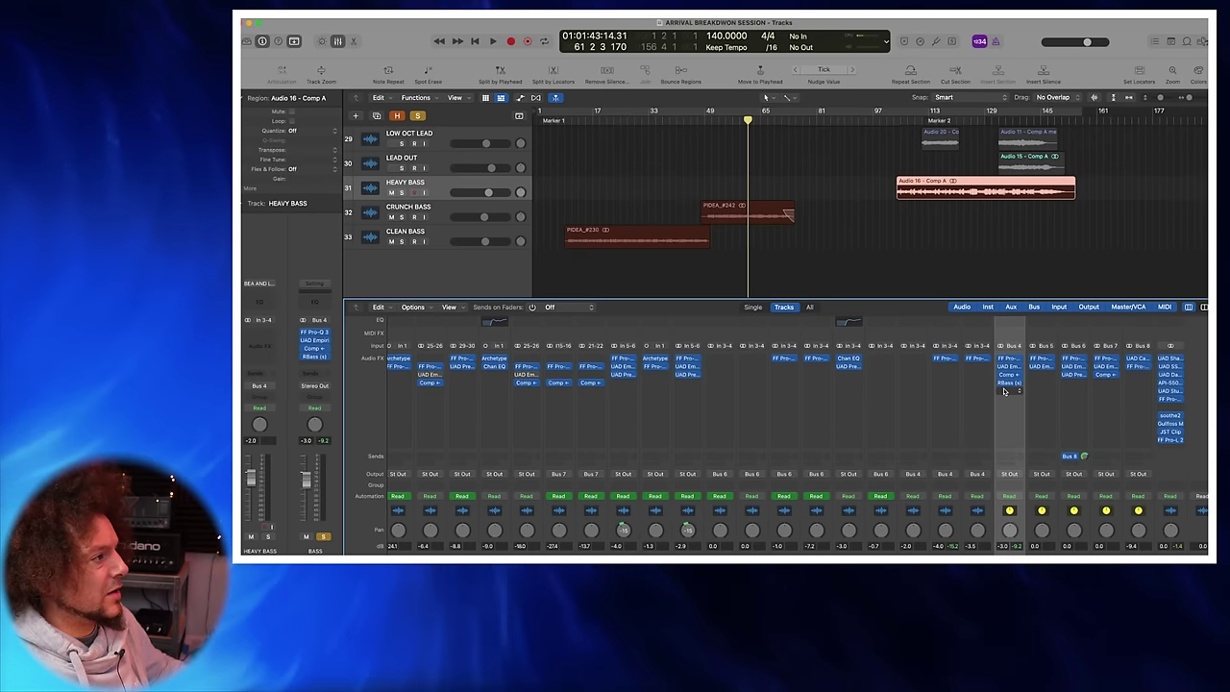
pyautogui.click(1009, 377)
pyautogui.moveTo(871, 166); pyautogui.dragTo(674, 138)
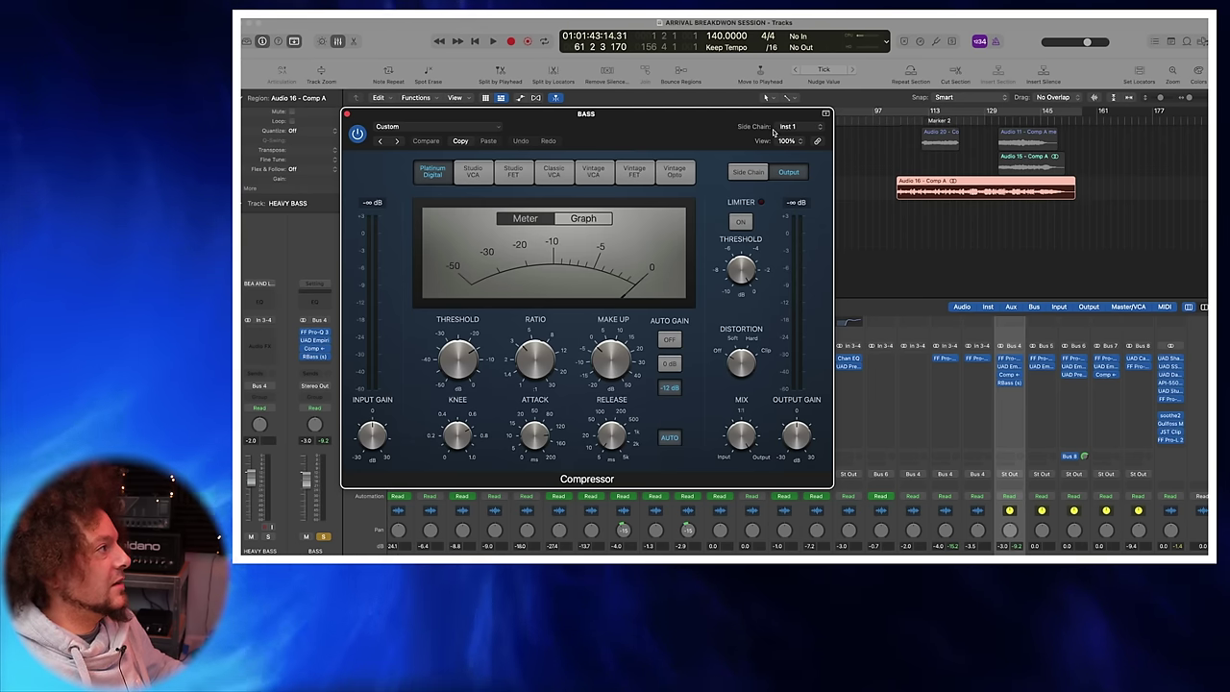
pyautogui.moveTo(634, 143); pyautogui.dragTo(771, 130)
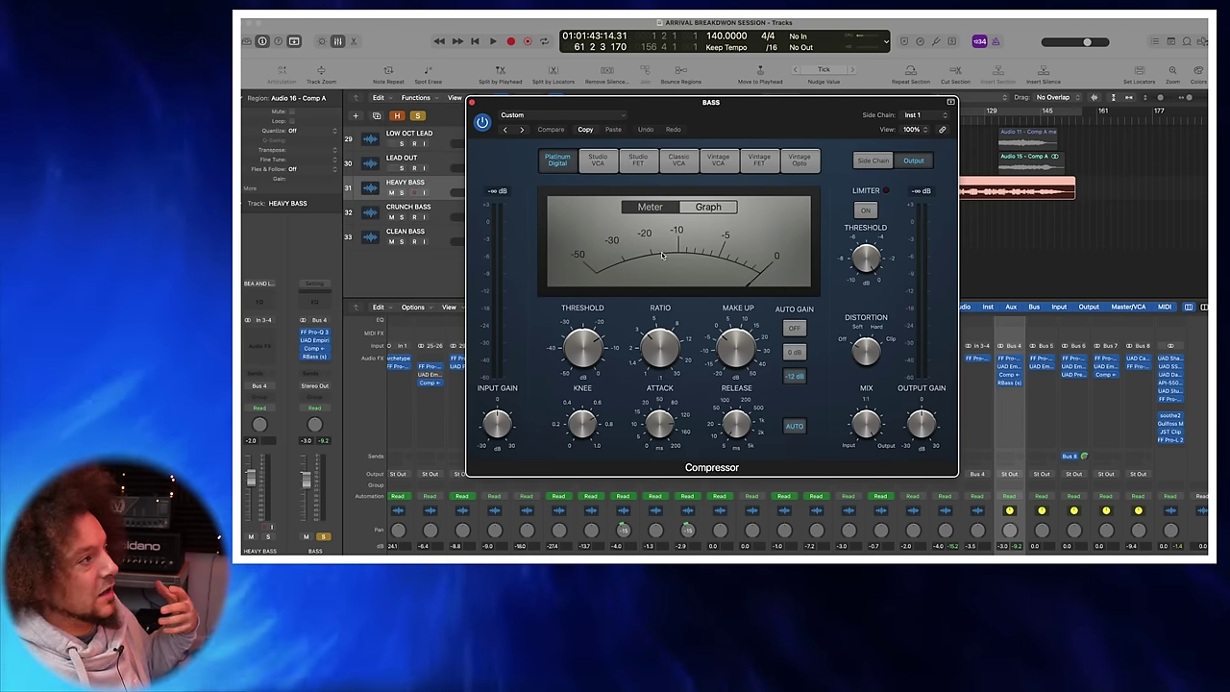
# Step: Browse the Bus and Audio sources available for the Compressor's side chain, leaving Inst 1 selected
pyautogui.click(911, 115)
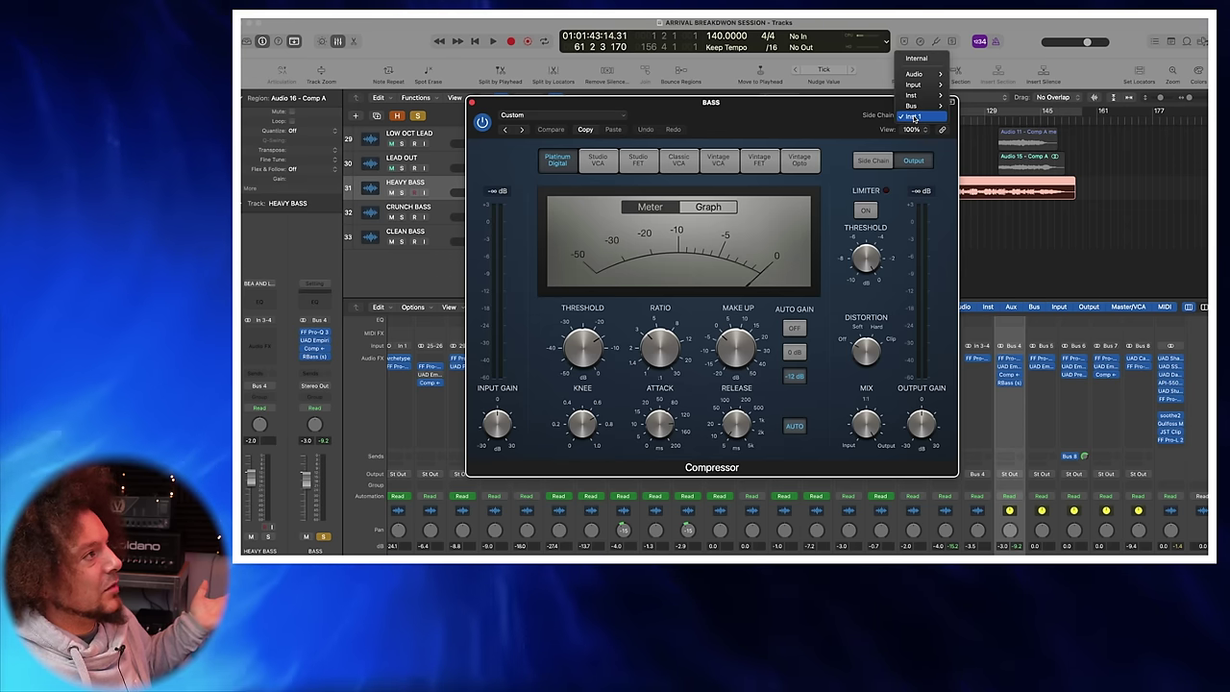
pyautogui.click(913, 117)
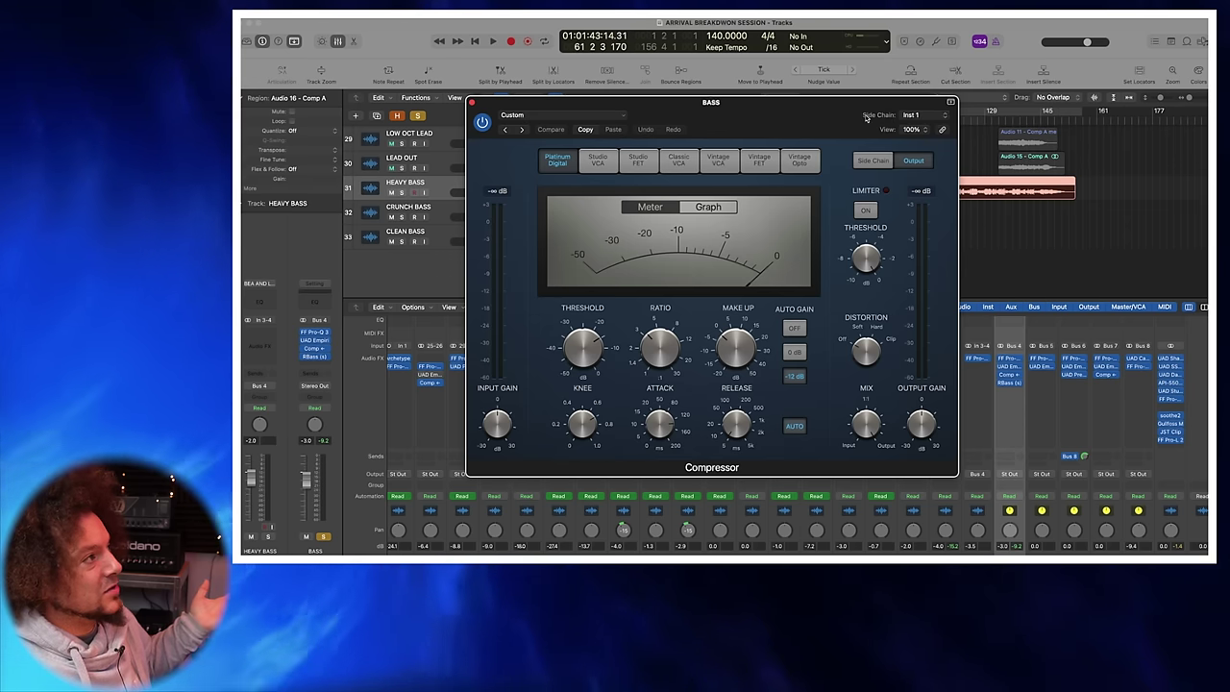
pyautogui.click(934, 117)
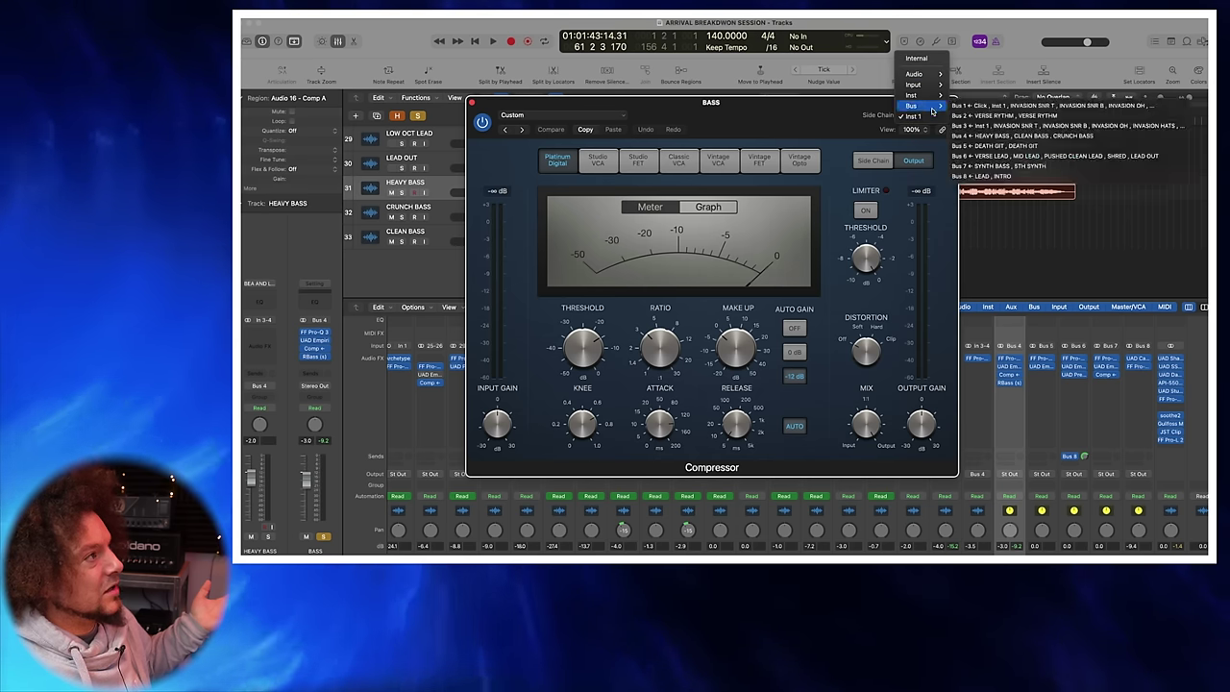
pyautogui.moveTo(933, 99)
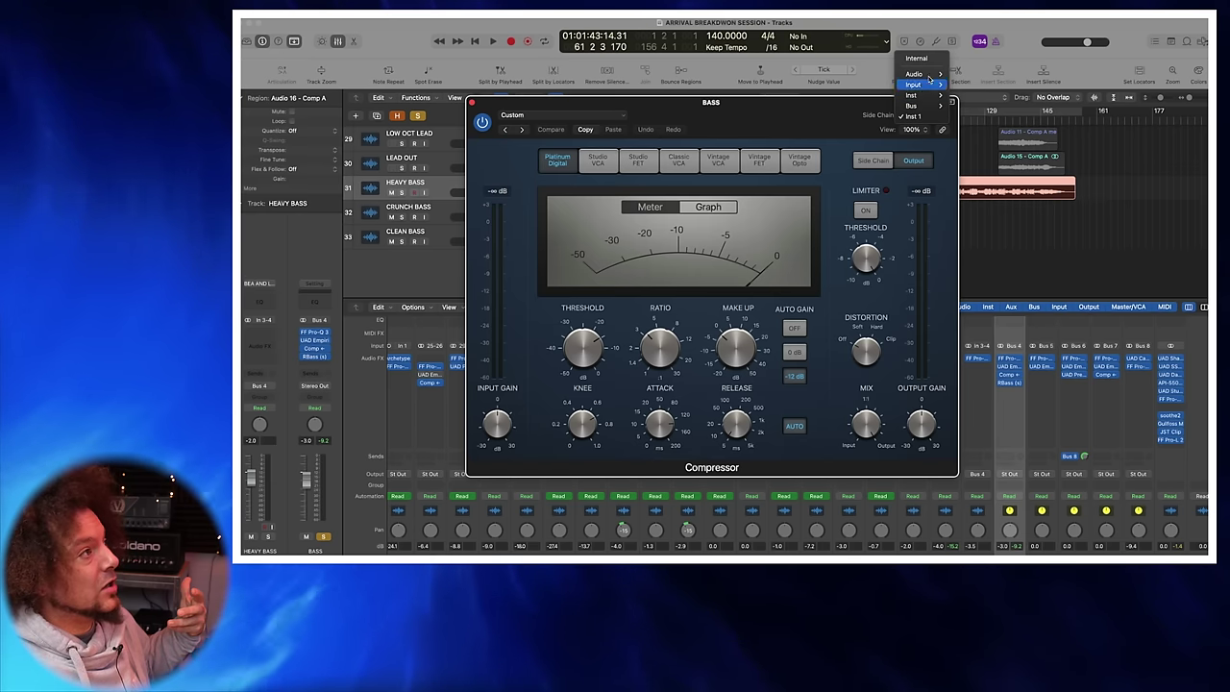
pyautogui.moveTo(934, 74)
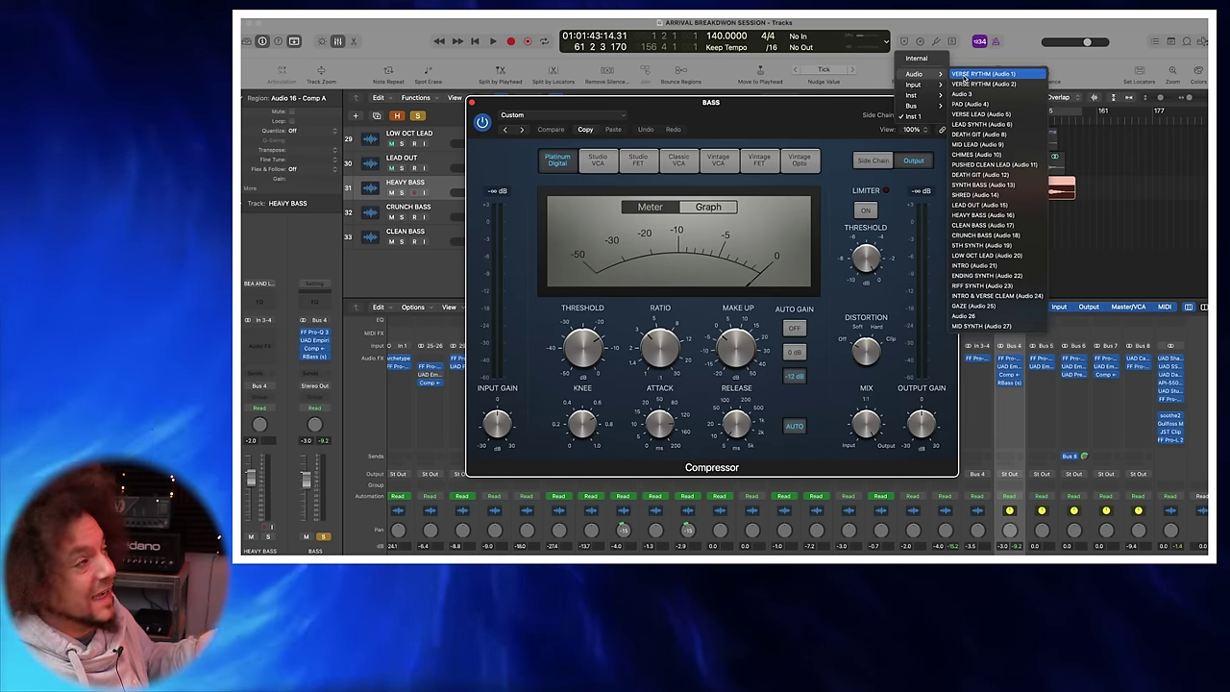
pyautogui.click(792, 116)
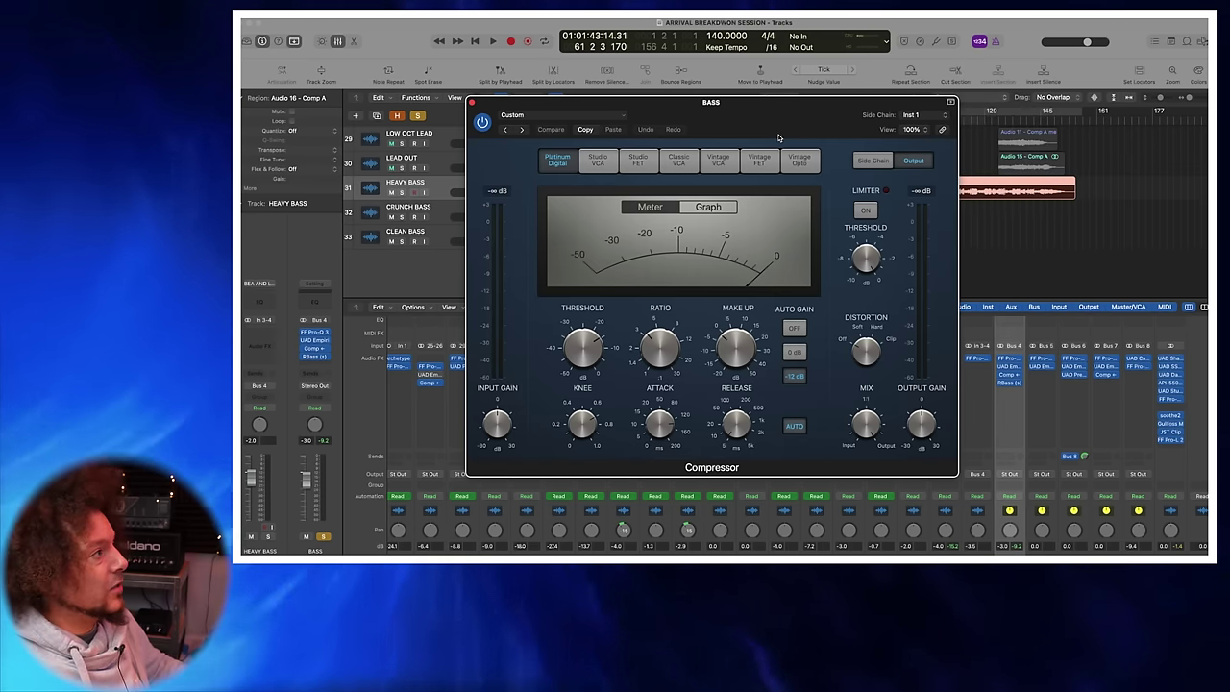
# Step: Play the soloed BASS bus from about bar 60 while watching the Compressor's meter
pyautogui.scroll(-3, 890, 485)
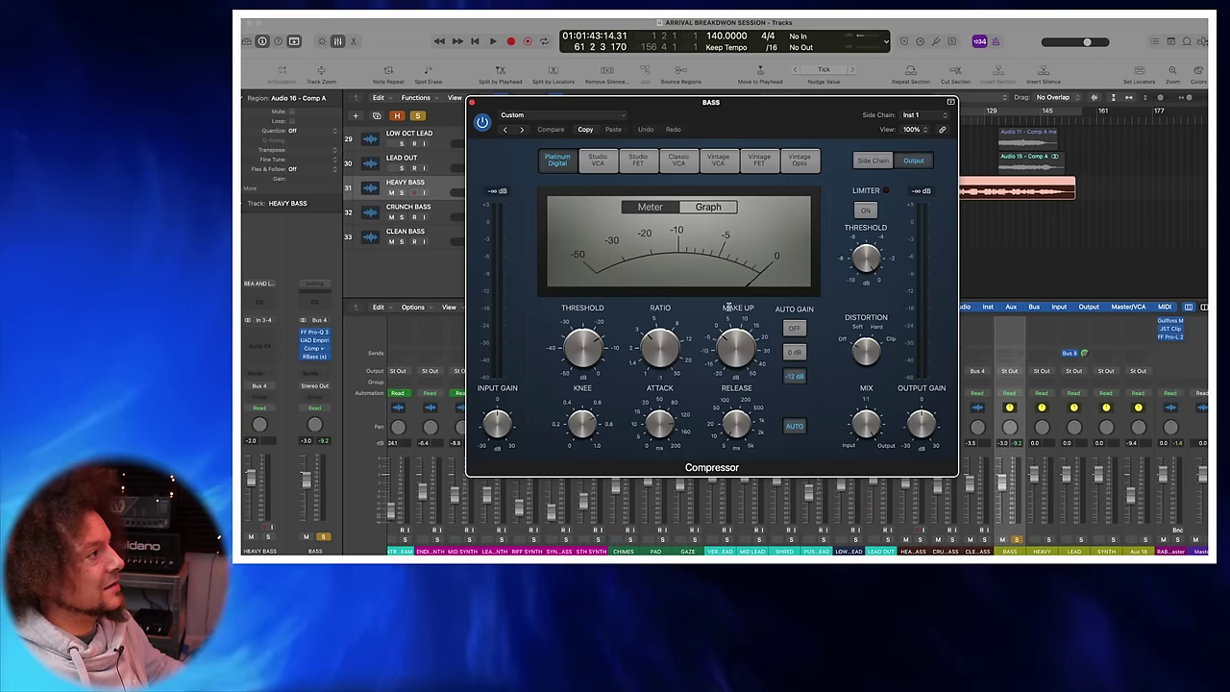
pyautogui.press('space')
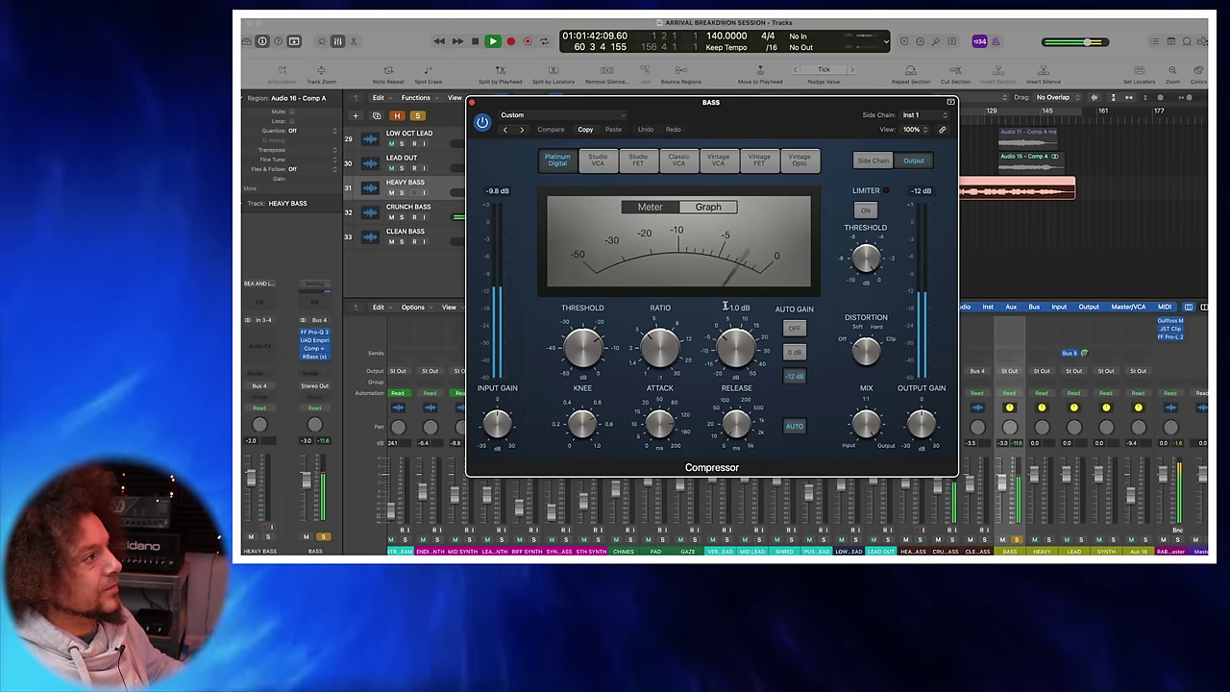
pyautogui.press('space')
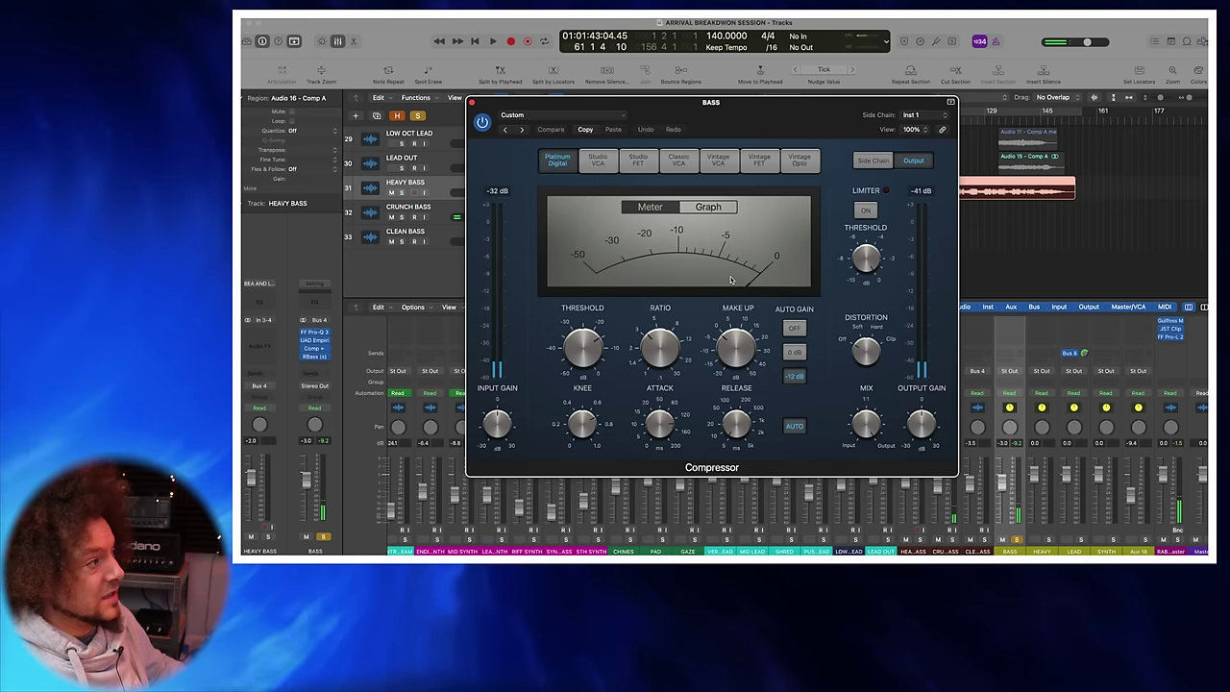
# Step: Solo the Inst 1 channel alongside the BASS bus and play both through the side-chained Compressor
pyautogui.hscroll(-10, 495, 536)
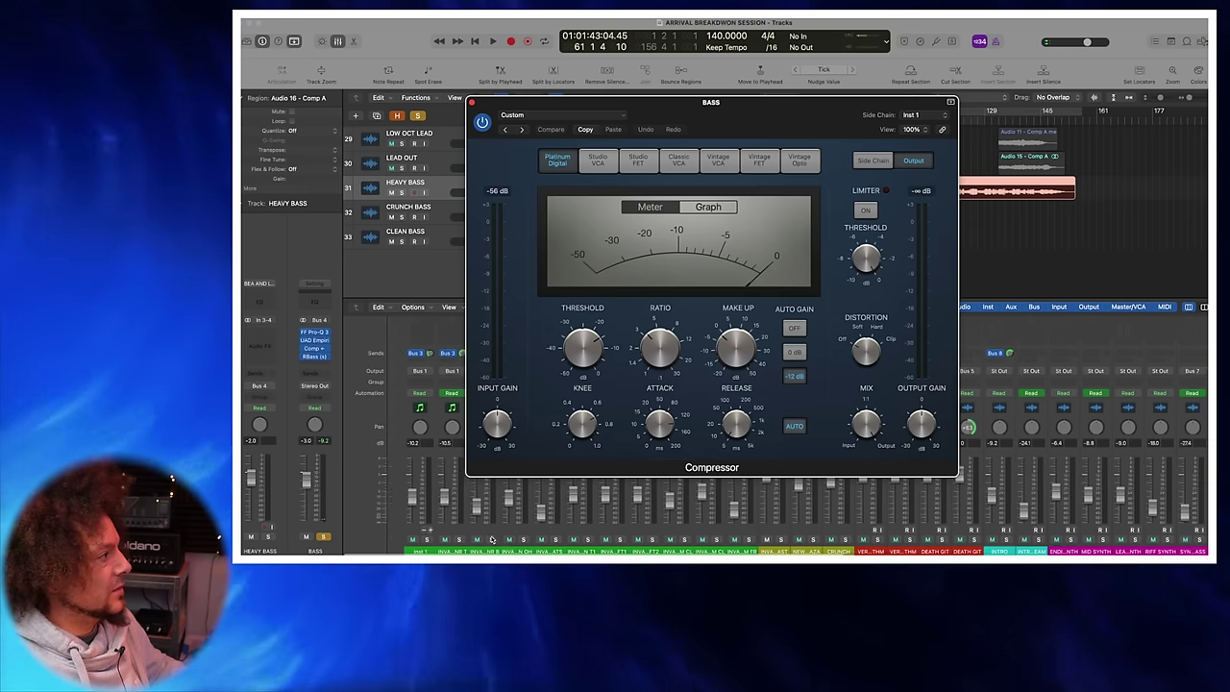
pyautogui.click(408, 540)
pyautogui.press('space')
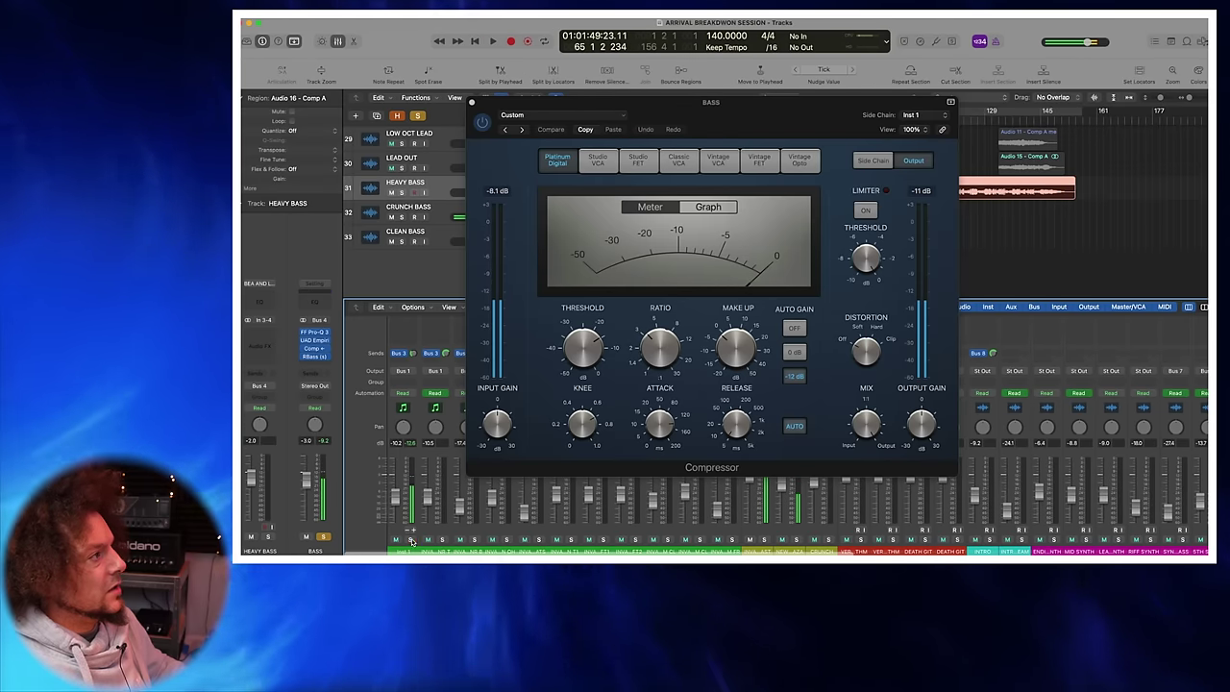
# Step: Unsolo the BASS bus, close its Compressor and open the RBass insert on the same bus
pyautogui.hscroll(10, 903, 491)
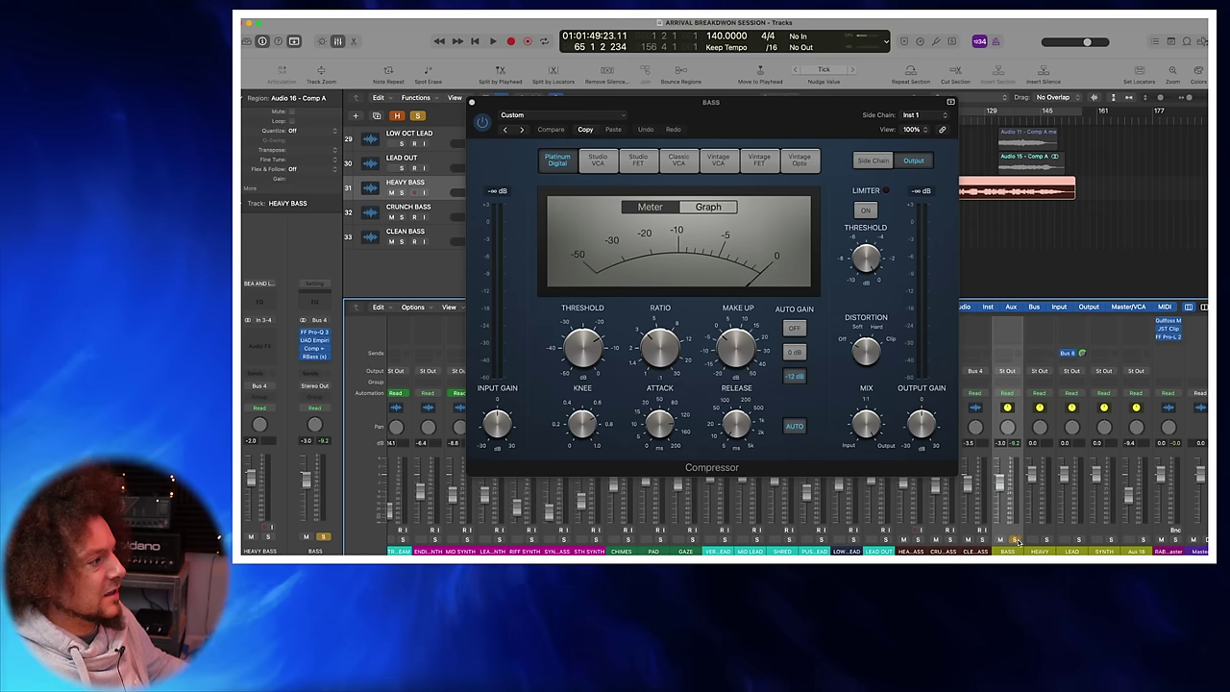
pyautogui.click(1030, 162)
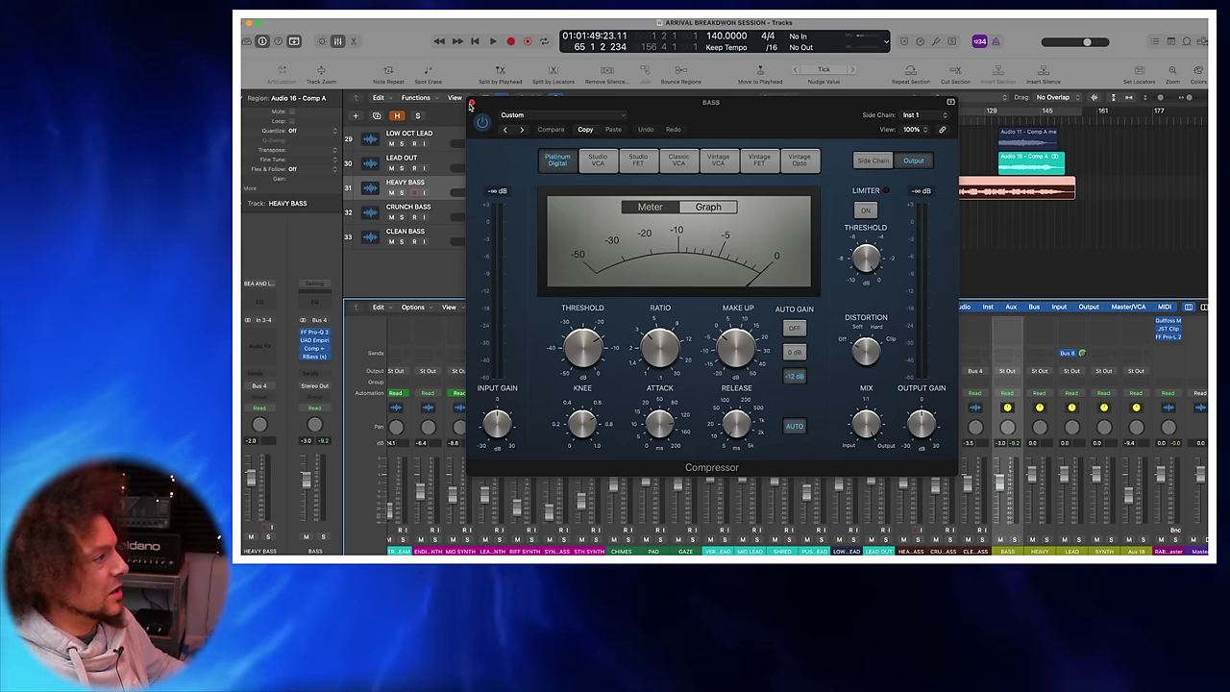
pyautogui.click(471, 104)
pyautogui.scroll(5, 1009, 442)
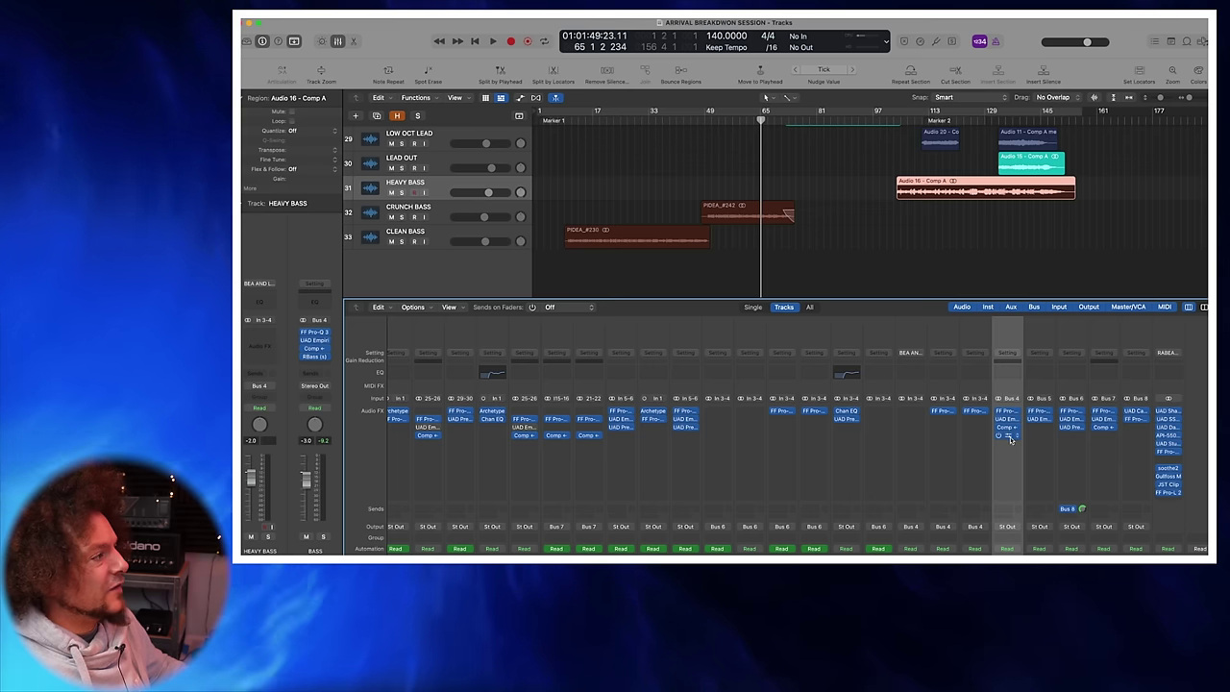
pyautogui.click(1009, 437)
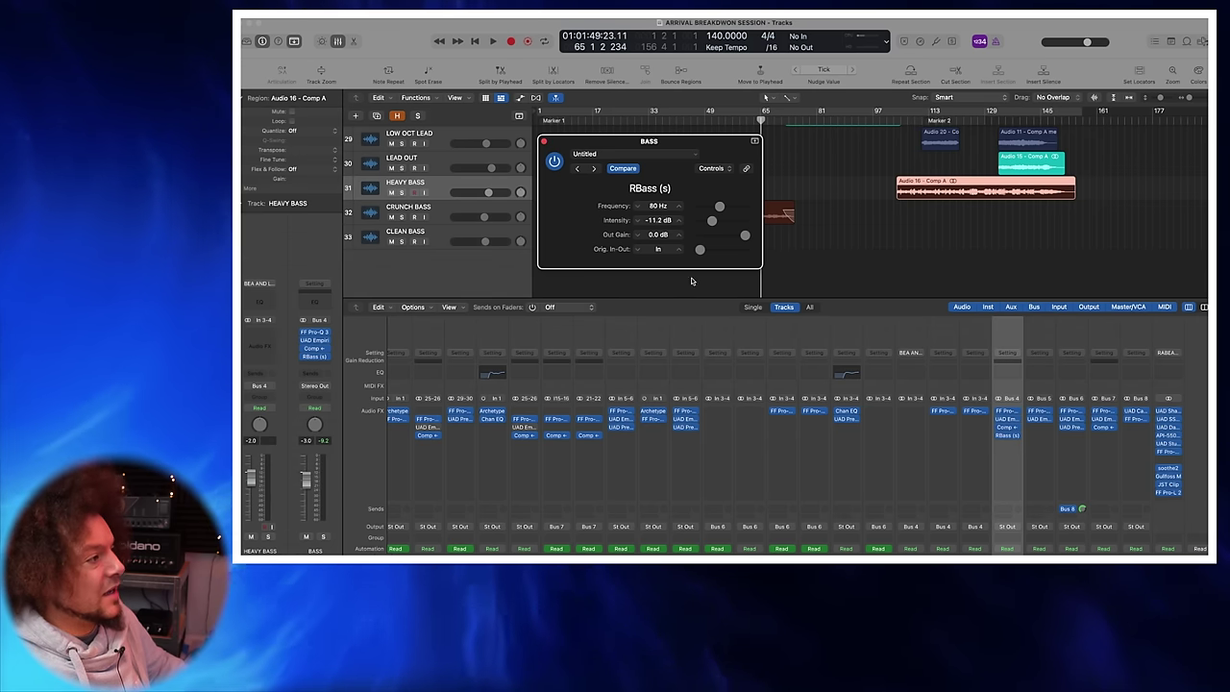
# Step: Play the soloed BASS bus while bypassing and re-enabling RBass to compare the sound, closing the plug-in at the end
pyautogui.scroll(-5, 691, 384)
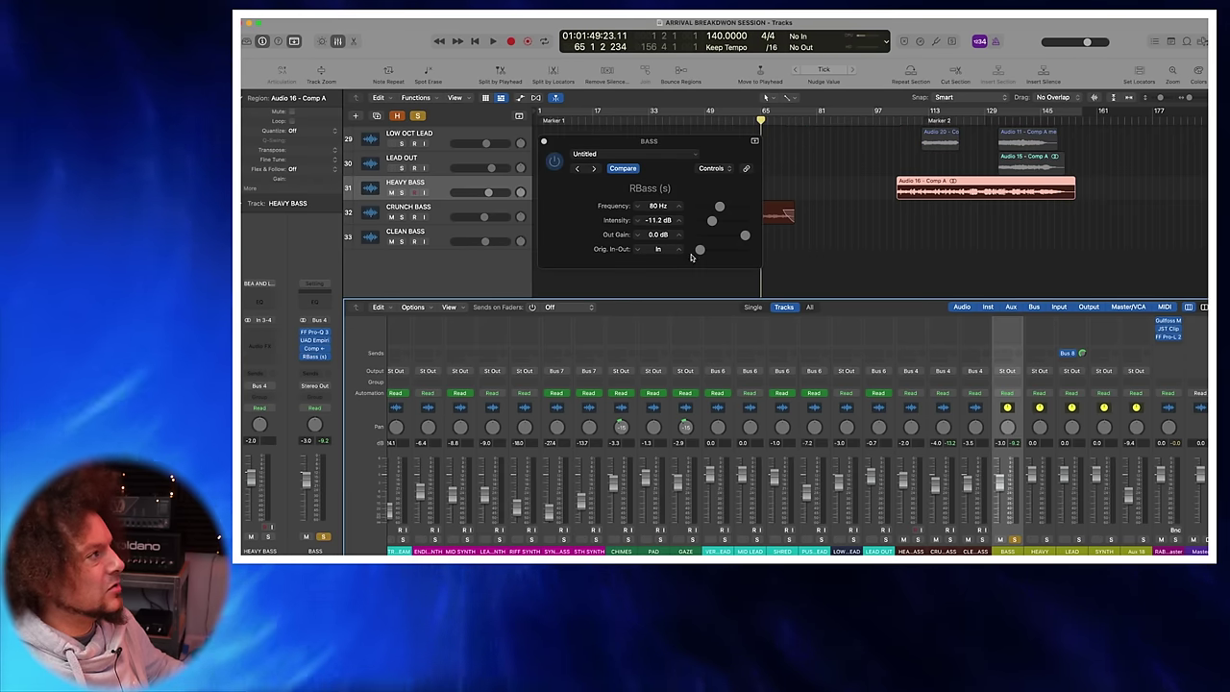
pyautogui.press('space')
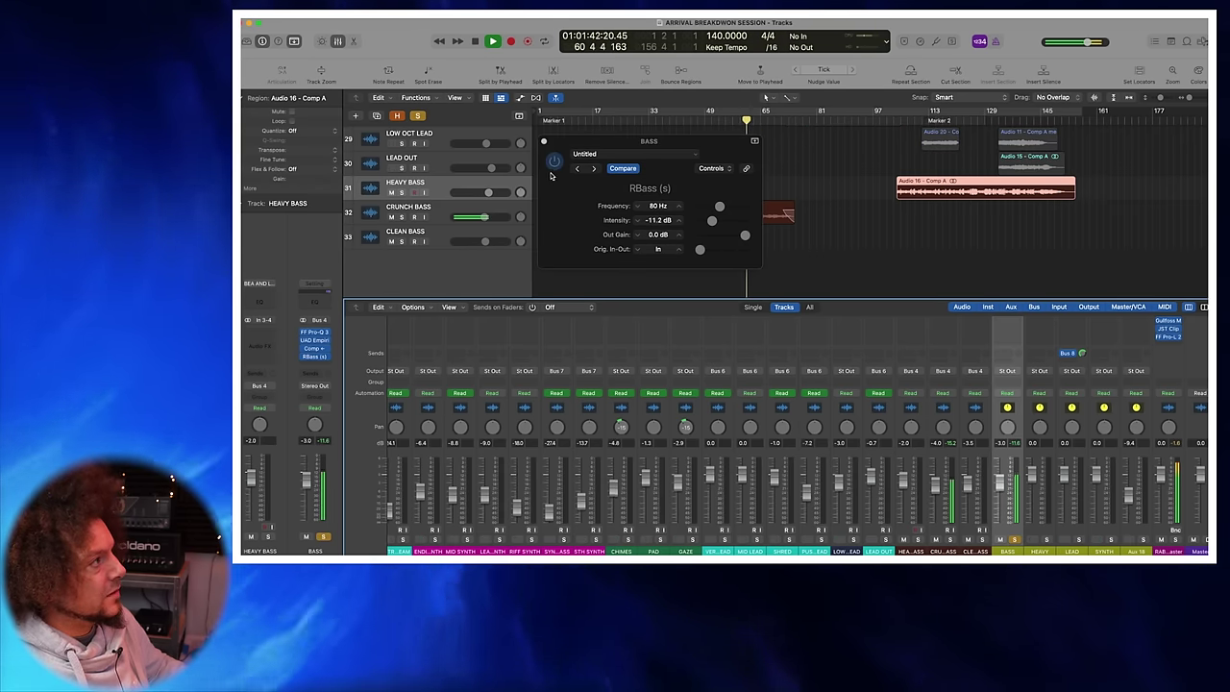
pyautogui.click(555, 163)
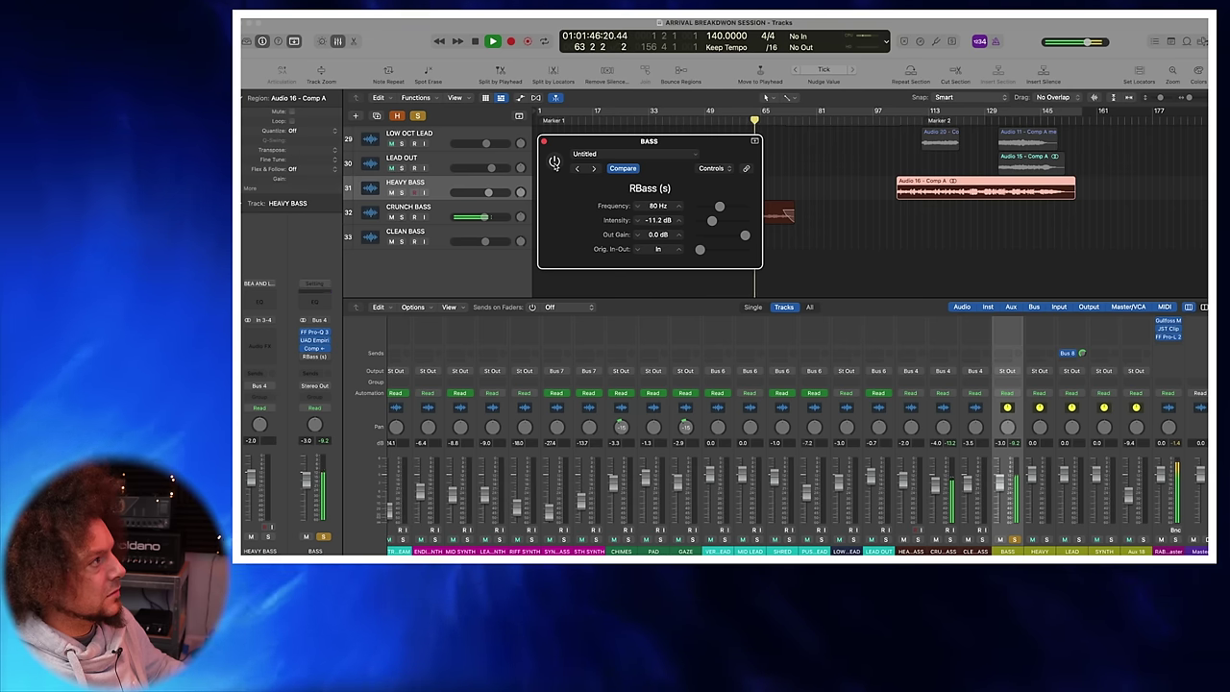
pyautogui.click(555, 163)
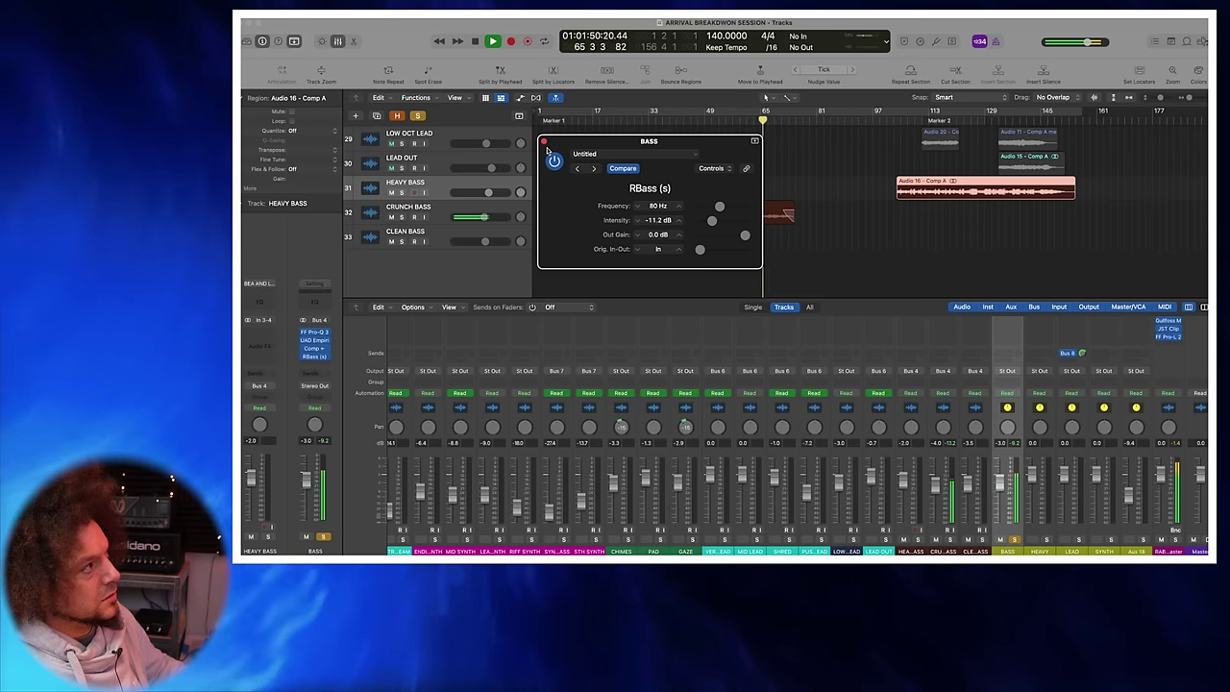
pyautogui.press('space')
pyautogui.press('super+w')
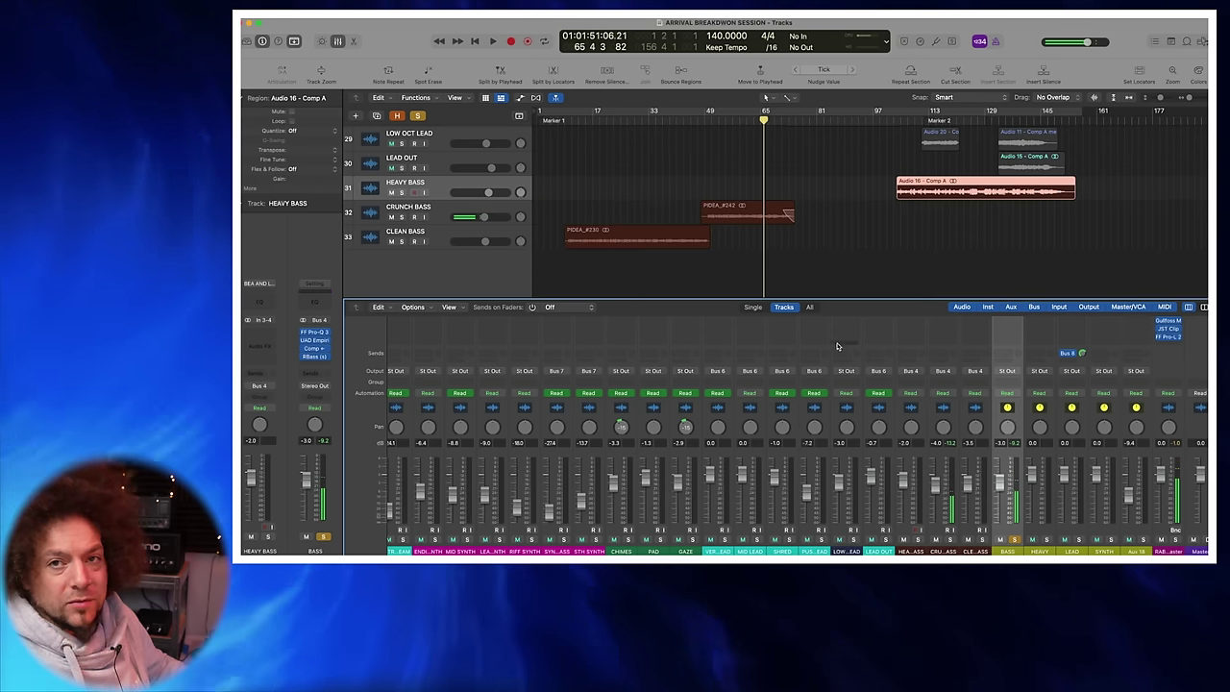
# Step: Unsolo the BASS bus and hide the mixer to bring the synth tracks into view in the arrangement
pyautogui.click(1015, 541)
pyautogui.scroll(5, 1000, 458)
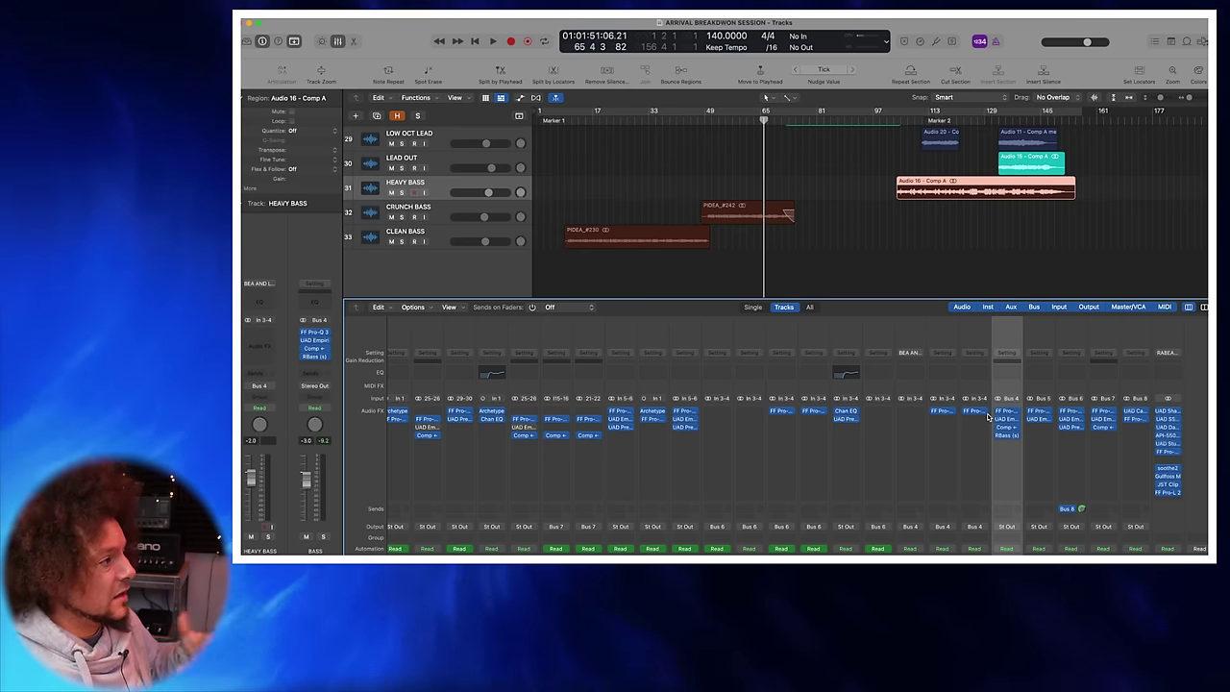
pyautogui.scroll(5, 780, 192)
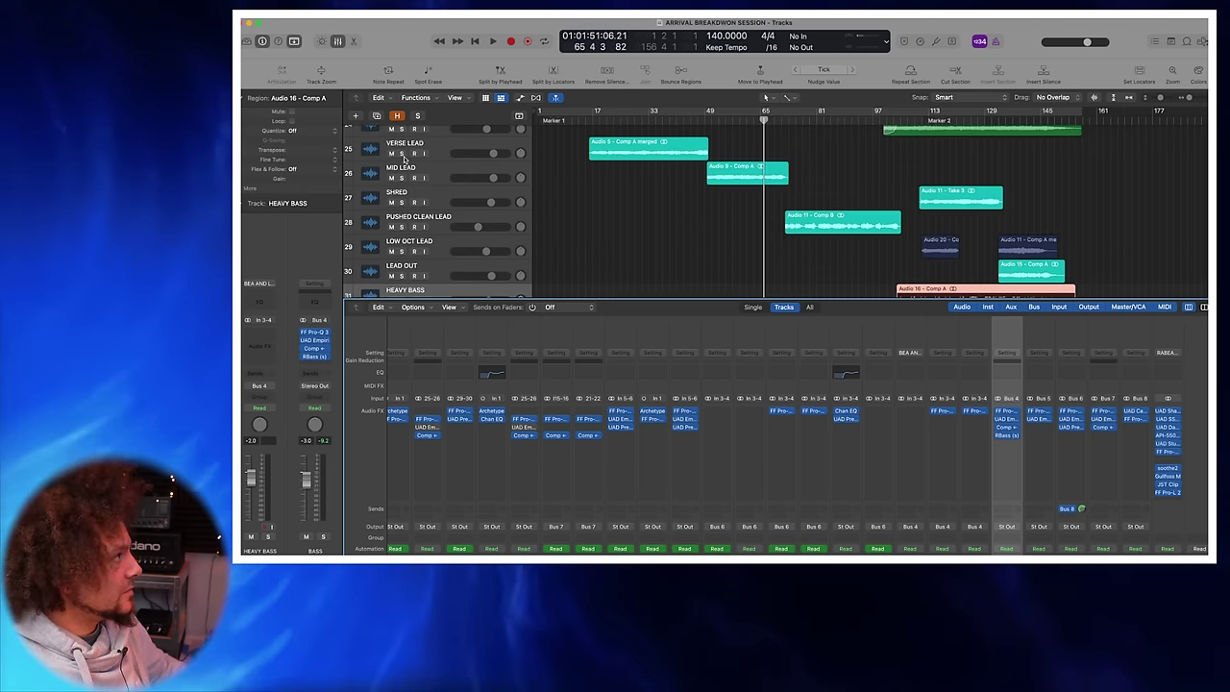
pyautogui.click(337, 40)
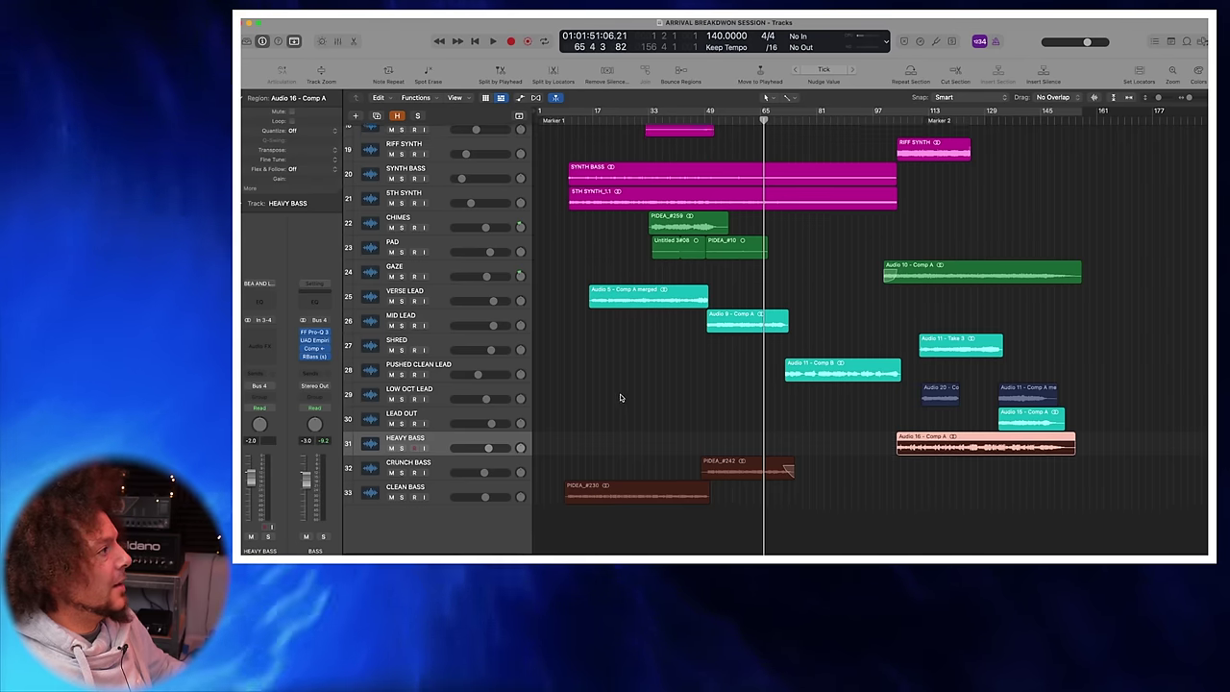
pyautogui.scroll(5, 618, 396)
pyautogui.scroll(-5, 618, 396)
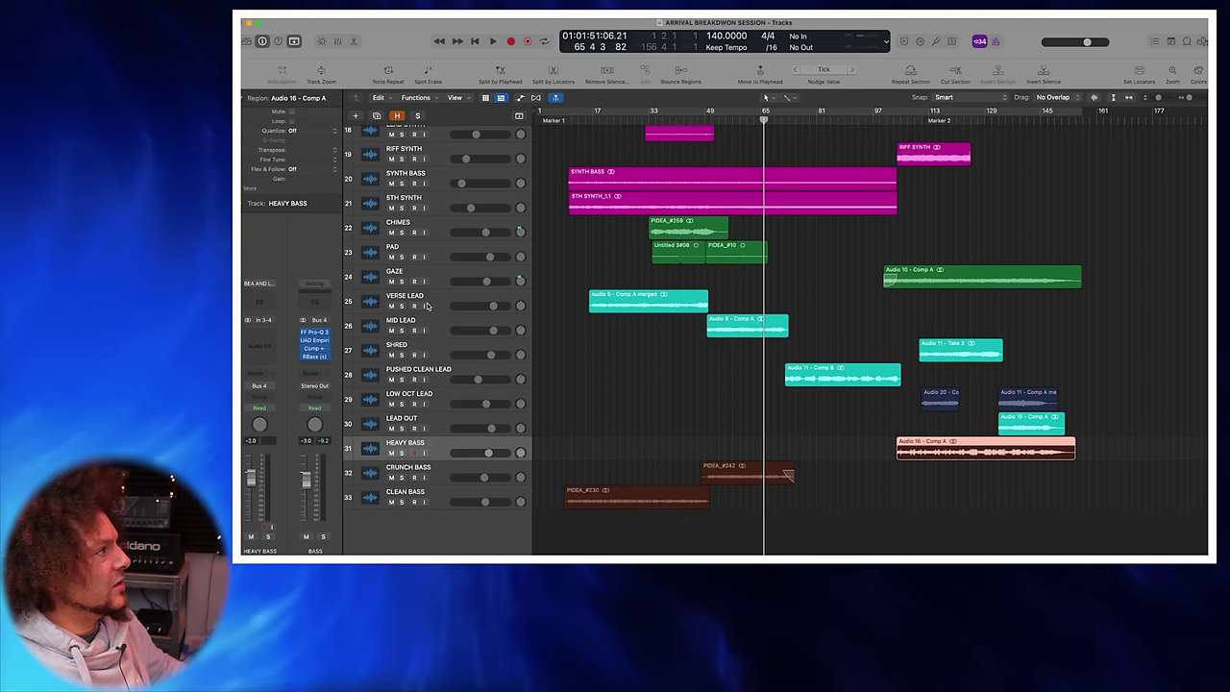
pyautogui.scroll(6, 437, 296)
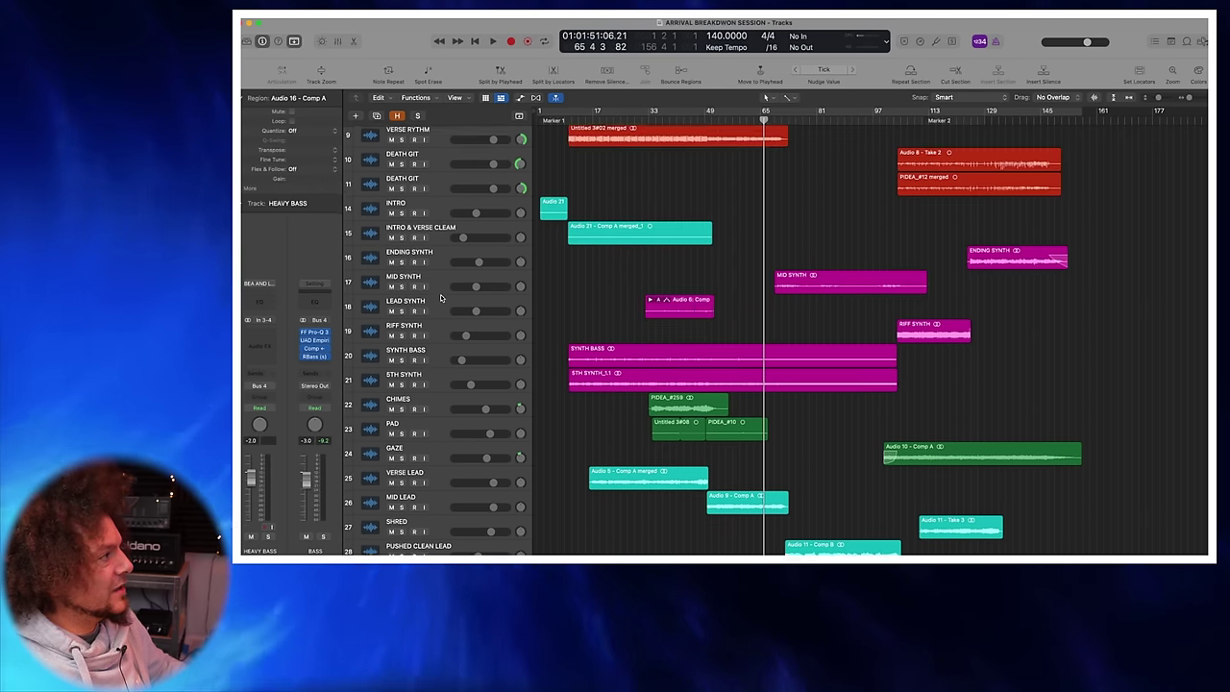
# Step: Solo the SYNTH BASS and STH SYNTH tracks, audition them together around bar 62, and unsolo both
pyautogui.click(402, 362)
pyautogui.press('space')
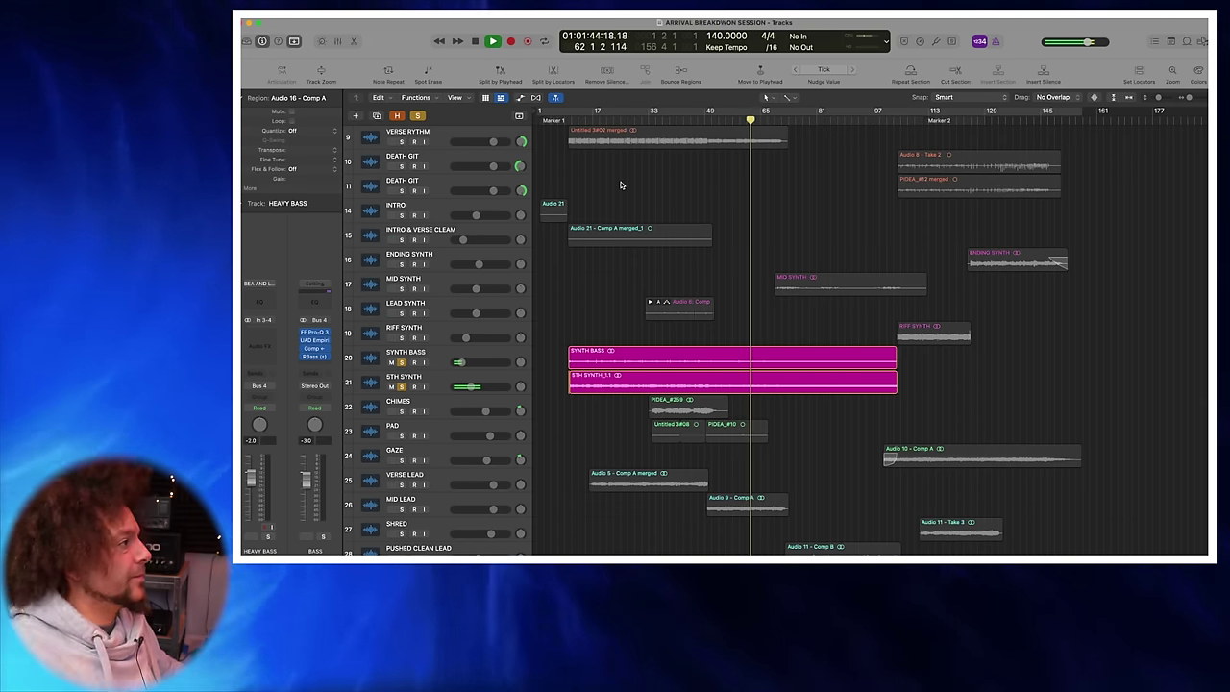
pyautogui.press('space')
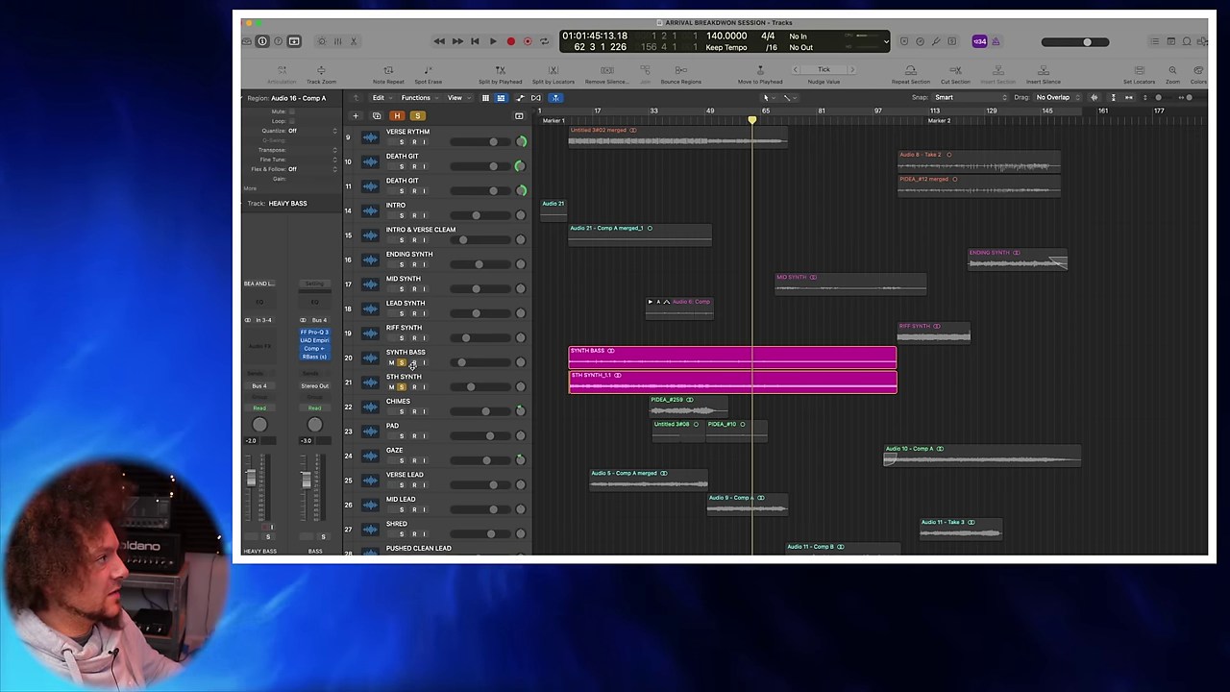
pyautogui.click(403, 362)
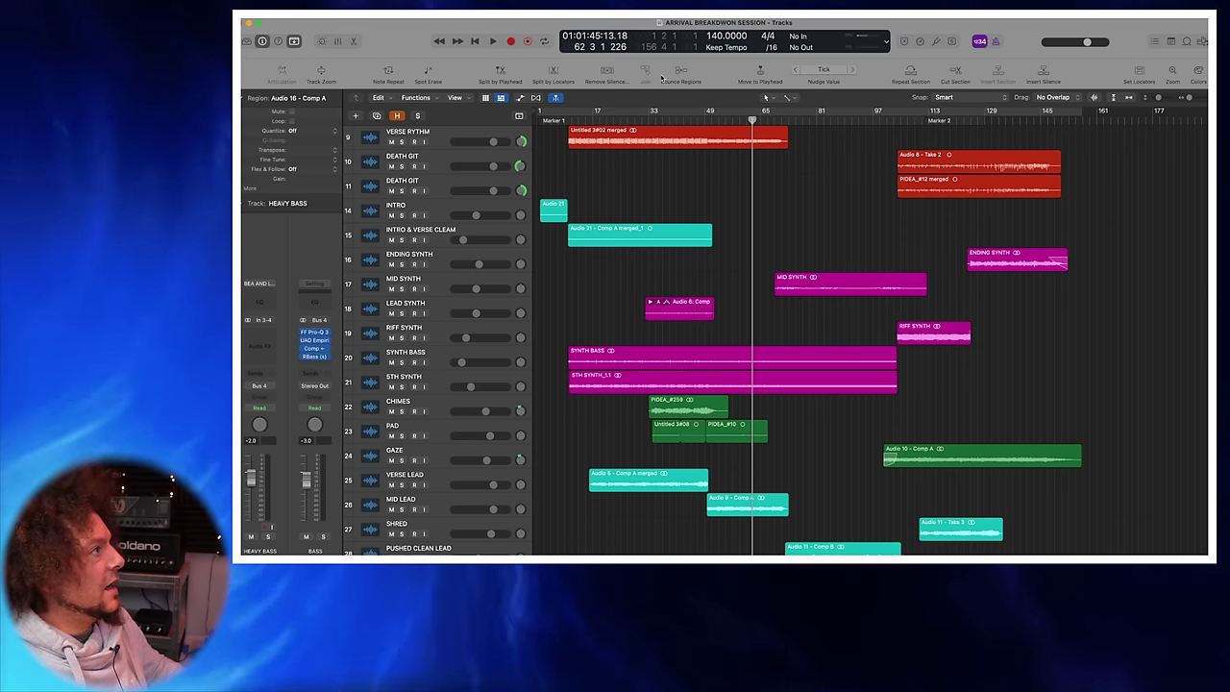
# Step: Solo the INTRO and INTRO & VERSE CLEAM tracks and play them from near the song's start into bar 10
pyautogui.click(598, 122)
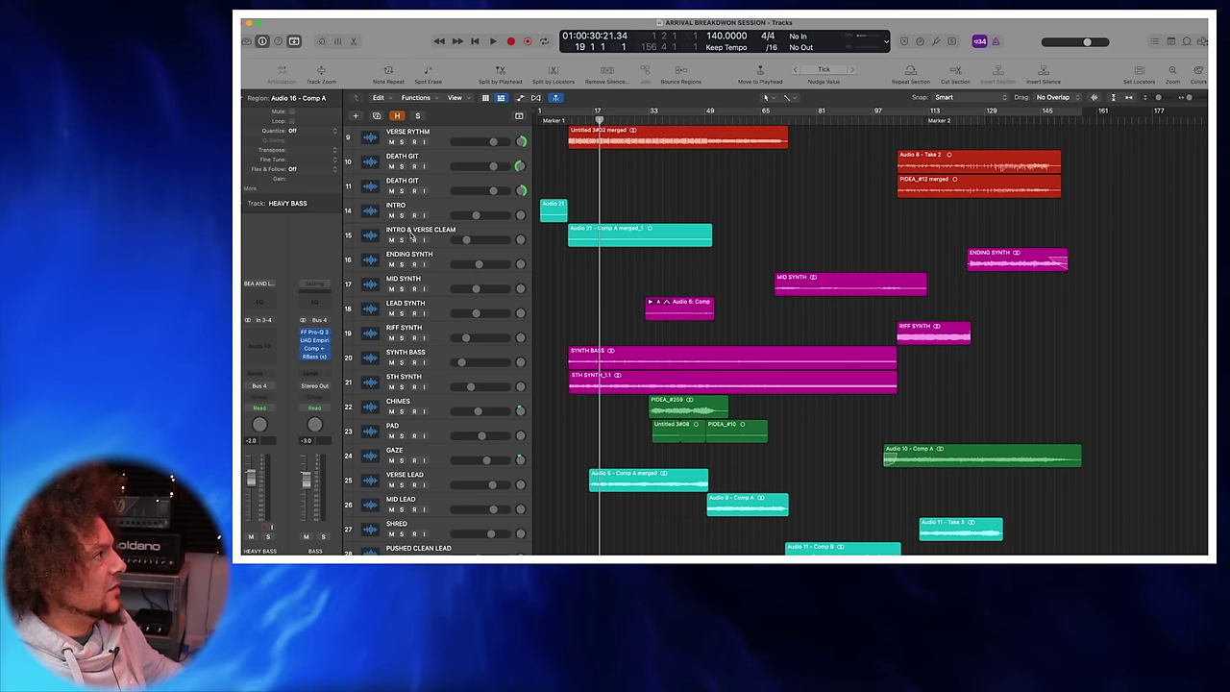
pyautogui.moveTo(402, 214); pyautogui.dragTo(402, 239)
pyautogui.click(549, 120)
pyautogui.press('space')
pyautogui.press('super+Right')
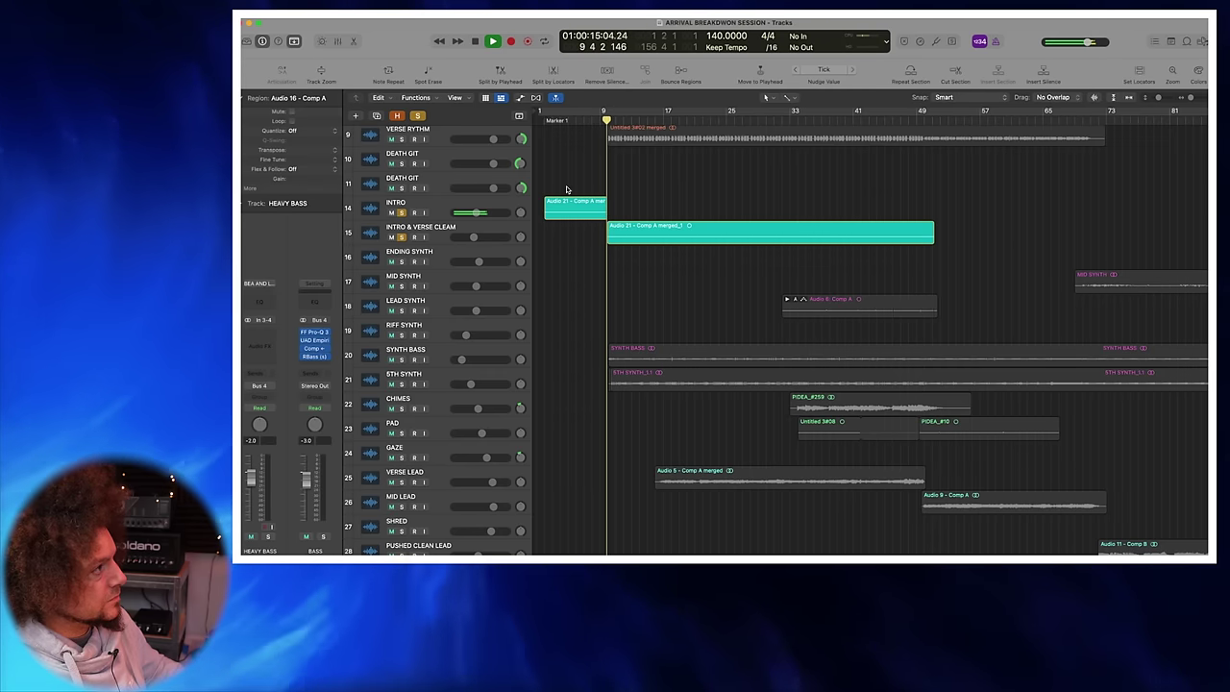
pyautogui.press('space')
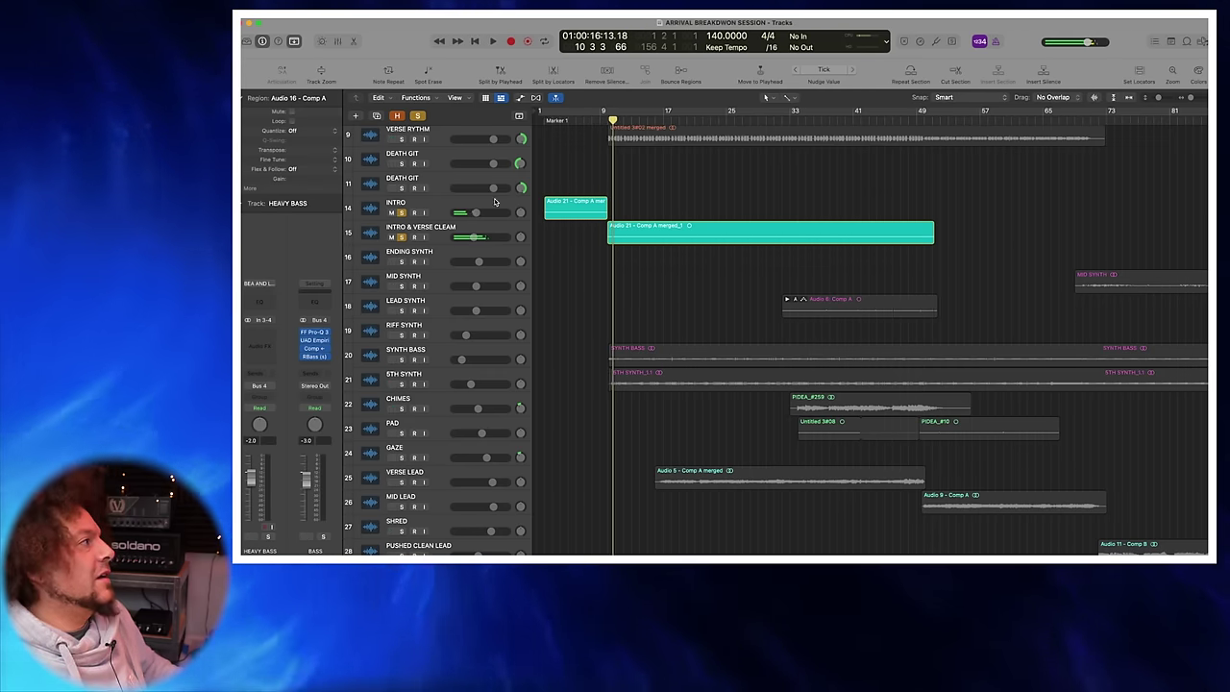
# Step: Select the INTRO track, place the playhead at bar 4, and review the track's Archetype amp plug-in before closing it
pyautogui.click(442, 205)
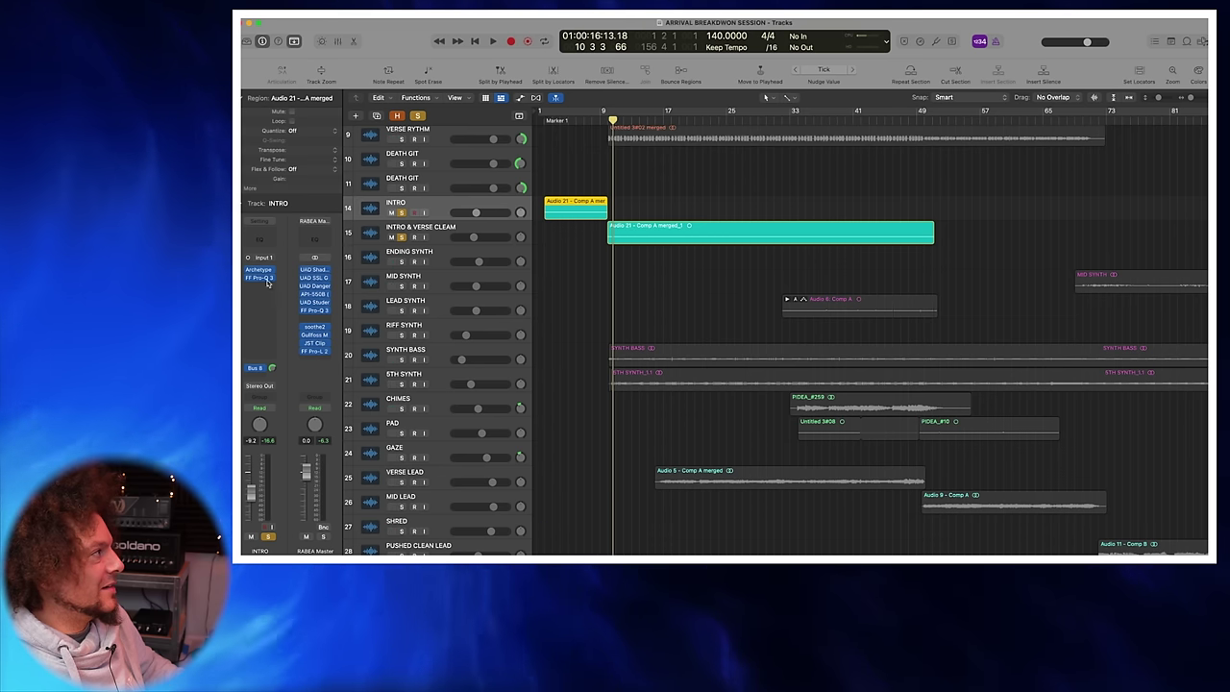
pyautogui.moveTo(261, 272)
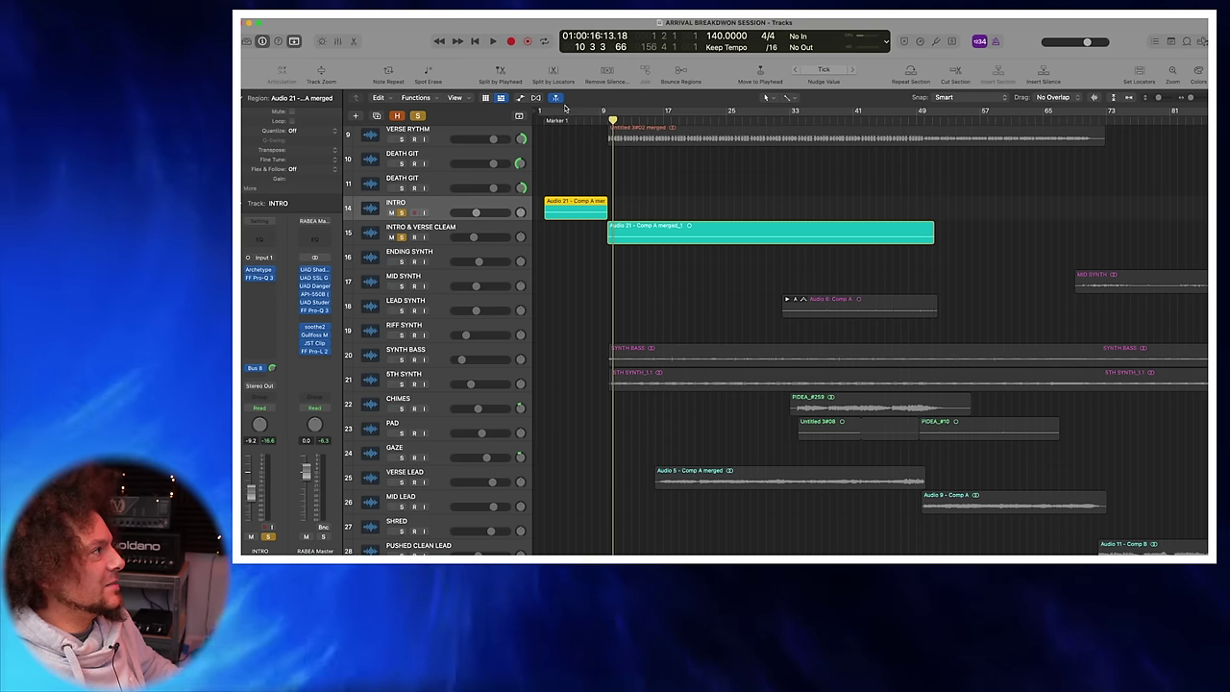
pyautogui.hotkey('alt', ',')
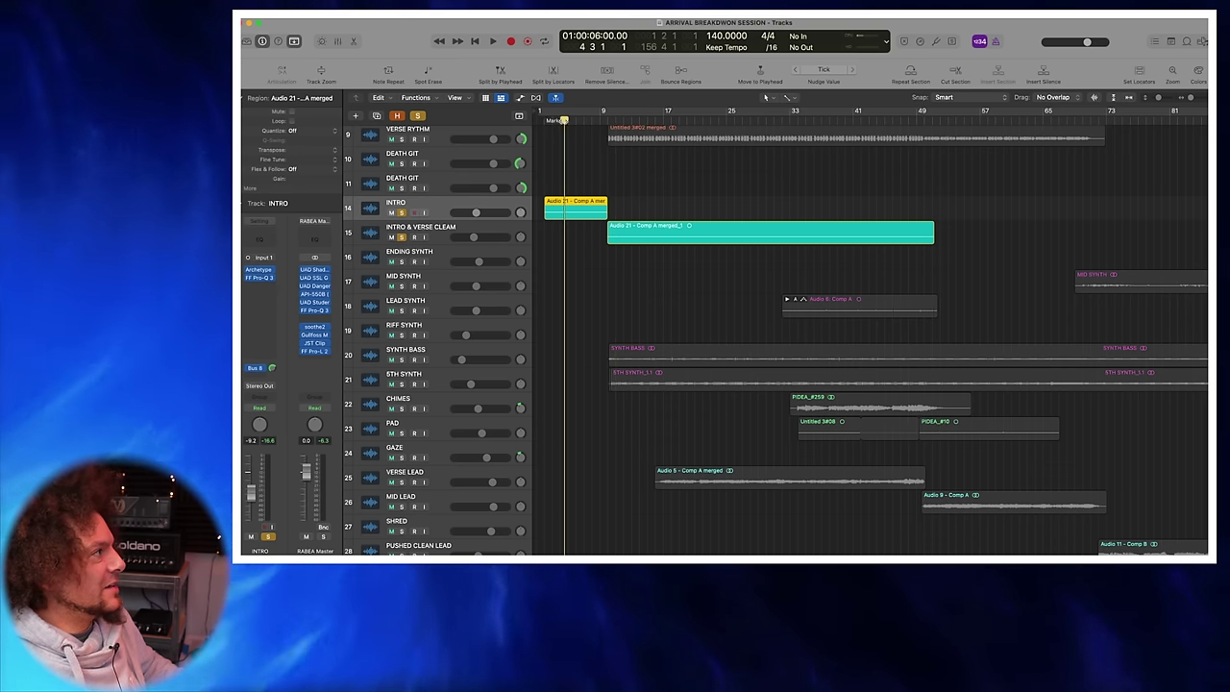
pyautogui.click(258, 271)
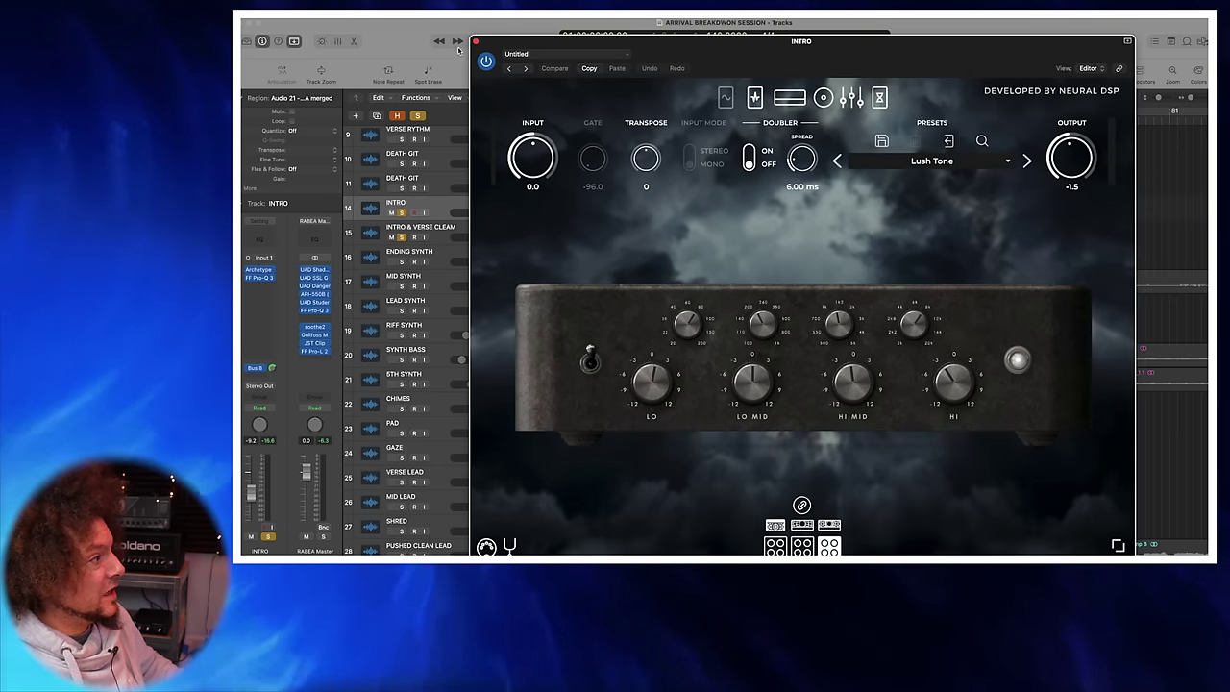
pyautogui.click(476, 43)
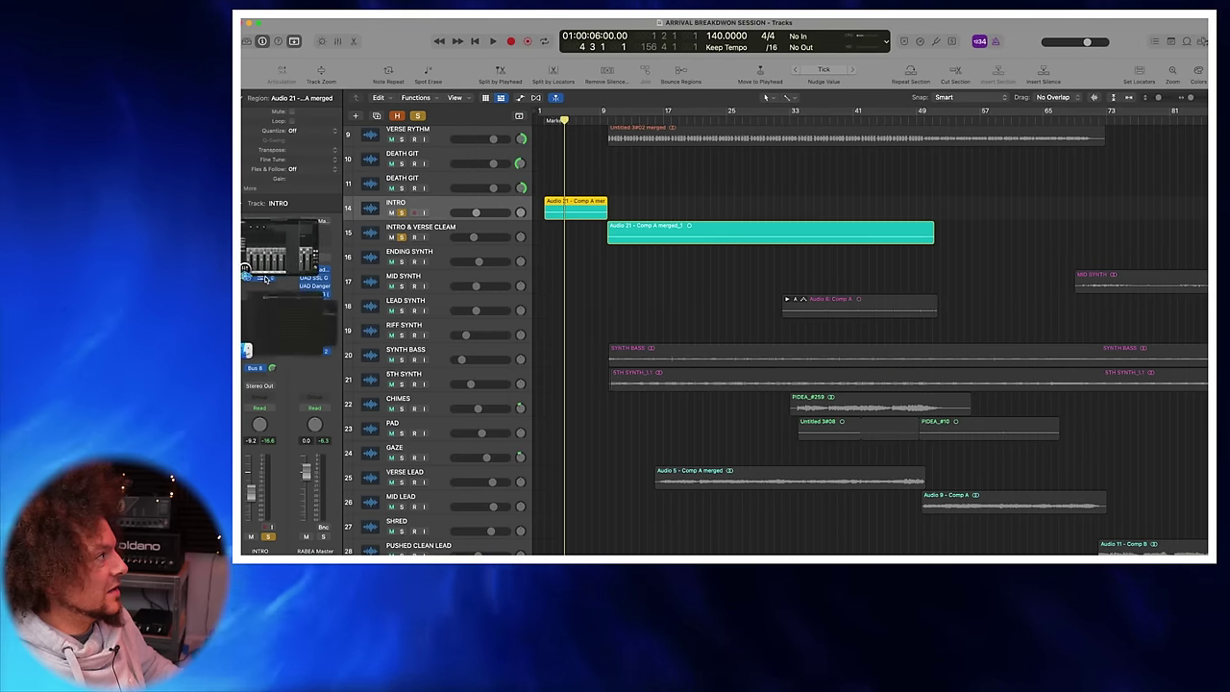
# Step: Open the INTRO track's Pro-Q 3, move it clear of the regions, and play from bar 4 to examine its EQ curve
pyautogui.click(261, 278)
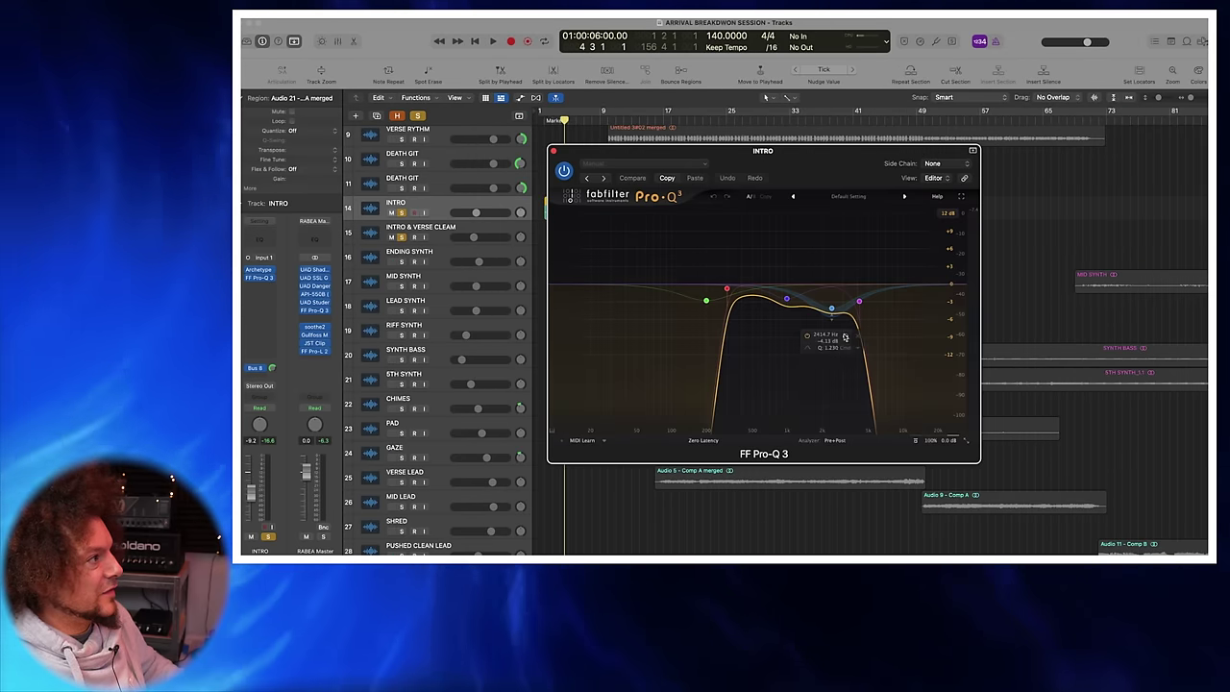
pyautogui.moveTo(791, 169); pyautogui.dragTo(957, 174)
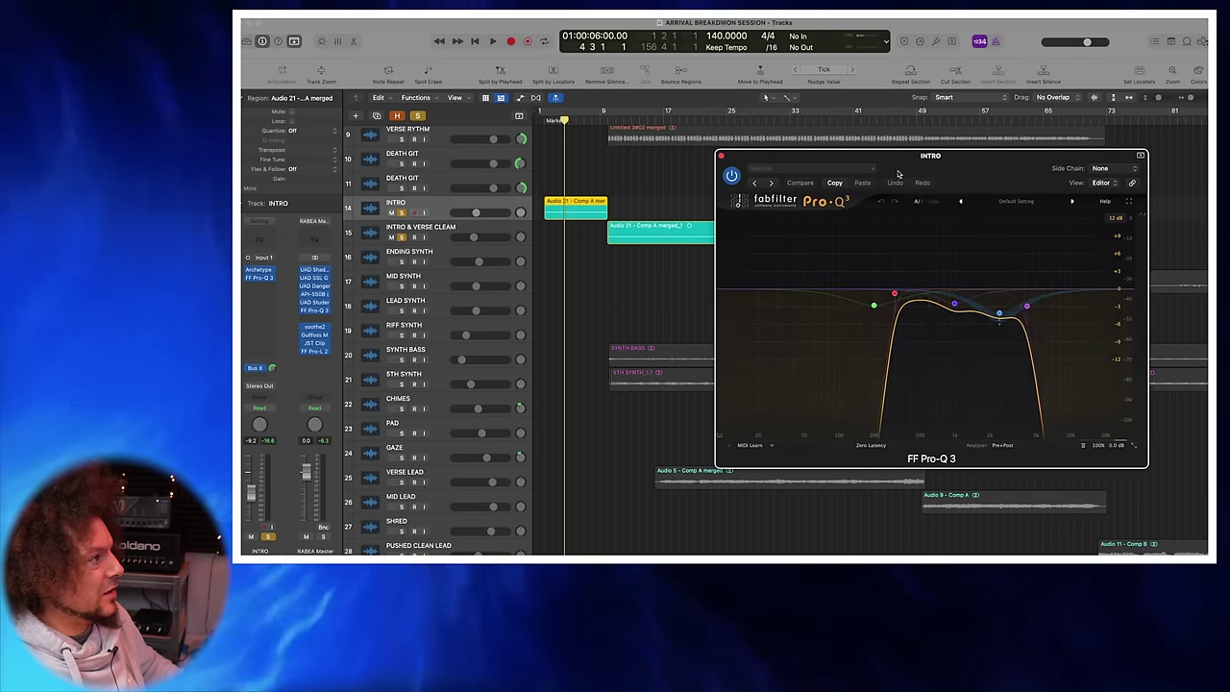
pyautogui.press('space')
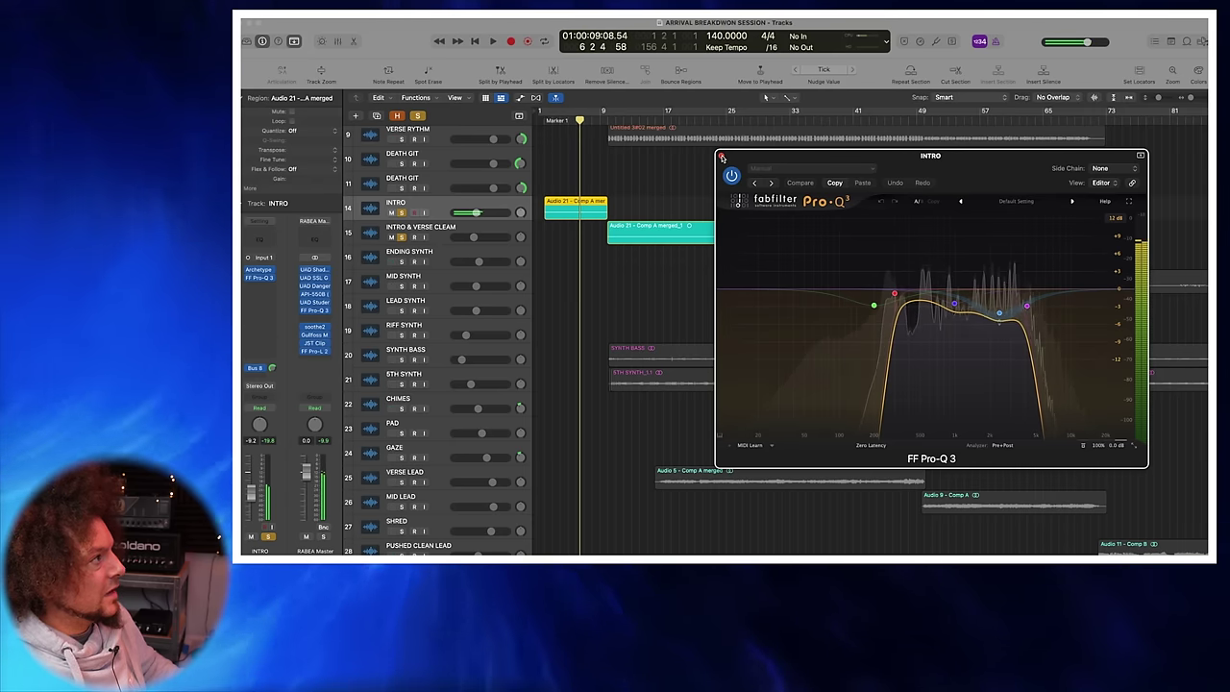
pyautogui.click(722, 158)
pyautogui.press('space')
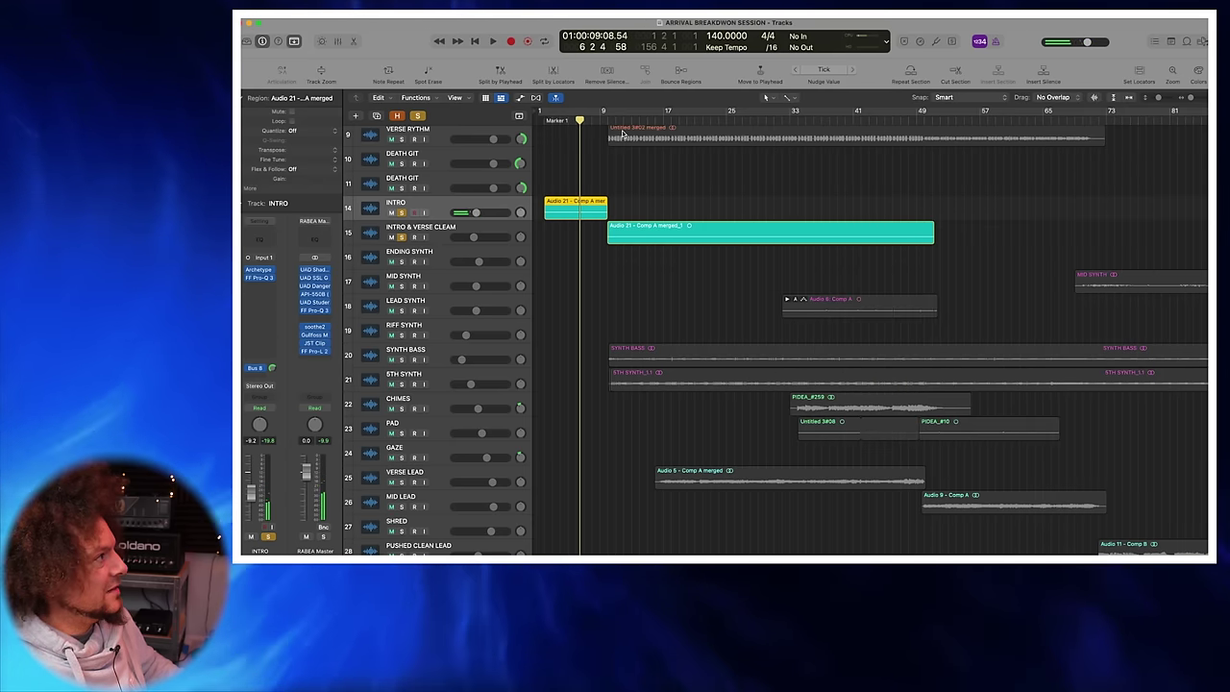
# Step: Play the INTRO & VERSE CLEAM track from about bar 9 while reviewing its Archetype amp settings
pyautogui.click(606, 114)
pyautogui.press('space')
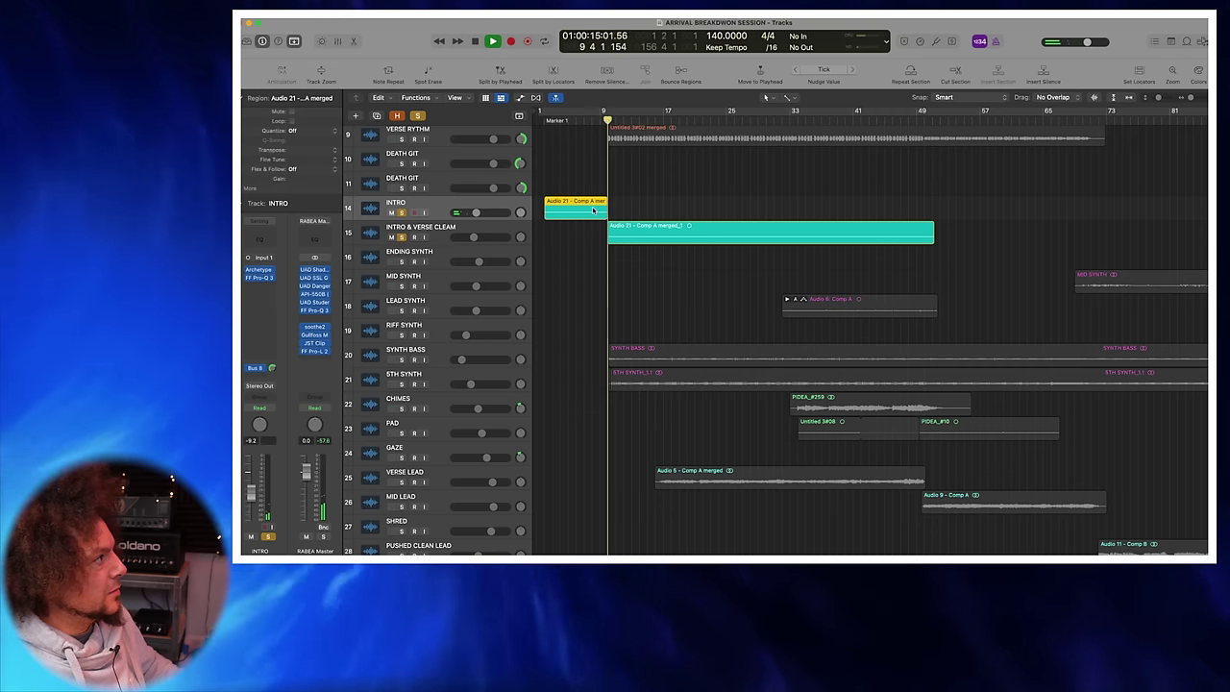
pyautogui.click(464, 227)
pyautogui.click(260, 277)
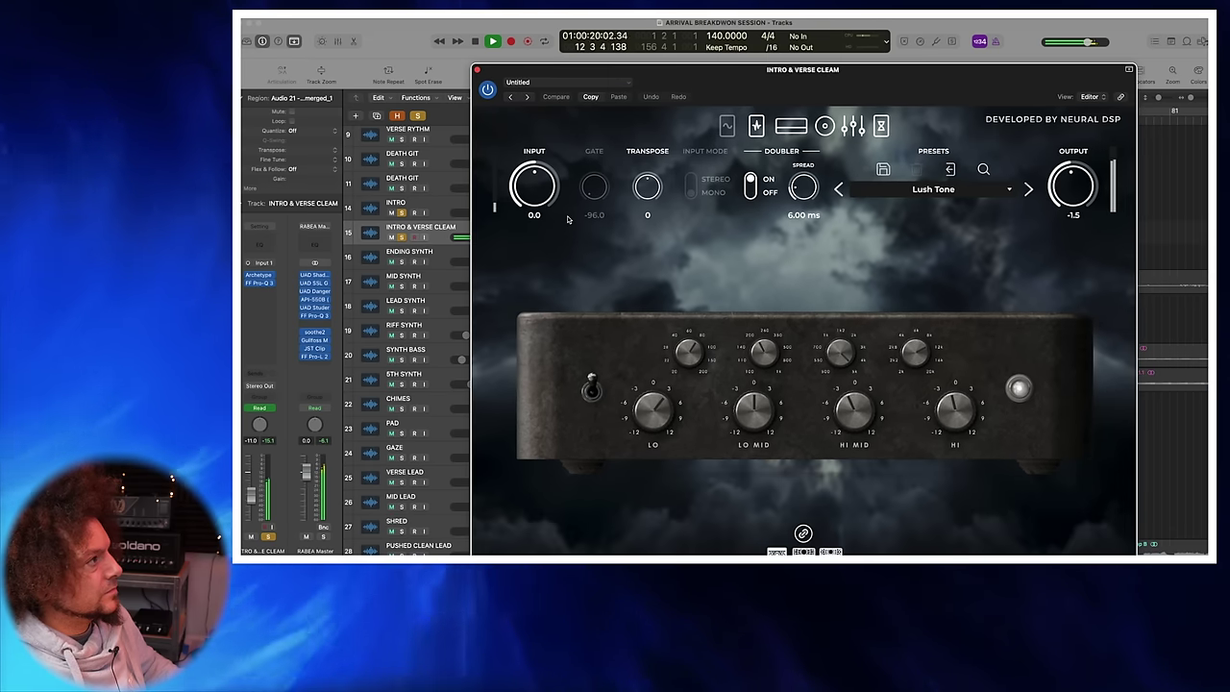
pyautogui.press('space')
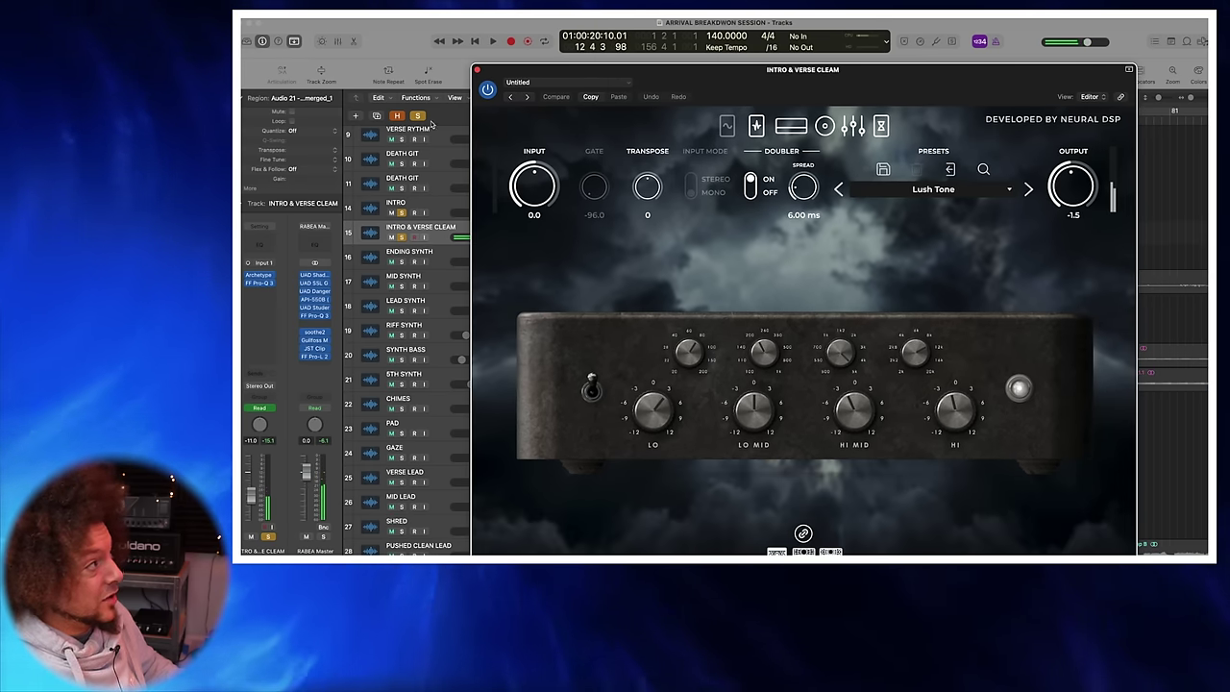
# Step: Close the Archetype plug-in and examine the INTRO & VERSE CLEAM track's Pro-Q 3 bands, closing the EQ when done
pyautogui.click(259, 277)
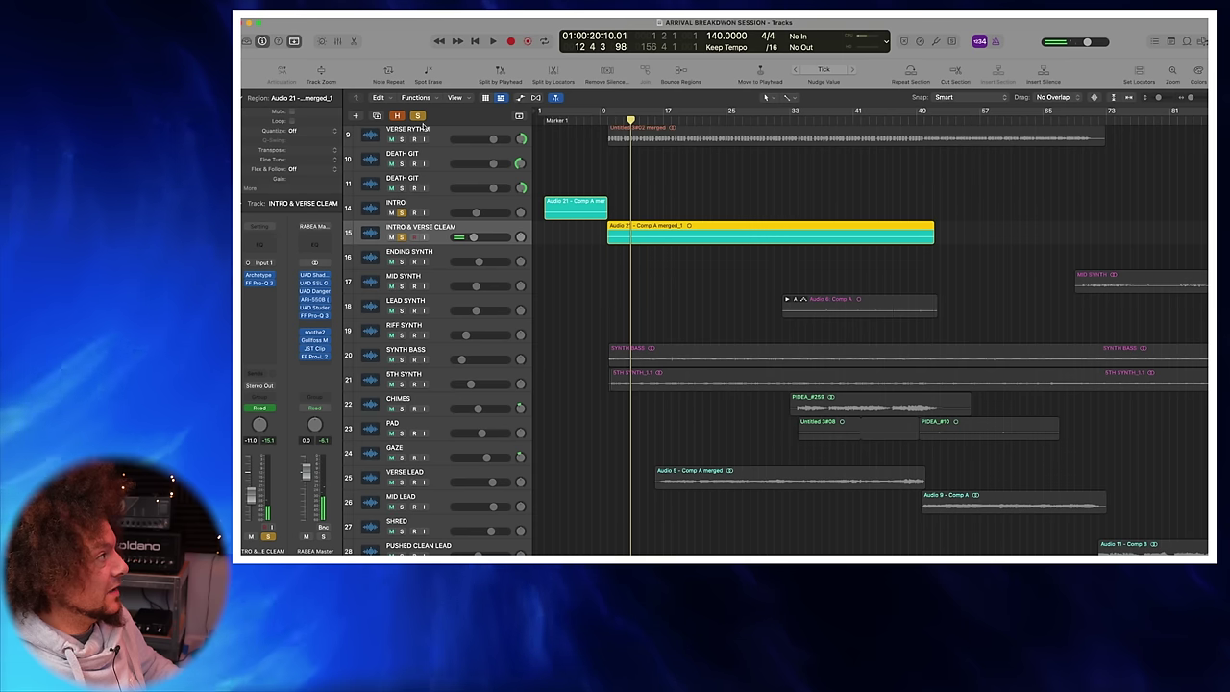
pyautogui.click(259, 284)
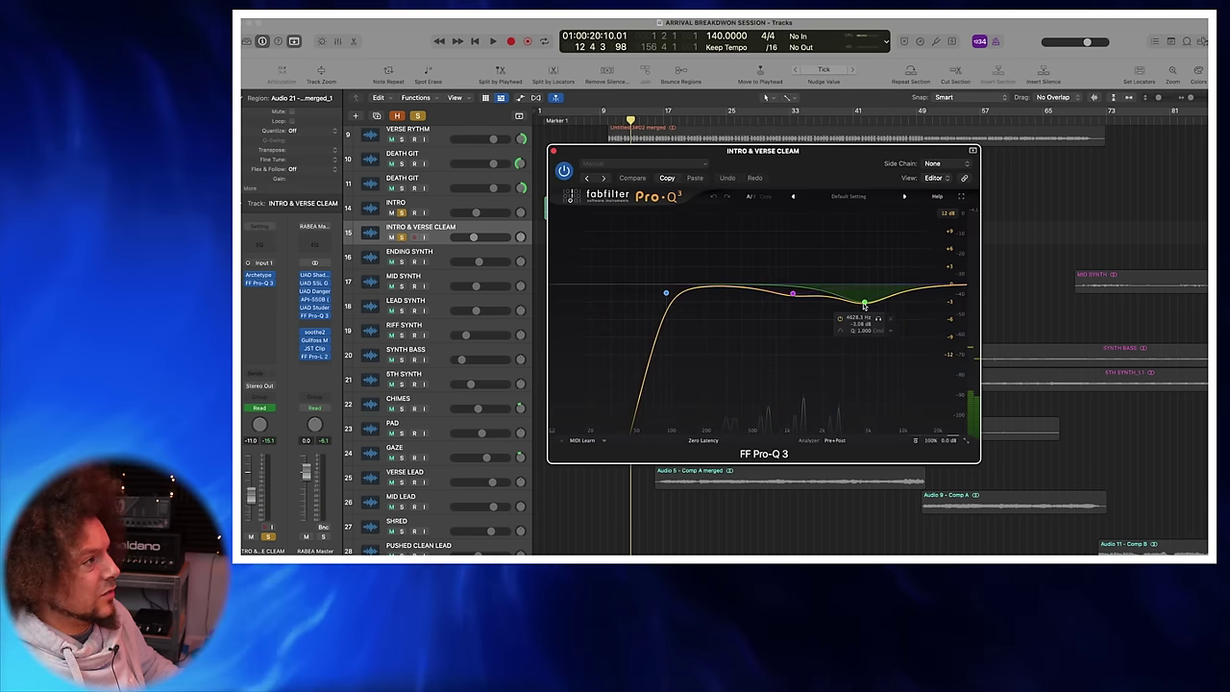
pyautogui.click(553, 151)
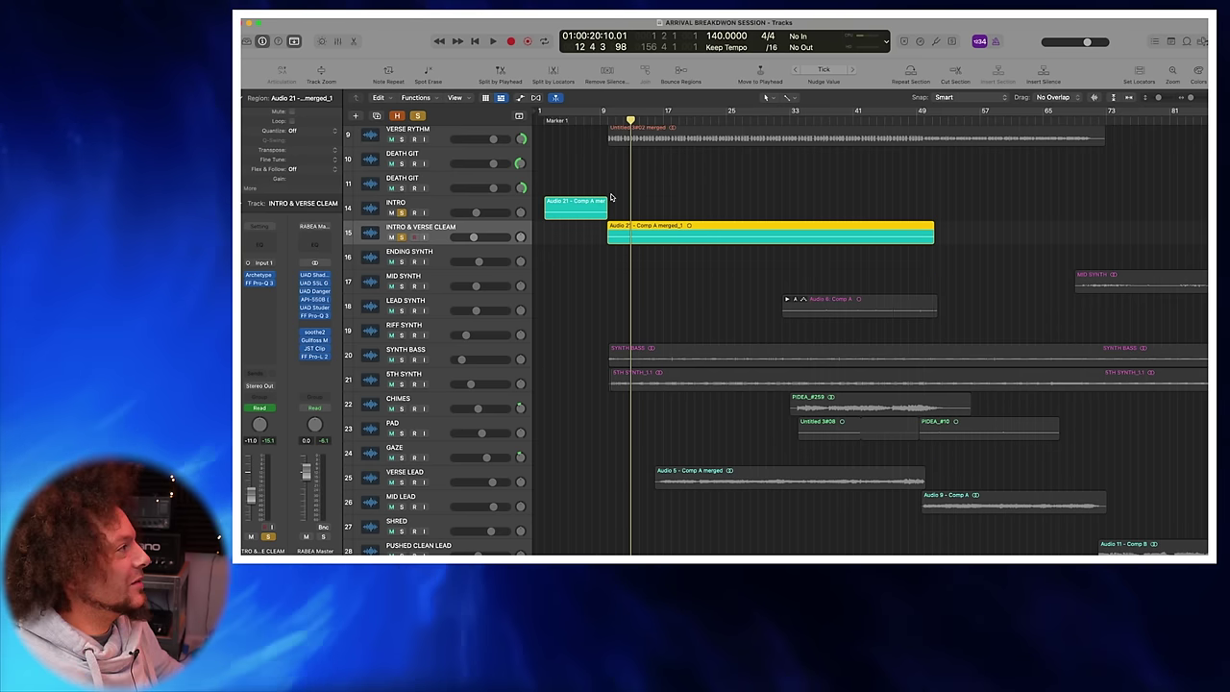
# Step: Clear the soloed guitar tracks, place the playhead at bar 4, and play the full mix from the intro into the verse
pyautogui.press('space')
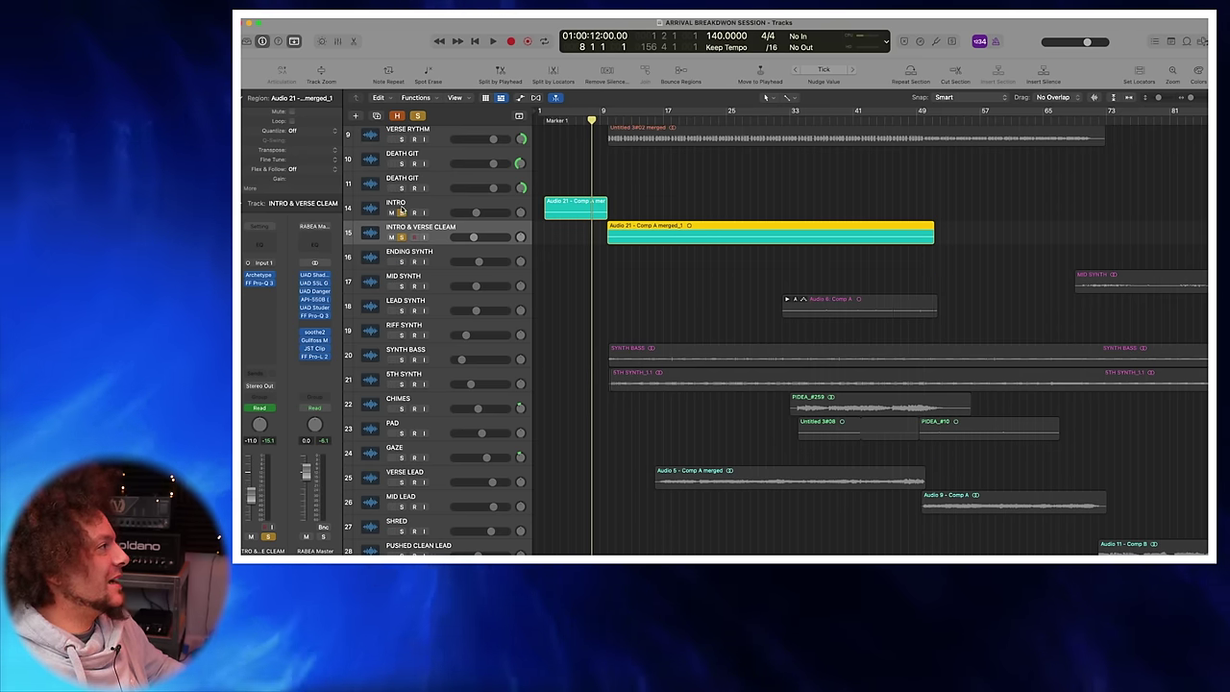
pyautogui.press('s')
pyautogui.click(560, 120)
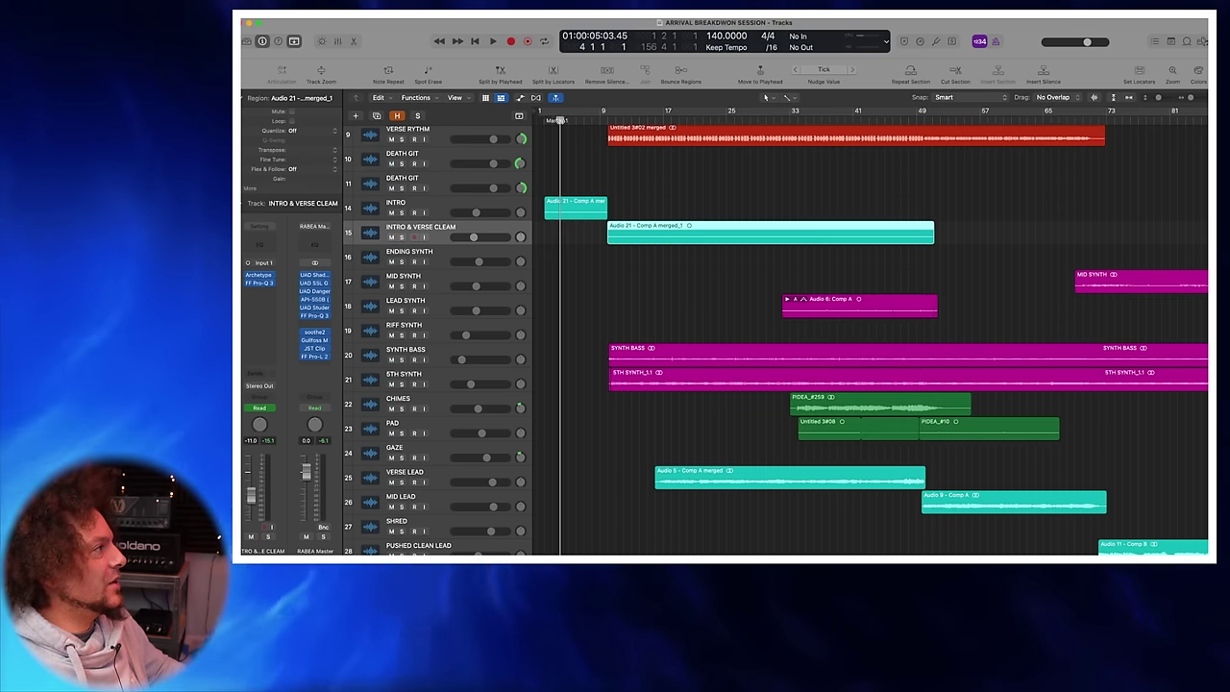
pyautogui.press('space')
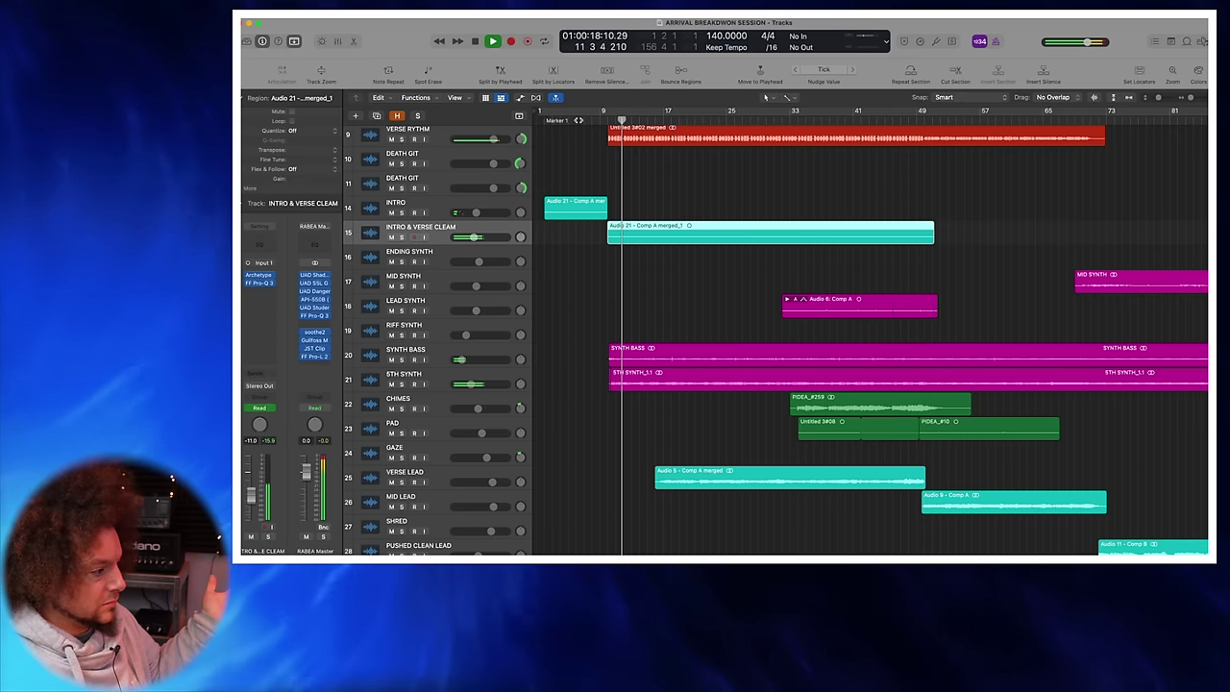
pyautogui.press('space')
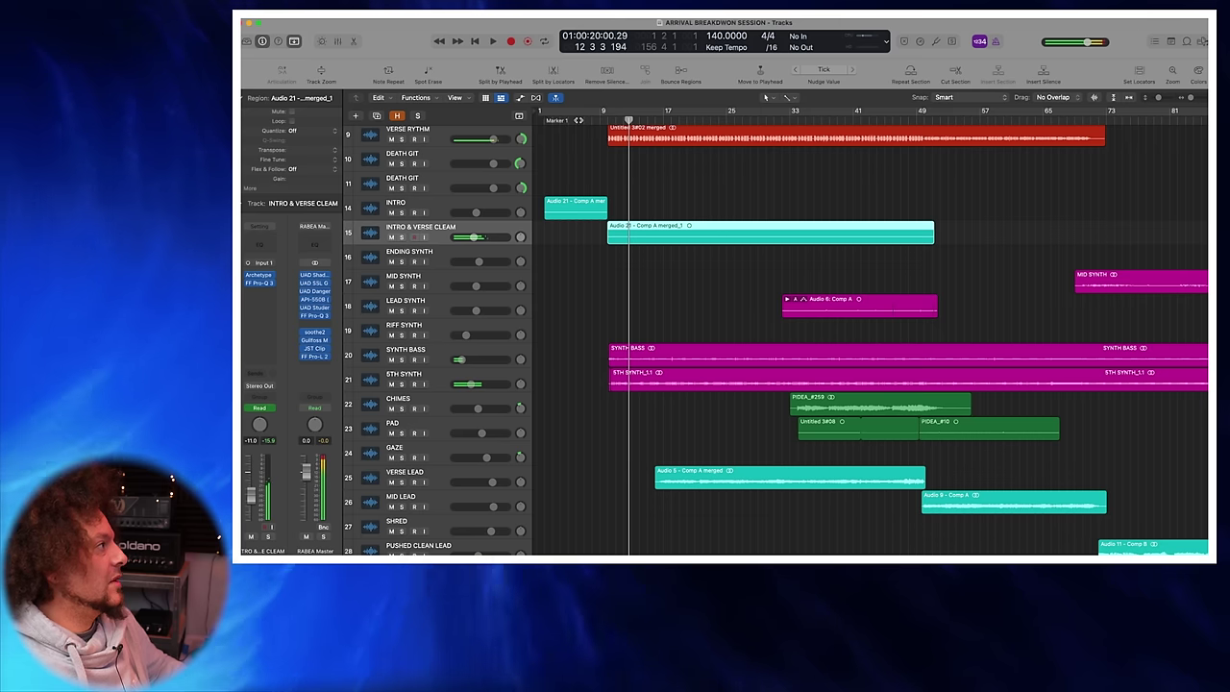
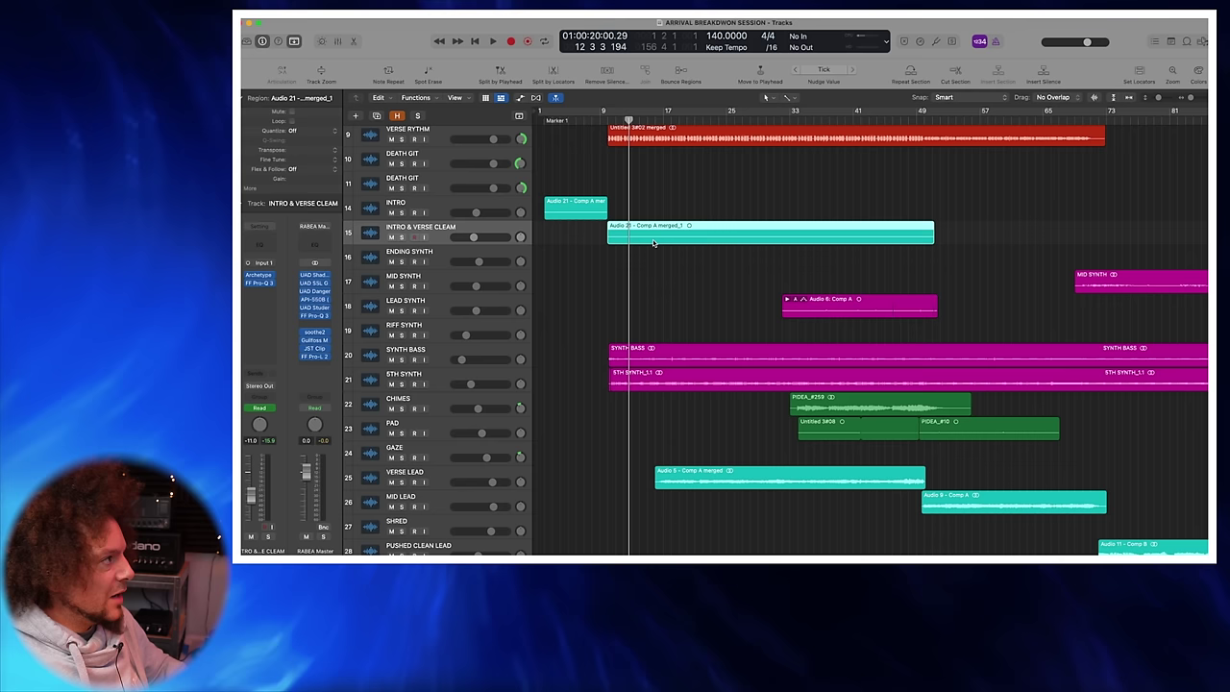
# Step: Deselect the clean guitar region, briefly audition the VERSE LEAD track soloed at bar 22, and clear its solo
pyautogui.click(602, 272)
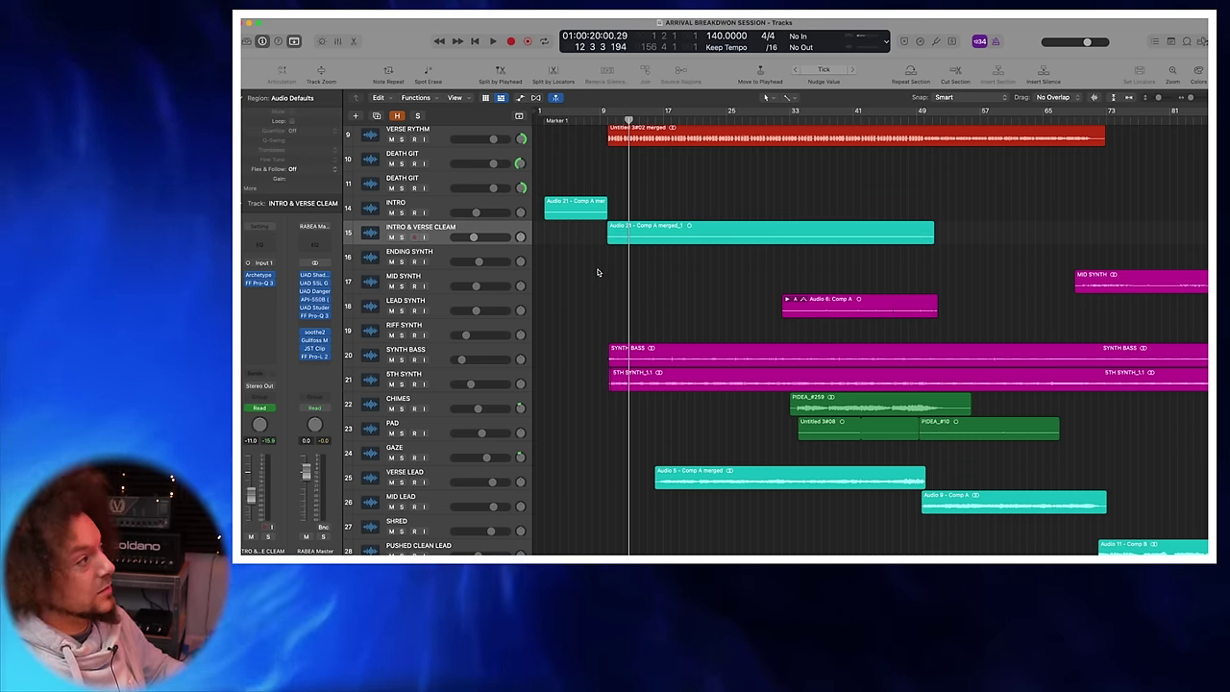
pyautogui.scroll(-5, 597, 273)
pyautogui.scroll(4, 602, 270)
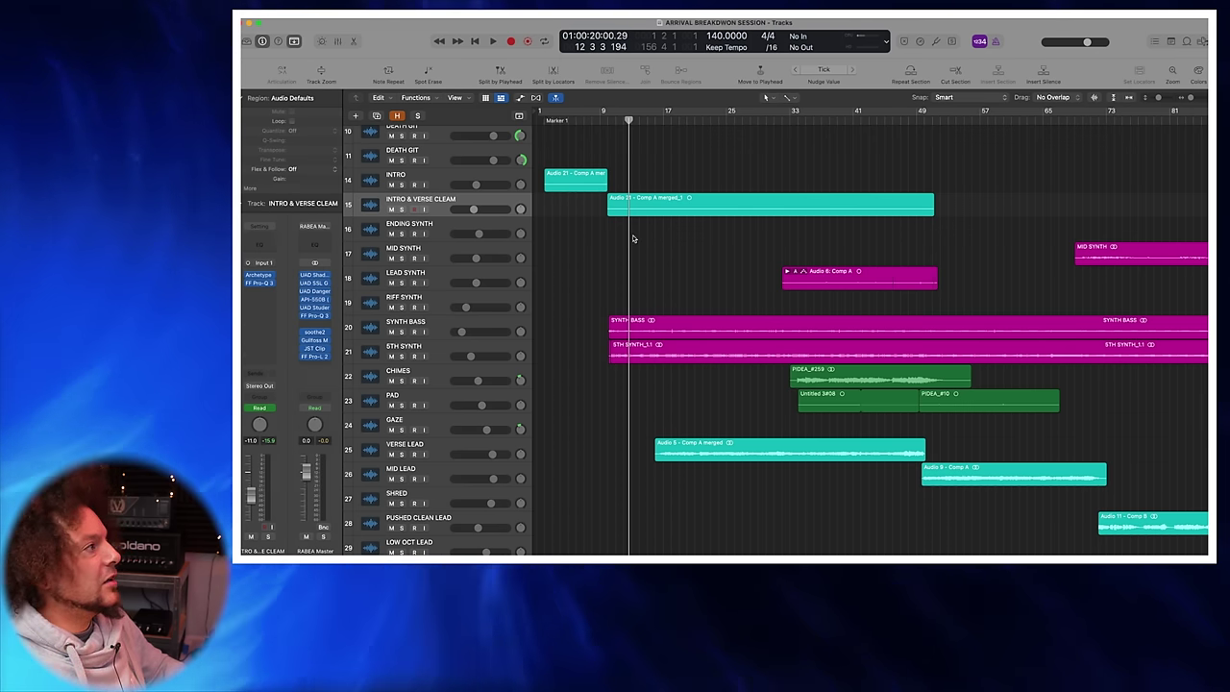
pyautogui.hscroll(2, 633, 238)
pyautogui.hscroll(-2, 616, 232)
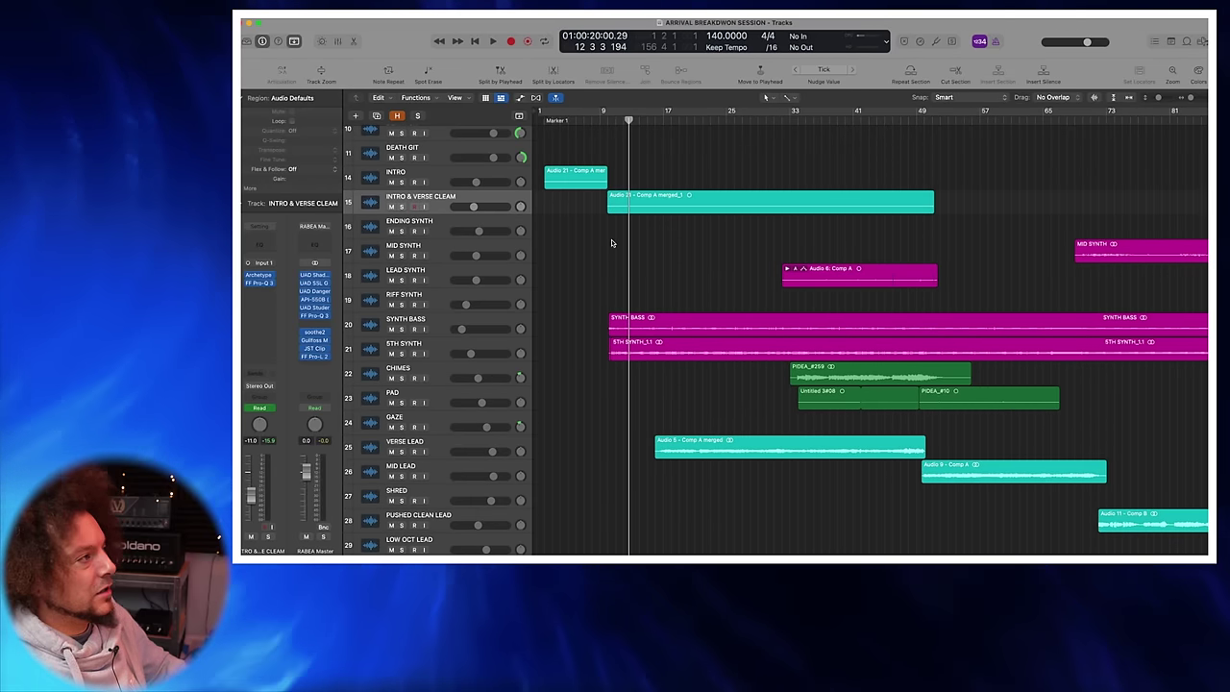
pyautogui.scroll(-3, 637, 231)
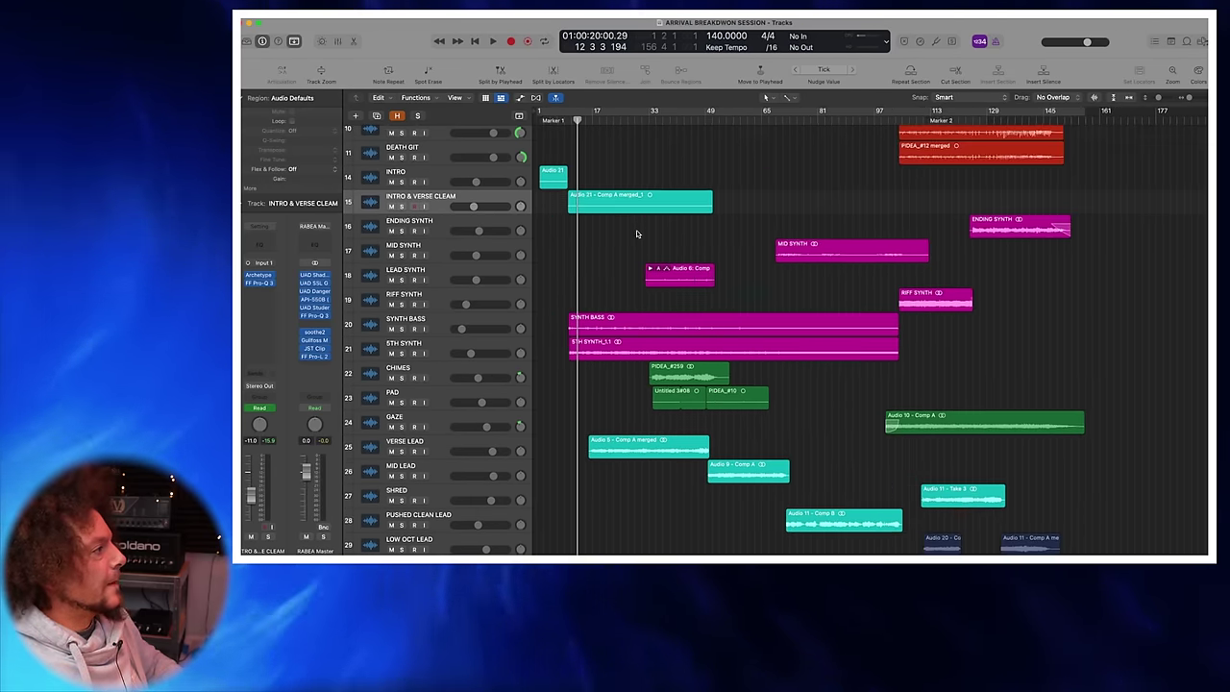
pyautogui.scroll(-5, 636, 230)
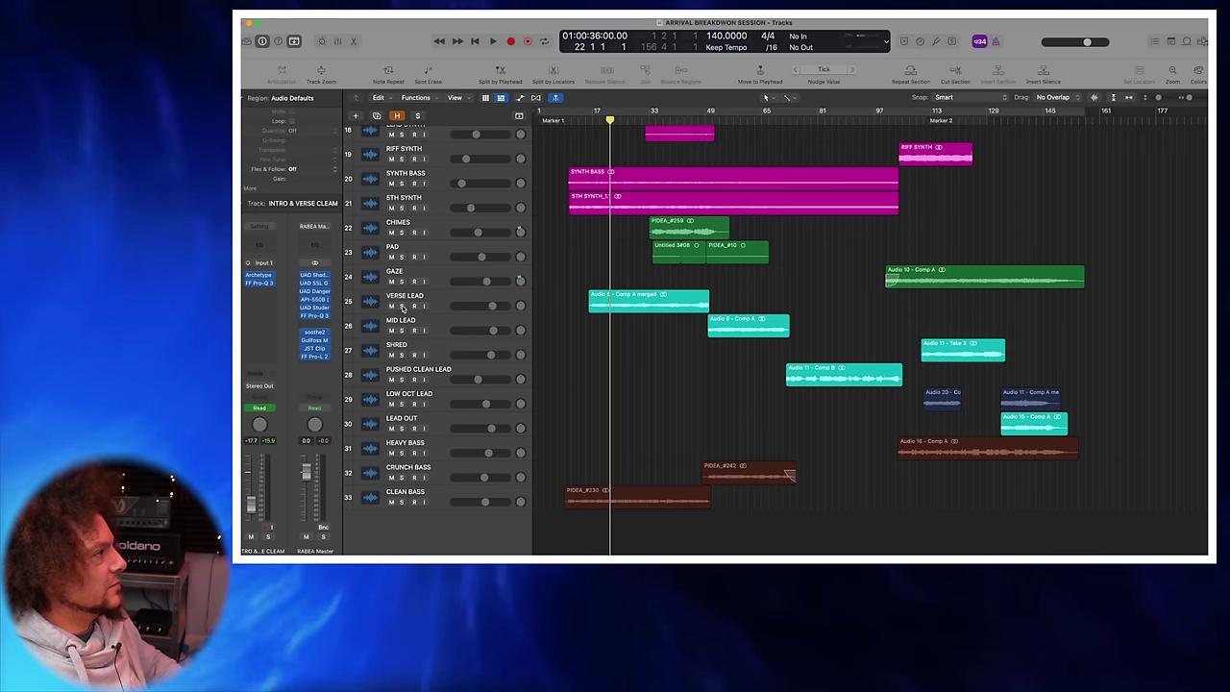
pyautogui.click(401, 305)
pyautogui.press('space')
pyautogui.press('space')
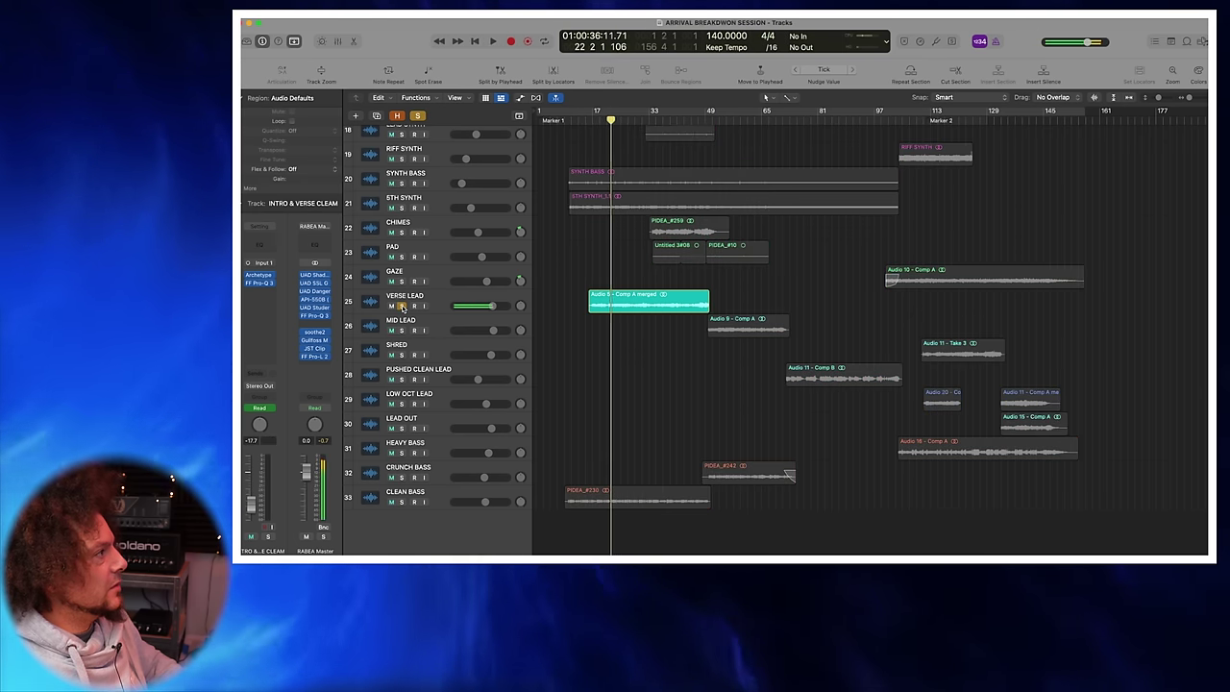
pyautogui.click(401, 305)
# Step: Place the playhead at bar 16, where the VERSE LEAD region starts, and play the full mix
pyautogui.scroll(5, 407, 260)
pyautogui.scroll(5, 408, 259)
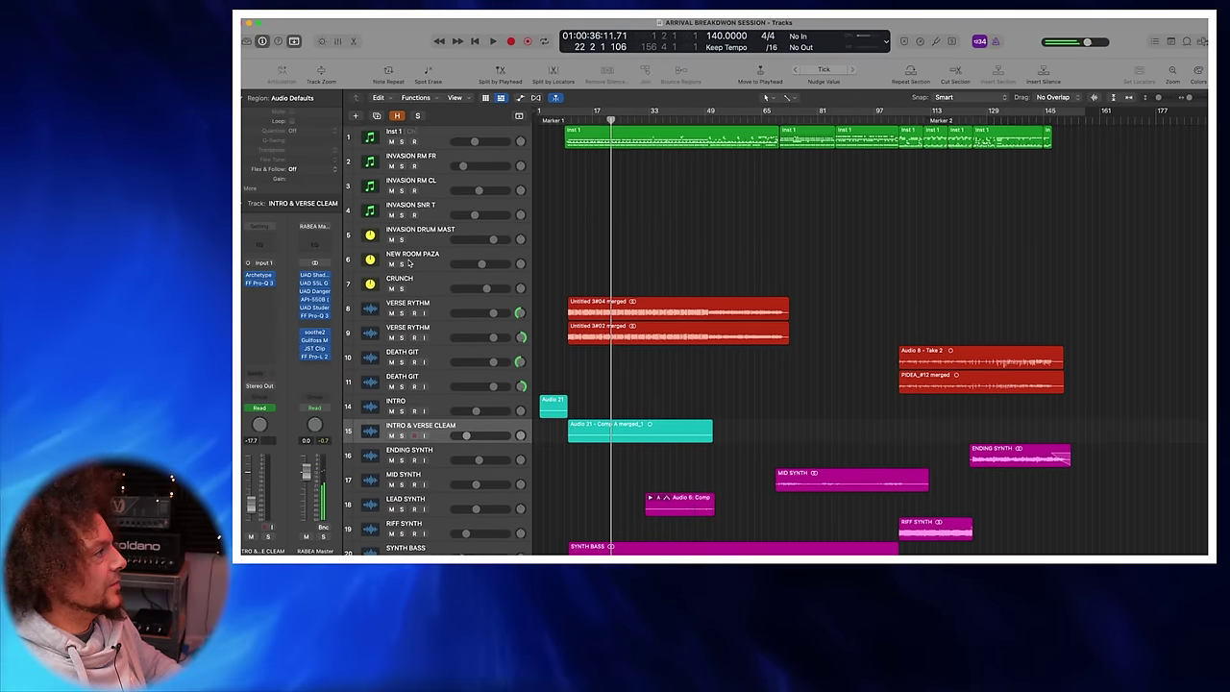
pyautogui.scroll(-10, 563, 200)
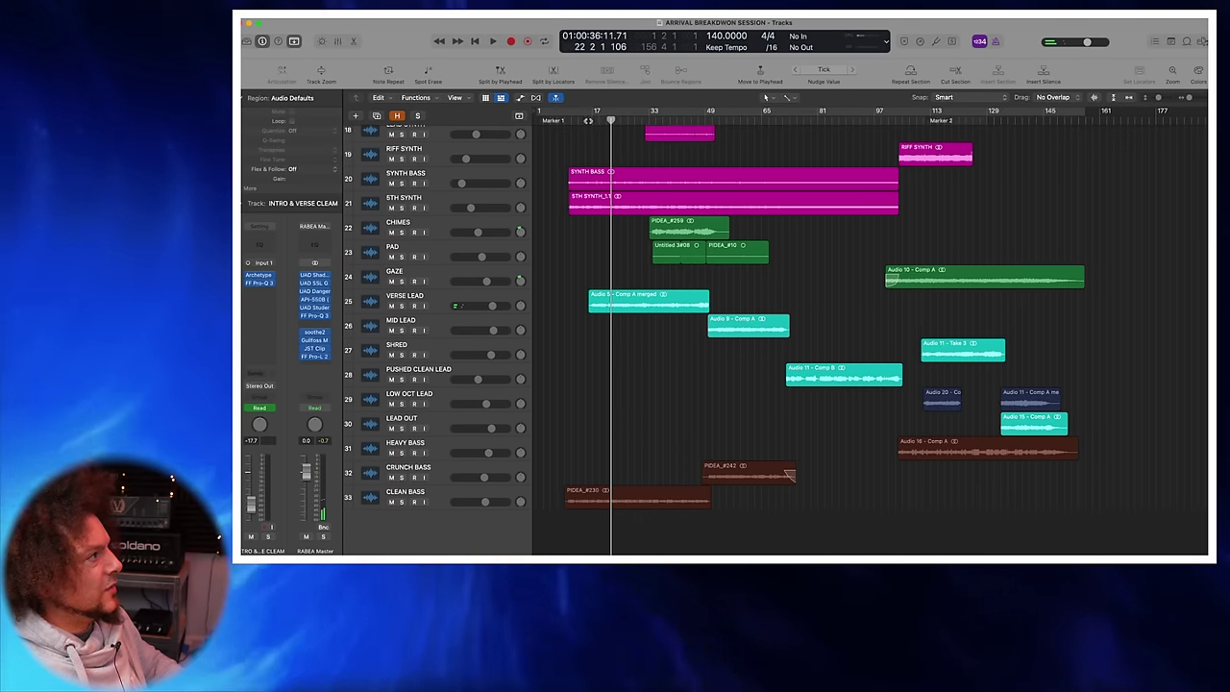
pyautogui.click(588, 122)
pyautogui.scroll(5, 619, 182)
pyautogui.scroll(-3, 621, 183)
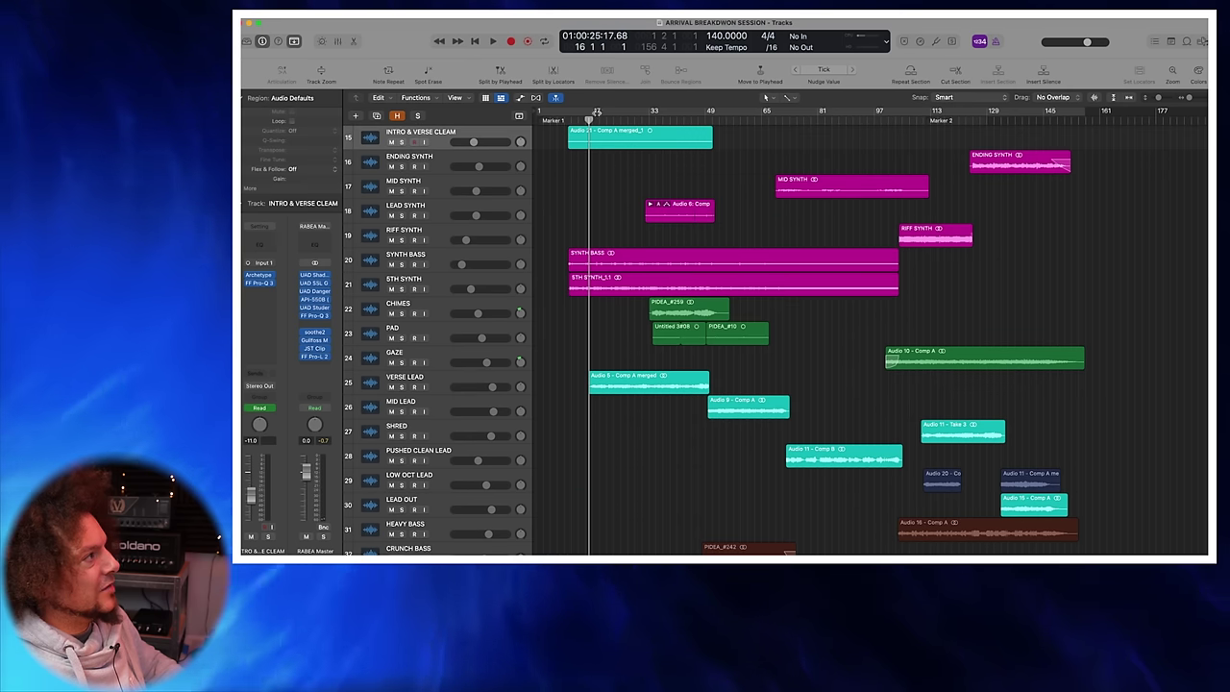
pyautogui.press('space')
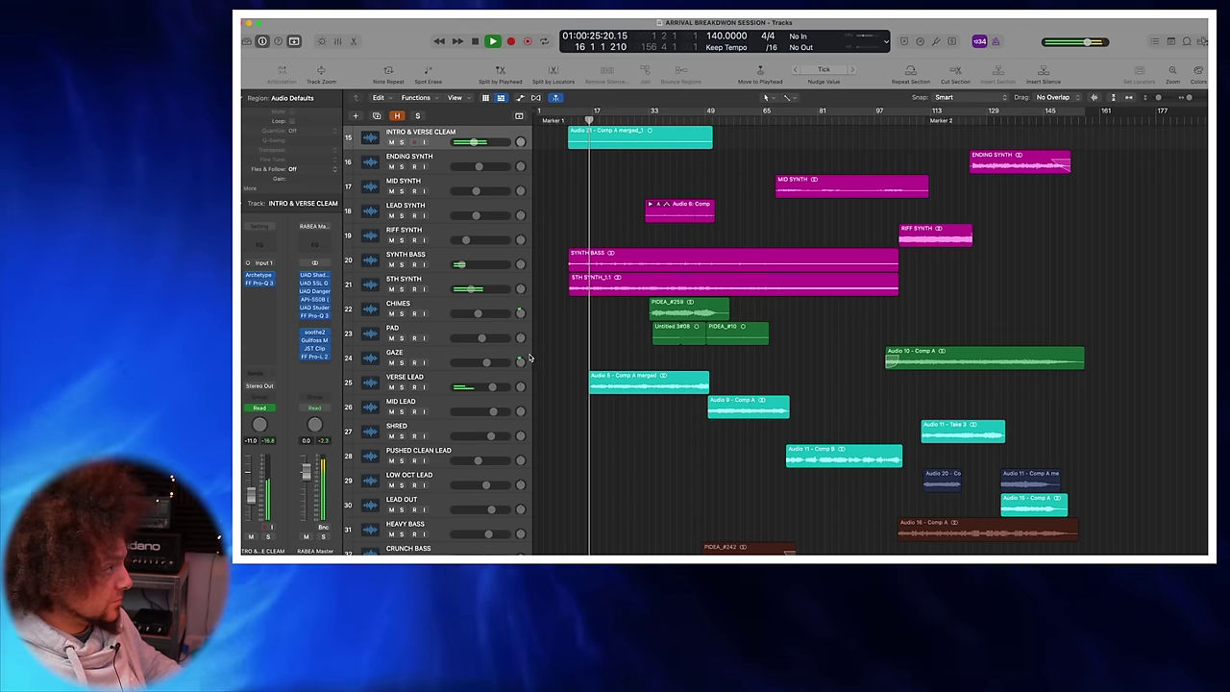
# Step: Solo and select the VERSE LEAD track during playback, show the mixer, and select the LEAD bus channel to see its inserts
pyautogui.click(402, 387)
pyautogui.click(423, 381)
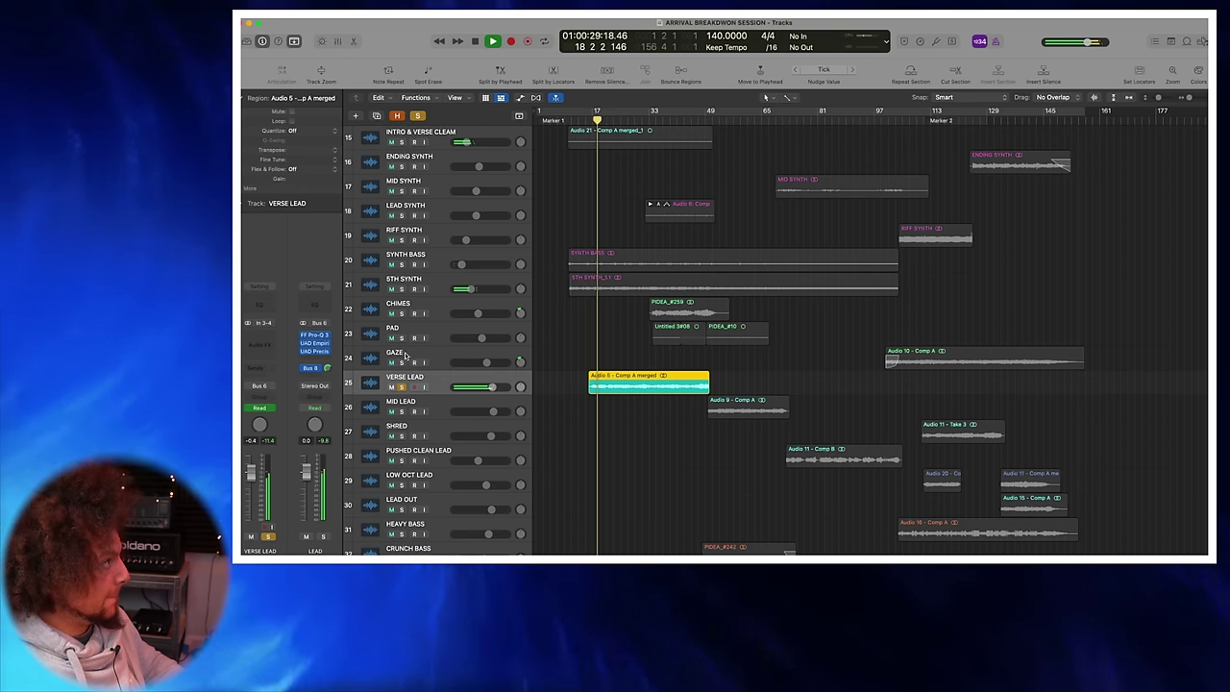
pyautogui.click(338, 41)
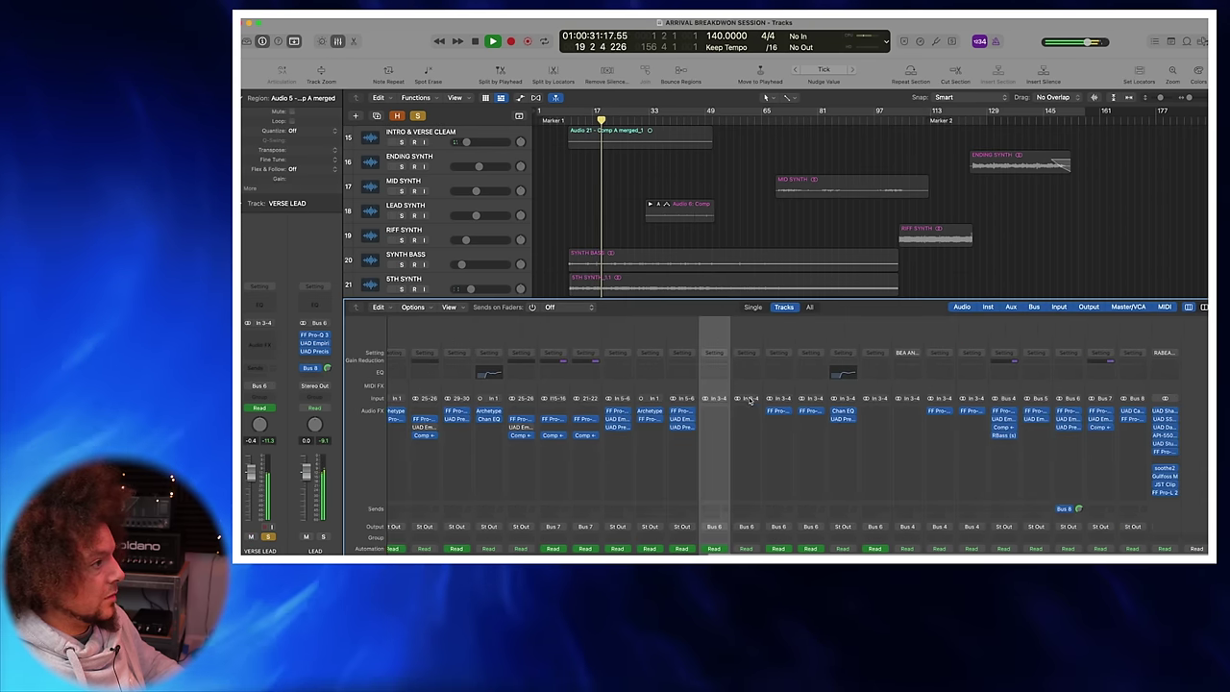
pyautogui.click(1063, 486)
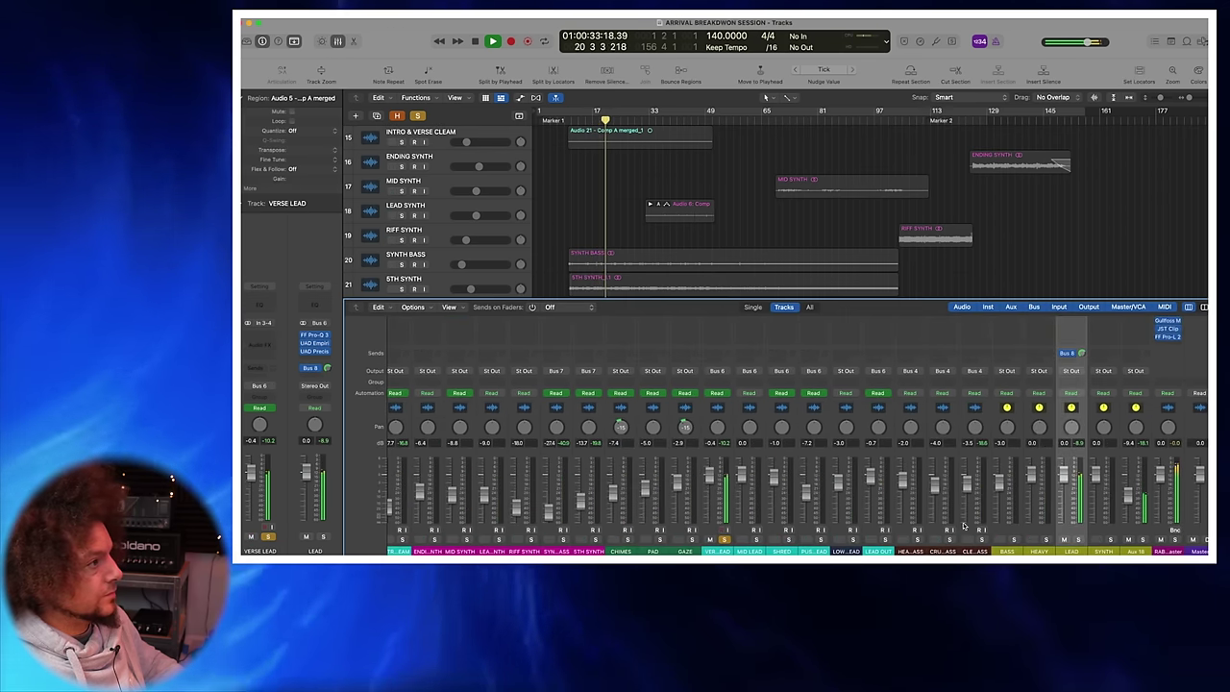
pyautogui.scroll(5, 1068, 393)
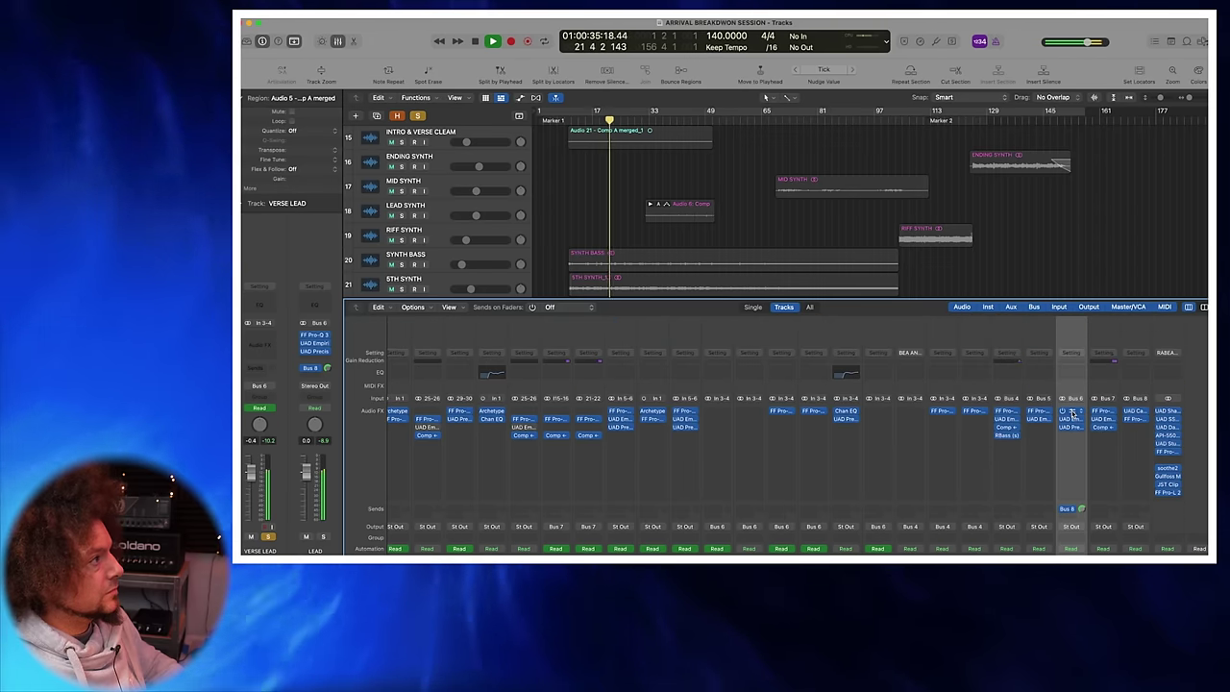
# Step: Examine the LEAD bus's Pro-Q 3 curve during playback, stop playback, and unsolo VERSE LEAD
pyautogui.click(1070, 412)
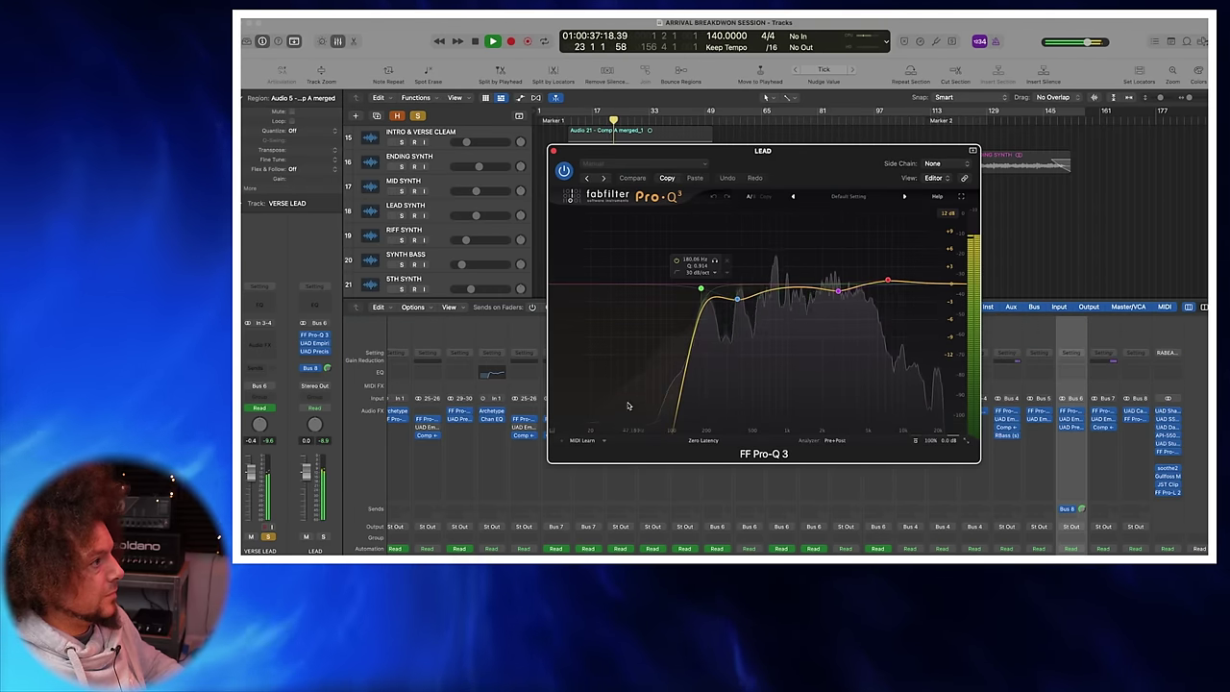
pyautogui.scroll(-5, 942, 483)
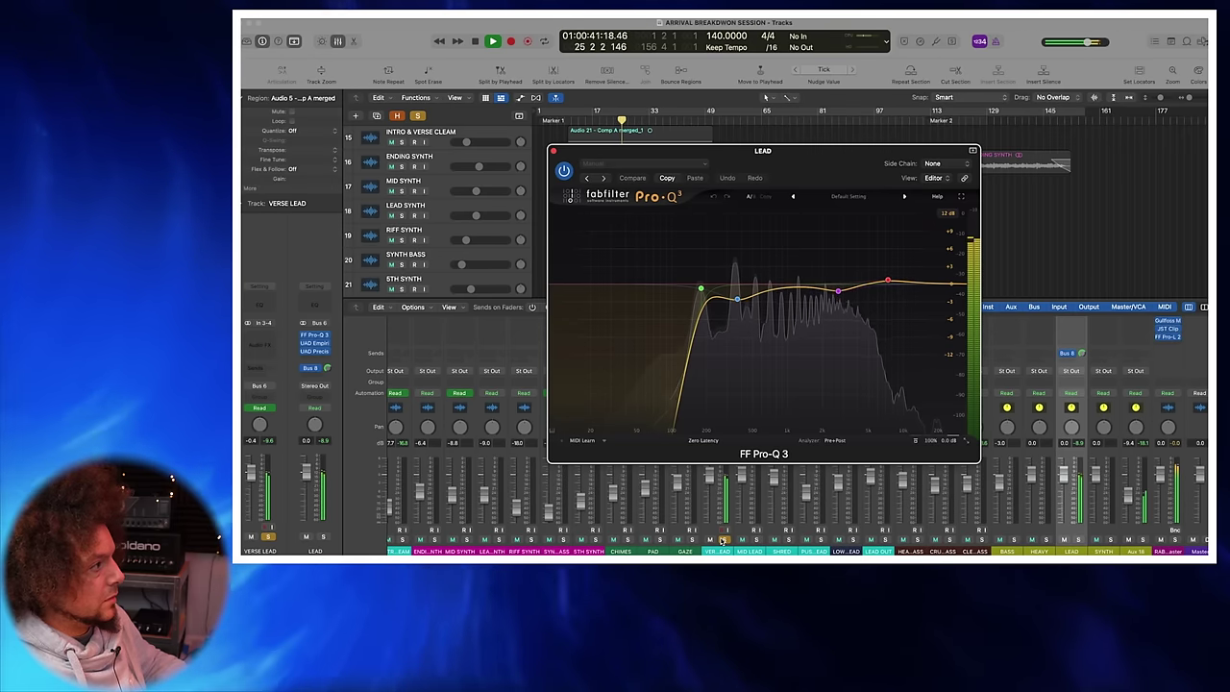
pyautogui.press('space')
pyautogui.click(725, 541)
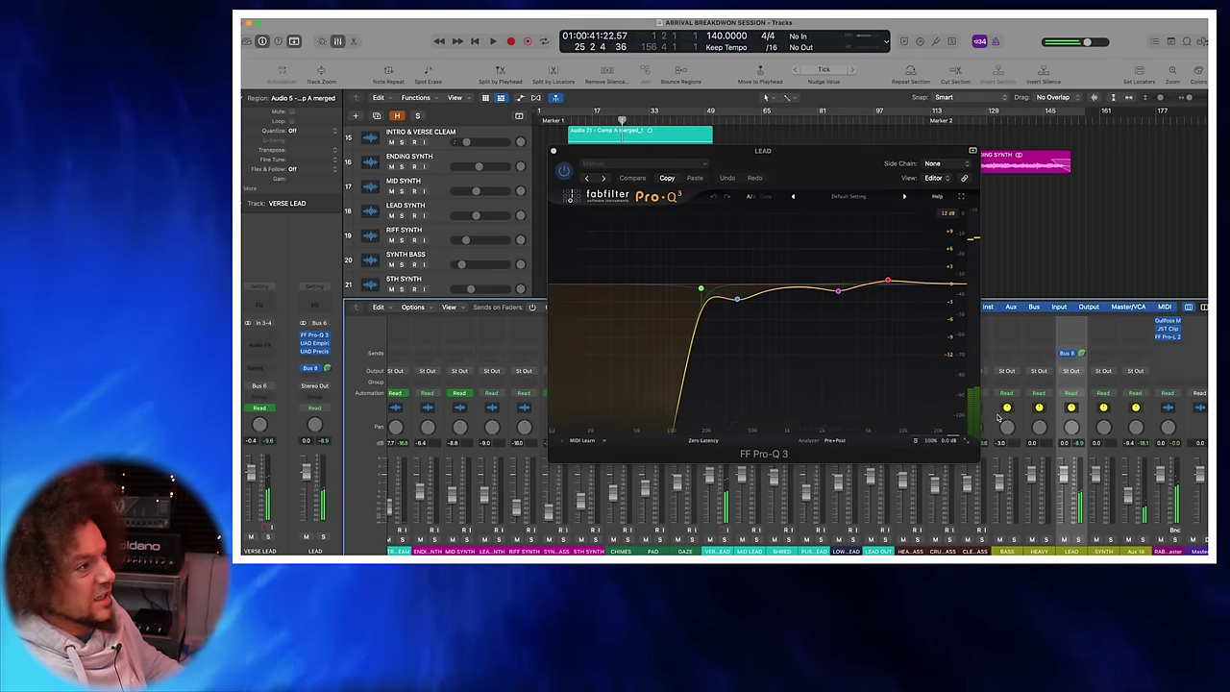
# Step: Open the LEAD bus's UAD Empirical Labs FATSO Jr and UAD Precision K-Stereo plug-ins and review their settings
pyautogui.scroll(5, 1070, 418)
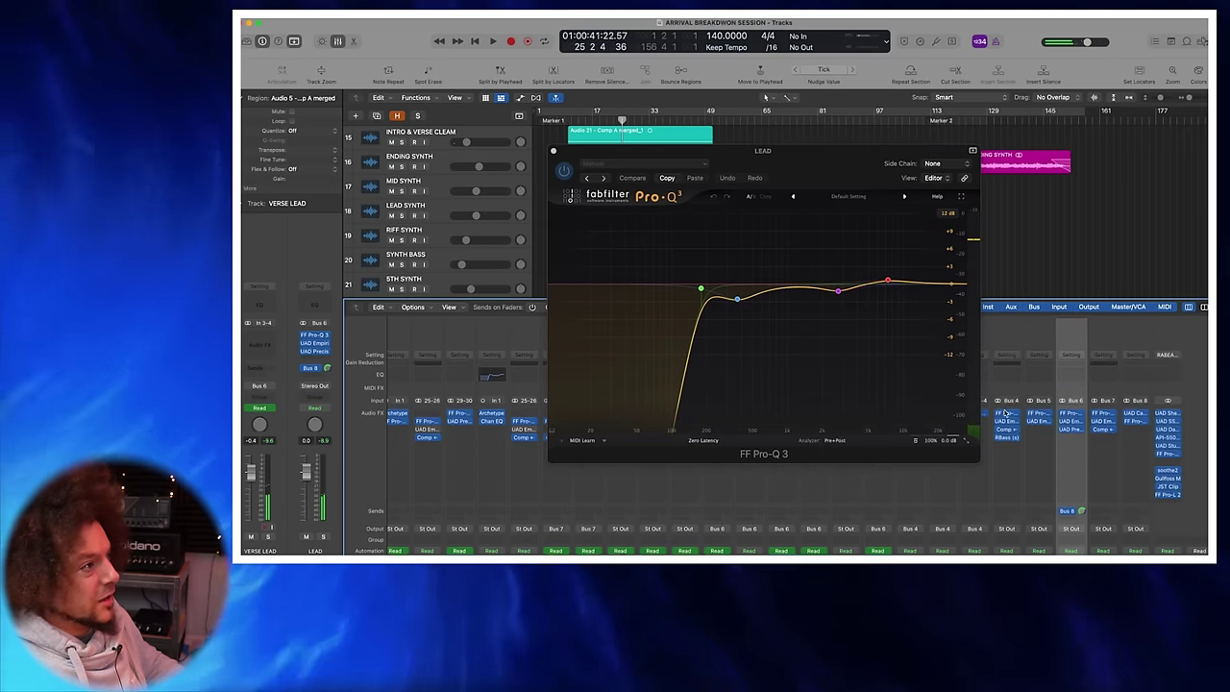
pyautogui.click(1071, 419)
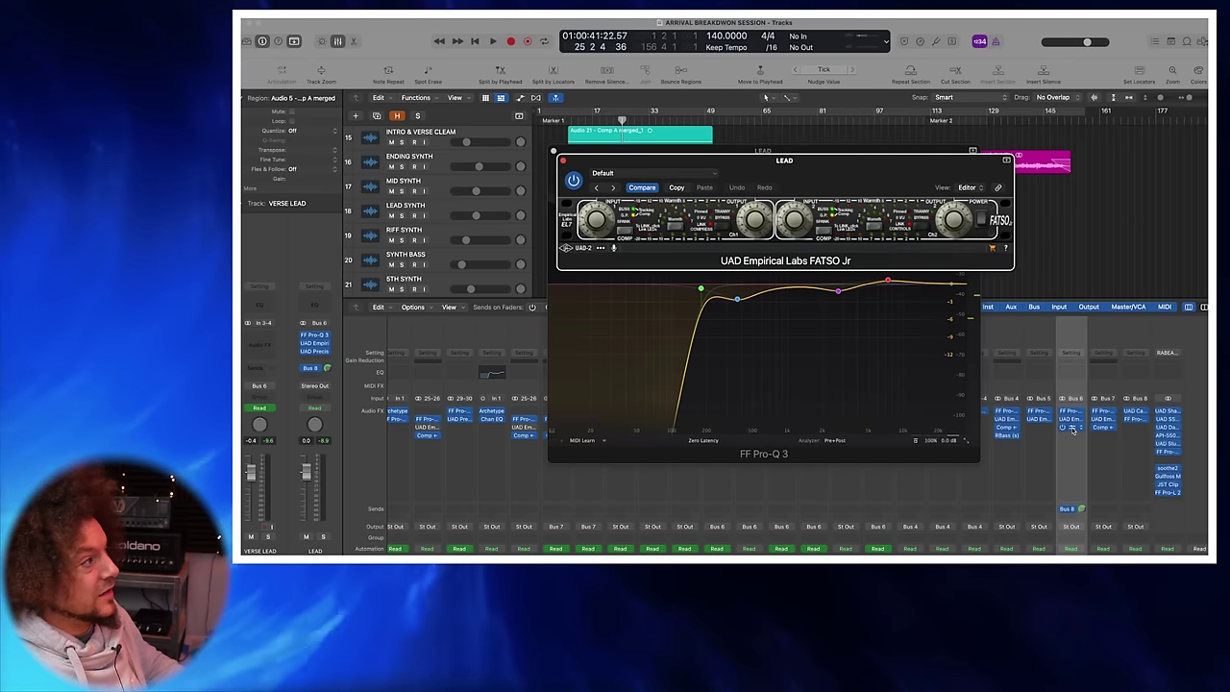
pyautogui.click(1073, 428)
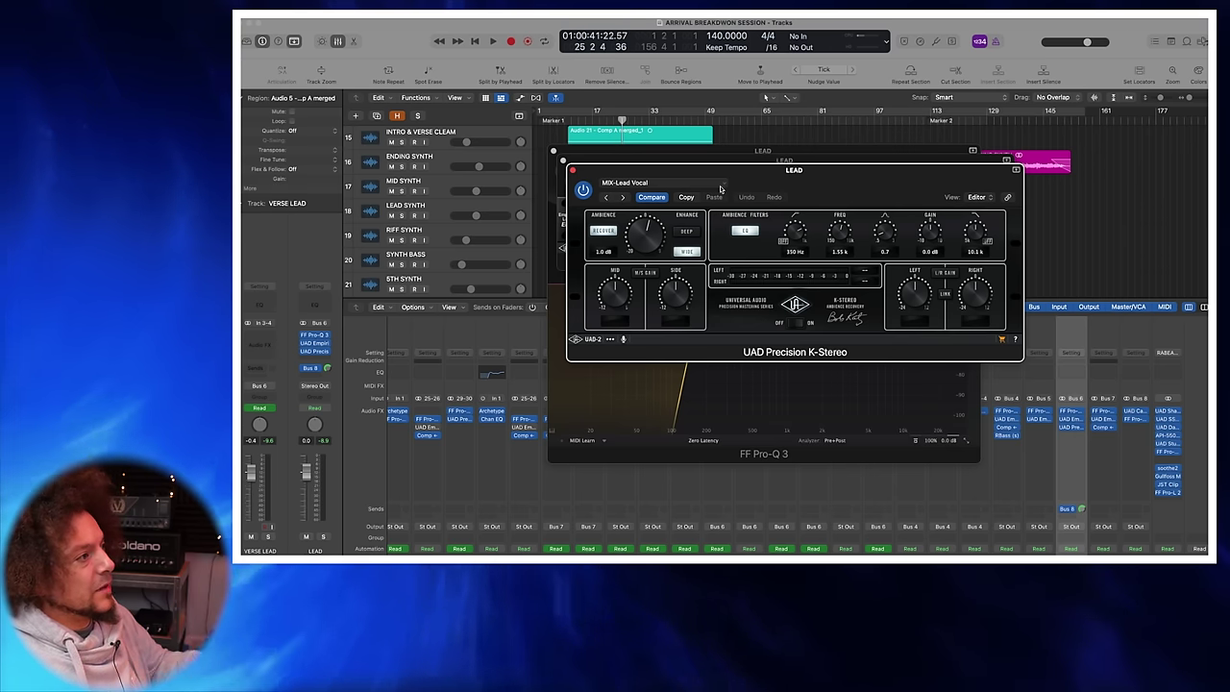
pyautogui.scroll(-5, 1072, 451)
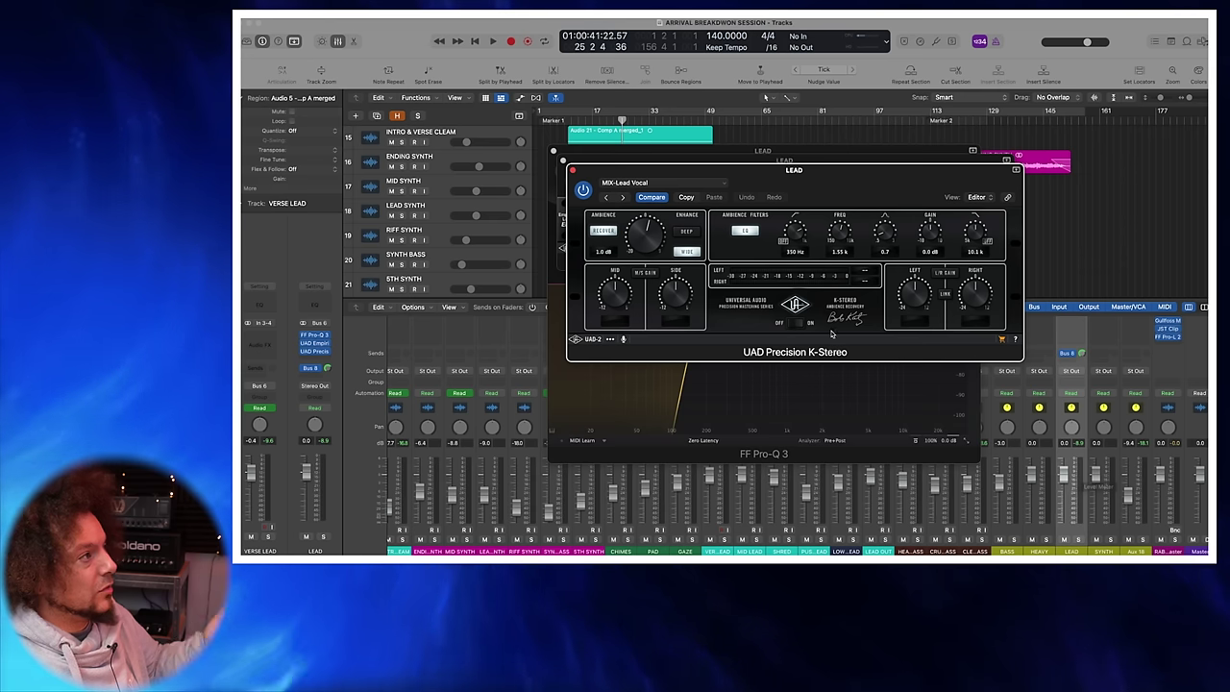
# Step: Close the K-Stereo, FATSO Jr and Pro-Q 3 windows and bring the LEAD bus's insert slots back into view
pyautogui.click(574, 170)
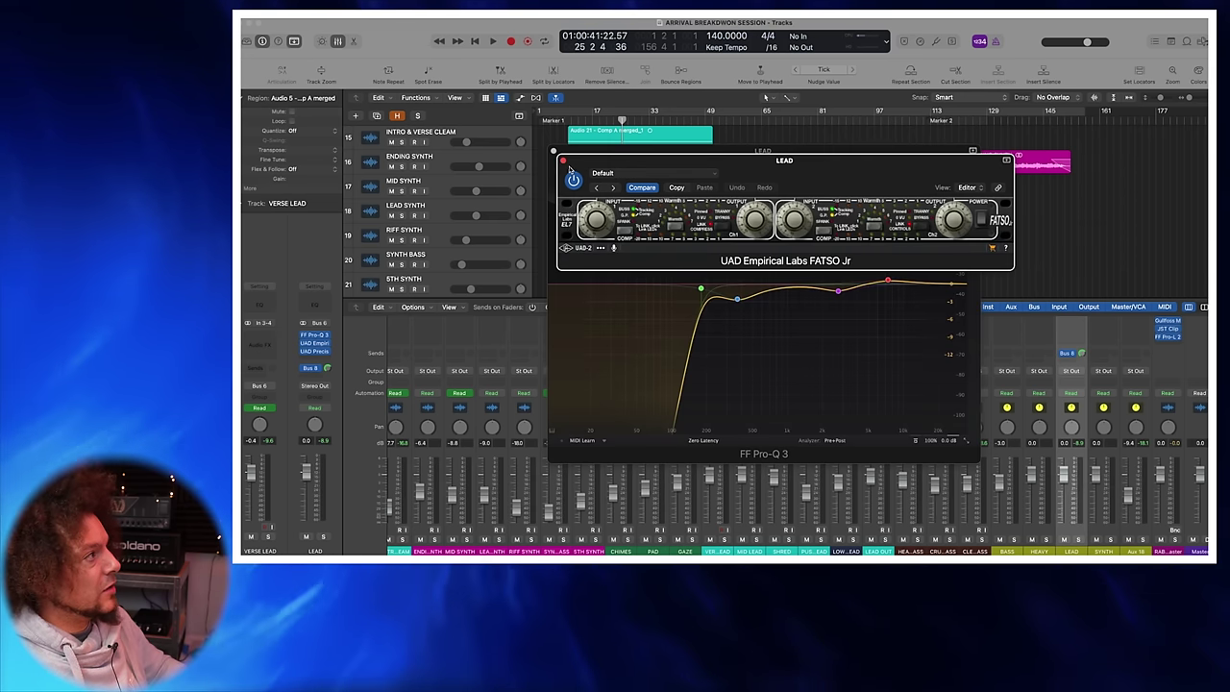
pyautogui.click(564, 169)
pyautogui.click(554, 151)
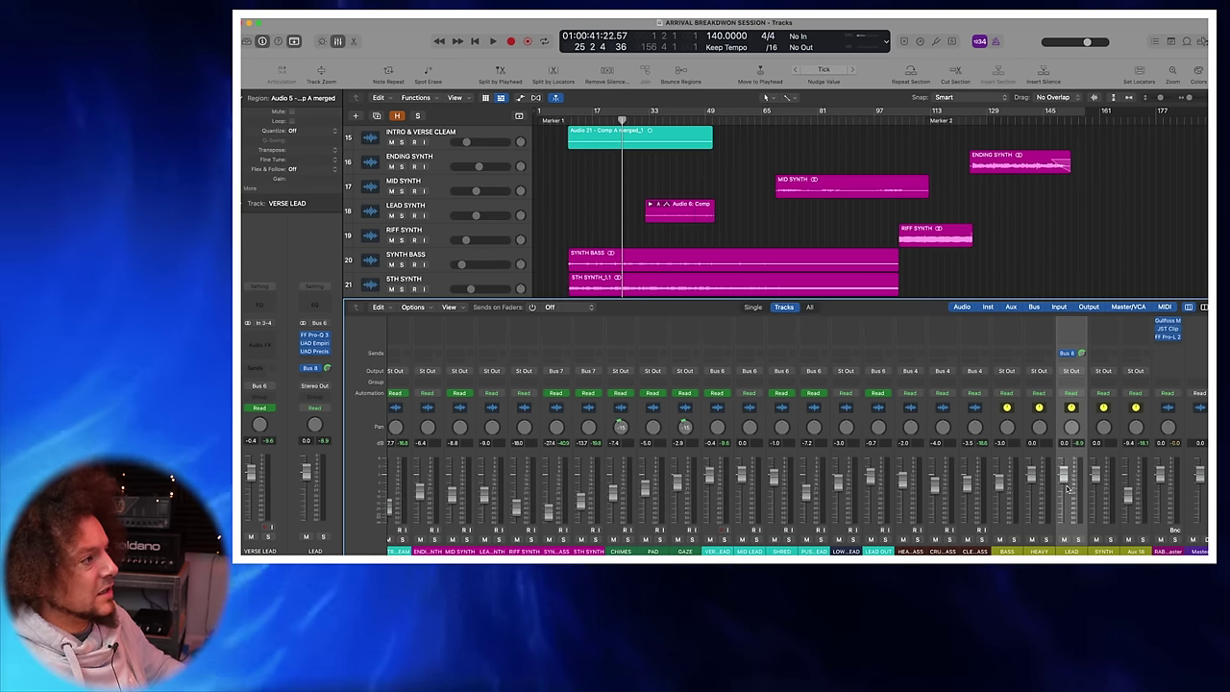
pyautogui.scroll(5, 1019, 423)
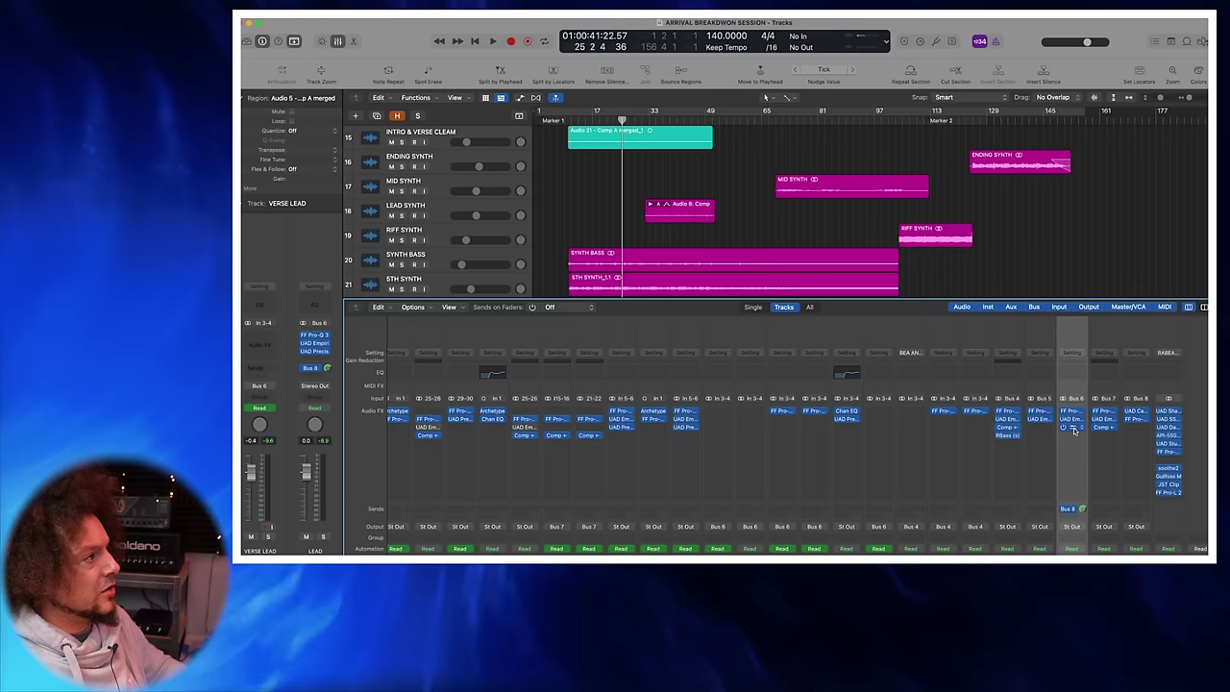
# Step: Play the song with the LEAD bus soloed to compare its UAD Precision K-Stereo bypassed and active, and close the plug-in
pyautogui.click(1075, 428)
pyautogui.scroll(-5, 1079, 436)
pyautogui.press('space')
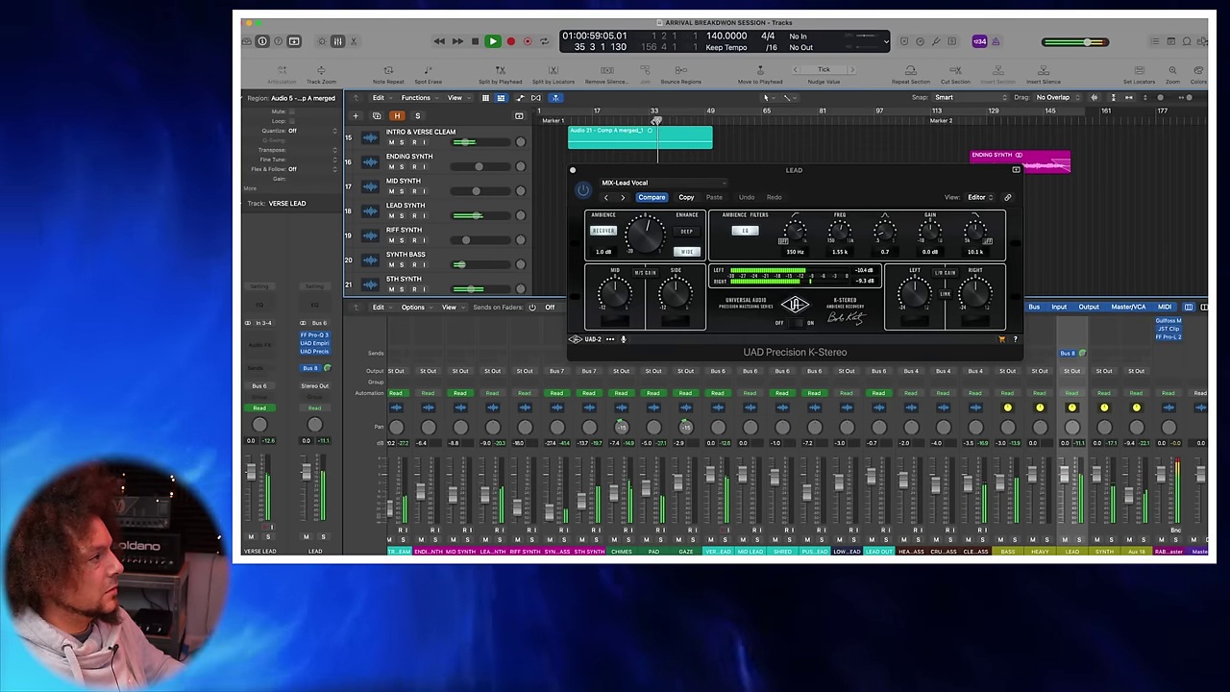
pyautogui.click(1079, 541)
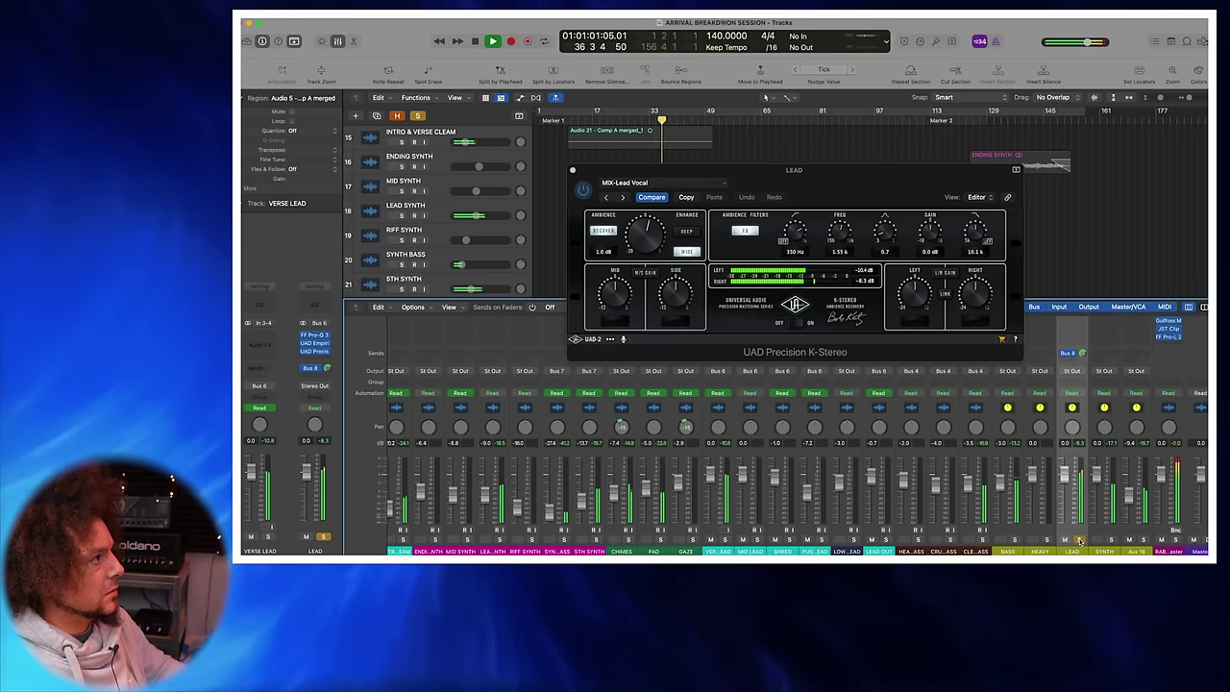
pyautogui.click(582, 191)
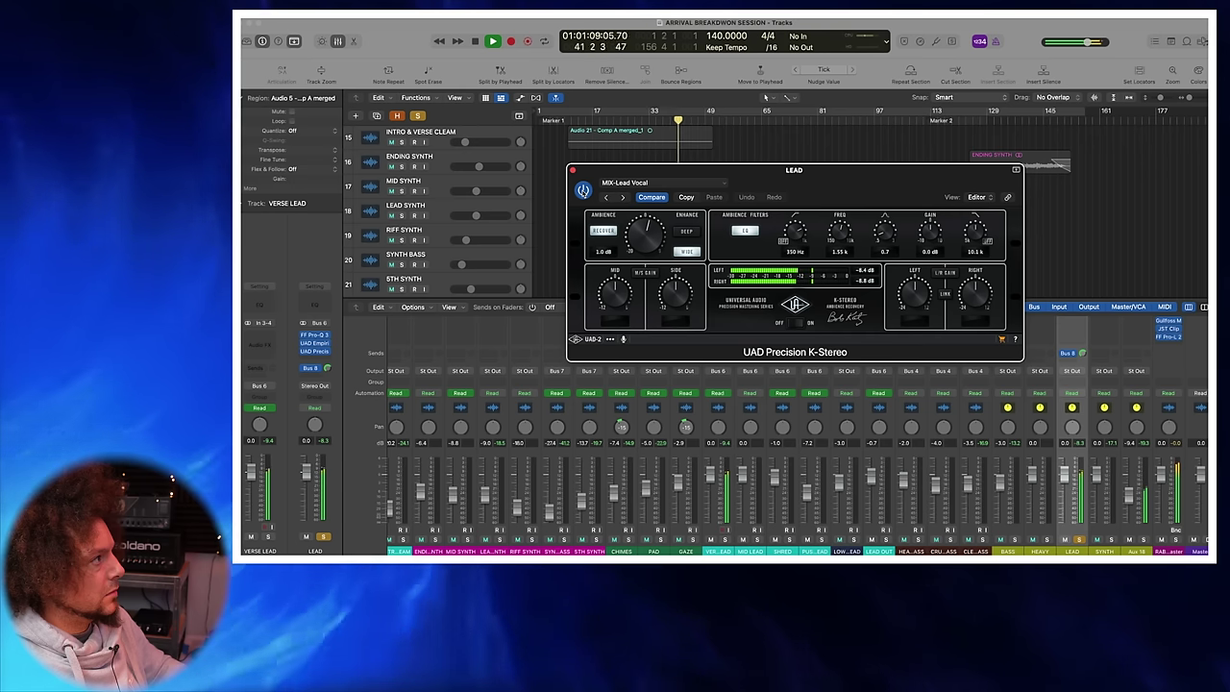
pyautogui.press('space')
pyautogui.click(572, 171)
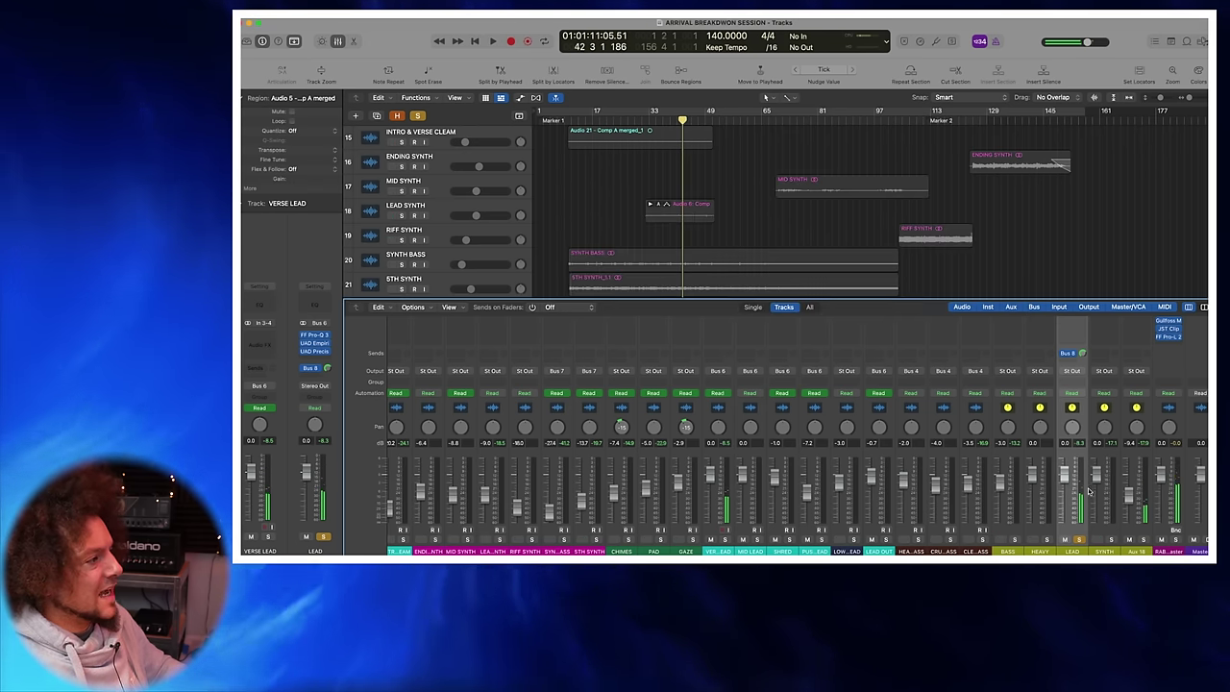
# Step: Examine the UAD Capitol Chambers reverb and the FF Pro-Q 3 curve on the Aux 18 channel, and close both plug-ins
pyautogui.scroll(2, 1074, 413)
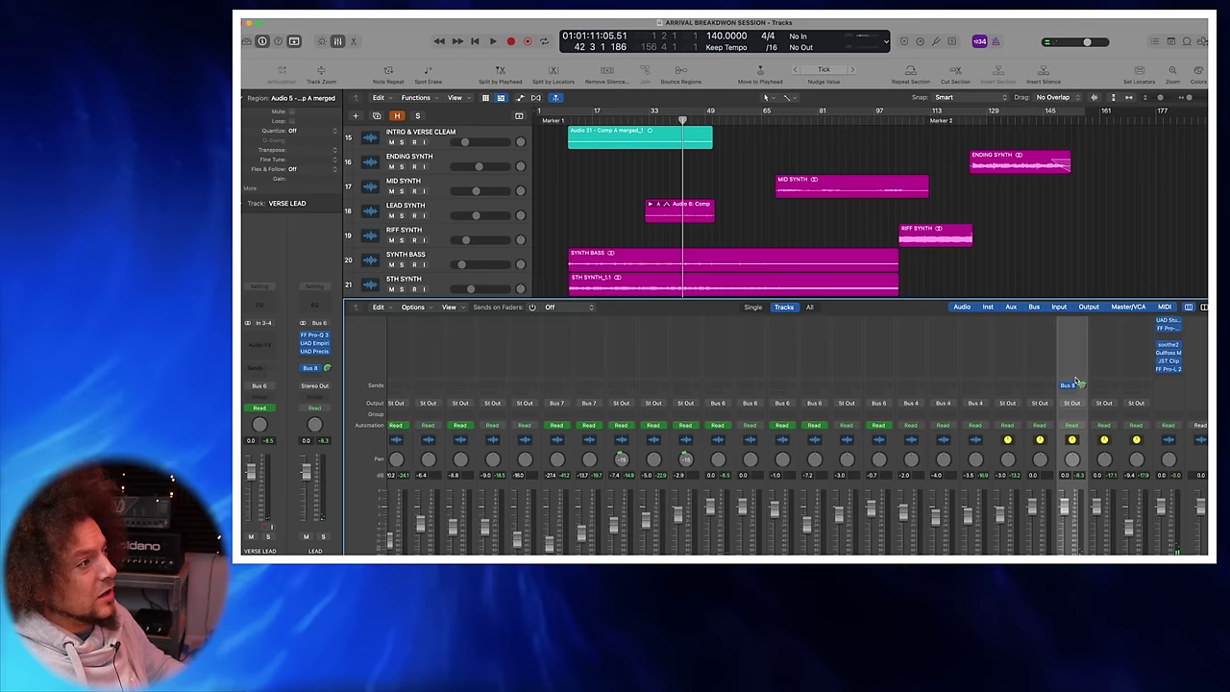
pyautogui.scroll(-2, 1070, 403)
pyautogui.click(1121, 445)
pyautogui.scroll(8, 1120, 445)
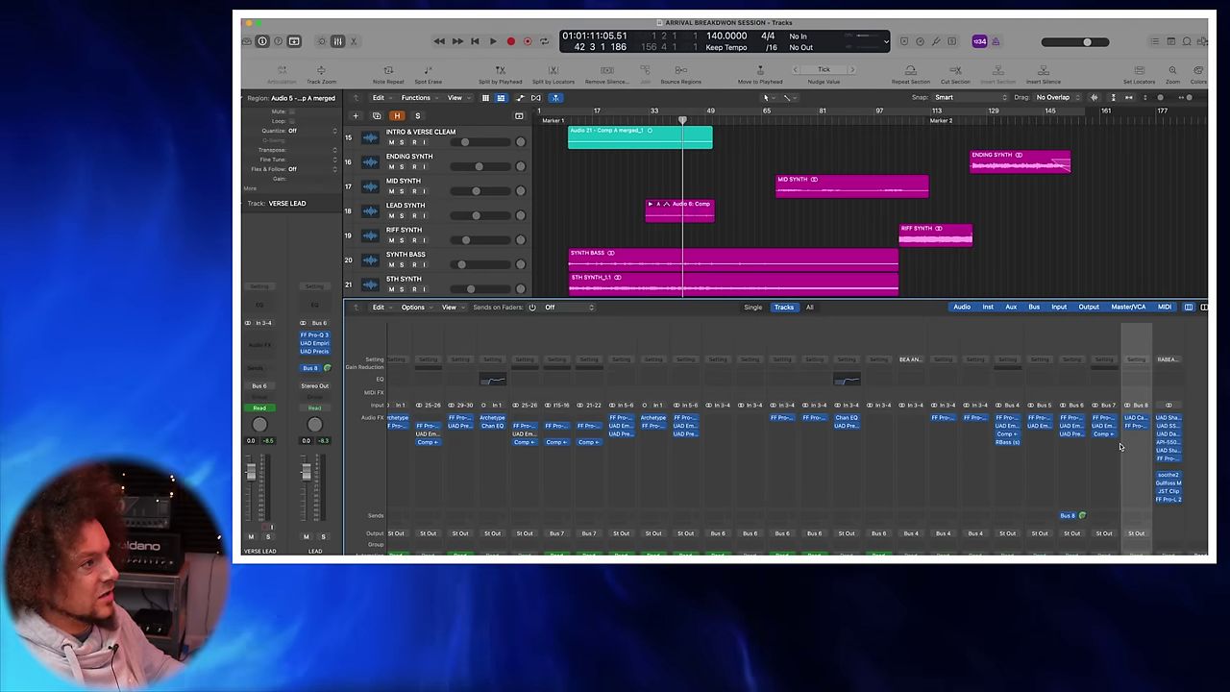
pyautogui.click(1137, 412)
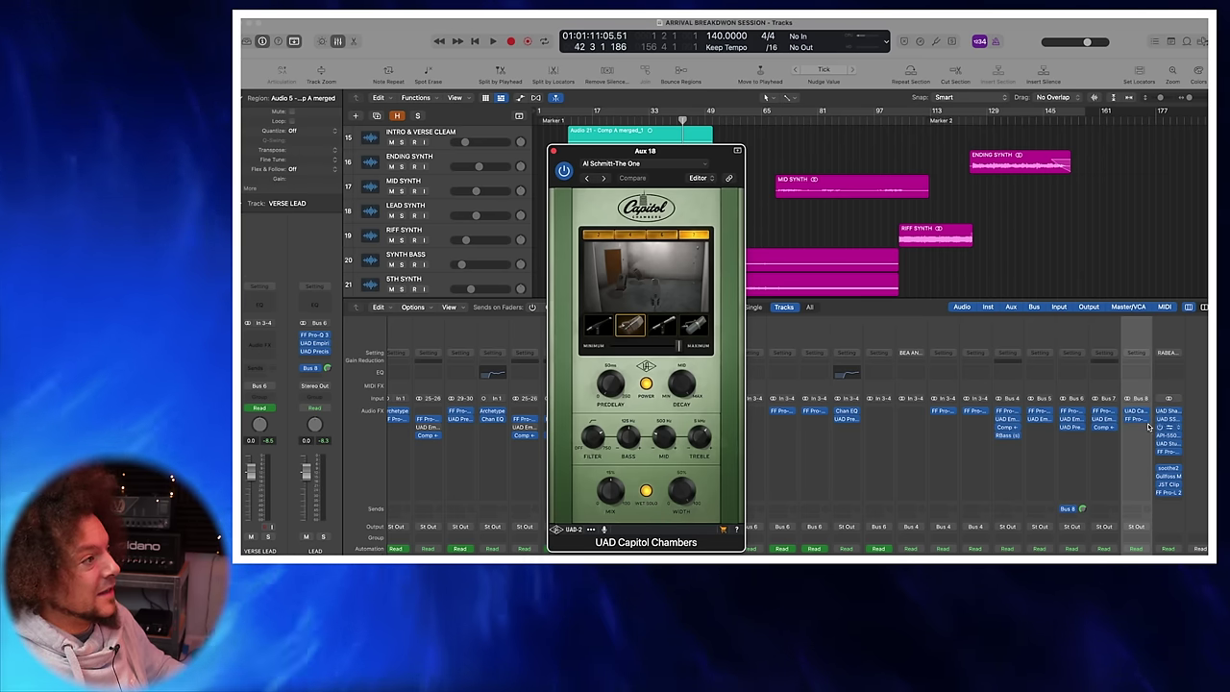
pyautogui.click(1138, 420)
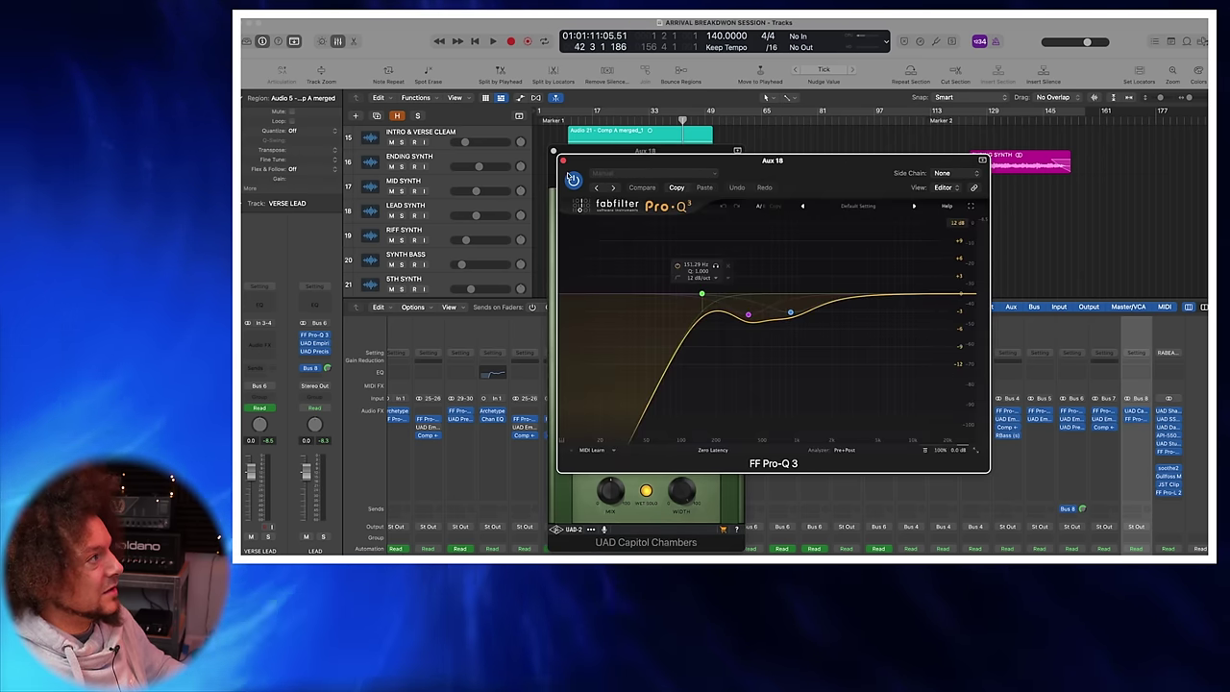
pyautogui.click(565, 161)
pyautogui.click(556, 152)
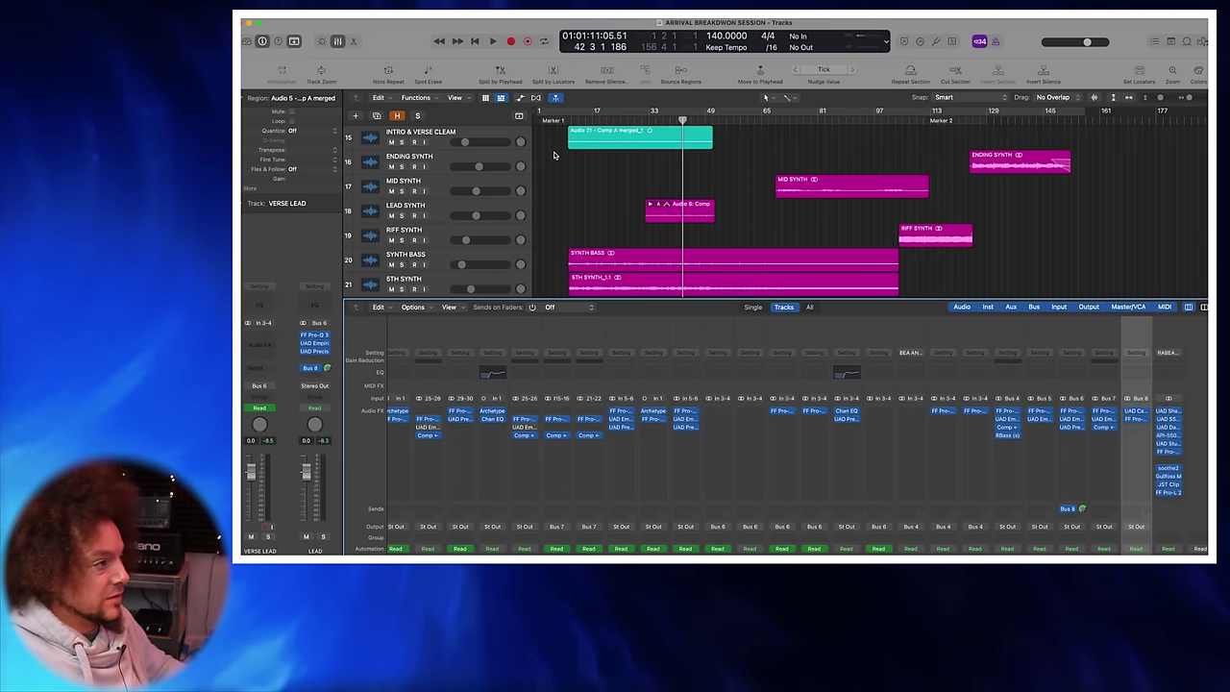
# Step: Solo the LEAD bus and play it to hear its Bus 8 reverb send, ending with the solo cleared
pyautogui.scroll(-5, 1072, 384)
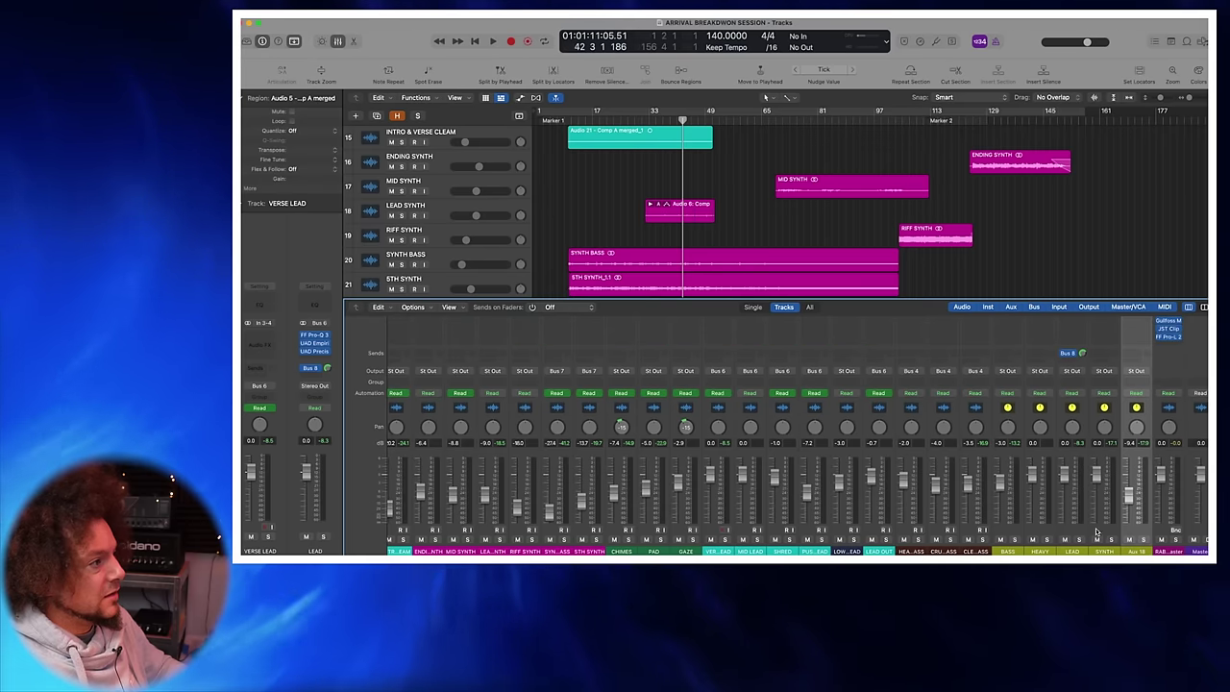
pyautogui.click(1079, 539)
pyautogui.press('space')
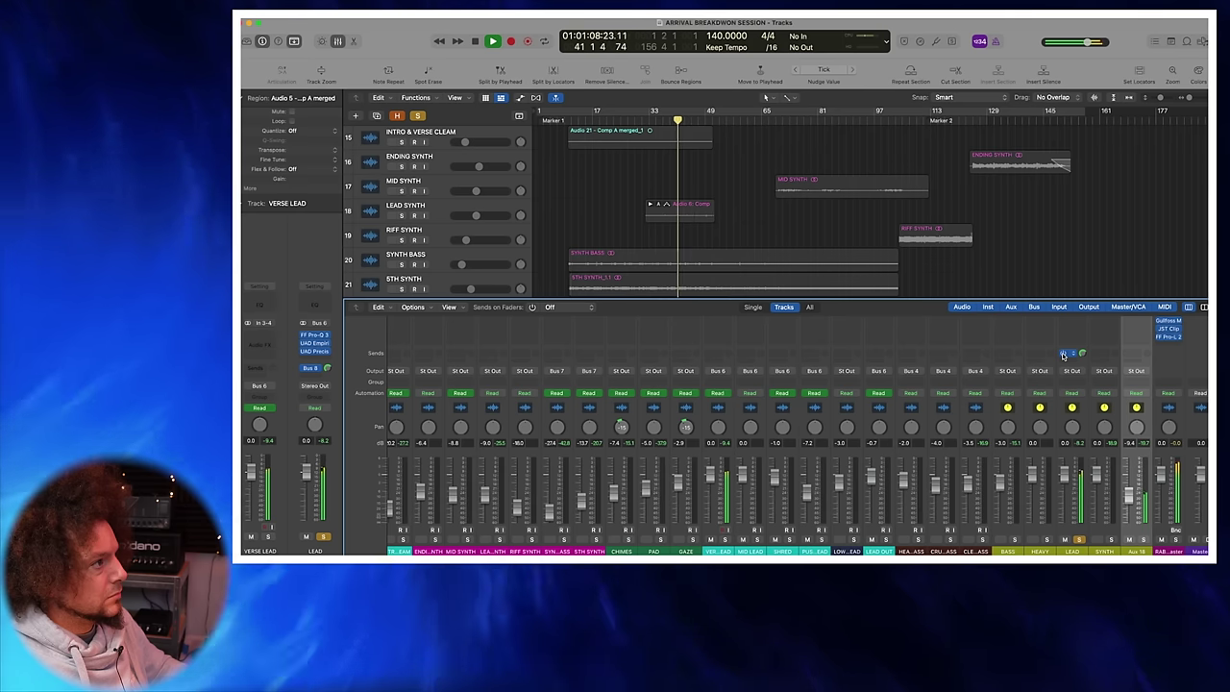
pyautogui.click(1081, 541)
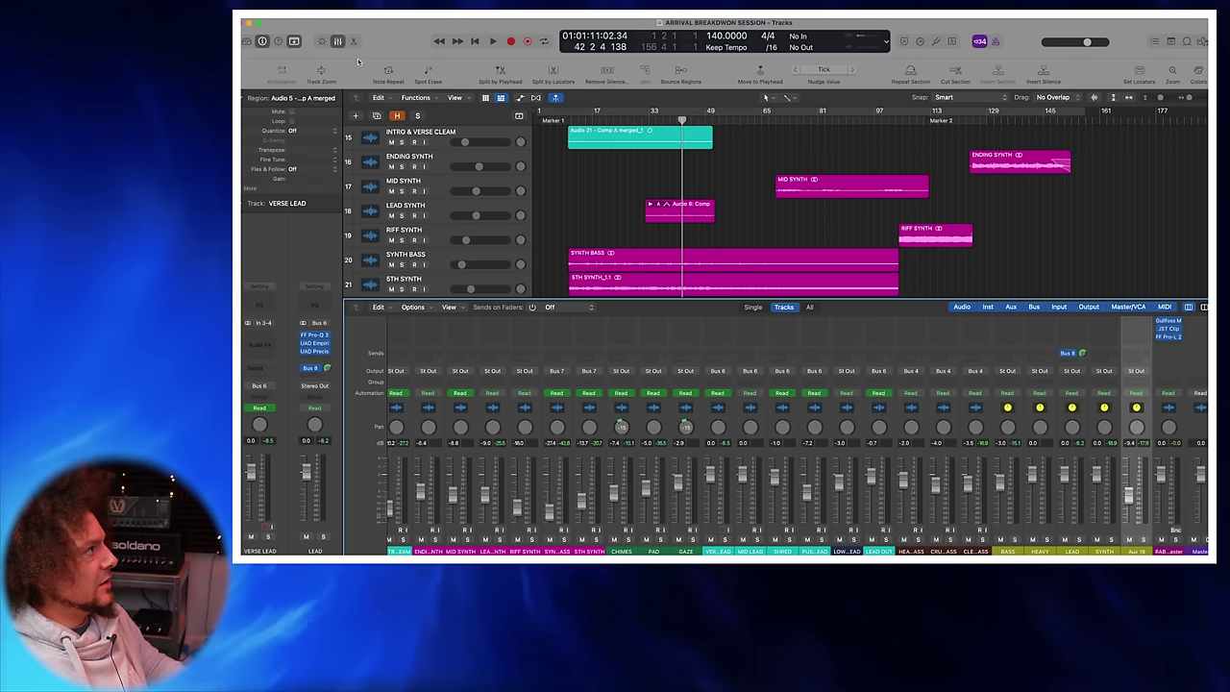
# Step: Hide the mixer, select the LEAD SYNTH track and play the soloed VERSE LEAD track from around bar 33
pyautogui.click(336, 42)
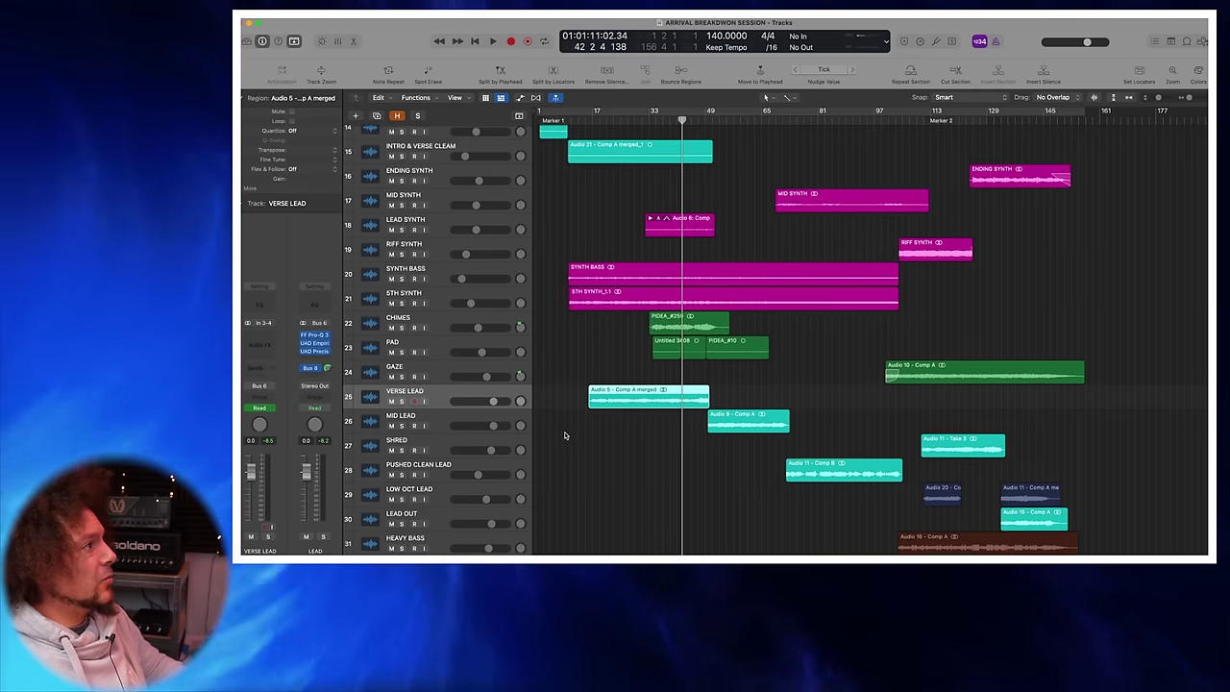
pyautogui.click(445, 224)
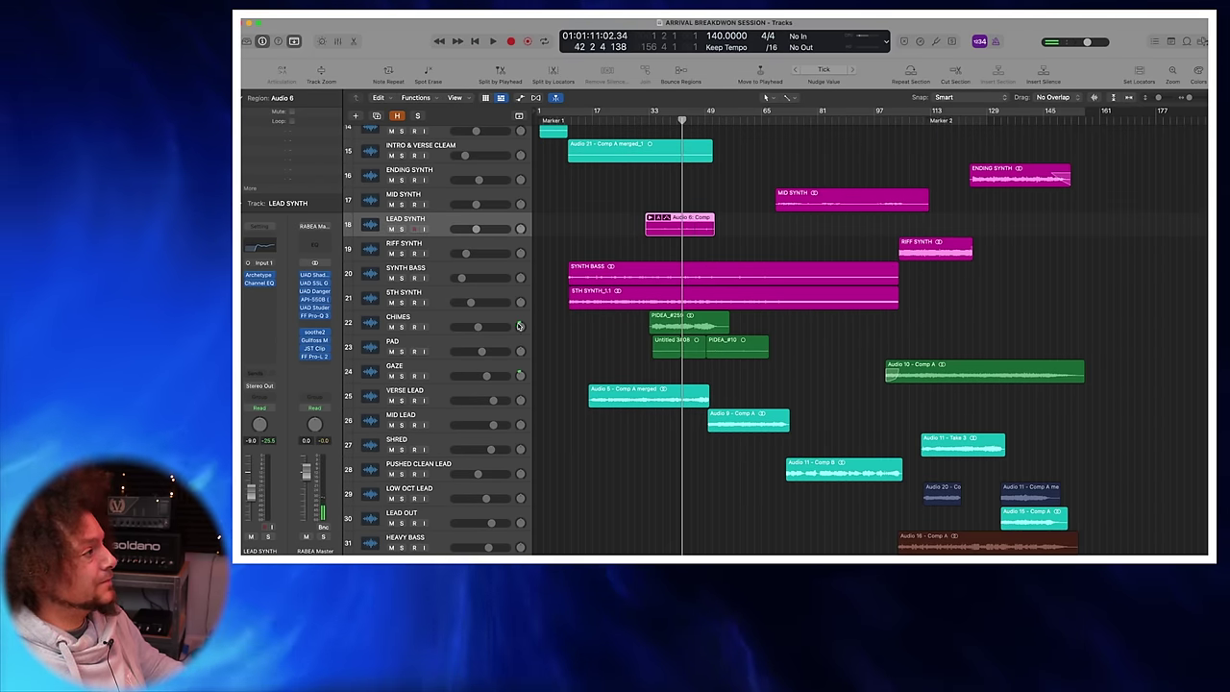
pyautogui.click(401, 401)
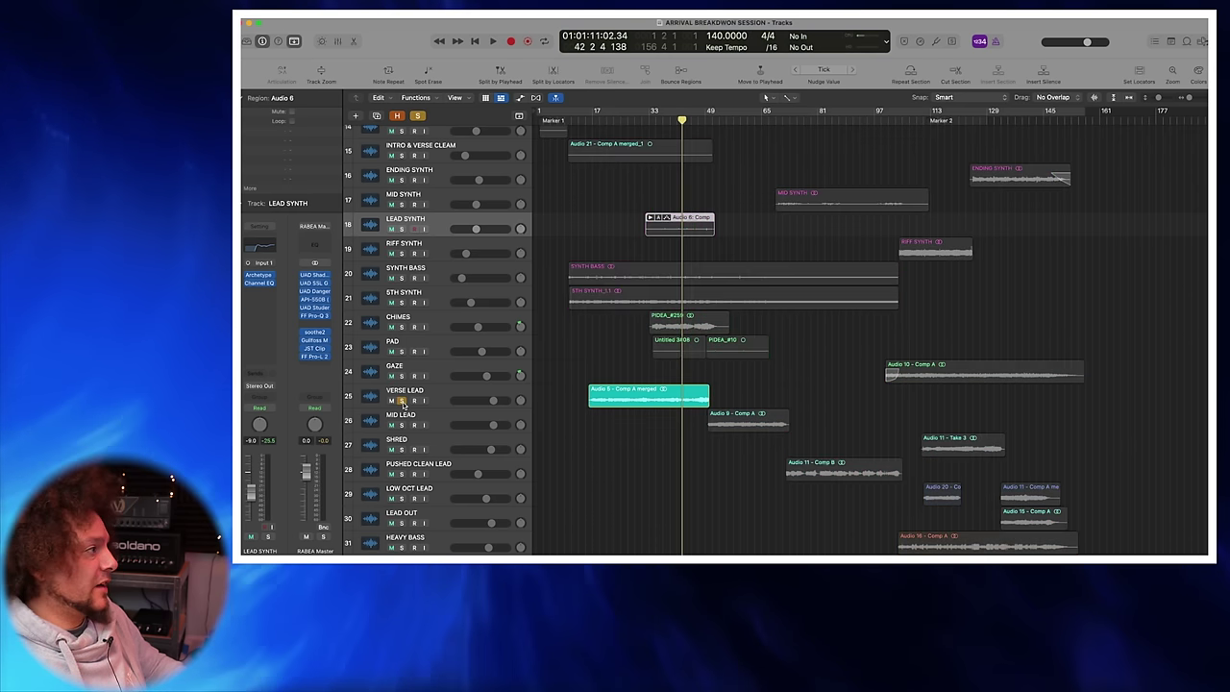
pyautogui.click(650, 110)
pyautogui.press('space')
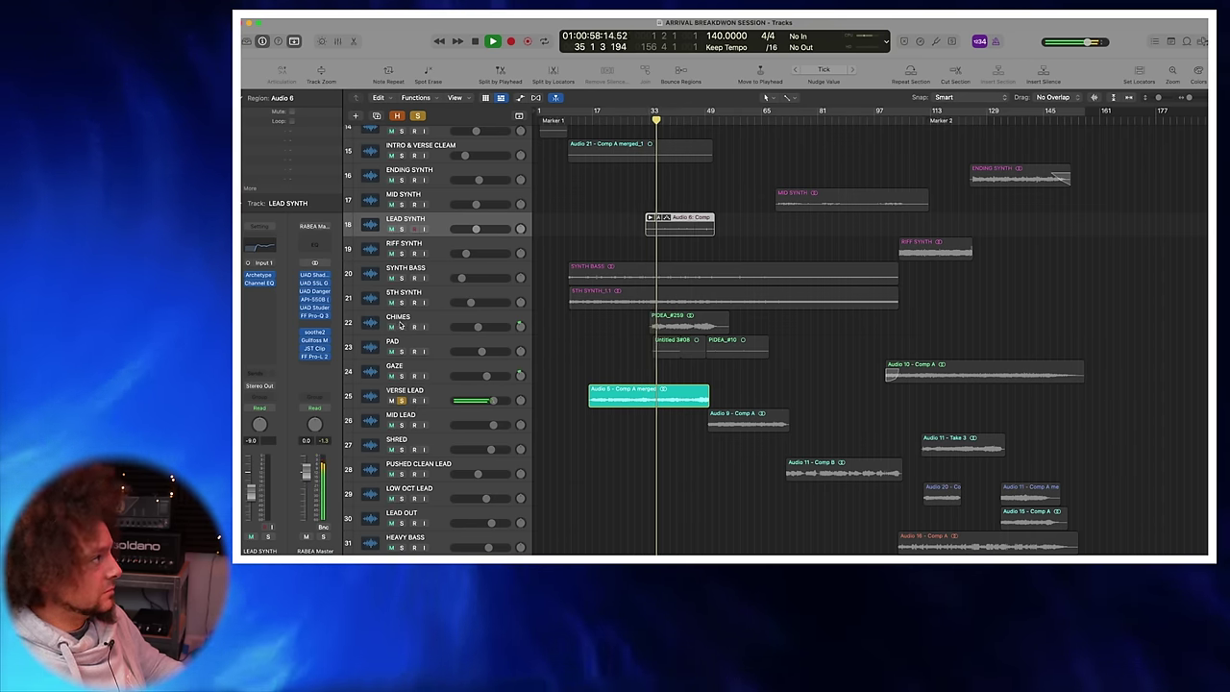
# Step: Solo LEAD SYNTH during playback and switch the VERSE LEAD solo off and on to compare the layers, leaving only LEAD SYNTH soloed
pyautogui.click(402, 229)
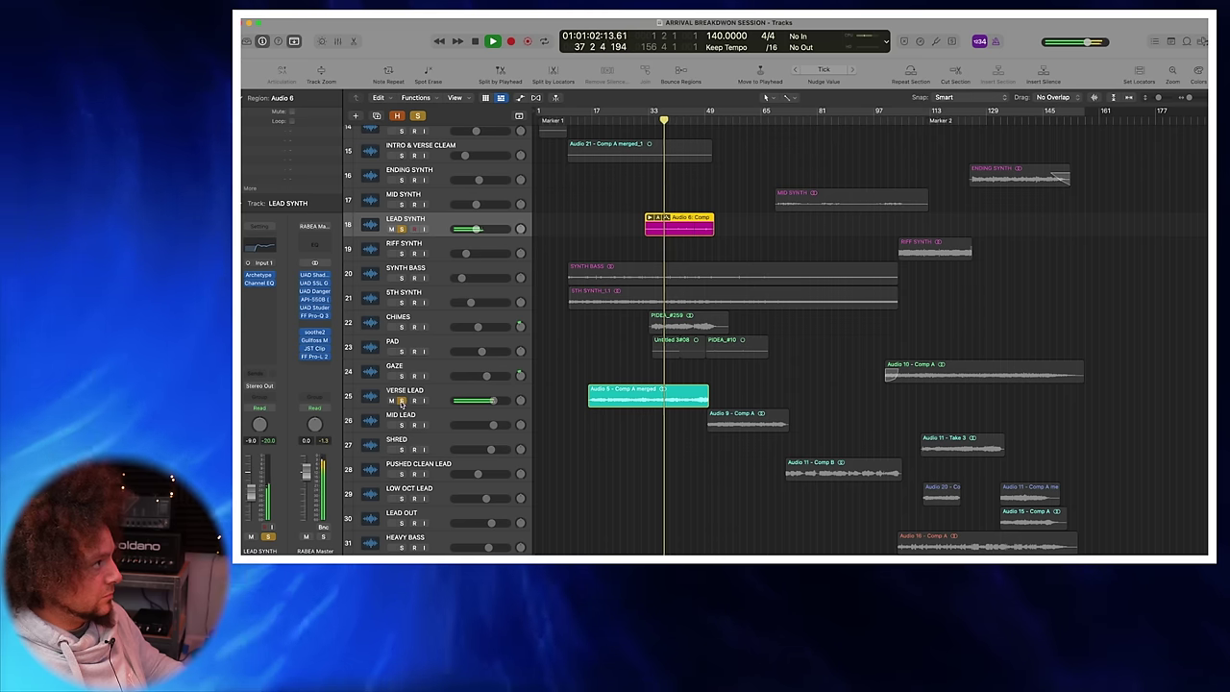
pyautogui.click(402, 400)
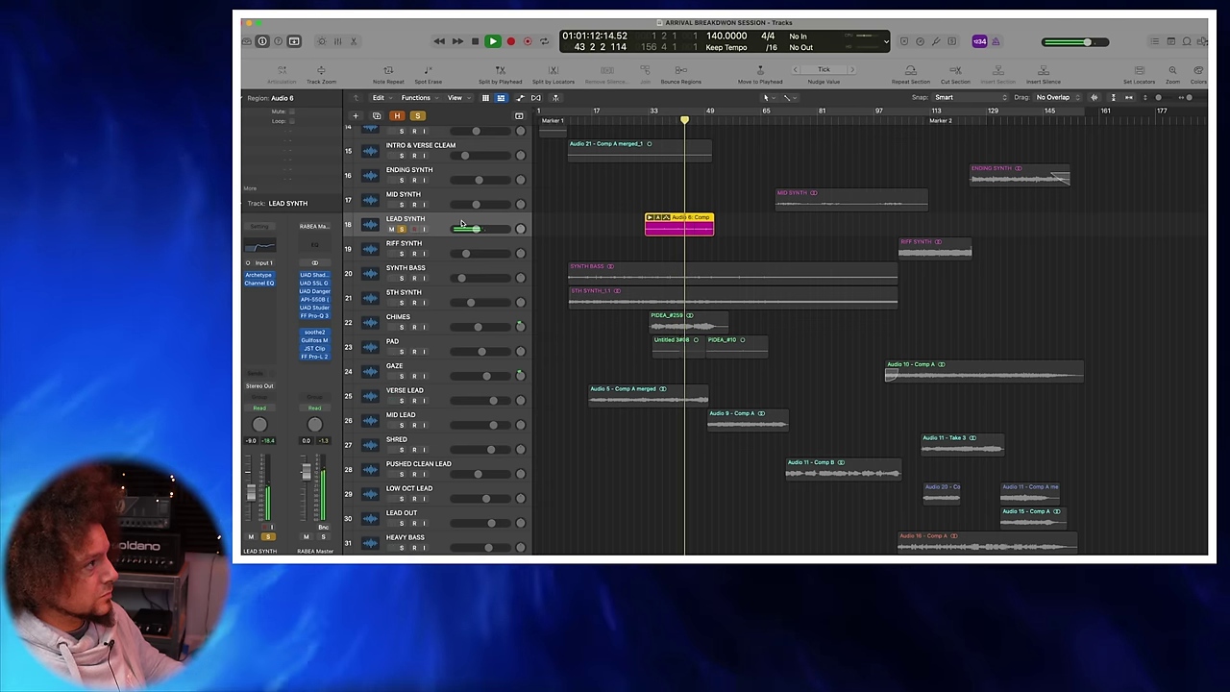
pyautogui.hotkey('ctrl', 's')
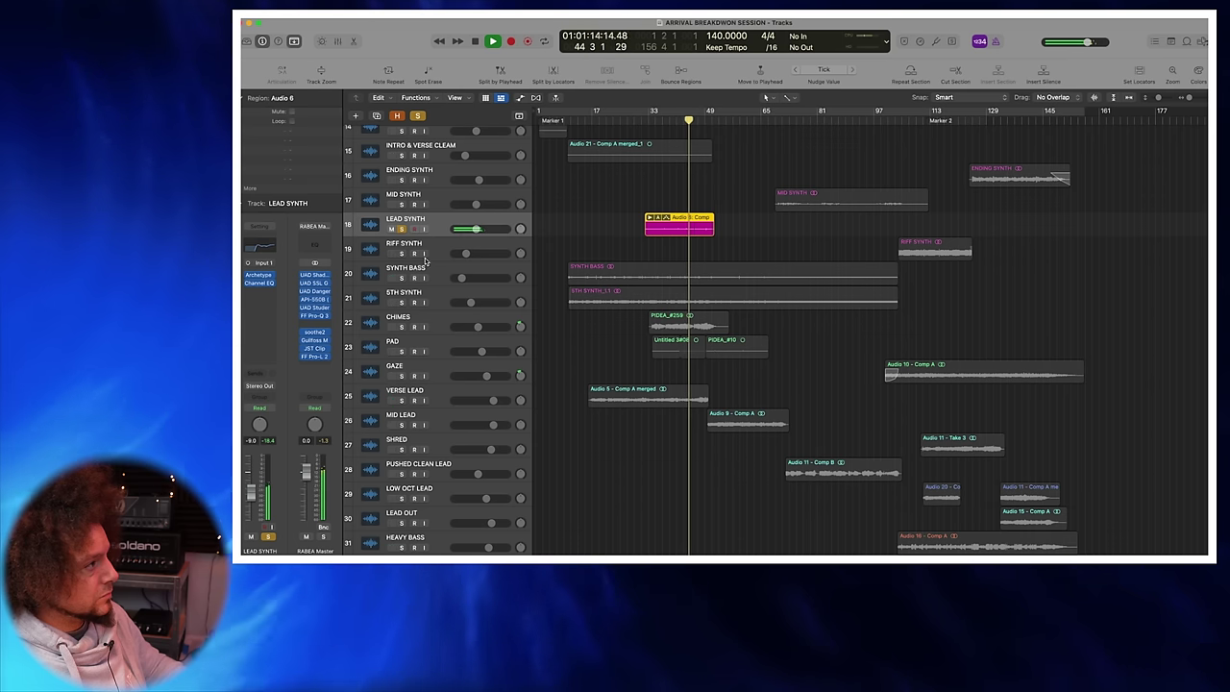
pyautogui.click(402, 401)
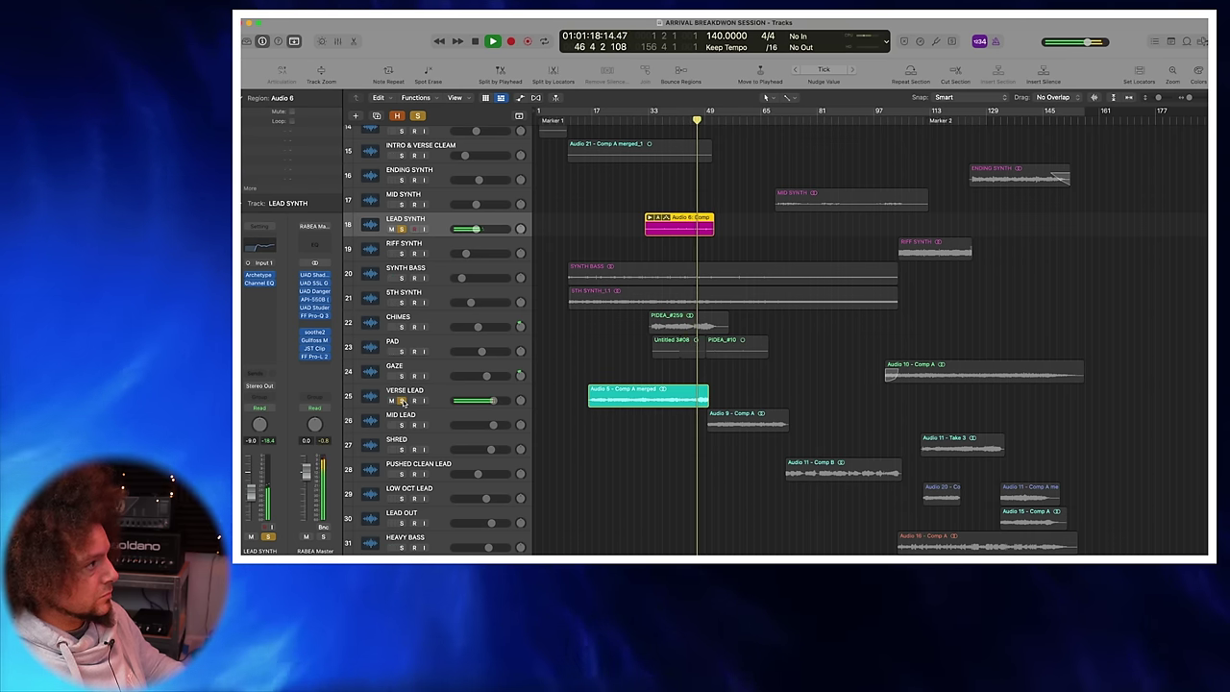
pyautogui.click(402, 401)
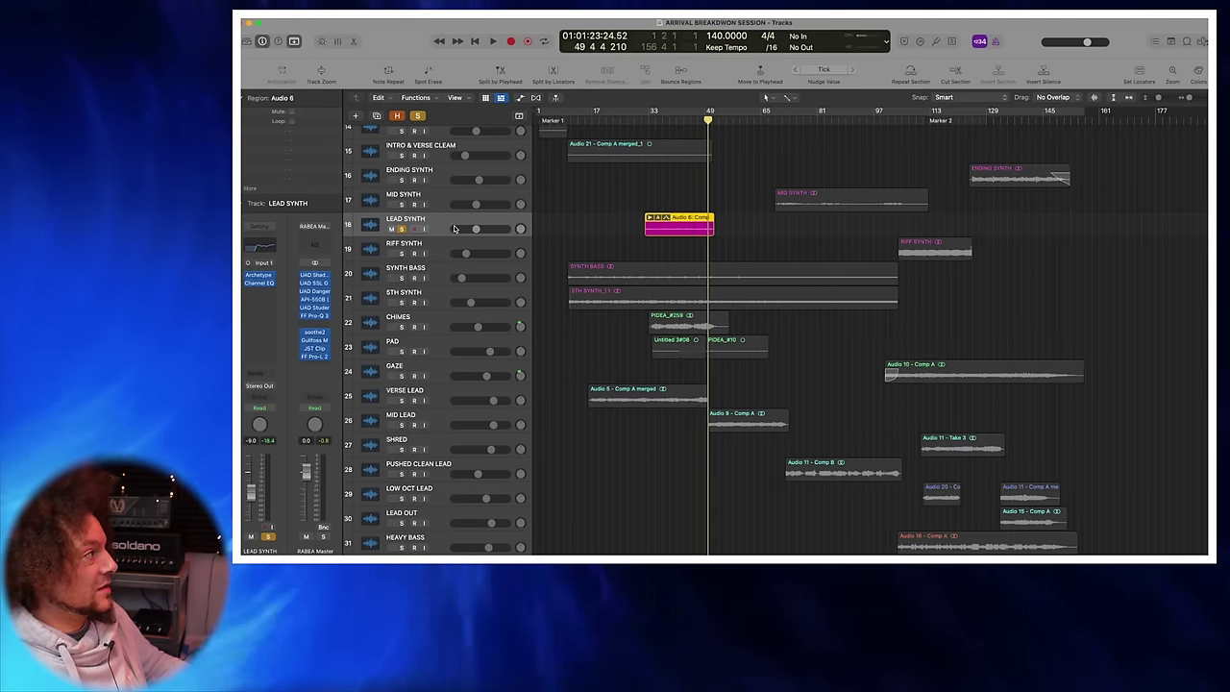
# Step: View the Overlord Synth settings in LEAD SYNTH's Archetype Rabea plug-in and close it
pyautogui.click(258, 276)
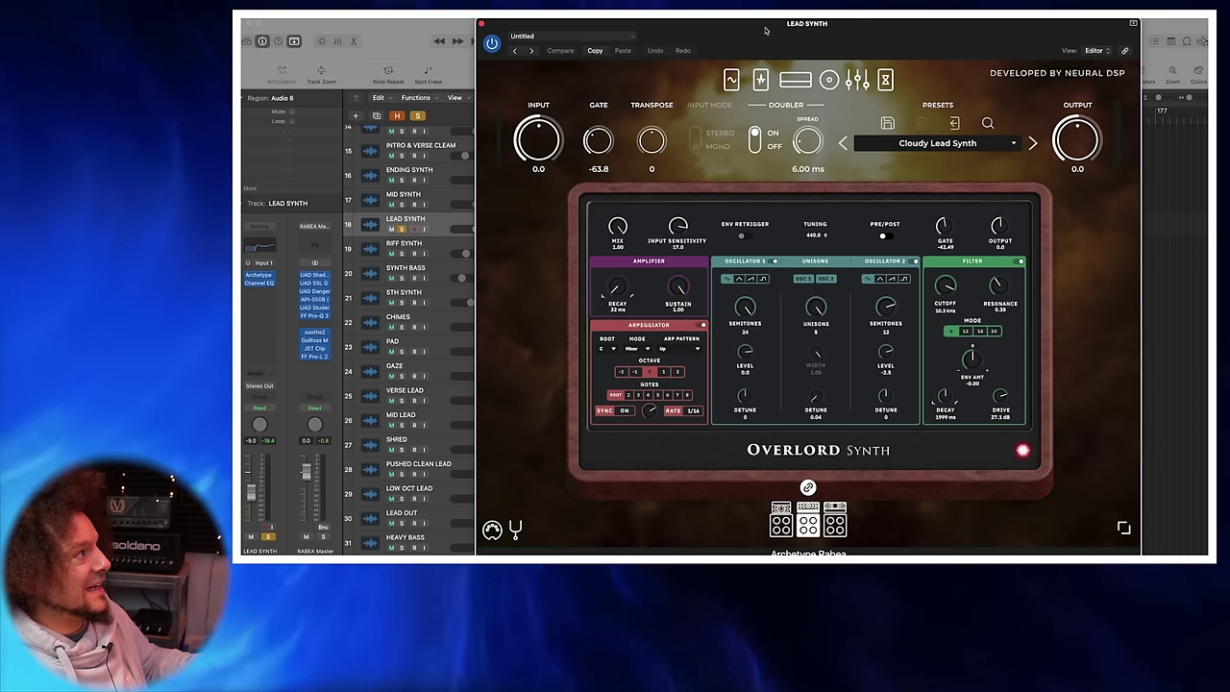
pyautogui.moveTo(587, 30); pyautogui.dragTo(673, 56)
pyautogui.click(568, 50)
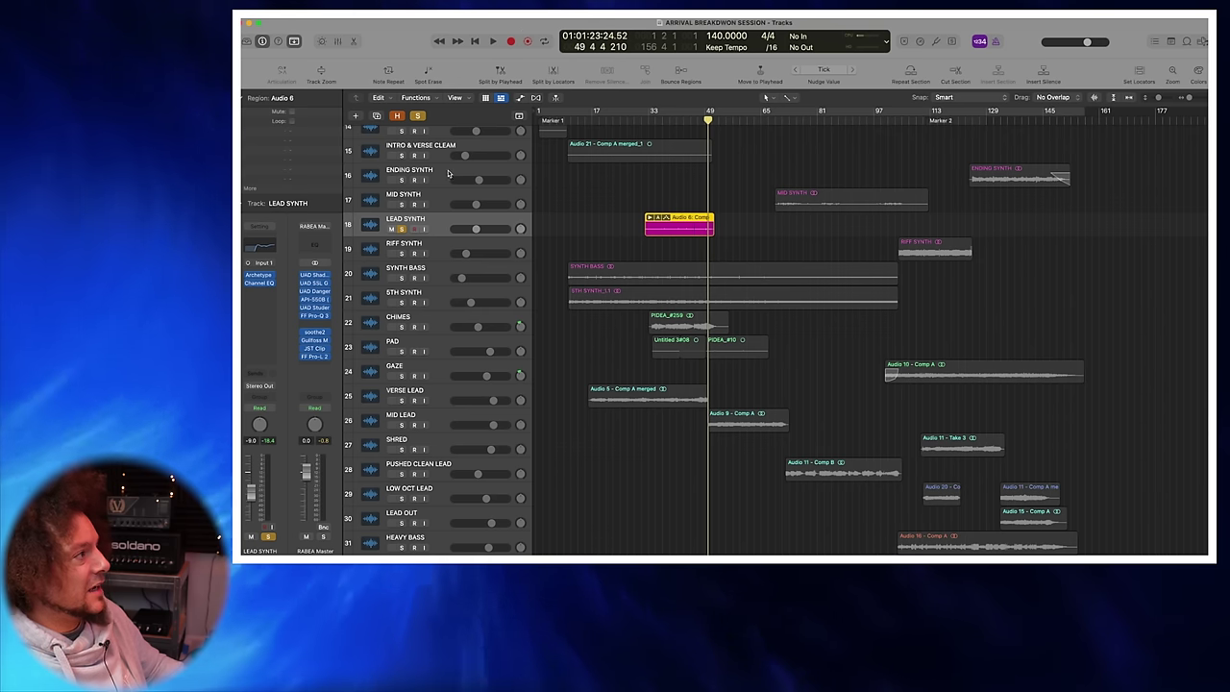
# Step: Solo VERSE LEAD alongside LEAD SYNTH, clear all solos and play the section in the full mix
pyautogui.click(402, 400)
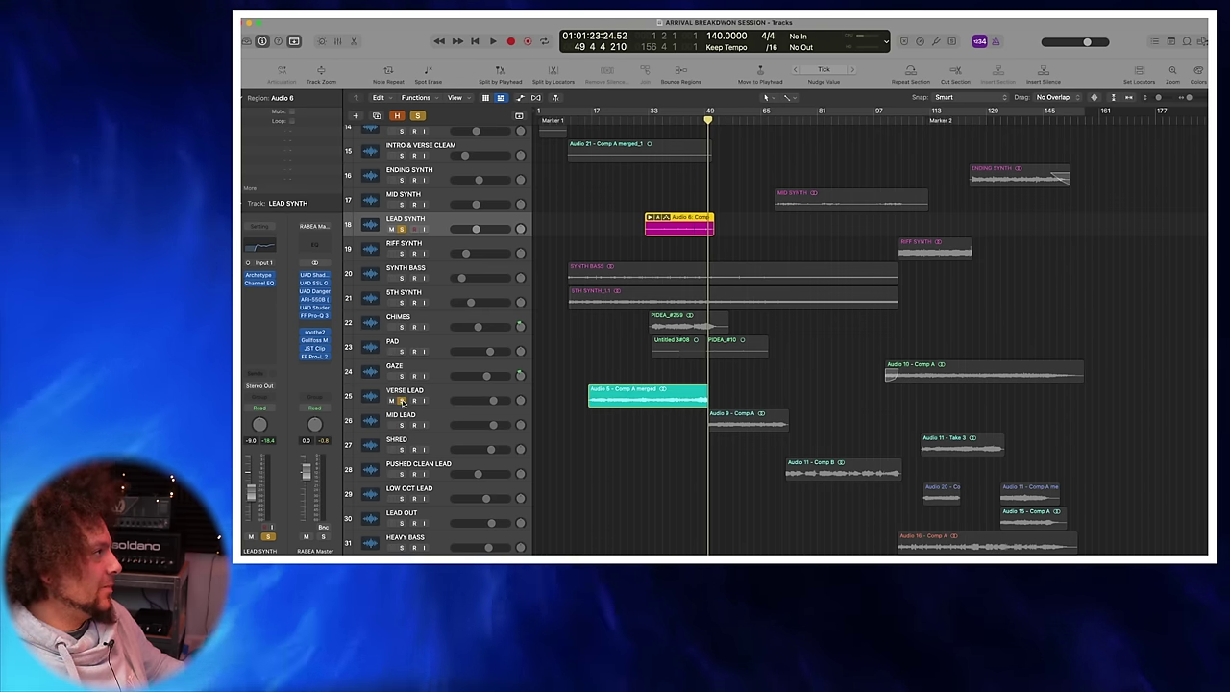
pyautogui.click(403, 231)
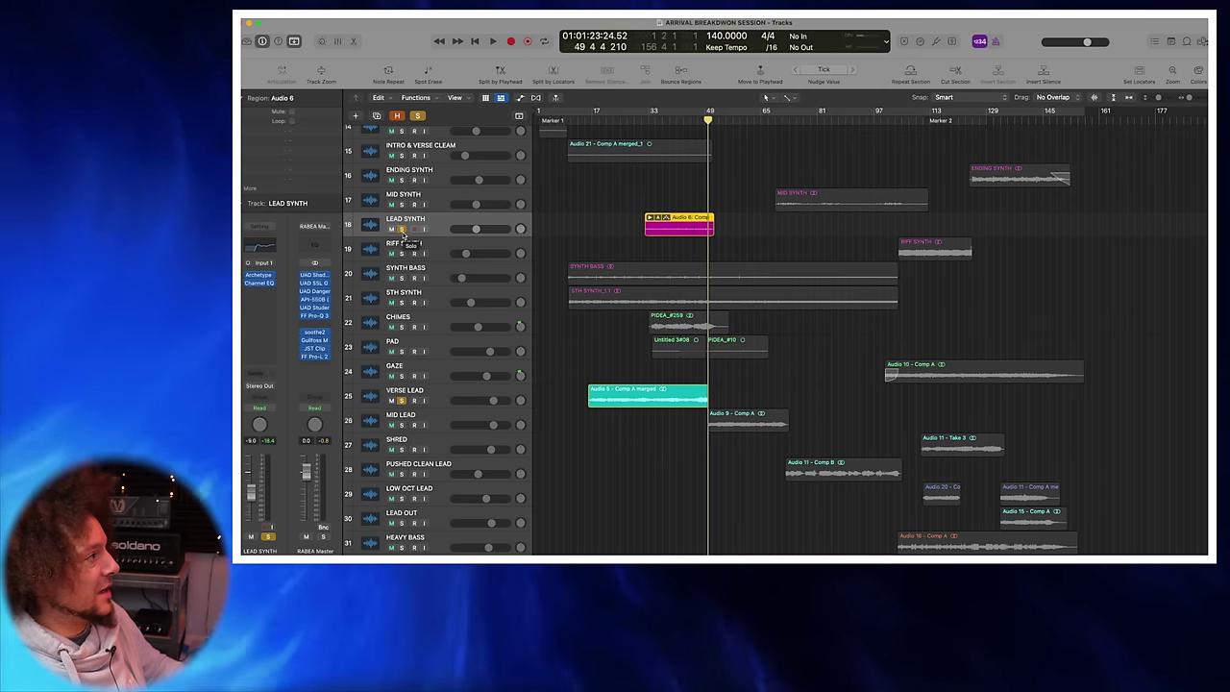
pyautogui.click(416, 116)
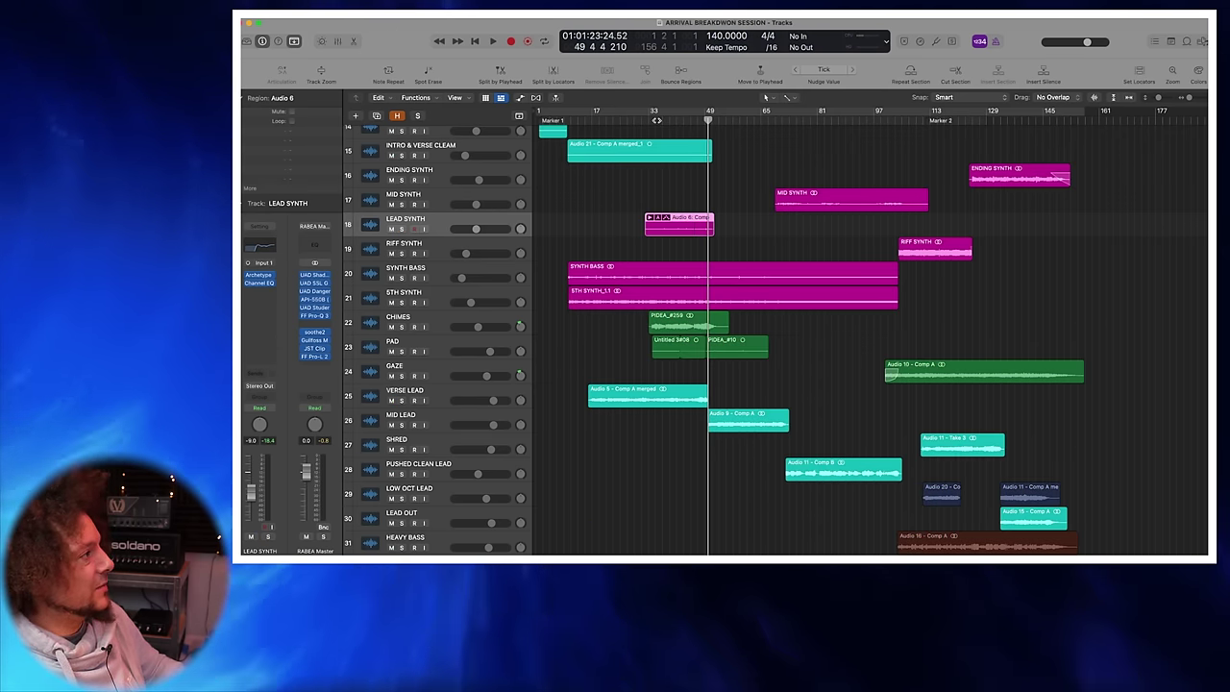
pyautogui.press('space')
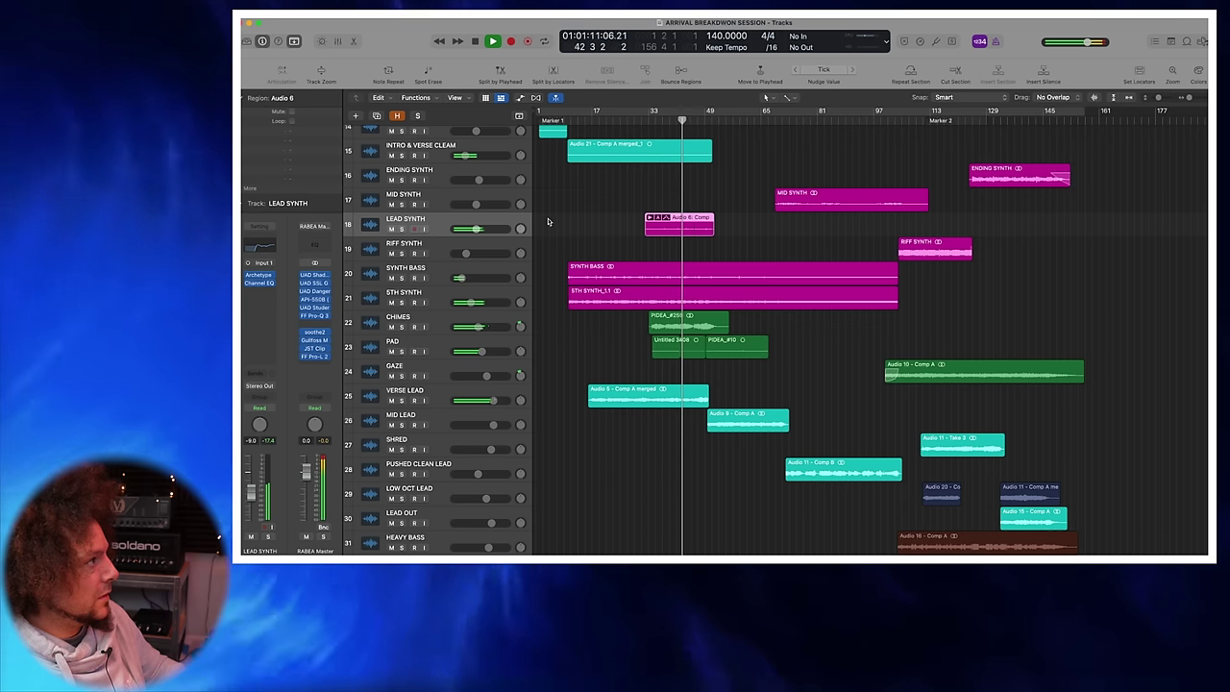
pyautogui.press('space')
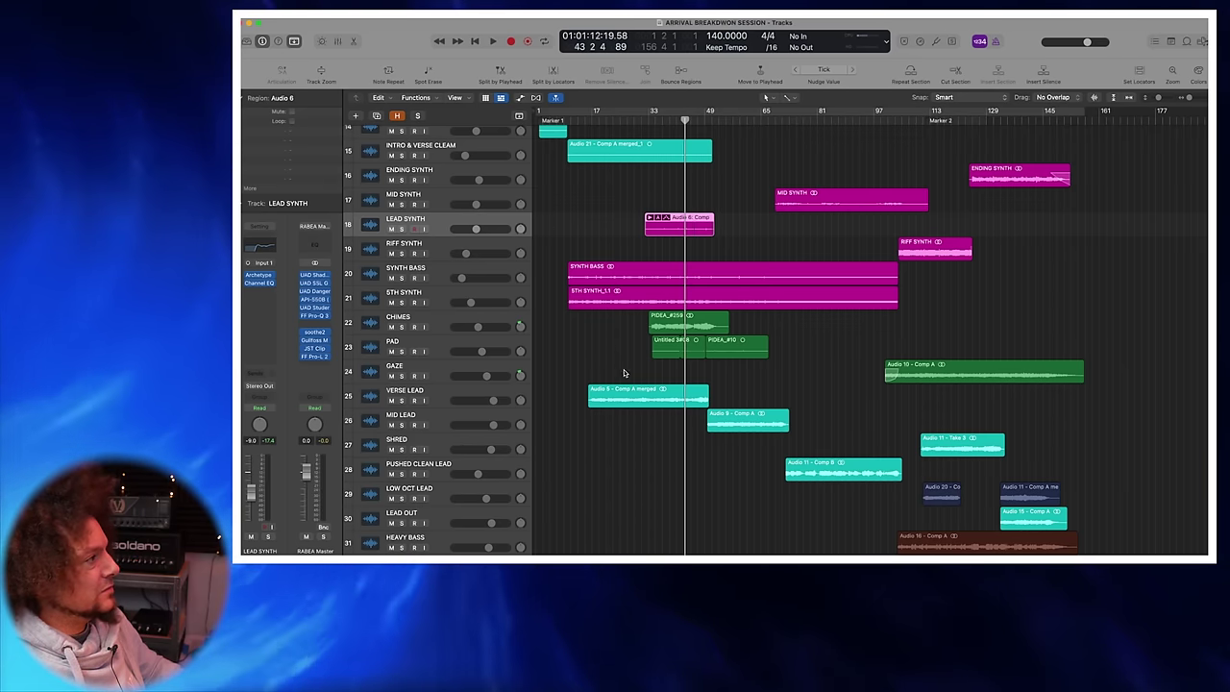
# Step: Select the CHIMES track, solo it and play its region from the start
pyautogui.scroll(-3, 626, 368)
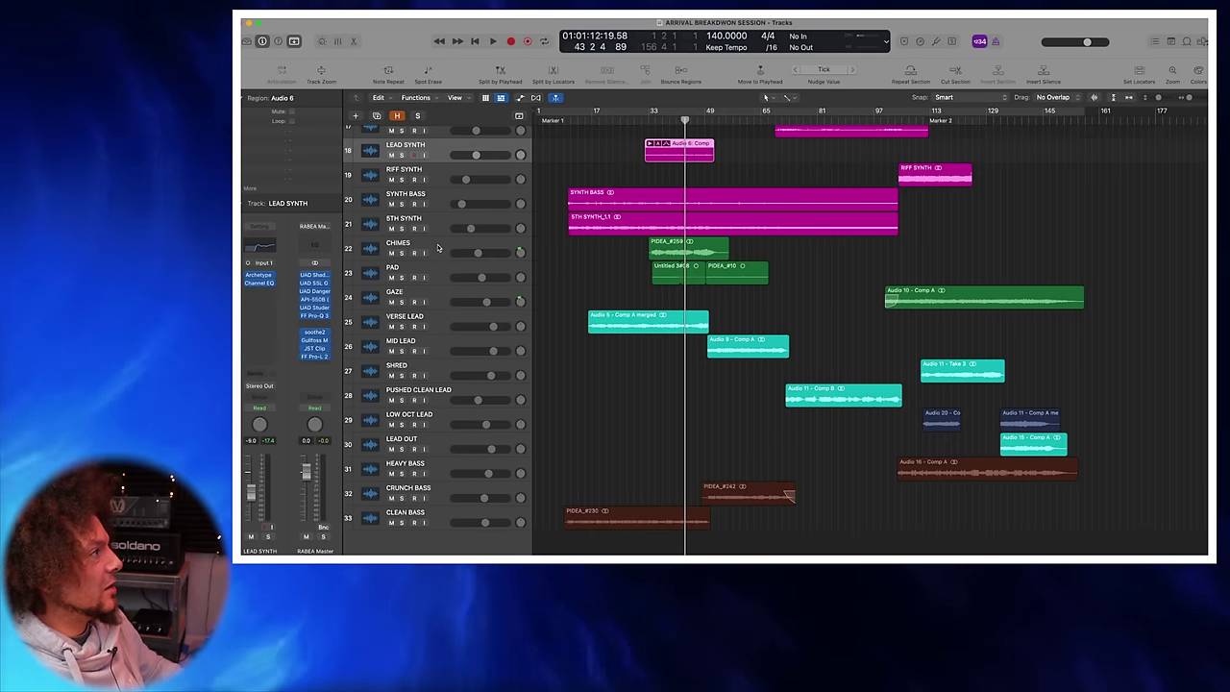
pyautogui.click(438, 249)
pyautogui.hotkey('shift', 'space')
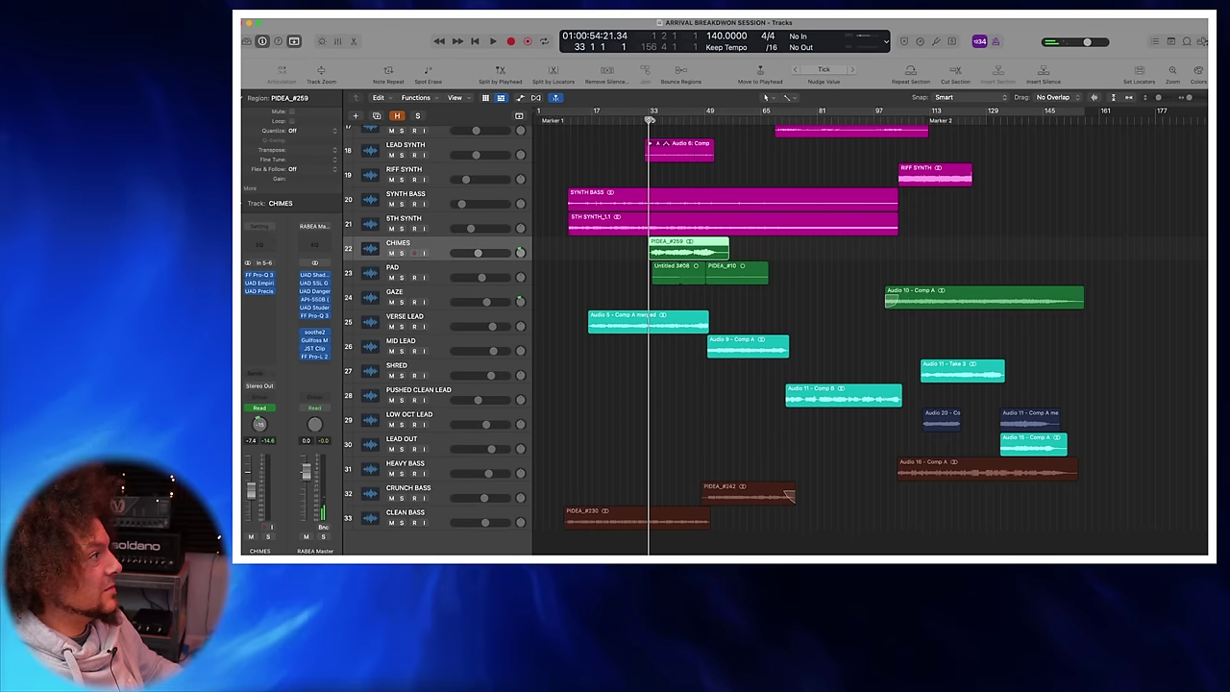
pyautogui.click(402, 253)
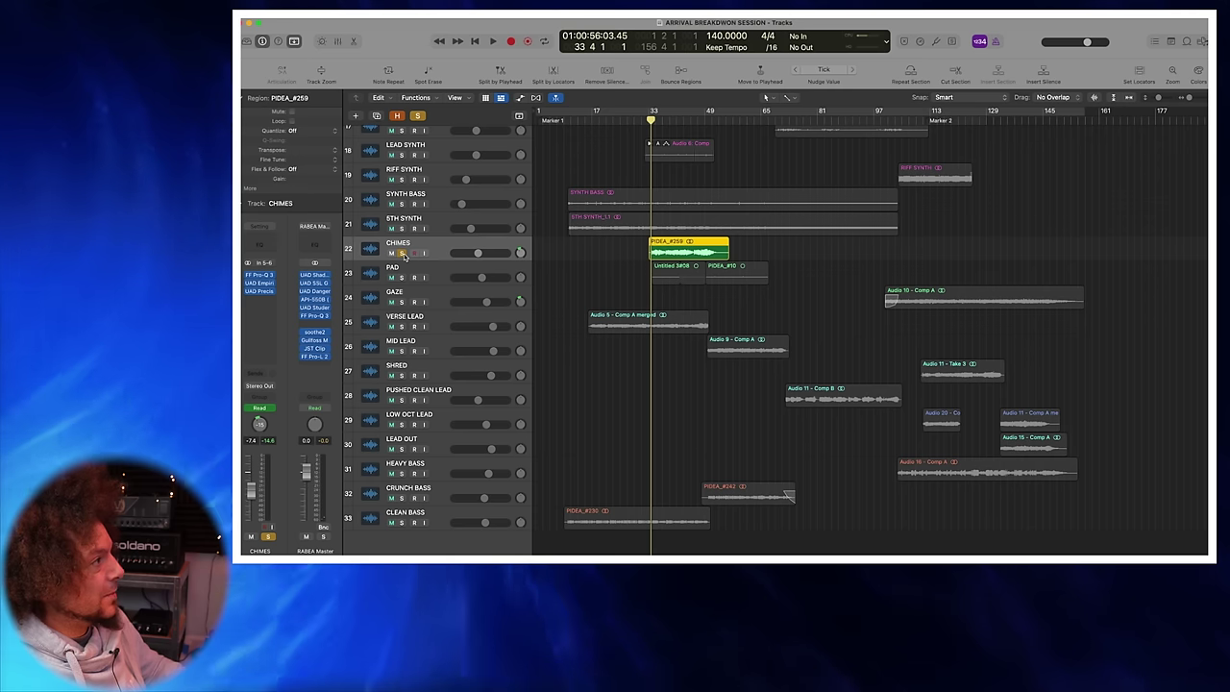
pyautogui.press('space')
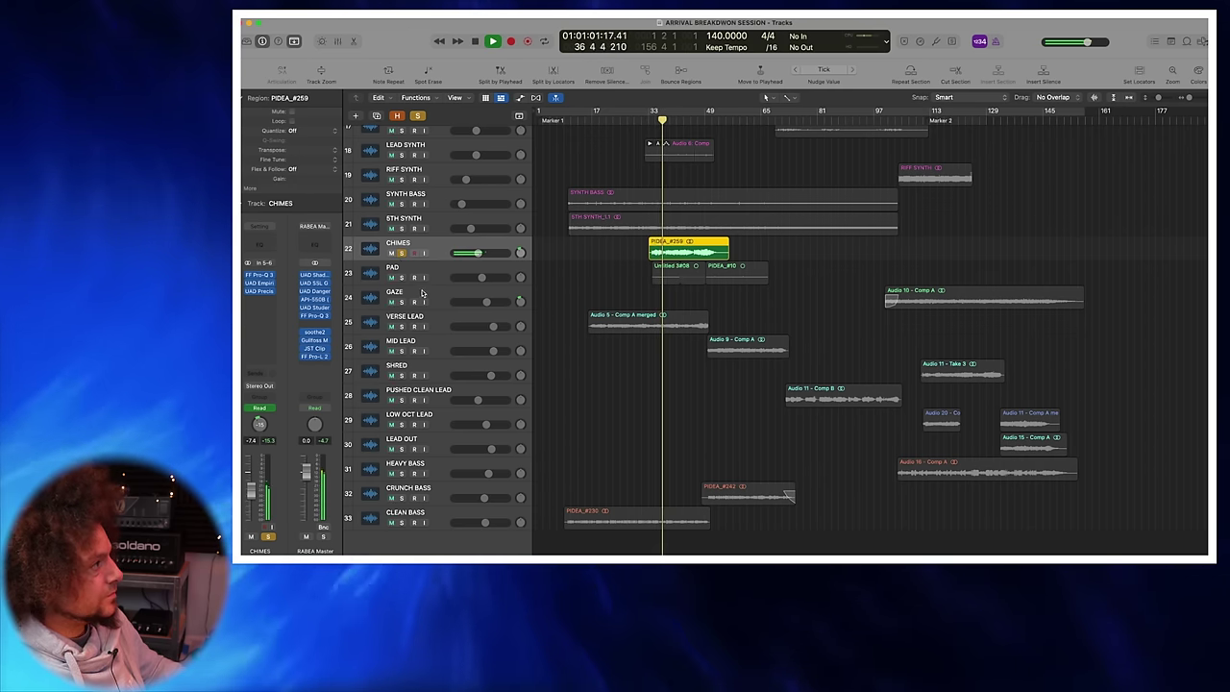
# Step: Add VERSE LEAD and LEAD SYNTH to the soloed CHIMES during playback, and clear all solos to hear the full mix
pyautogui.click(401, 326)
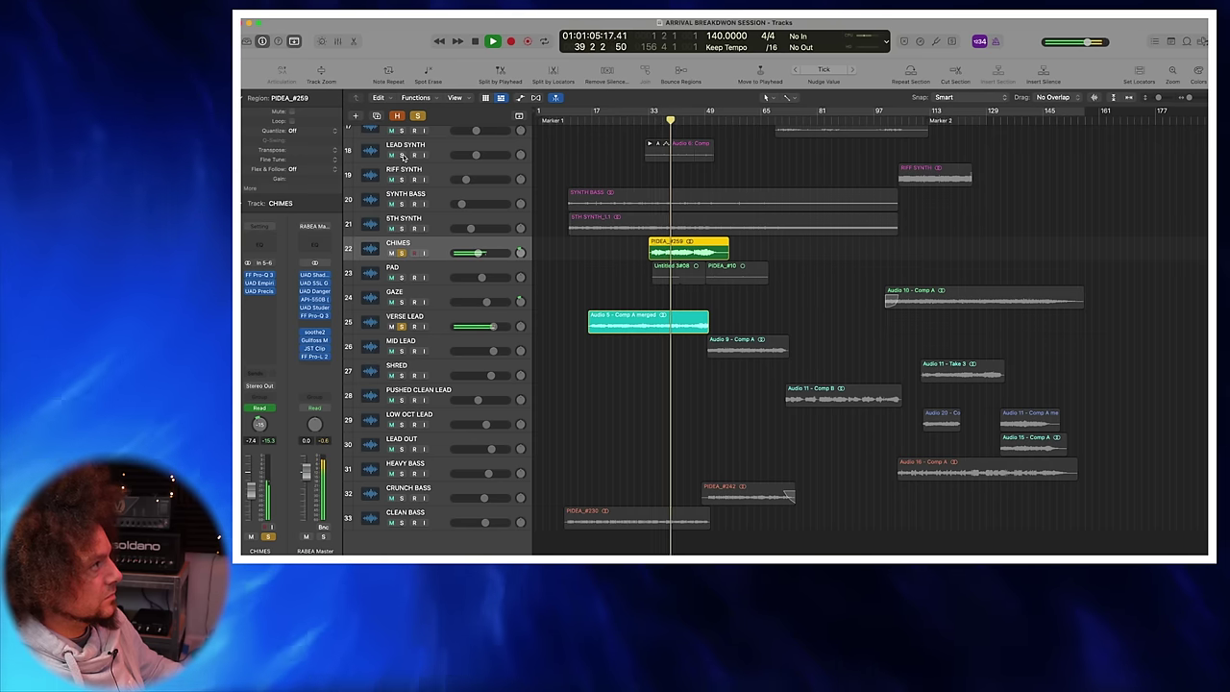
pyautogui.click(402, 154)
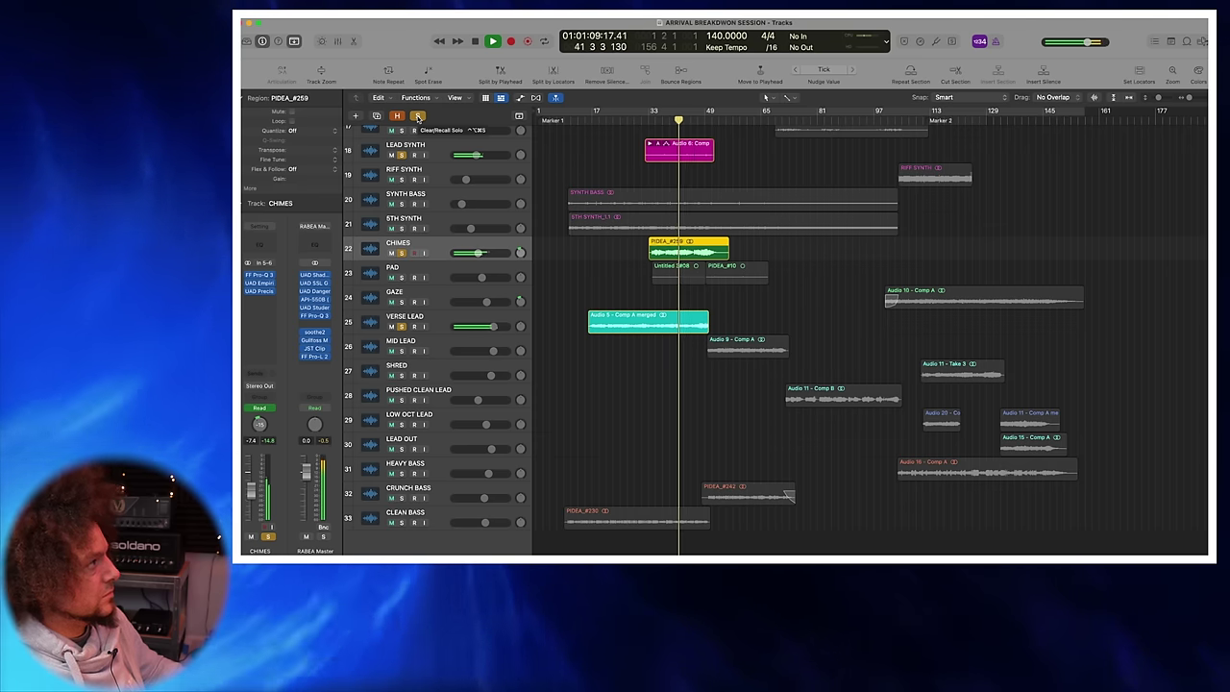
pyautogui.click(418, 117)
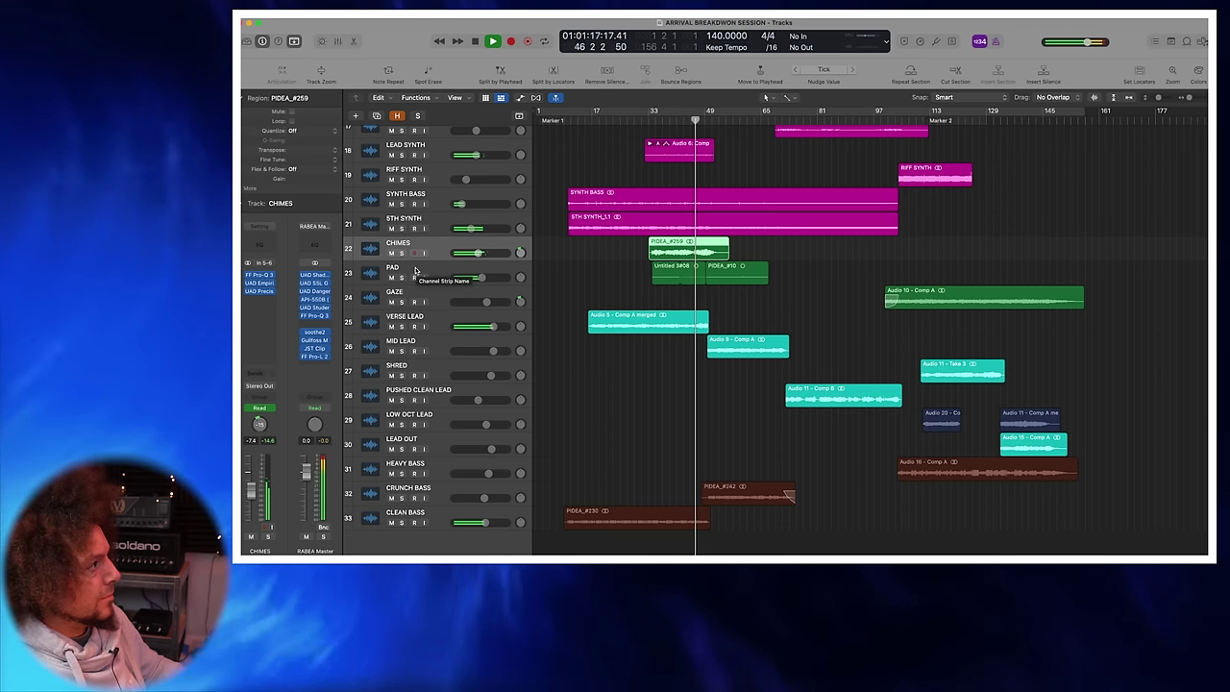
# Step: Select the PAD track, play it soloed from bar 35, stop playback and clear the solo
pyautogui.press('space')
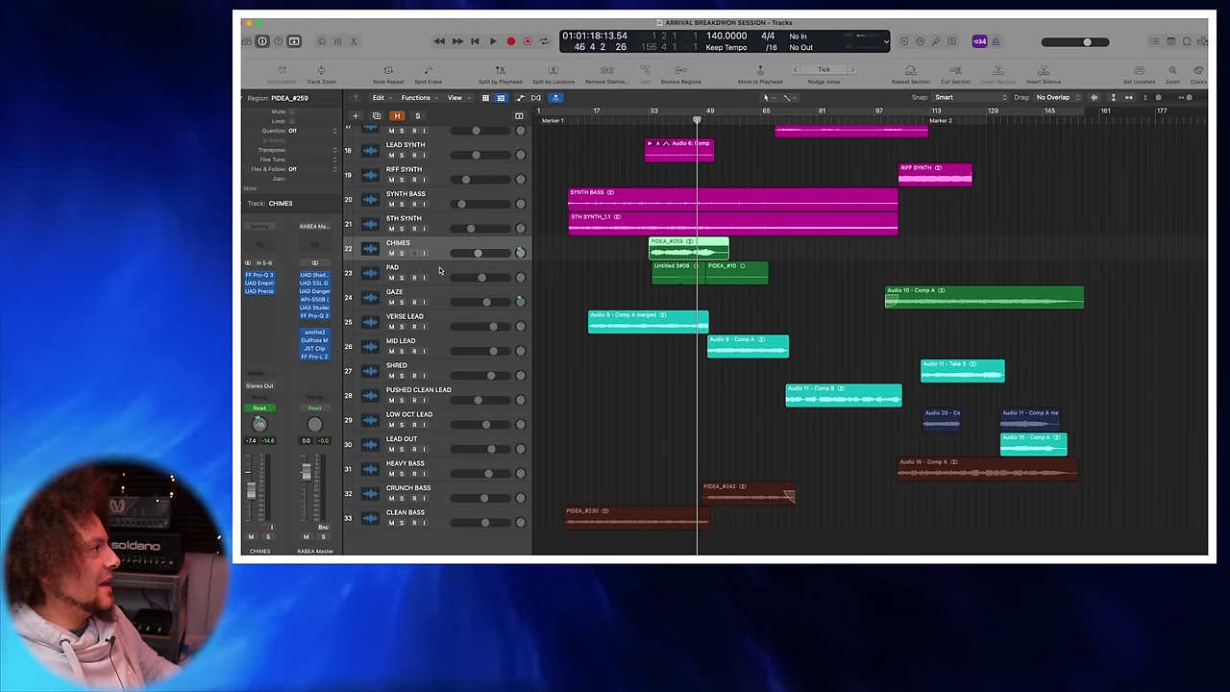
pyautogui.click(402, 277)
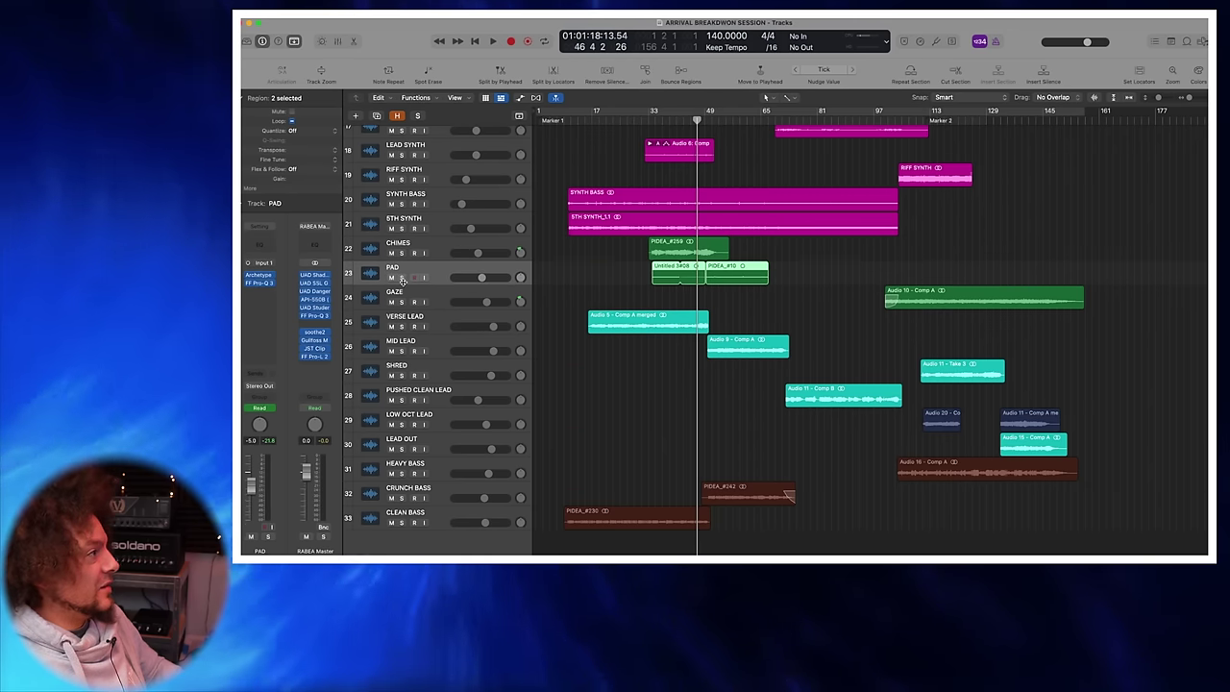
pyautogui.press('space')
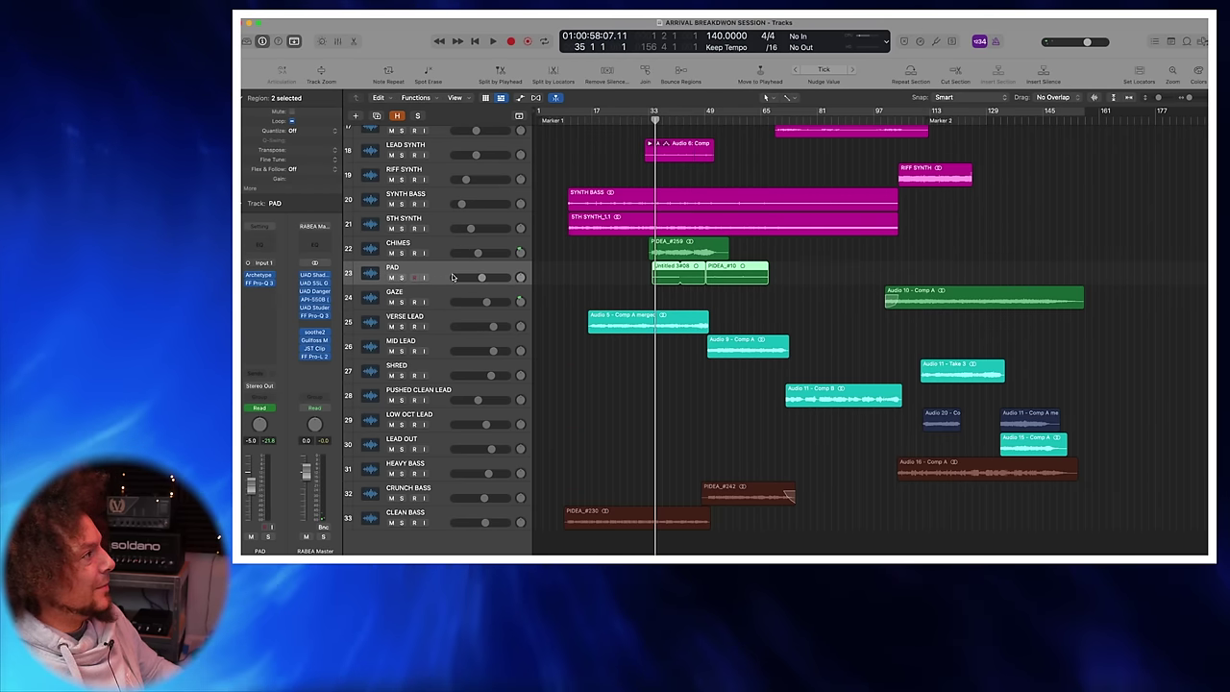
pyautogui.click(402, 277)
pyautogui.press('space')
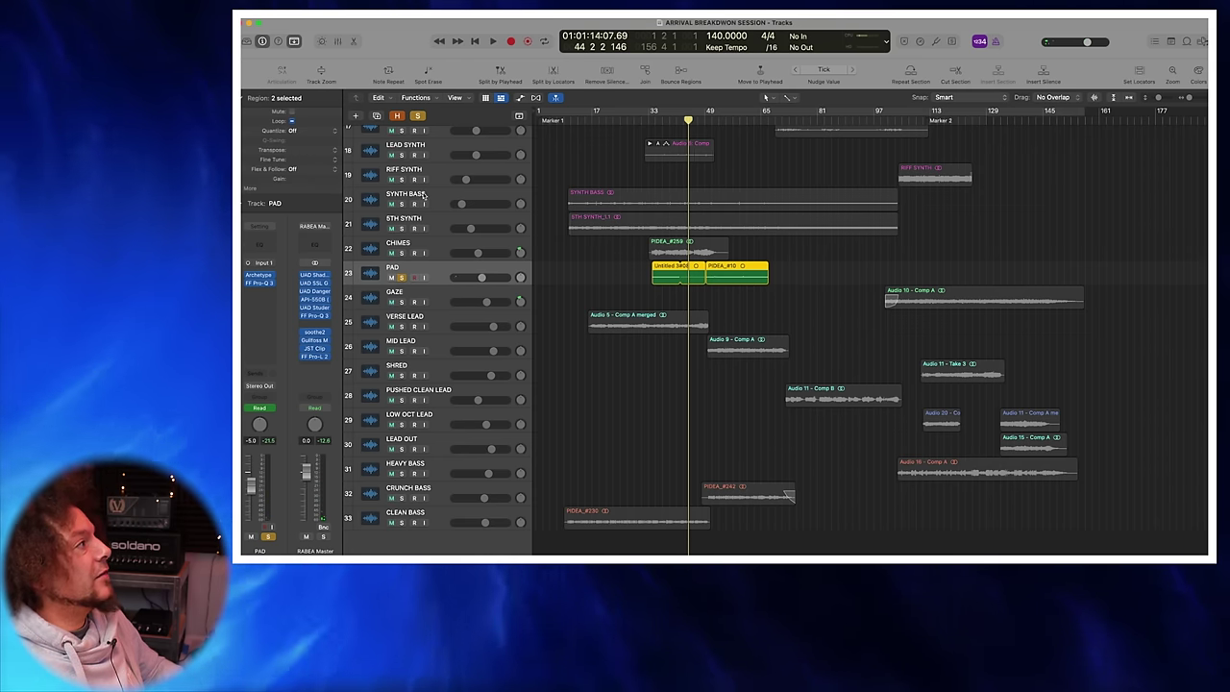
pyautogui.press('s')
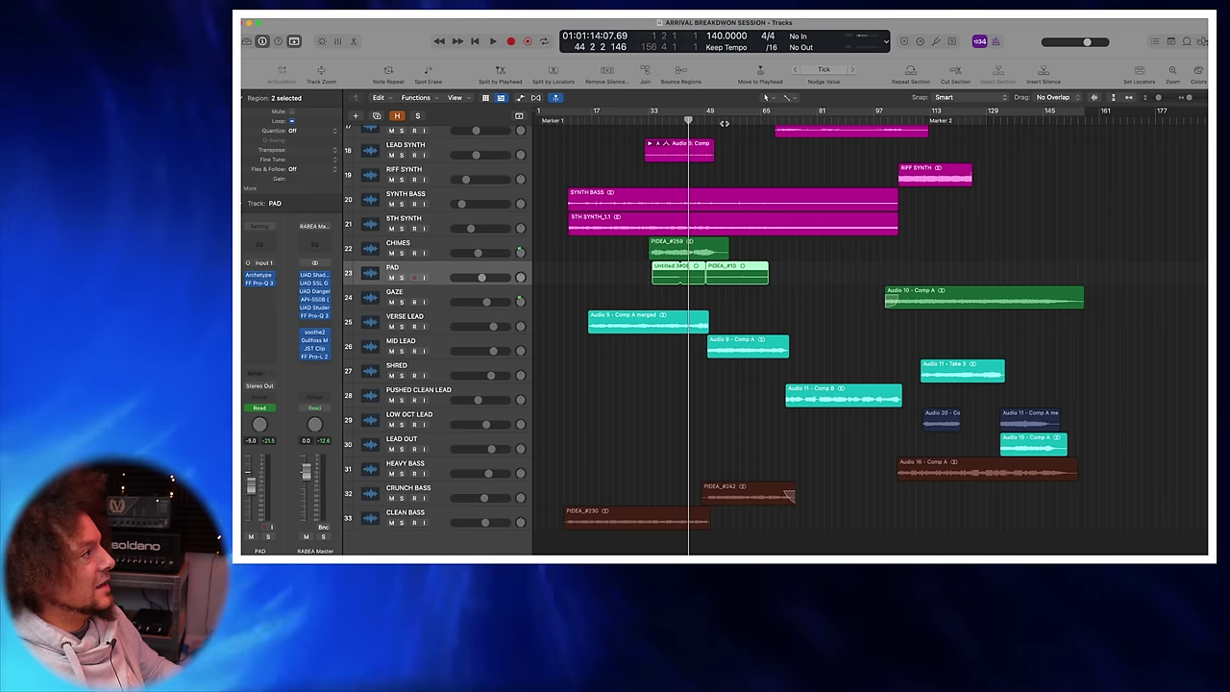
# Step: Play the soloed PAD from about bar 54, switching its solo off and on during playback to compare it with the full mix
pyautogui.doubleClick(724, 123)
pyautogui.click(401, 277)
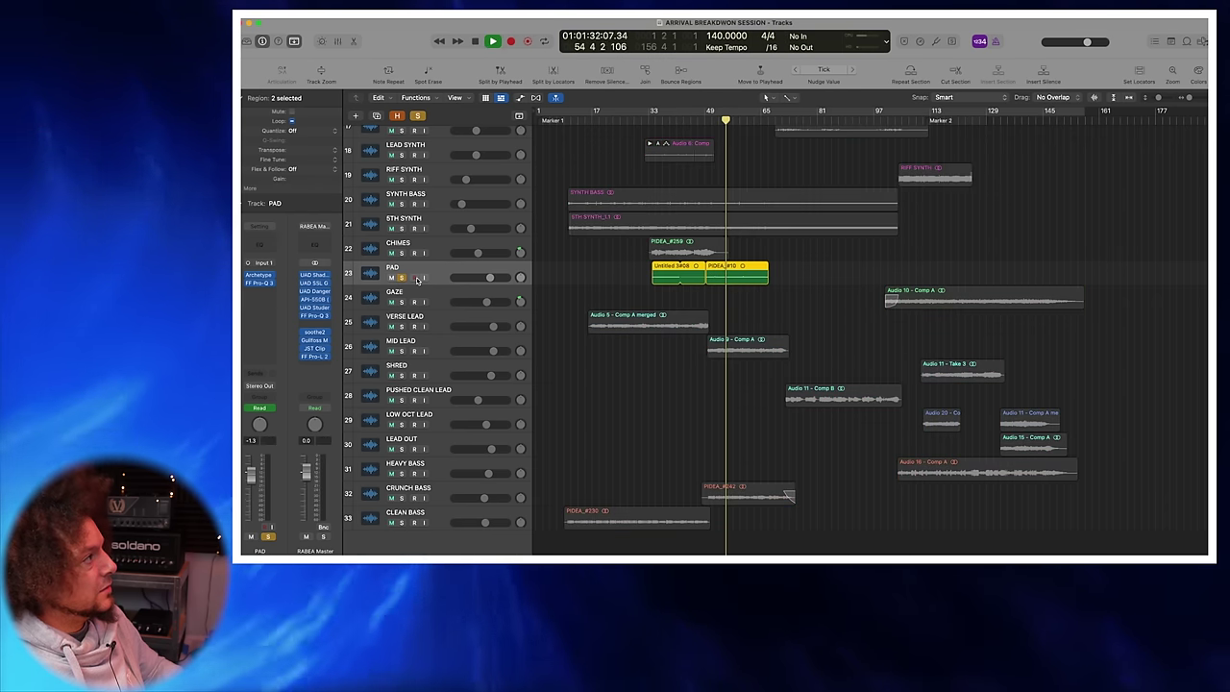
pyautogui.click(417, 116)
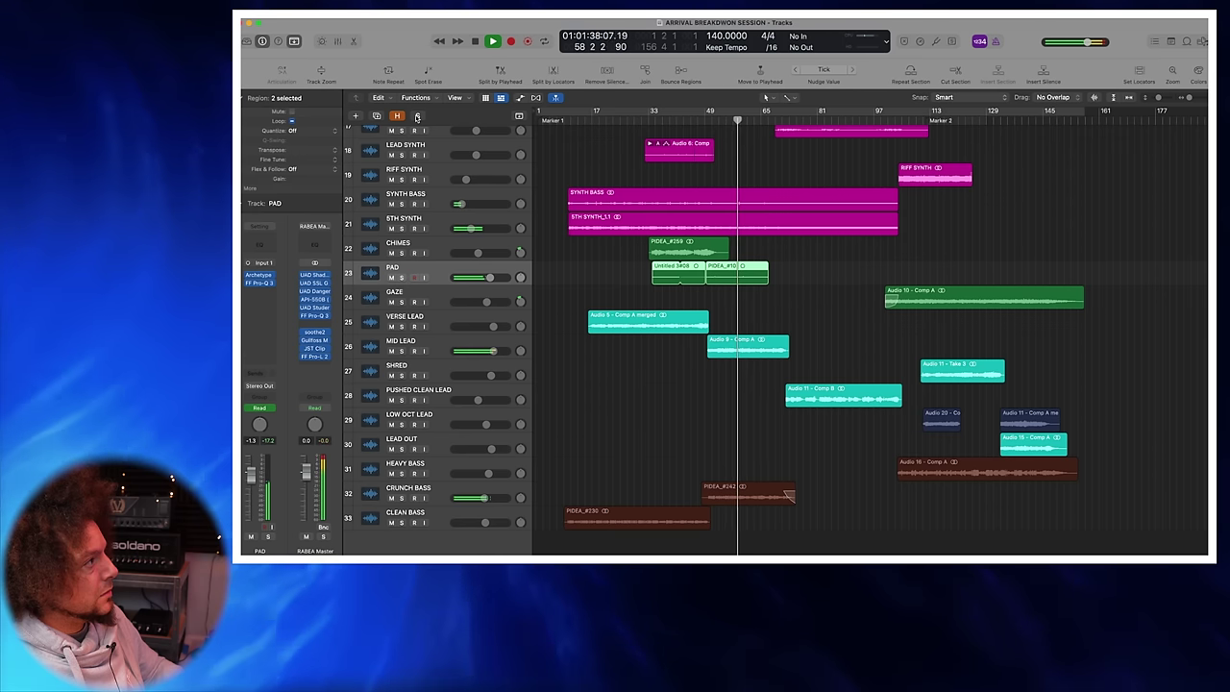
pyautogui.click(401, 278)
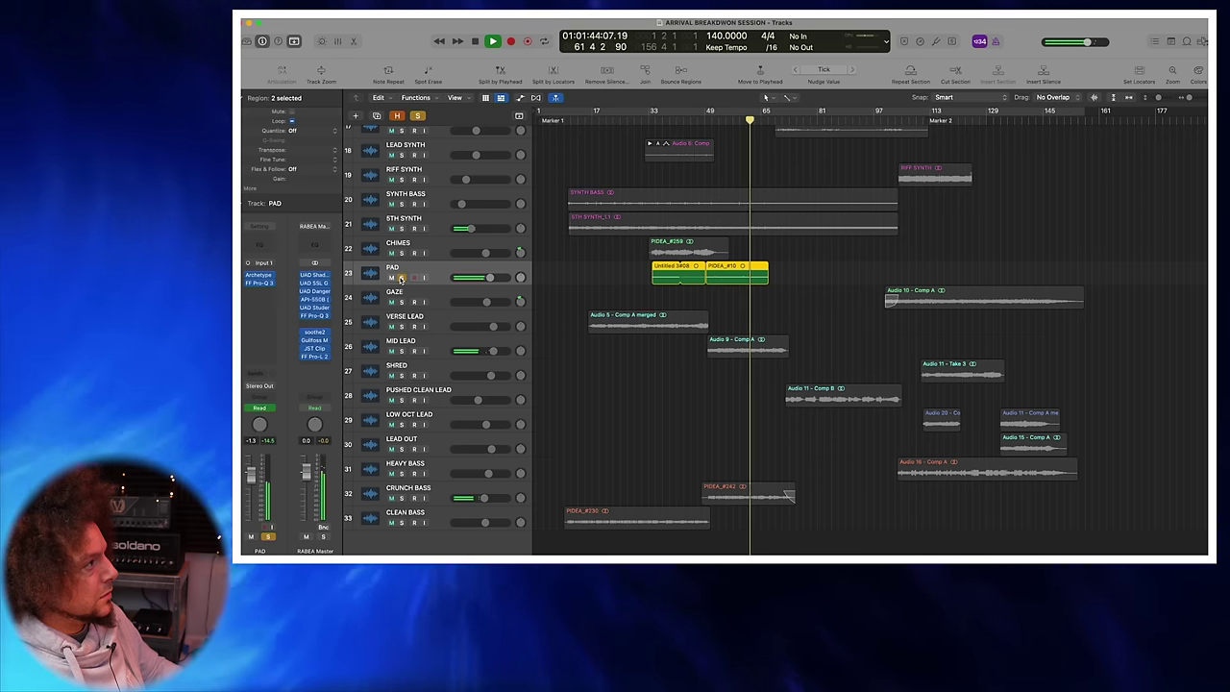
pyautogui.click(401, 277)
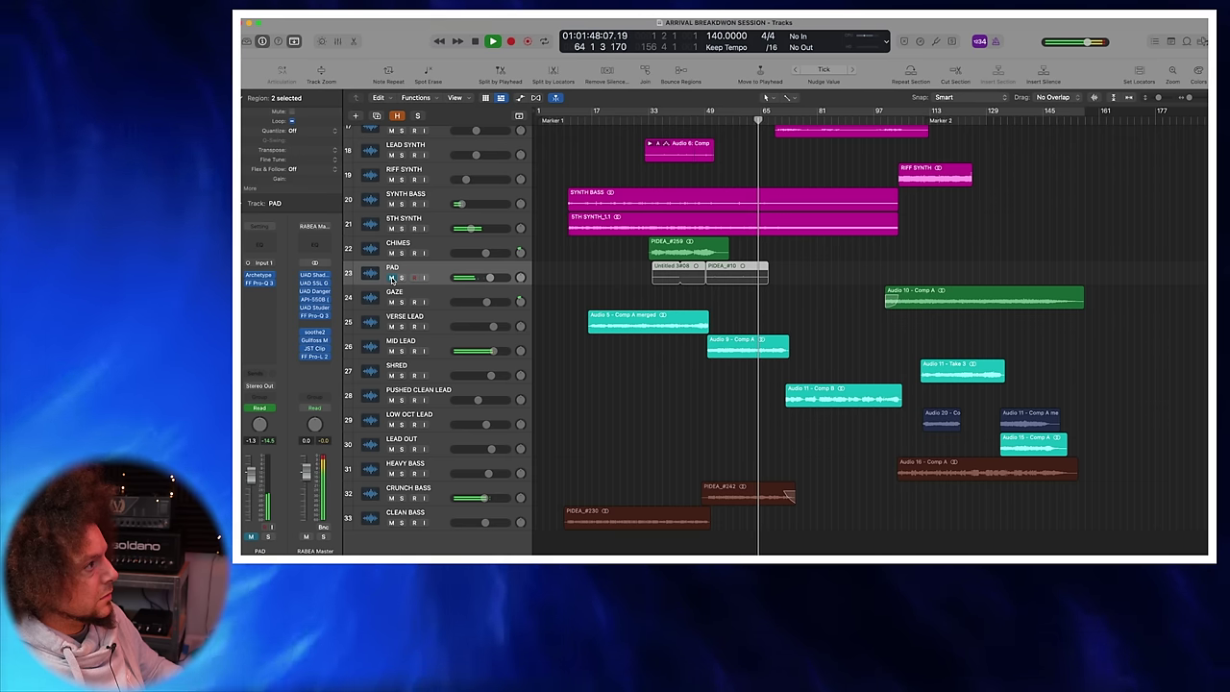
# Step: Replay the mix from about bar 52 with PAD muted, unmute it during playback and stop
pyautogui.press('space')
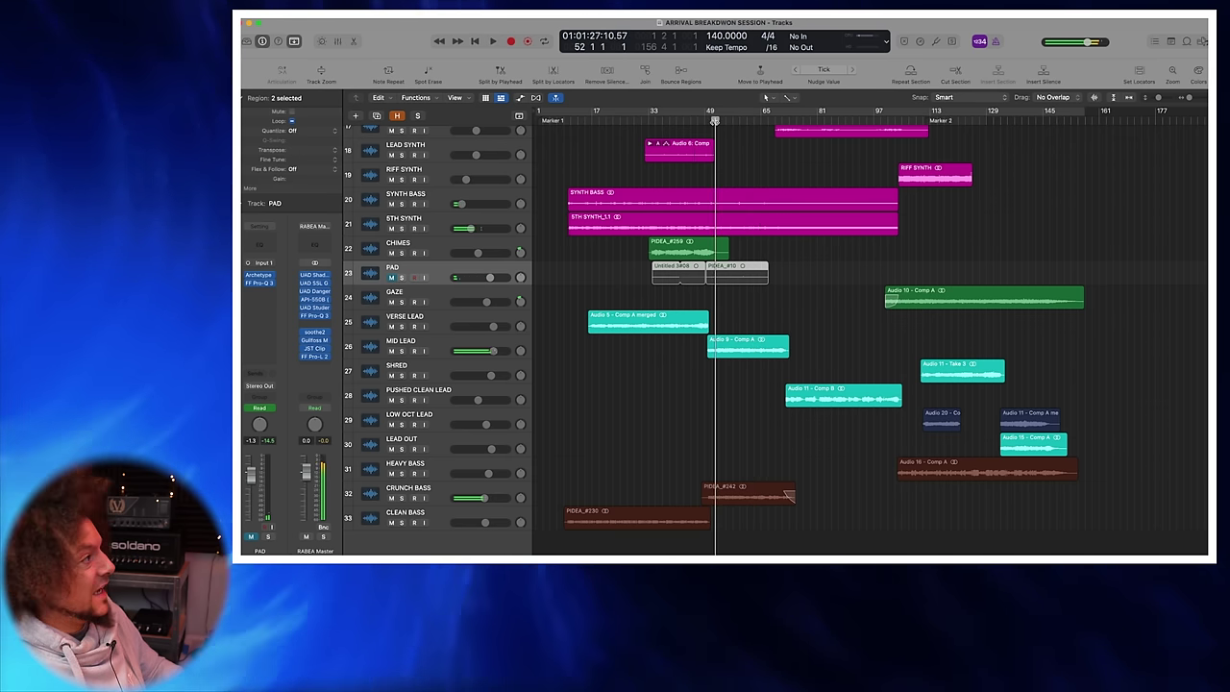
pyautogui.press('space')
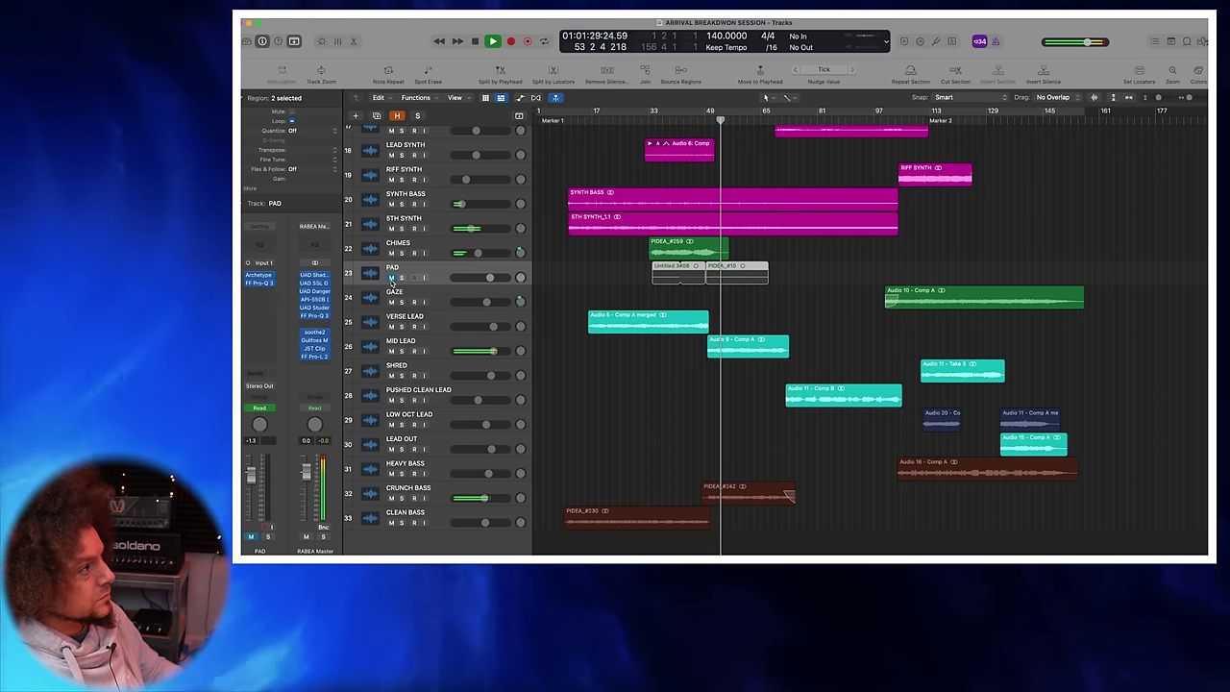
pyautogui.click(392, 278)
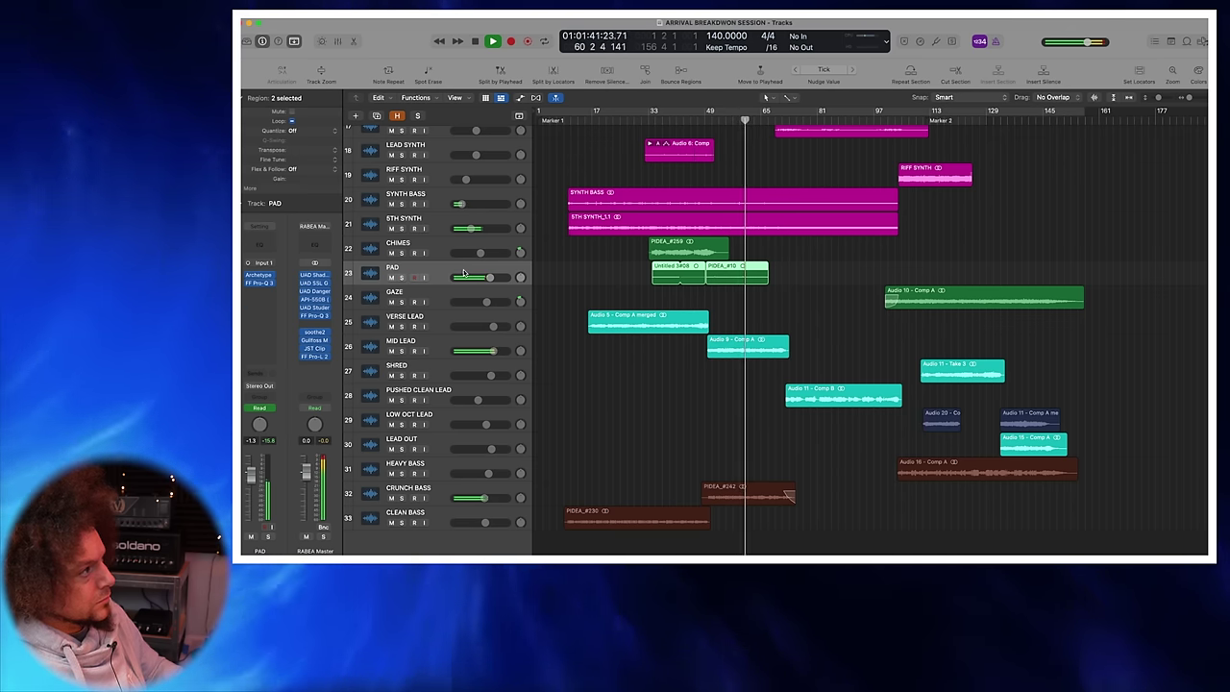
pyautogui.press('space')
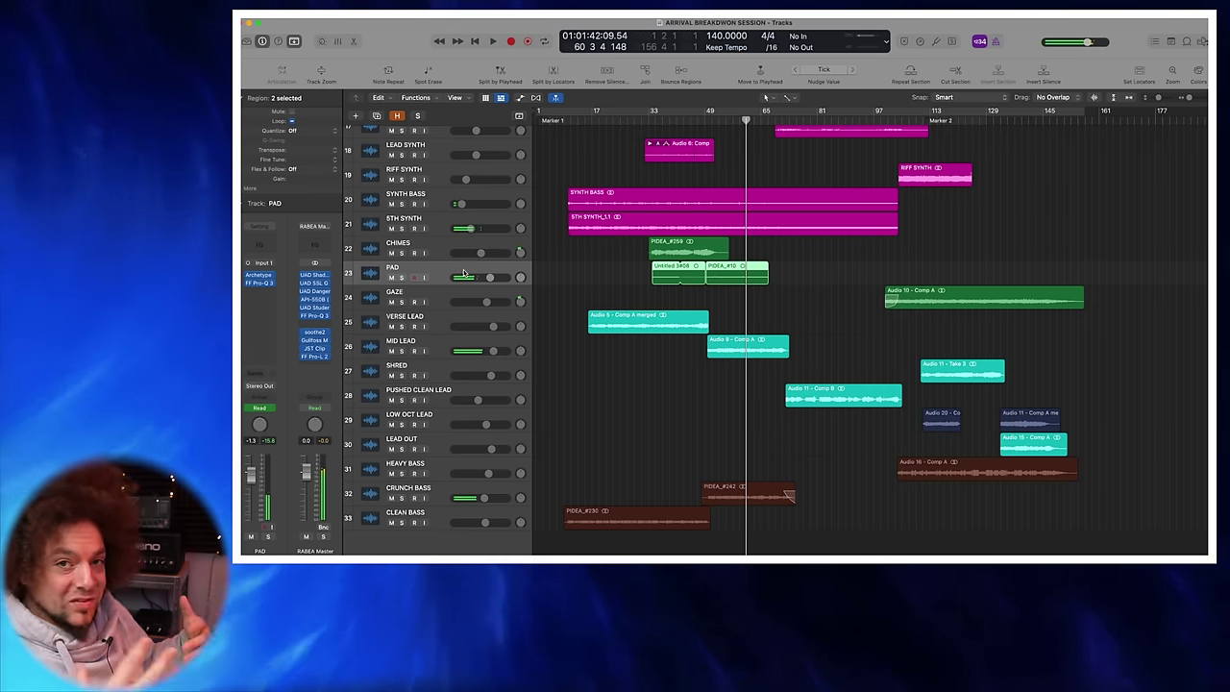
# Step: View the equalizer curve in PAD's FF Pro-Q 3 plug-in and close it
pyautogui.scroll(6, 463, 273)
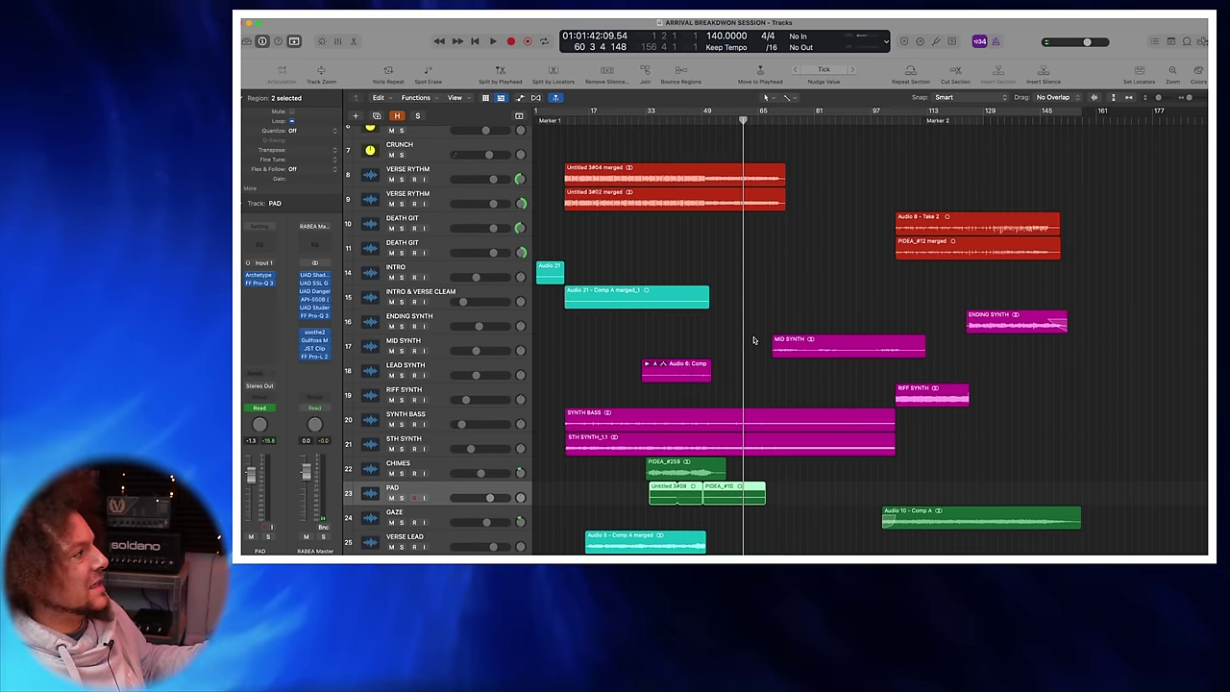
pyautogui.scroll(-3, 429, 385)
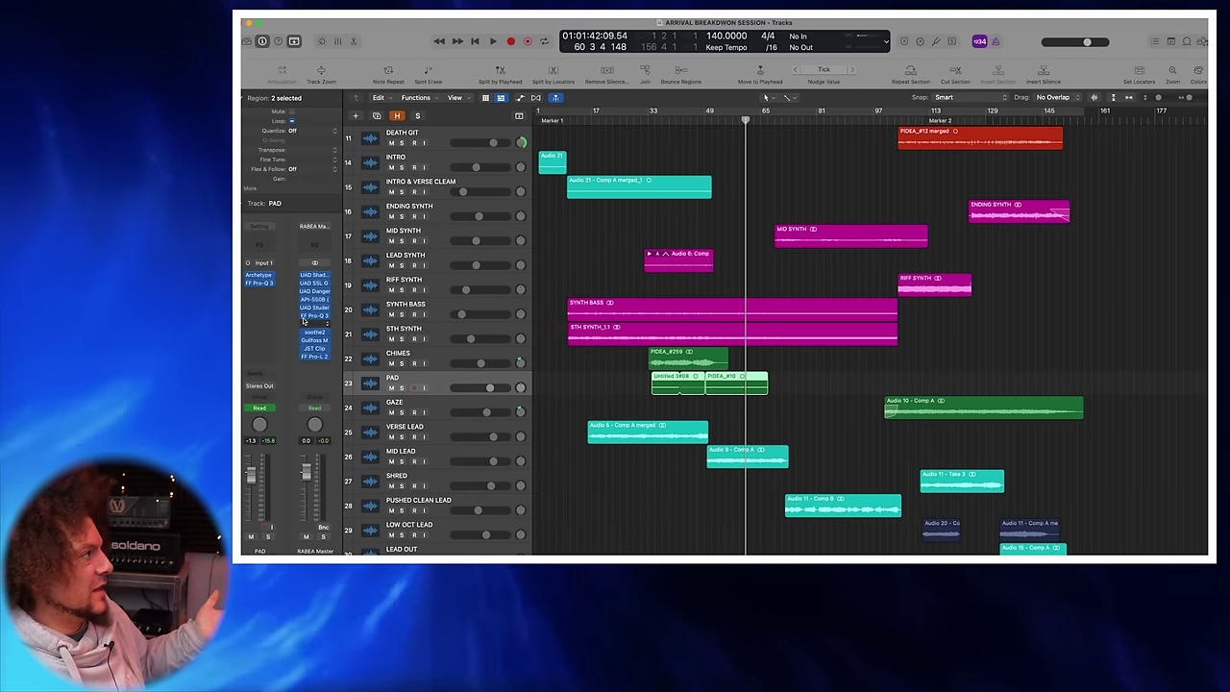
pyautogui.click(258, 283)
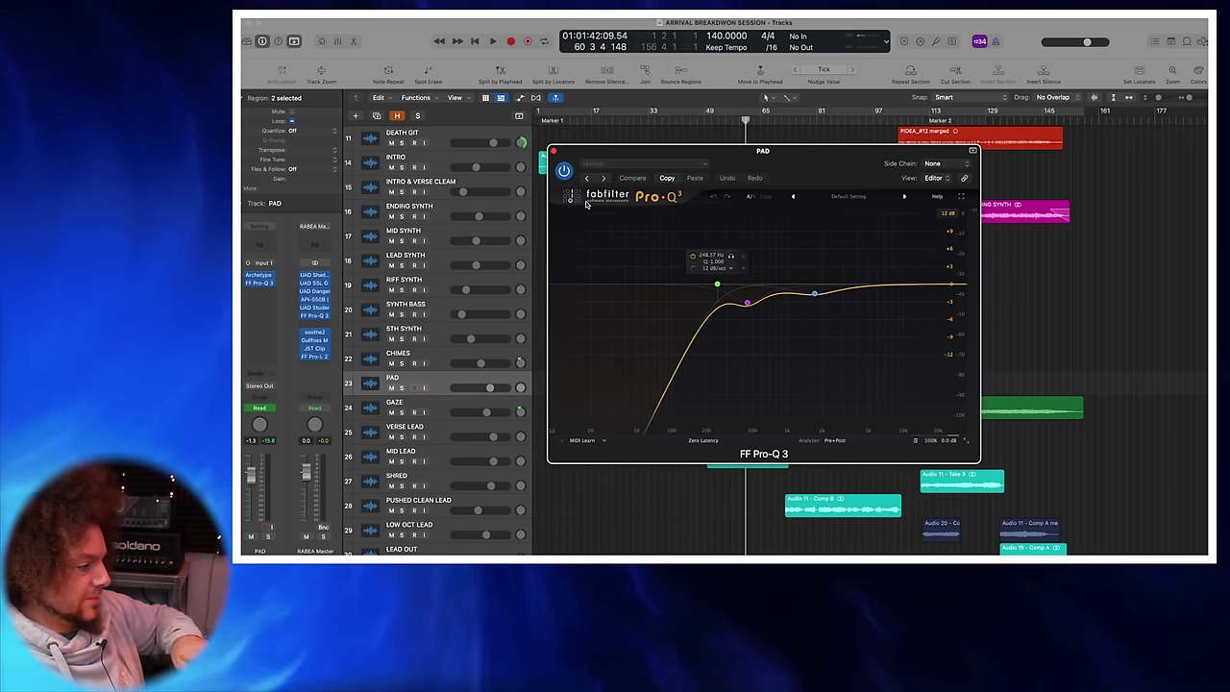
pyautogui.click(554, 152)
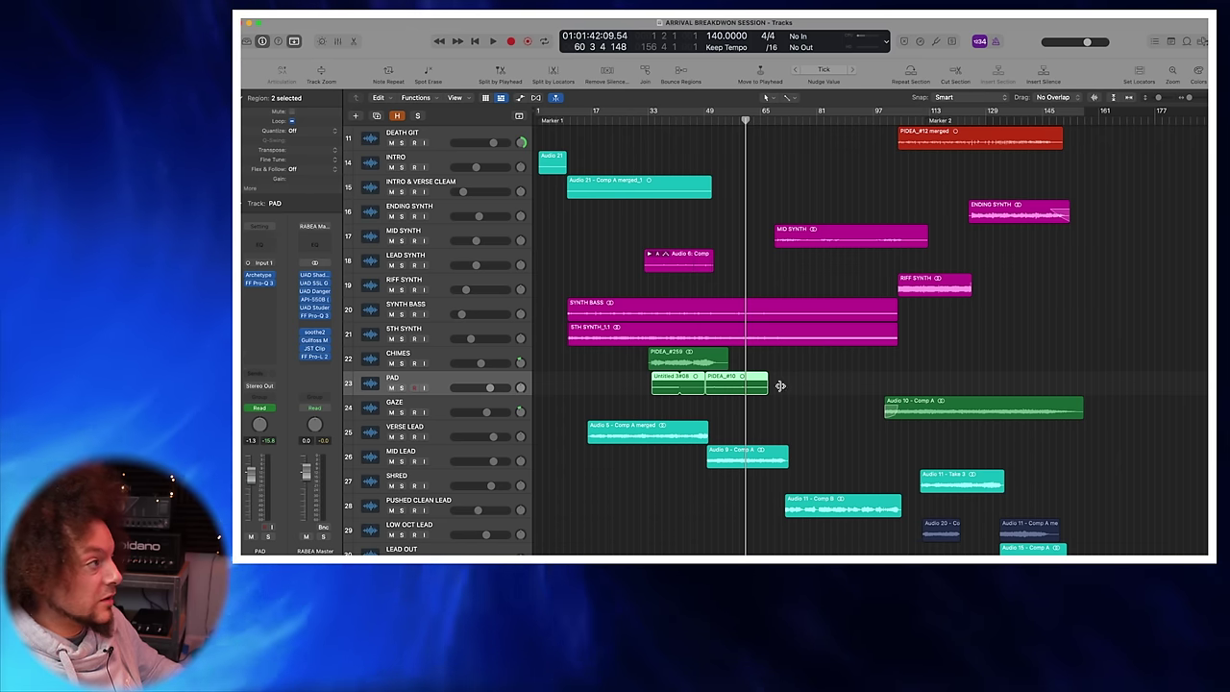
# Step: Look over the arrangement from the drums and rhythm guitars down to the bass tracks
pyautogui.scroll(-3, 698, 387)
pyautogui.scroll(6, 698, 387)
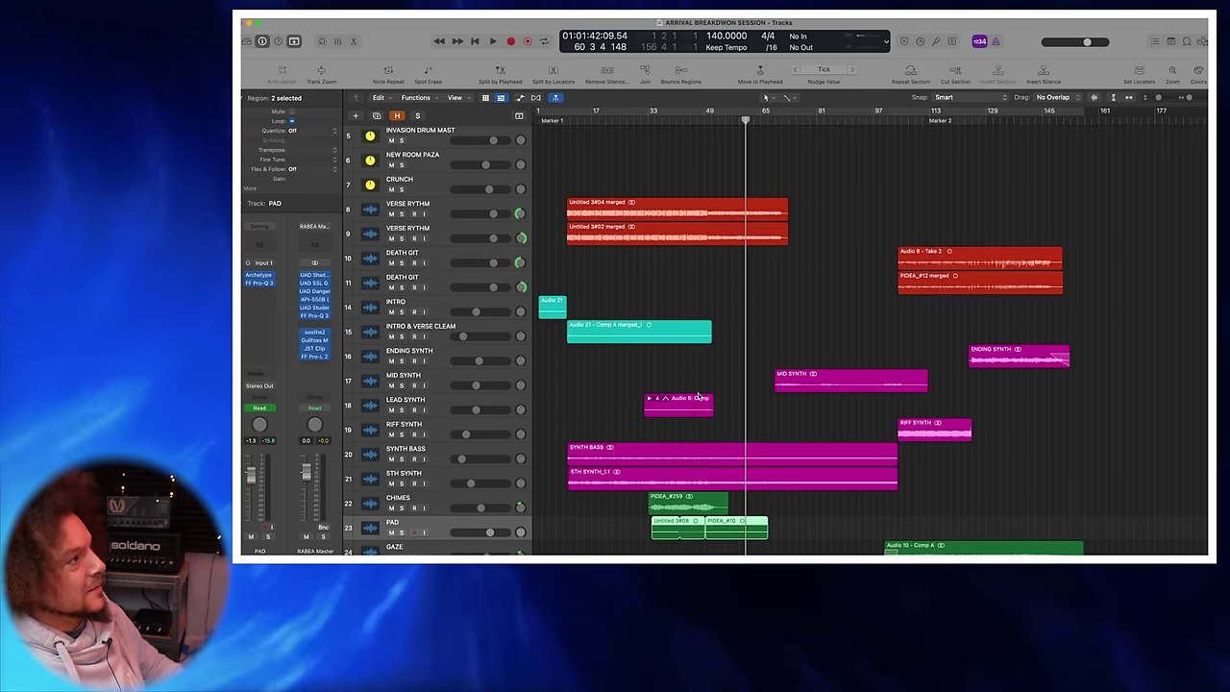
pyautogui.scroll(-8, 697, 394)
pyautogui.scroll(2, 698, 394)
pyautogui.scroll(-2, 698, 395)
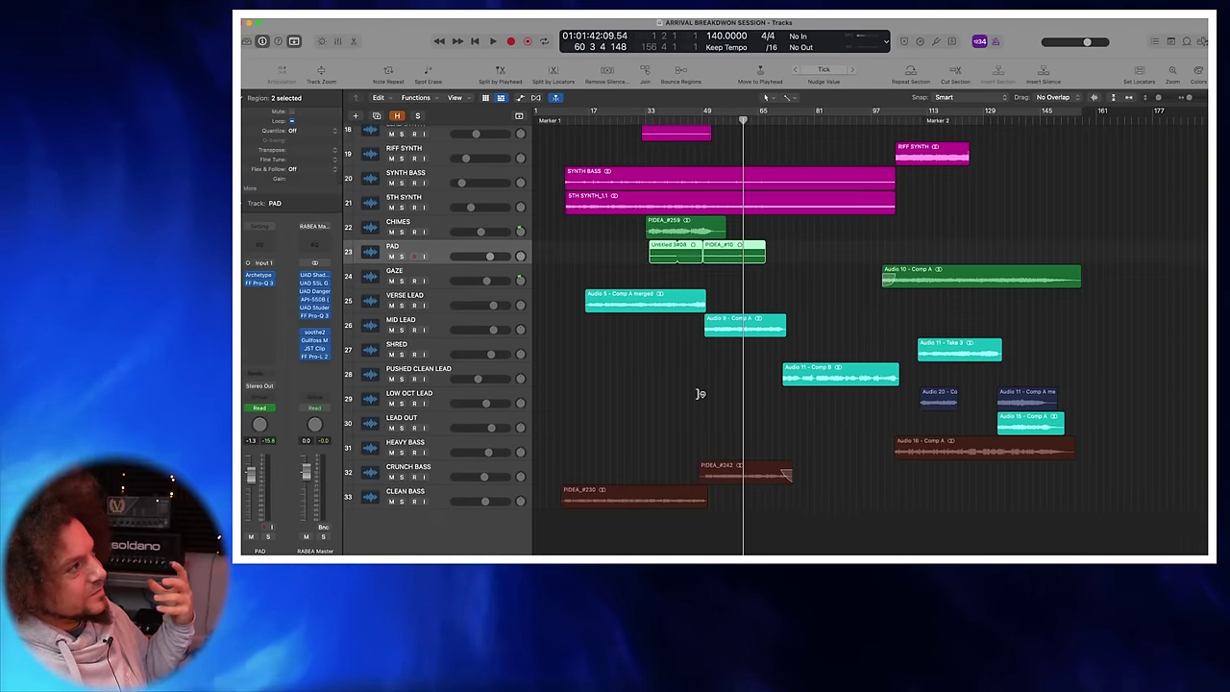
pyautogui.scroll(6, 703, 390)
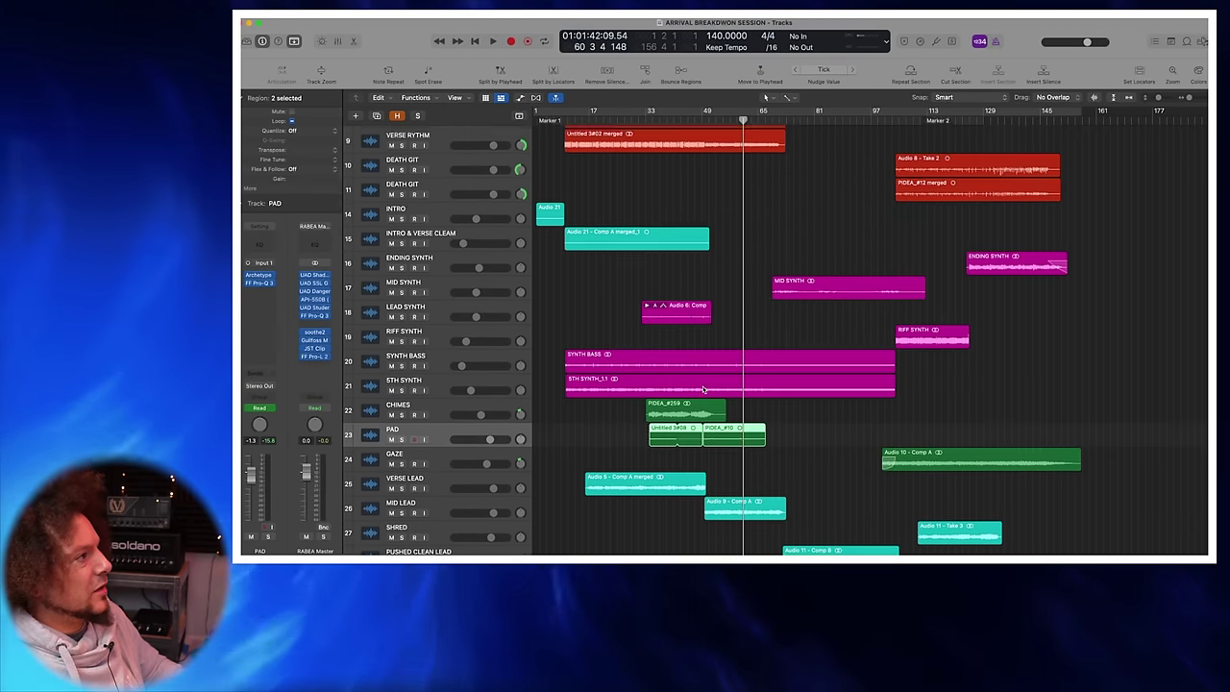
pyautogui.scroll(-5, 759, 423)
pyautogui.scroll(5, 755, 418)
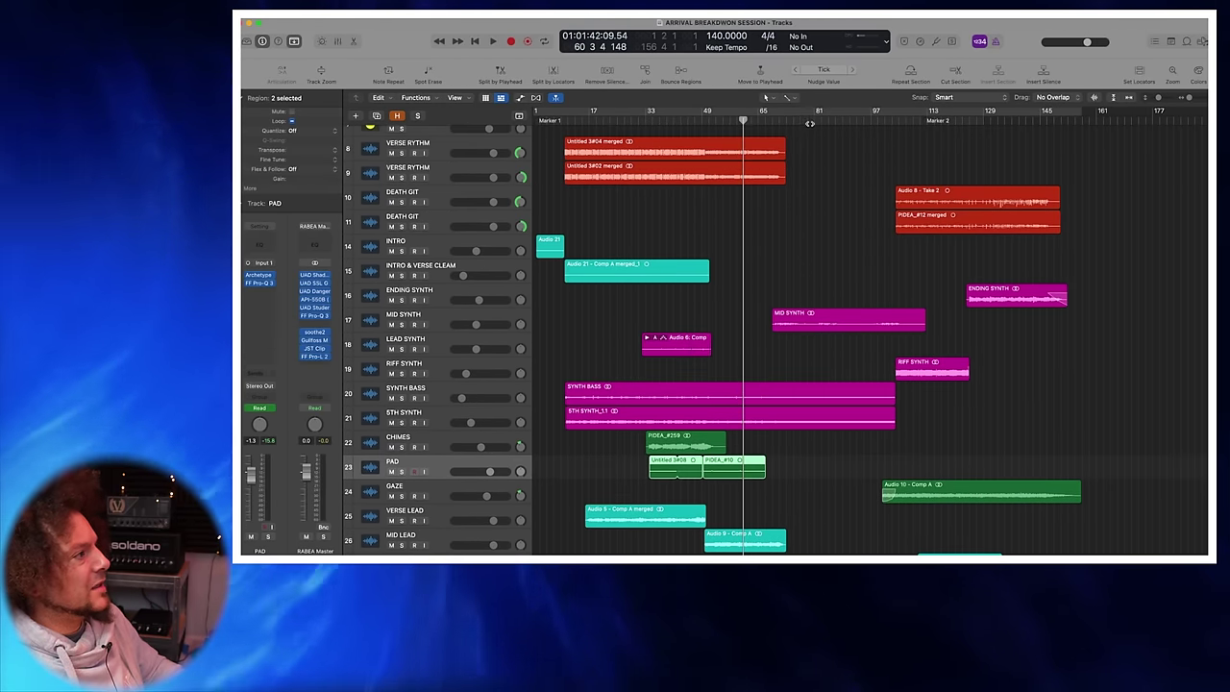
# Step: Play the full mix from about bar 72 and mute the PUSHED CLEAN LEAD track during playback
pyautogui.click(808, 120)
pyautogui.scroll(-5, 782, 275)
pyautogui.scroll(6, 783, 240)
pyautogui.click(785, 123)
pyautogui.press('space')
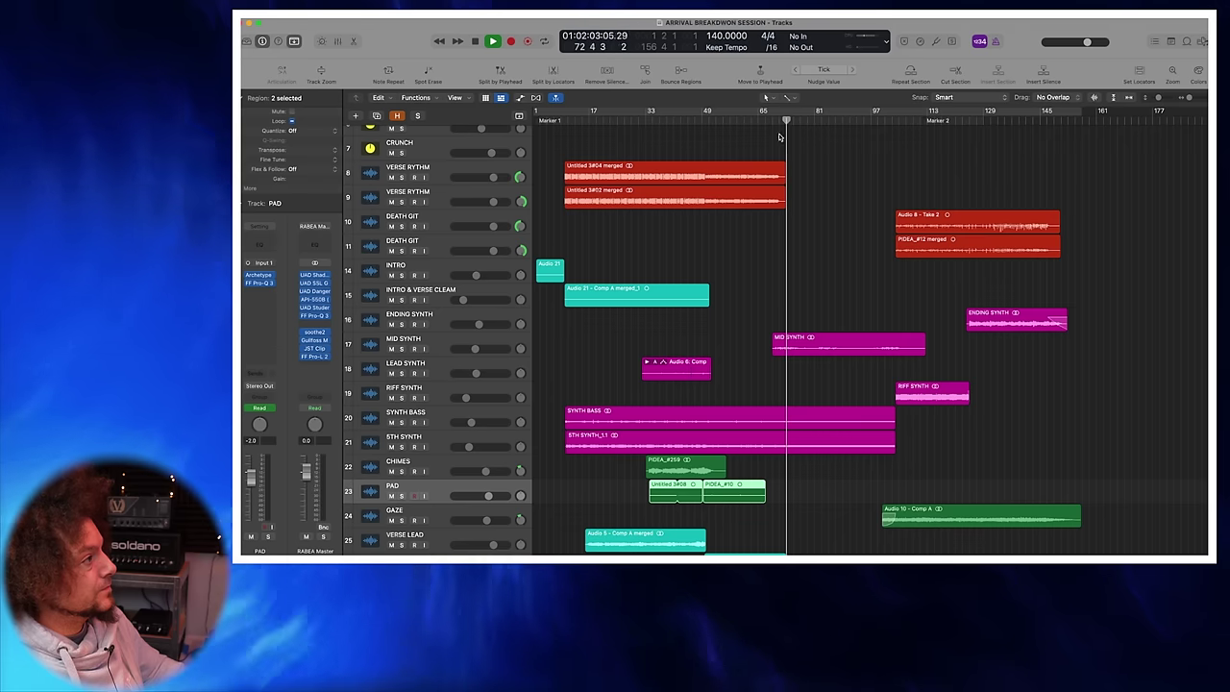
pyautogui.scroll(-6, 437, 330)
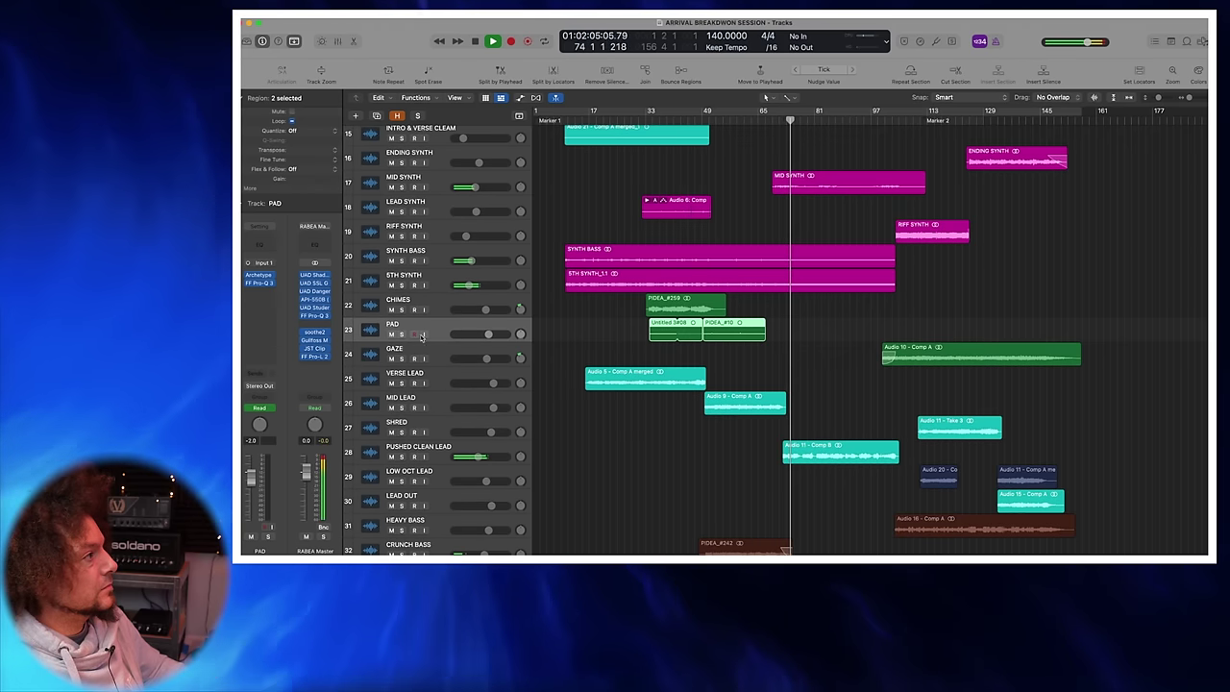
pyautogui.scroll(-3, 453, 310)
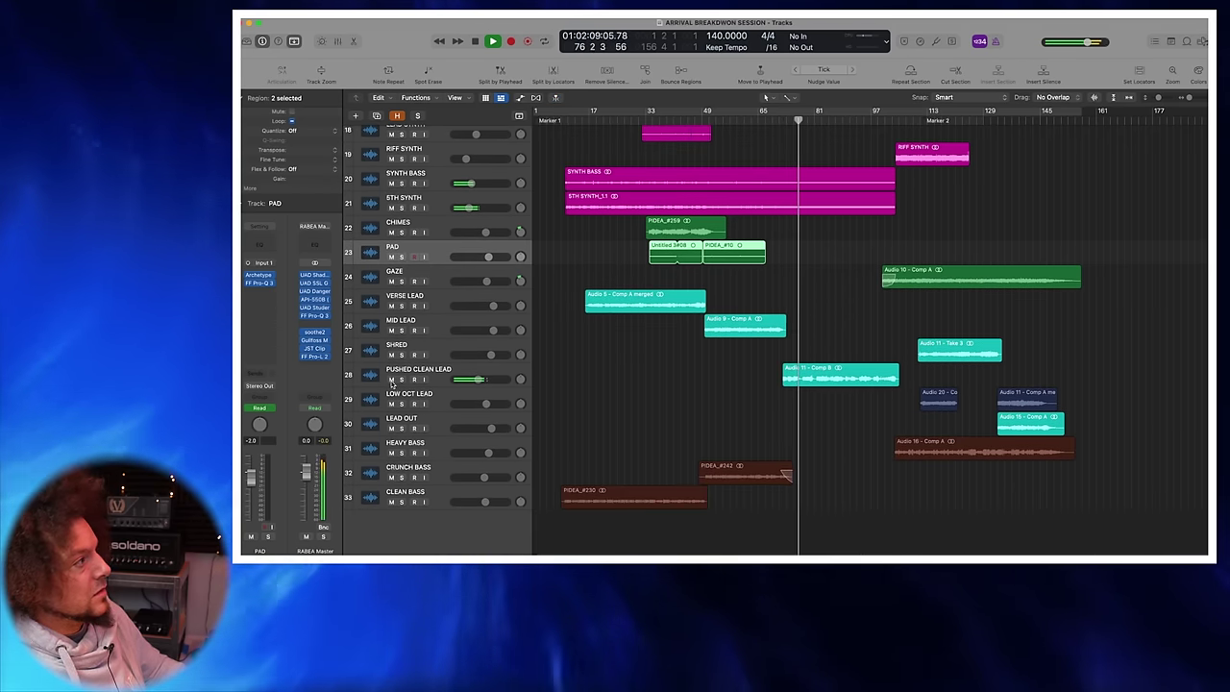
pyautogui.click(391, 380)
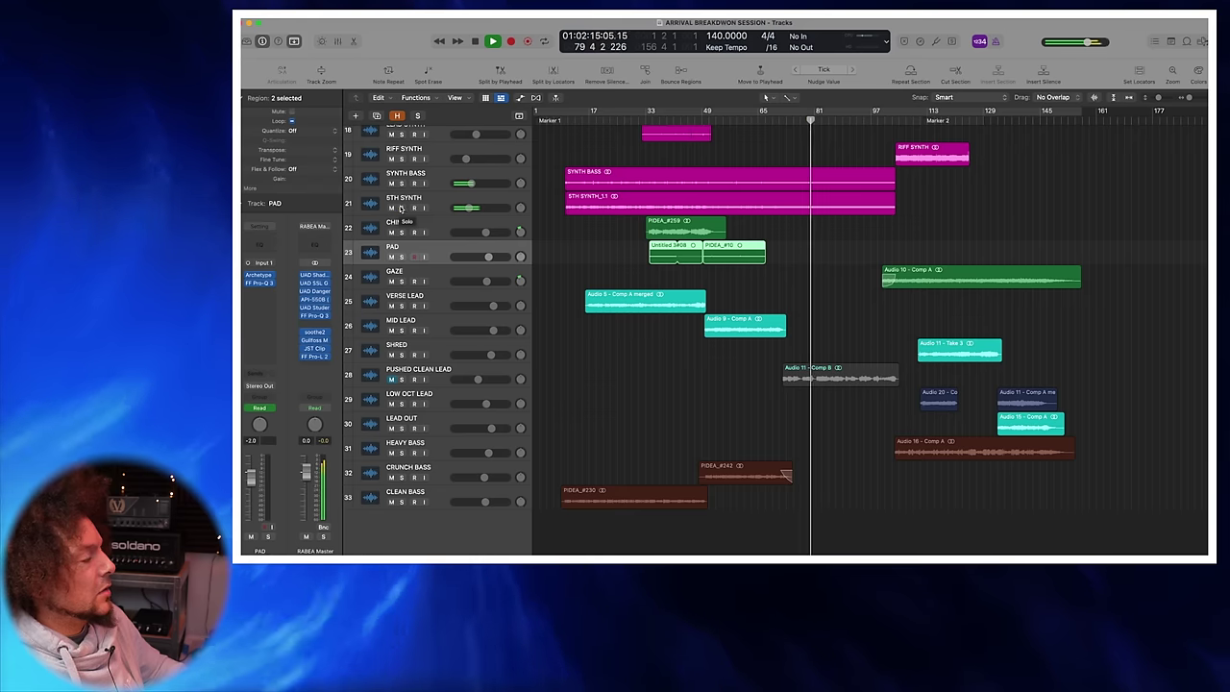
# Step: Solo 5TH SYNTH and SYNTH BASS to hear them together, stop playback and remove both solos
pyautogui.moveTo(401, 209); pyautogui.dragTo(403, 185)
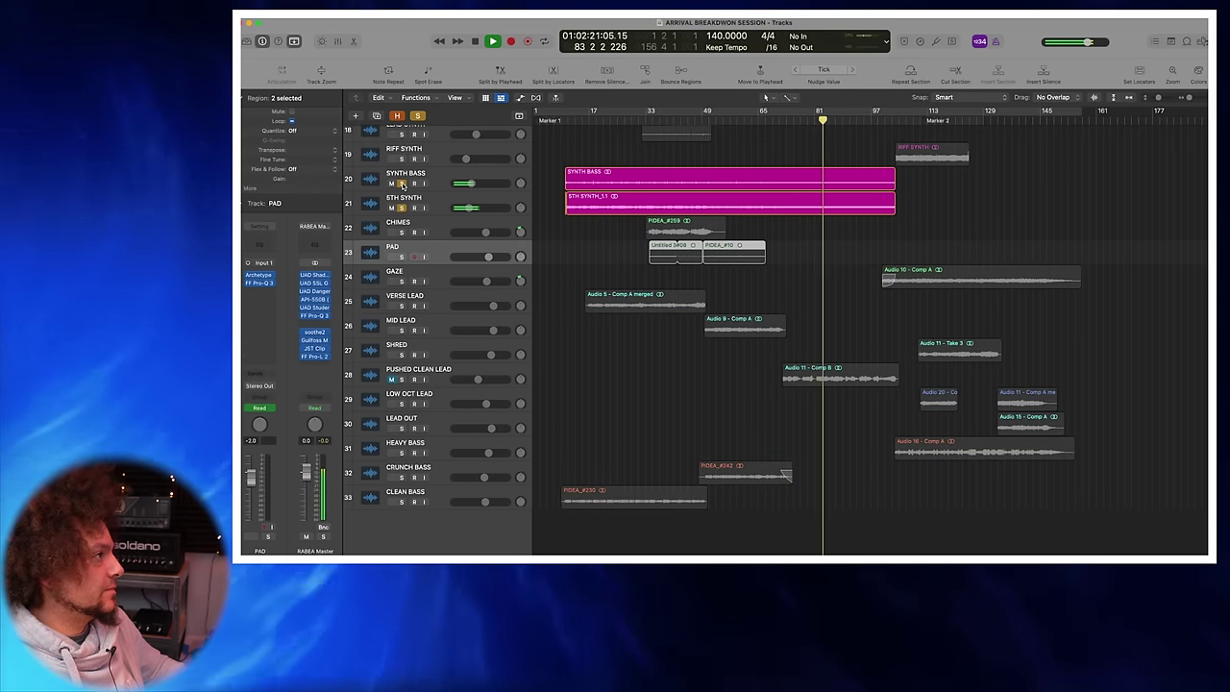
pyautogui.scroll(5, 402, 184)
pyautogui.press('space')
pyautogui.click(402, 358)
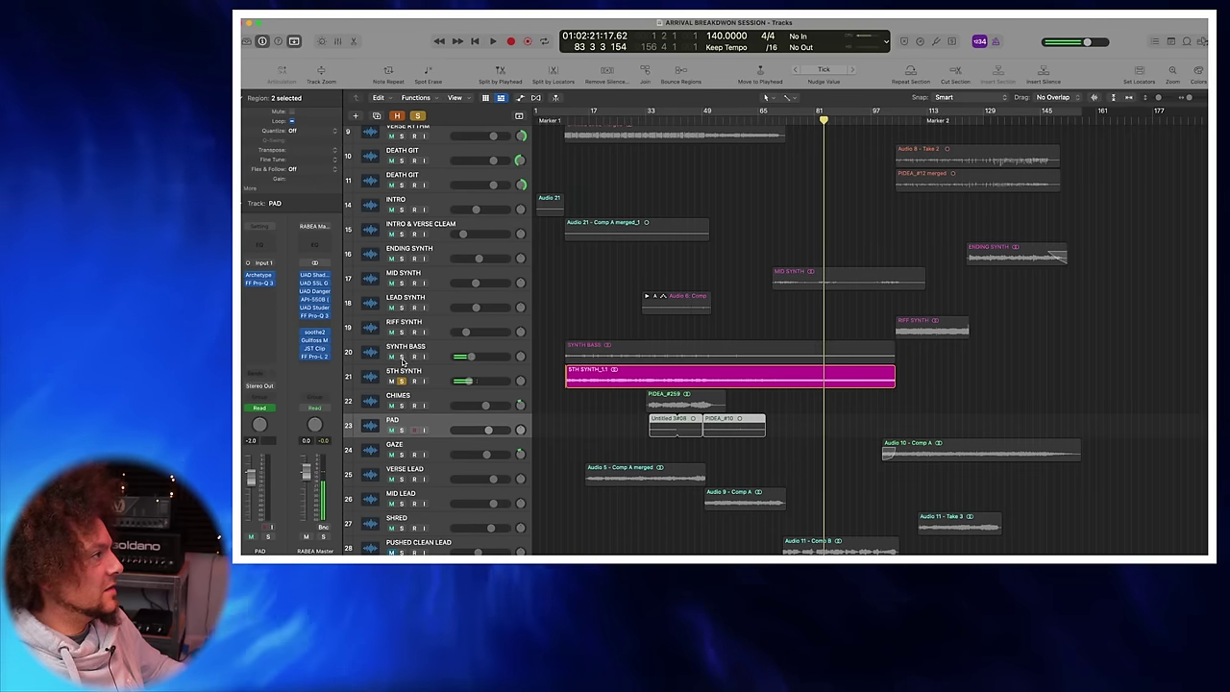
pyautogui.click(401, 381)
pyautogui.scroll(-5, 404, 380)
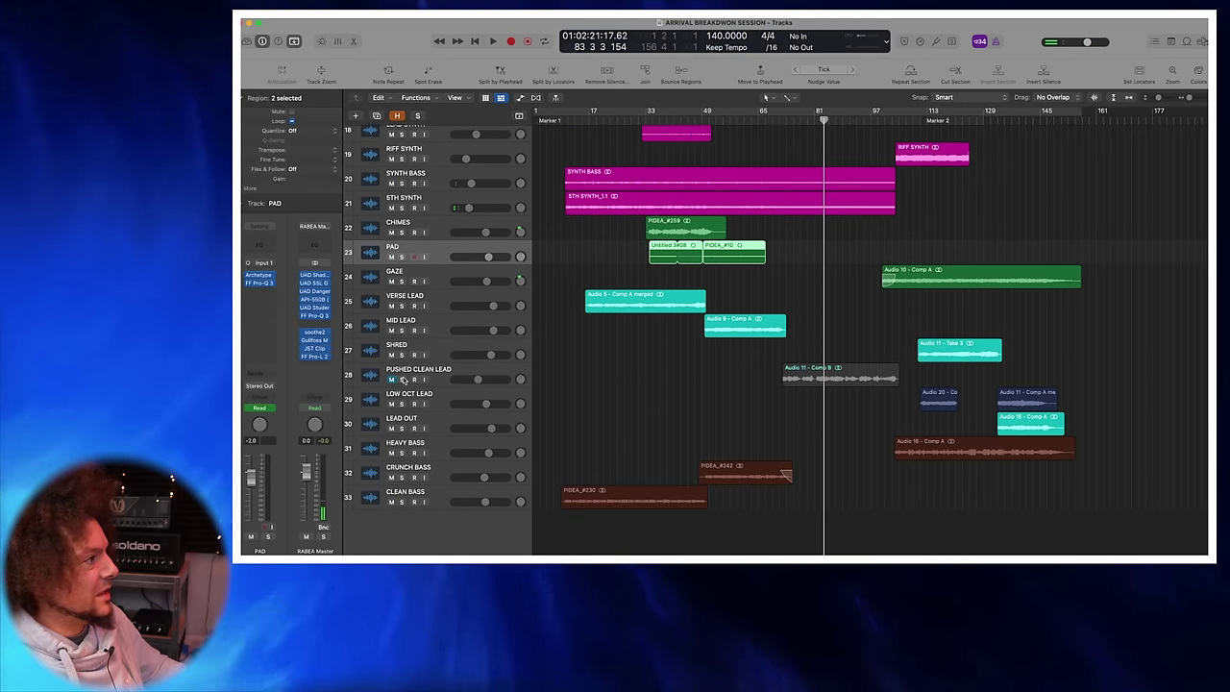
# Step: Keep PUSHED CLEAN LEAD muted, solo MID SYNTH and play from near the start of its region
pyautogui.click(391, 379)
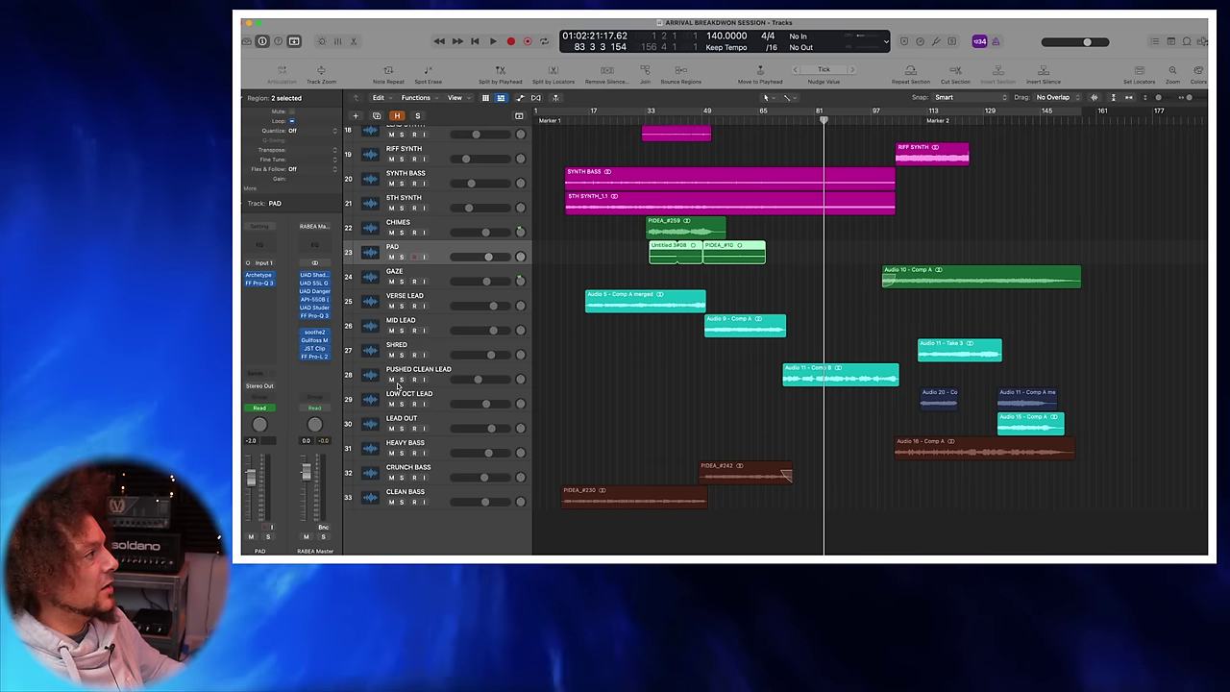
pyautogui.click(392, 380)
pyautogui.scroll(3, 393, 272)
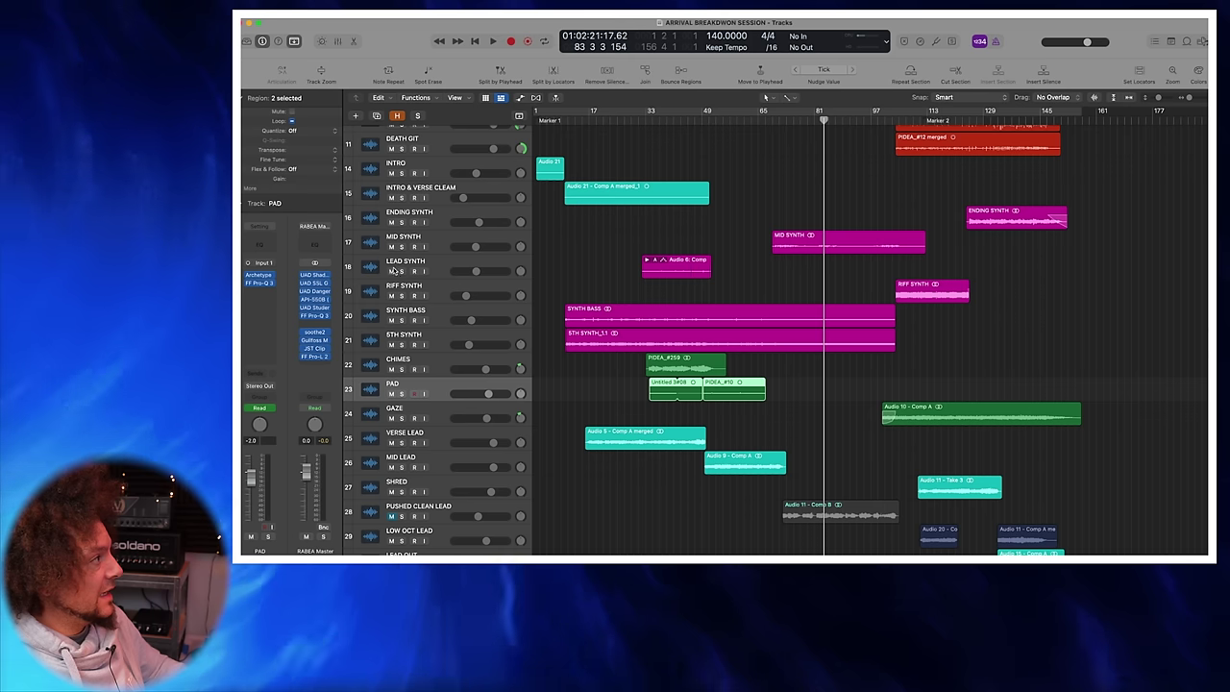
pyautogui.click(402, 246)
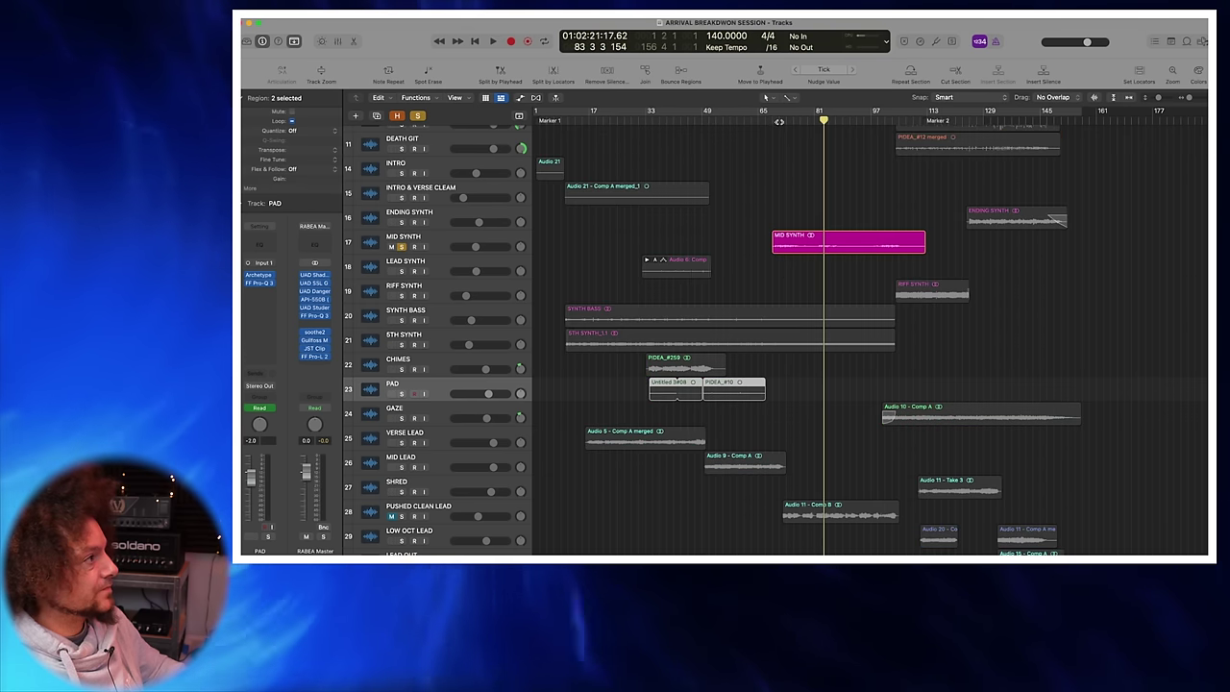
pyautogui.click(778, 122)
pyautogui.press('space')
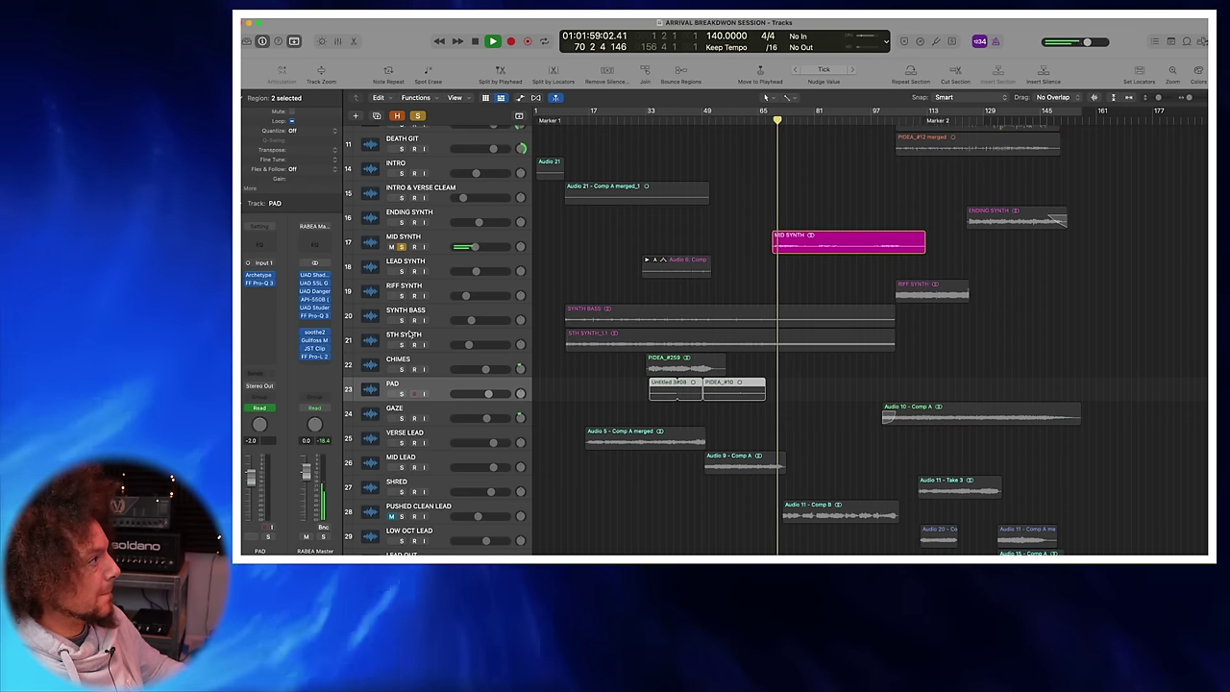
# Step: Add SYNTH BASS and 5TH SYNTH to the soloed MID SYNTH during playback, and select MID SYNTH to show its plug-ins
pyautogui.moveTo(401, 320); pyautogui.dragTo(403, 342)
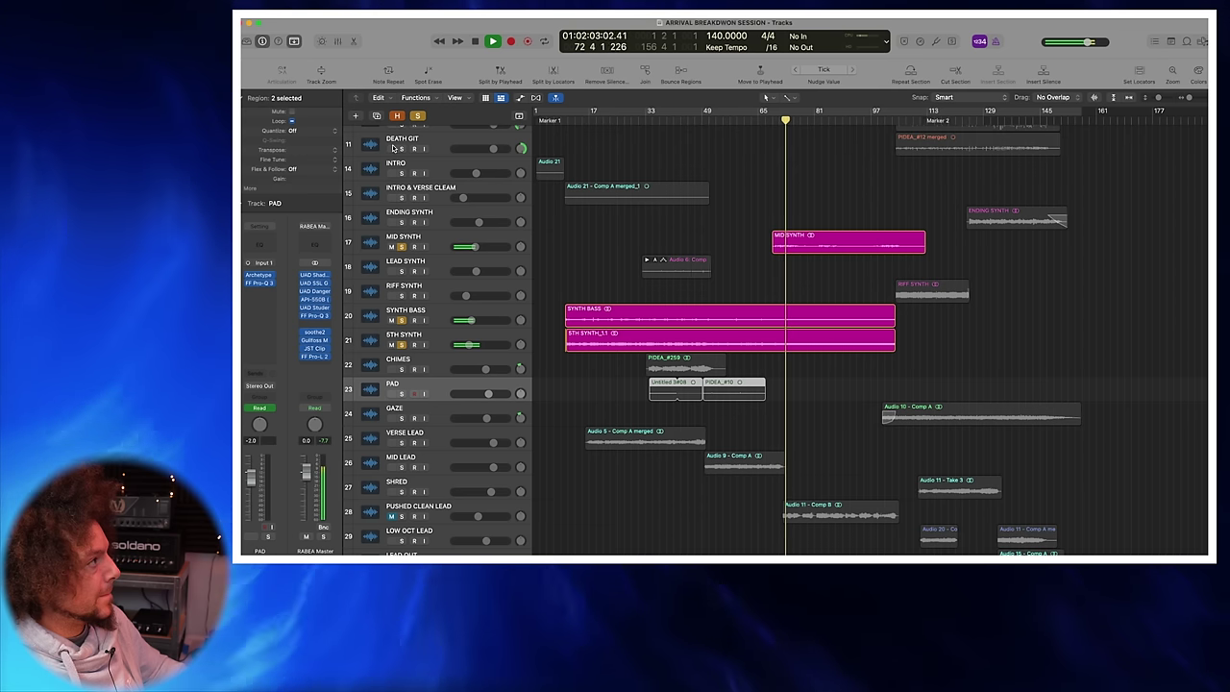
pyautogui.click(396, 240)
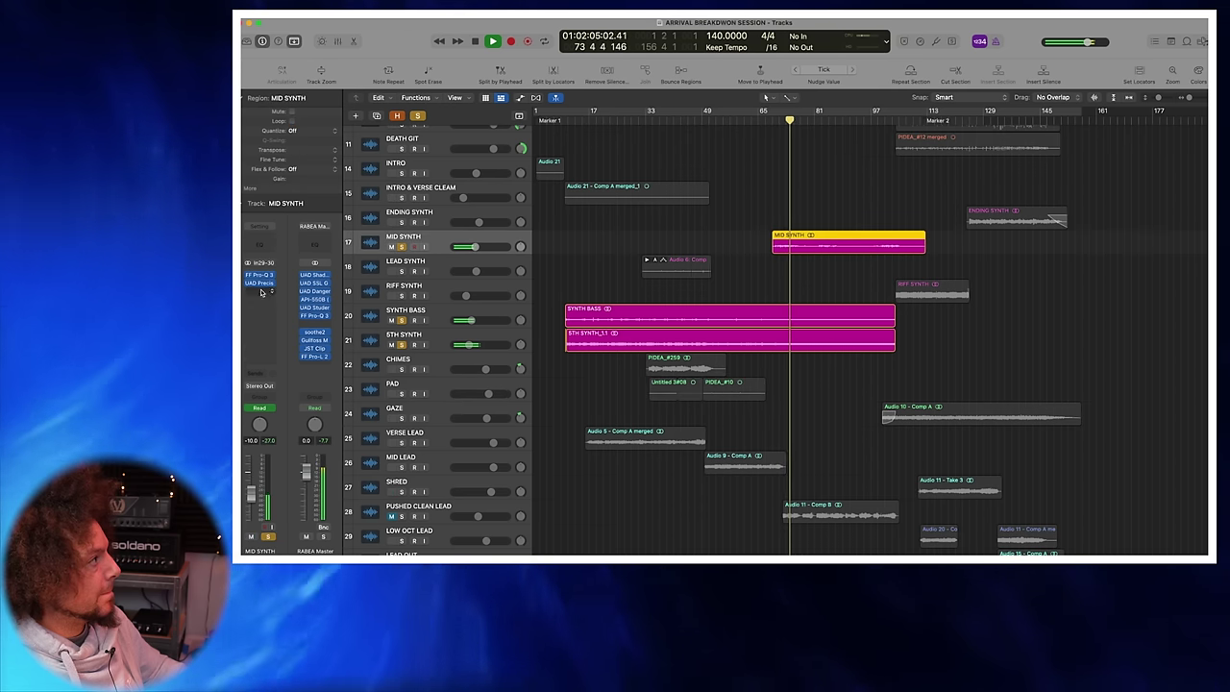
pyautogui.moveTo(261, 286)
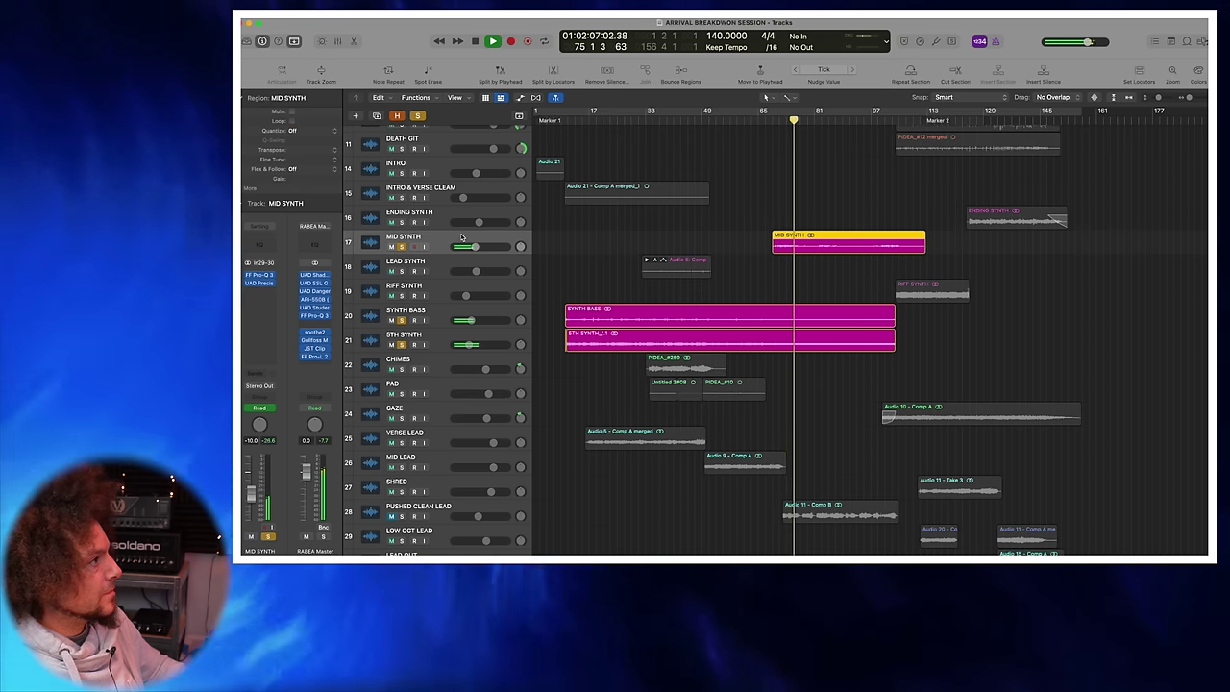
# Step: Clear all track solos, play the full mix from about bar 77 and stop playback
pyautogui.scroll(2, 422, 271)
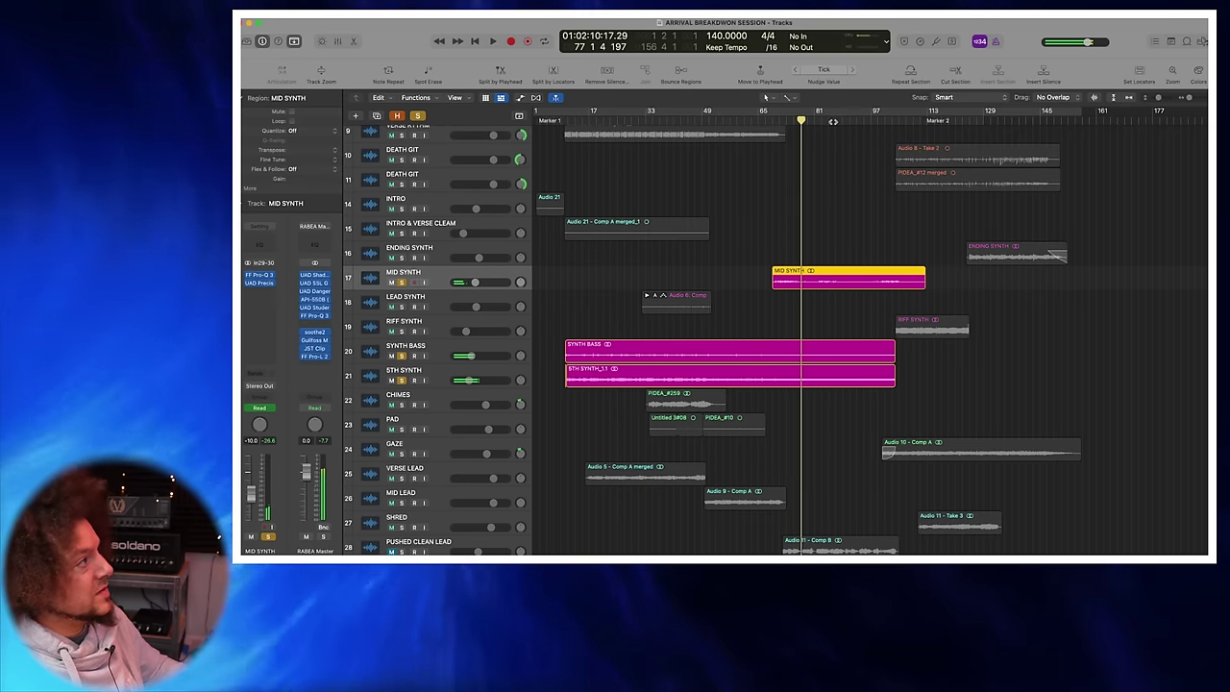
pyautogui.click(417, 116)
pyautogui.press('space')
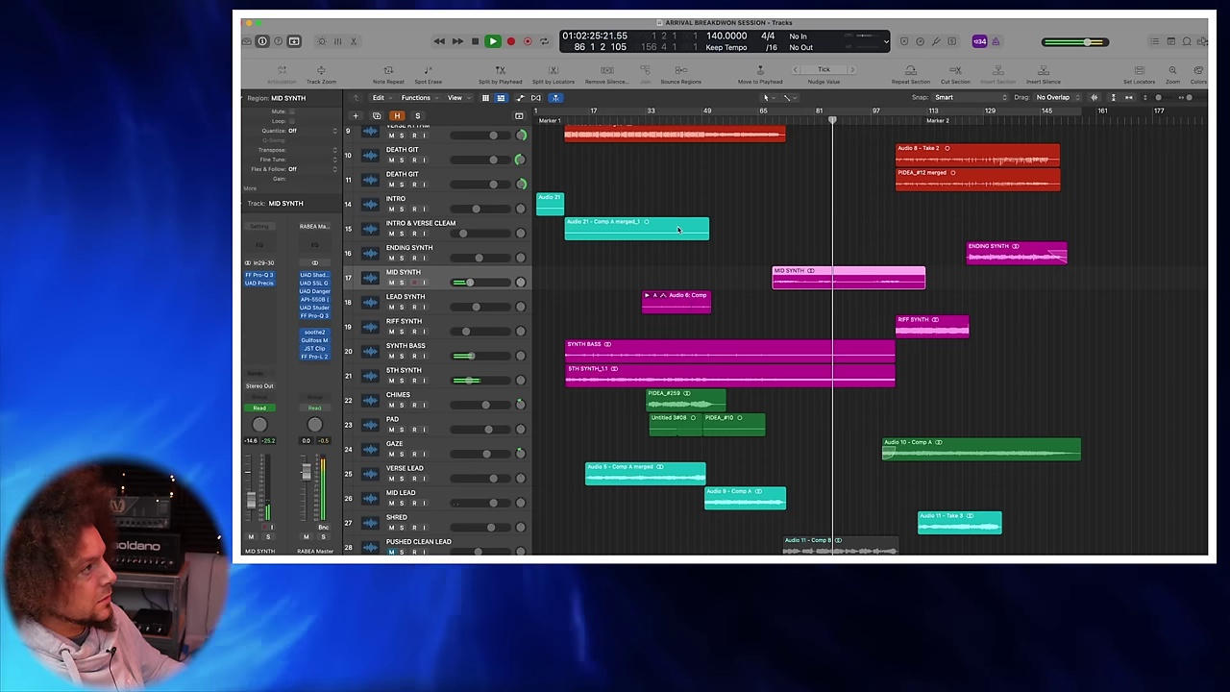
pyautogui.scroll(-5, 682, 271)
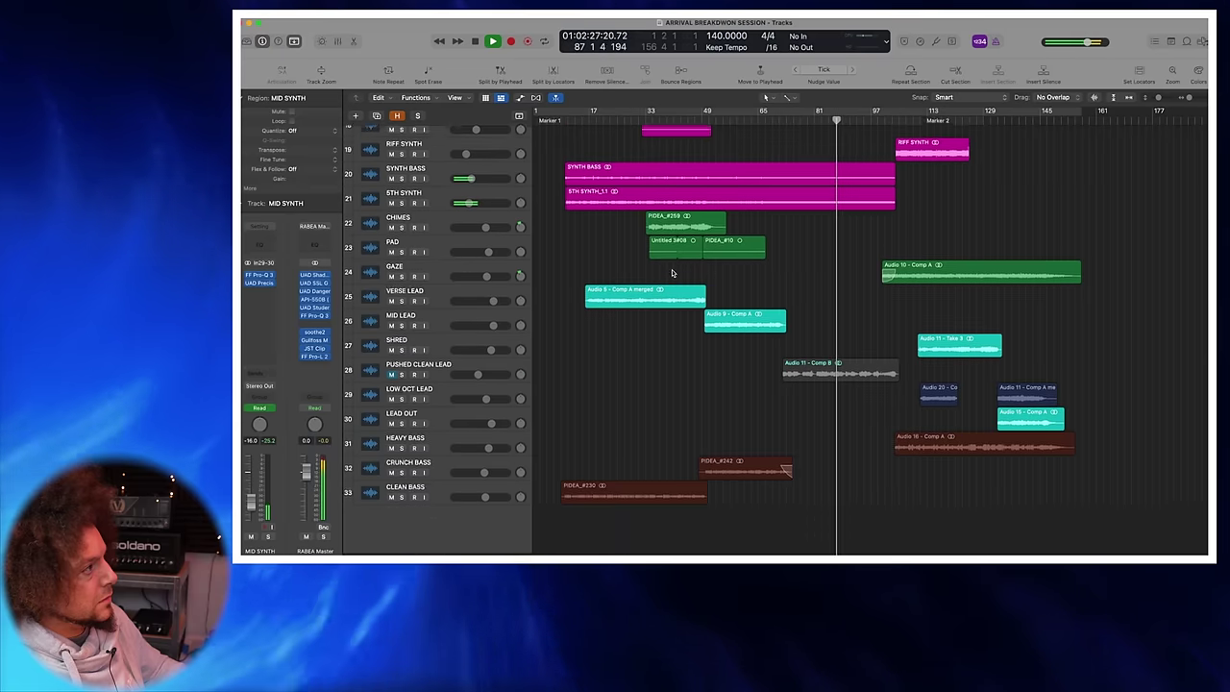
pyautogui.press('space')
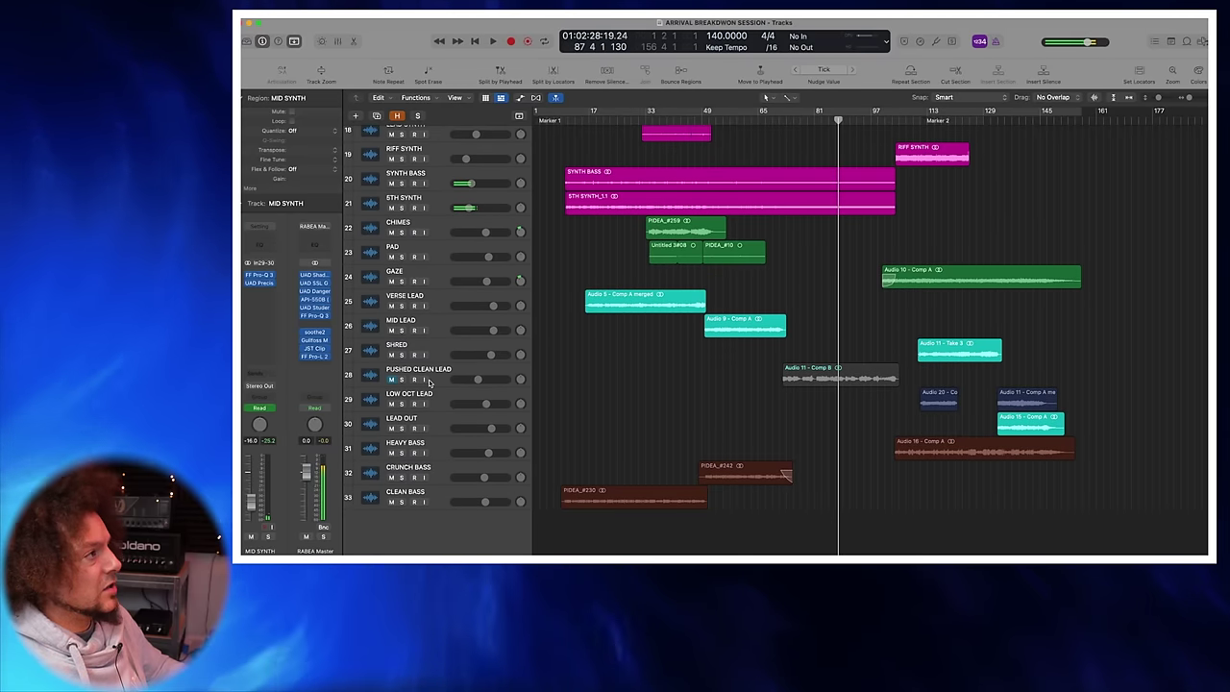
# Step: Select the INTRO & VERSE CLEAM region to show its plug-ins, dismiss its context options and deselect the region
pyautogui.scroll(5, 672, 337)
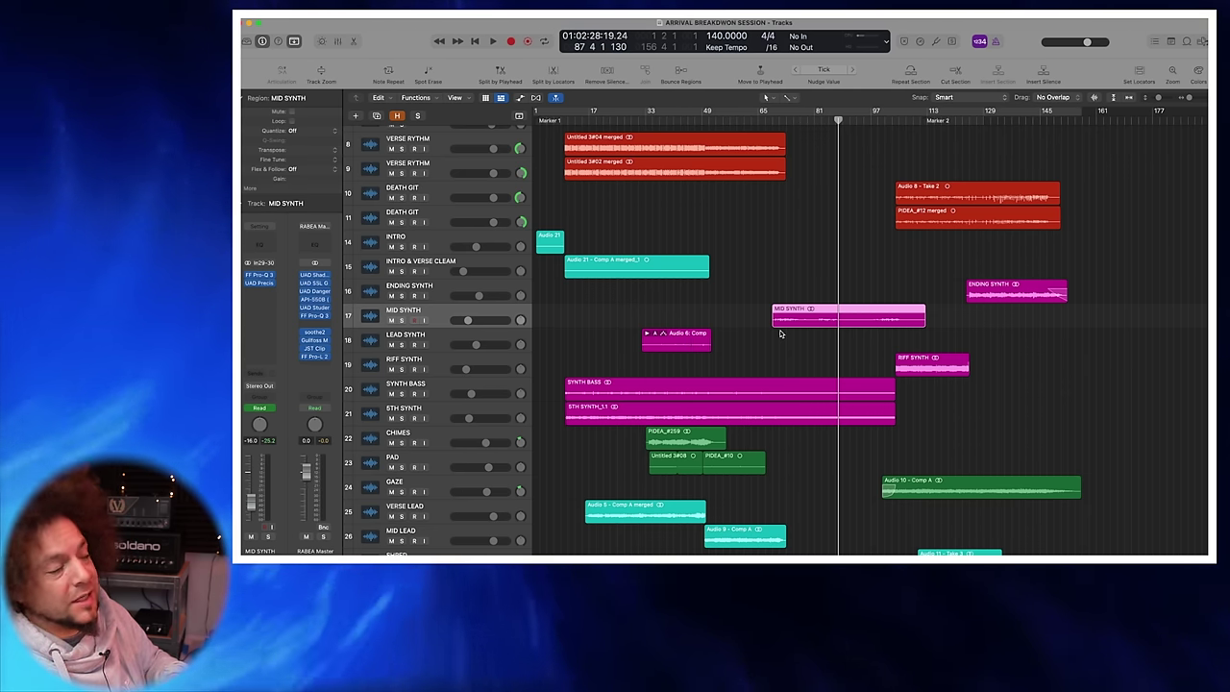
pyautogui.press('Up')
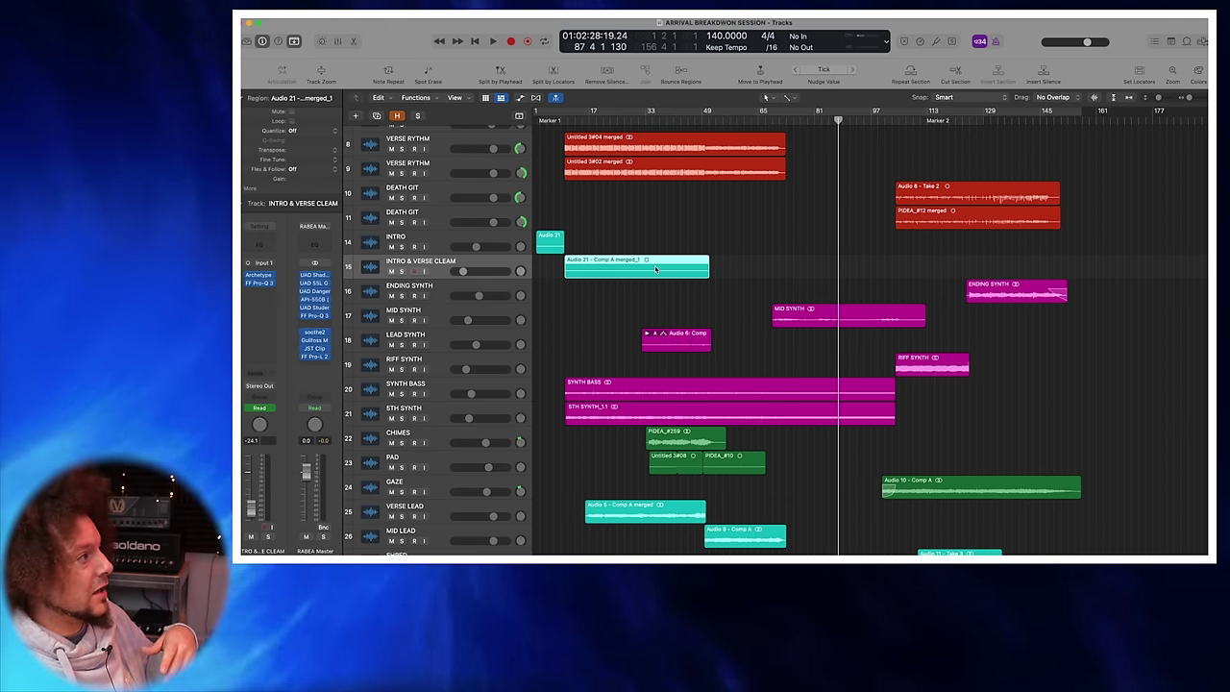
pyautogui.rightClick(656, 269)
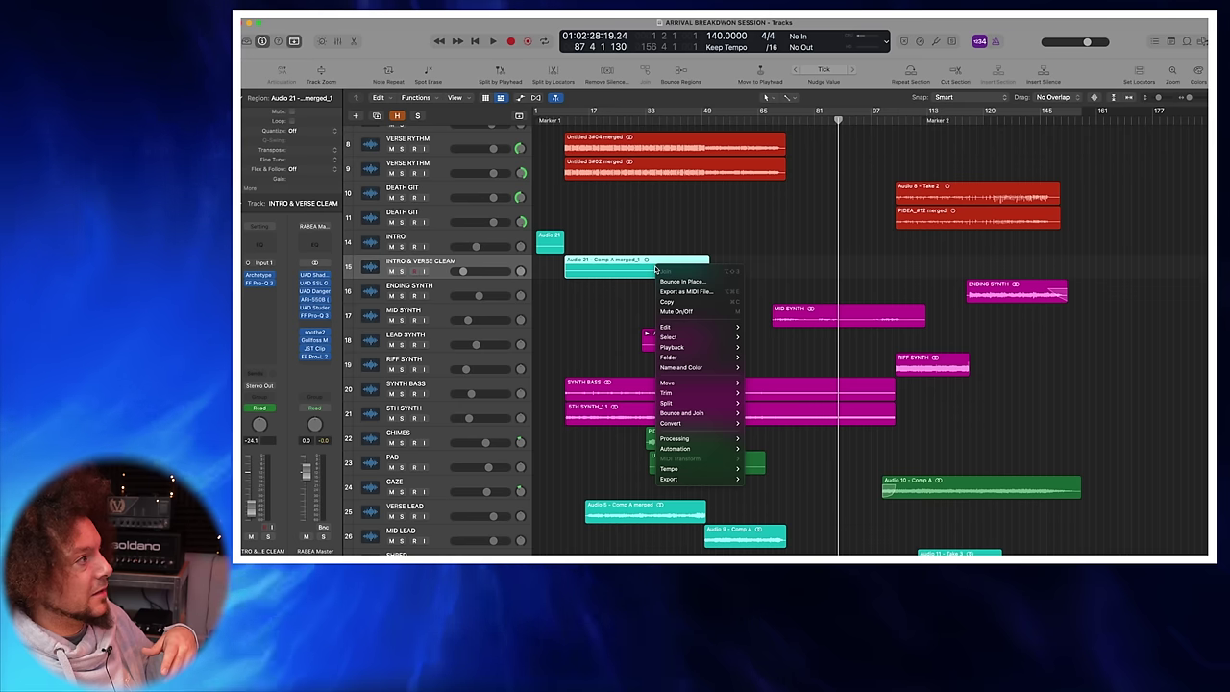
pyautogui.click(772, 270)
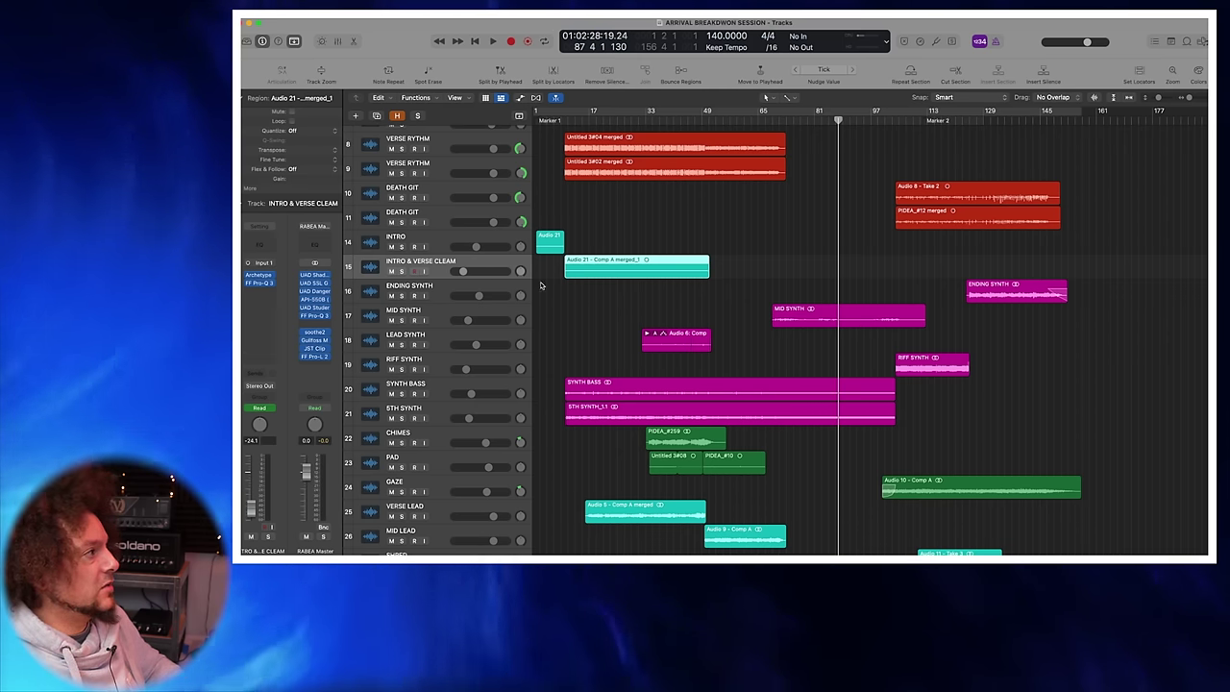
pyautogui.click(569, 283)
# Step: Unmute the PUSHED CLEAN LEAD track and play the full mix from about bar 82
pyautogui.scroll(-5, 647, 284)
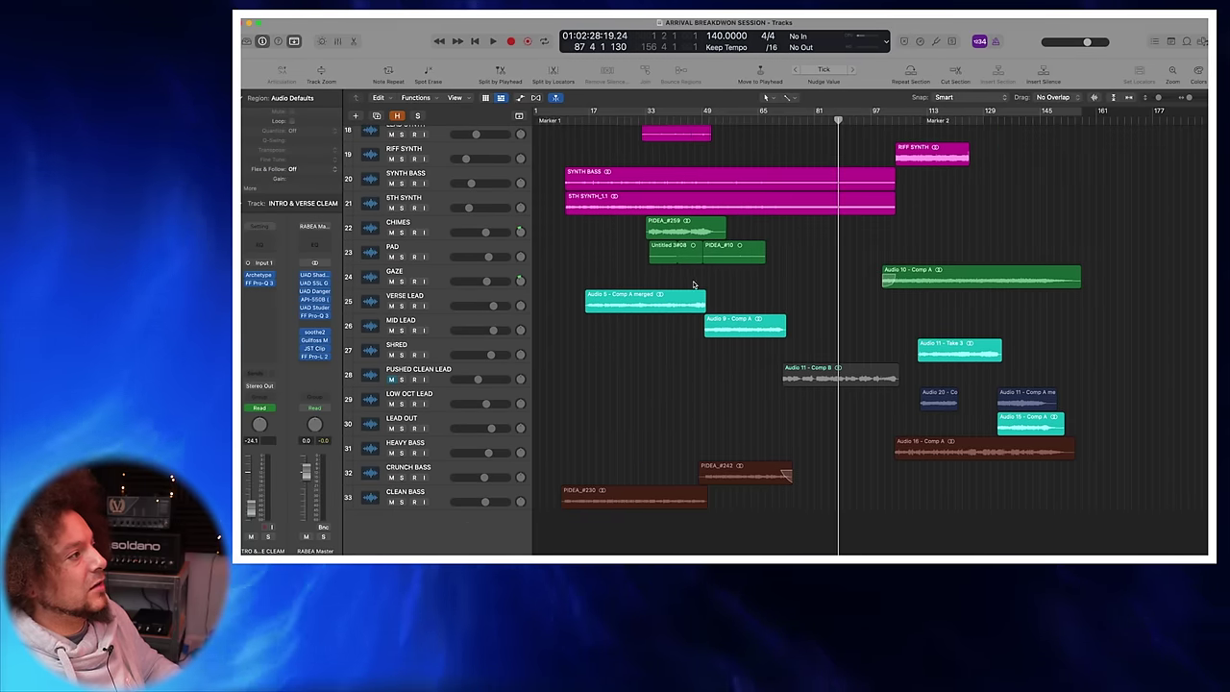
pyautogui.scroll(5, 748, 298)
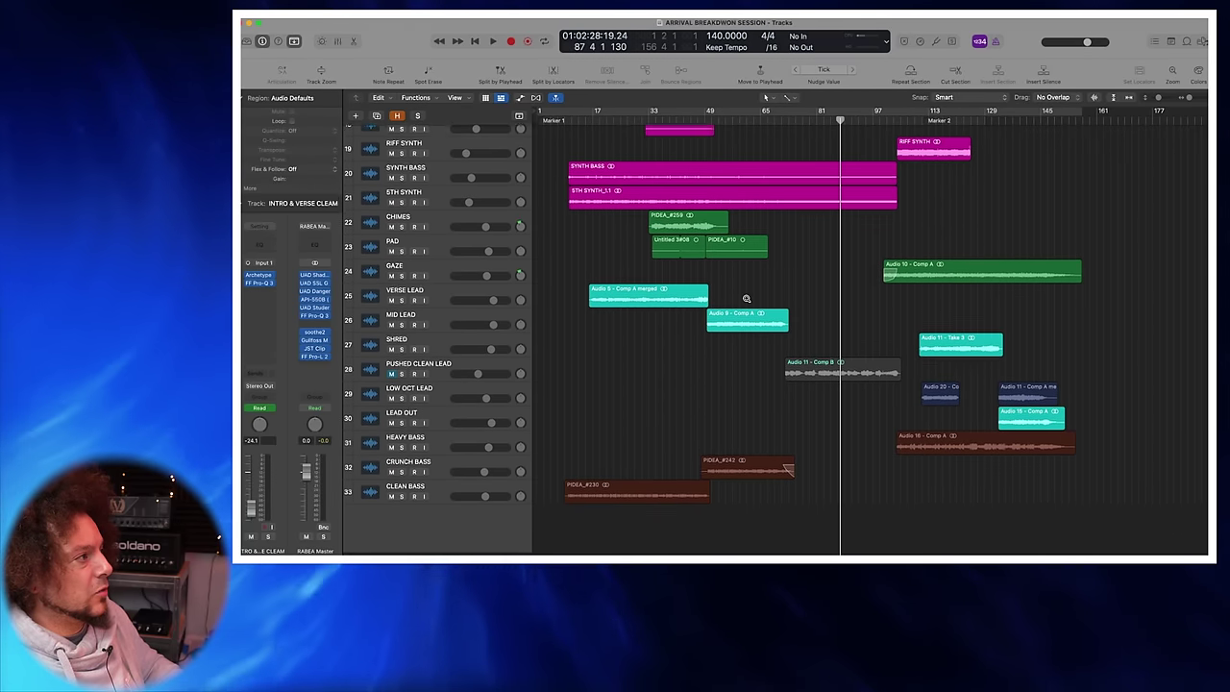
pyautogui.hscroll(2, 745, 300)
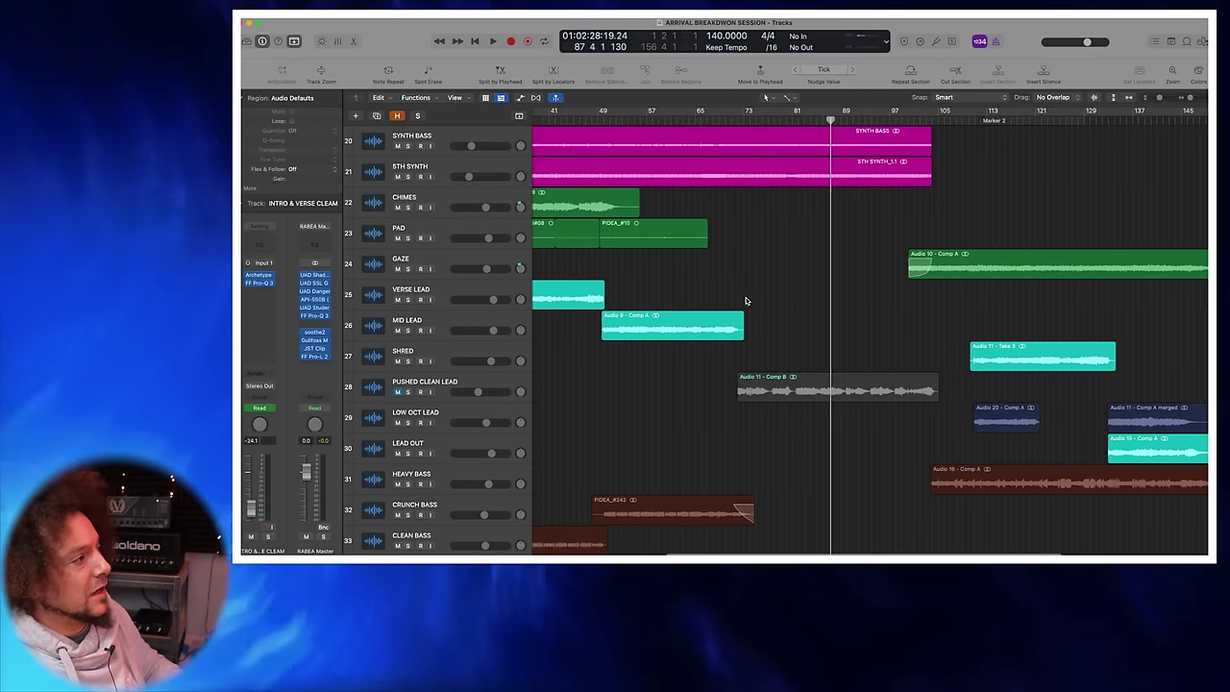
pyautogui.scroll(3, 673, 356)
pyautogui.scroll(-3, 598, 403)
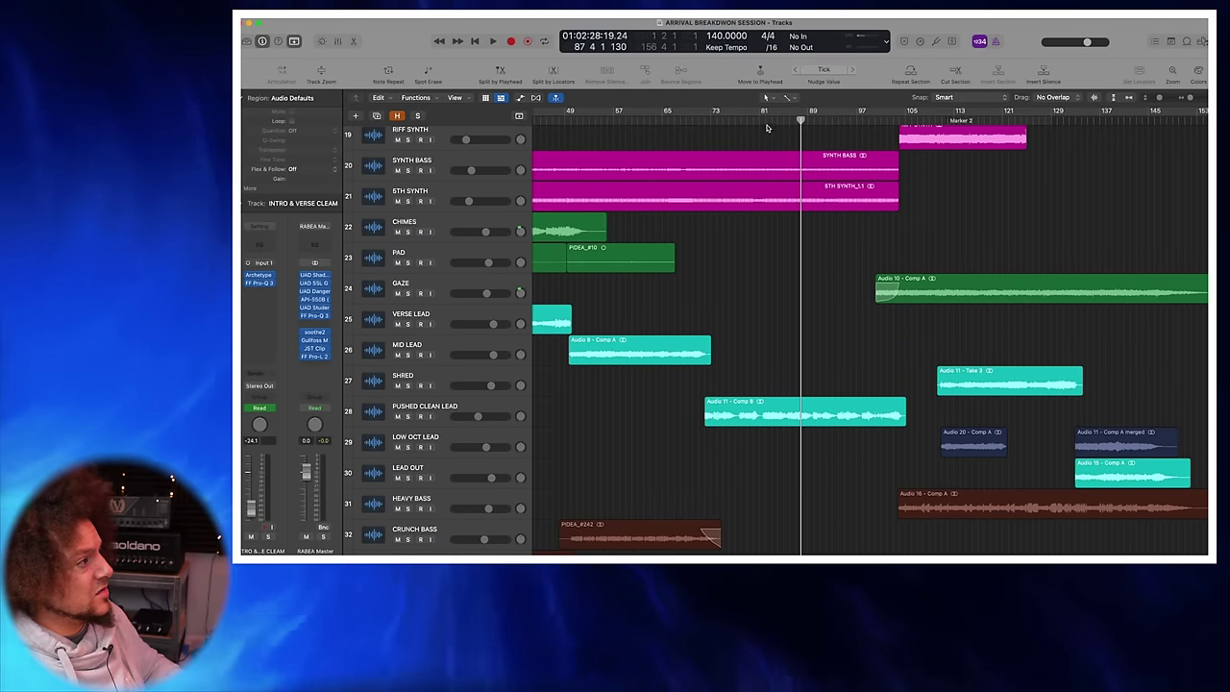
pyautogui.click(767, 119)
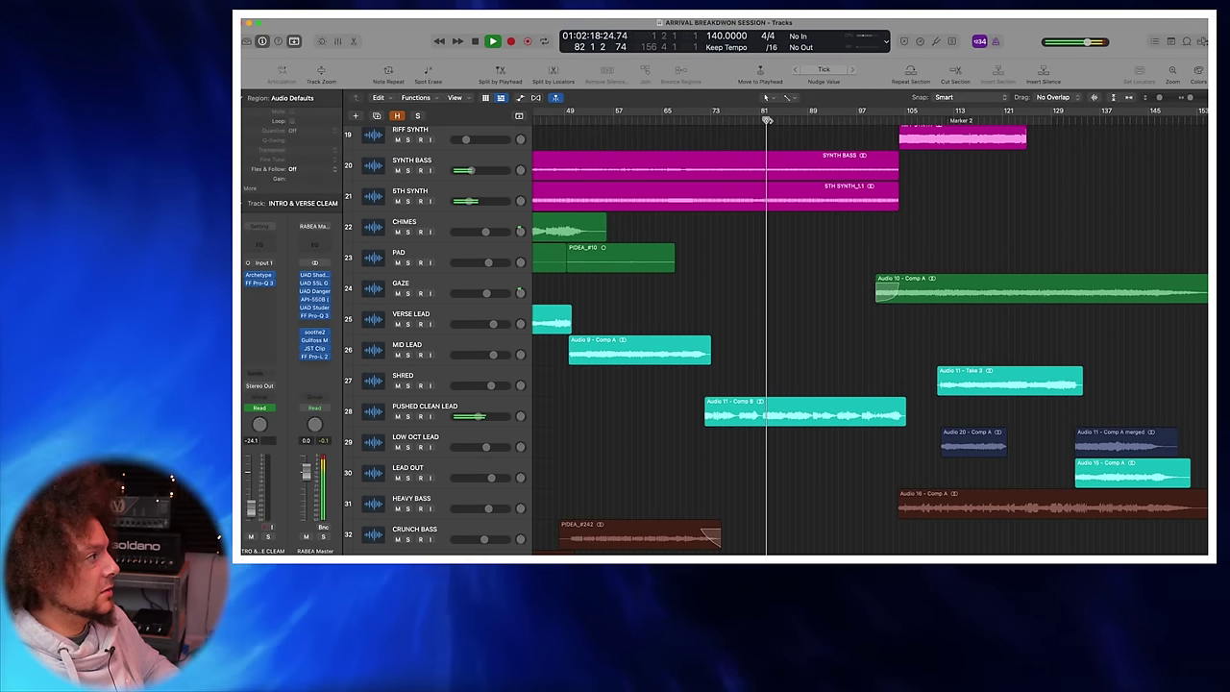
# Step: Solo and select PUSHED CLEAN LEAD during playback to show its plug-ins, remove the solo and stop playback
pyautogui.click(408, 417)
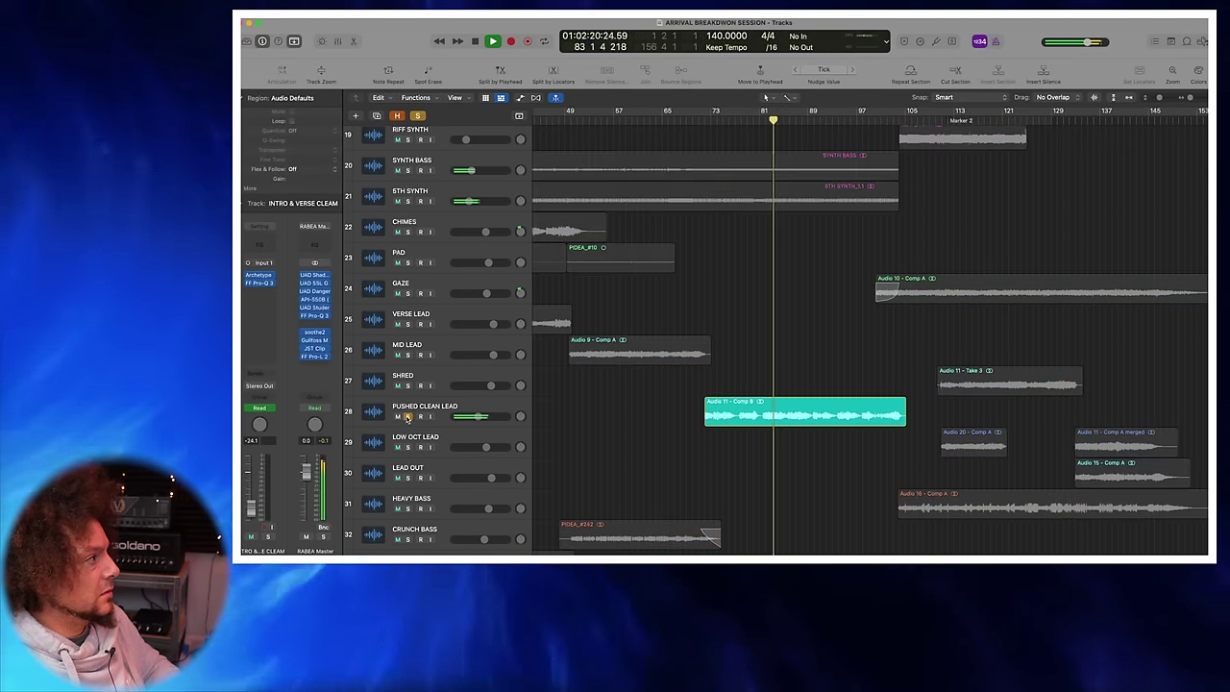
pyautogui.click(428, 423)
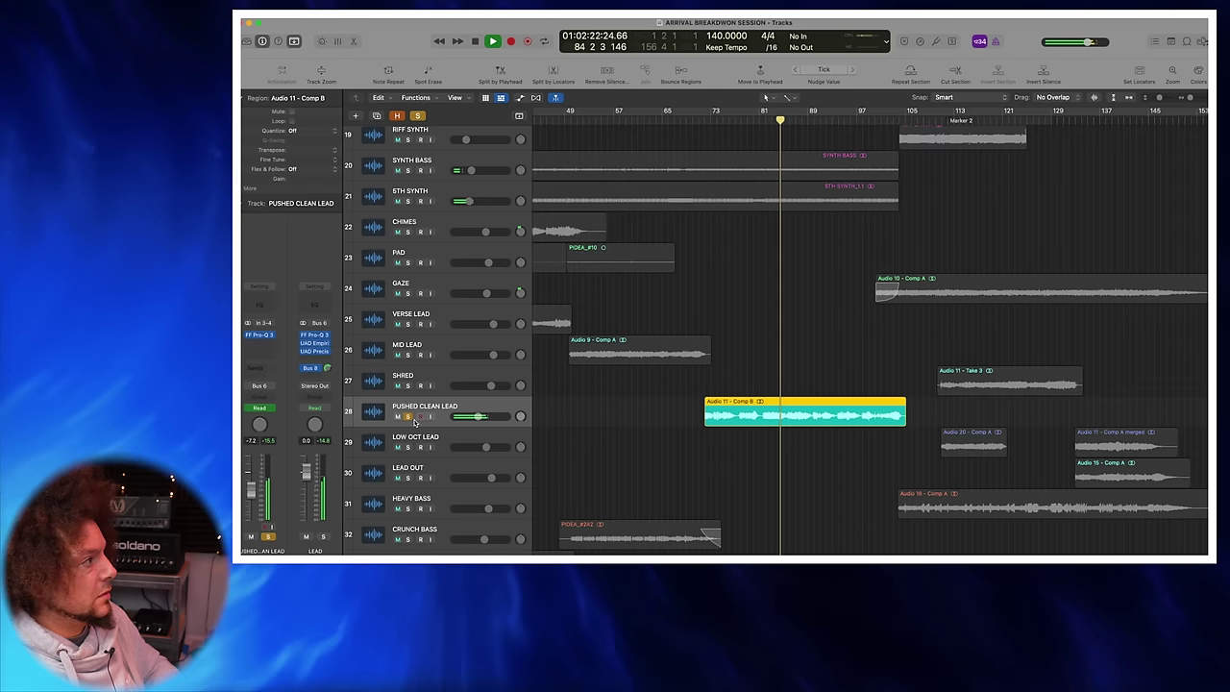
pyautogui.click(407, 417)
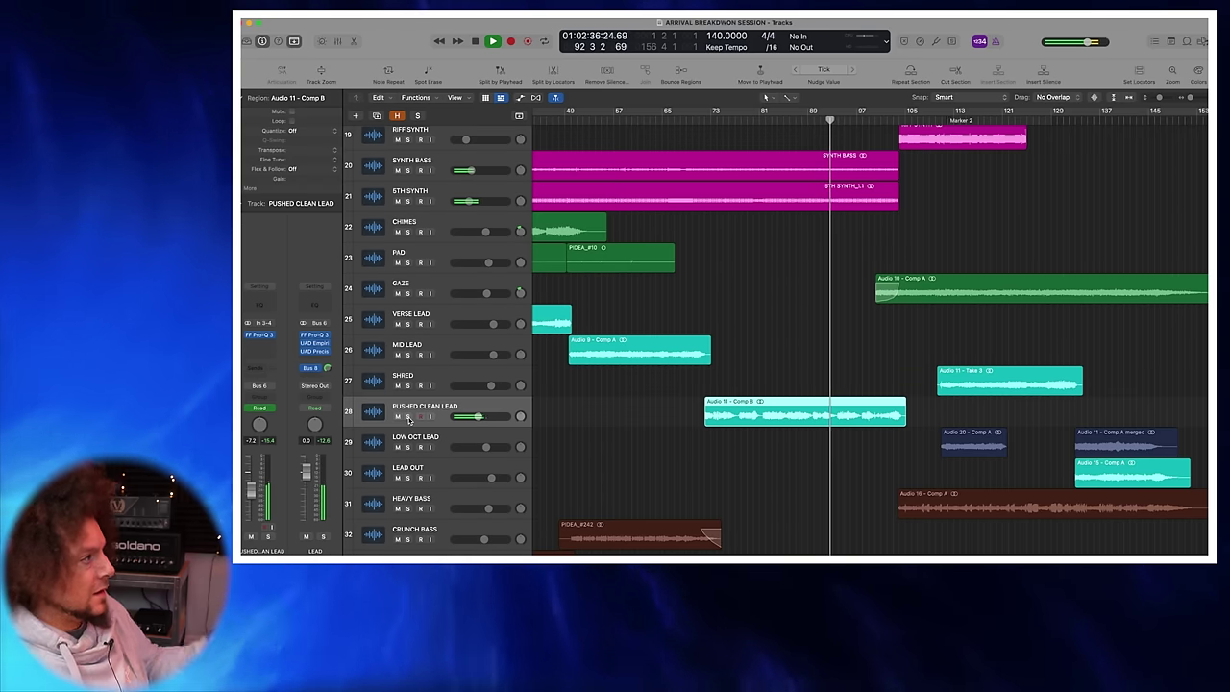
pyautogui.press('space')
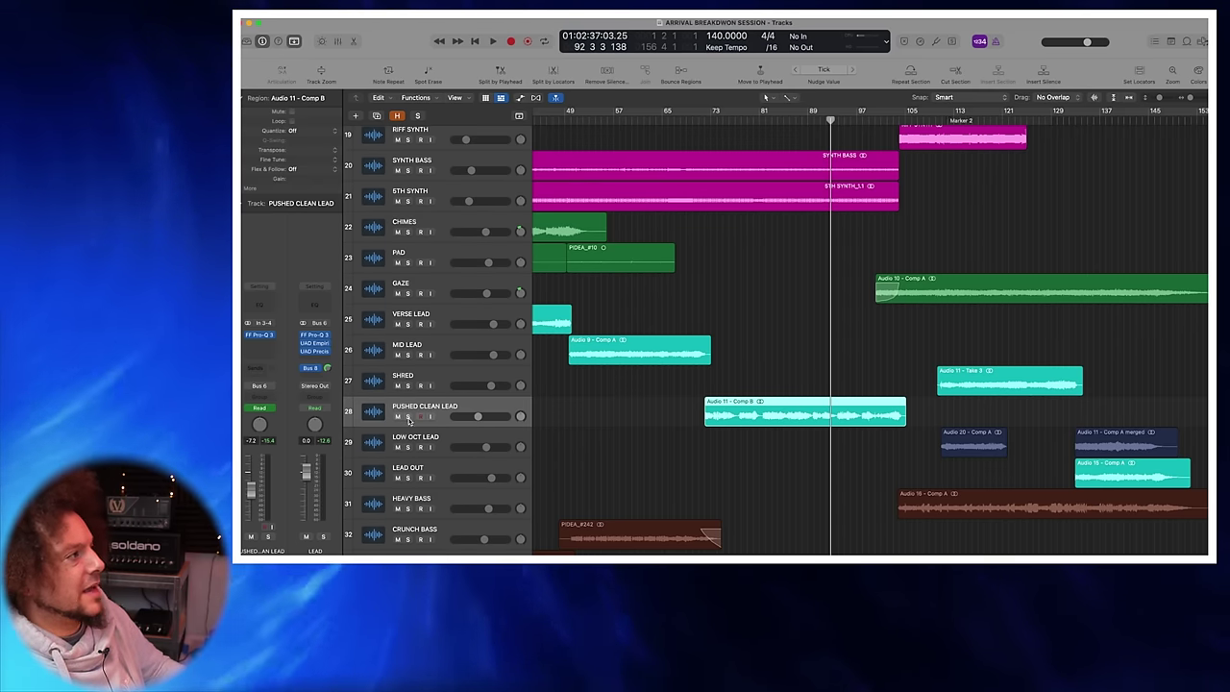
# Step: Solo VERSE LEAD and play it from about bar 35
pyautogui.hscroll(-8, 677, 369)
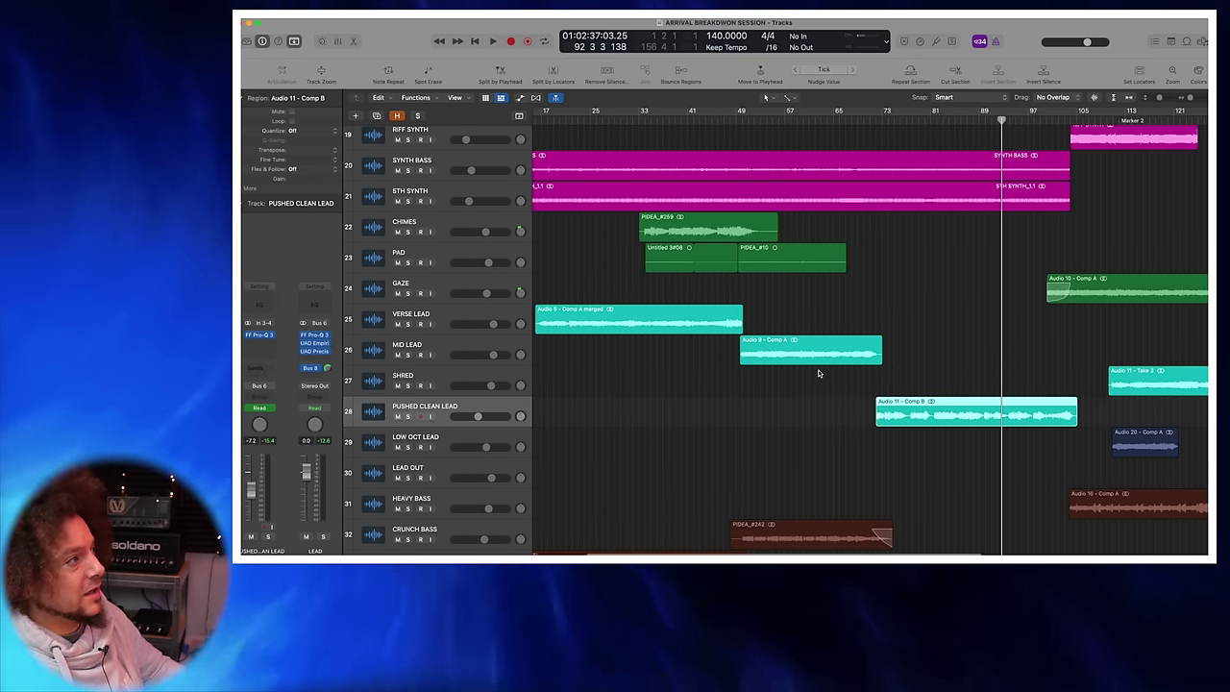
pyautogui.hscroll(-4, 812, 371)
pyautogui.hscroll(3, 728, 149)
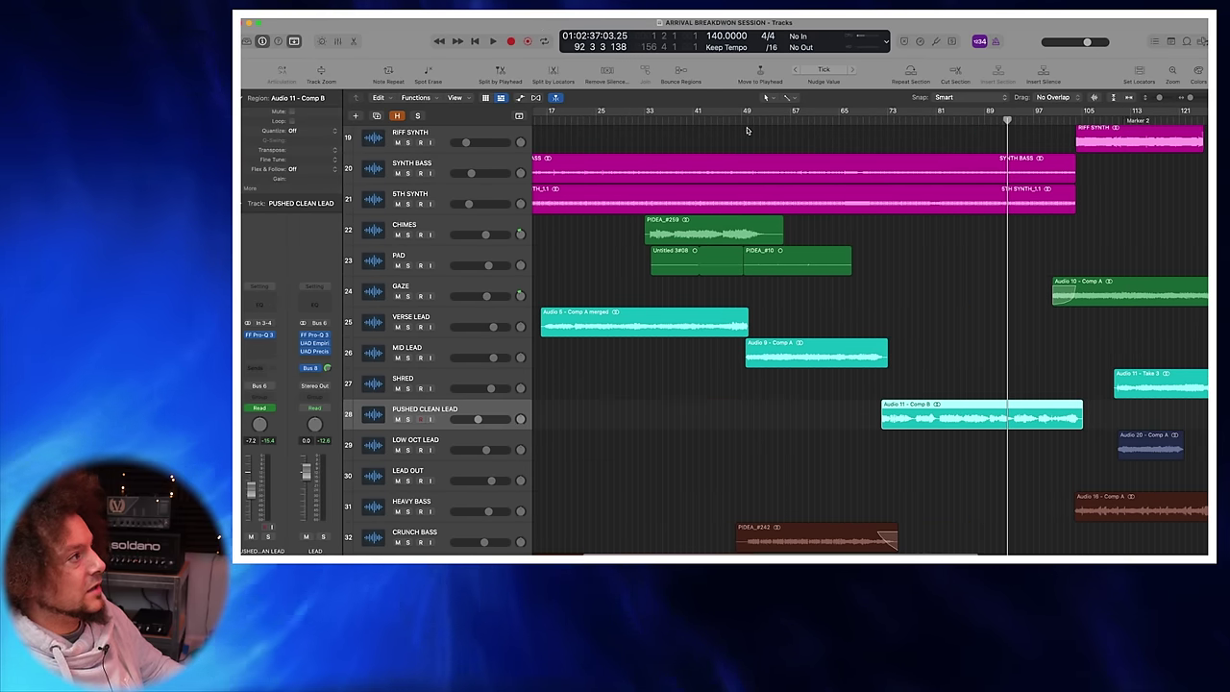
pyautogui.click(747, 117)
pyautogui.doubleClick(659, 117)
pyautogui.hotkey('ctrl', 's')
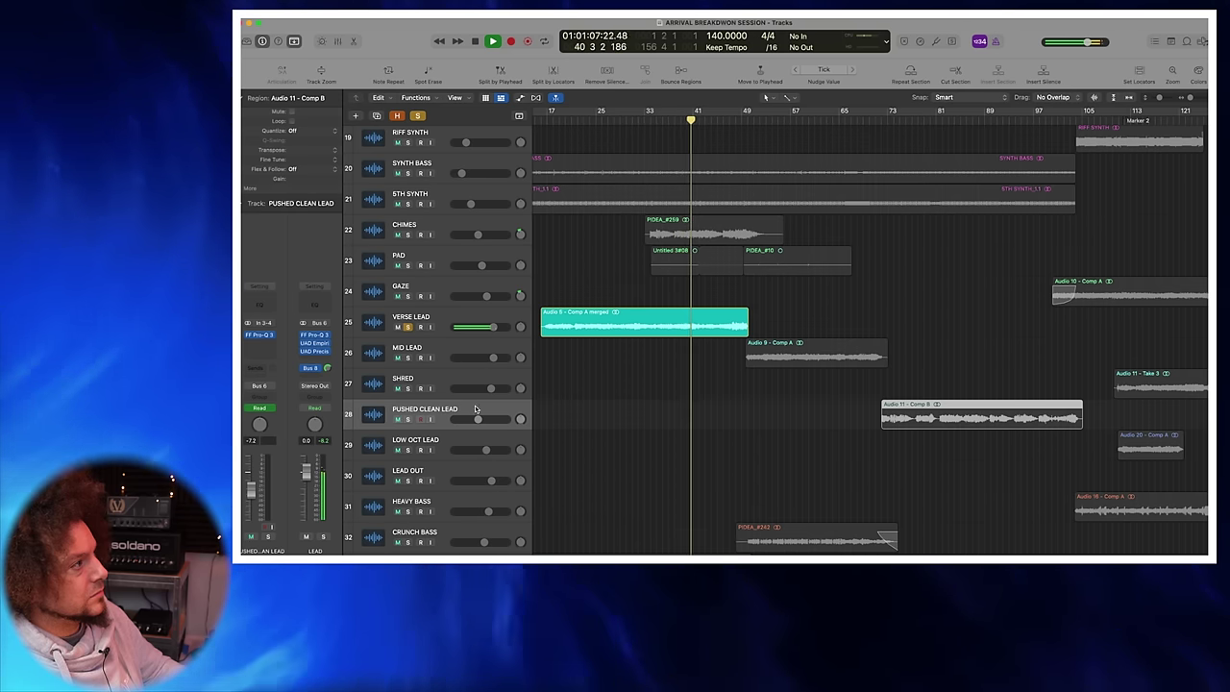
pyautogui.hscroll(2, 538, 293)
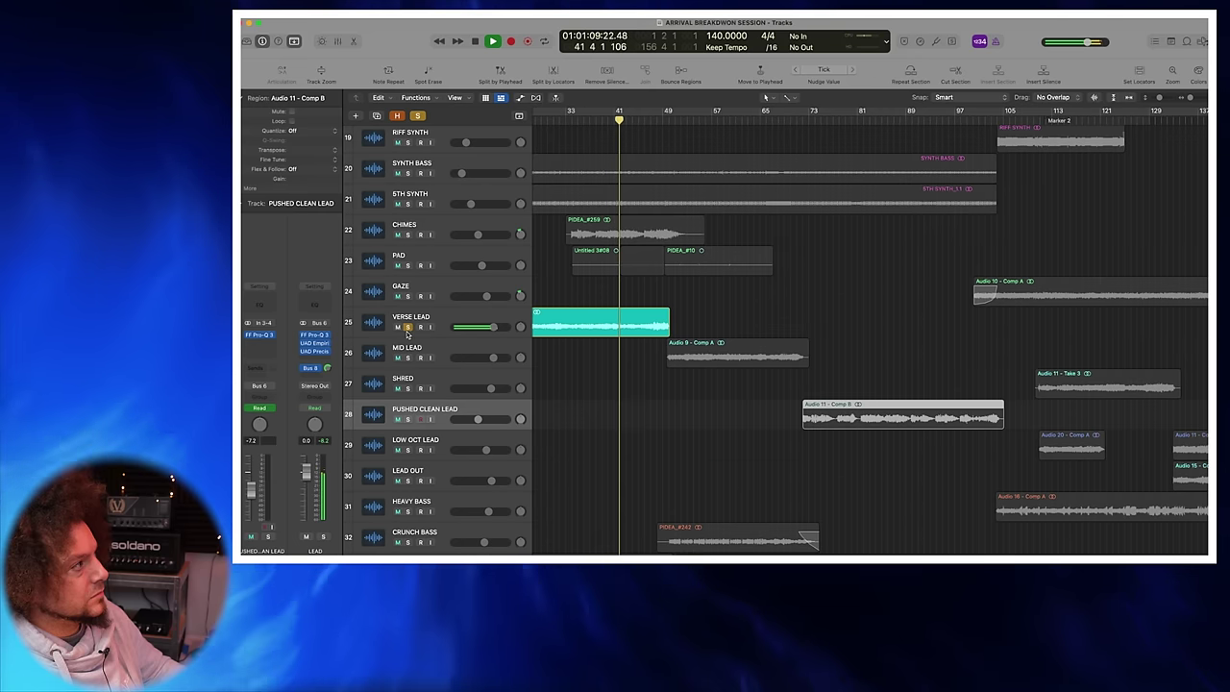
# Step: Switch the solo from VERSE LEAD to PUSHED CLEAN LEAD, play it from about bar 85, remove the solo and stop
pyautogui.press('space')
pyautogui.click(408, 327)
pyautogui.click(407, 420)
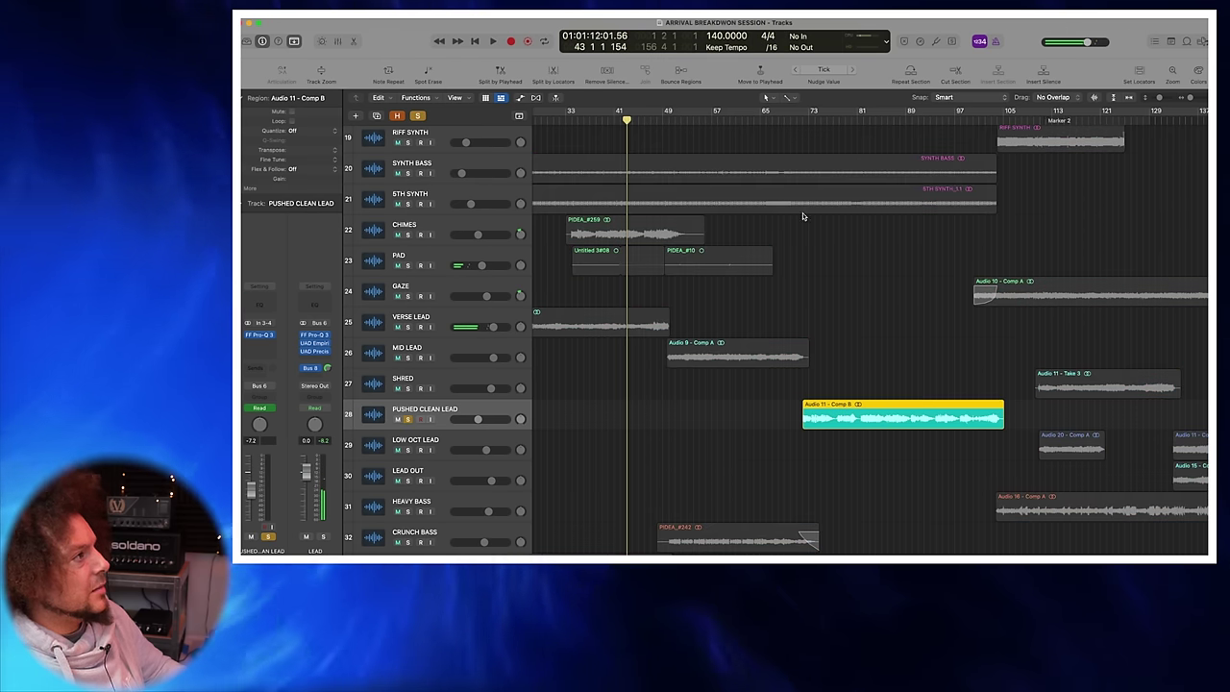
pyautogui.click(857, 116)
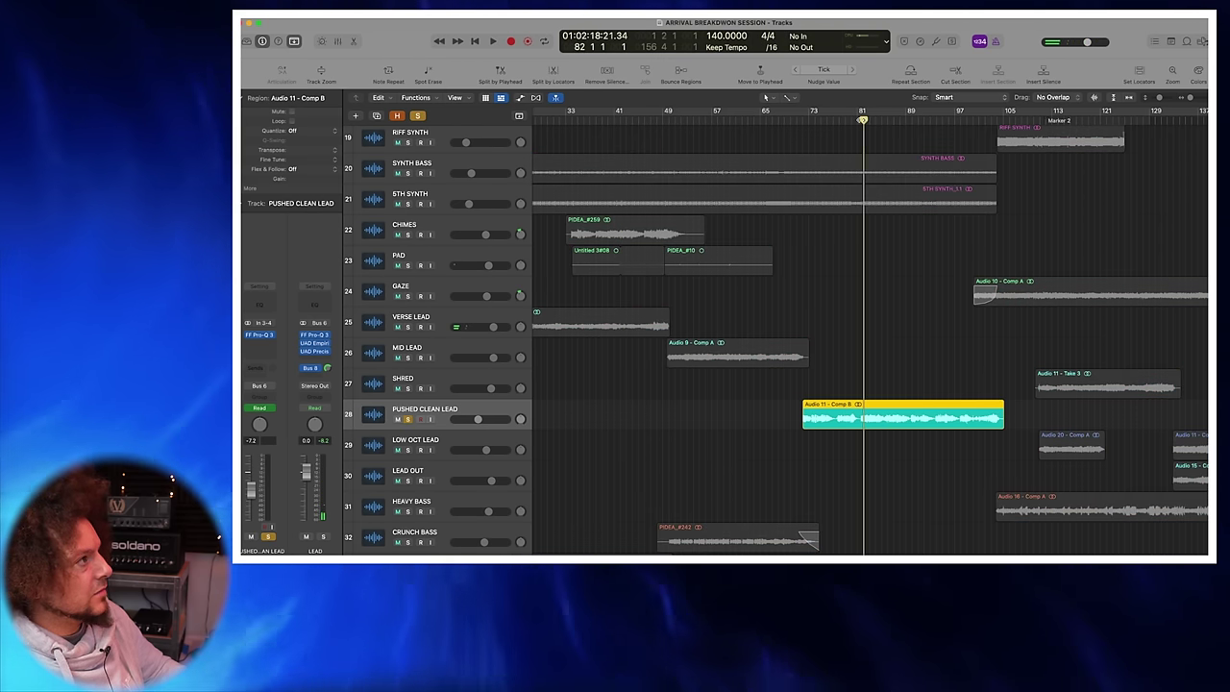
pyautogui.click(885, 122)
pyautogui.press('space')
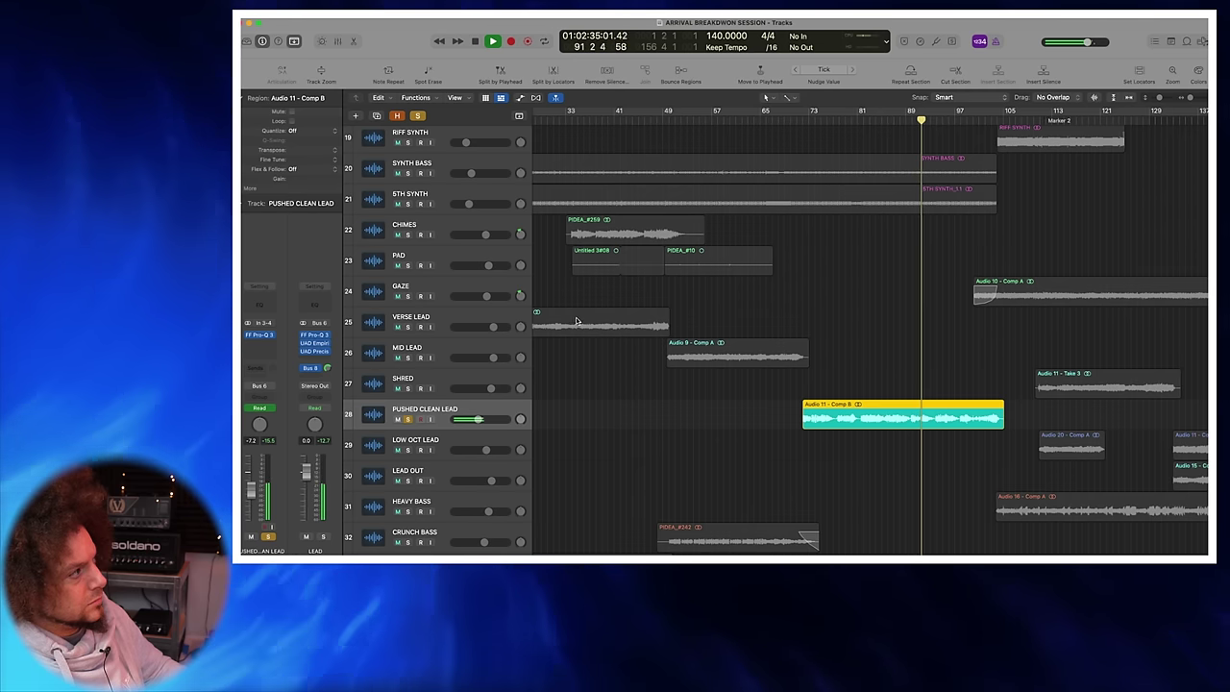
pyautogui.click(408, 420)
pyautogui.hscroll(5, 566, 414)
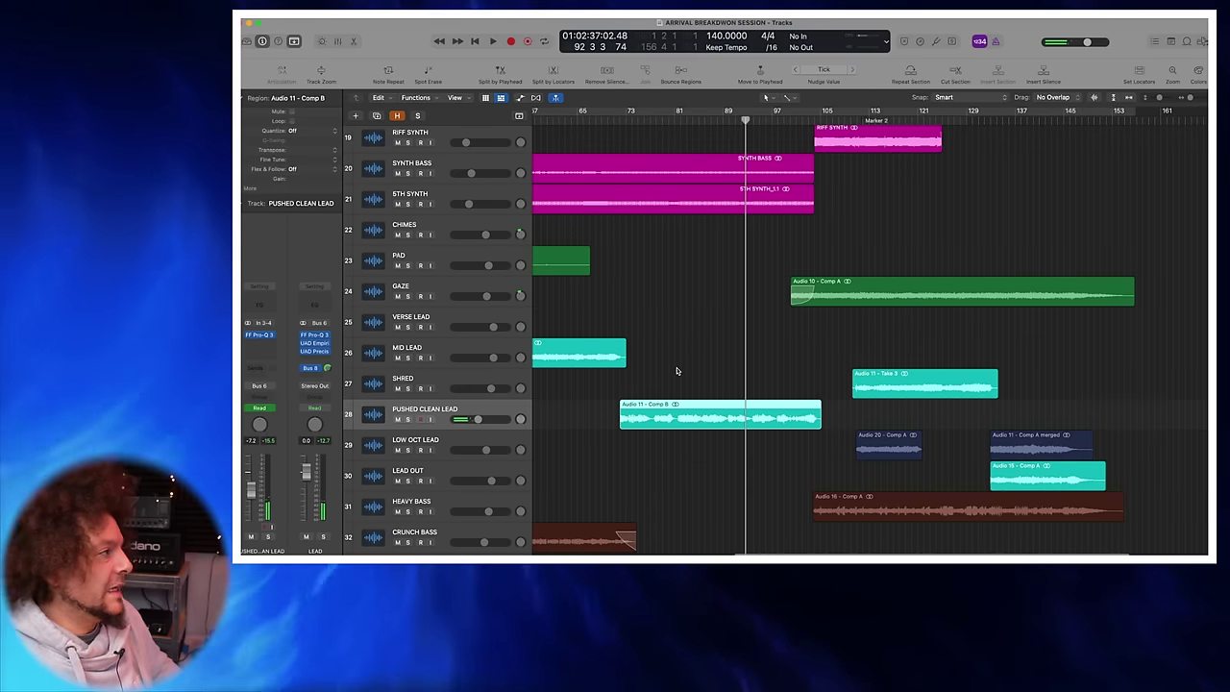
# Step: Play the full mix from bar 103 and look over the drum, guitar and synth tracks in the heavy riff section
pyautogui.hscroll(-4, 663, 384)
pyautogui.scroll(-1, 652, 398)
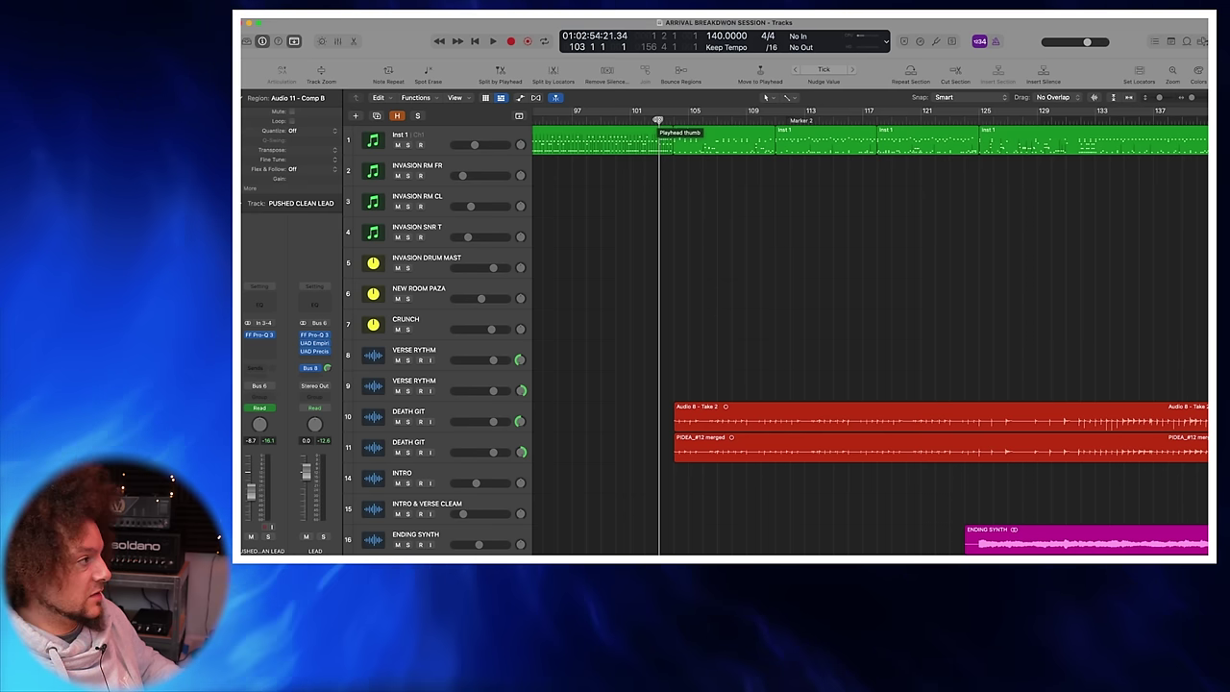
pyautogui.press('space')
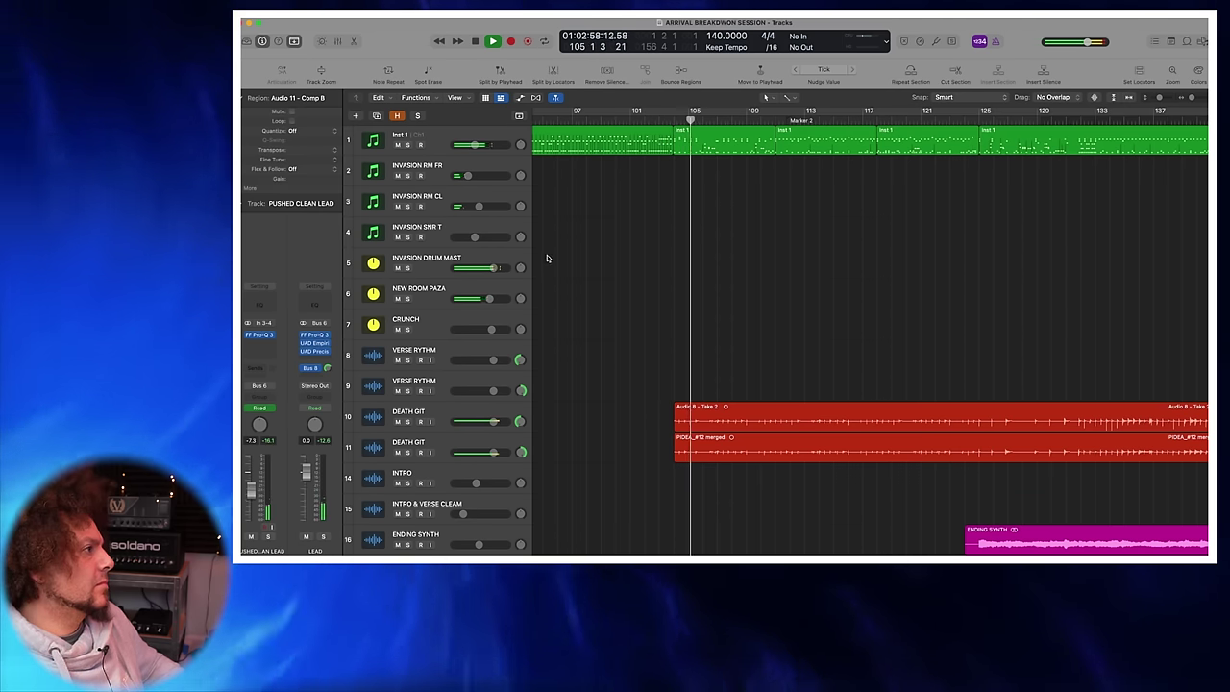
pyautogui.scroll(-10, 583, 255)
pyautogui.scroll(5, 583, 254)
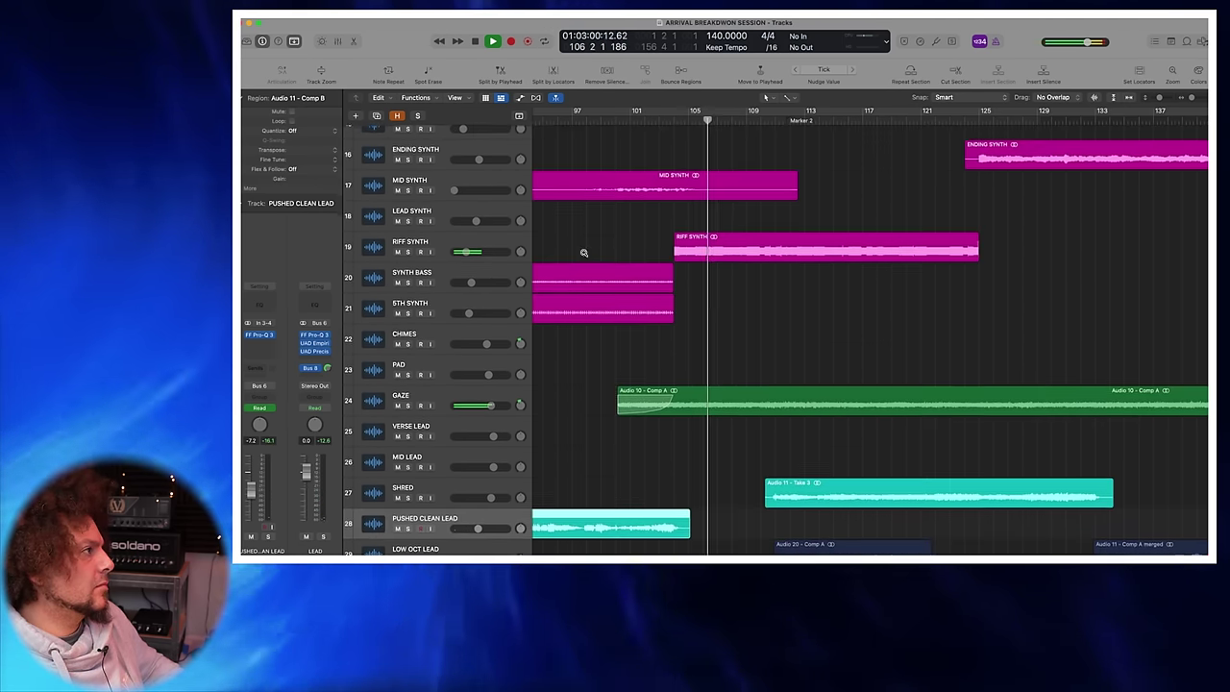
pyautogui.scroll(-3, 583, 254)
pyautogui.scroll(3, 603, 267)
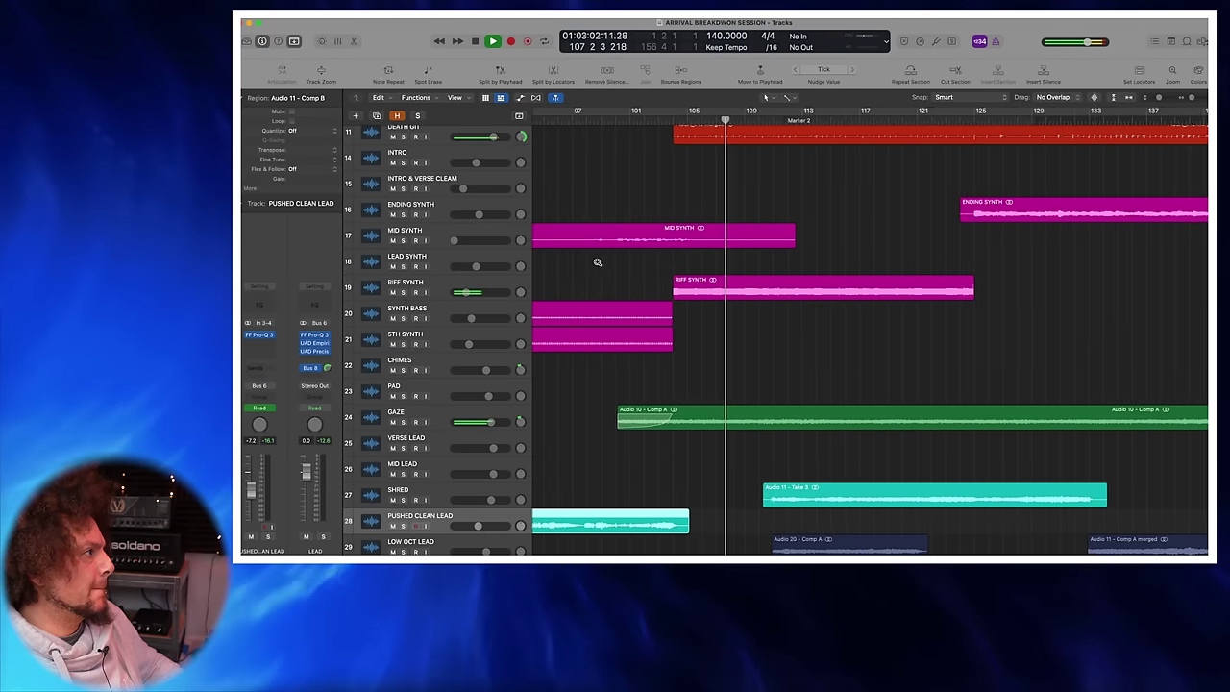
pyautogui.scroll(5, 596, 267)
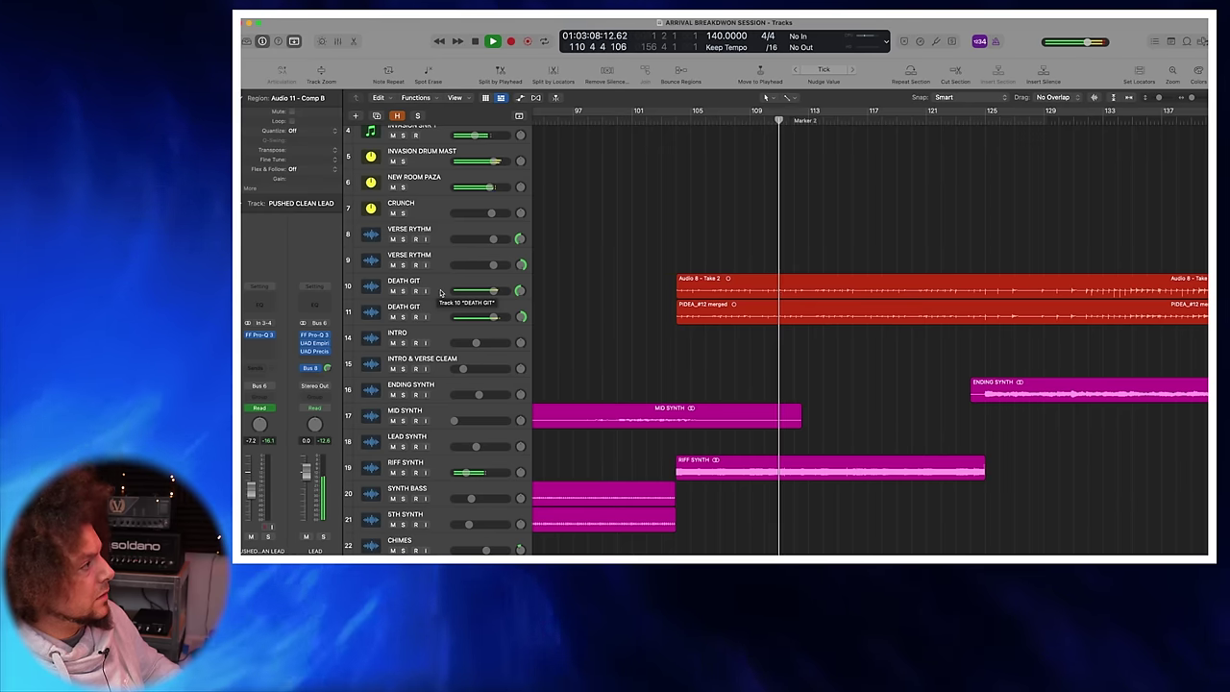
# Step: Stop playback, solo both DEATH GIT tracks and place the playhead at bar 104, where their regions start
pyautogui.press('space')
pyautogui.moveTo(404, 291); pyautogui.dragTo(405, 318)
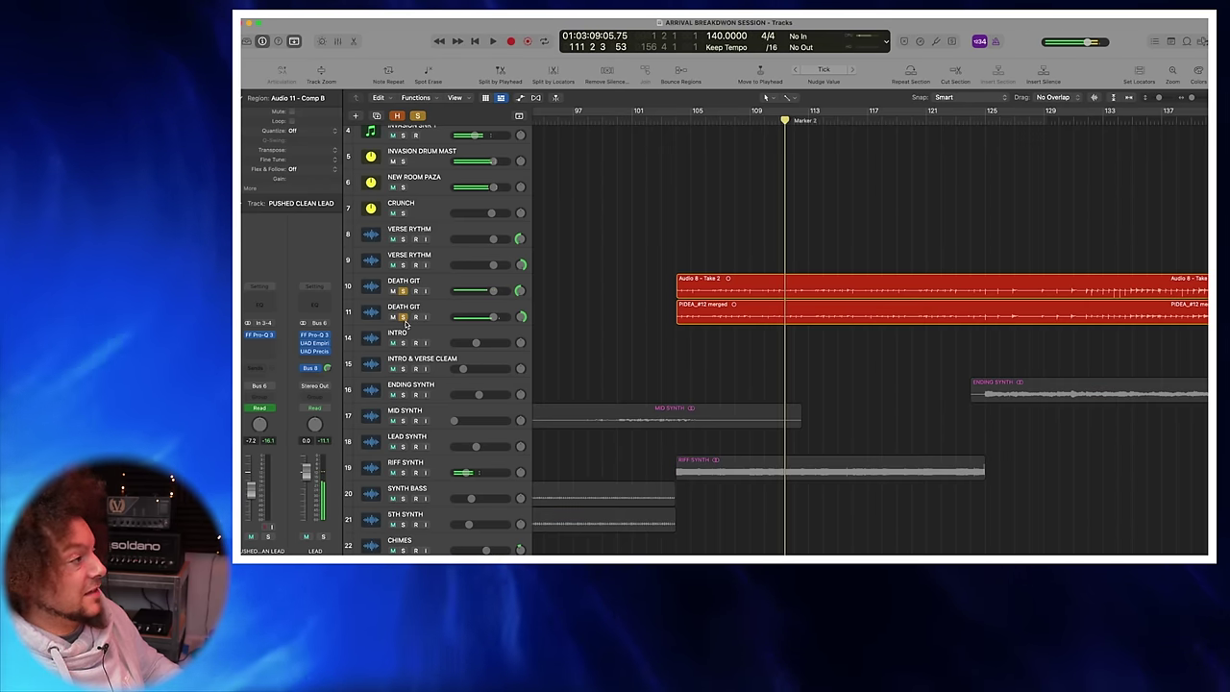
pyautogui.click(674, 122)
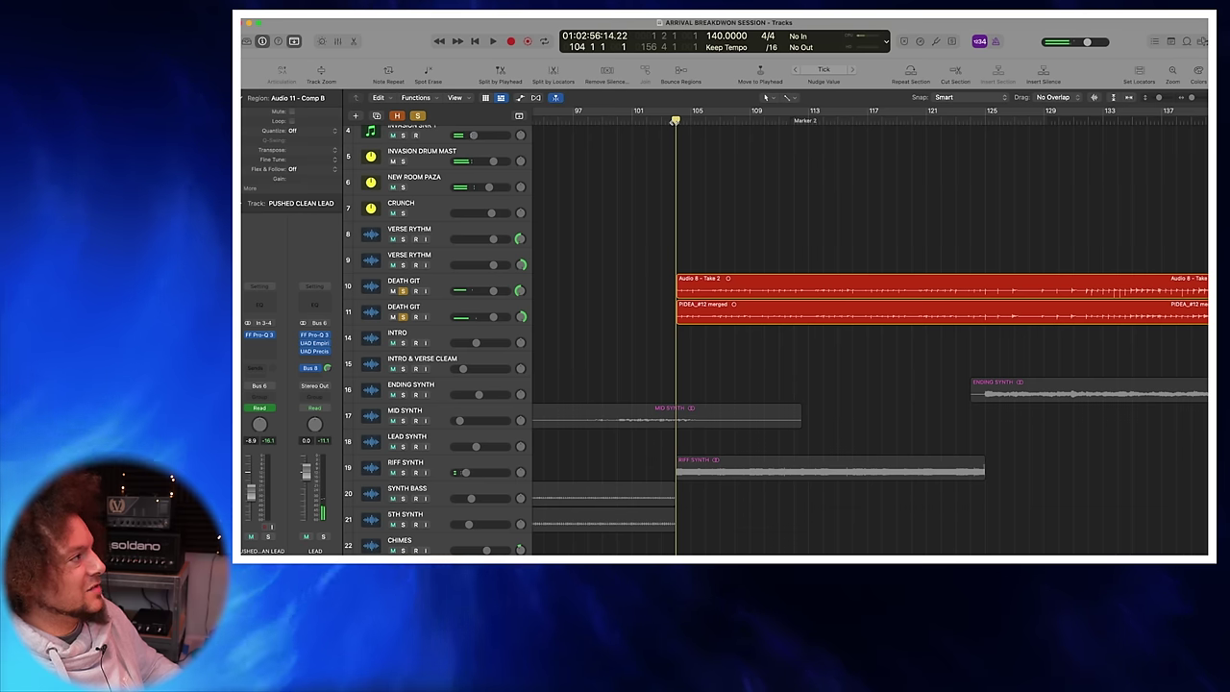
# Step: Open the Archetype plug-in on the first DEATH GIT track, reposition its window, and open the same plug-in on the second DEATH GIT track
pyautogui.click(446, 286)
pyautogui.click(259, 350)
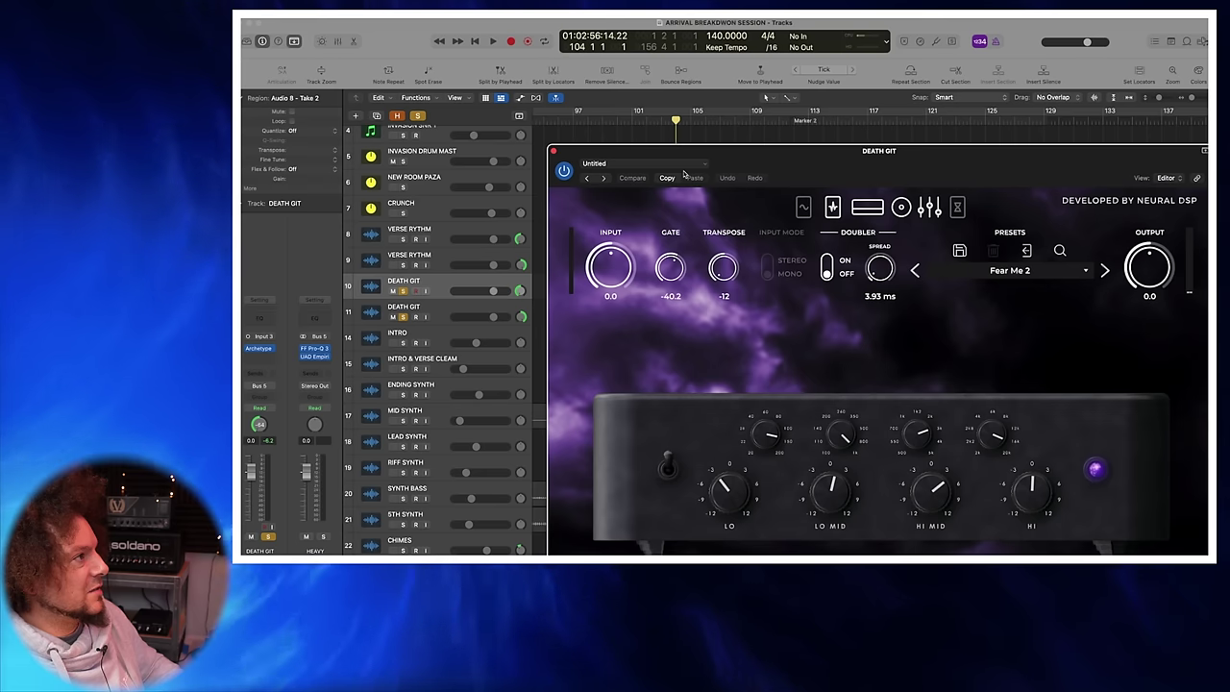
pyautogui.moveTo(949, 157); pyautogui.dragTo(837, 38)
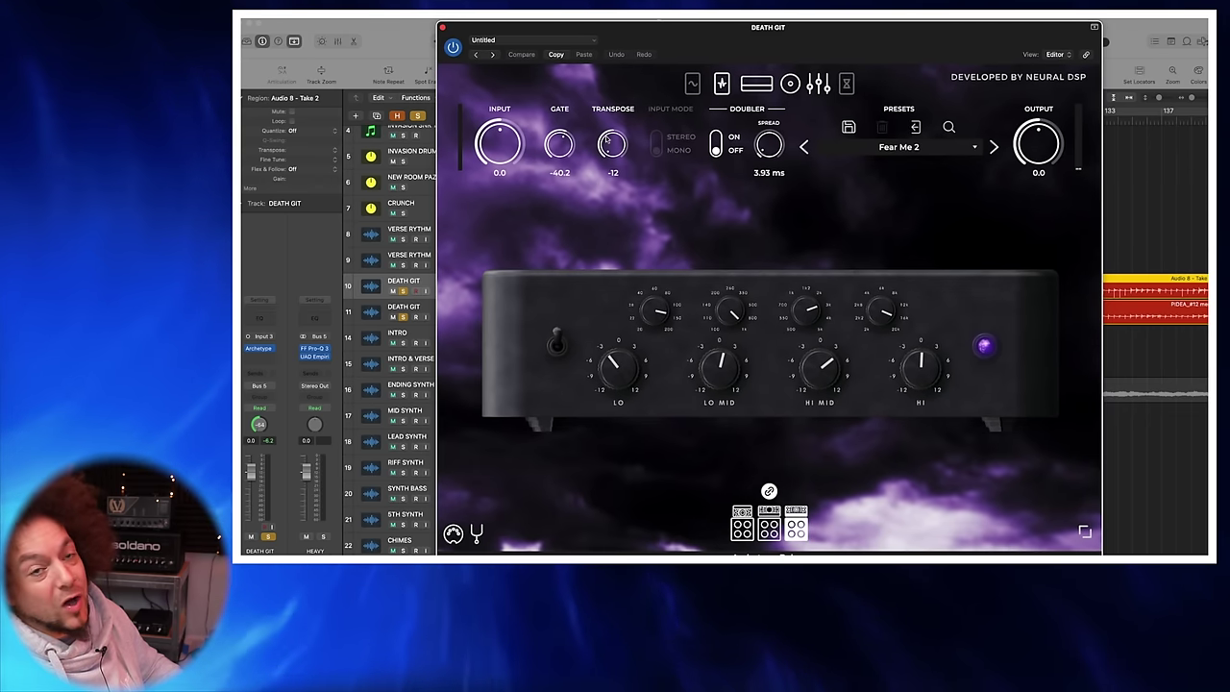
pyautogui.press('Down')
pyautogui.click(265, 350)
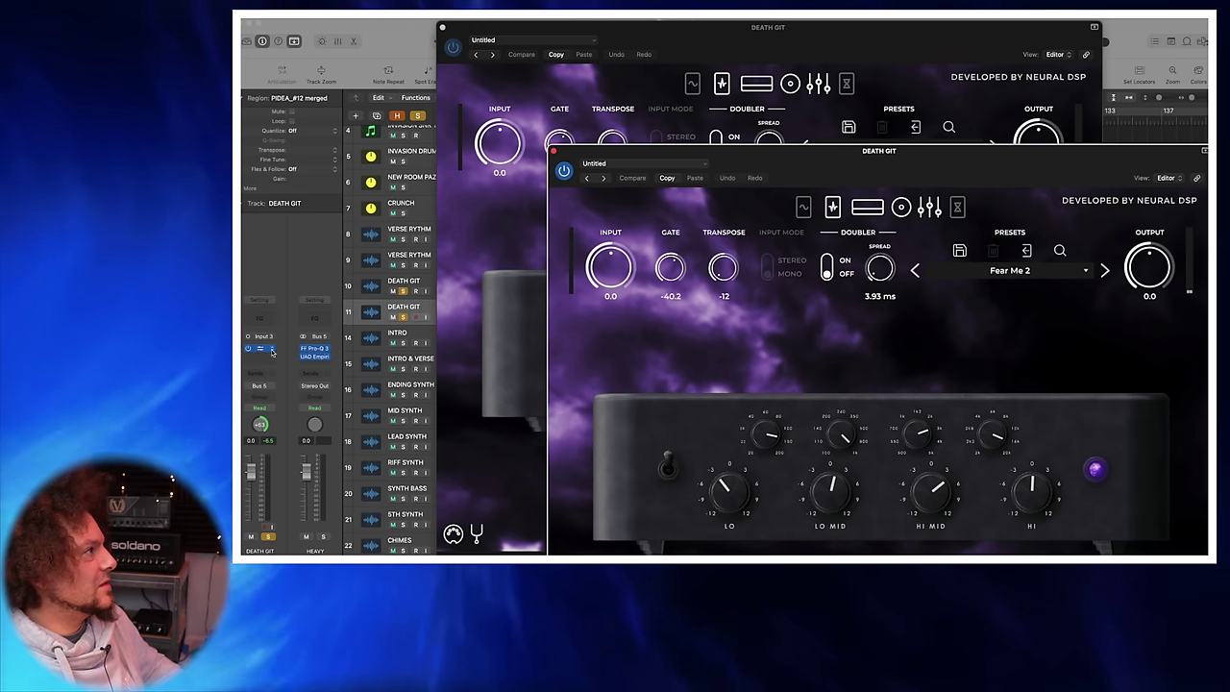
# Step: Audition the DEATH GIT guitars with the Archetype Transpose reset to 0, and restore it to -12 on both tracks
pyautogui.click(613, 139)
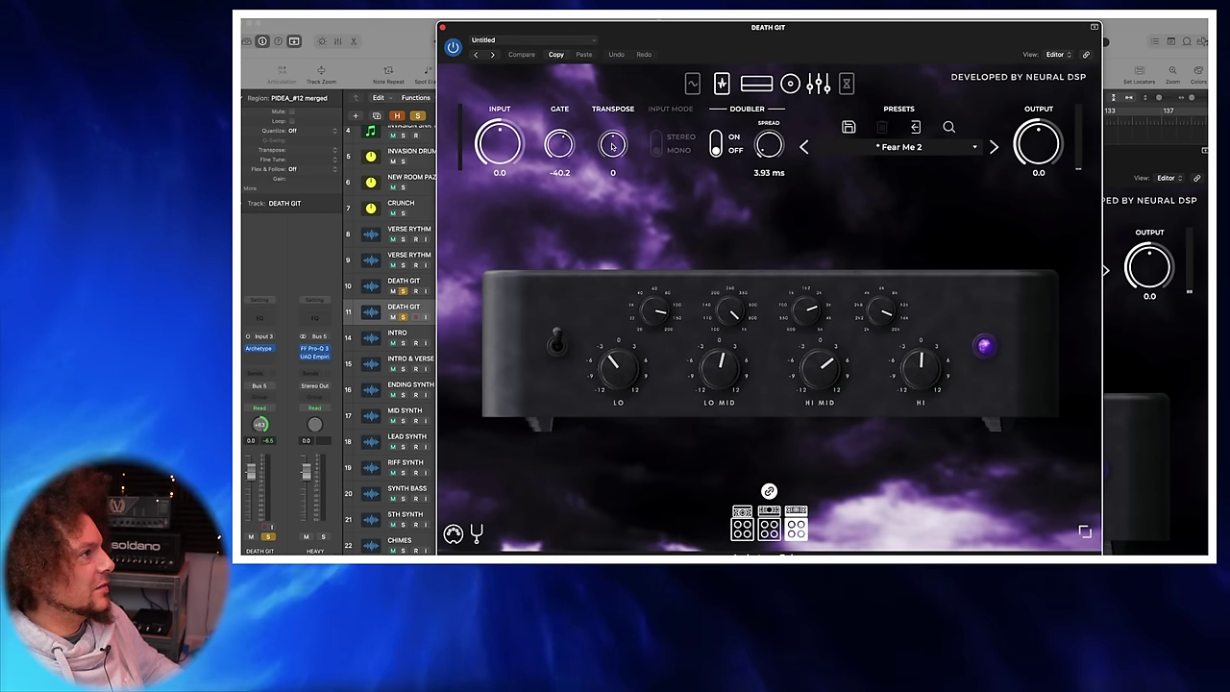
pyautogui.click(1150, 161)
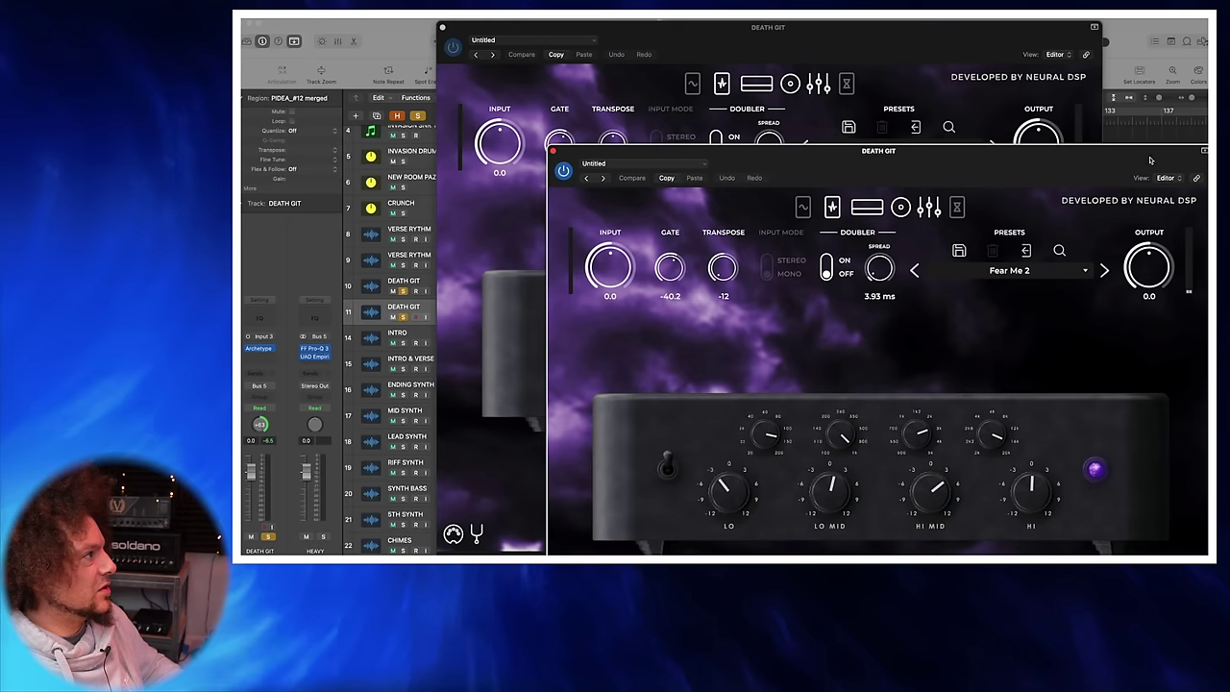
pyautogui.doubleClick(719, 269)
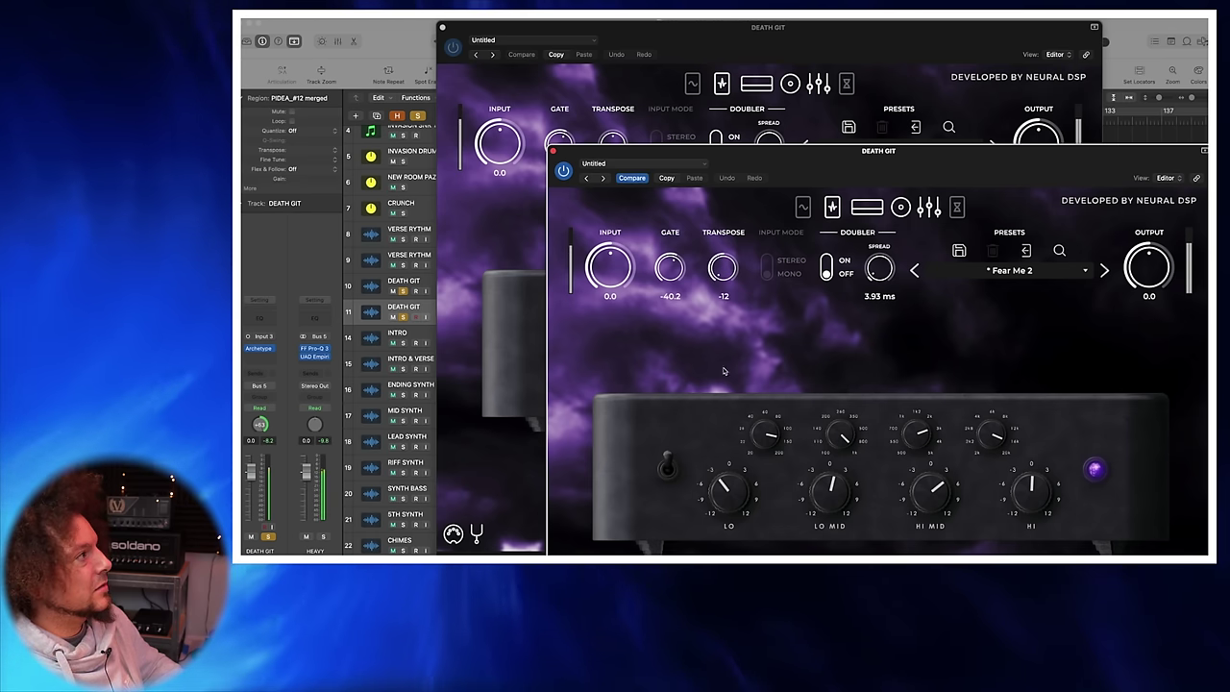
pyautogui.click(613, 139)
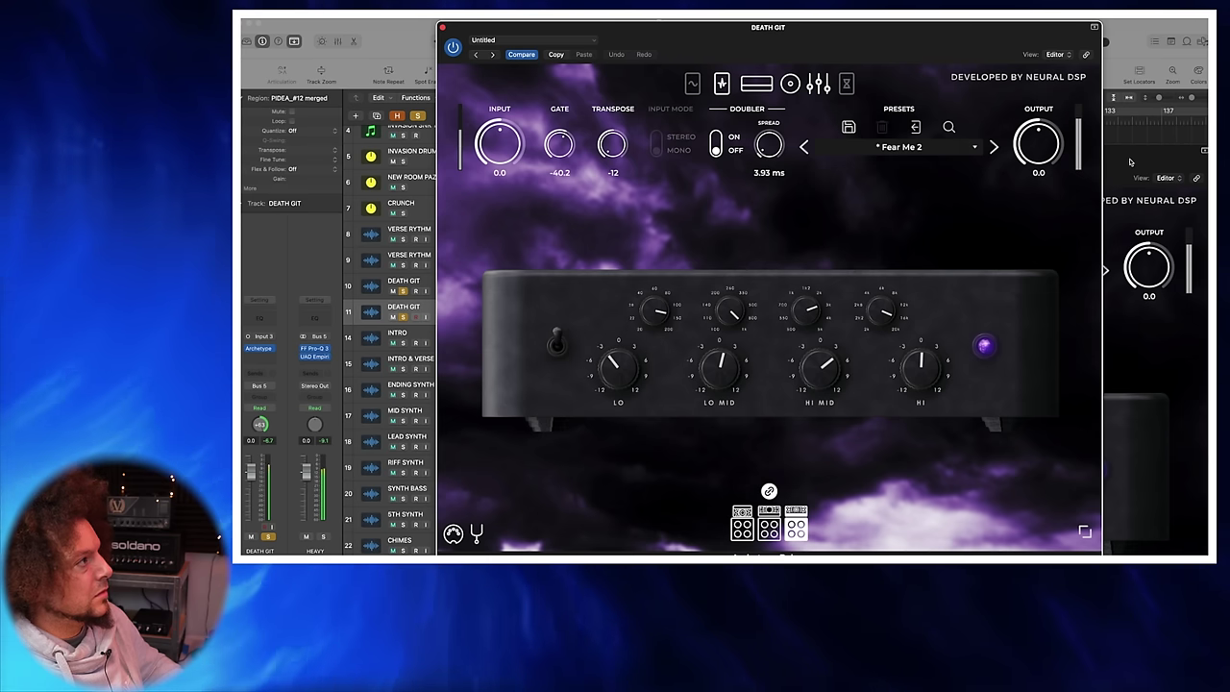
# Step: Close both DEATH GIT Archetype plug-in windows and stop playback
pyautogui.click(1147, 217)
pyautogui.click(553, 152)
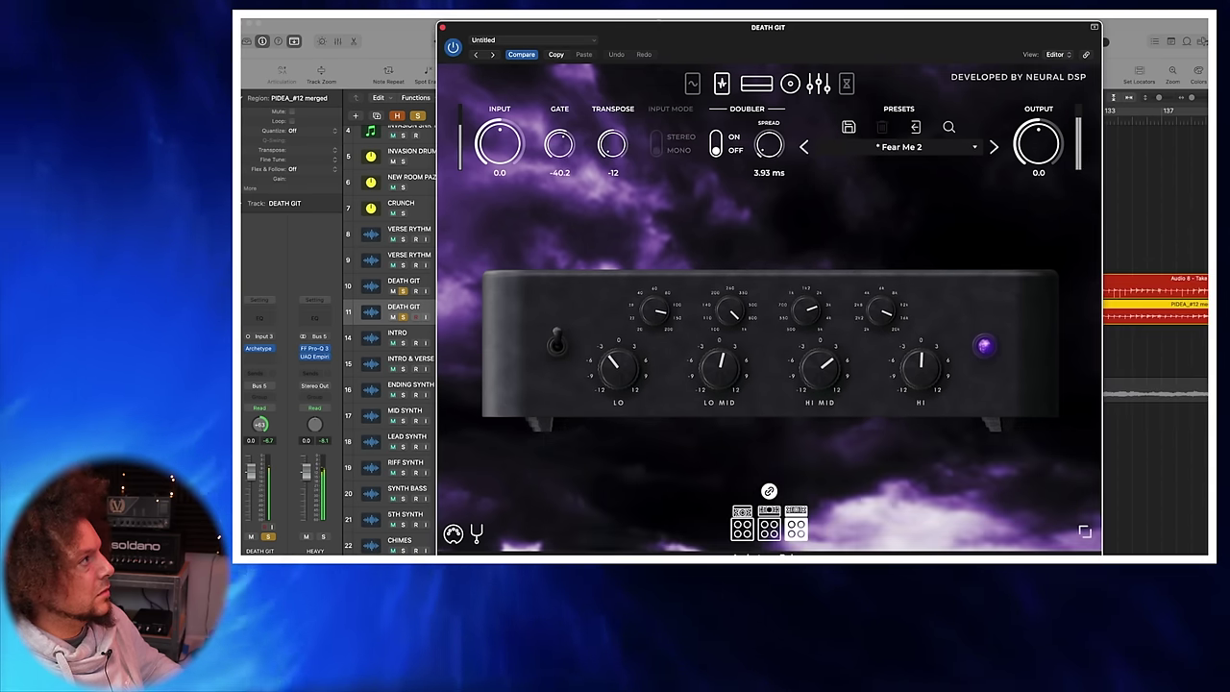
pyautogui.press('cmd+w')
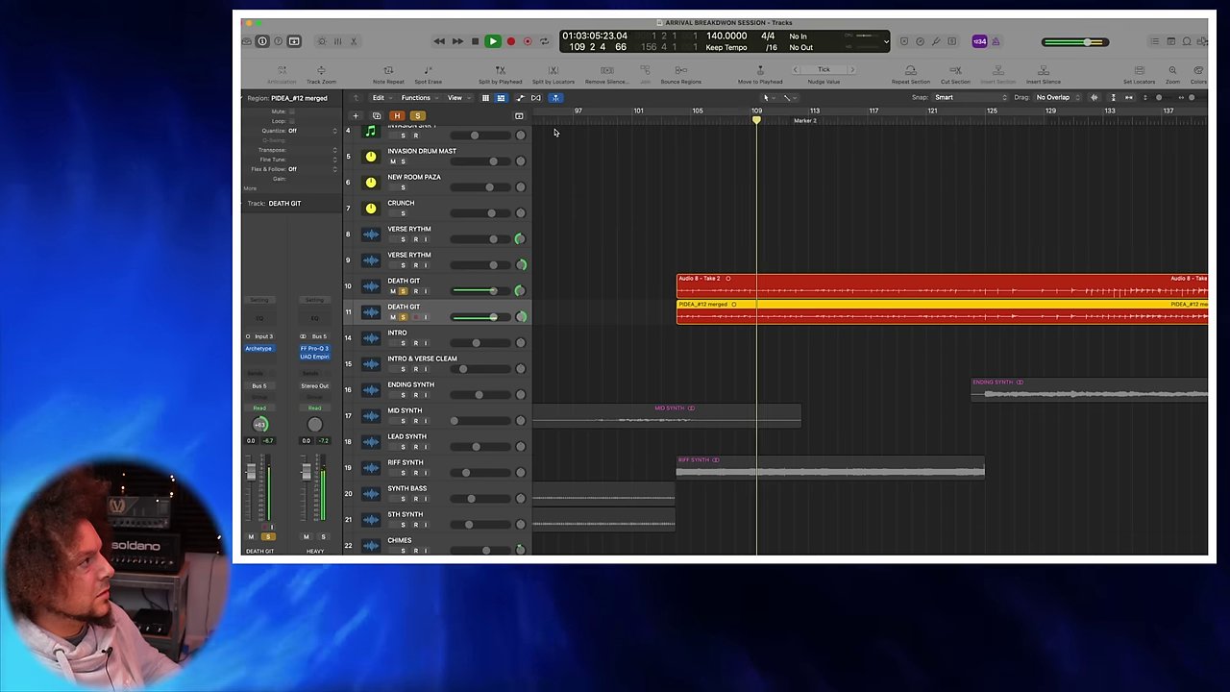
pyautogui.press('space')
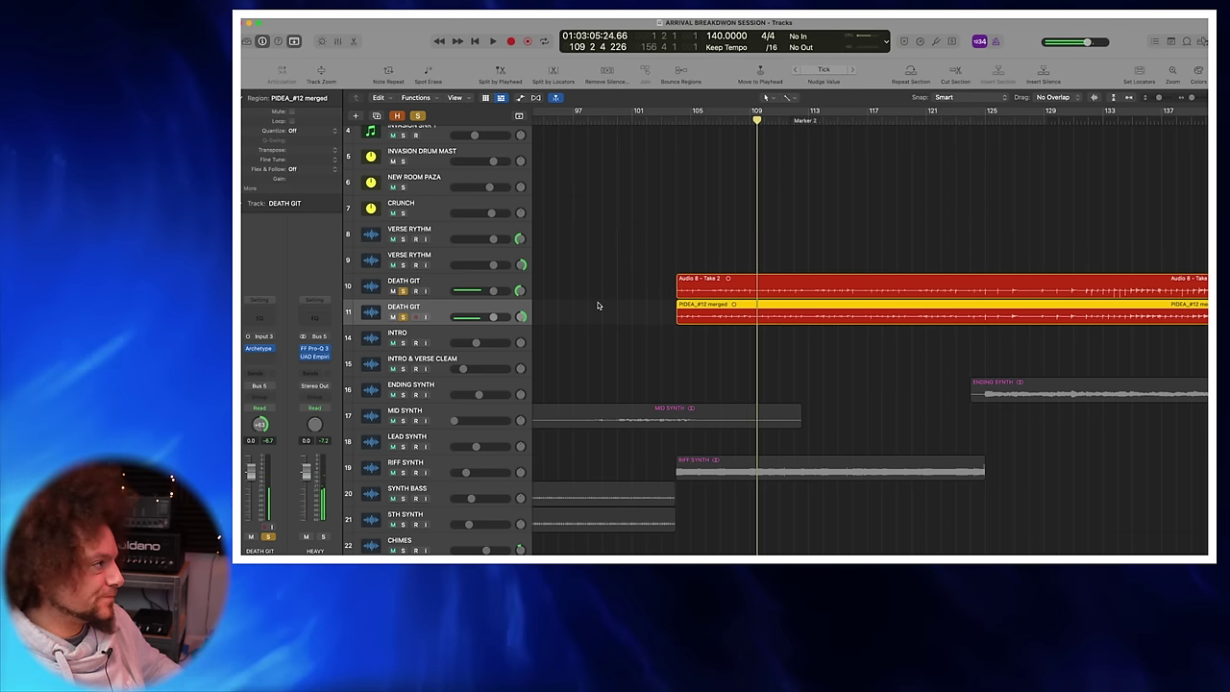
# Step: Show the mixer, inspect the FF Pro-Q 3 and UAD FATSO Jr plug-ins on the HEAVY bus, and close both windows
pyautogui.click(442, 286)
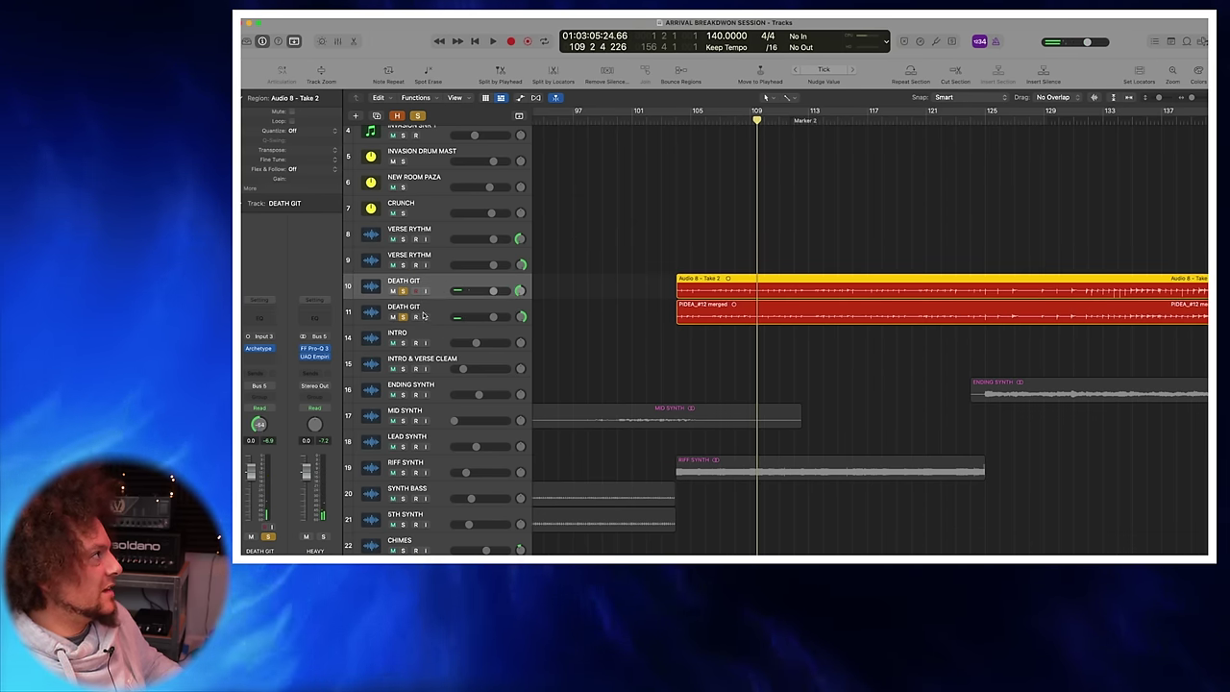
pyautogui.click(338, 42)
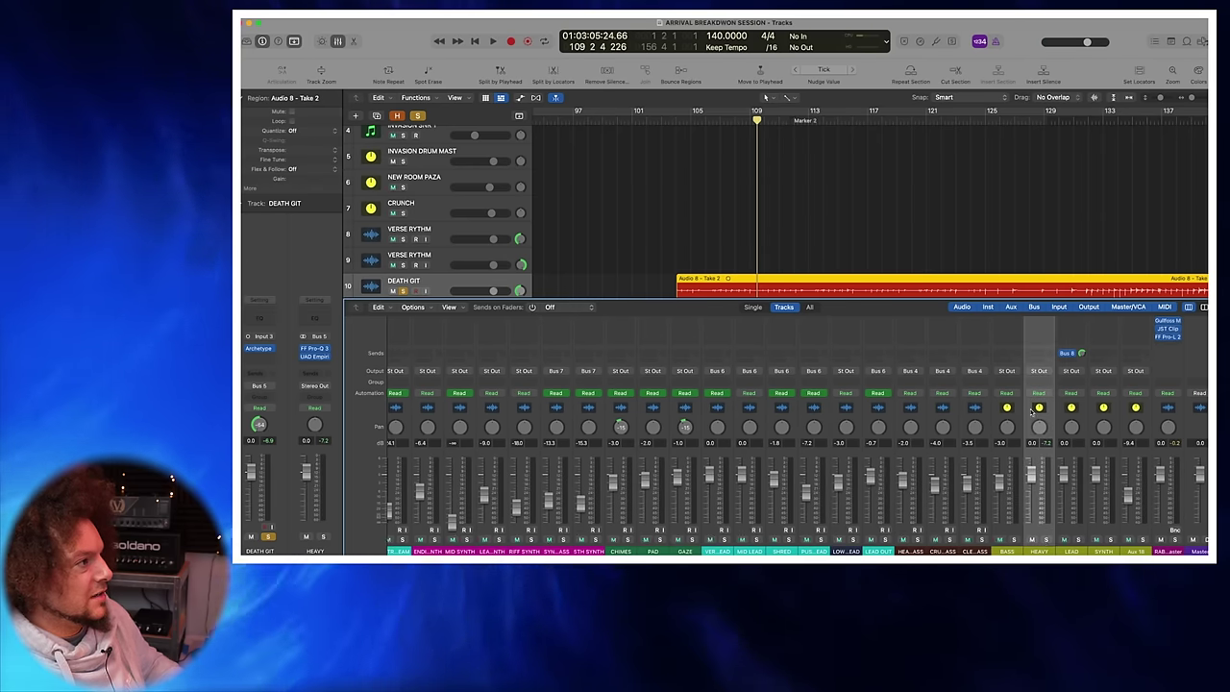
pyautogui.scroll(5, 1043, 461)
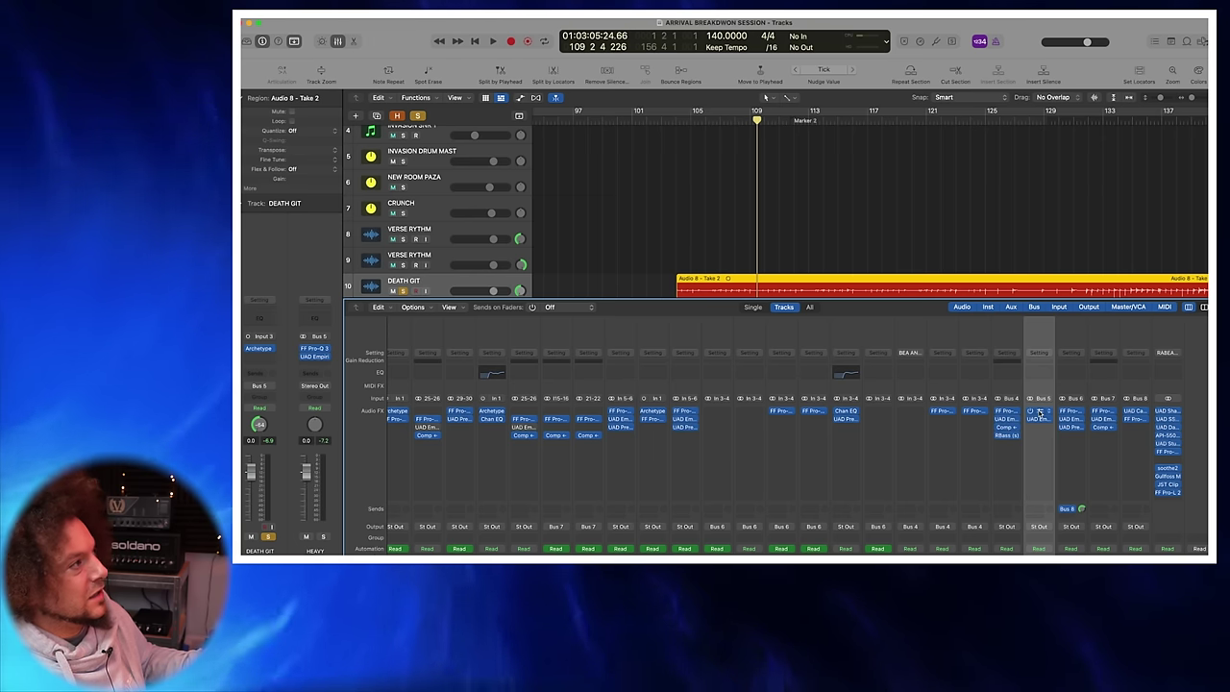
pyautogui.click(1041, 411)
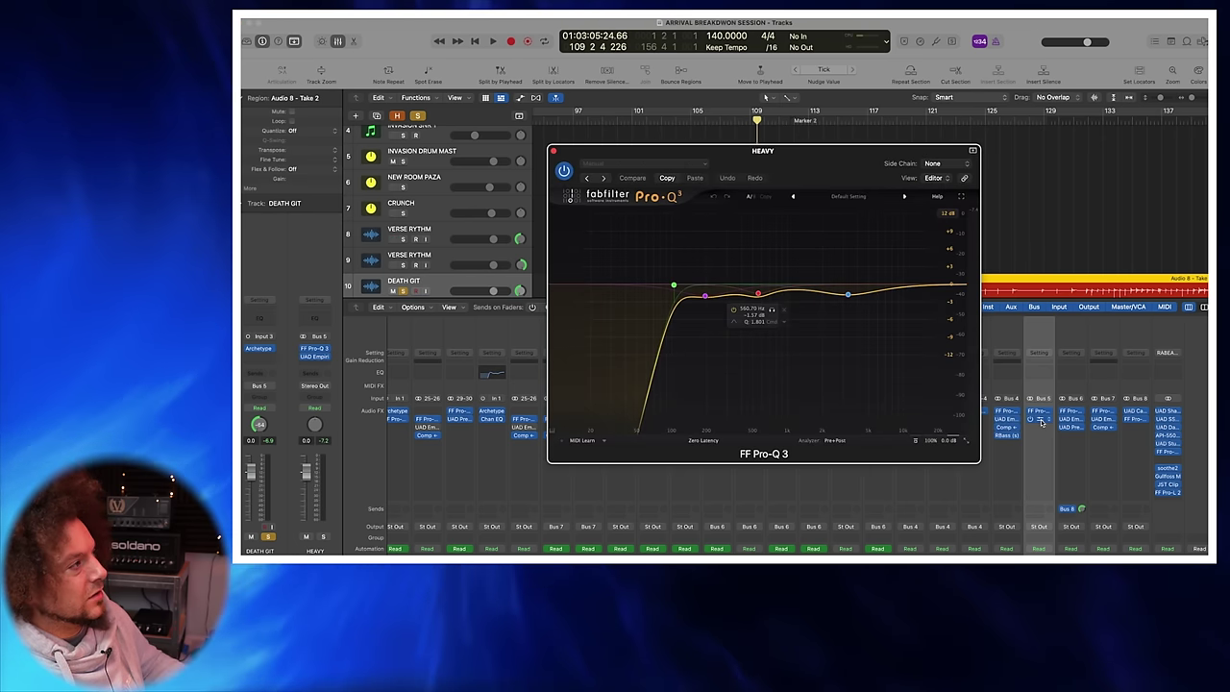
pyautogui.click(1036, 420)
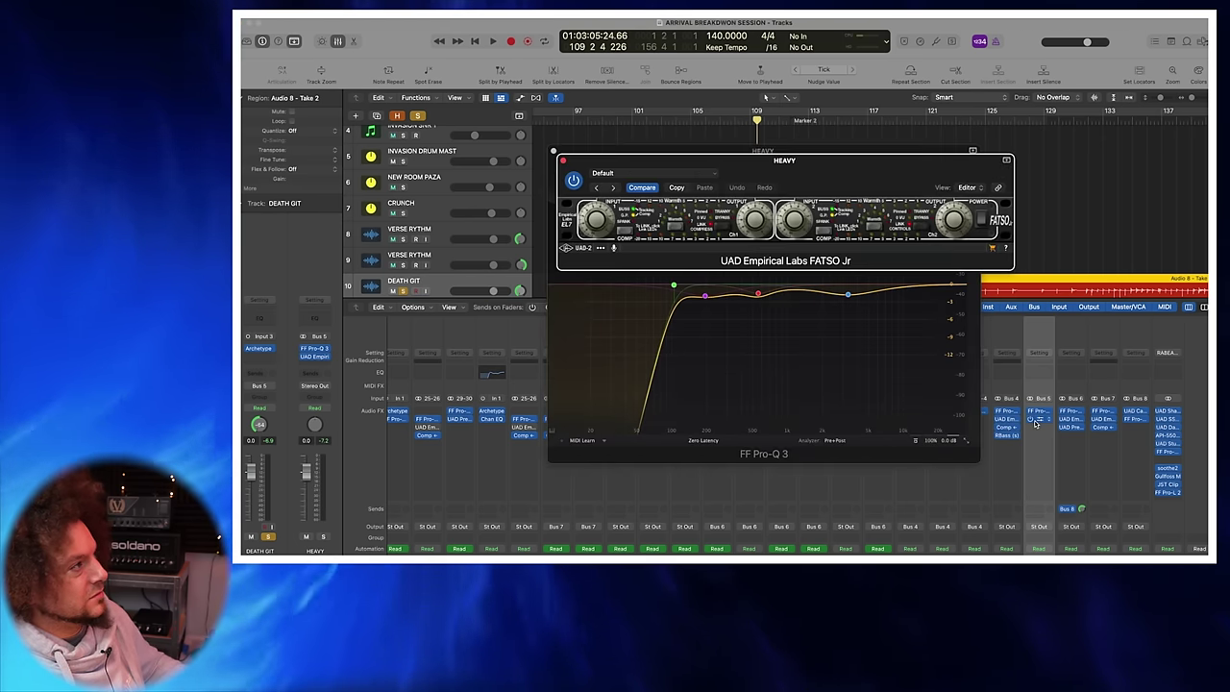
pyautogui.click(554, 154)
pyautogui.click(555, 155)
# Step: Play the soloed DEATH GIT guitars from bar 104, where their regions start, and stop after about four bars
pyautogui.scroll(-3, 577, 182)
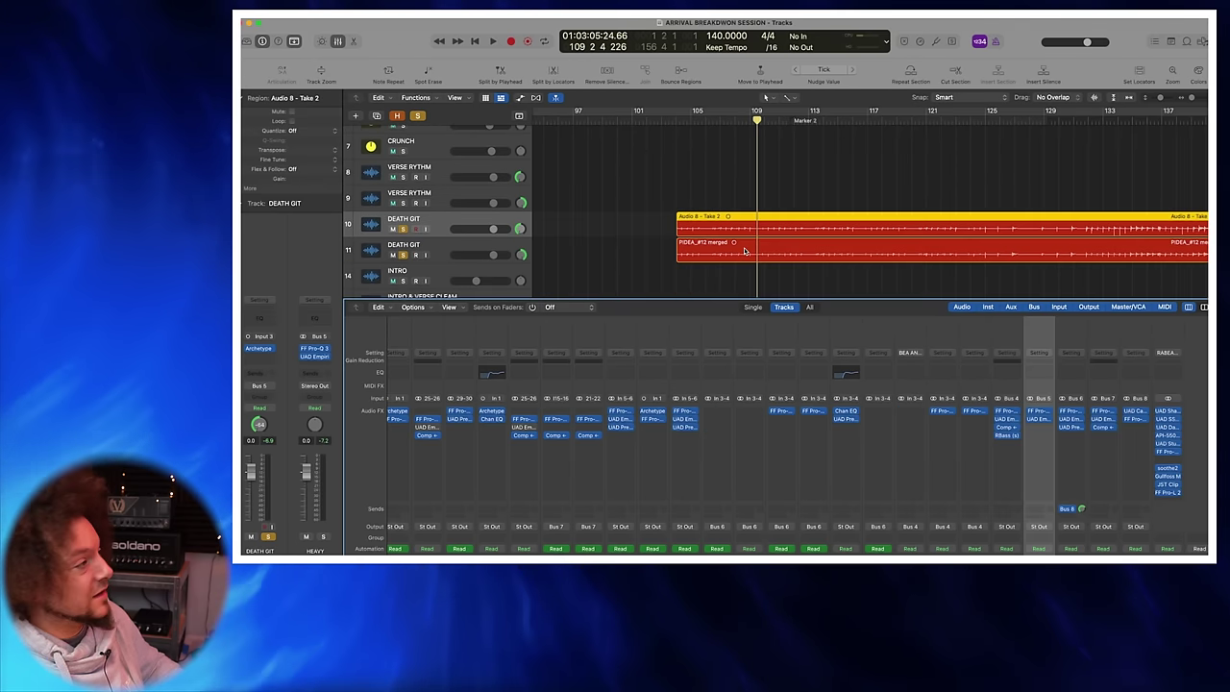
pyautogui.scroll(-1, 728, 219)
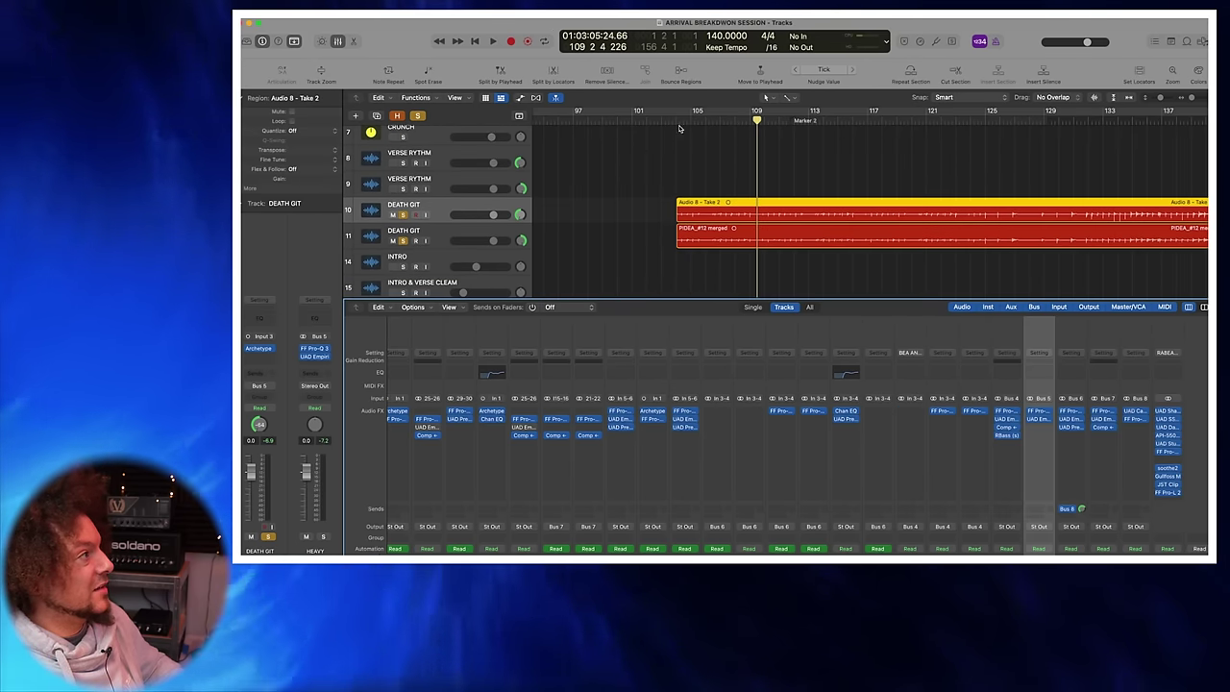
pyautogui.click(679, 173)
pyautogui.press('space')
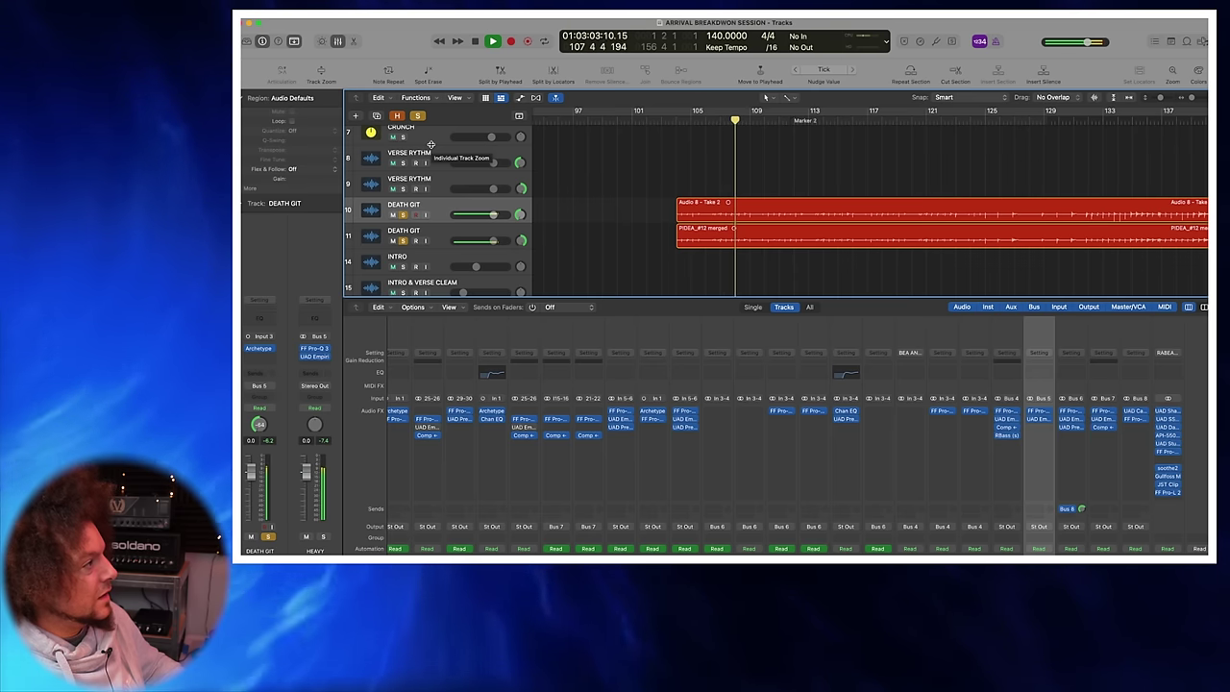
pyautogui.press('space')
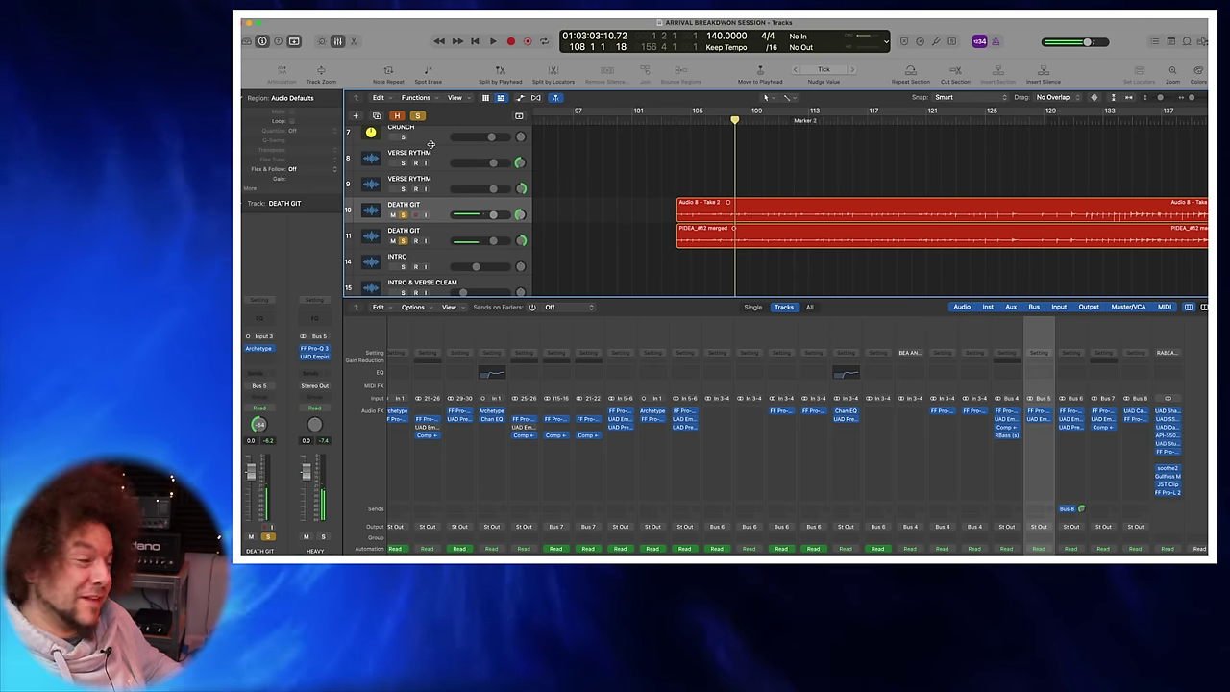
# Step: Remove the DEATH GIT solos, play the full mix from bar 104, stop playback and hide the mixer
pyautogui.click(687, 129)
pyautogui.click(679, 120)
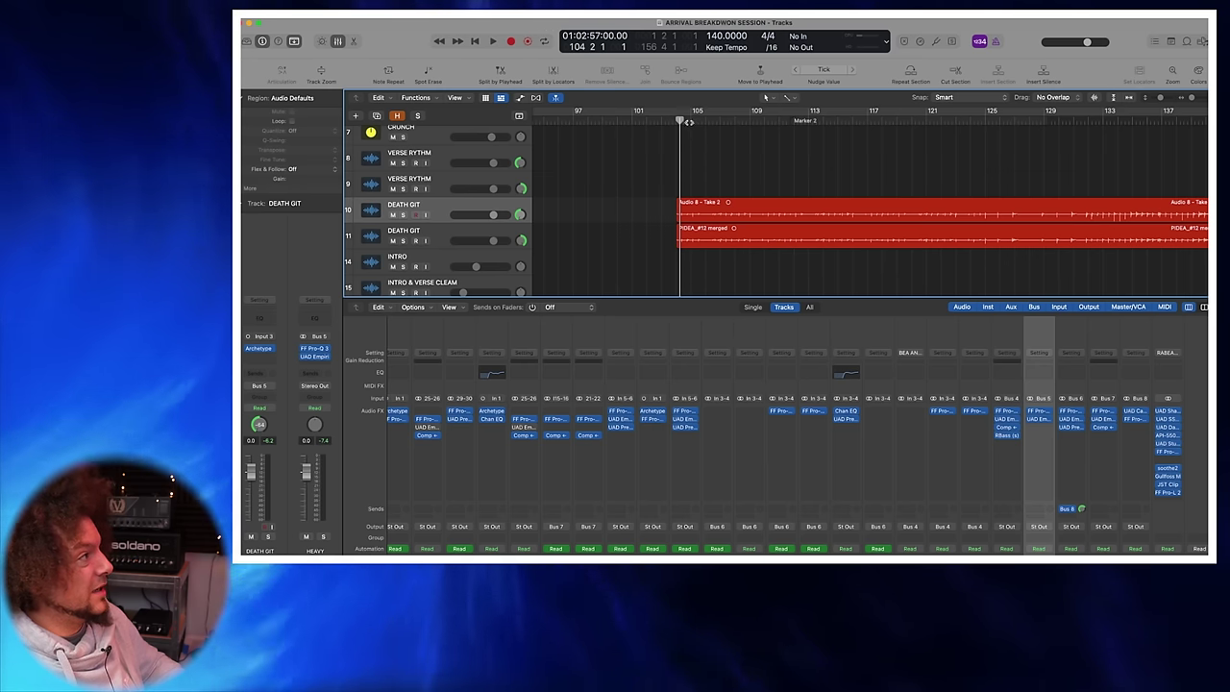
pyautogui.press('space')
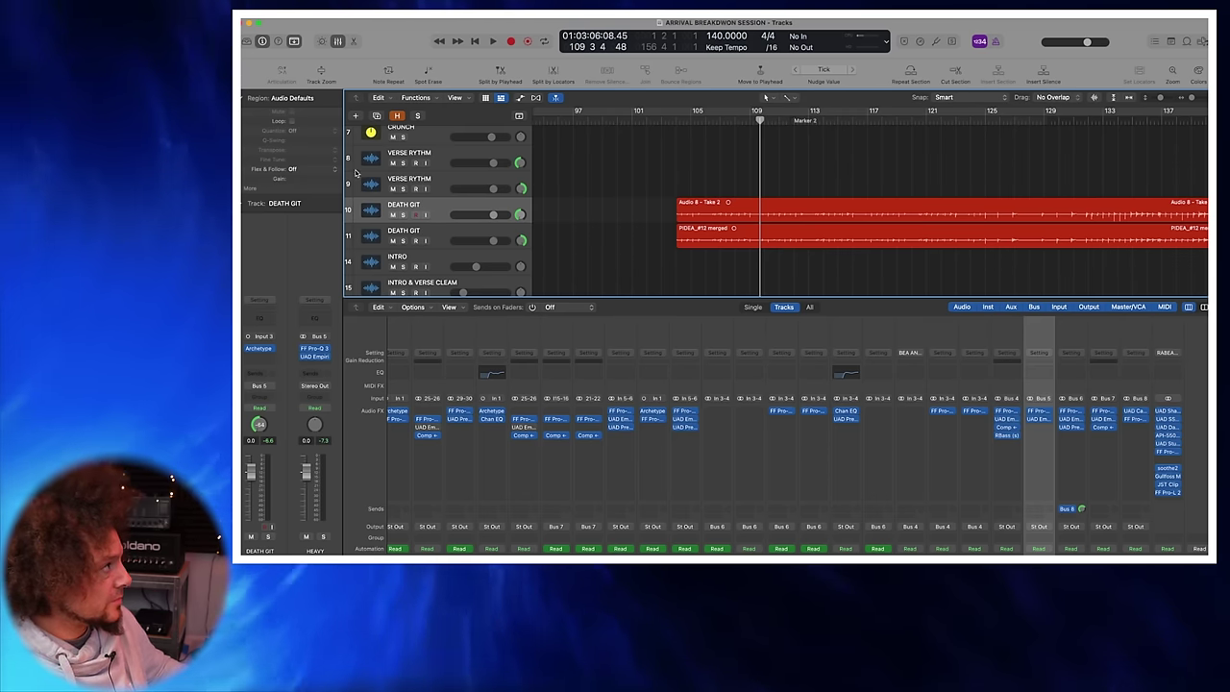
pyautogui.press('x')
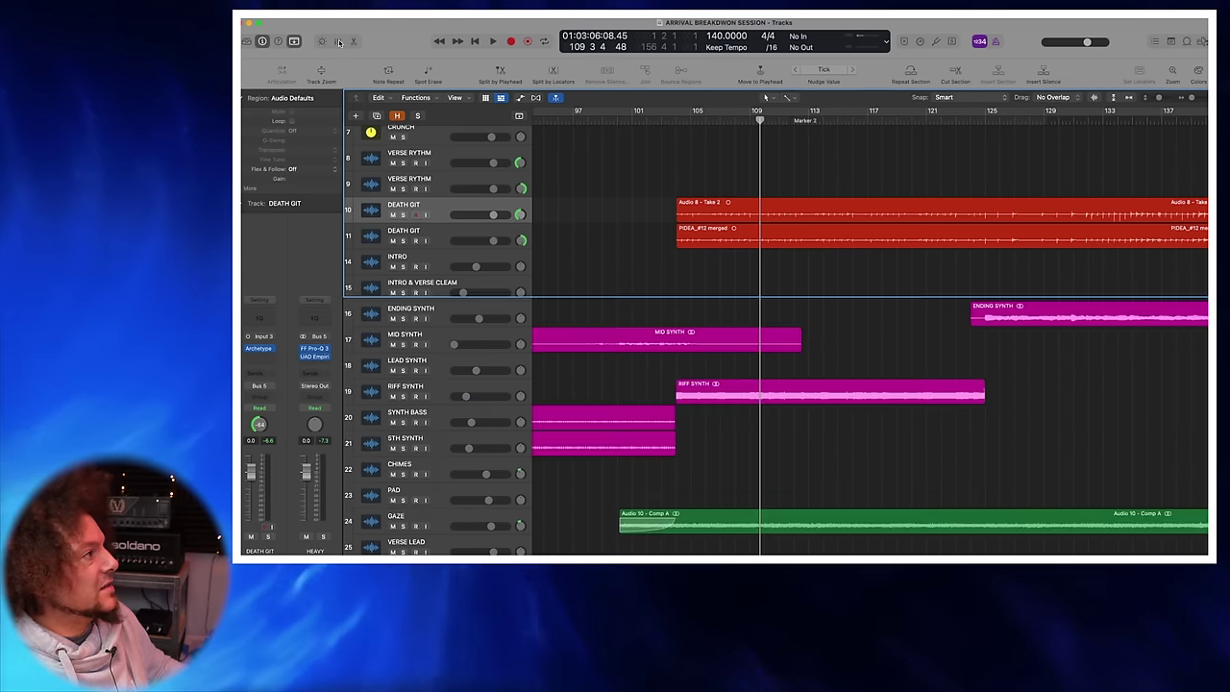
# Step: Solo the RIFF SYNTH track and play it from the start of its region at bar 104
pyautogui.scroll(-1, 587, 255)
pyautogui.scroll(1, 587, 255)
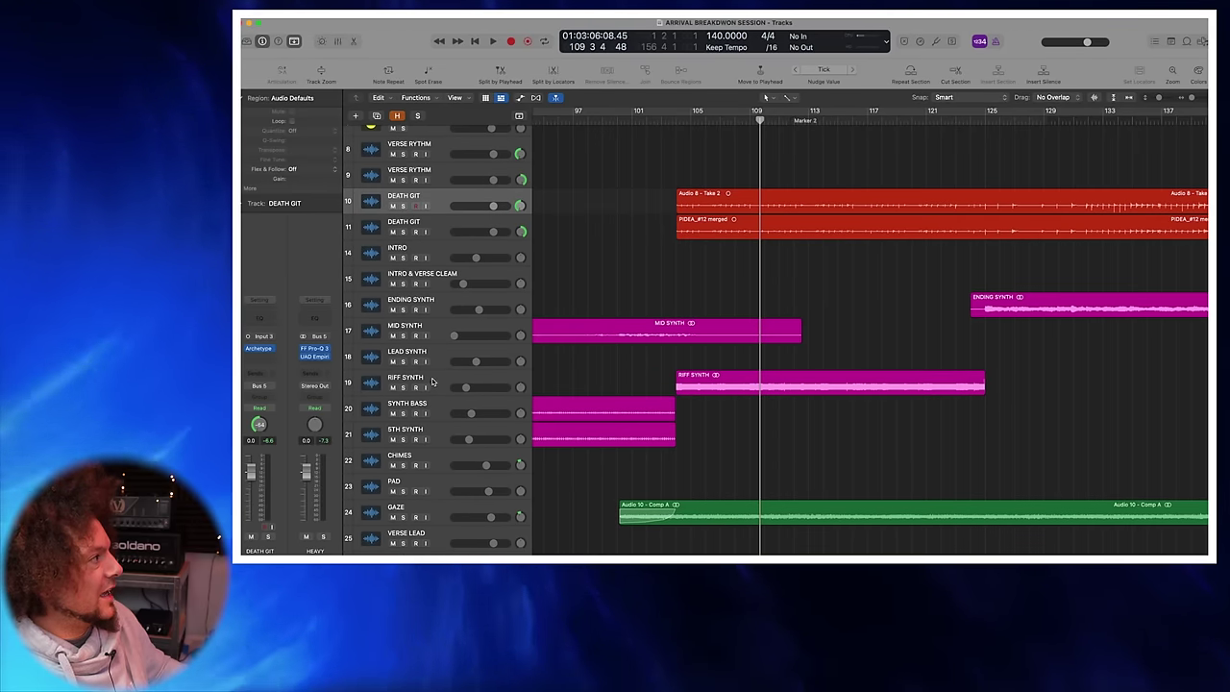
pyautogui.click(432, 382)
pyautogui.press('s')
pyautogui.hotkey('shift', 'Home')
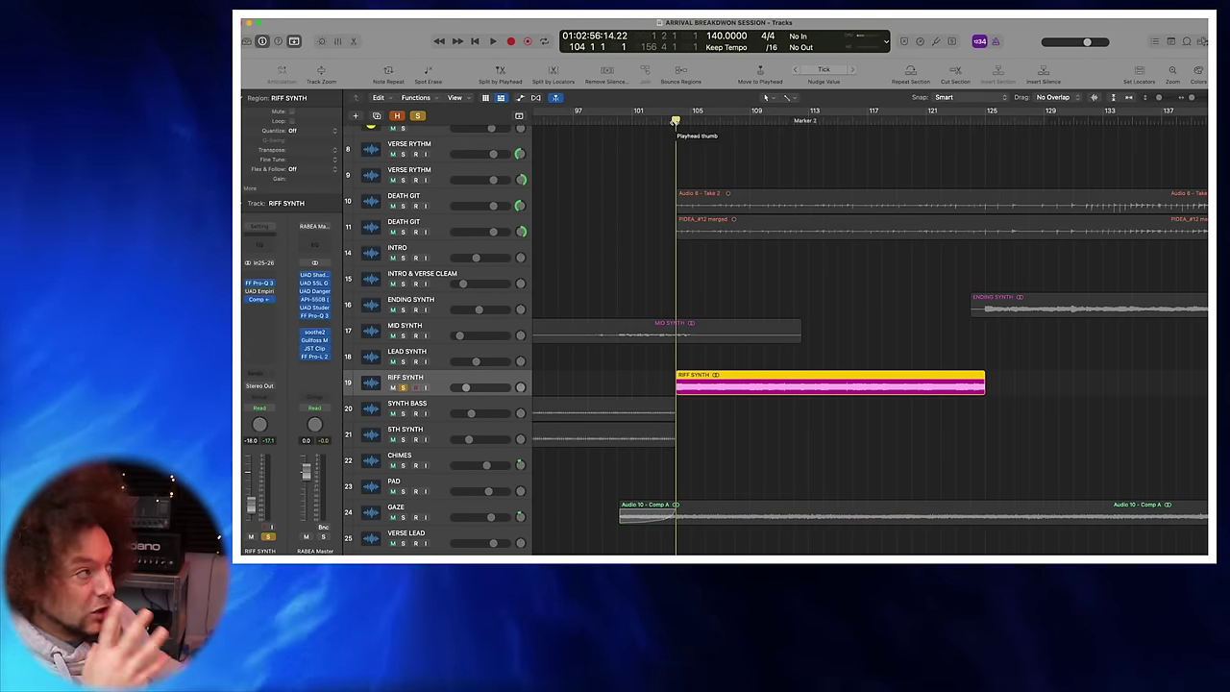
pyautogui.press('space')
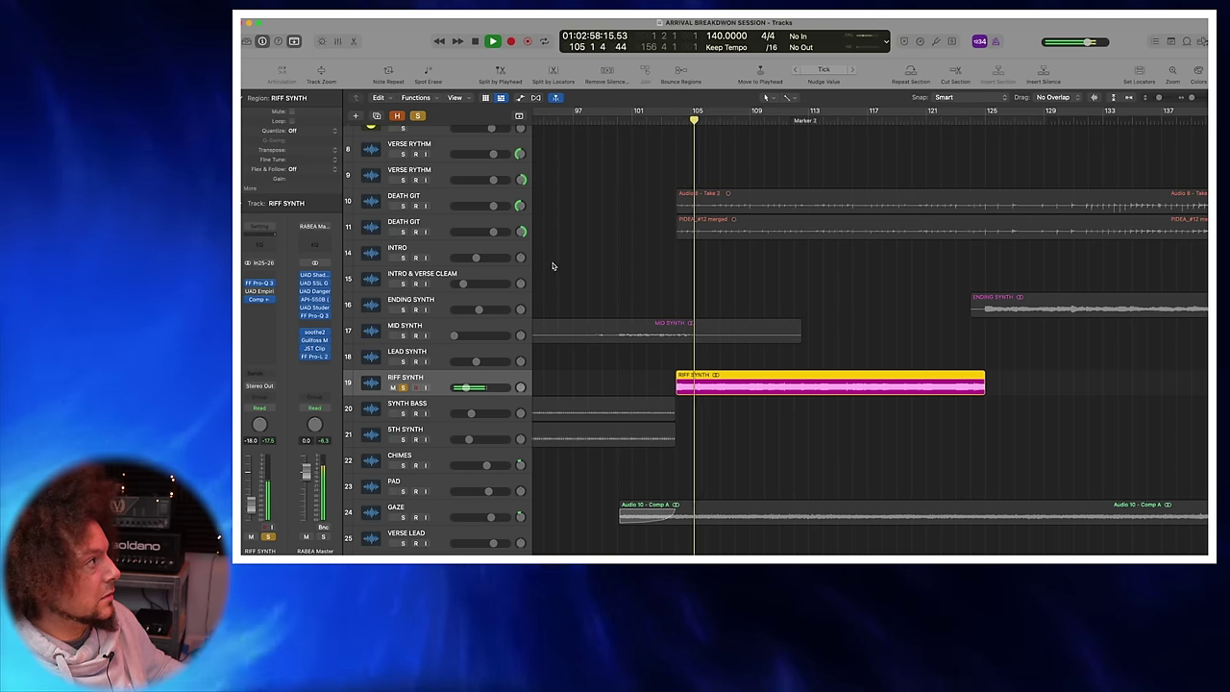
# Step: Add both DEATH GIT tracks to the solo during playback, stop, unsolo them and place the playhead at bar 106
pyautogui.click(403, 206)
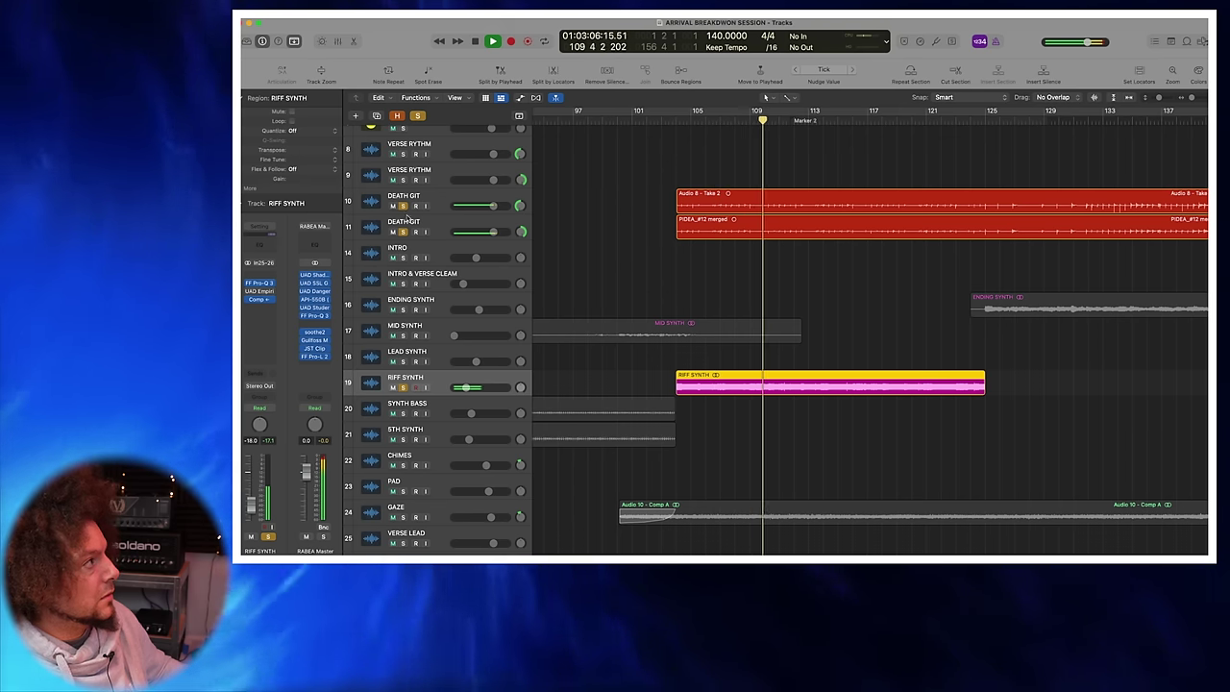
pyautogui.press('space')
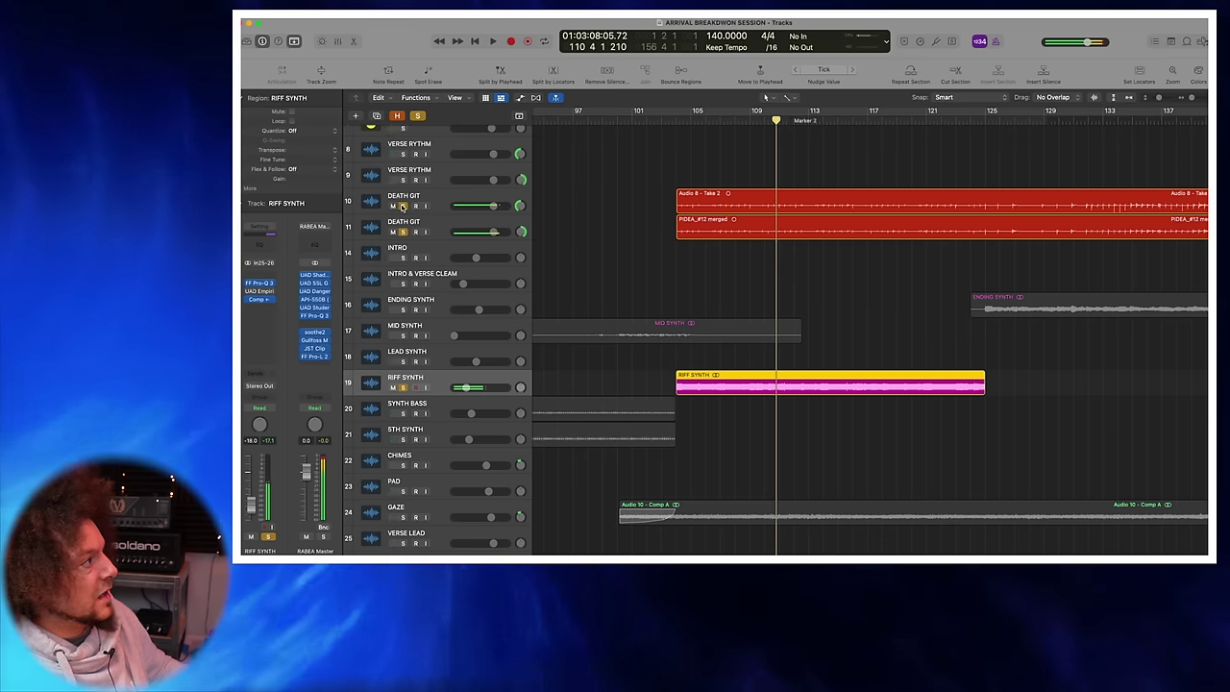
pyautogui.click(403, 232)
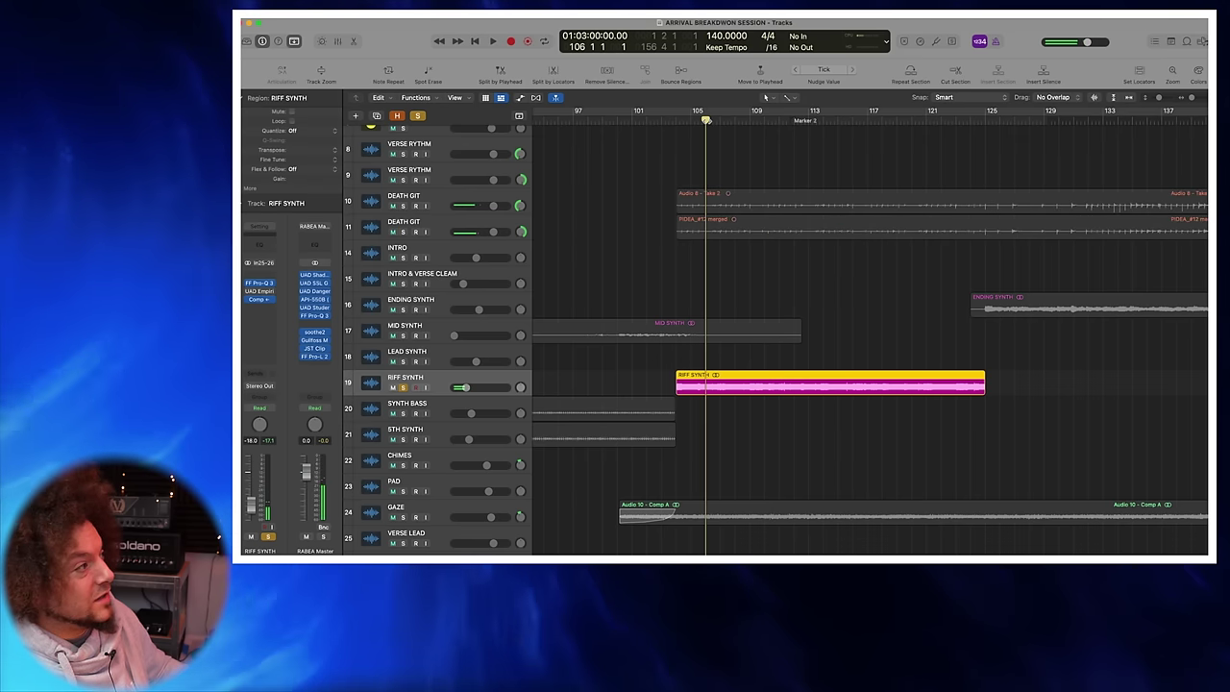
pyautogui.press('Return')
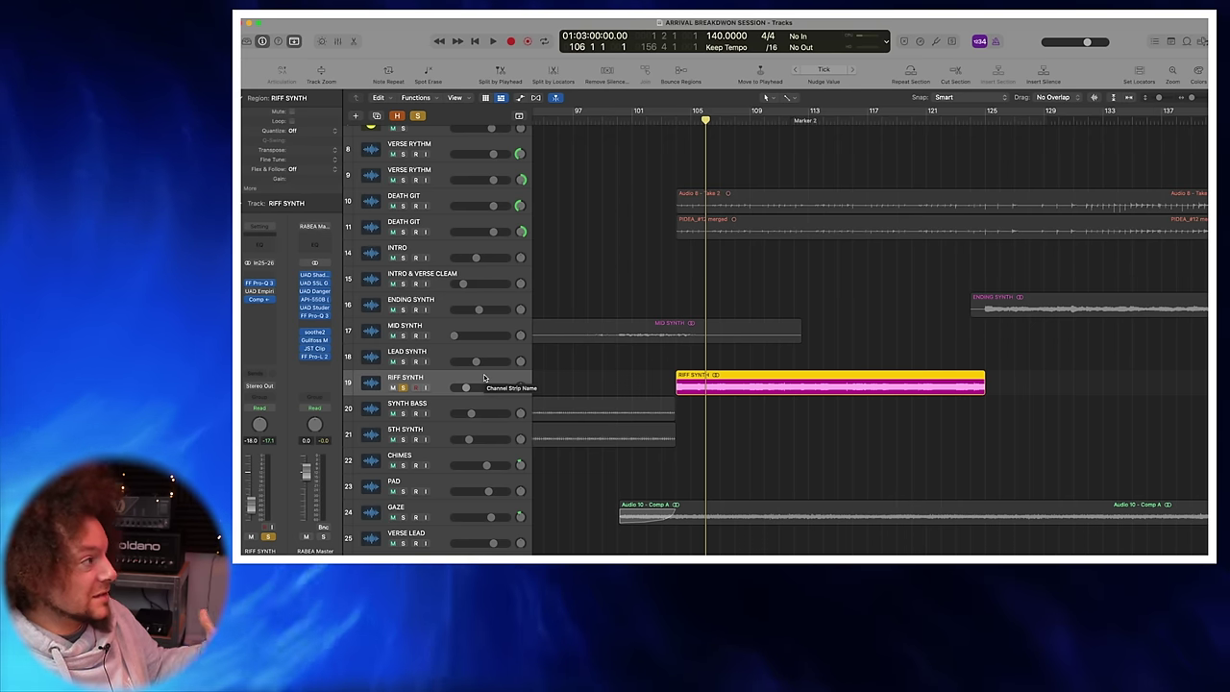
# Step: Solo HEAVY BASS in place of RIFF SYNTH, play it from bar 106, and play it again with RIFF SYNTH soloed too
pyautogui.scroll(-5, 556, 370)
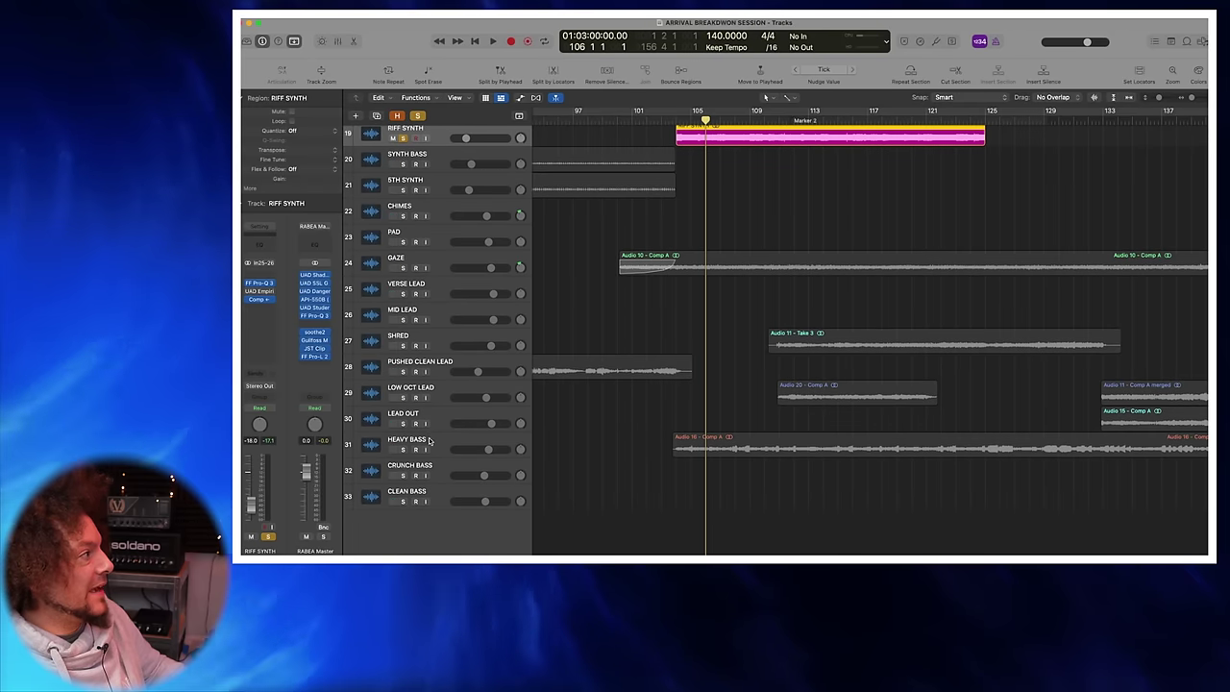
pyautogui.press('s')
pyautogui.press('space')
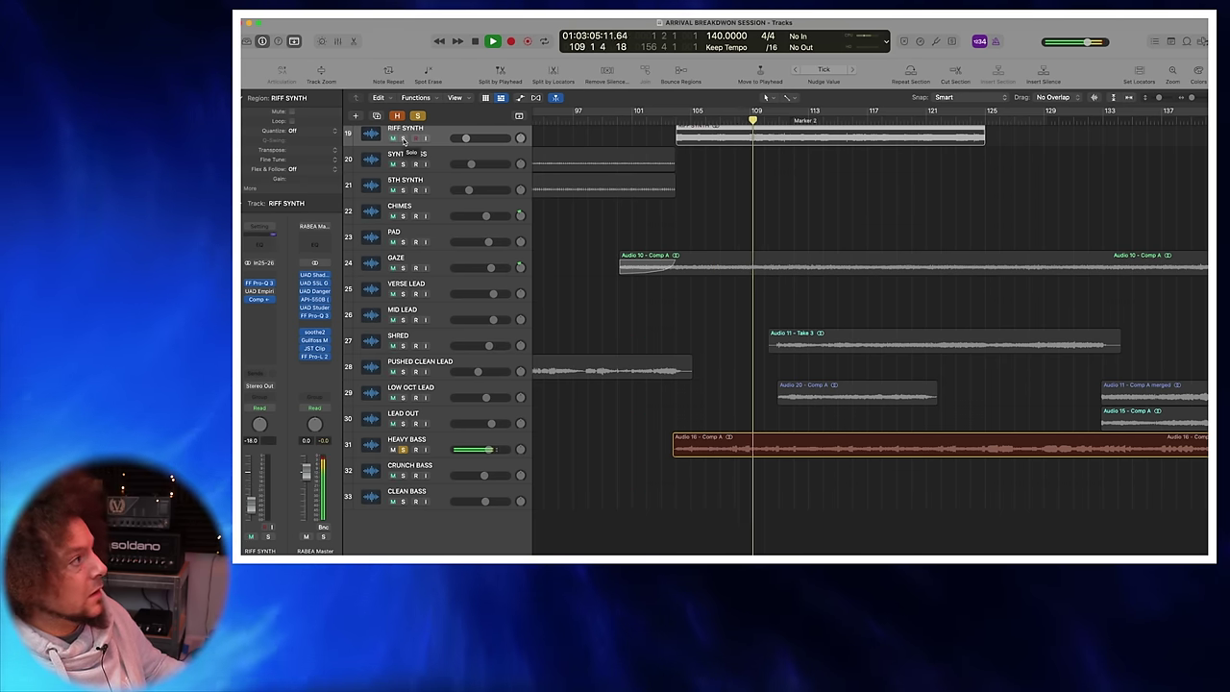
pyautogui.press('space')
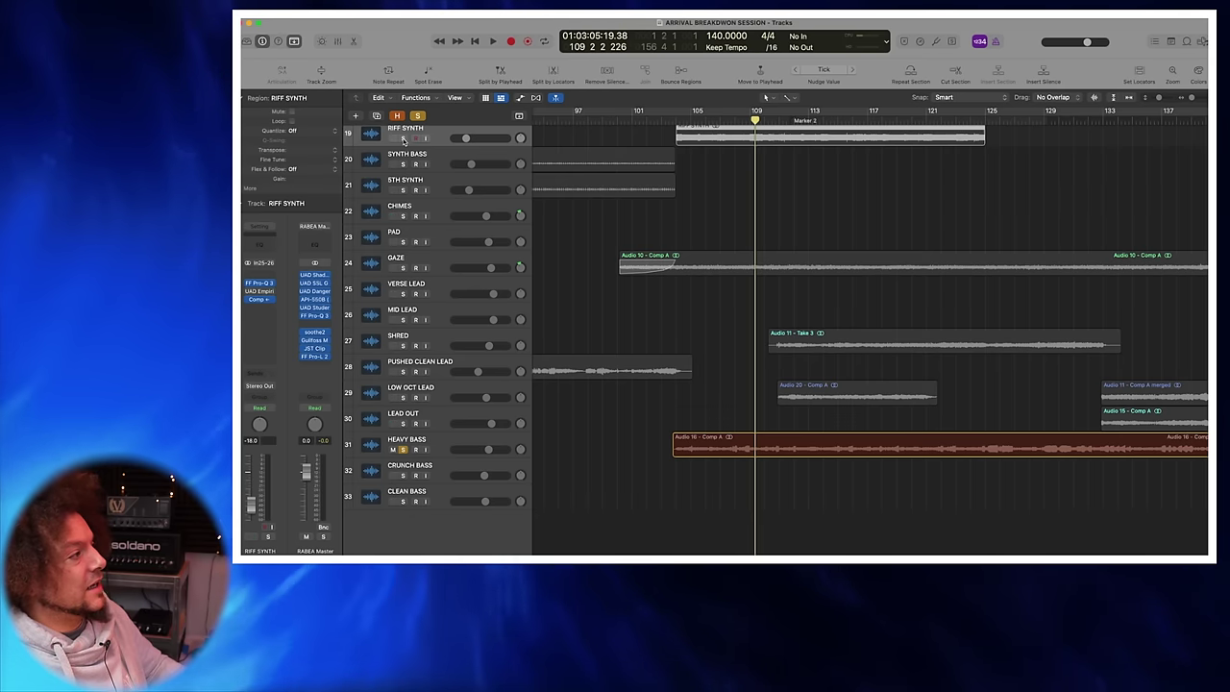
pyautogui.click(404, 138)
pyautogui.press('space')
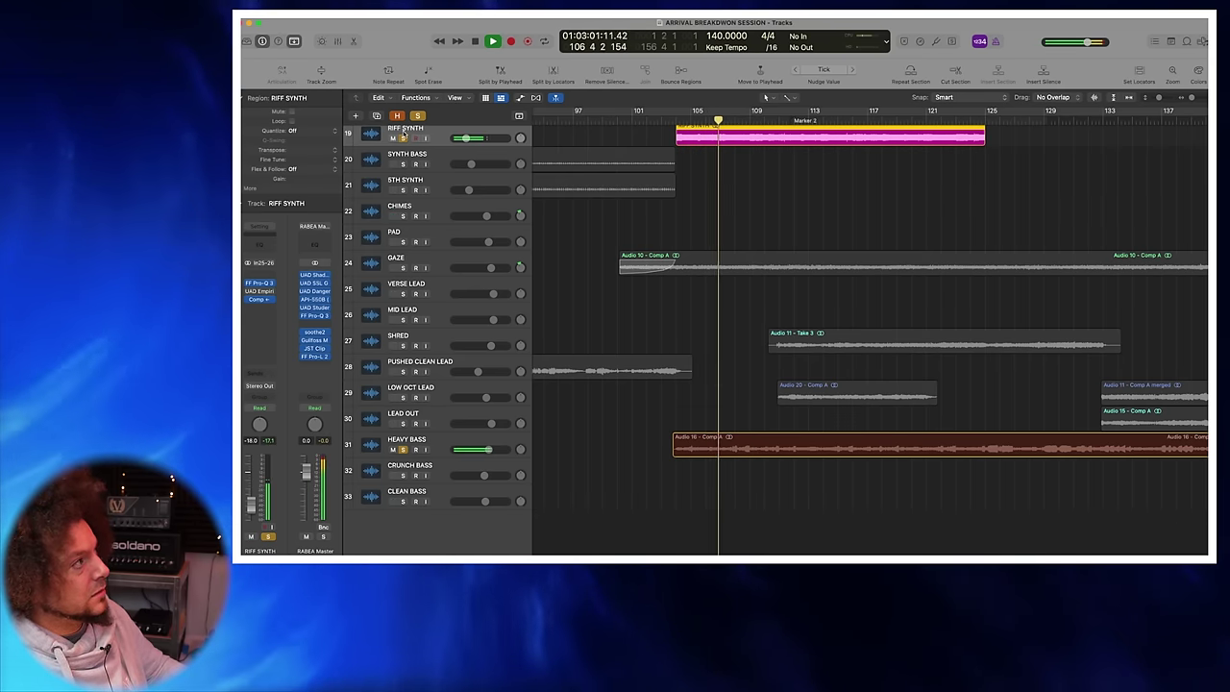
# Step: Clear all solos during playback, play the full mix up to about bar 111 and stop
pyautogui.click(418, 115)
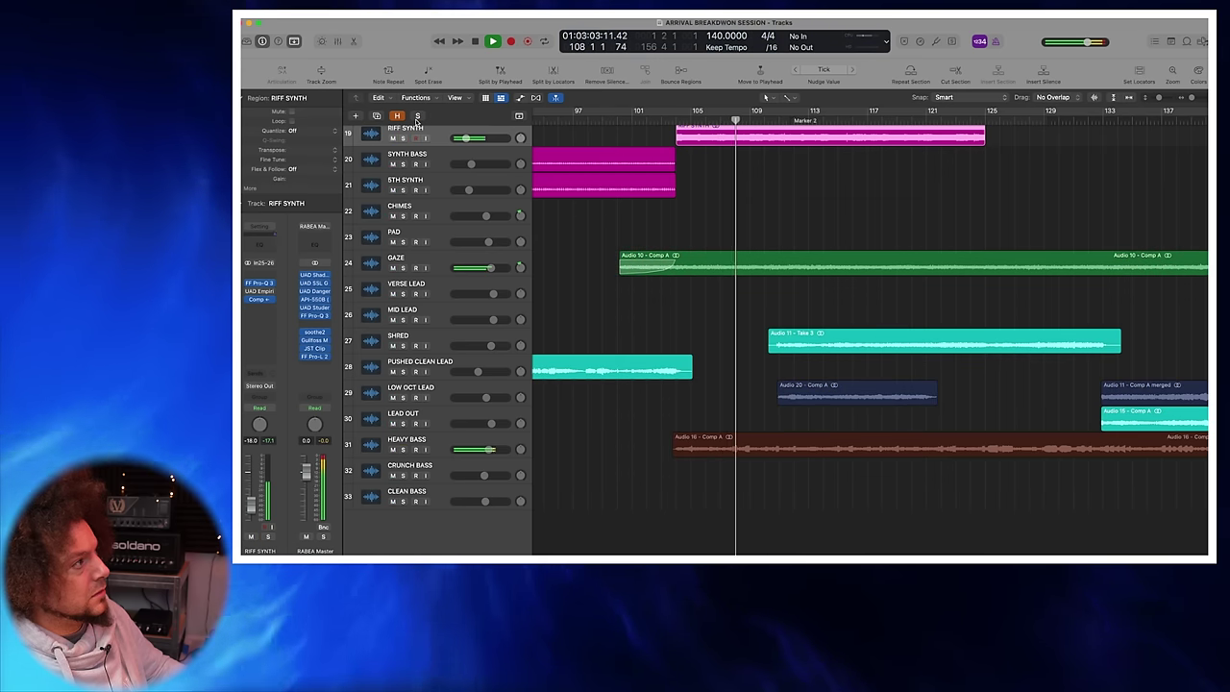
pyautogui.scroll(5, 485, 202)
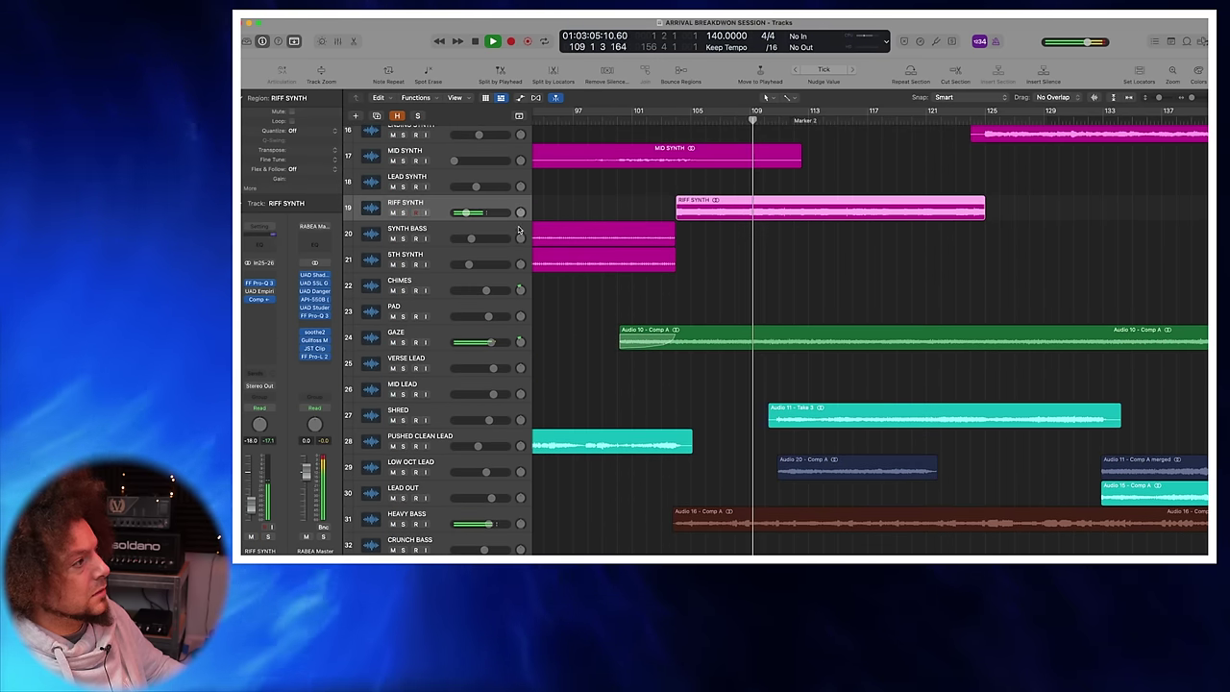
pyautogui.scroll(7, 529, 240)
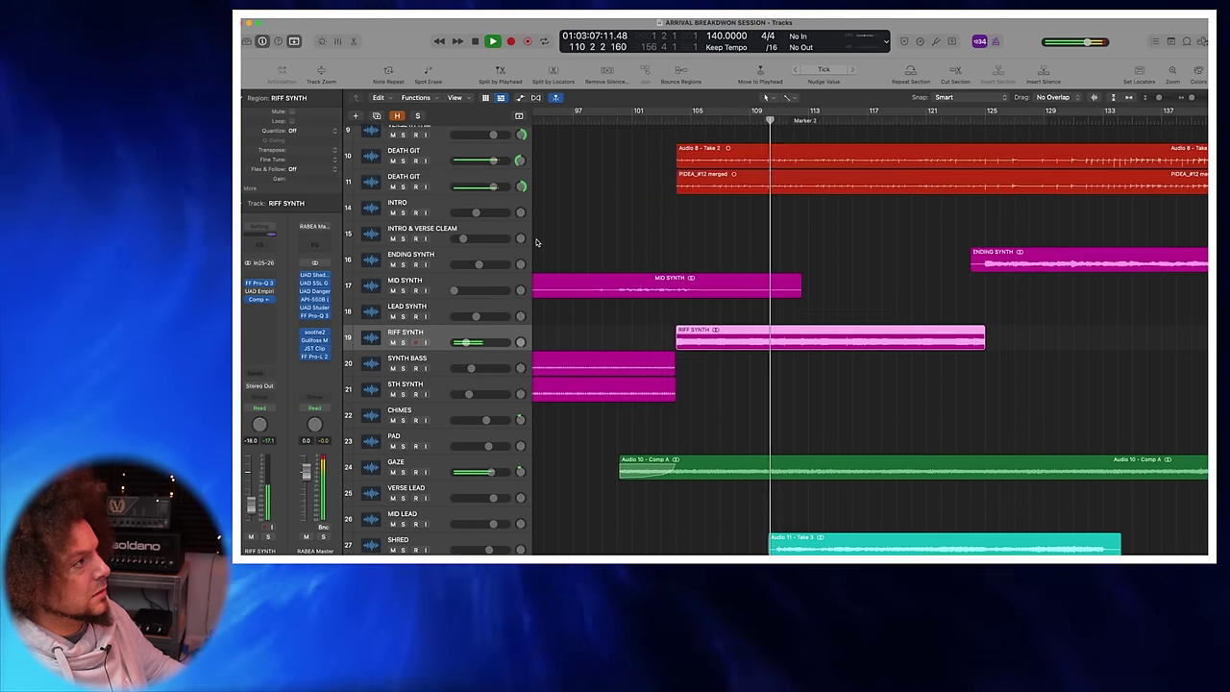
pyautogui.press('space')
# Step: Show the volume automation on the tracks and examine the drum tracks' automation across the whole song
pyautogui.scroll(5, 582, 252)
pyautogui.press('a')
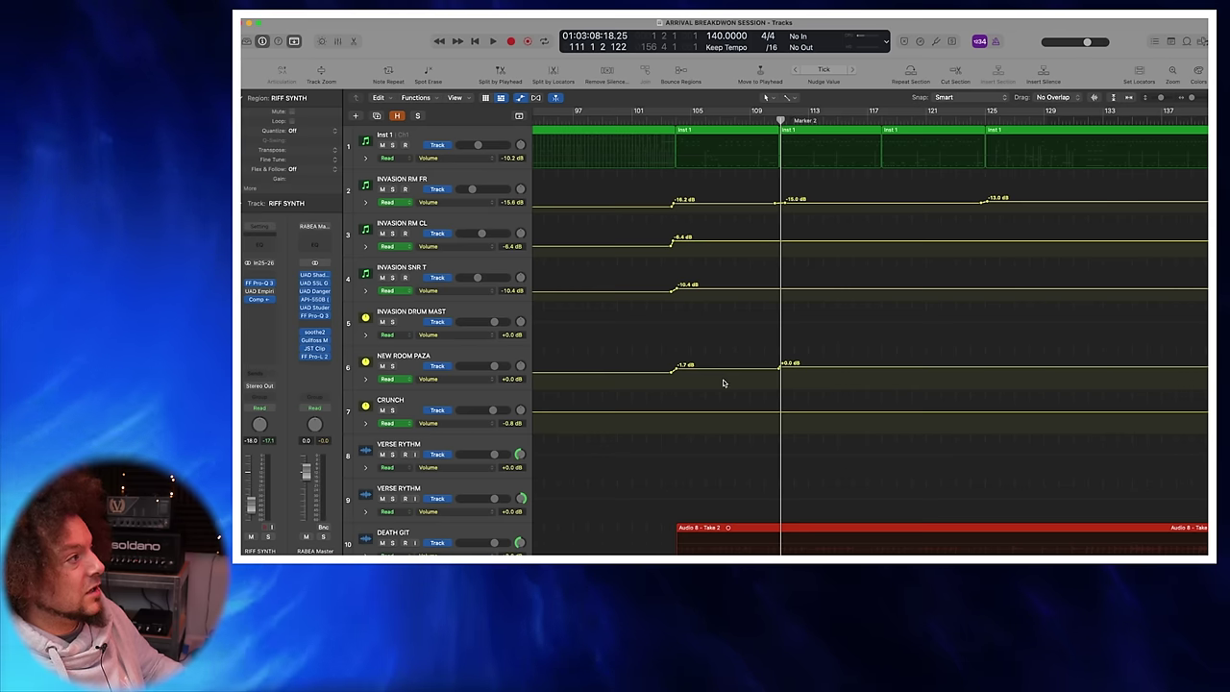
pyautogui.scroll(-8, 706, 375)
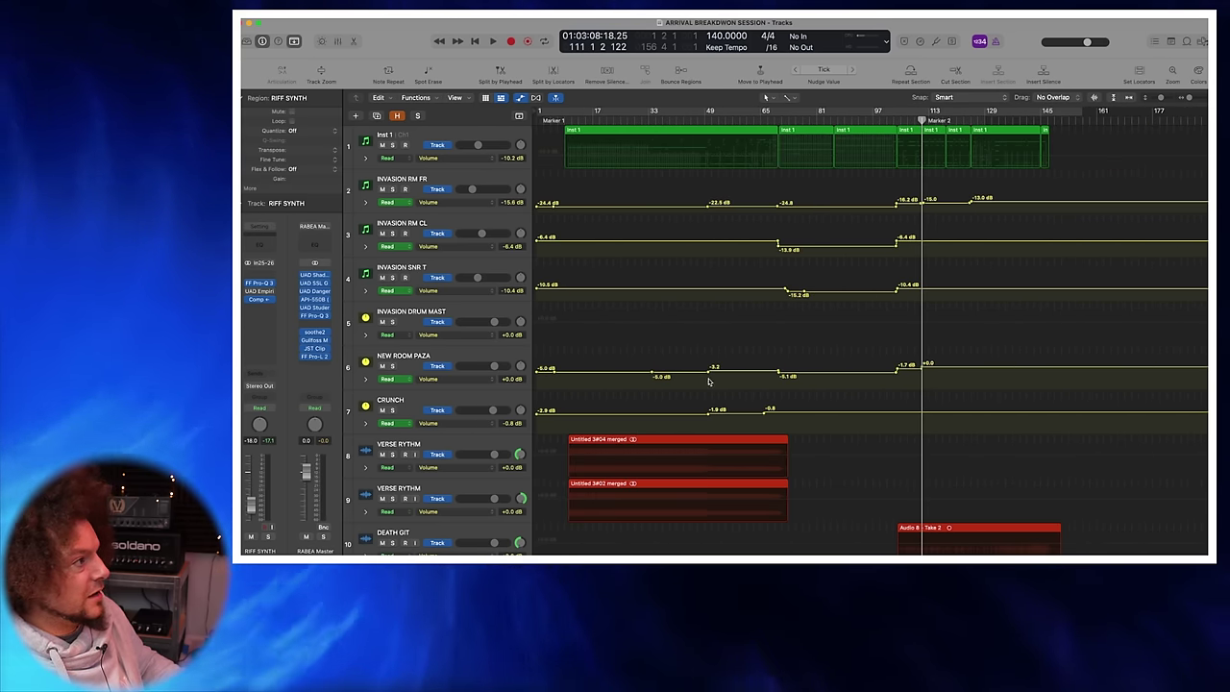
# Step: Solo the GAZE track and play it from about bar 101
pyautogui.scroll(8, 916, 373)
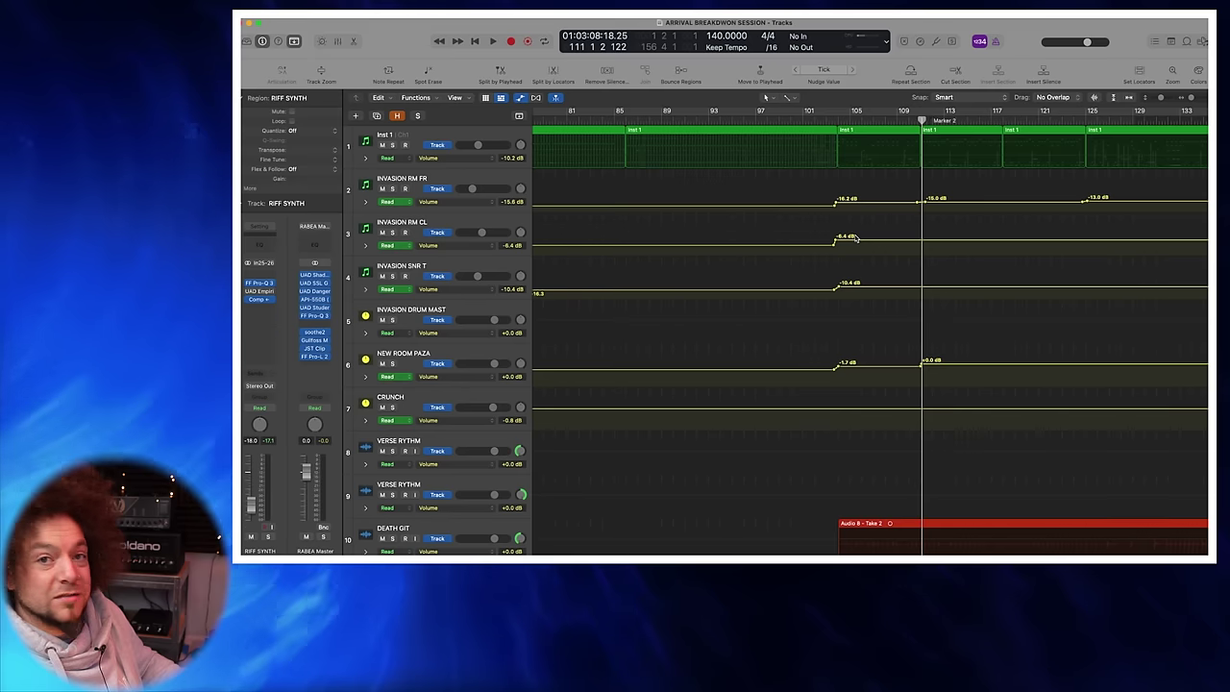
pyautogui.scroll(-2, 855, 237)
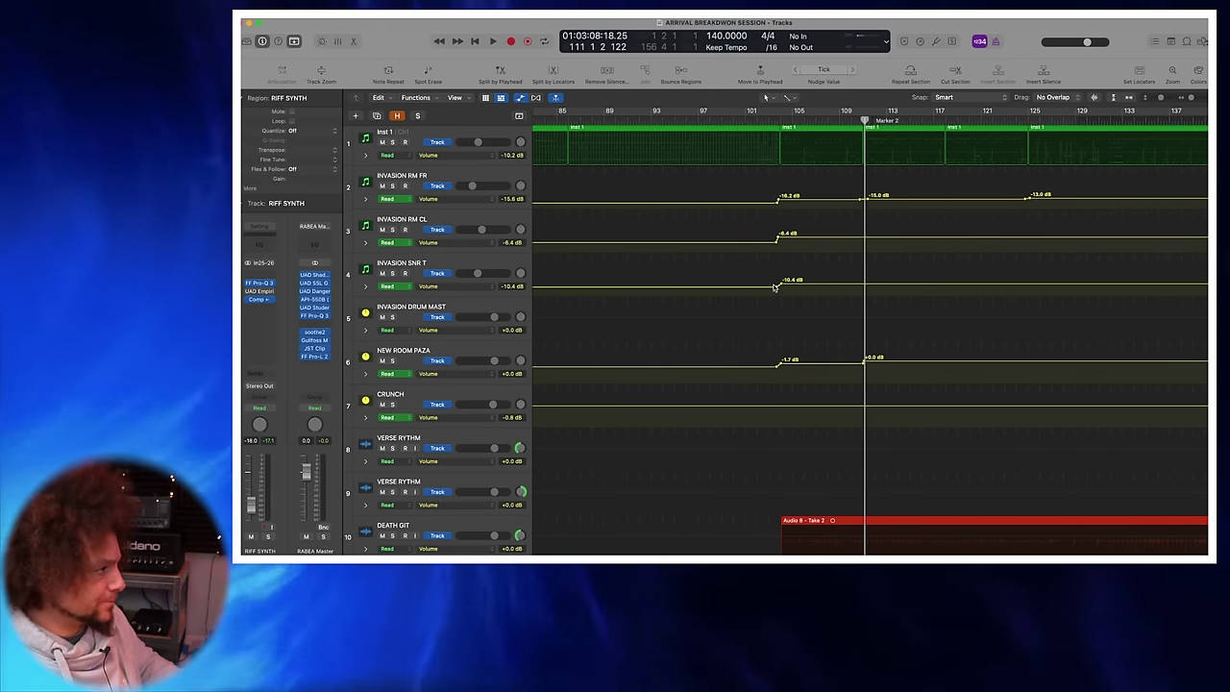
pyautogui.scroll(-10, 826, 287)
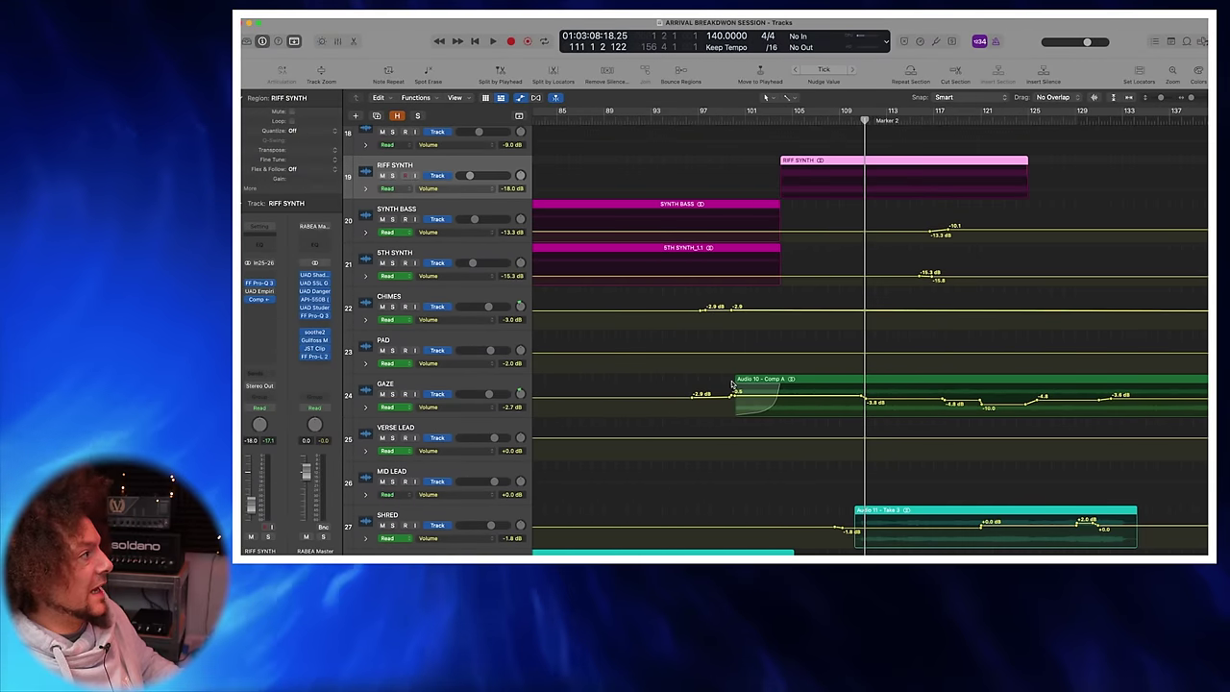
pyautogui.press('super+Left')
pyautogui.click(448, 393)
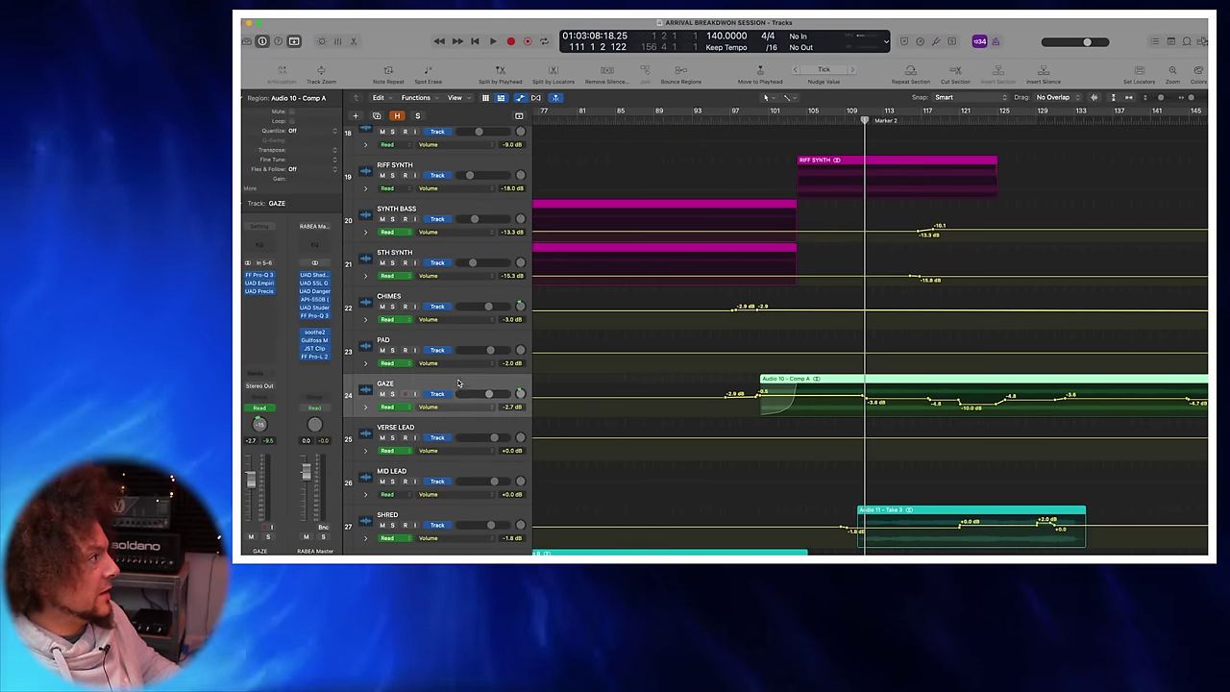
pyautogui.click(392, 394)
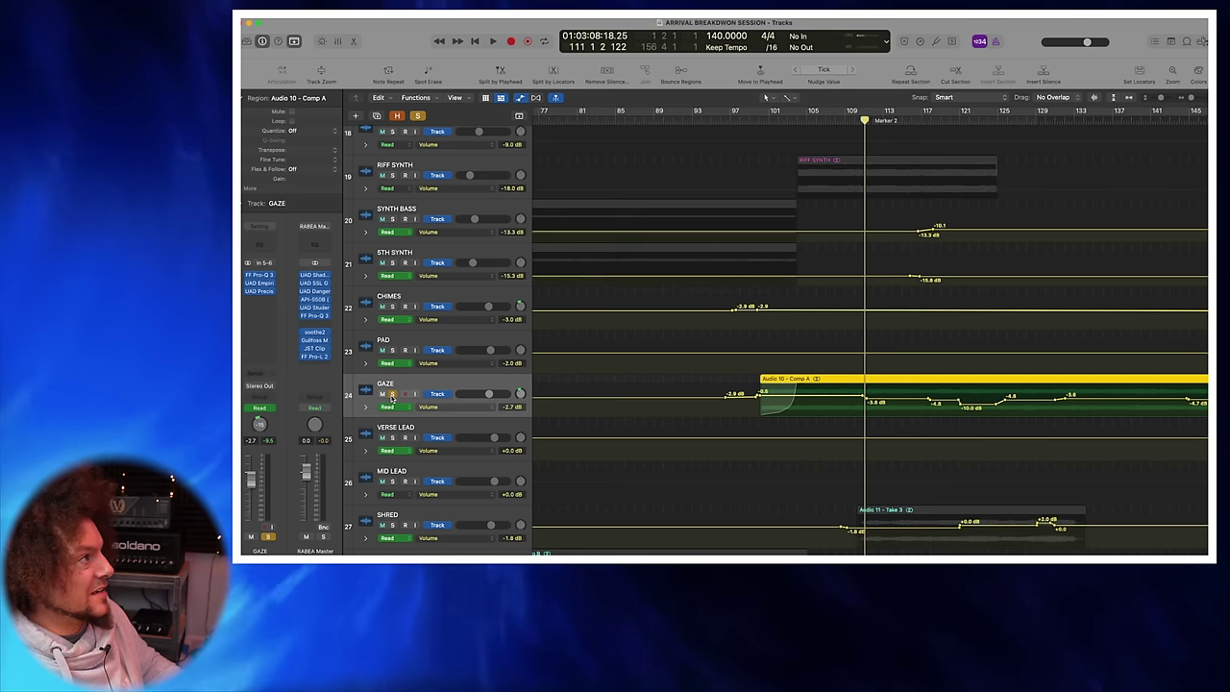
pyautogui.click(772, 113)
pyautogui.press('space')
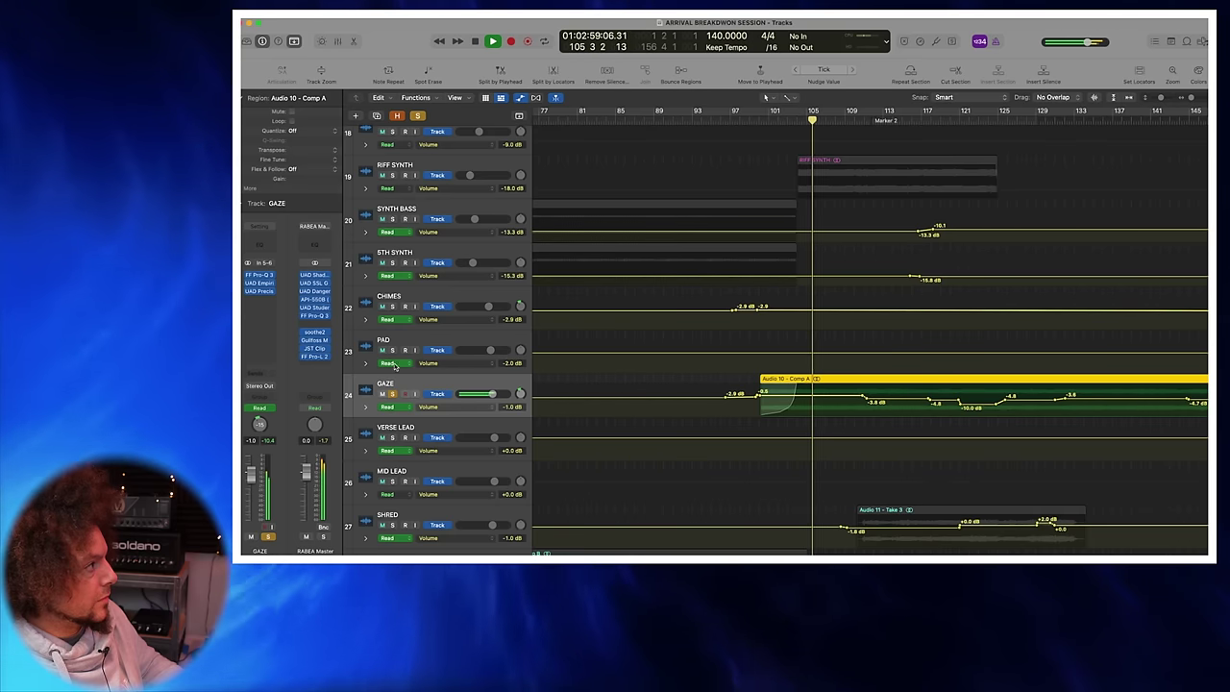
# Step: Unsolo GAZE during playback, mute it to hear the mix without it, then stop and unmute it
pyautogui.click(390, 394)
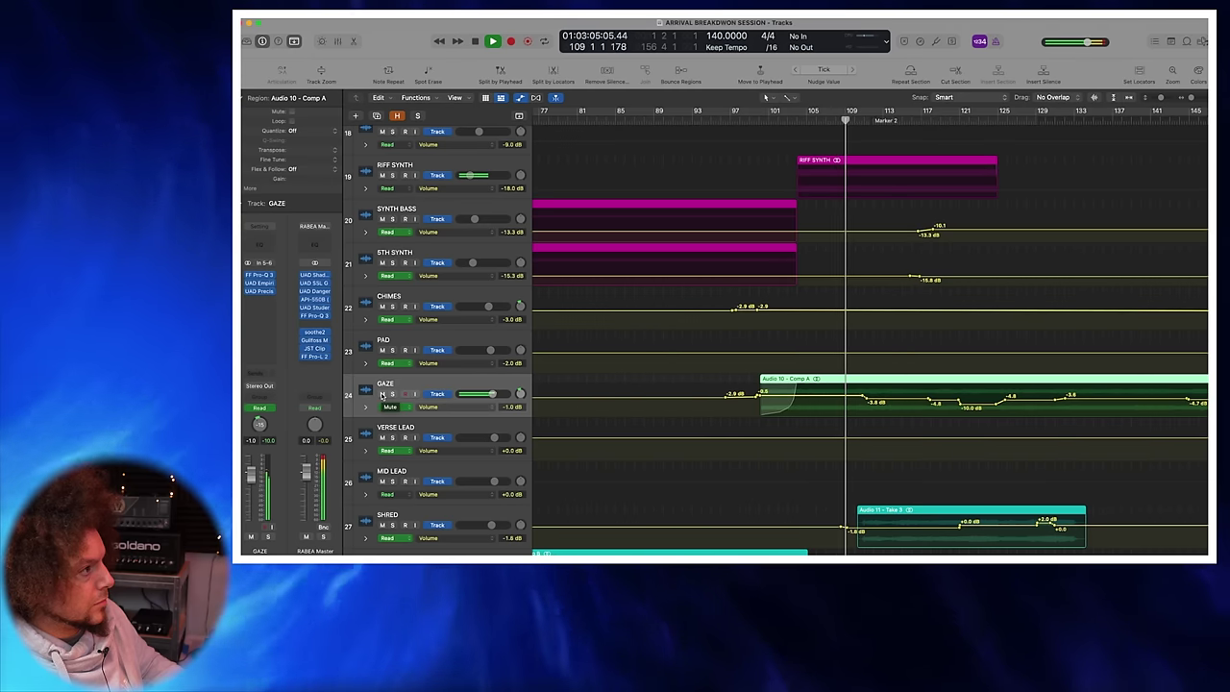
pyautogui.click(381, 394)
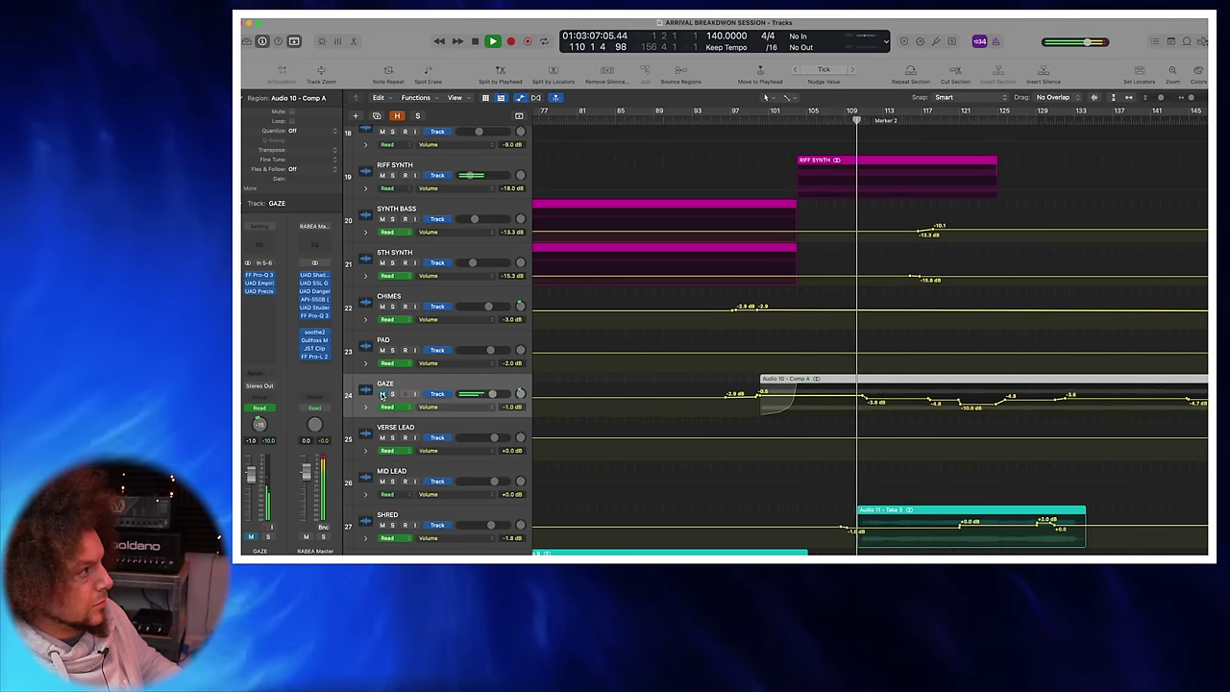
pyautogui.press('space')
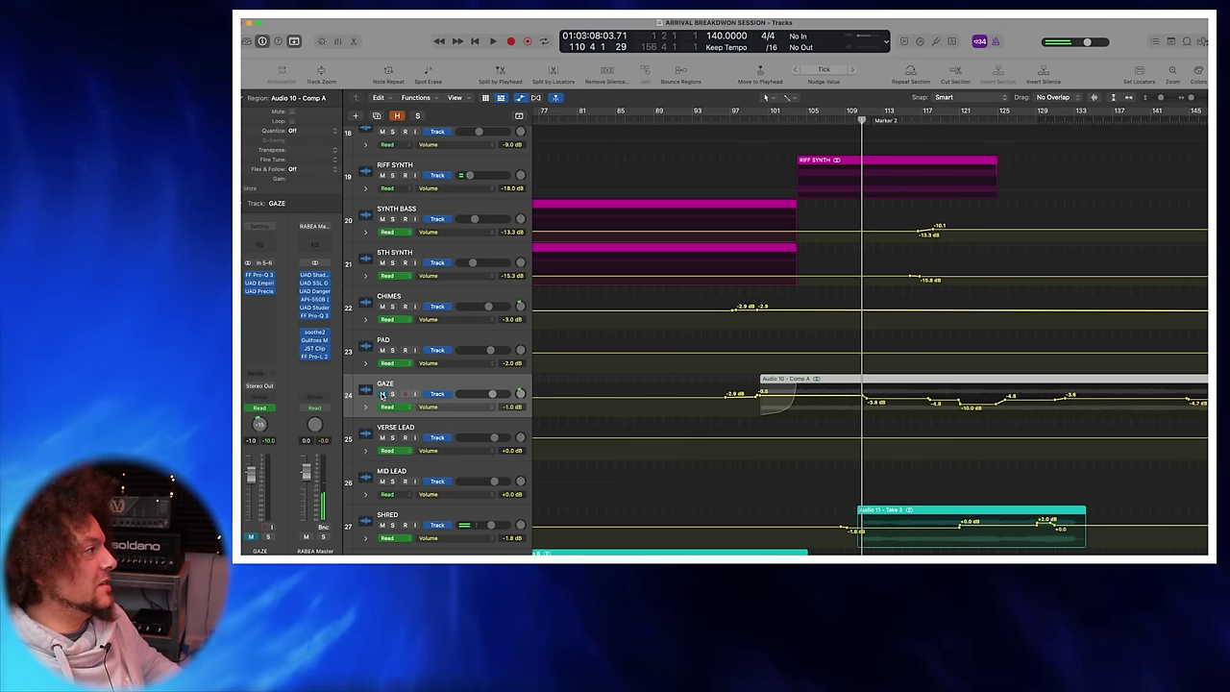
pyautogui.click(427, 378)
pyautogui.hscroll(1, 427, 377)
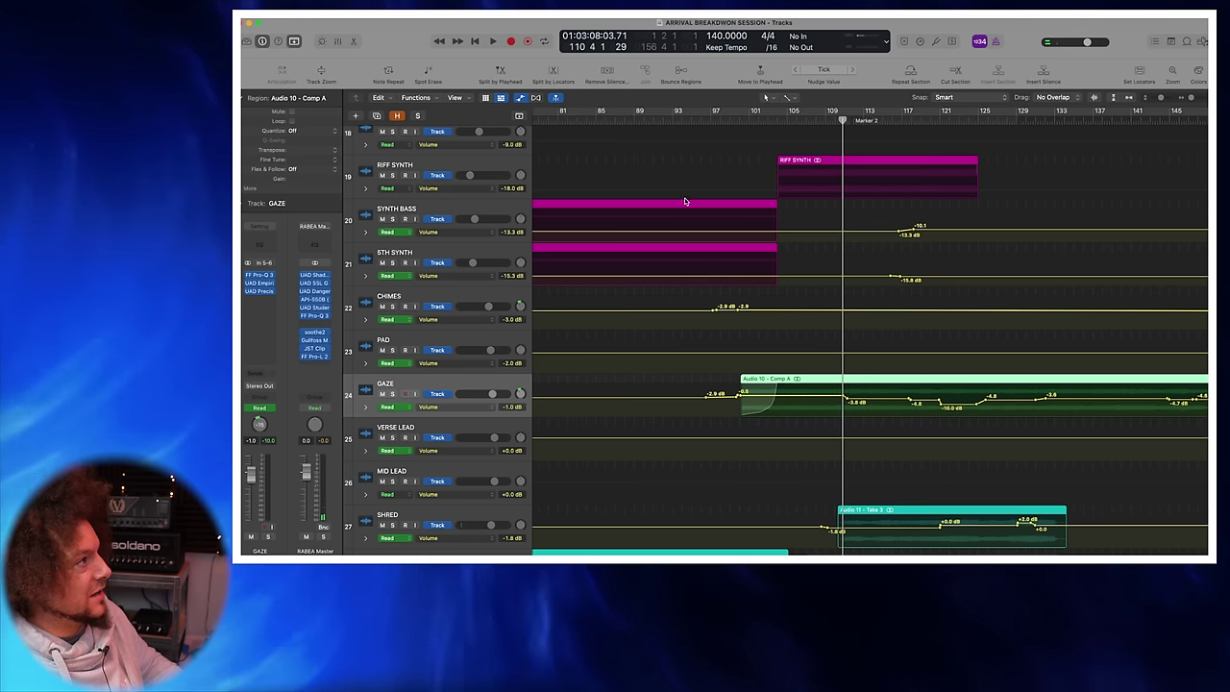
# Step: Play the mix from bar 103 with GAZE muted, unmute it during playback and stop around bar 109
pyautogui.hotkey('alt', ',')
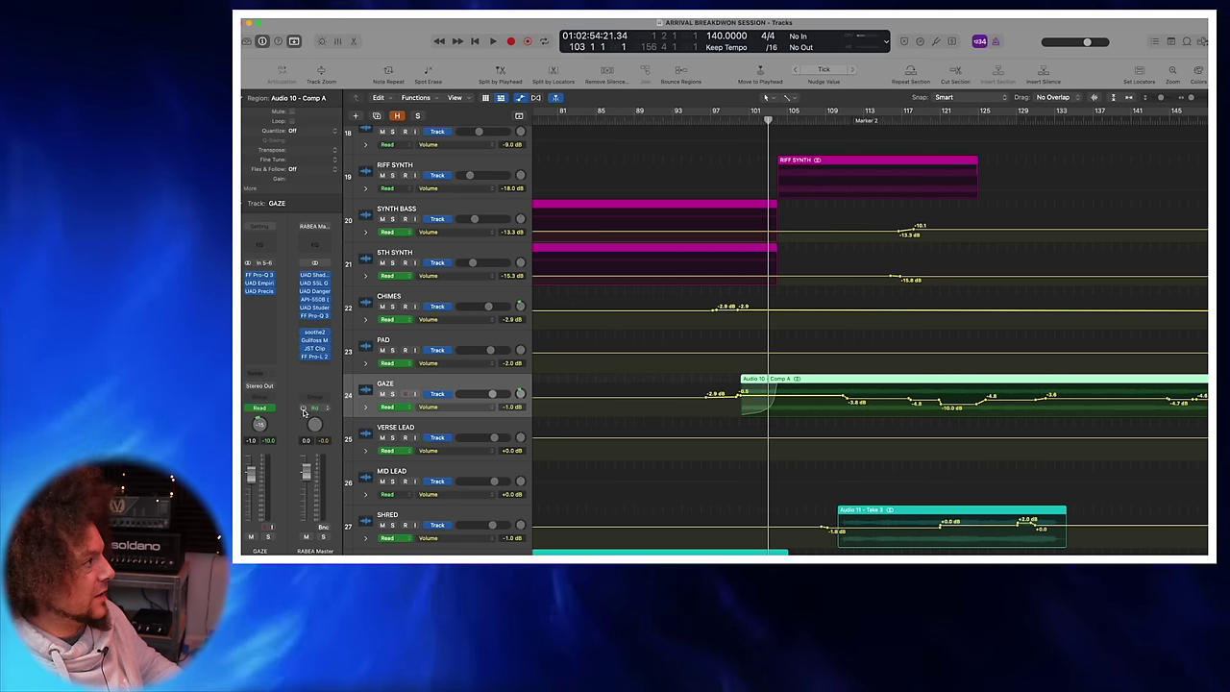
pyautogui.click(383, 394)
pyautogui.press('space')
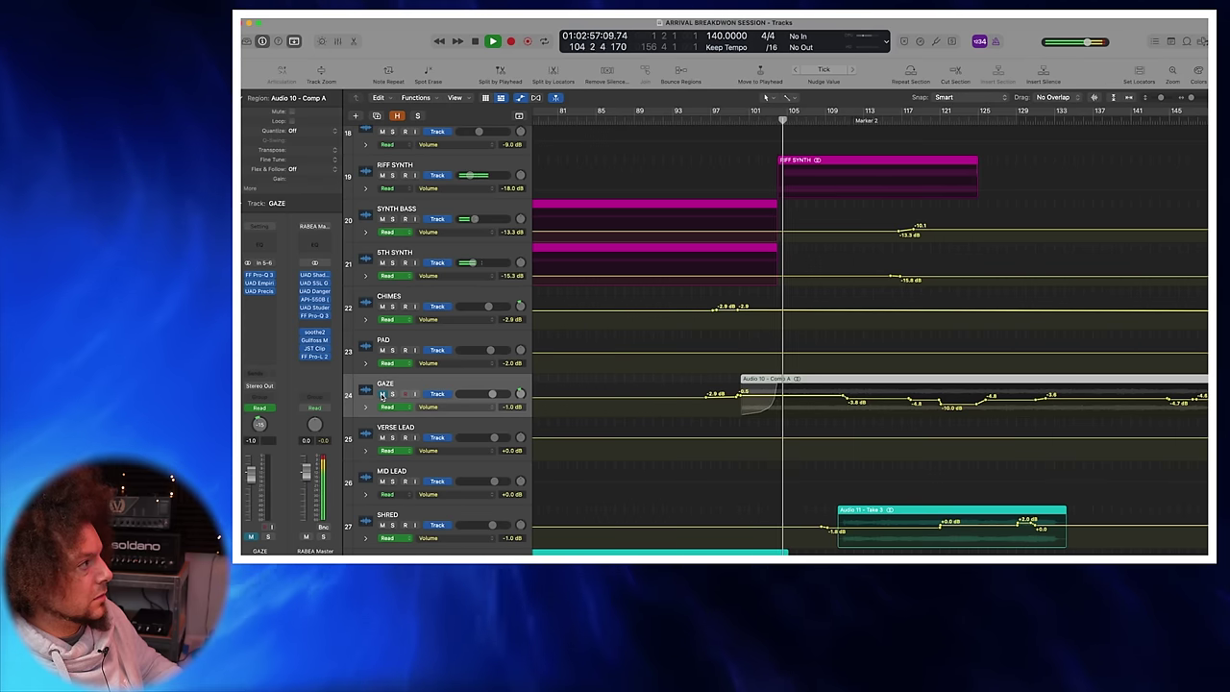
pyautogui.click(382, 395)
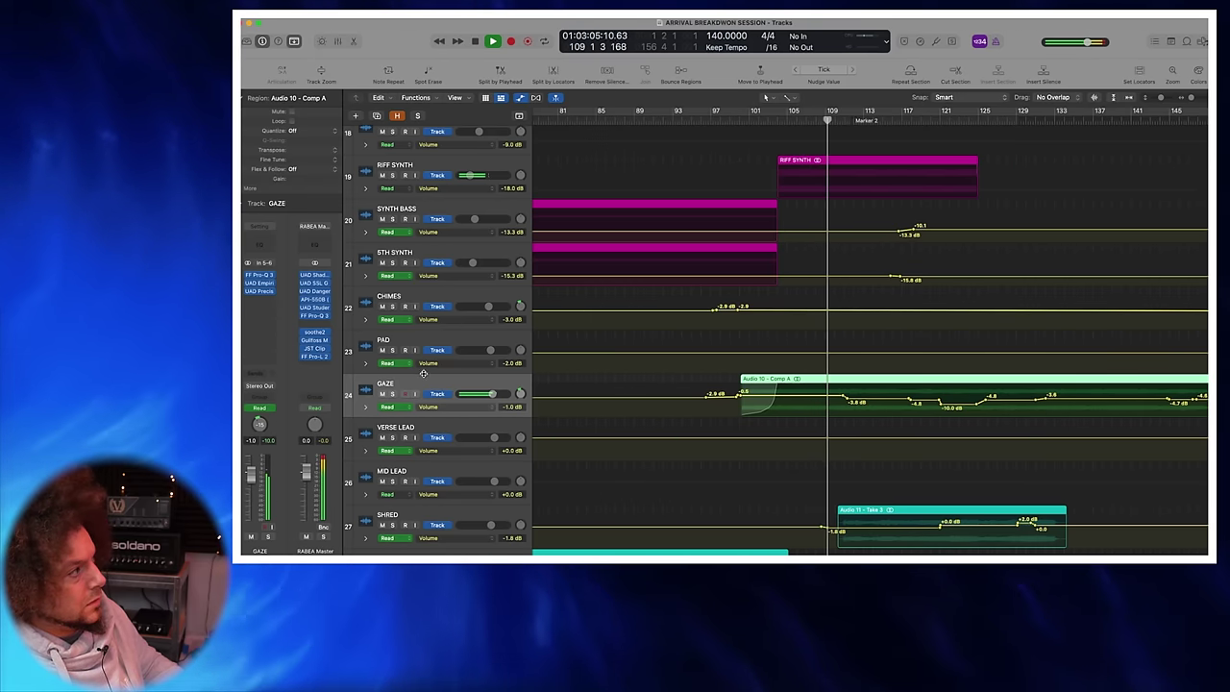
pyautogui.press('space')
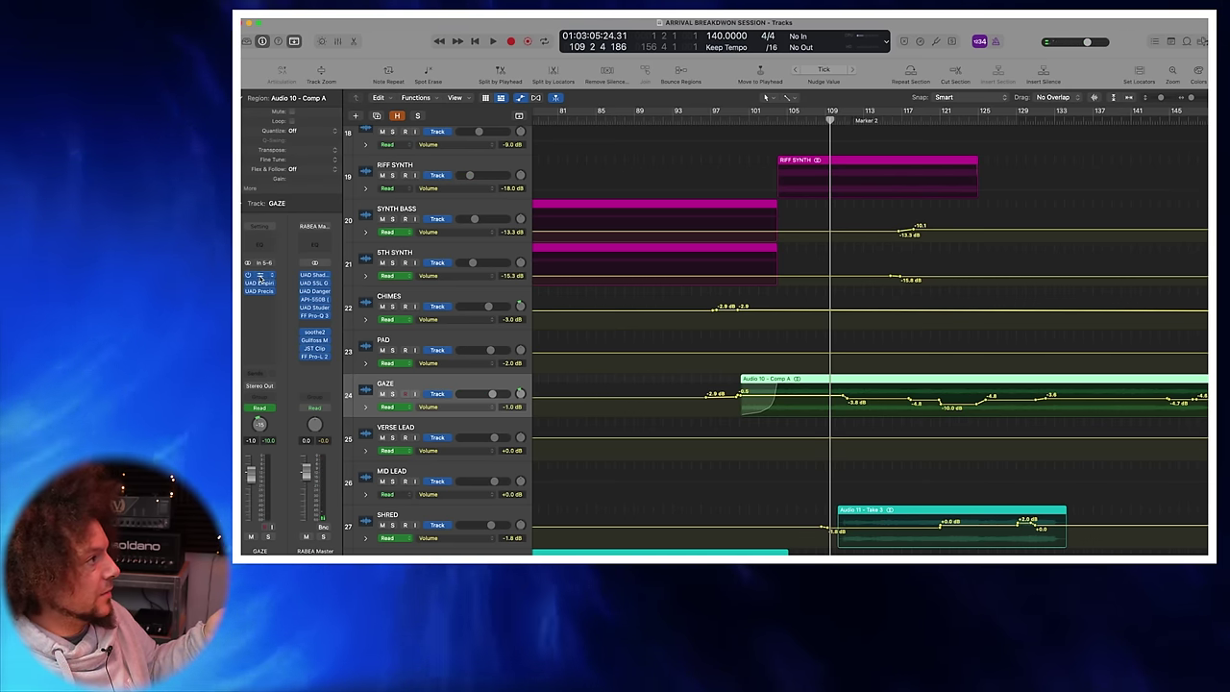
# Step: Show the GAZE track's FF Pro-Q 3, UAD Empirical Labs FATSO Jr and UAD Precision K-Stereo plug-ins, closing each one
pyautogui.click(261, 278)
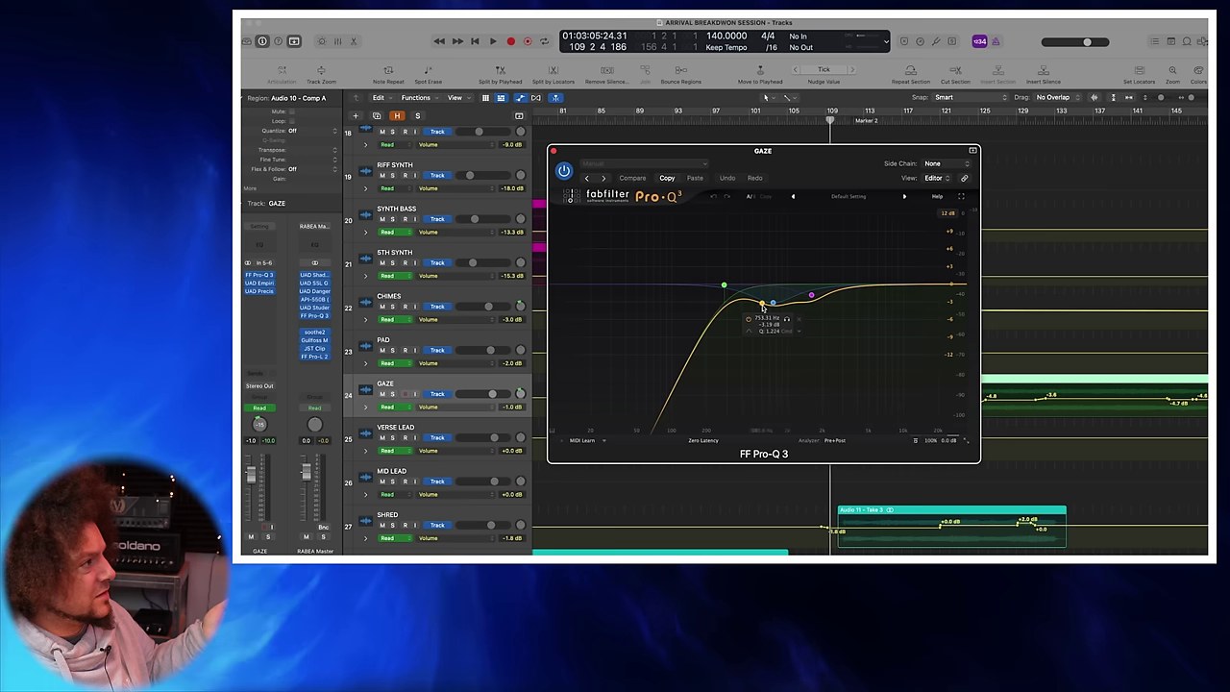
pyautogui.click(554, 151)
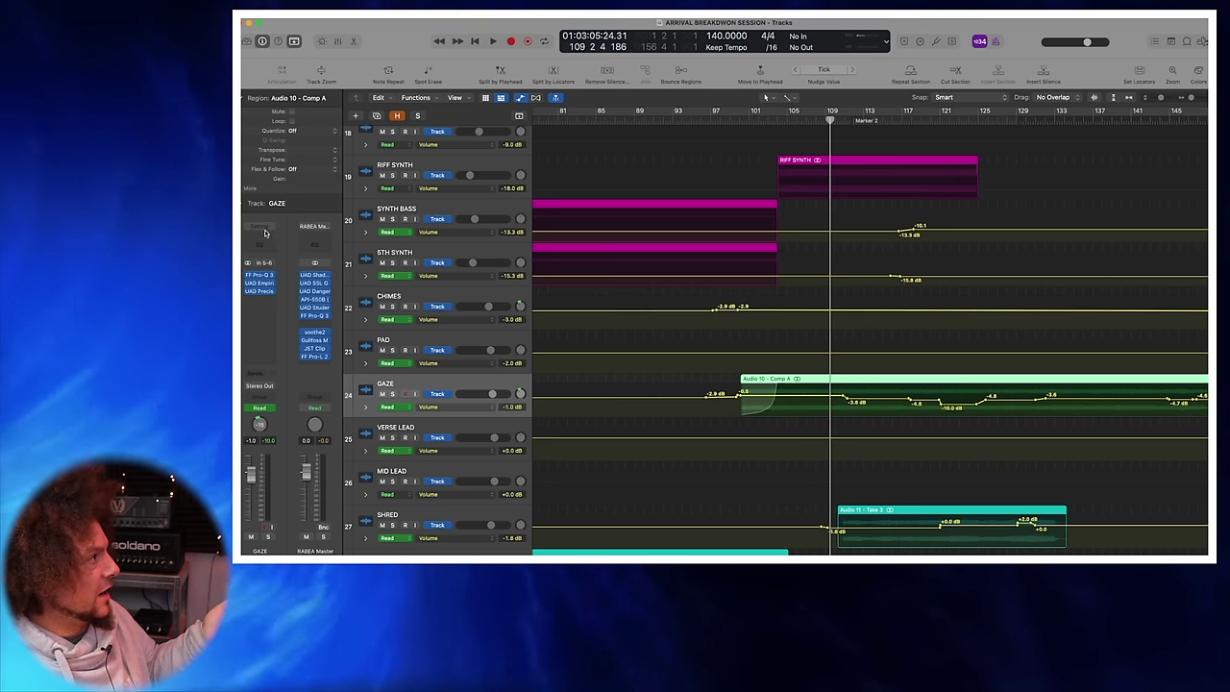
pyautogui.click(261, 284)
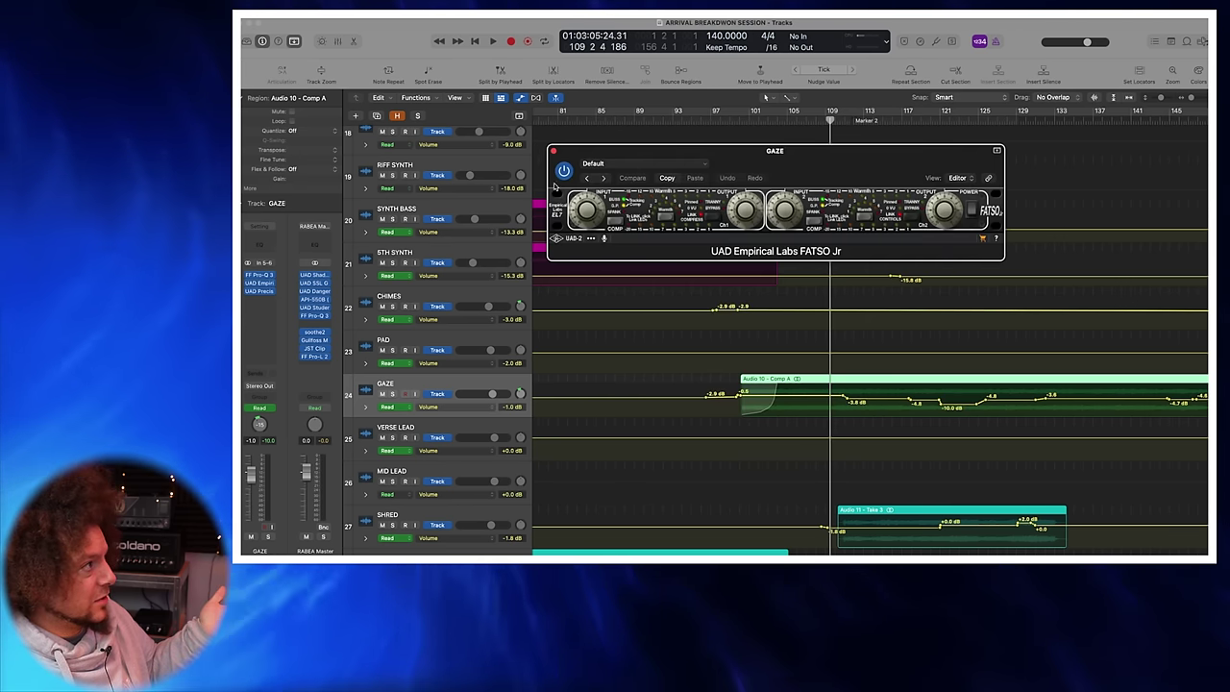
pyautogui.click(553, 151)
pyautogui.moveTo(260, 284)
pyautogui.mouseDown()
pyautogui.moveTo(328, 296)
pyautogui.moveTo(252, 292)
pyautogui.mouseUp()
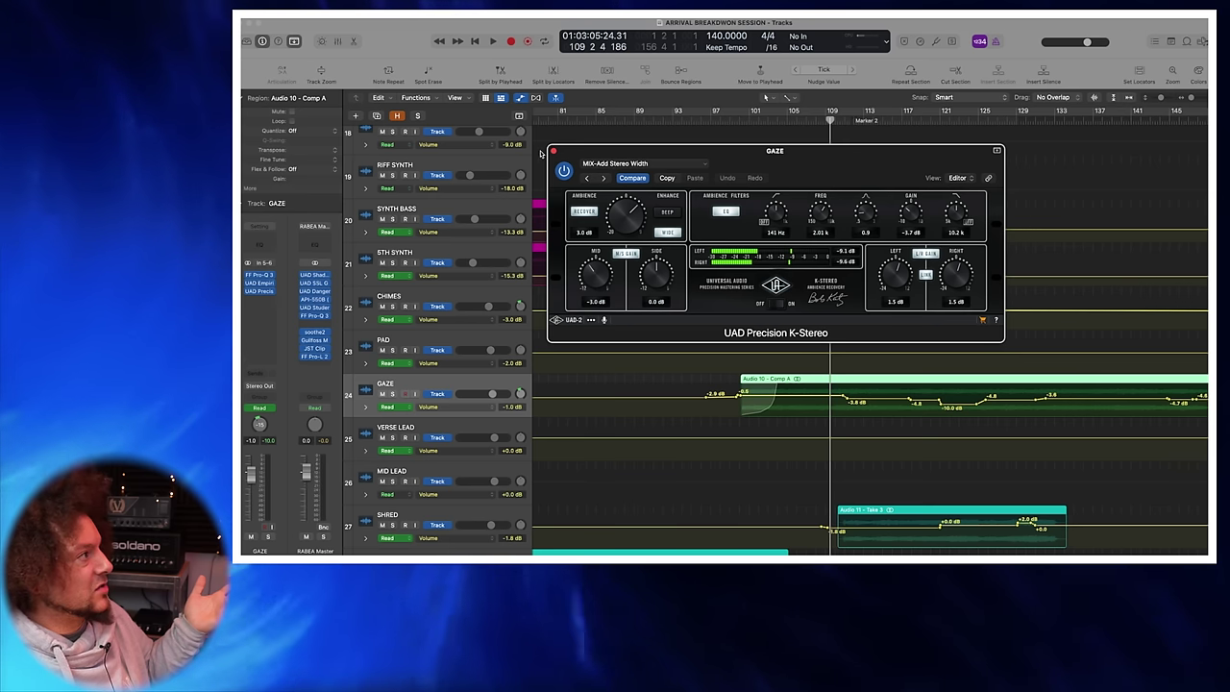
pyautogui.click(552, 151)
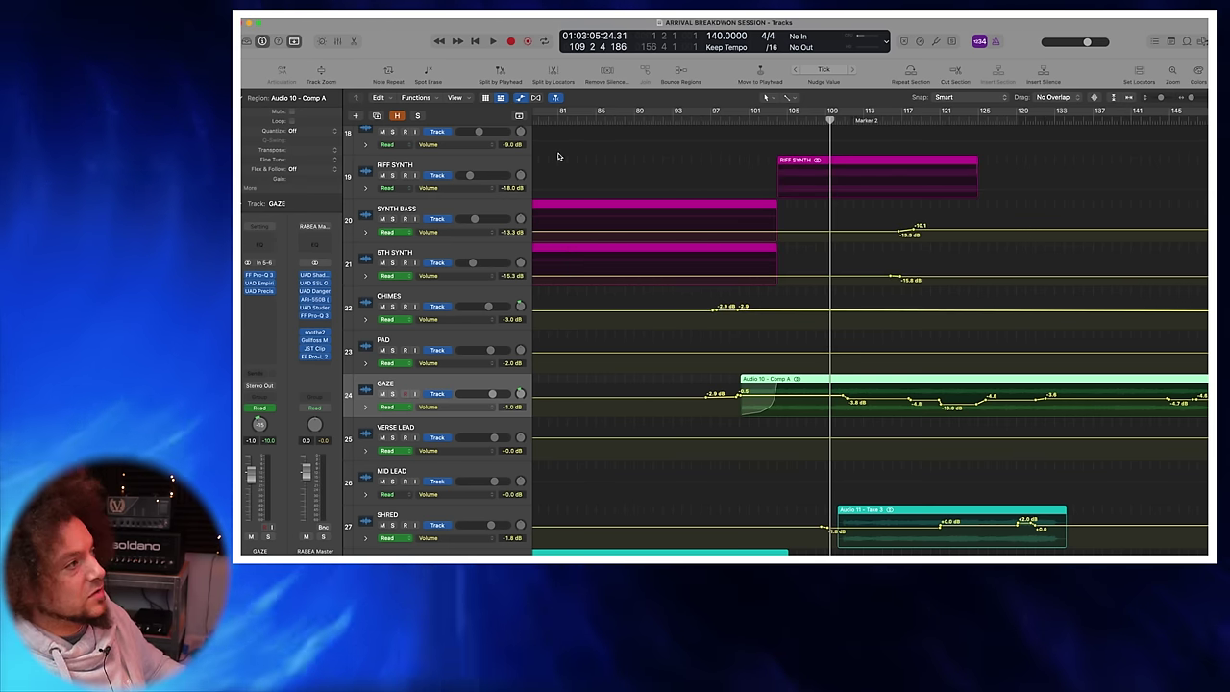
# Step: Solo the SHRED track, start playback from bar 109 and clear the solo while it plays
pyautogui.scroll(-3, 628, 318)
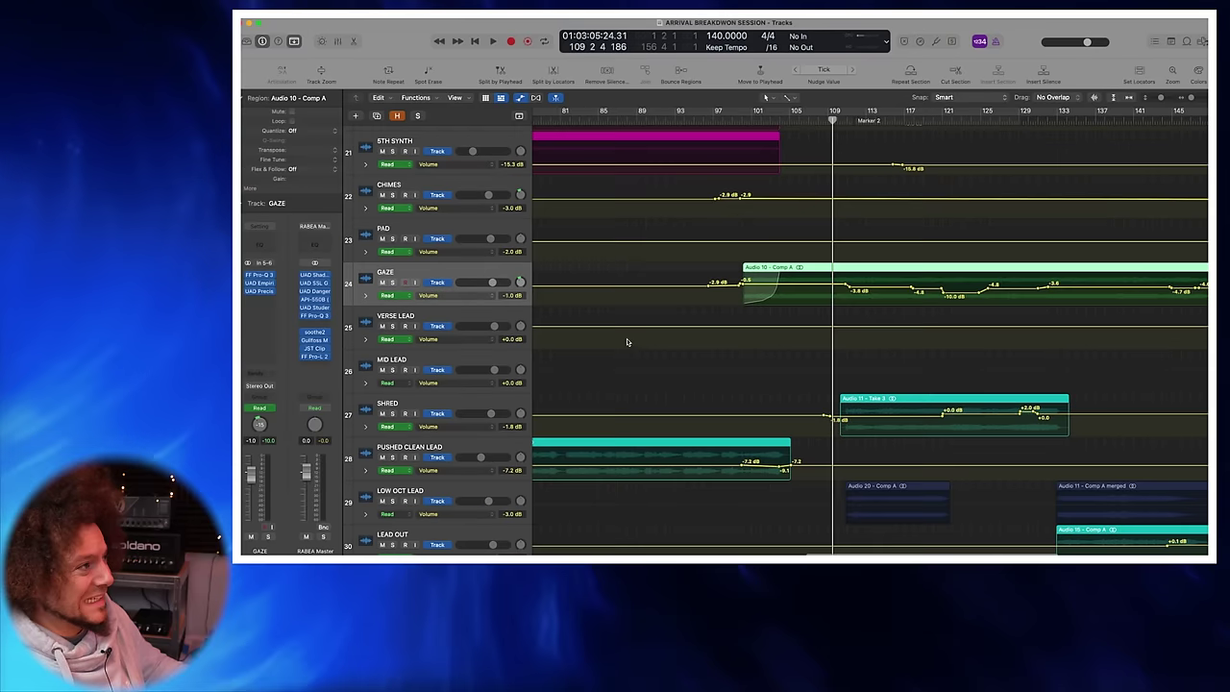
pyautogui.scroll(-3, 625, 334)
pyautogui.hscroll(3, 625, 333)
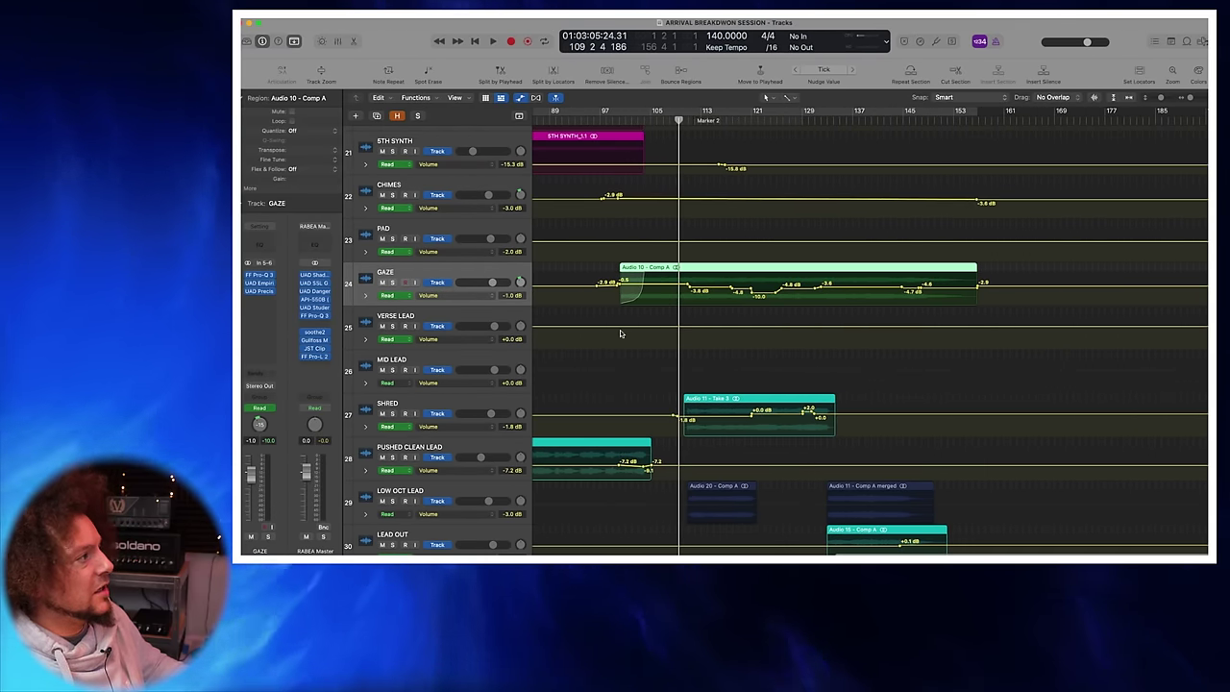
pyautogui.scroll(-3, 621, 404)
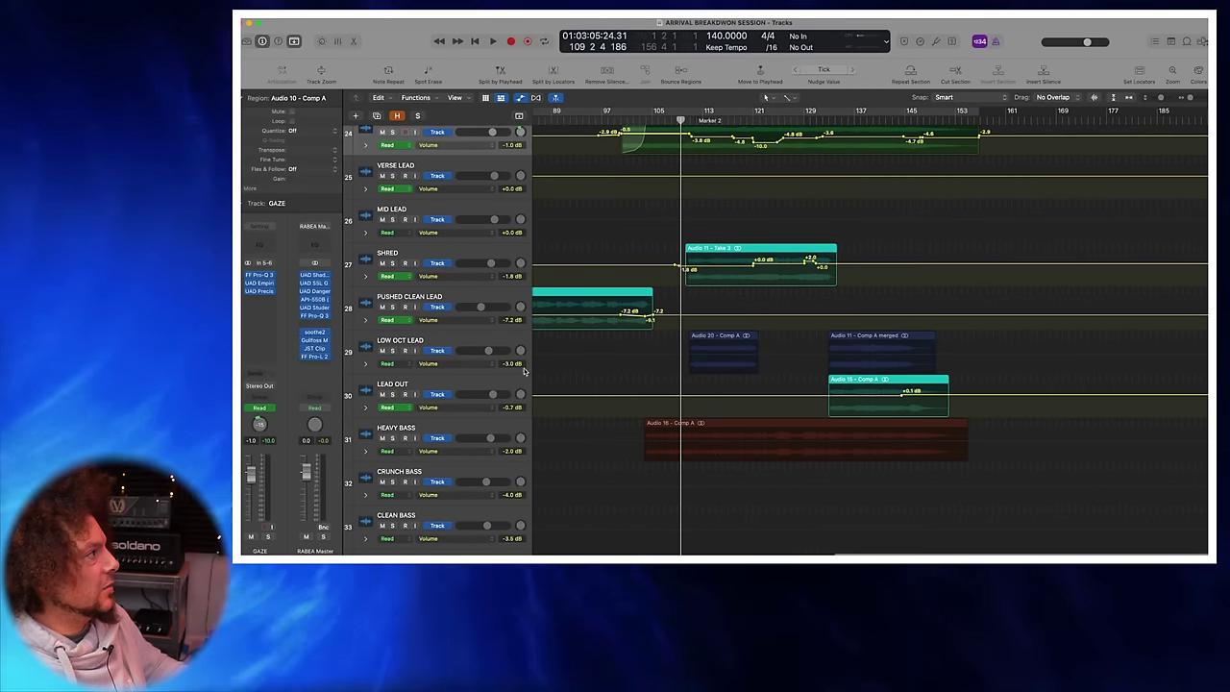
pyautogui.click(393, 264)
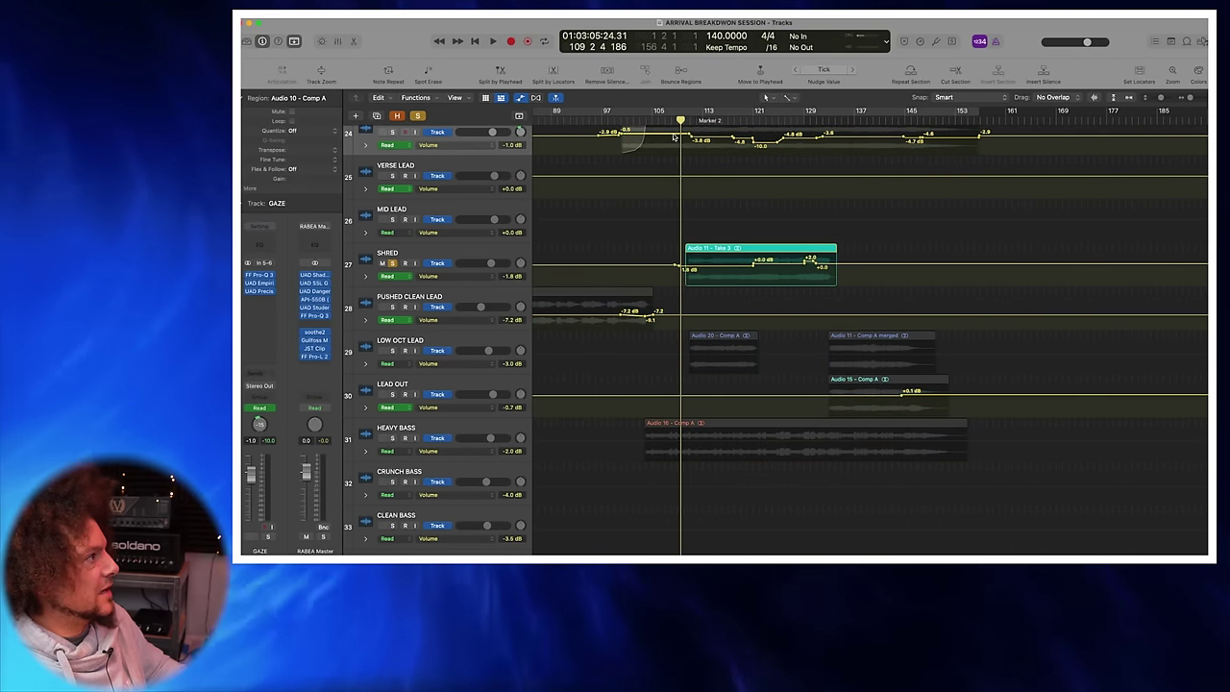
pyautogui.press('space')
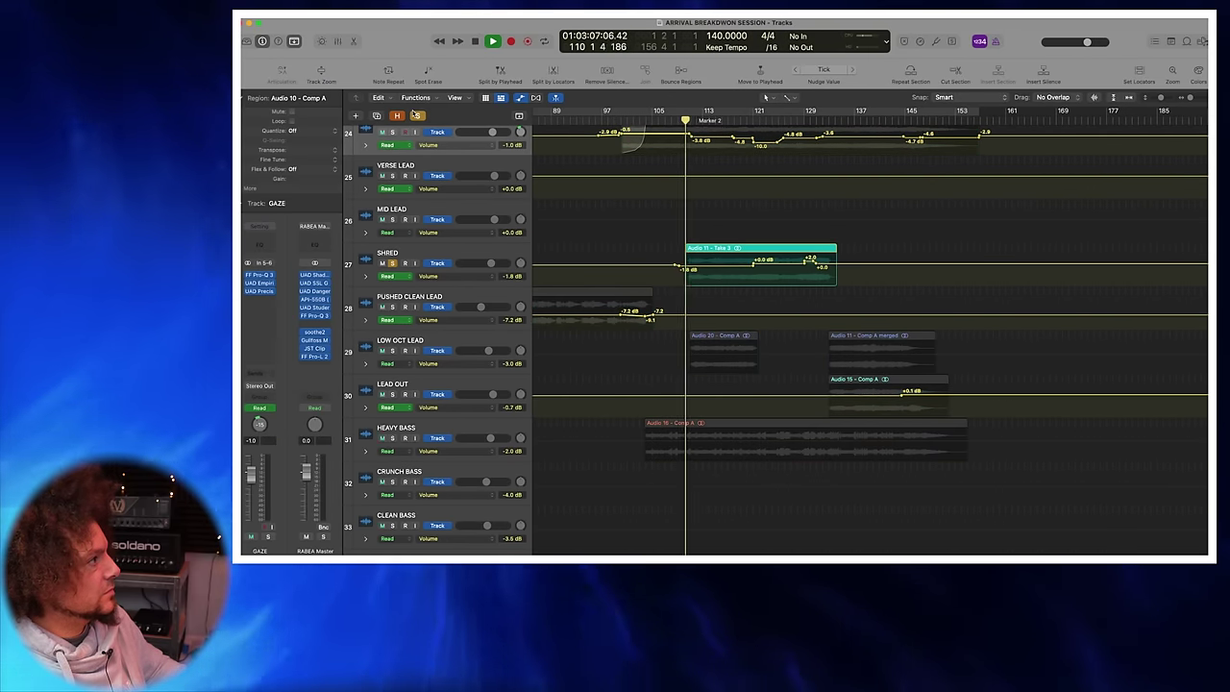
pyautogui.click(418, 115)
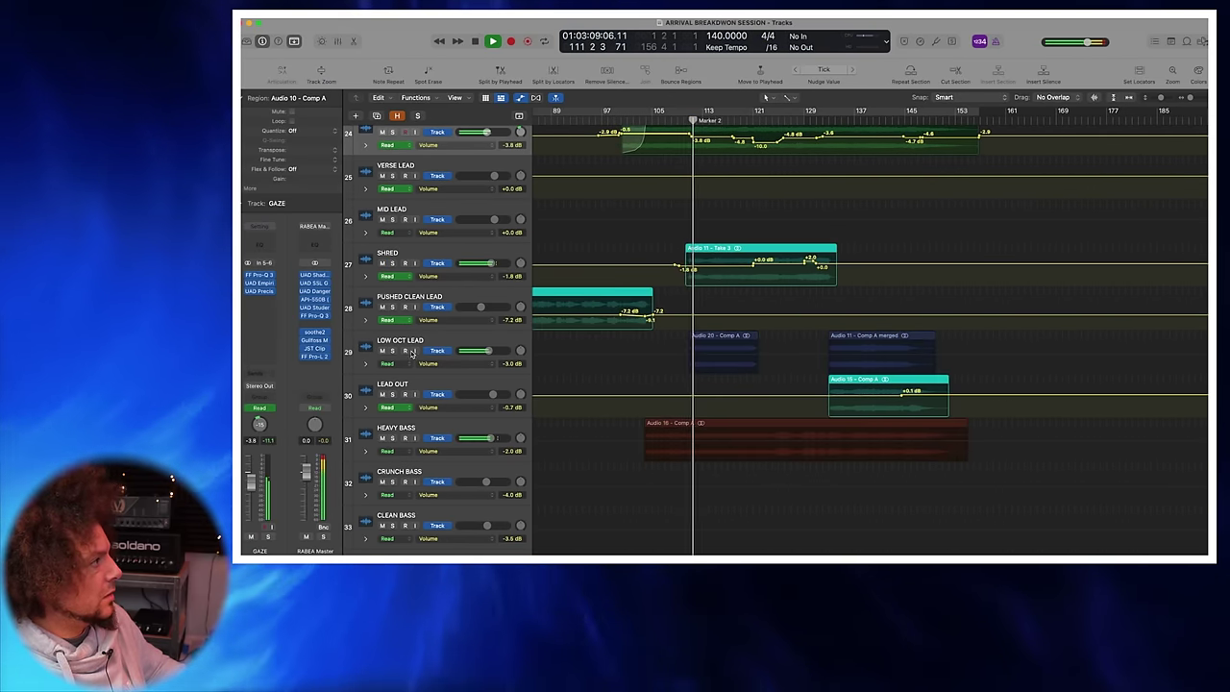
# Step: Solo SHRED again during playback, add LOW OCT LEAD to the solo and stop at bar 118
pyautogui.click(392, 263)
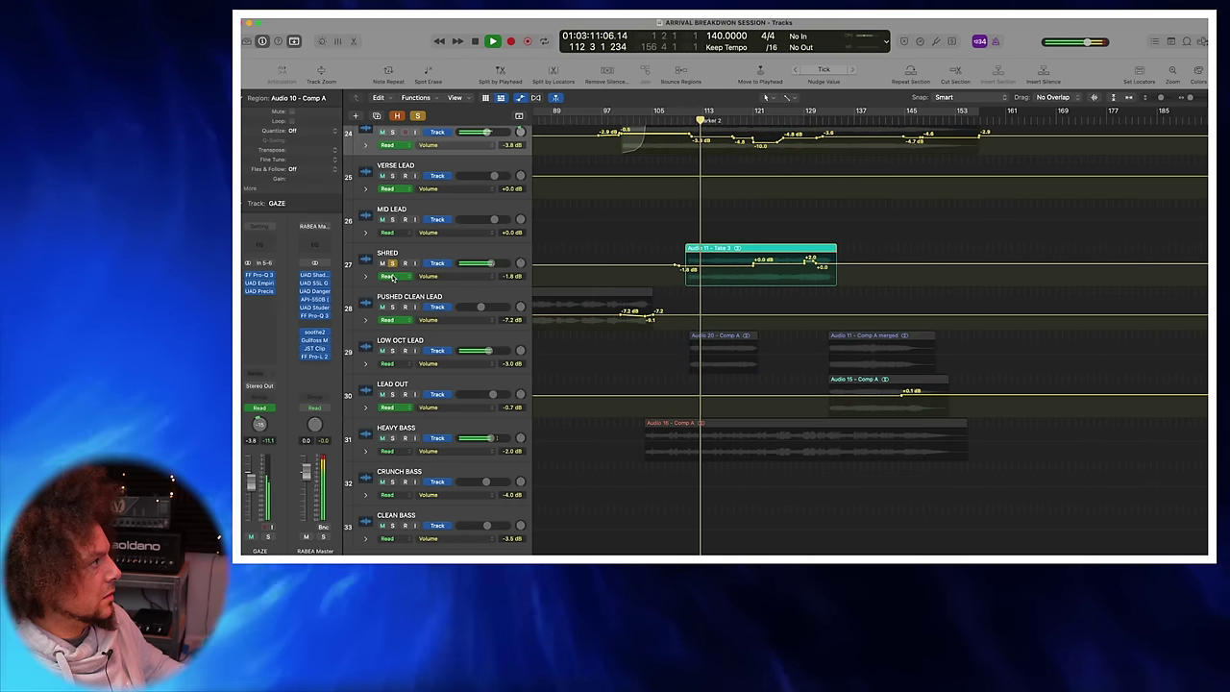
pyautogui.click(393, 351)
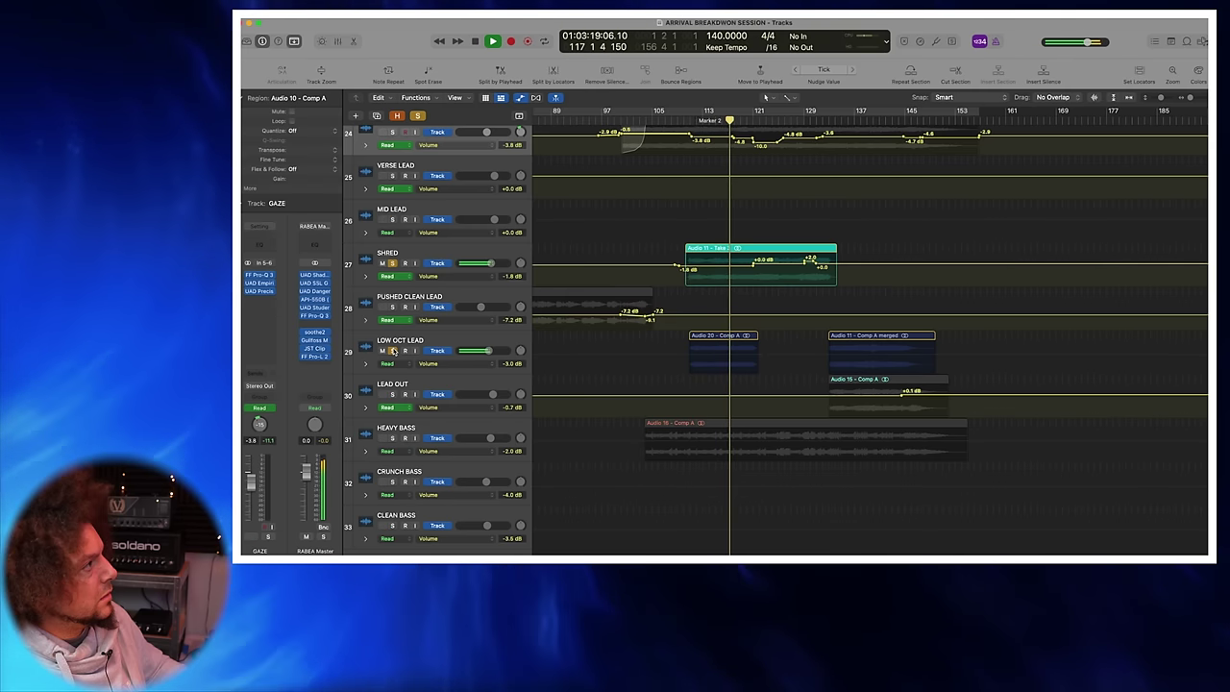
pyautogui.press('space')
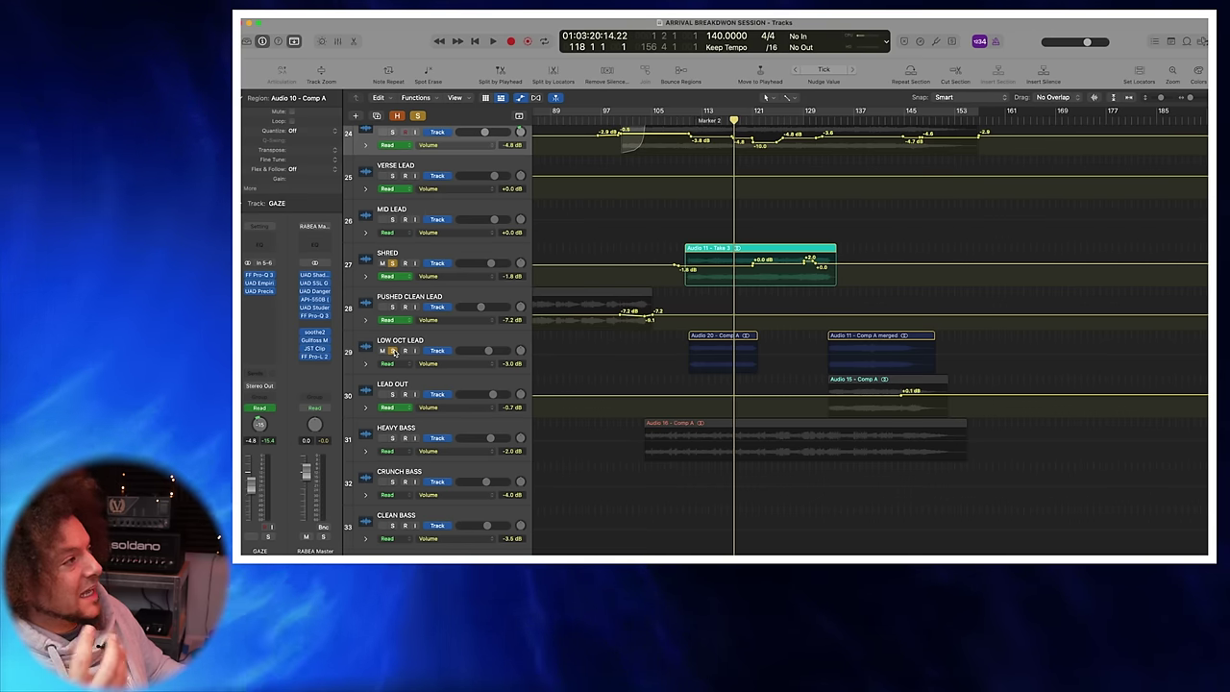
# Step: Replay SHRED and LOW OCT LEAD together from about bar 113, then clear all solos during playback
pyautogui.click(712, 121)
pyautogui.press('space')
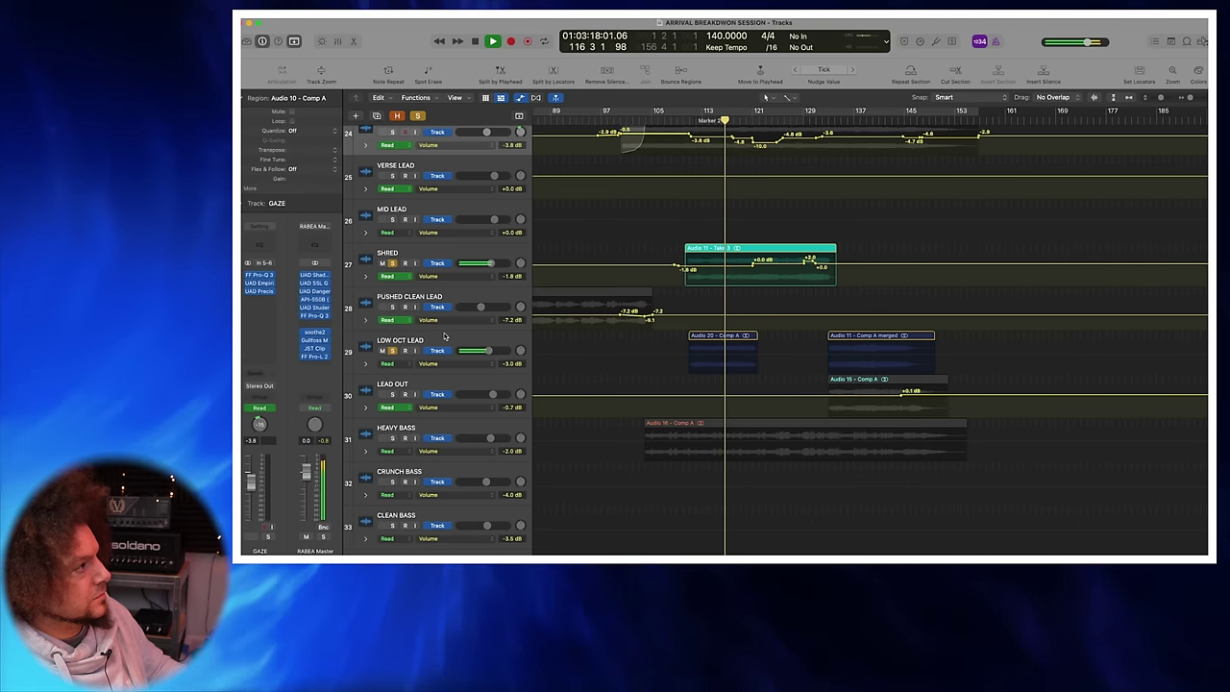
pyautogui.click(392, 351)
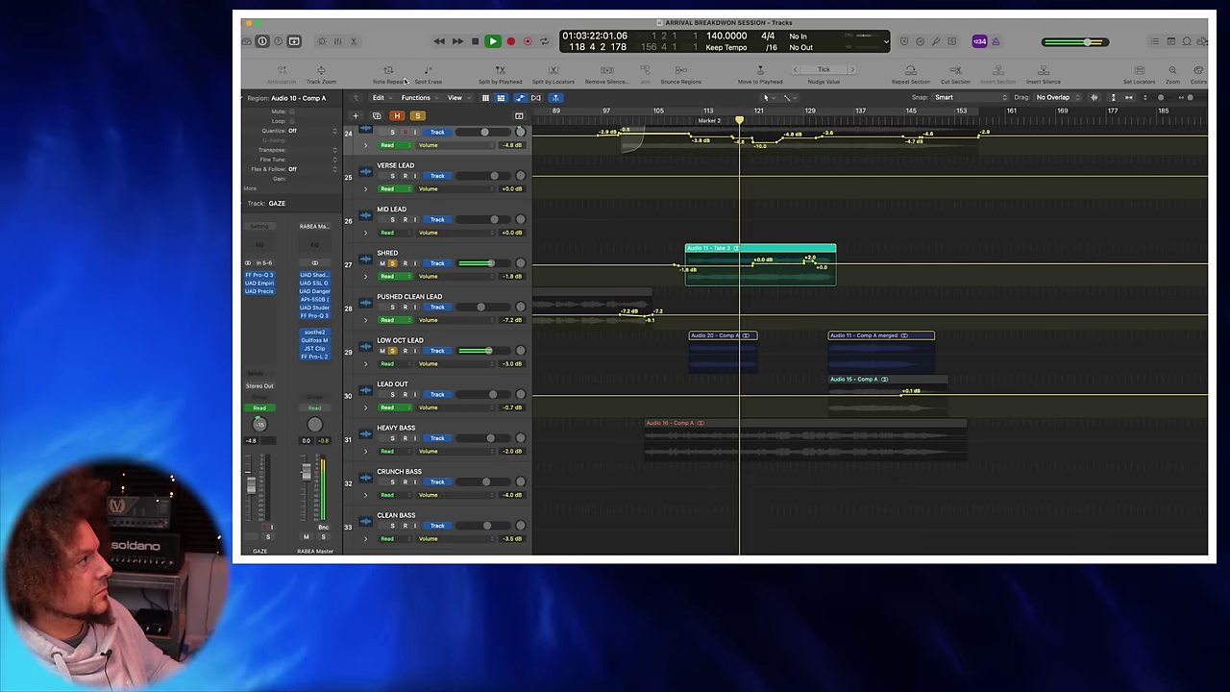
pyautogui.click(418, 115)
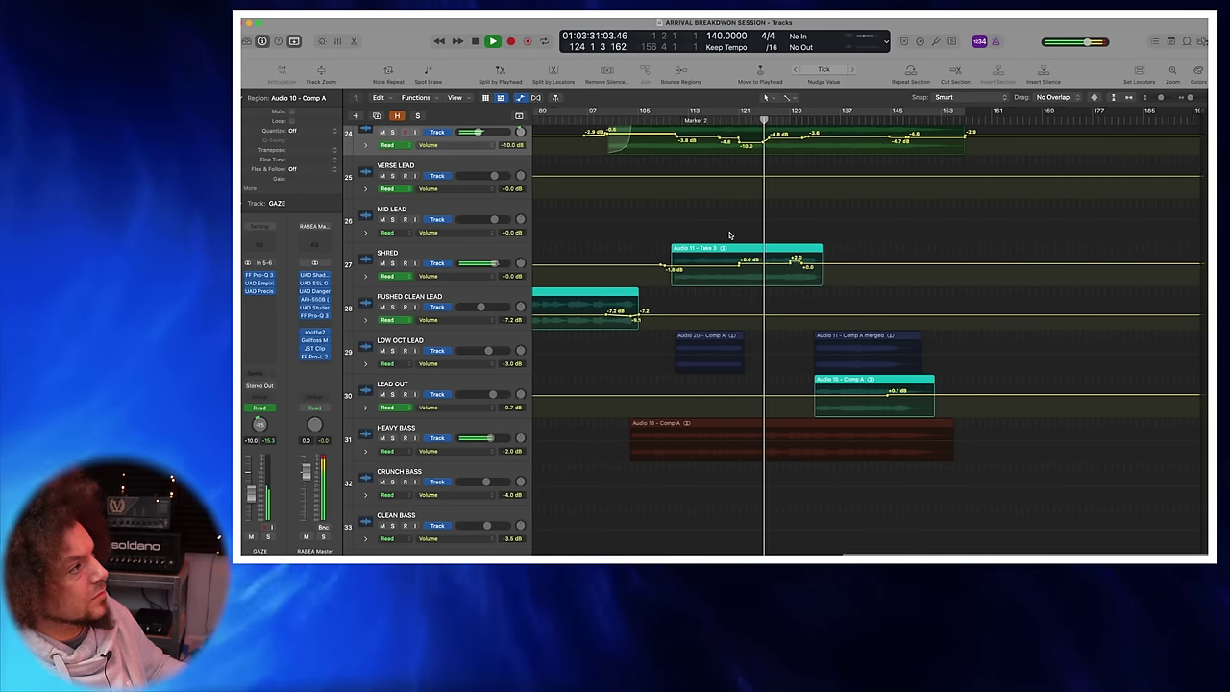
# Step: Examine the volume automation on GAZE and the lead tracks as the full mix plays, stopping around bar 127
pyautogui.scroll(3, 758, 237)
pyautogui.scroll(5, 758, 237)
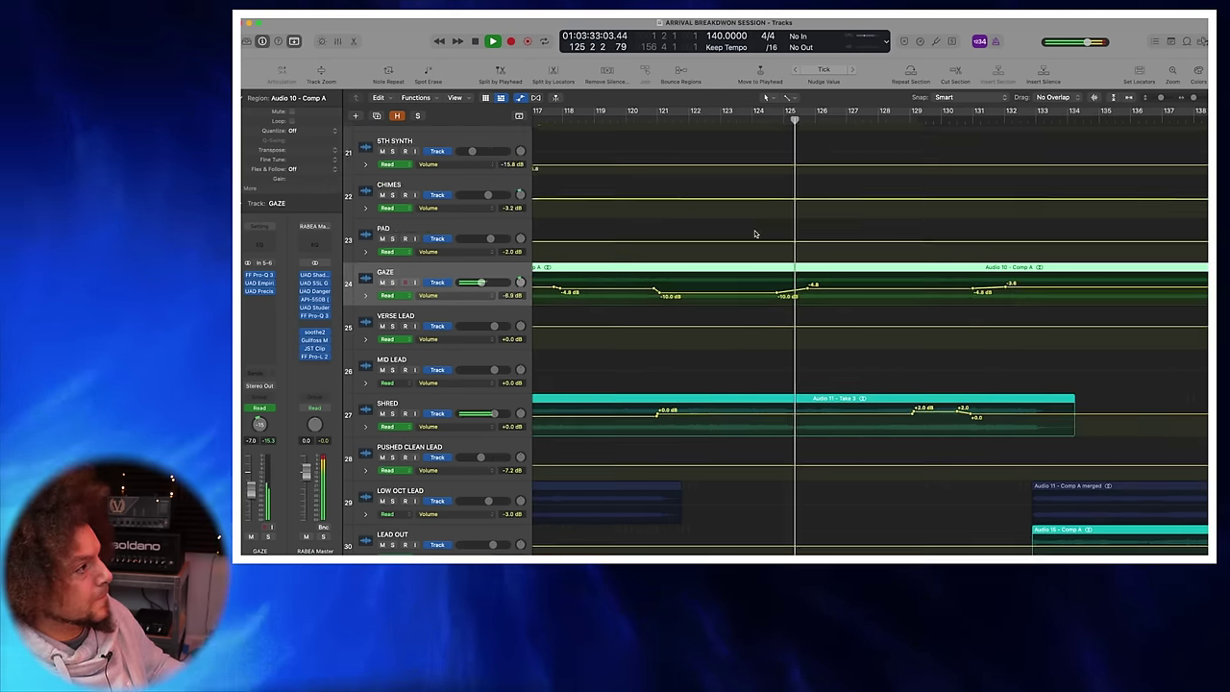
pyautogui.scroll(-3, 759, 237)
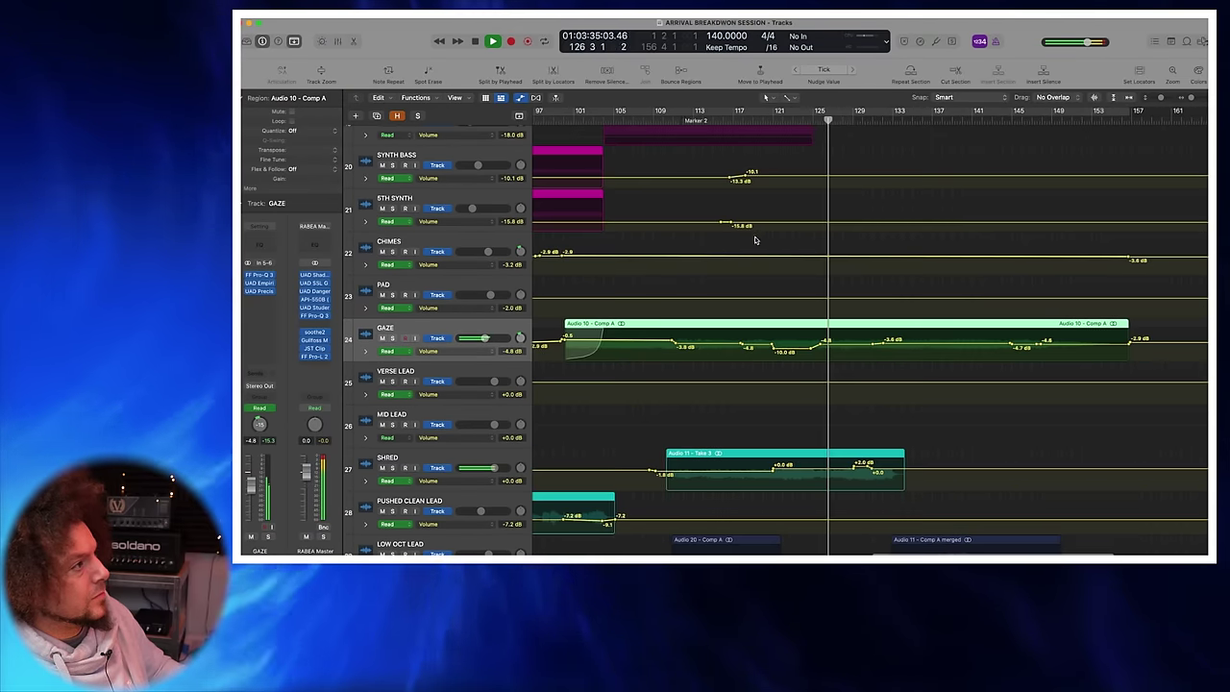
pyautogui.scroll(-5, 759, 240)
pyautogui.scroll(3, 829, 239)
pyautogui.press('space')
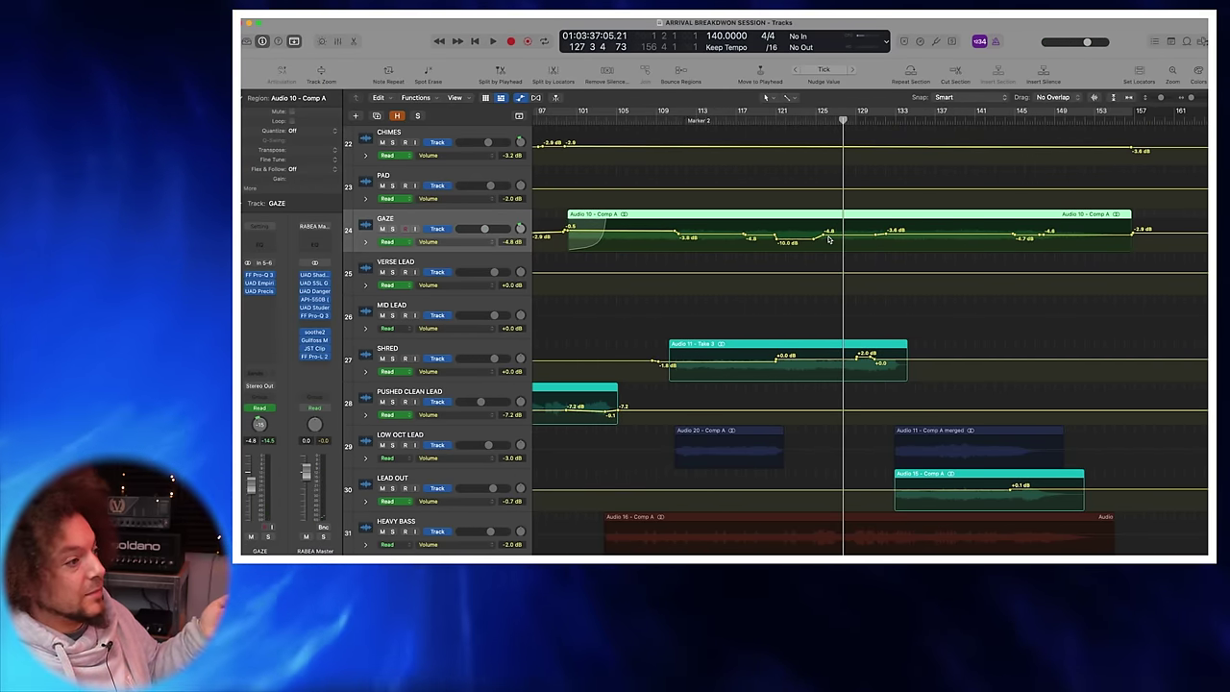
pyautogui.scroll(5, 820, 251)
pyautogui.scroll(-6, 820, 251)
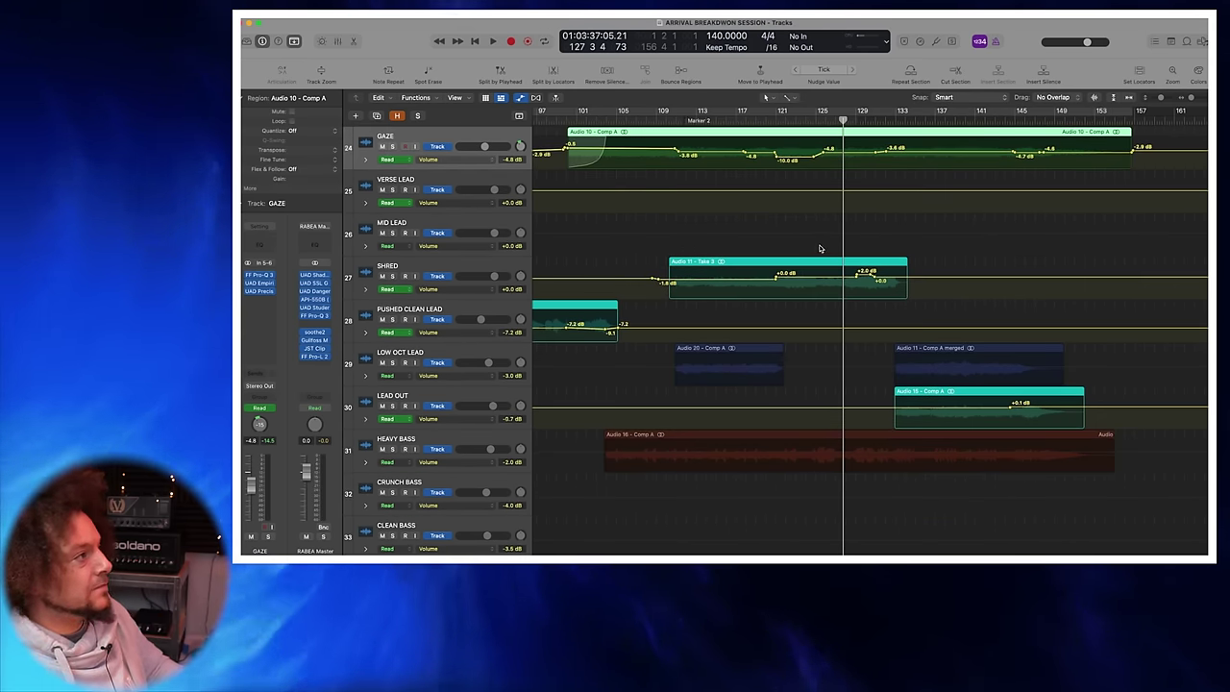
# Step: Solo the ENDING SYNTH track and play it from about bar 124, stopping at bar 128
pyautogui.scroll(10, 820, 250)
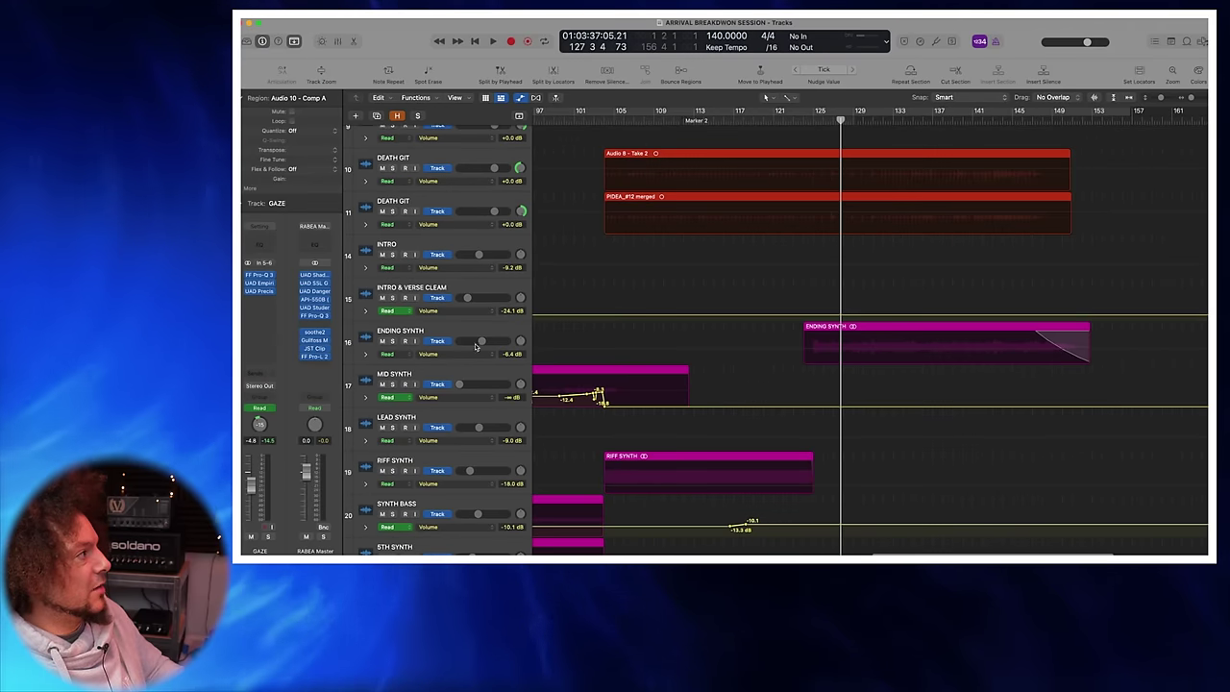
pyautogui.click(471, 330)
pyautogui.press('s')
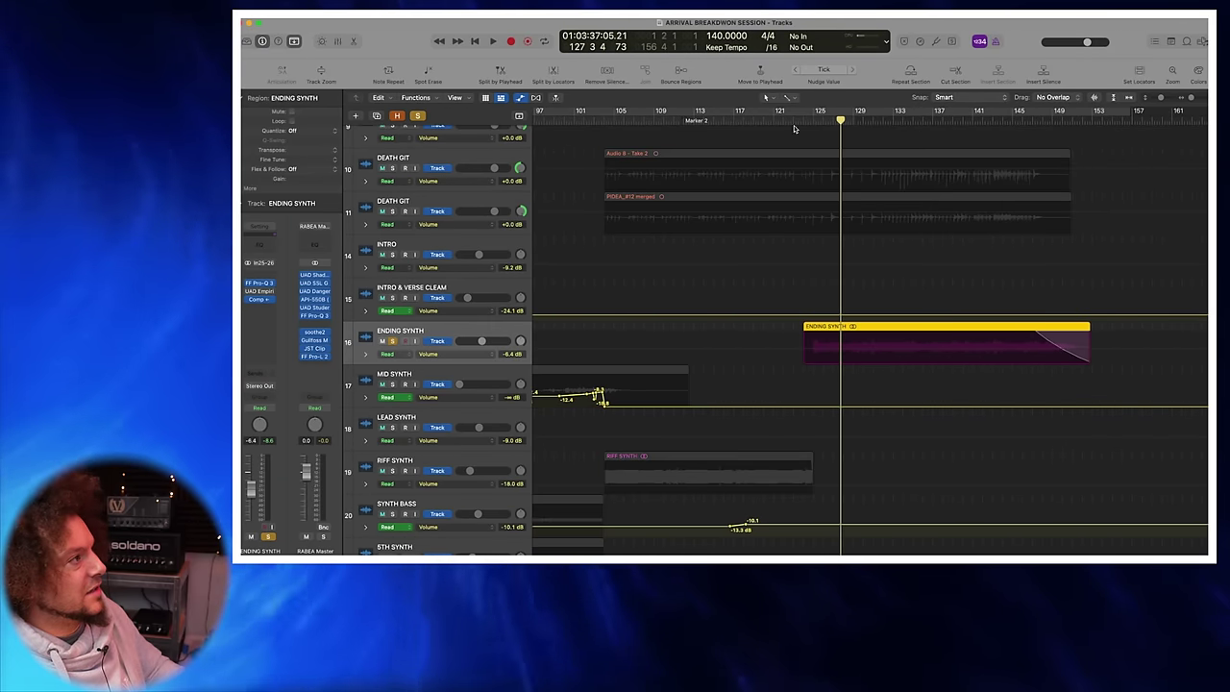
pyautogui.press(',')
pyautogui.press(',')
pyautogui.press(',')
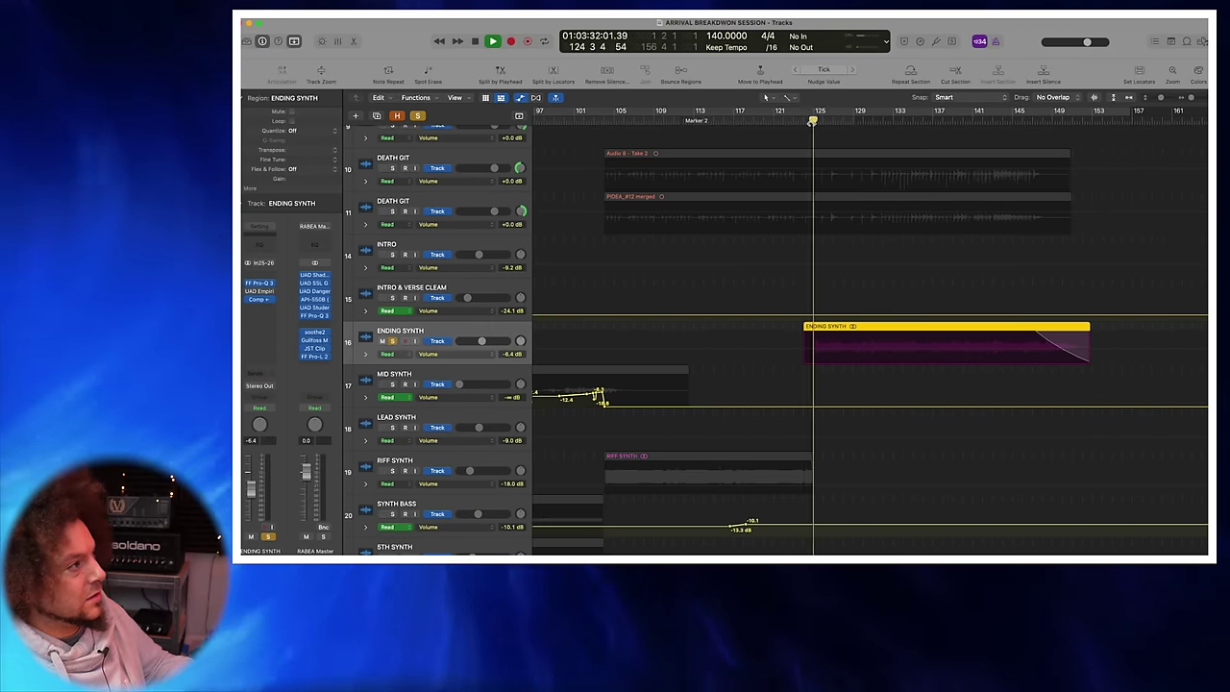
pyautogui.press('space')
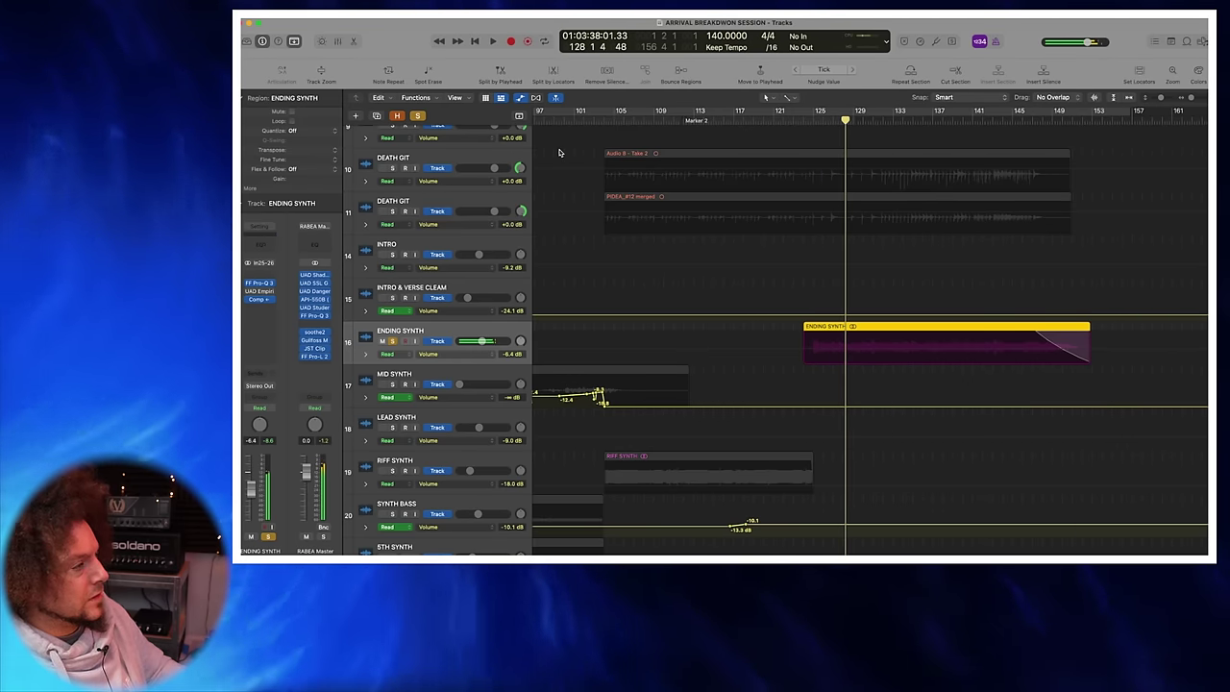
pyautogui.press('space')
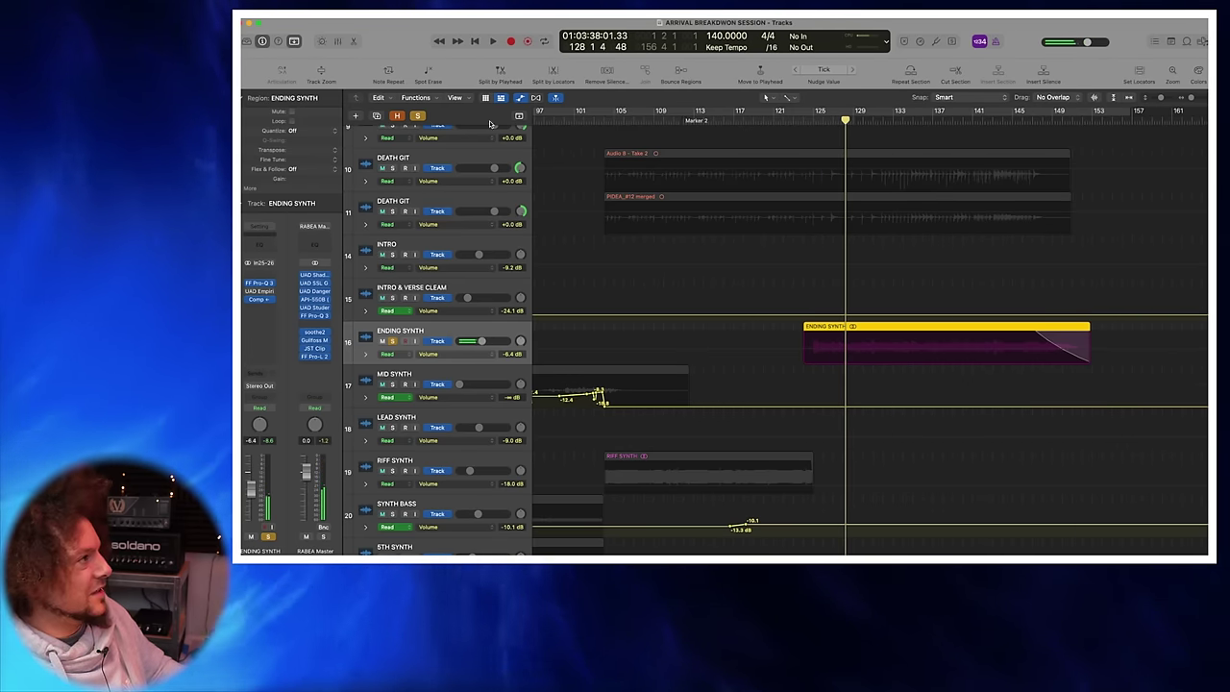
# Step: Clear the solo and play the full mix, comparing it with ENDING SYNTH muted and unmuted around bar 127
pyautogui.click(415, 115)
pyautogui.press('space')
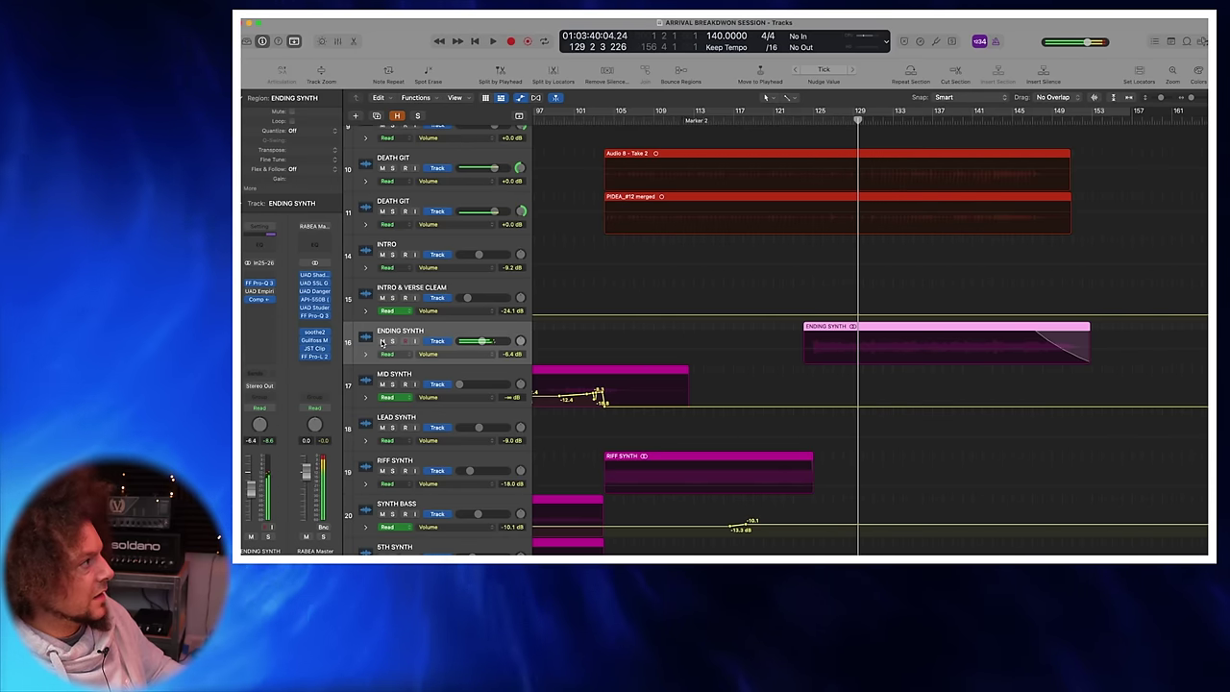
pyautogui.click(382, 341)
pyautogui.press('space')
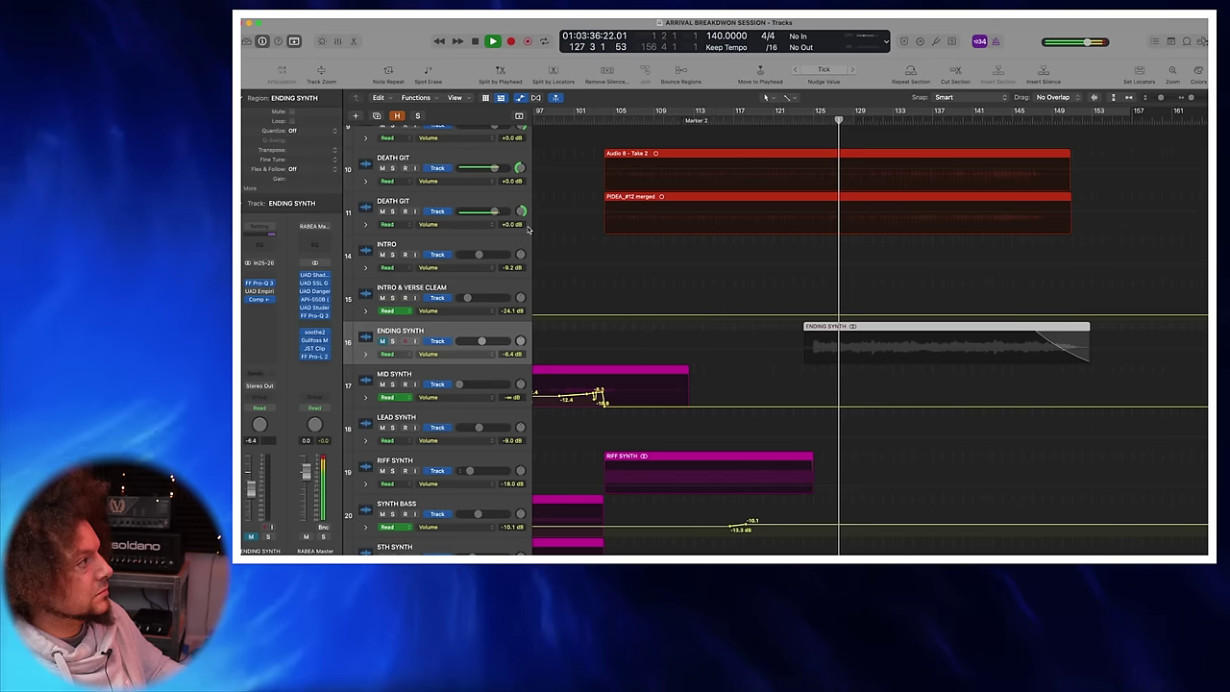
pyautogui.click(382, 342)
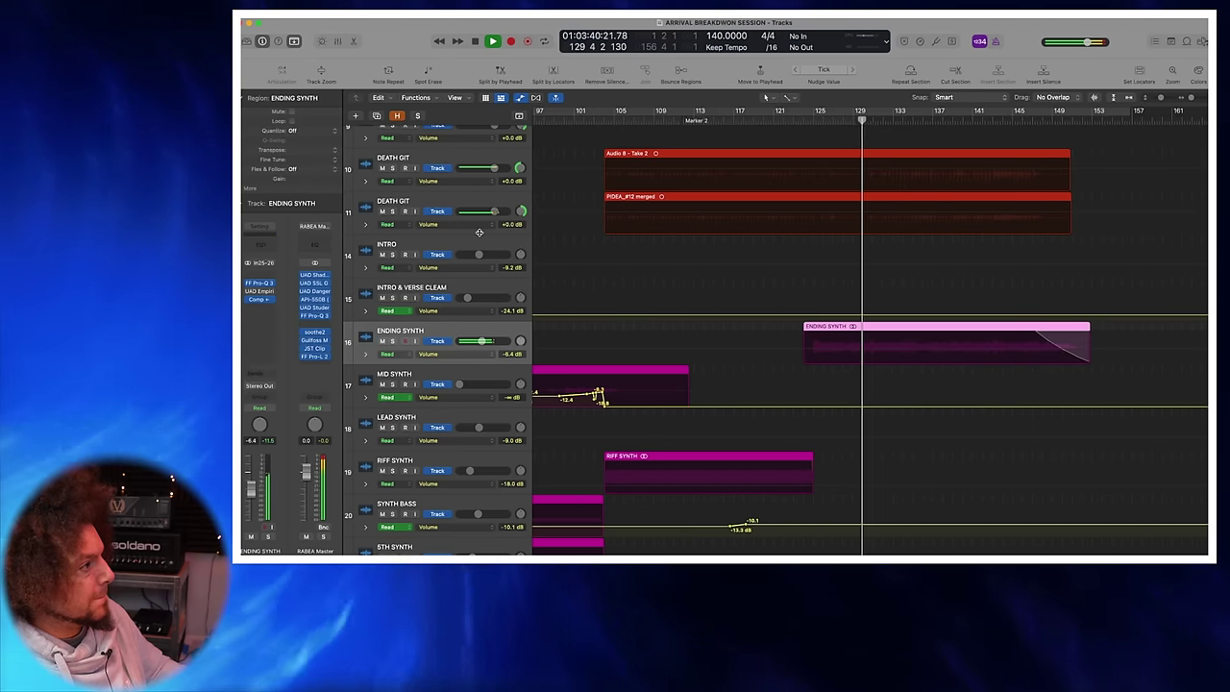
# Step: Solo both DEATH GIT tracks during playback around bar 135, then clear all solos
pyautogui.scroll(-10, 609, 333)
pyautogui.hscroll(3, 606, 330)
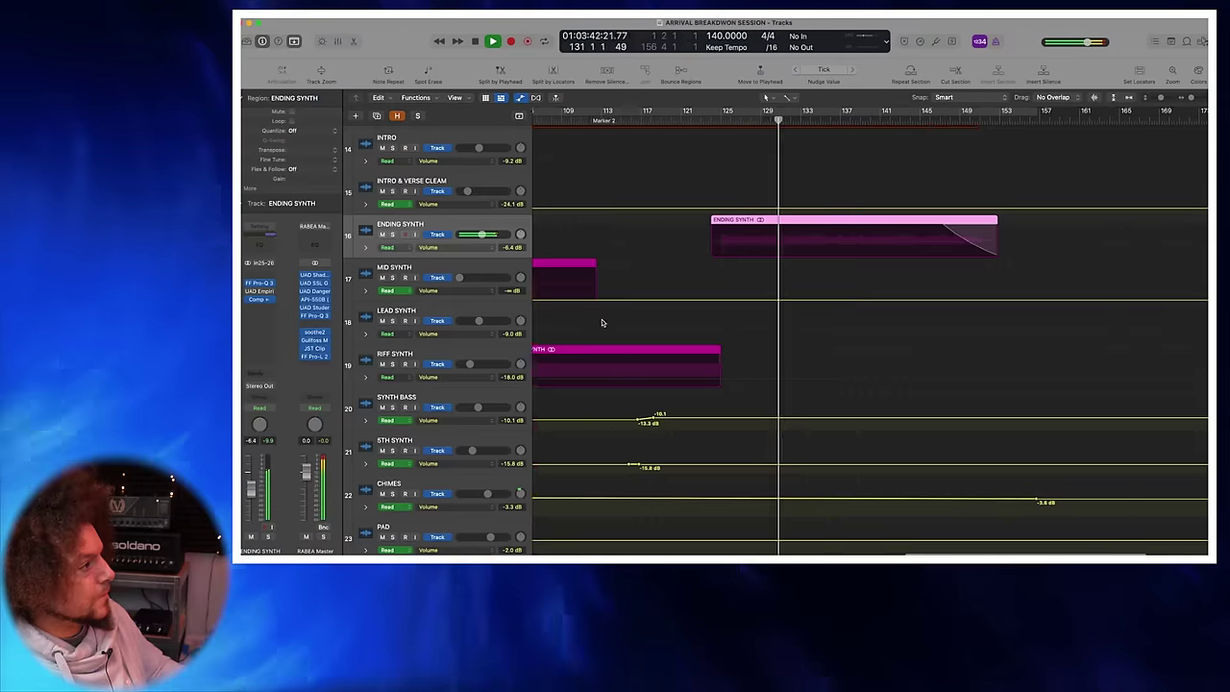
pyautogui.scroll(-2, 602, 322)
pyautogui.scroll(4, 602, 322)
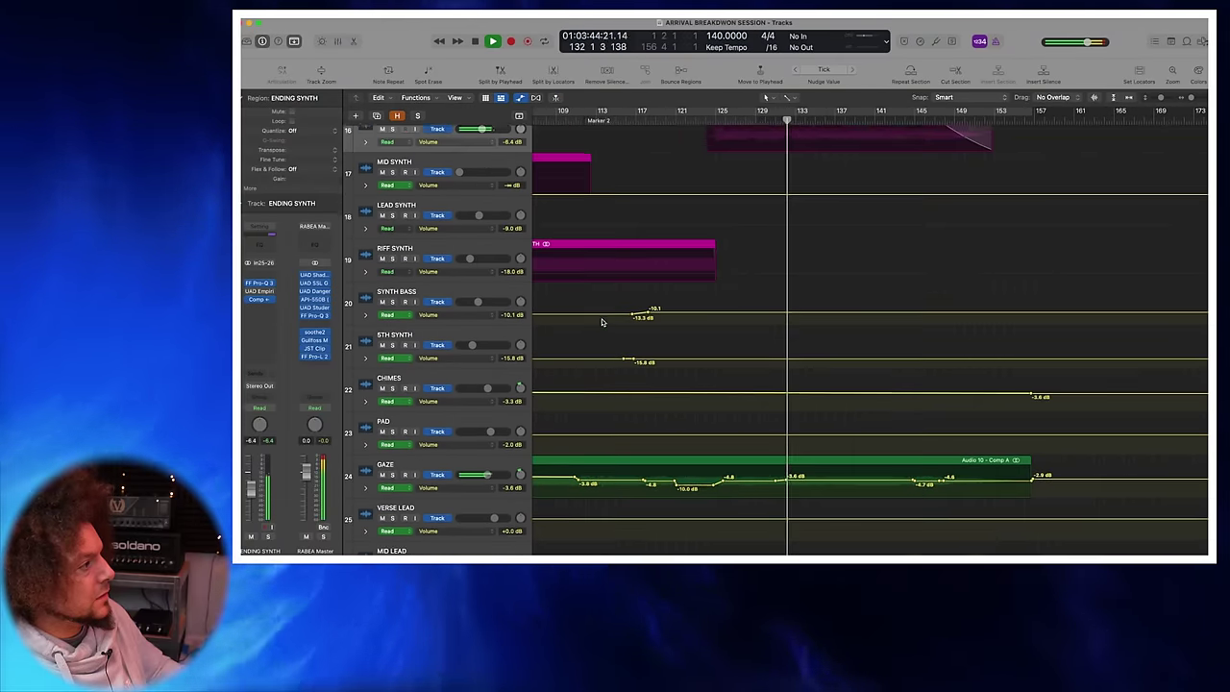
pyautogui.scroll(-5, 602, 322)
pyautogui.scroll(-4, 603, 322)
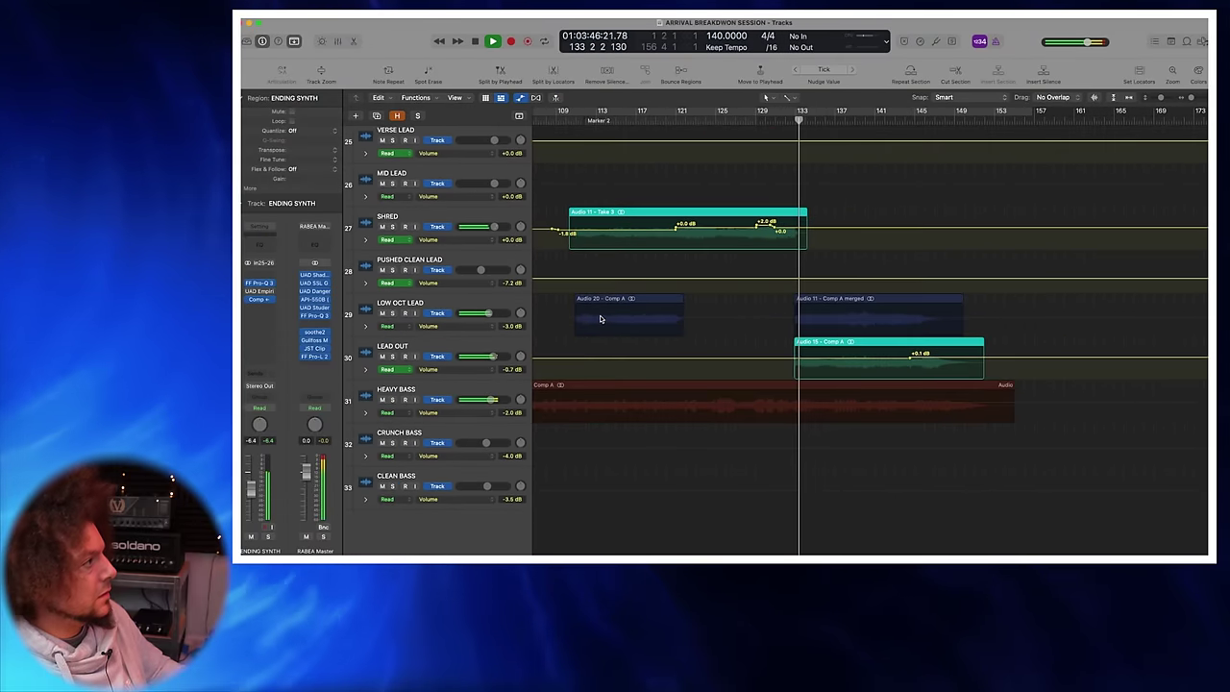
pyautogui.scroll(15, 423, 288)
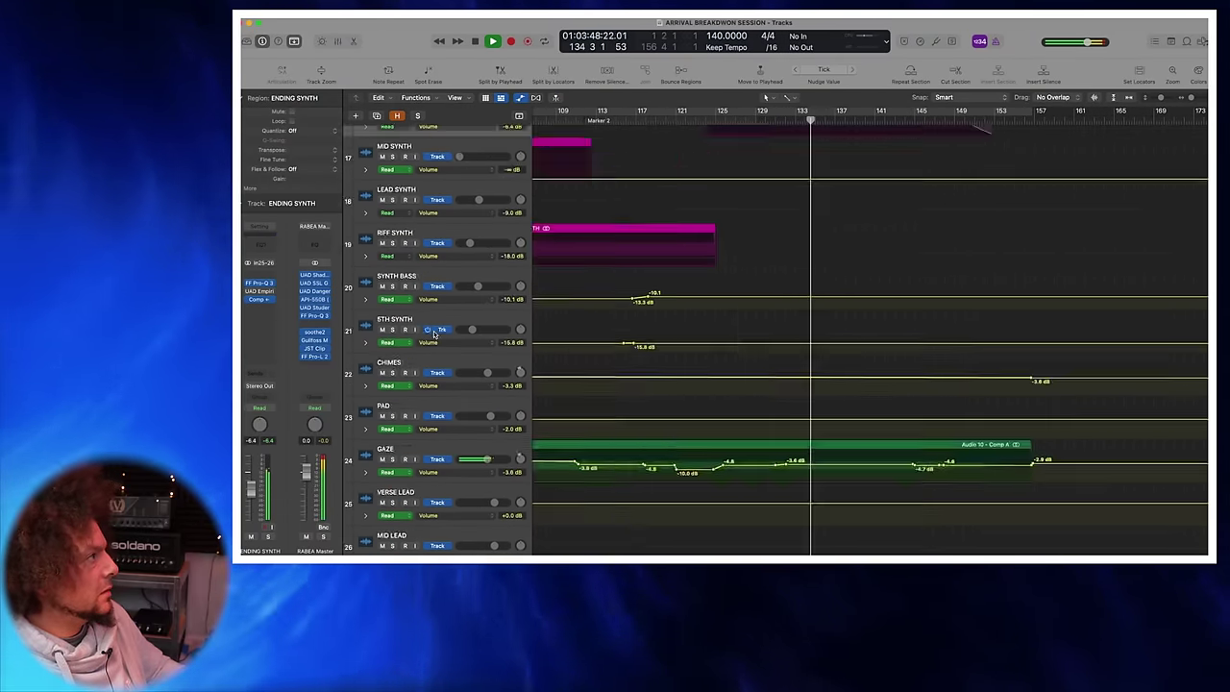
pyautogui.click(392, 208)
pyautogui.click(392, 250)
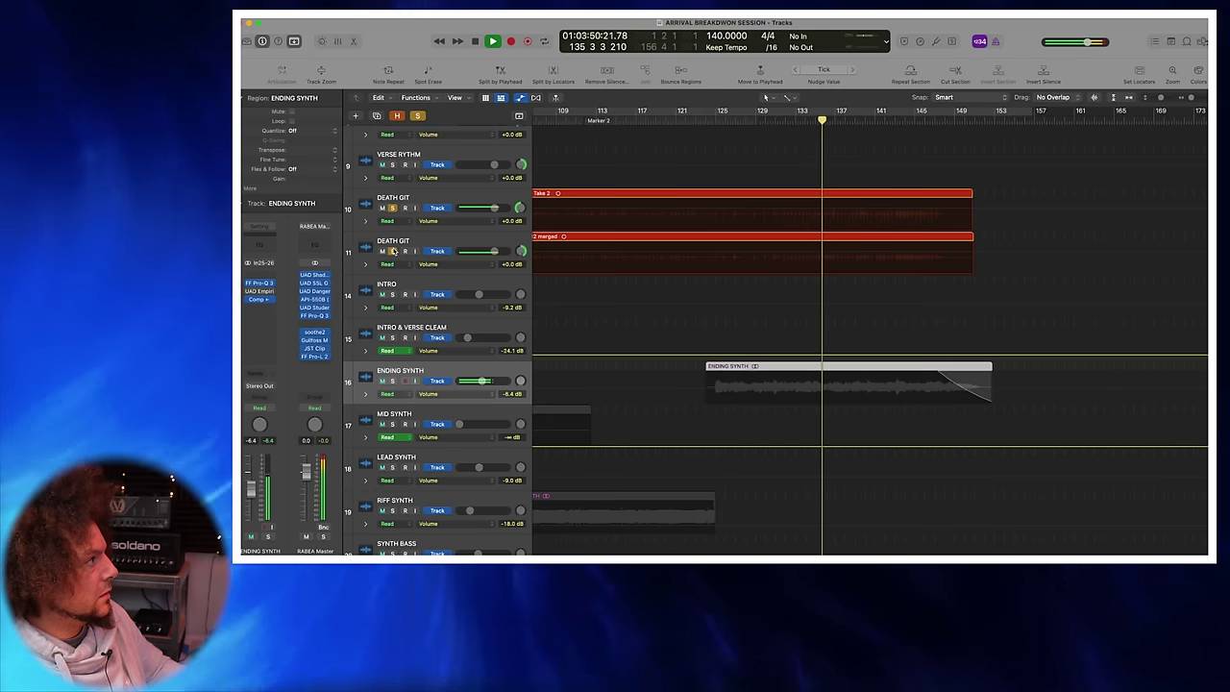
pyautogui.click(418, 116)
# Step: Solo LOW OCT LEAD and LEAD OUT together around bar 141, then clear all solos during playback
pyautogui.scroll(-15, 449, 222)
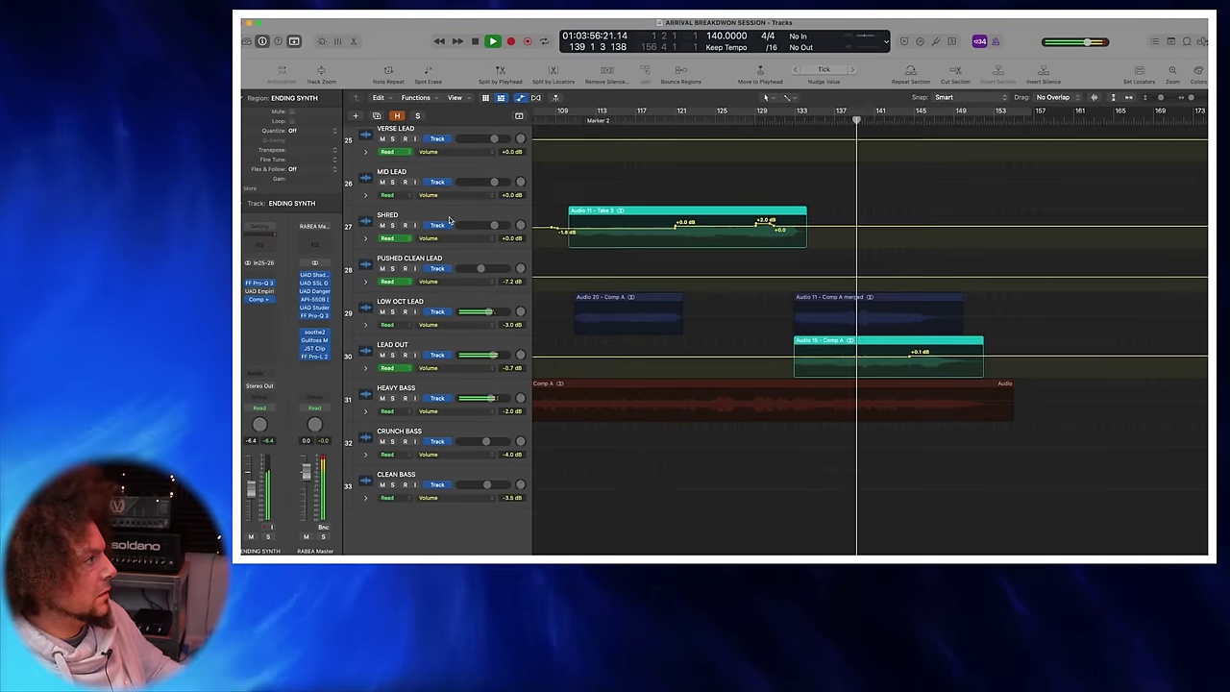
pyautogui.click(393, 314)
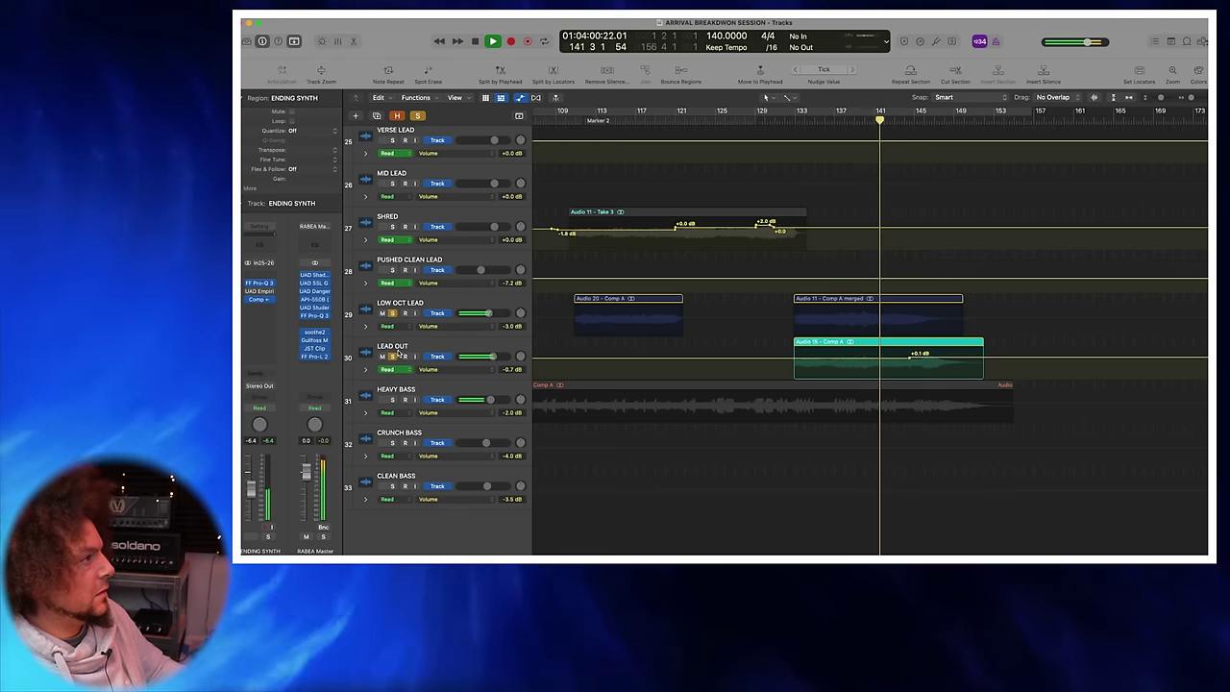
pyautogui.click(418, 116)
# Step: Examine the synth, GAZE, lead and drum tracks with their volume automation as the full mix plays
pyautogui.scroll(5, 702, 303)
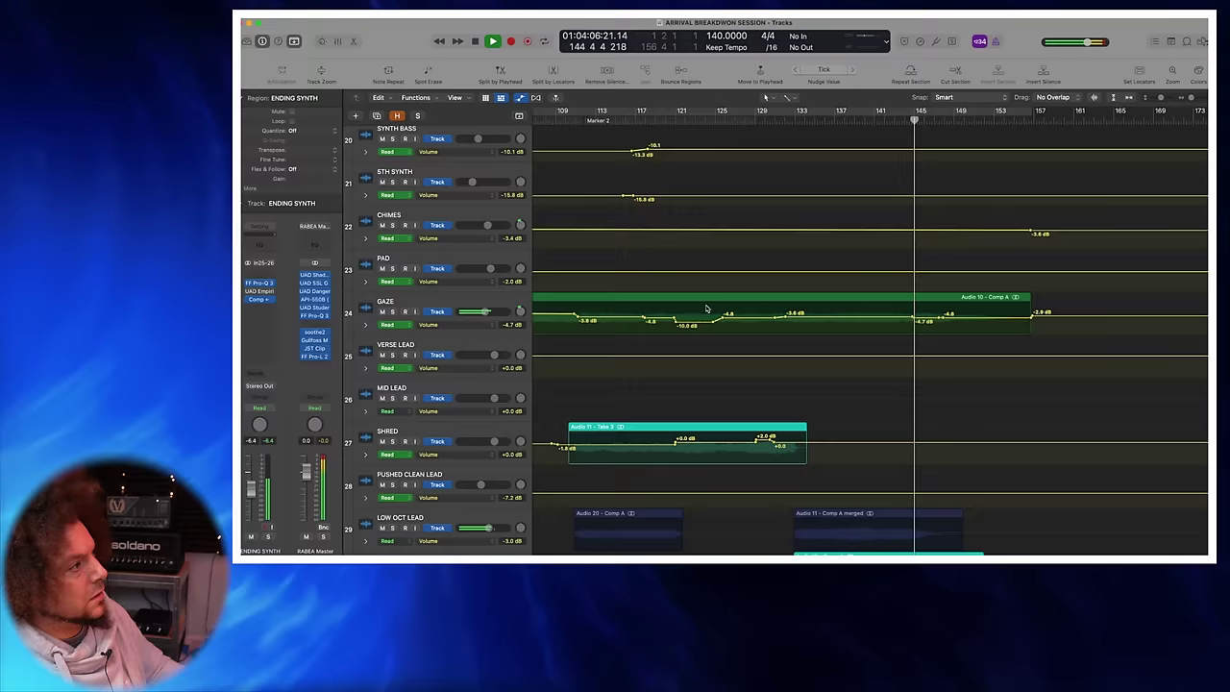
pyautogui.scroll(2, 707, 307)
pyautogui.scroll(-5, 702, 307)
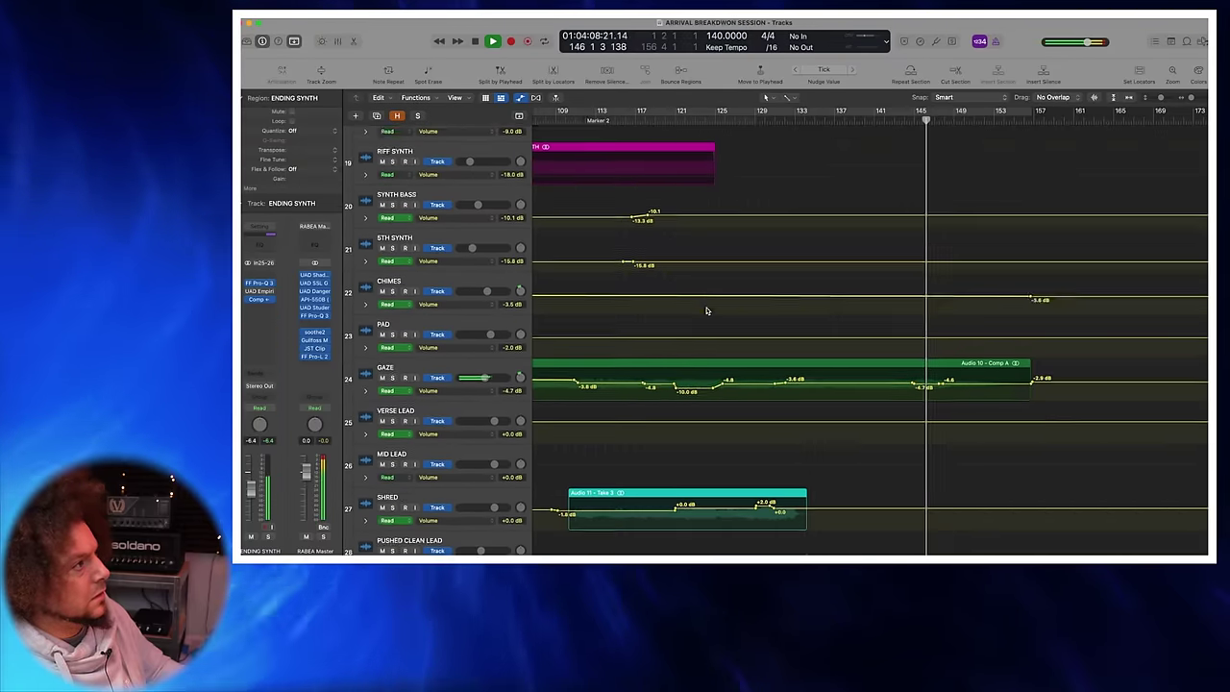
pyautogui.scroll(3, 698, 308)
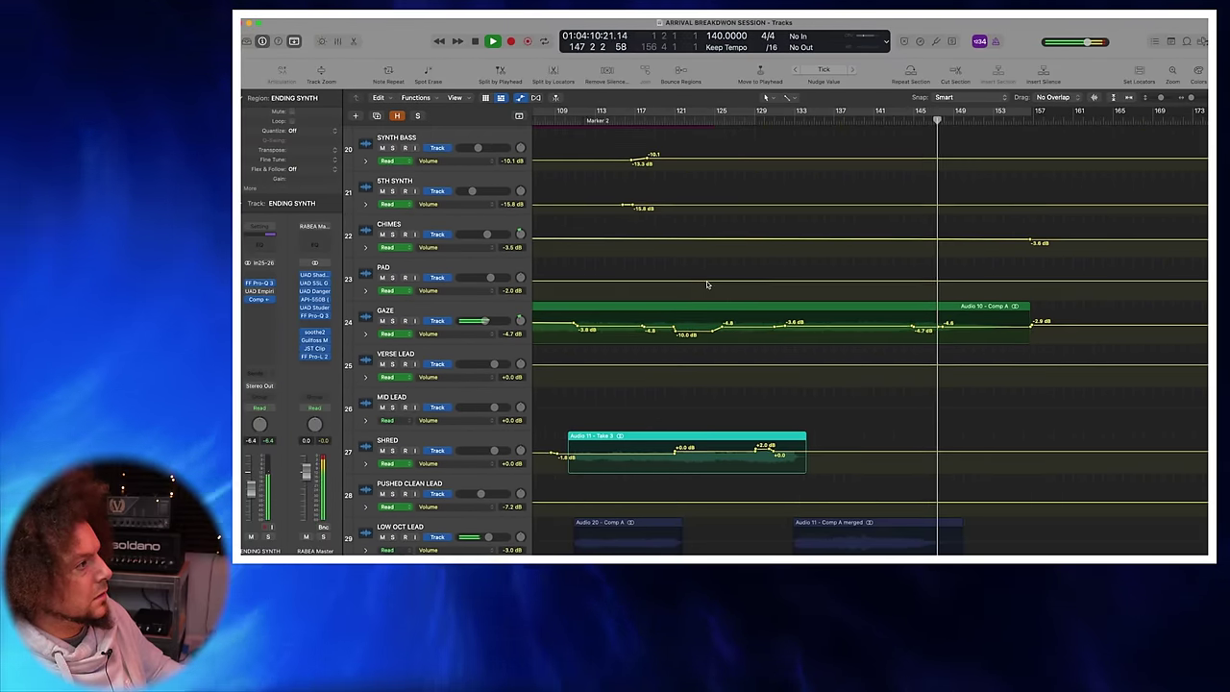
pyautogui.scroll(8, 707, 288)
pyautogui.scroll(9, 709, 285)
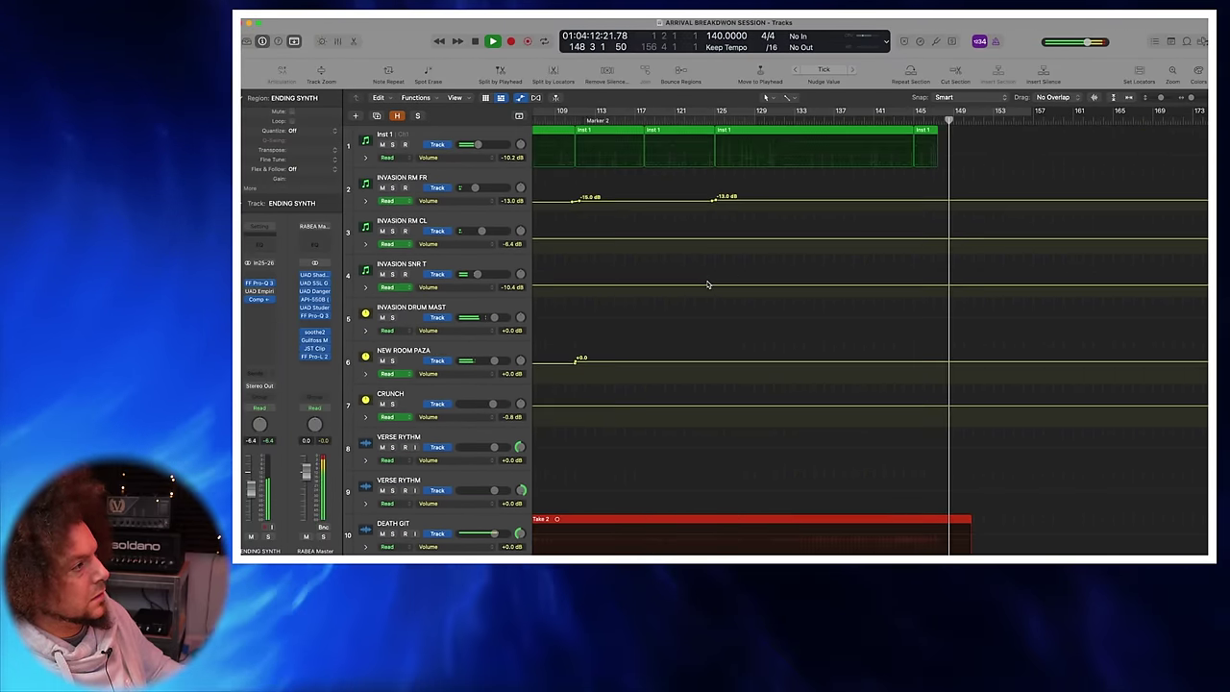
pyautogui.scroll(-9, 709, 287)
pyautogui.scroll(-8, 708, 285)
# Step: Solo GAZE around bar 150, return to the full mix and stop playback at bar 153
pyautogui.hscroll(5, 708, 283)
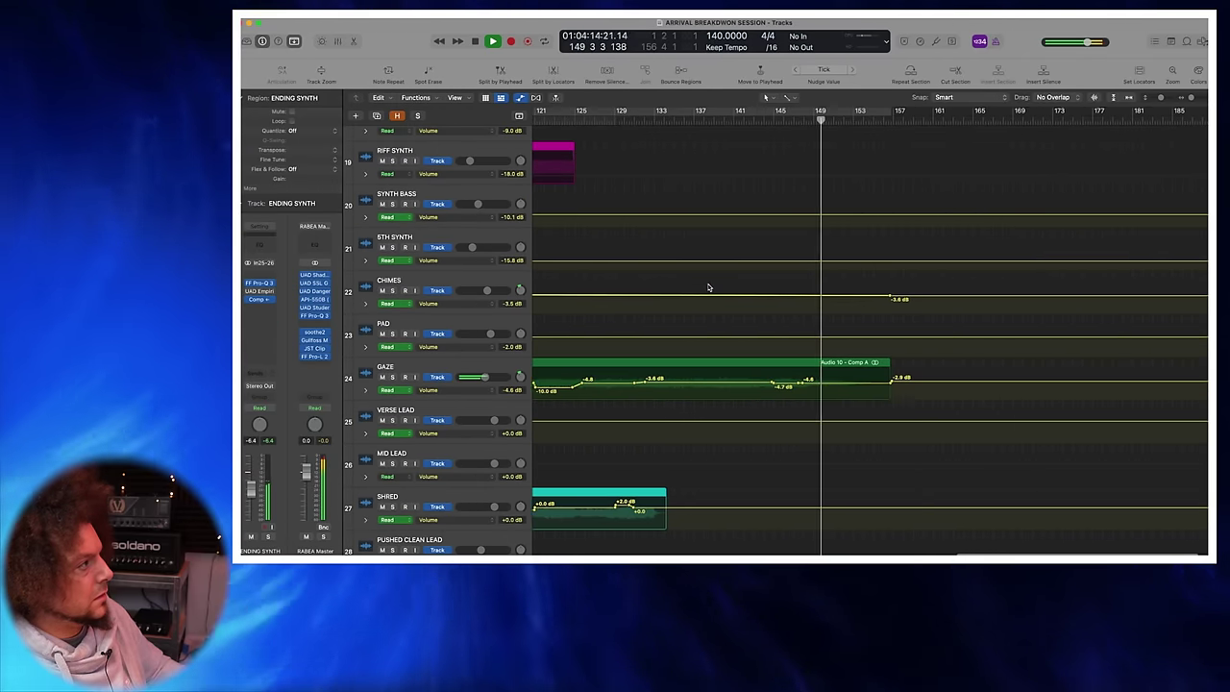
pyautogui.click(392, 376)
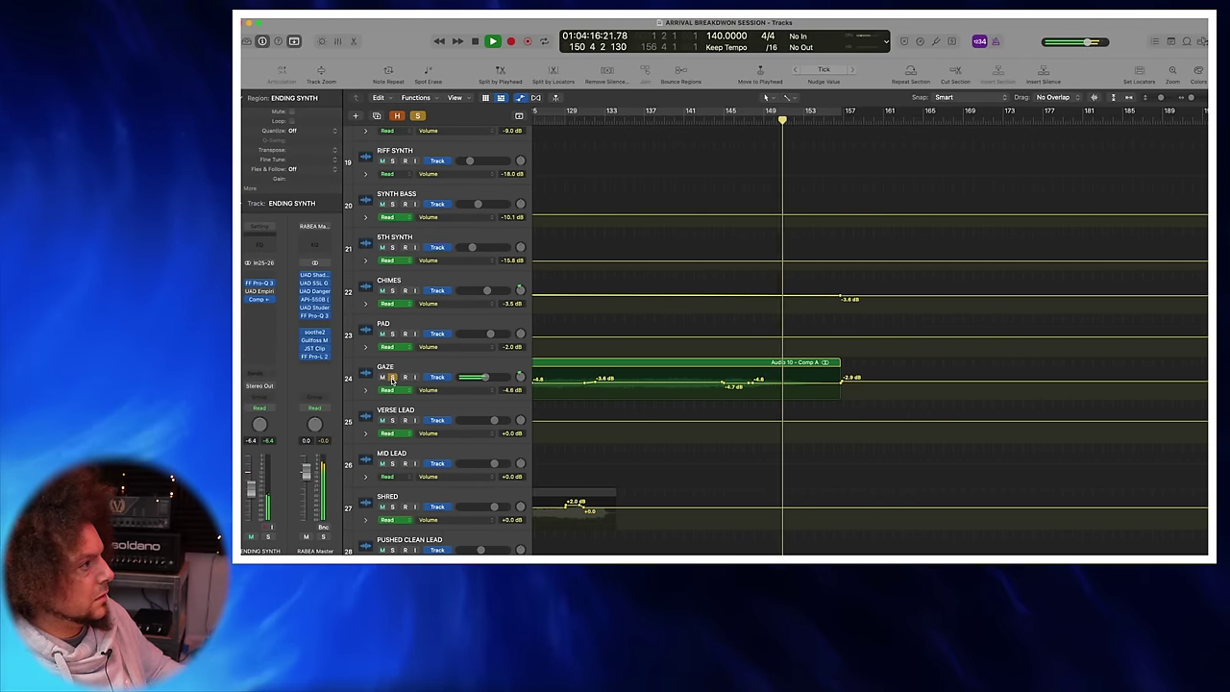
pyautogui.click(392, 377)
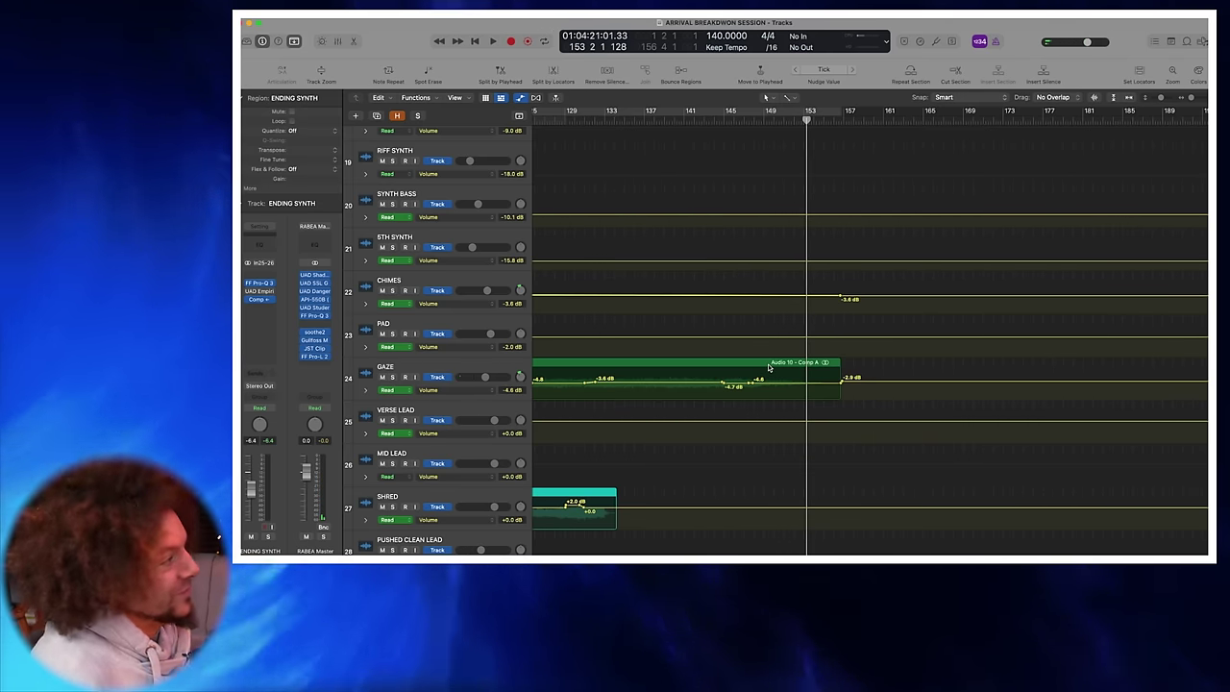
# Step: Examine the ending's arrangement and volume automation across the lead, GAZE, synth and drum tracks
pyautogui.press('z')
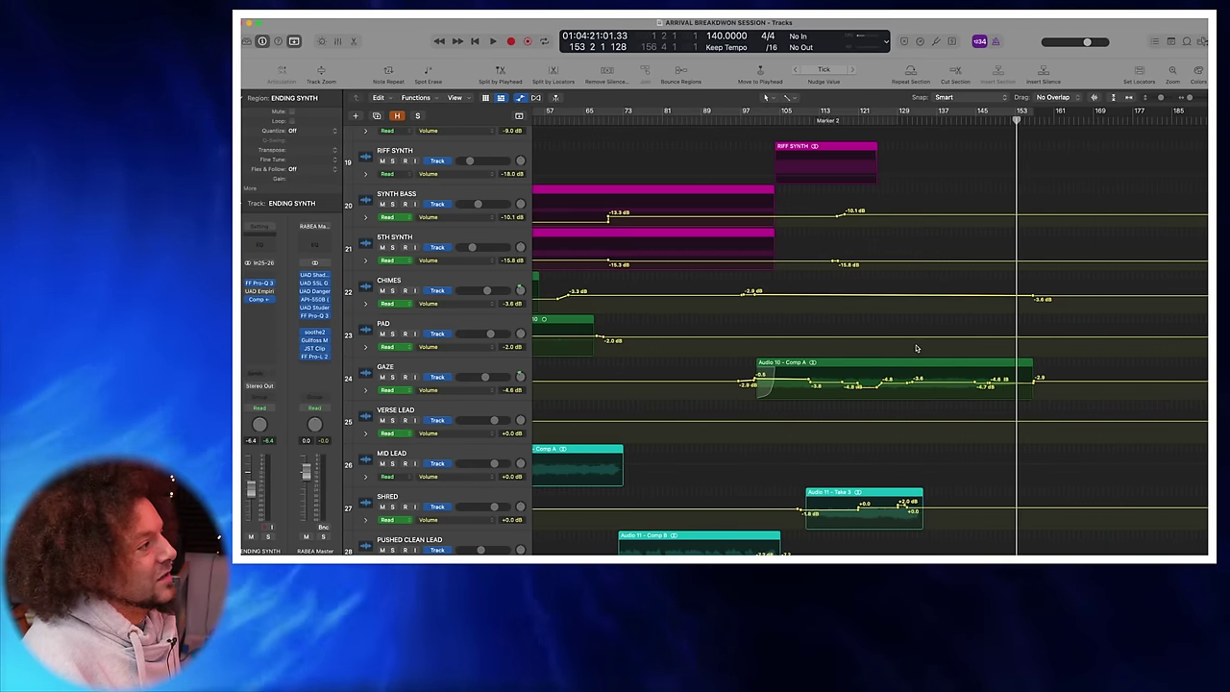
pyautogui.scroll(-5, 894, 351)
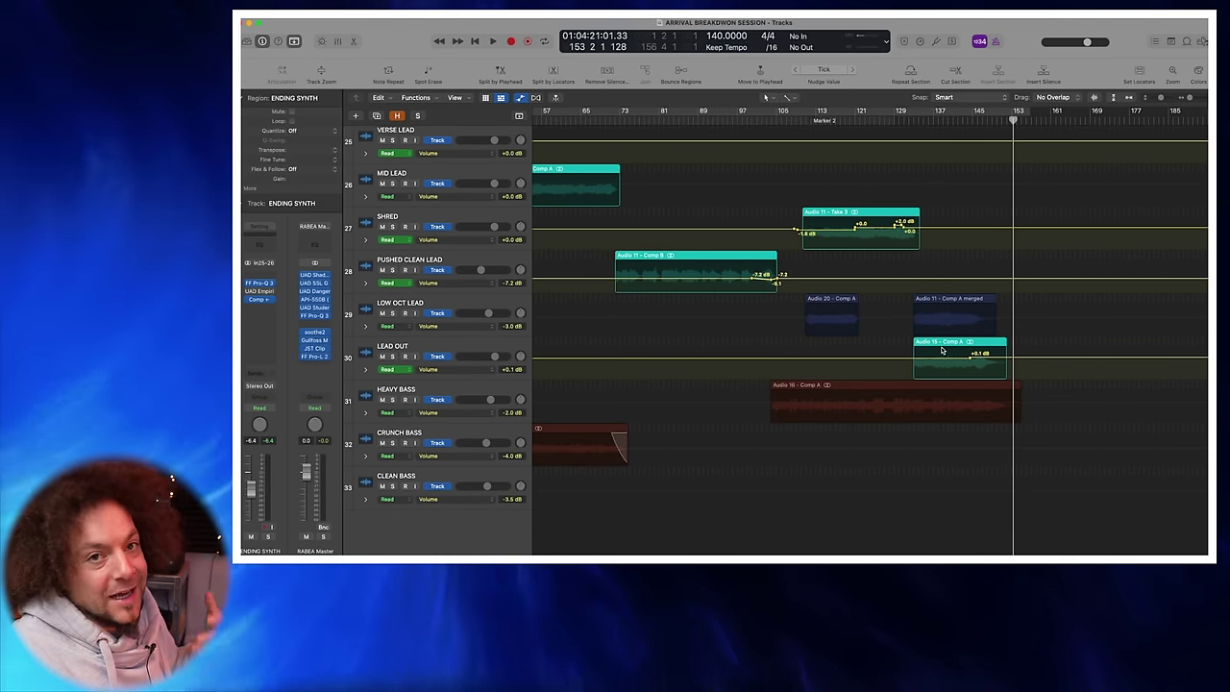
pyautogui.scroll(8, 937, 343)
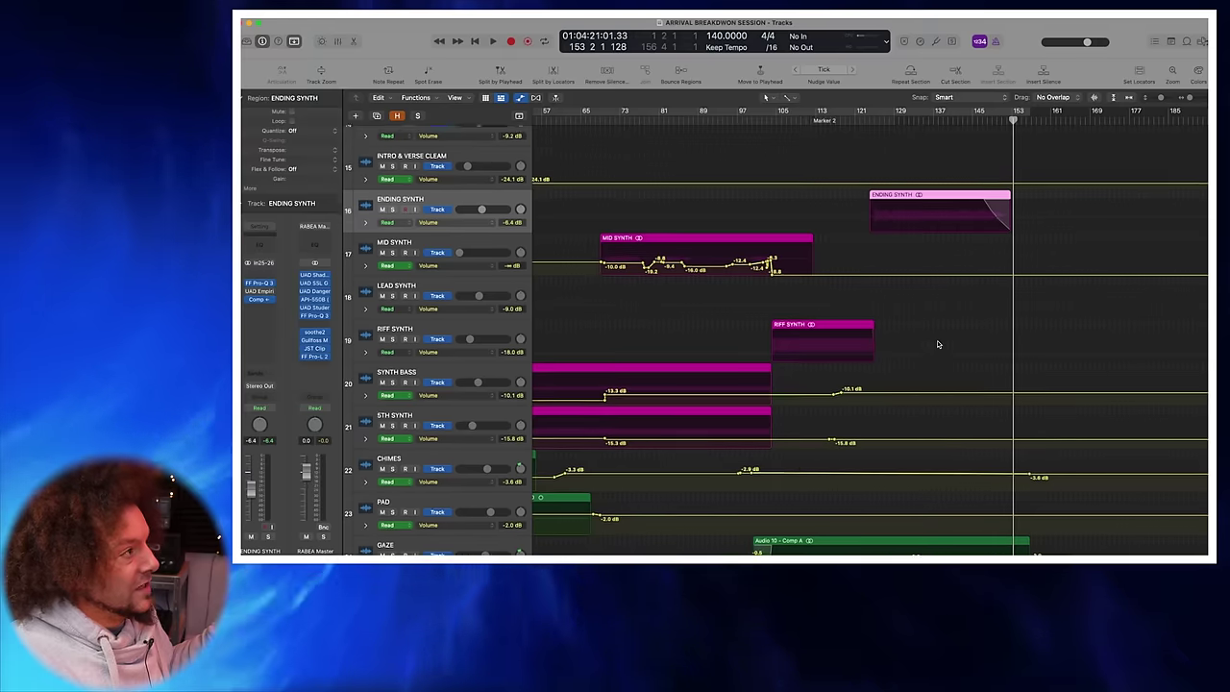
pyautogui.scroll(-3, 952, 222)
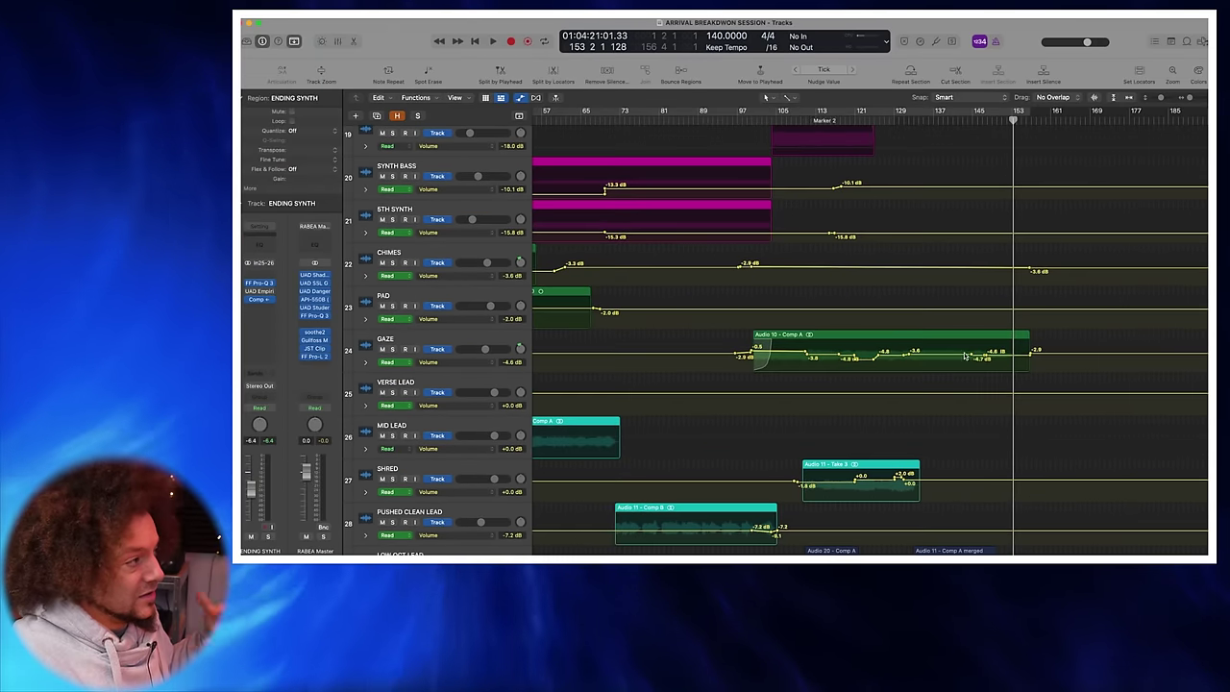
pyautogui.scroll(-1, 951, 359)
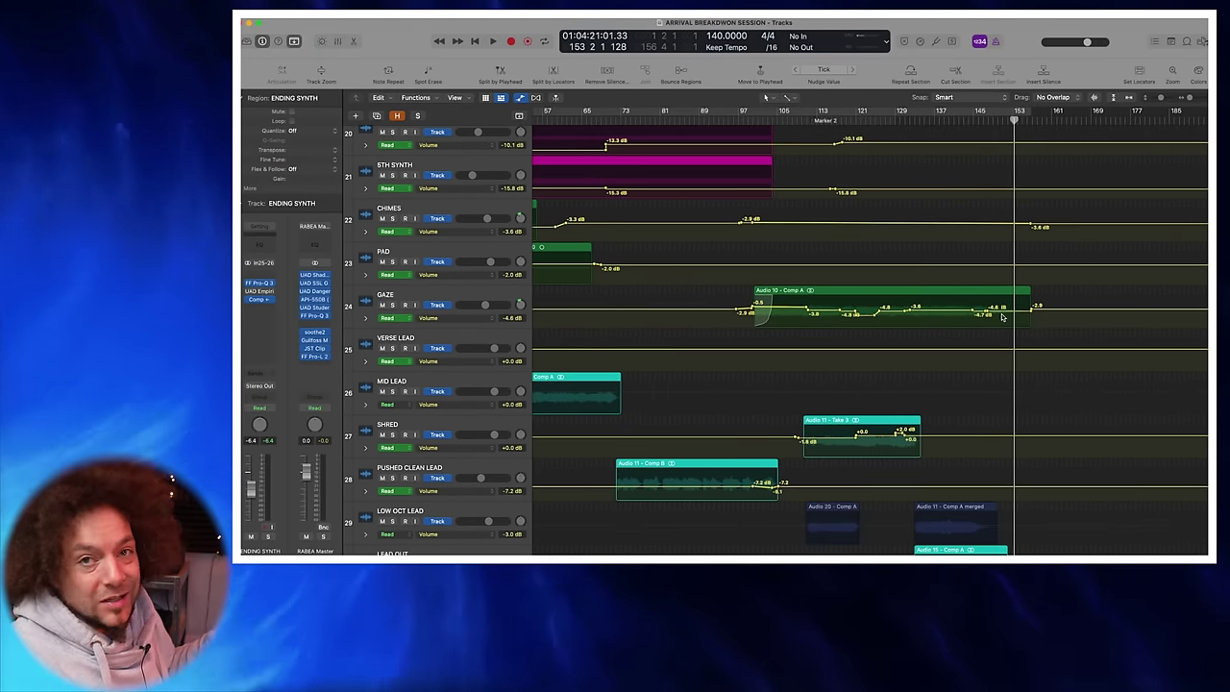
pyautogui.scroll(10, 985, 355)
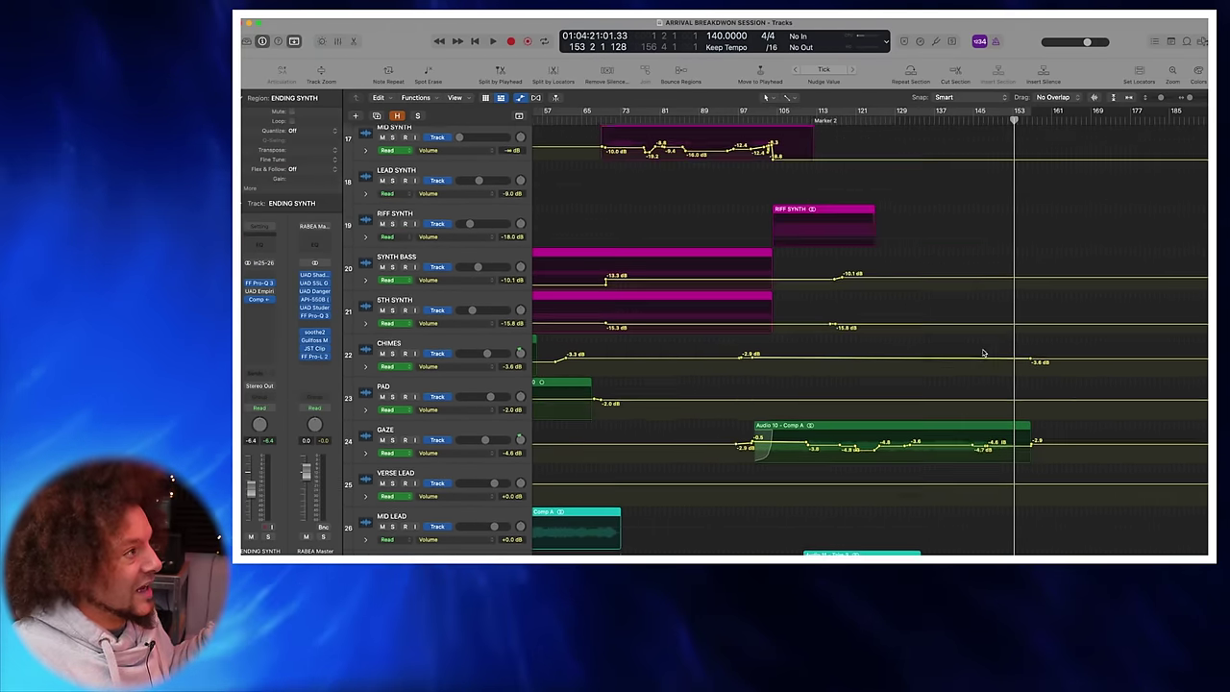
pyautogui.scroll(5, 944, 316)
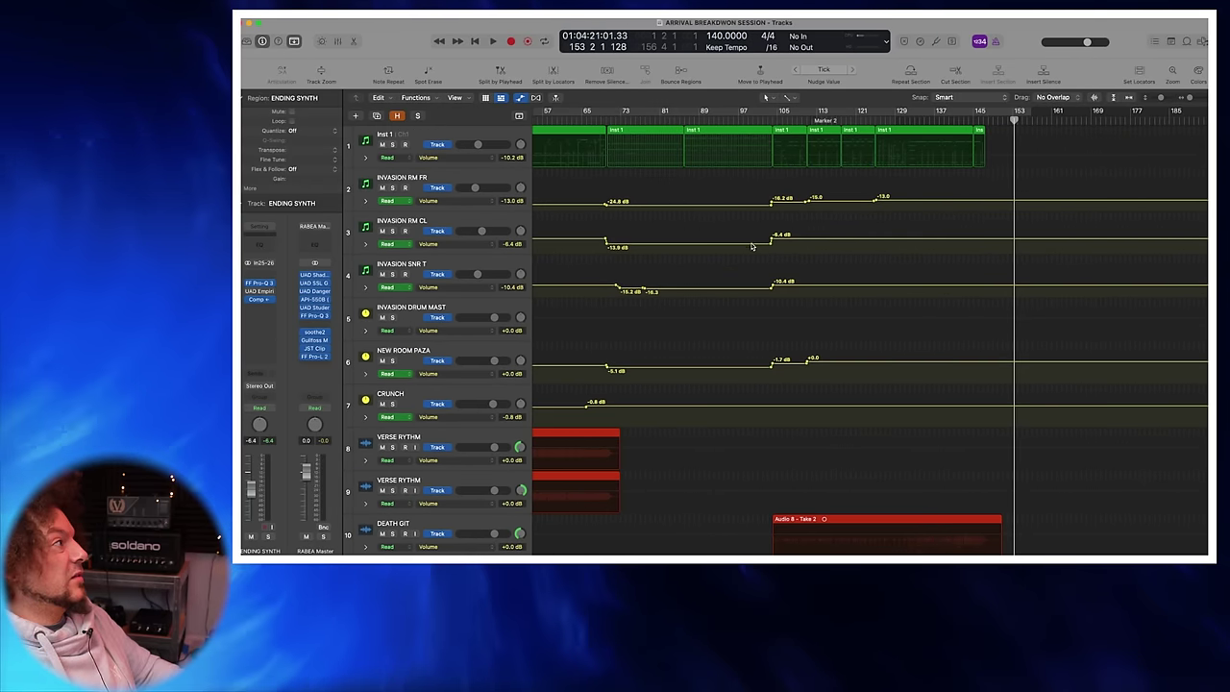
# Step: Place the playhead at bar 128 and examine the arrangement with automation hidden, then the GAZE and lead automation up close
pyautogui.click(890, 115)
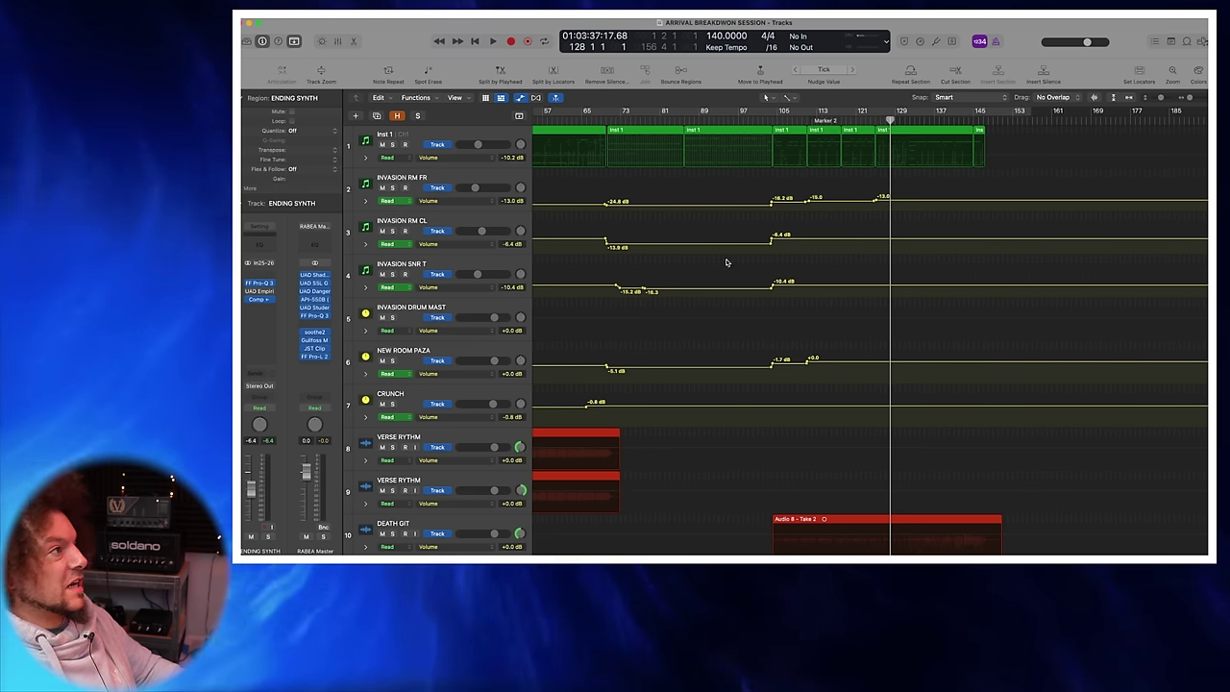
pyautogui.scroll(-1, 946, 338)
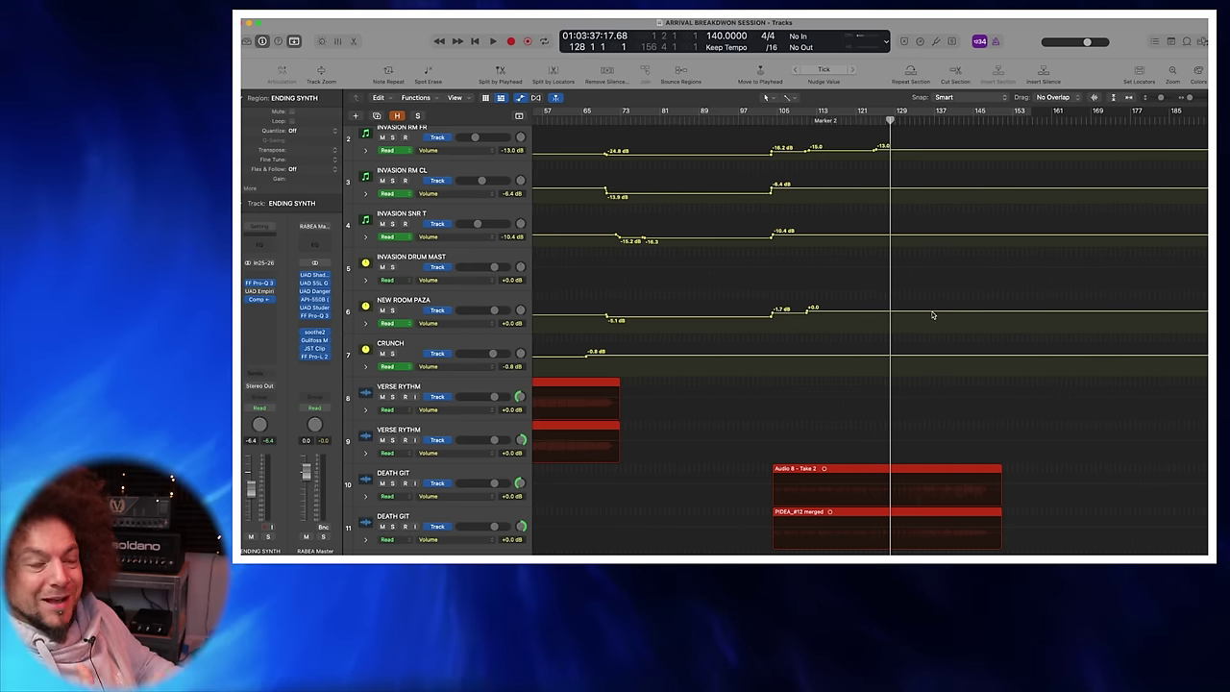
pyautogui.press('z')
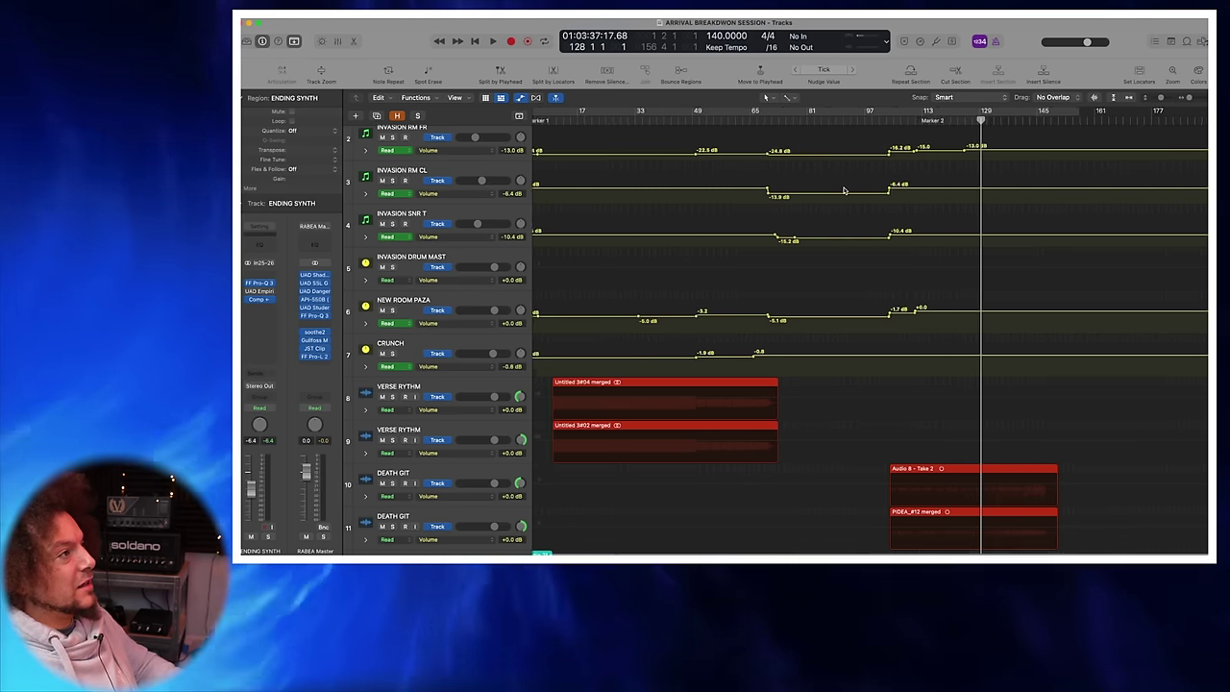
pyautogui.scroll(-10, 862, 186)
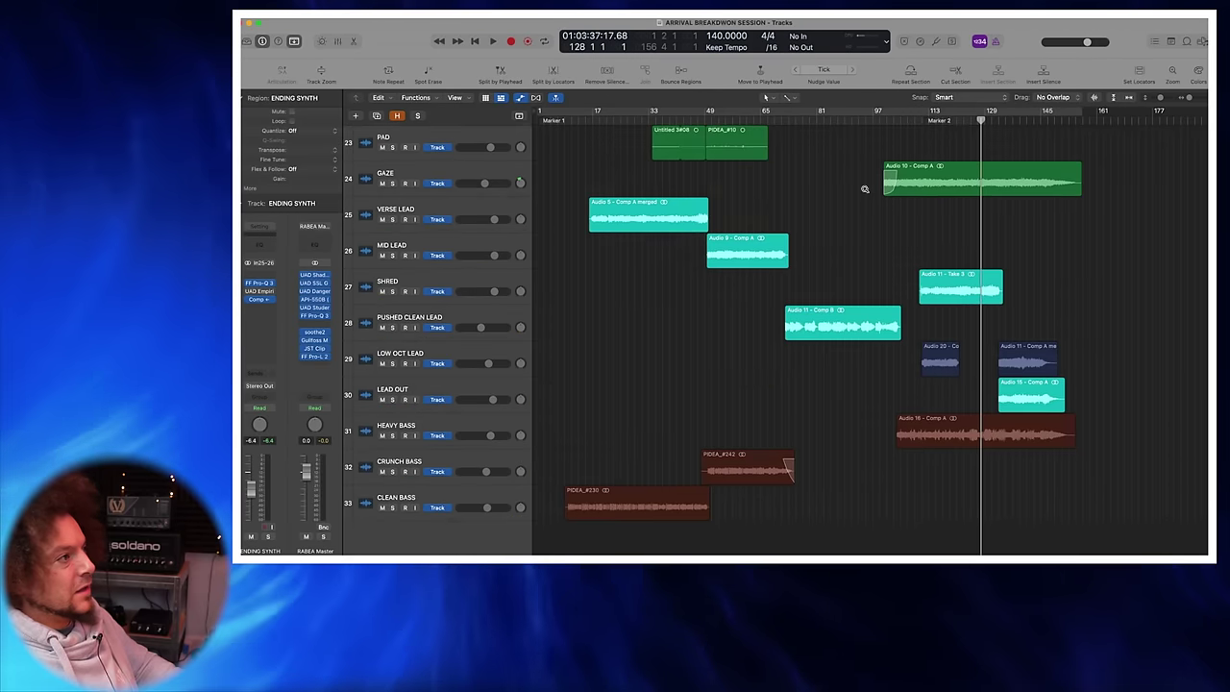
pyautogui.press('a')
pyautogui.press('z')
pyautogui.hscroll(1, 862, 189)
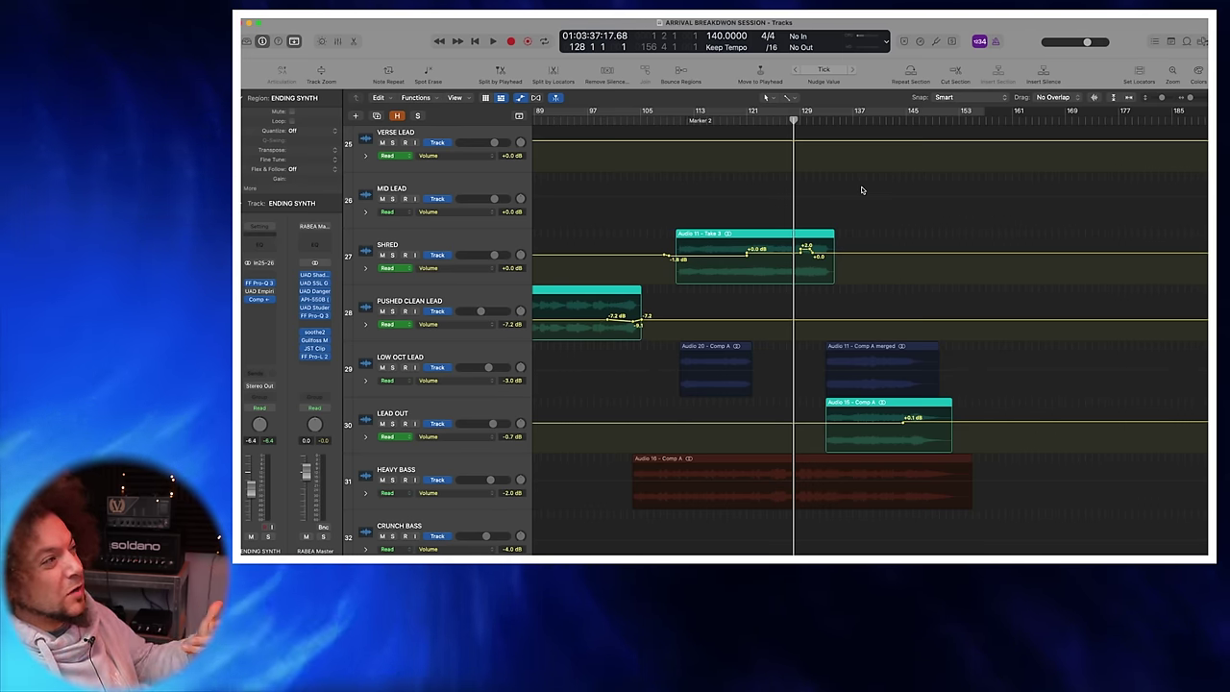
pyautogui.scroll(4, 868, 250)
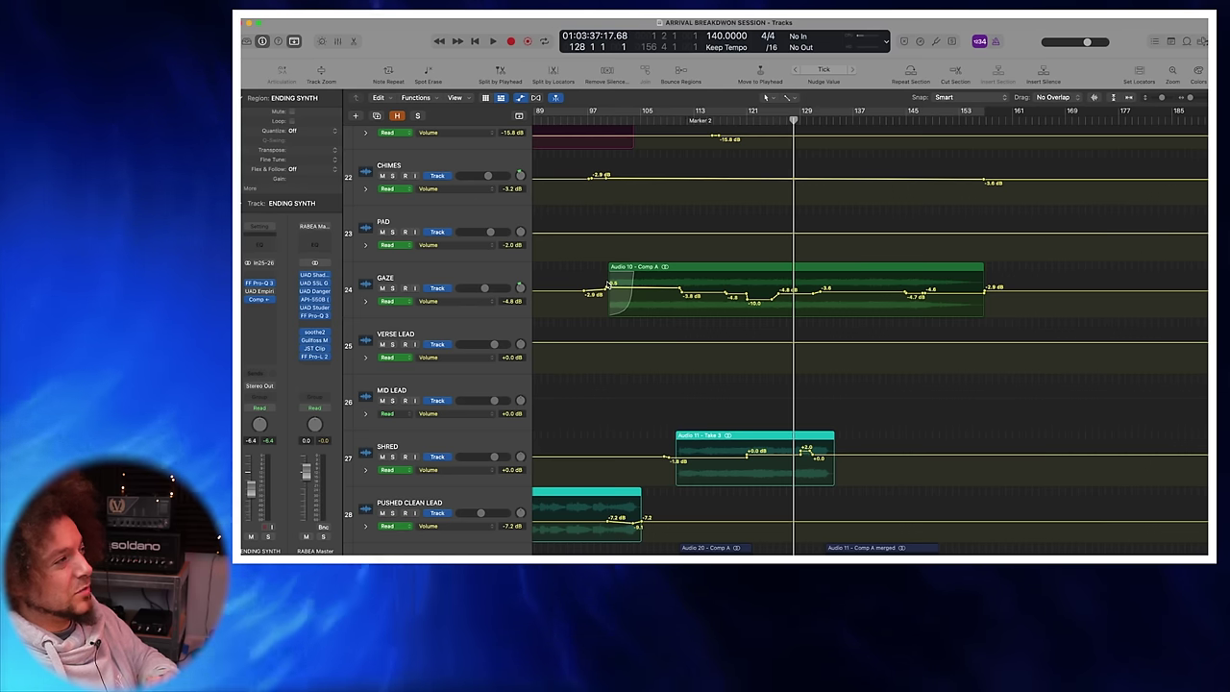
# Step: Examine the whole song's arrangement and volume automation across the drum, guitar, synth, GAZE, lead and bass tracks
pyautogui.hscroll(-10, 843, 257)
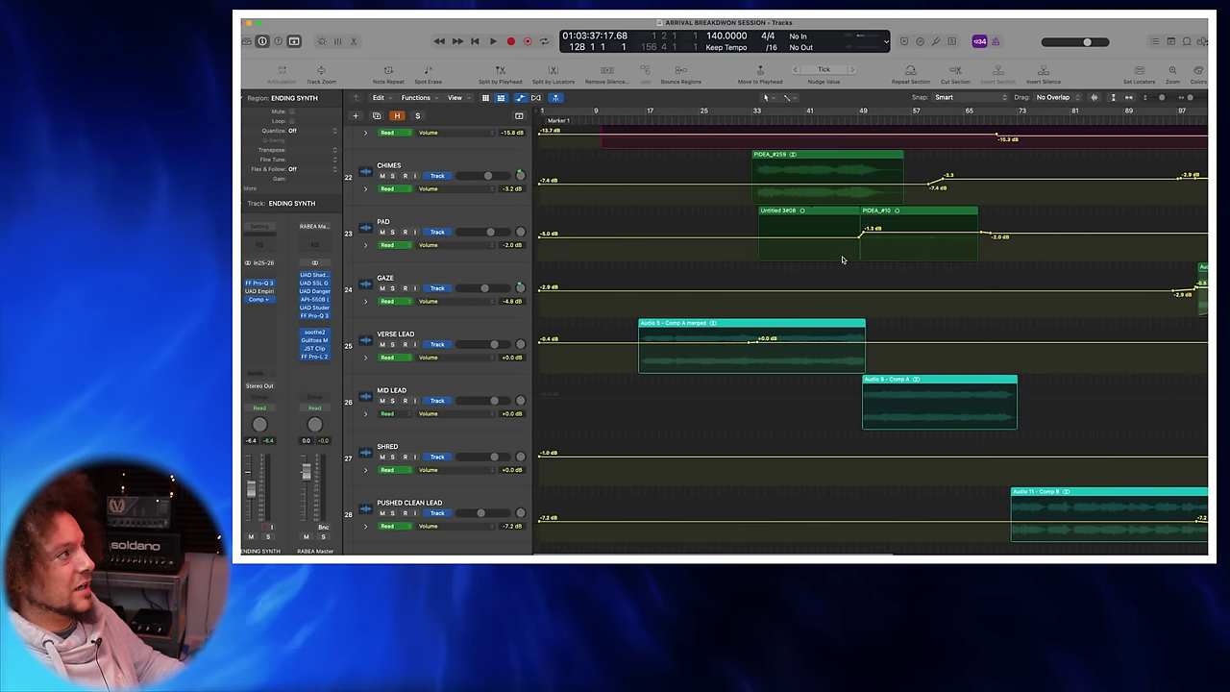
pyautogui.scroll(-5, 843, 258)
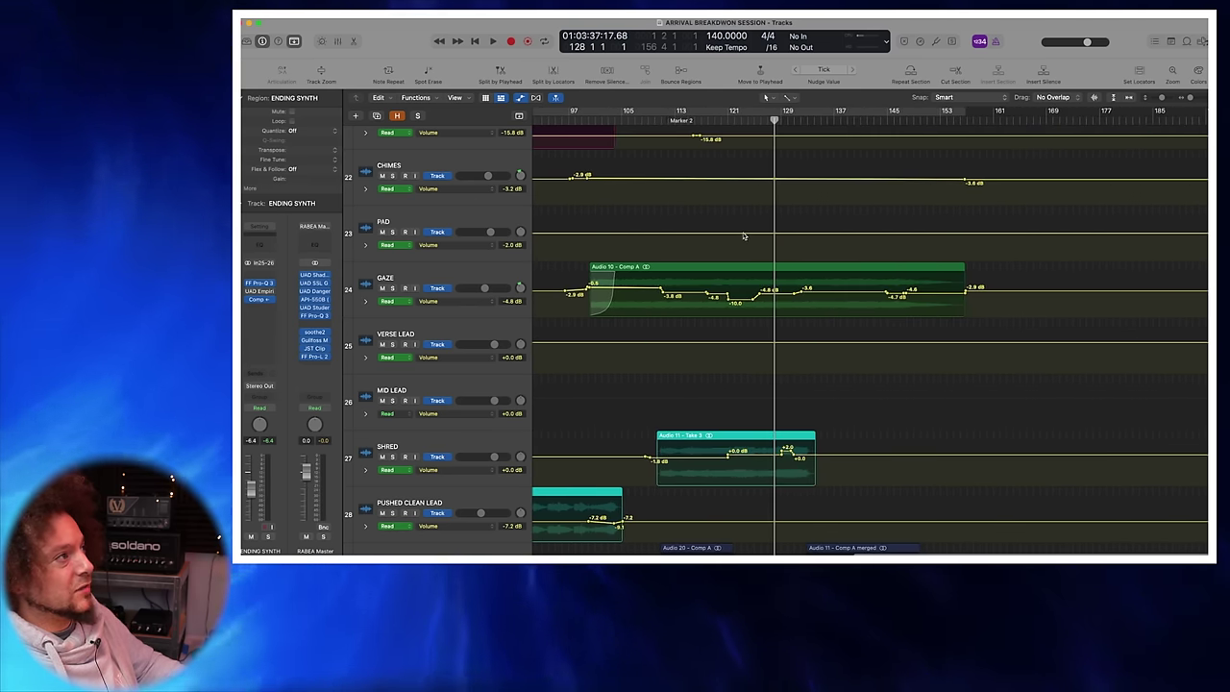
pyautogui.scroll(3, 742, 245)
pyautogui.scroll(-6, 745, 243)
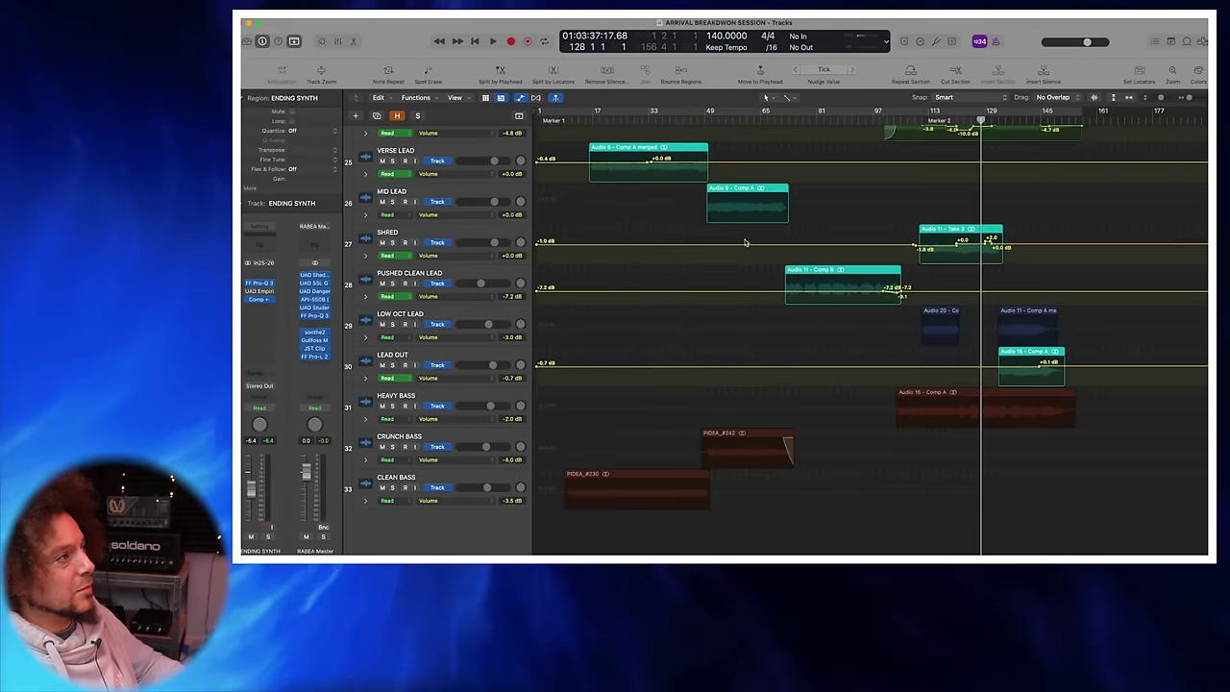
pyautogui.scroll(5, 745, 242)
pyautogui.scroll(-5, 731, 257)
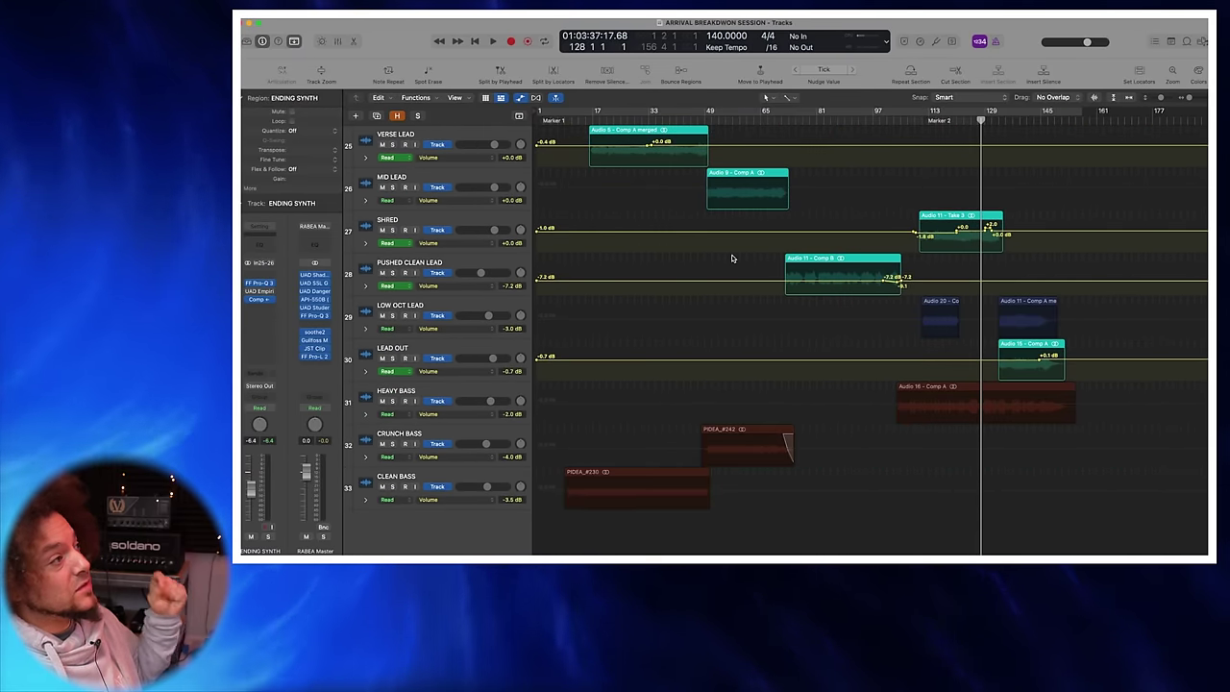
pyautogui.scroll(8, 728, 258)
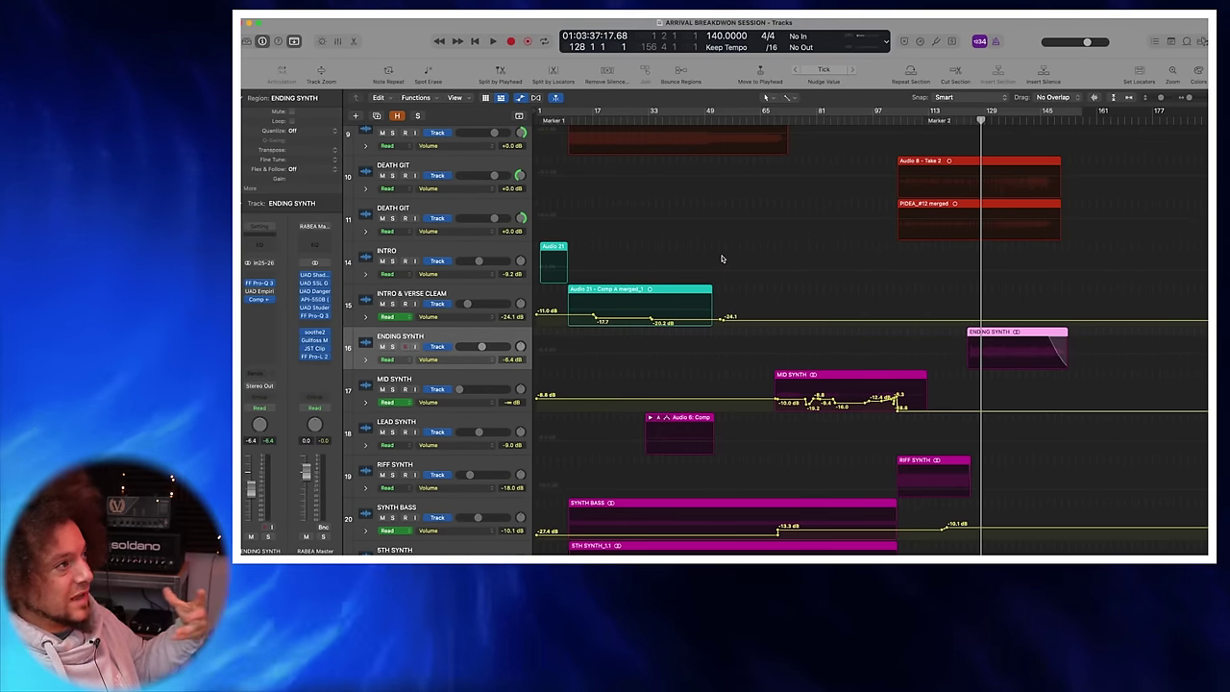
pyautogui.scroll(-9, 721, 259)
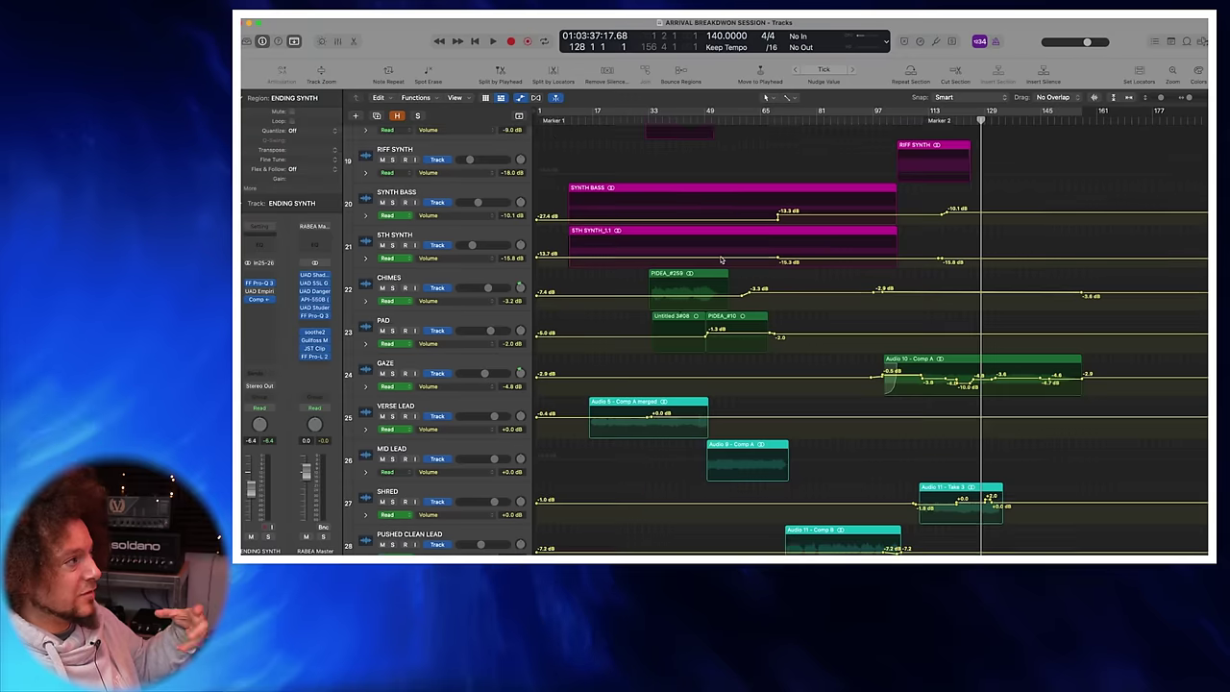
pyautogui.scroll(-2, 722, 260)
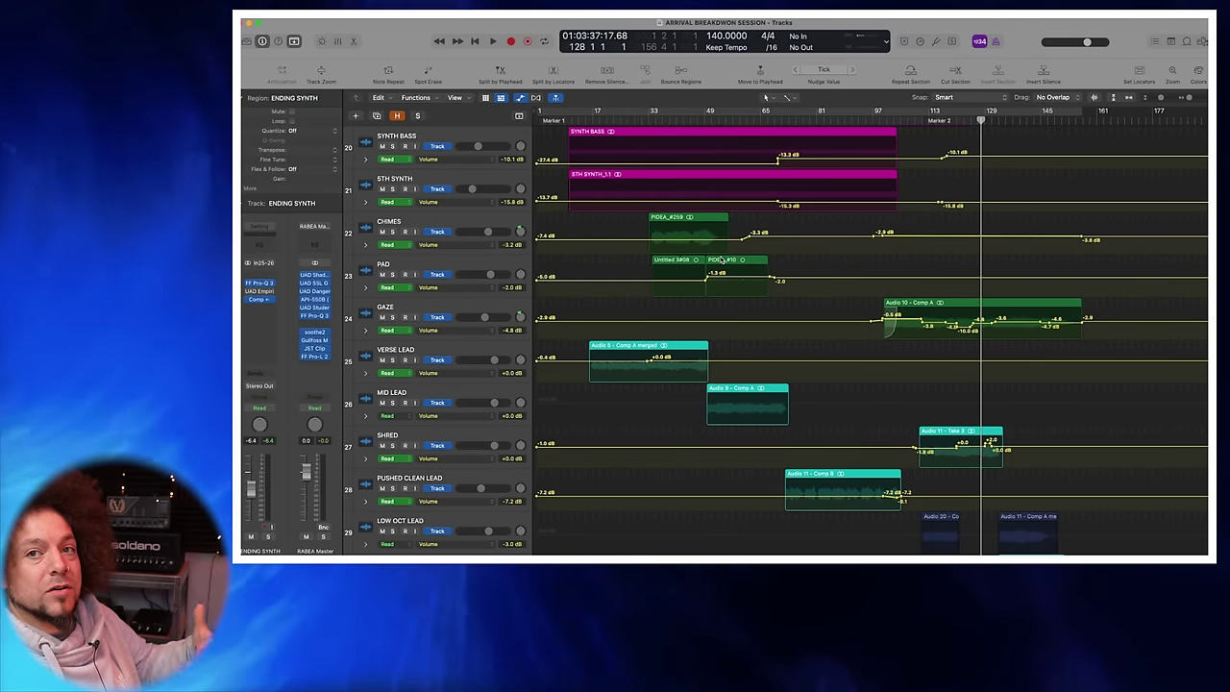
pyautogui.scroll(-5, 722, 258)
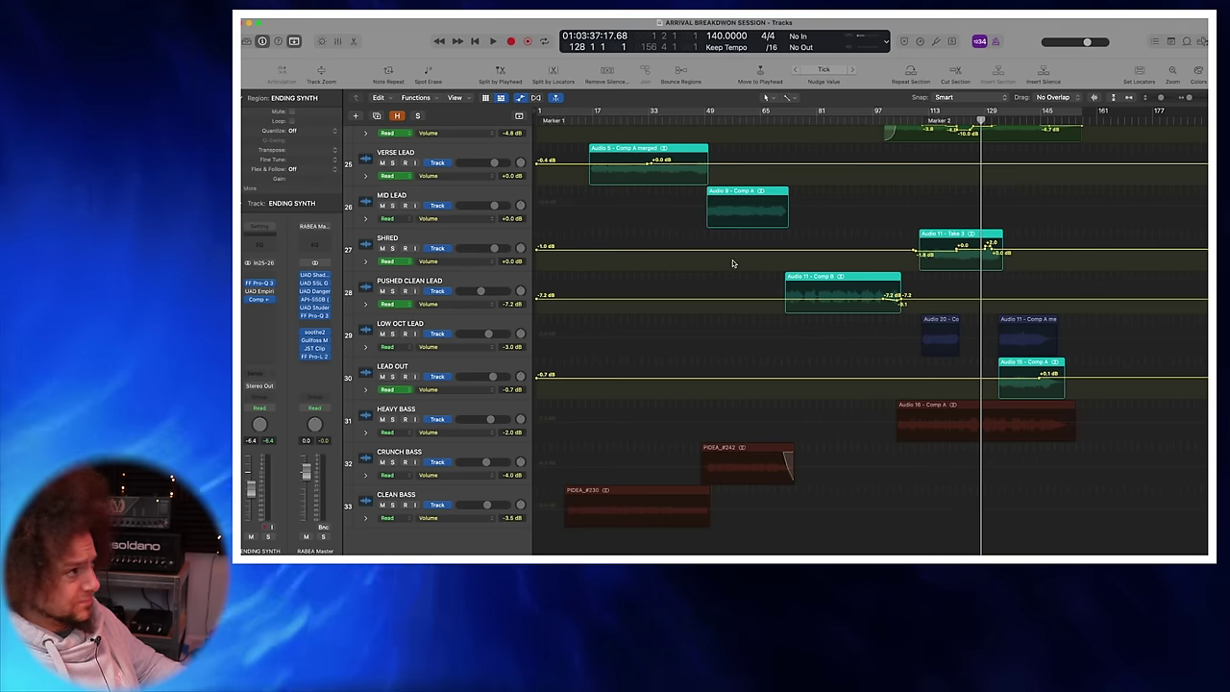
pyautogui.scroll(15, 670, 233)
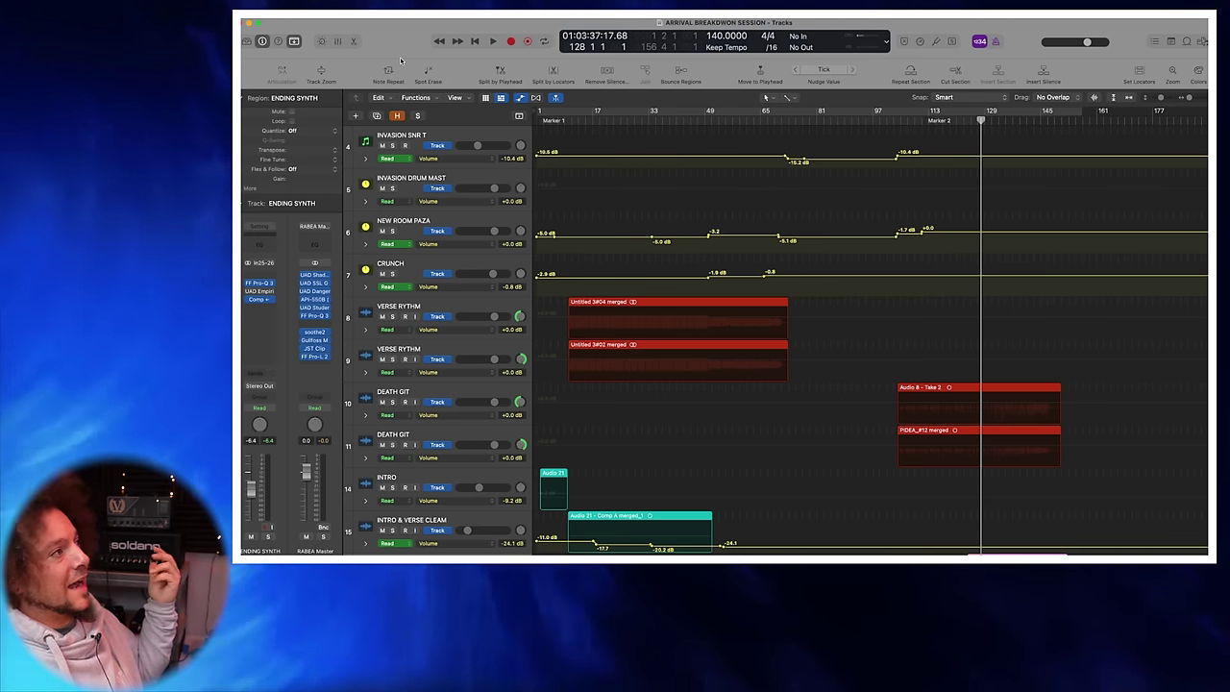
pyautogui.scroll(-15, 771, 316)
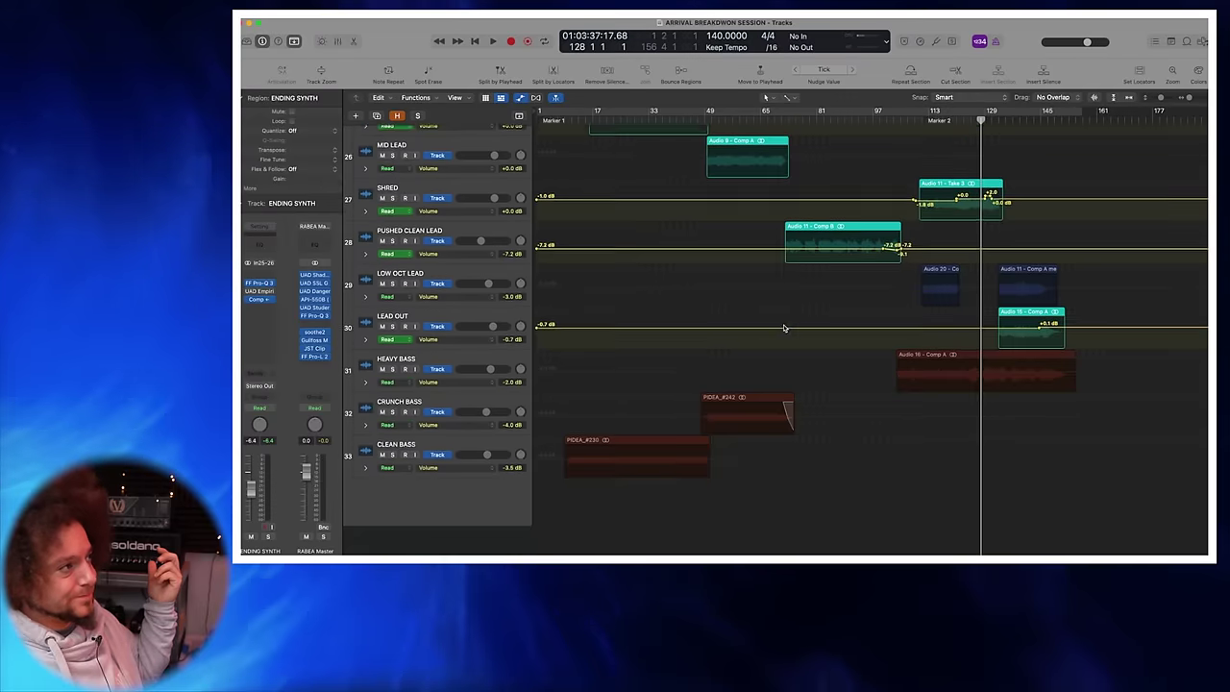
pyautogui.scroll(5, 783, 317)
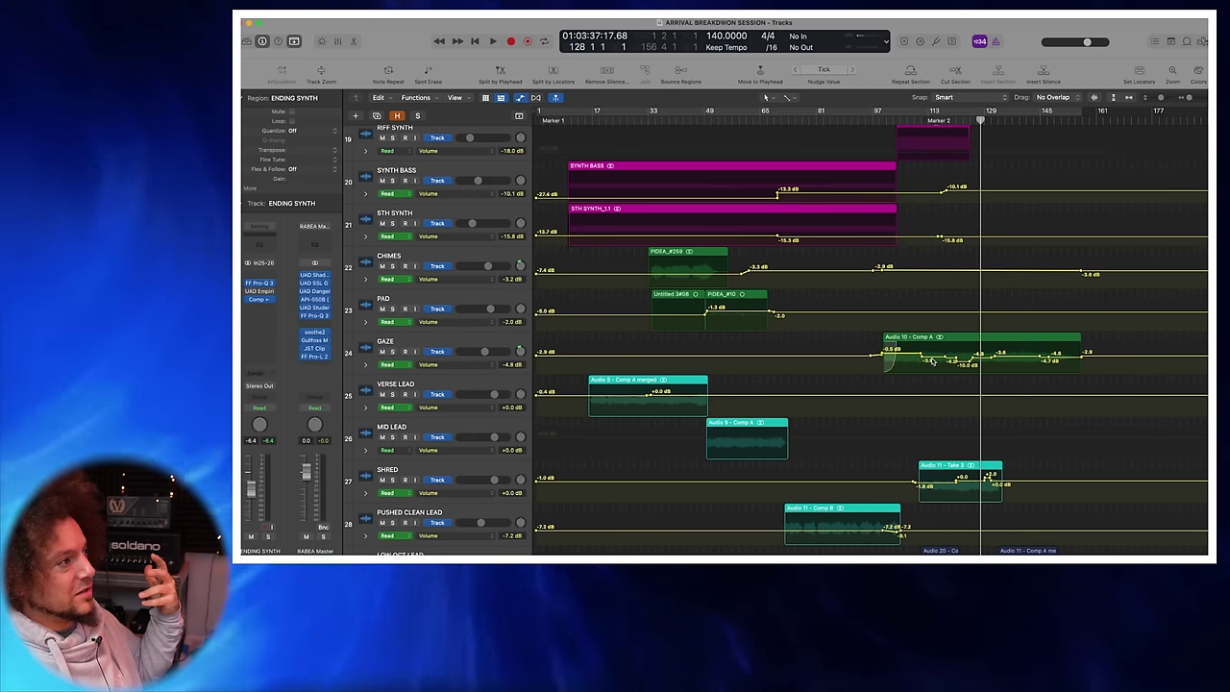
# Step: Play the full mix briefly from bar 121, with the GAZE and SHRED volume automation in close view
pyautogui.click(962, 124)
pyautogui.scroll(5, 962, 249)
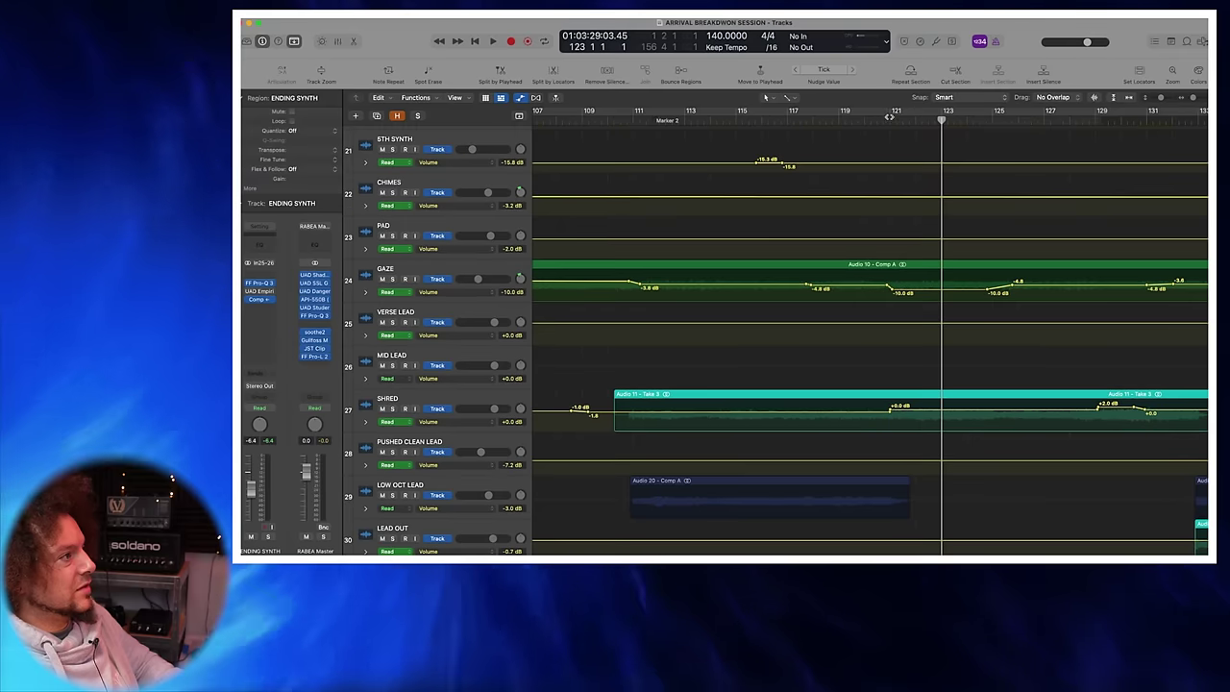
pyautogui.click(890, 120)
pyautogui.press('space')
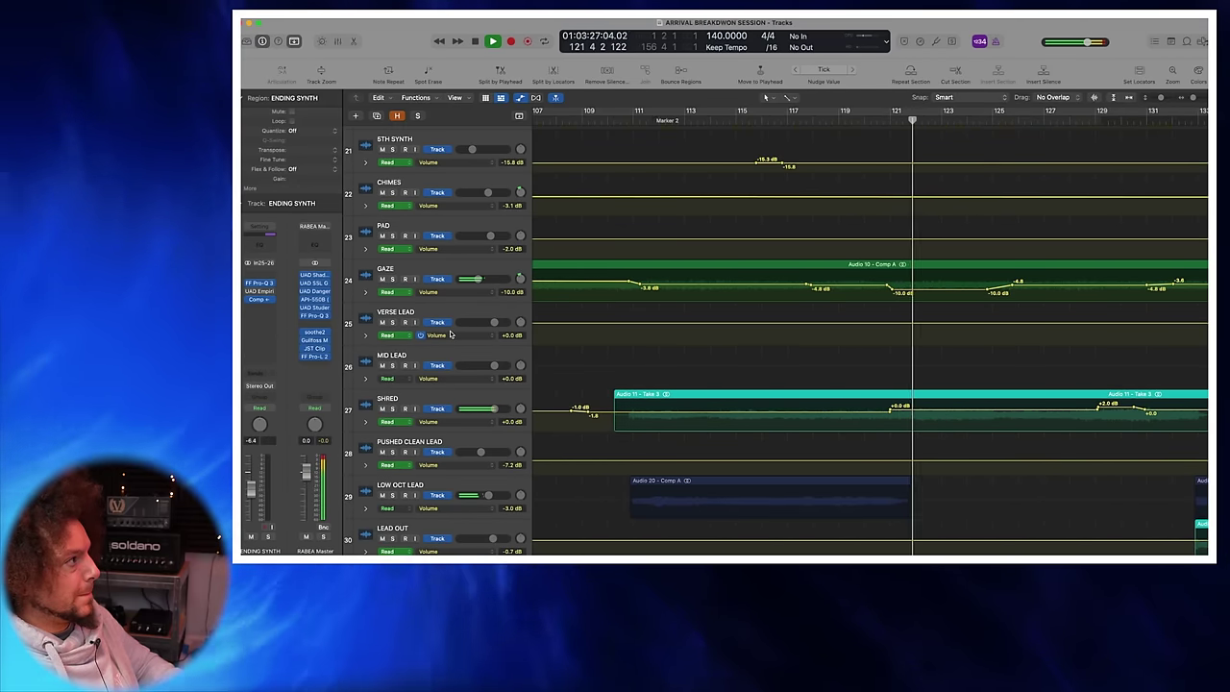
pyautogui.press('space')
# Step: Solo GAZE and play it from about bar 120 through its volume dip at bar 121
pyautogui.click(392, 279)
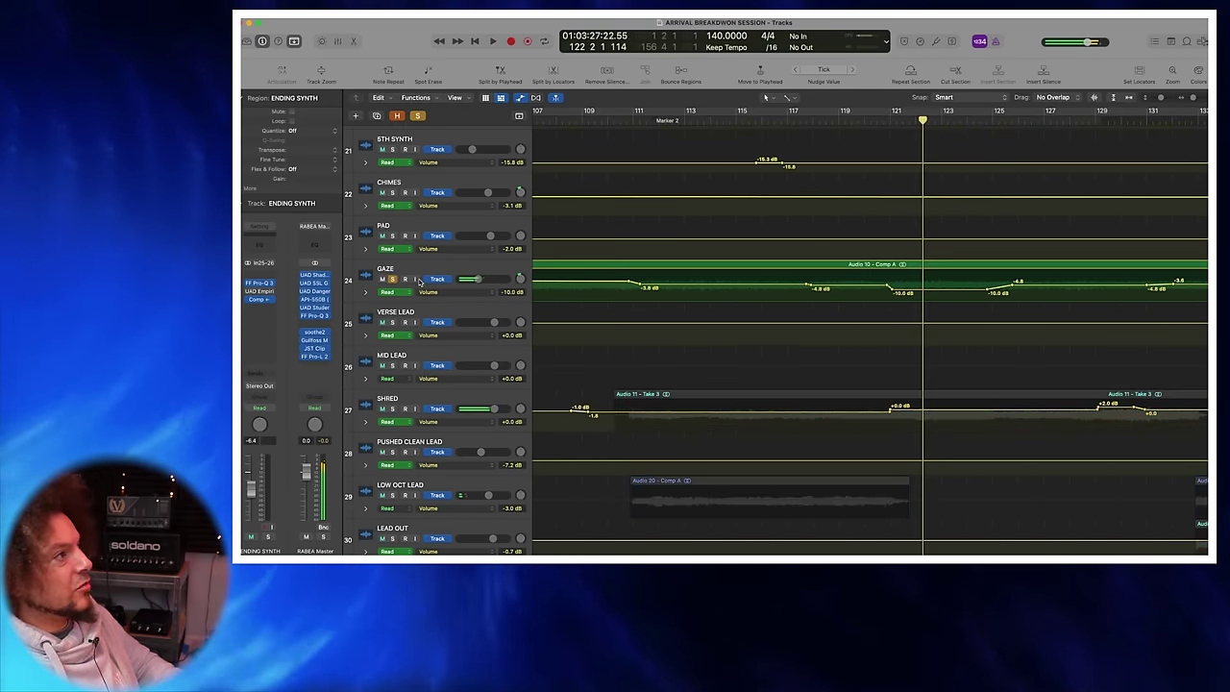
pyautogui.click(880, 120)
pyautogui.press('space')
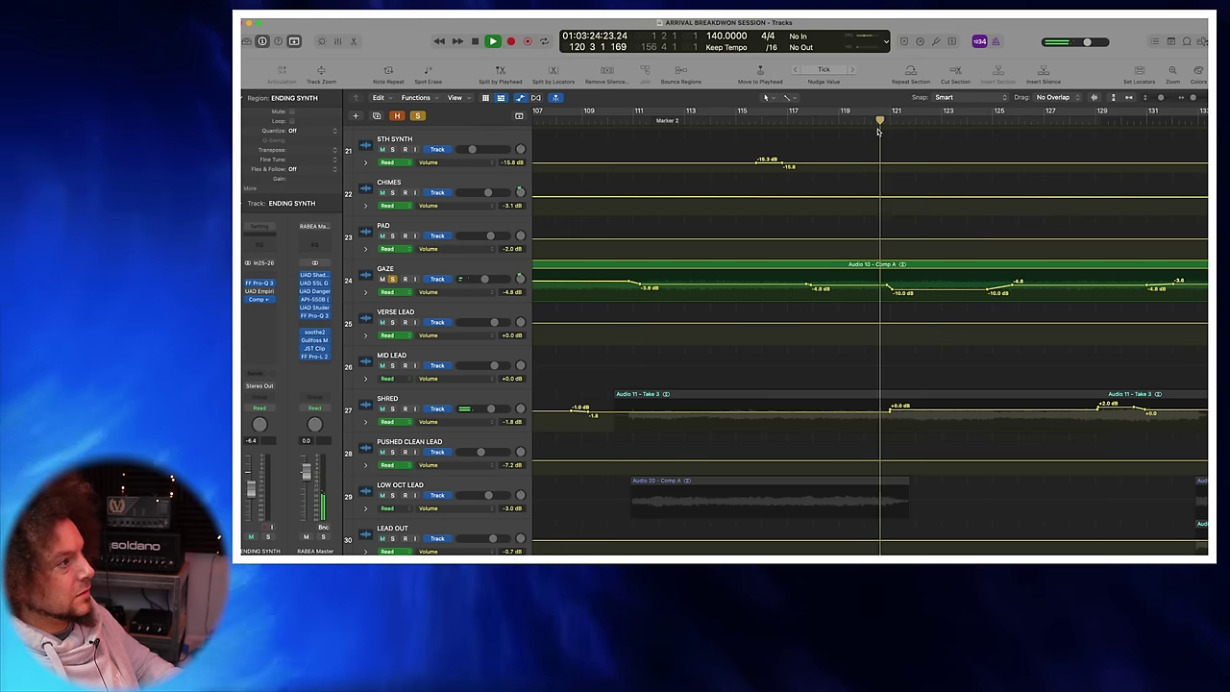
pyautogui.press('space')
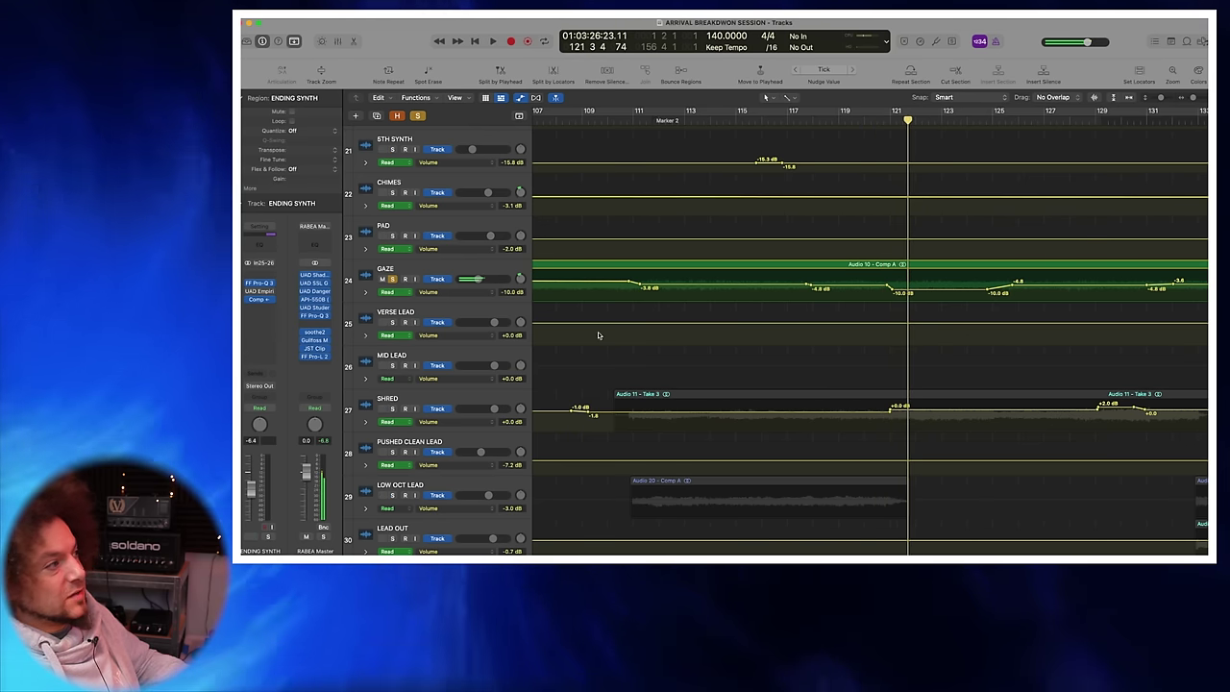
# Step: With GAZE unsoloed and its volume automation bypassed, play the full mix from bar 120 to bar 124
pyautogui.click(868, 414)
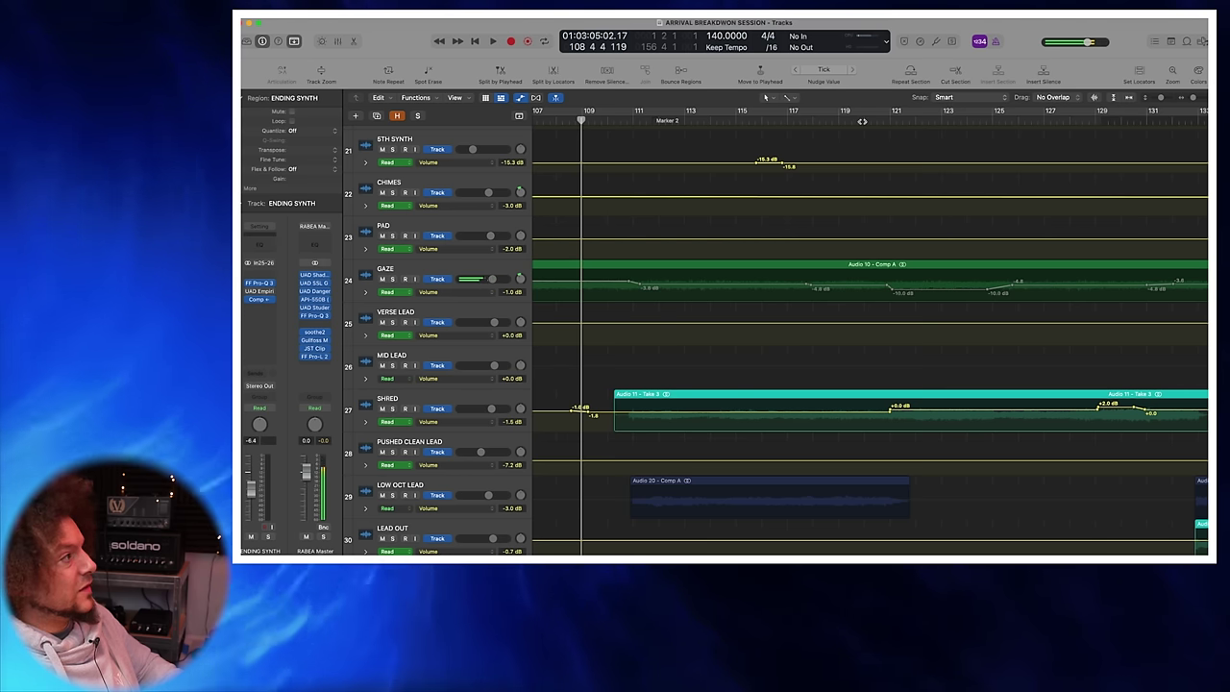
pyautogui.click(862, 121)
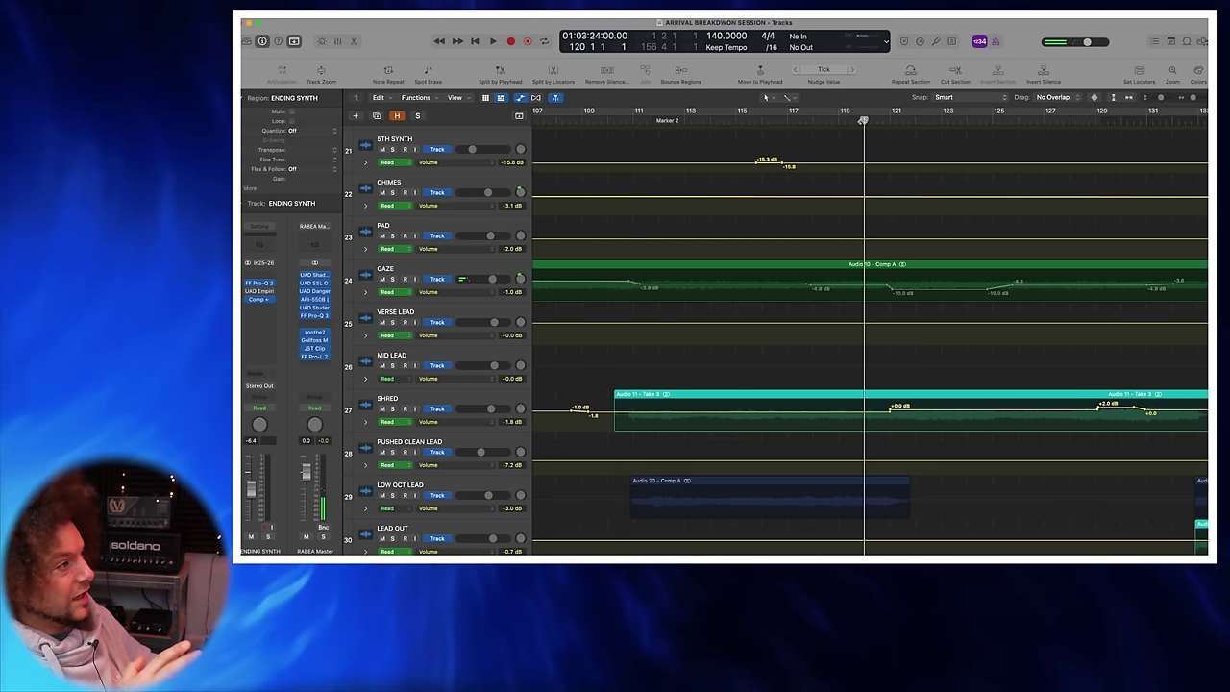
pyautogui.press('space')
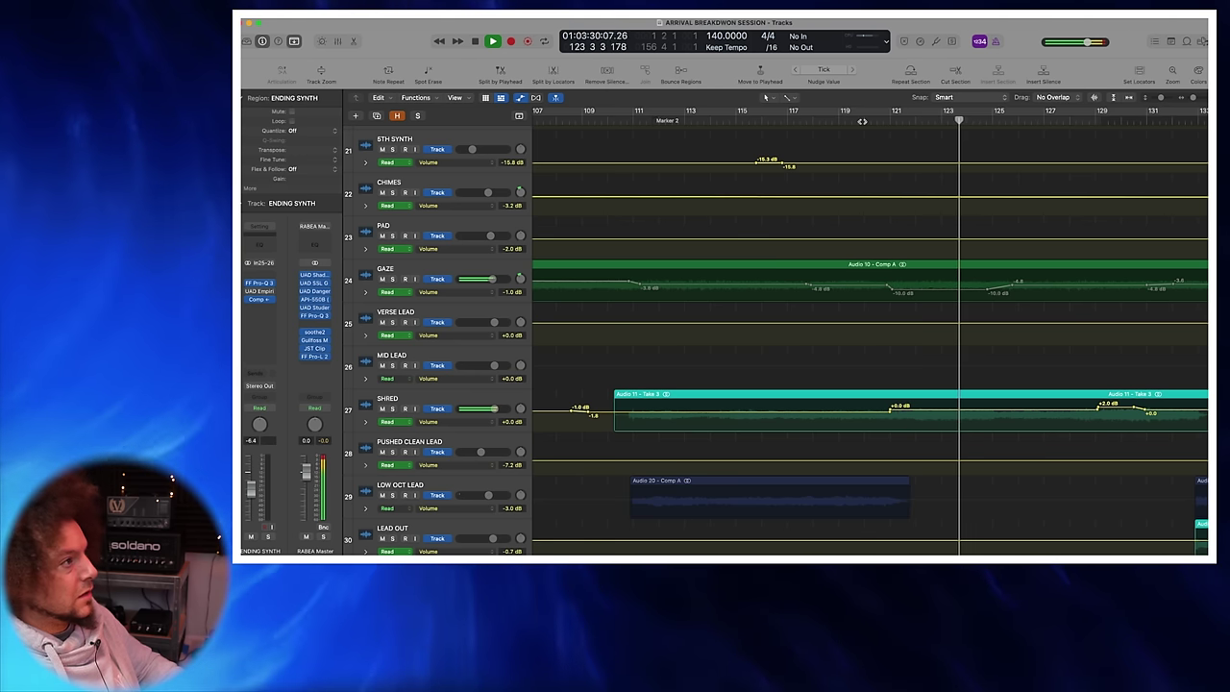
pyautogui.press('space')
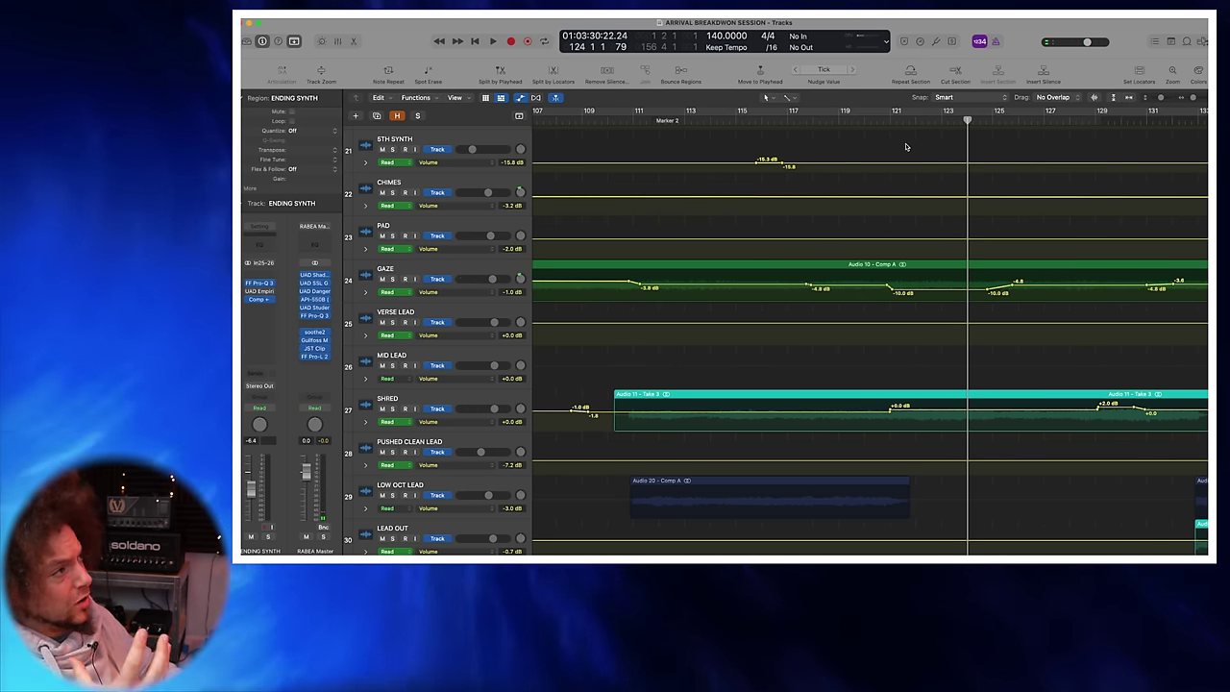
# Step: With GAZE's volume automation active, play the full mix from about bar 118 to bar 124 for comparison
pyautogui.click(813, 123)
pyautogui.press('space')
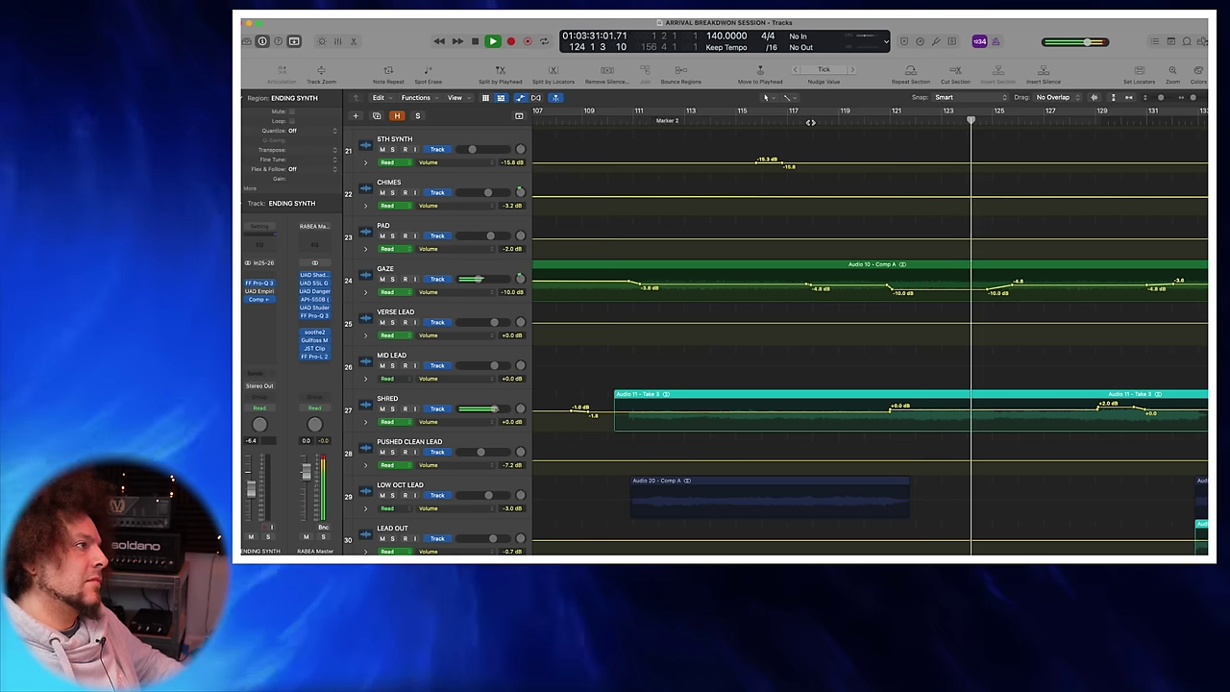
pyautogui.press('space')
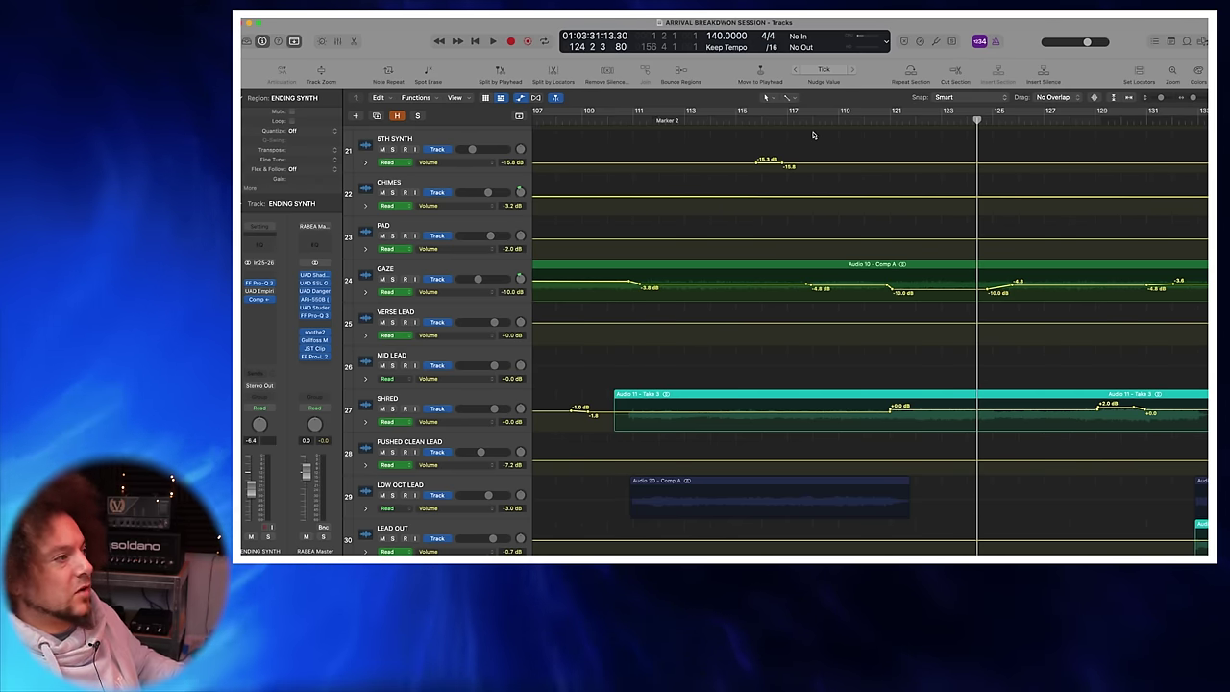
# Step: Show the full arrangement, open the mixer and examine the channels' faders, sends, routing and insert effects
pyautogui.press('z')
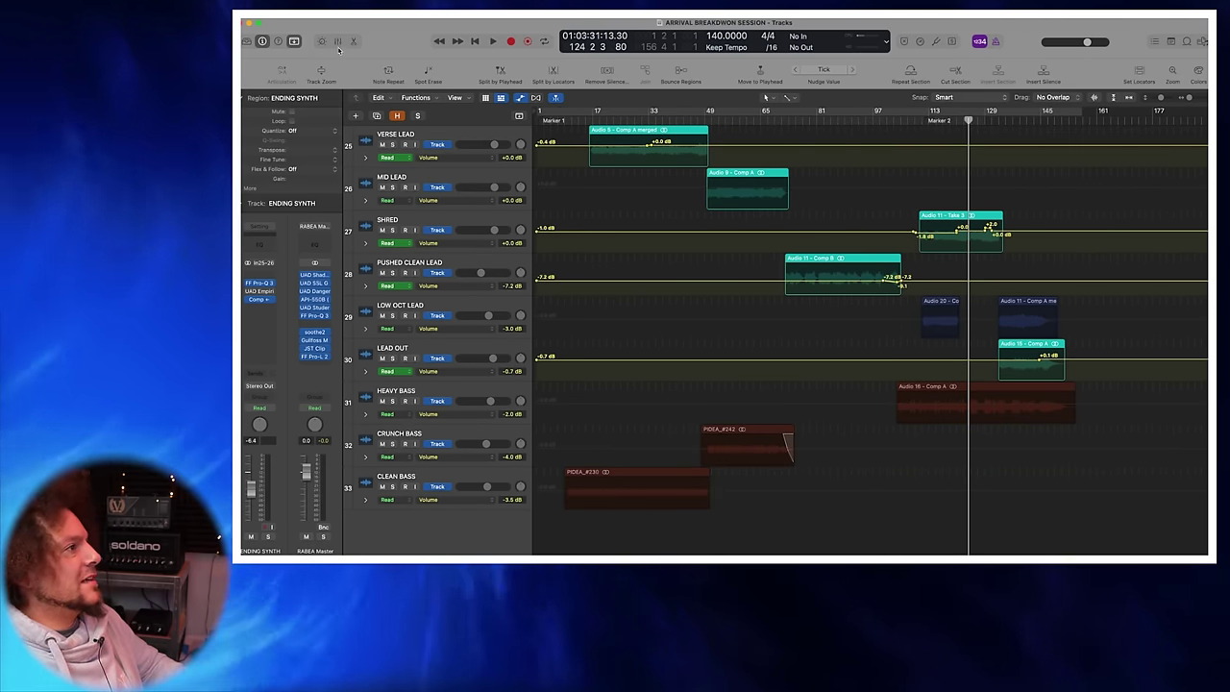
pyautogui.press('x')
pyautogui.scroll(-5, 1025, 370)
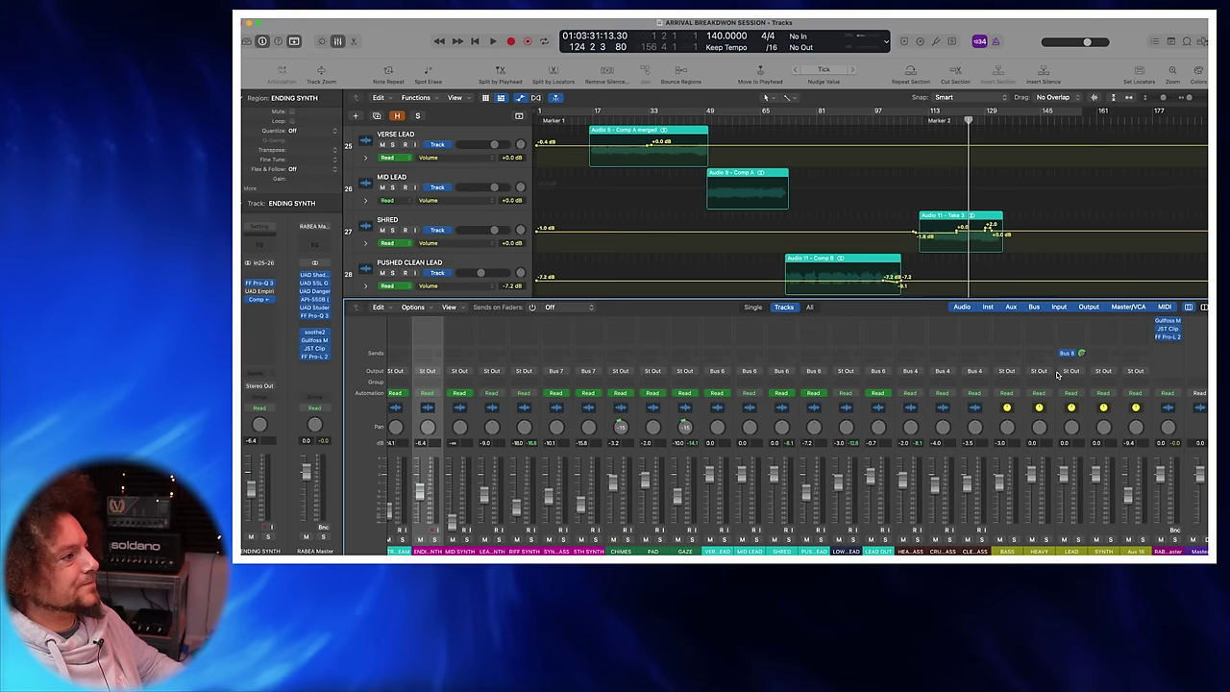
pyautogui.scroll(5, 1057, 385)
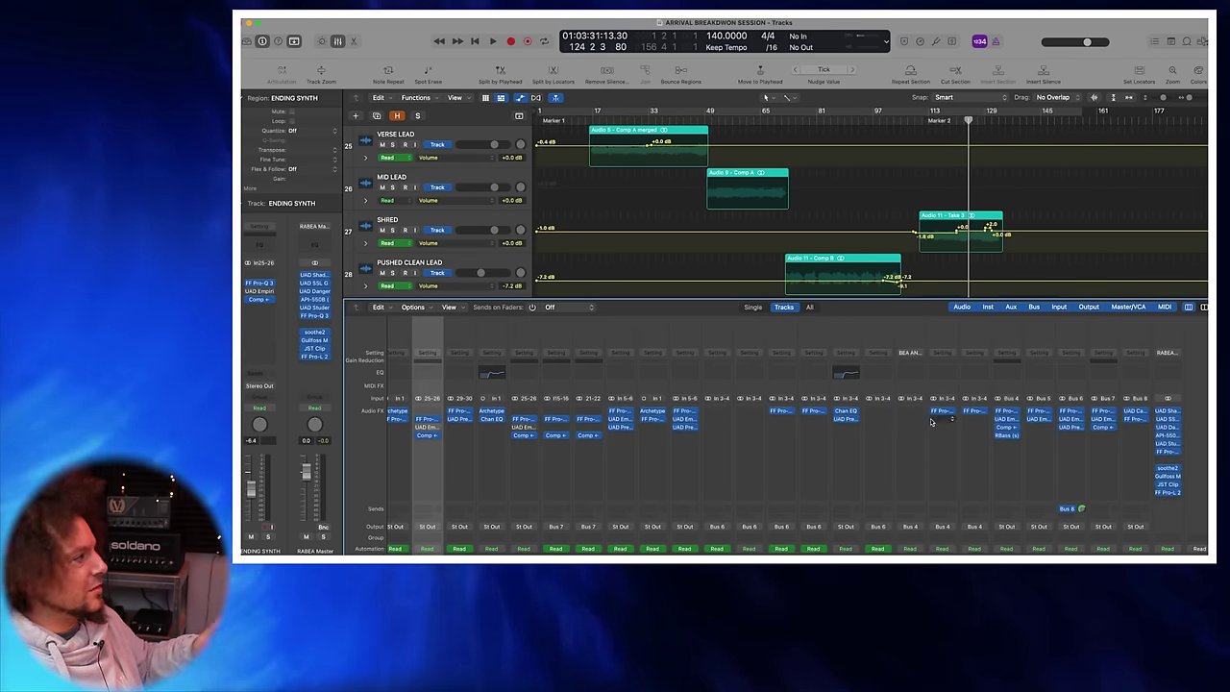
pyautogui.hscroll(-3, 904, 468)
pyautogui.hscroll(3, 904, 468)
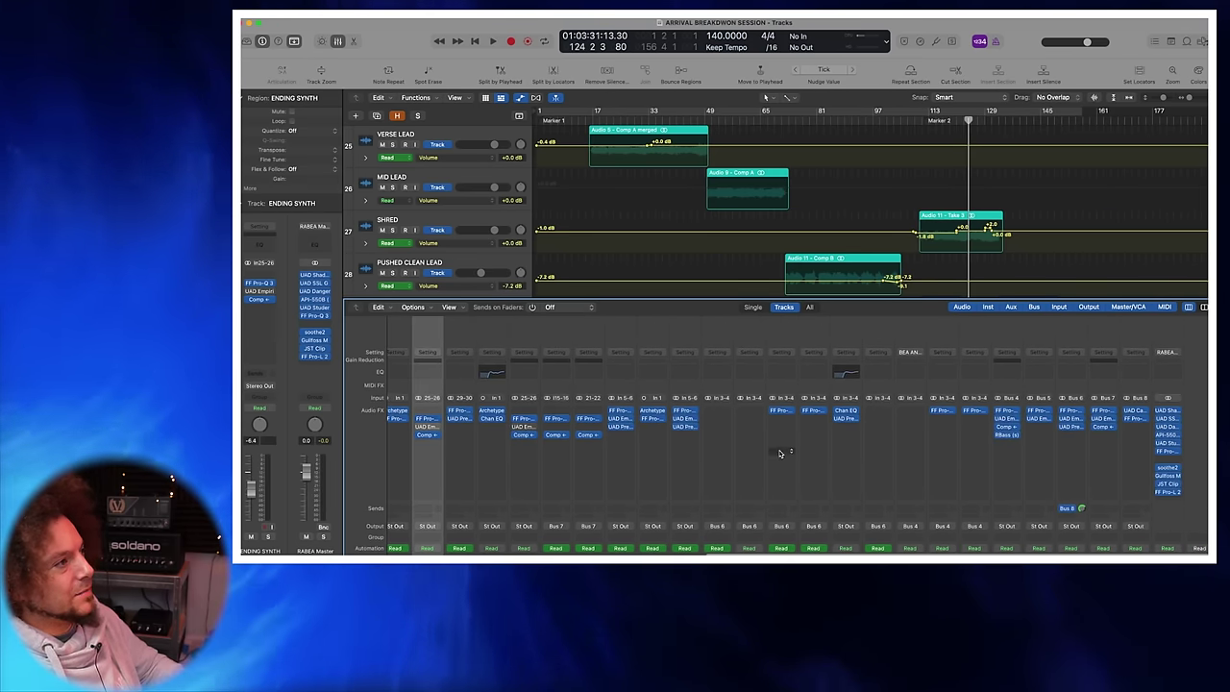
# Step: Inspect the UAD Shadow Hills Mastering Compressor and SSL G Bus Compressor on the RABEA Master channel, and close both
pyautogui.click(1174, 335)
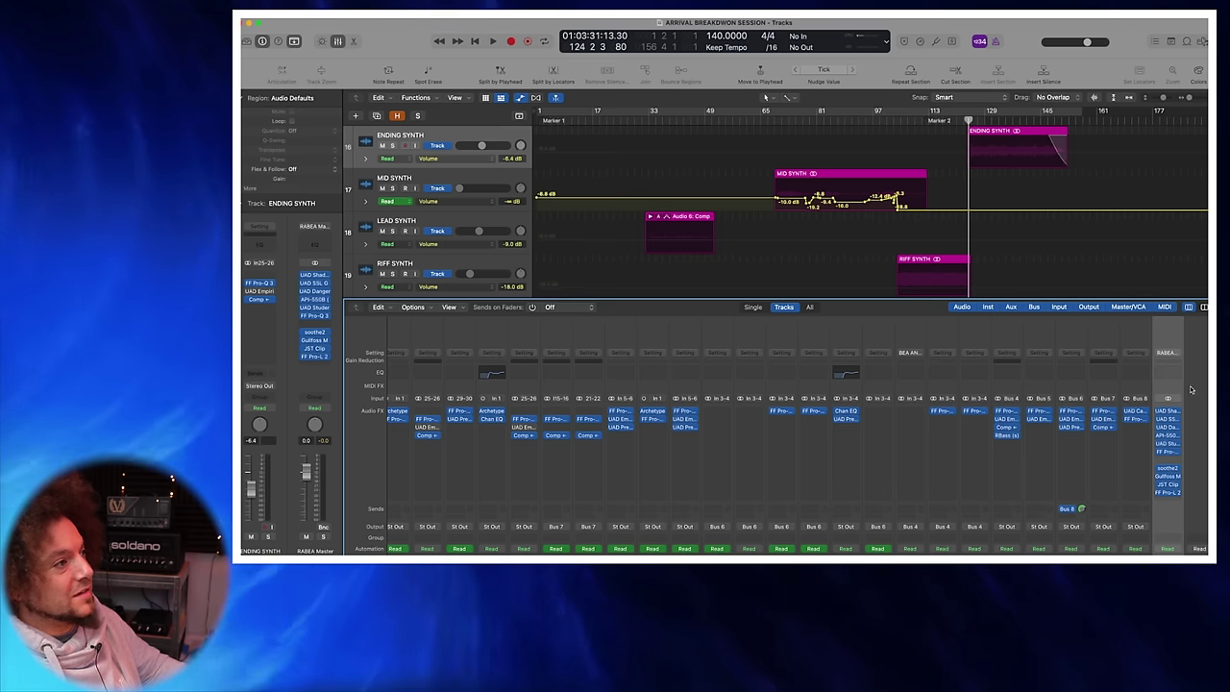
pyautogui.click(1169, 415)
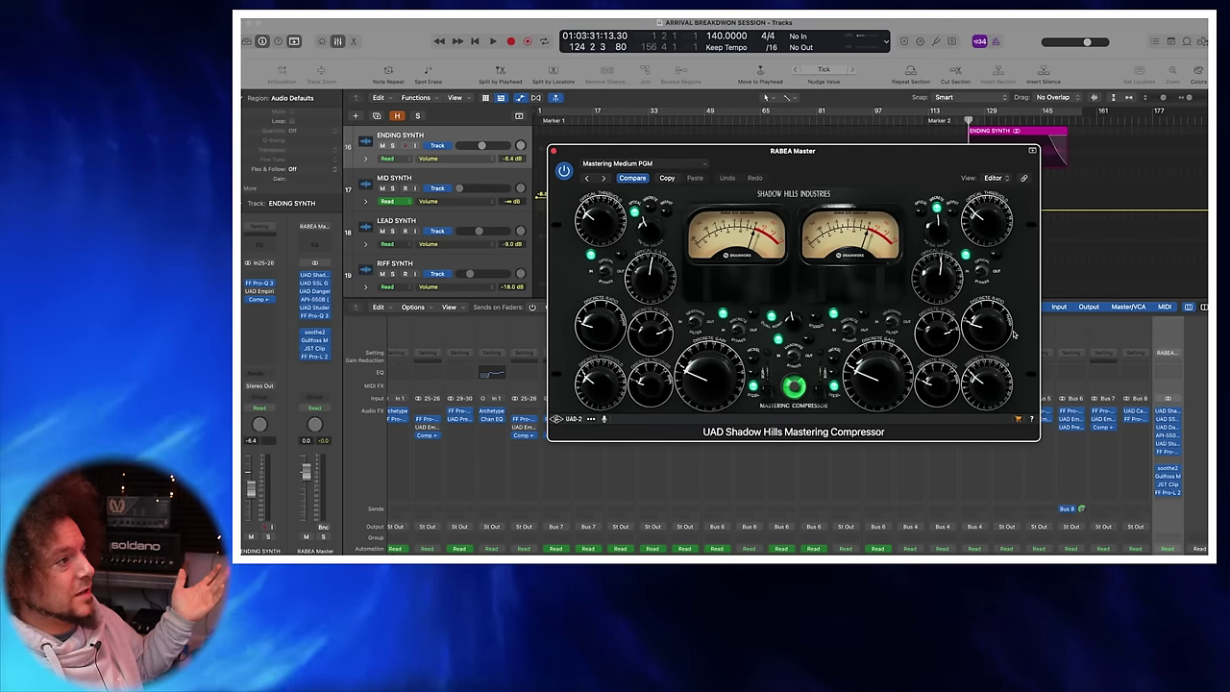
pyautogui.click(1161, 419)
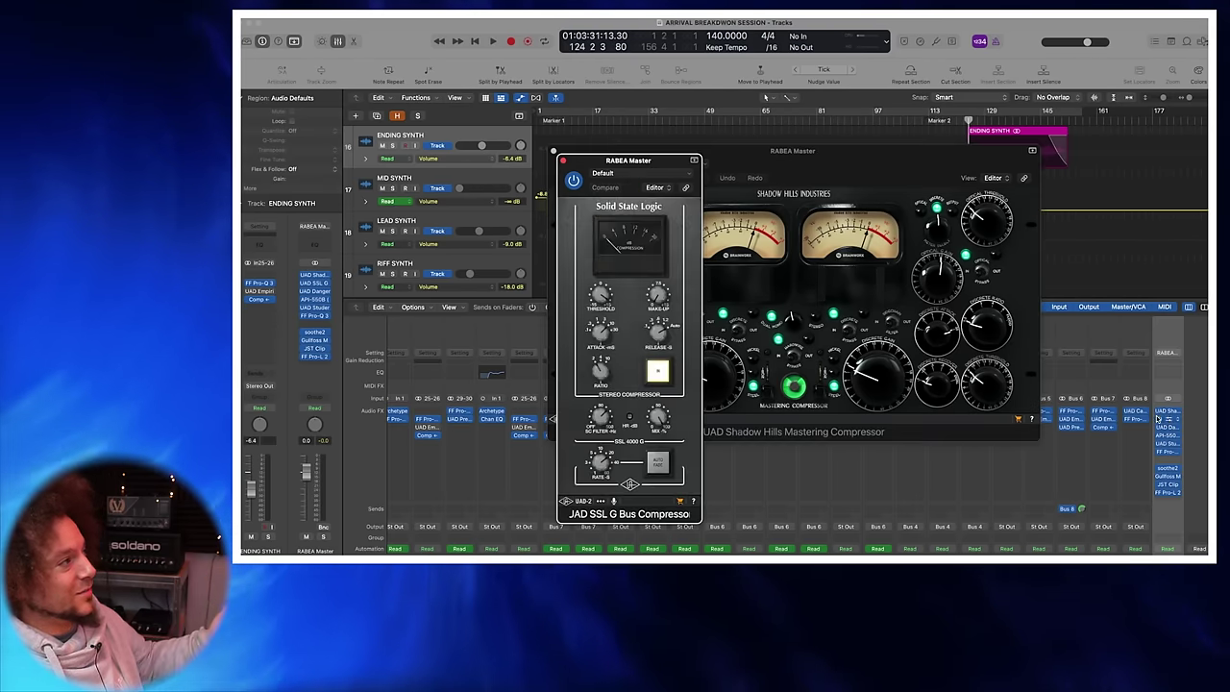
pyautogui.moveTo(567, 196); pyautogui.dragTo(567, 165)
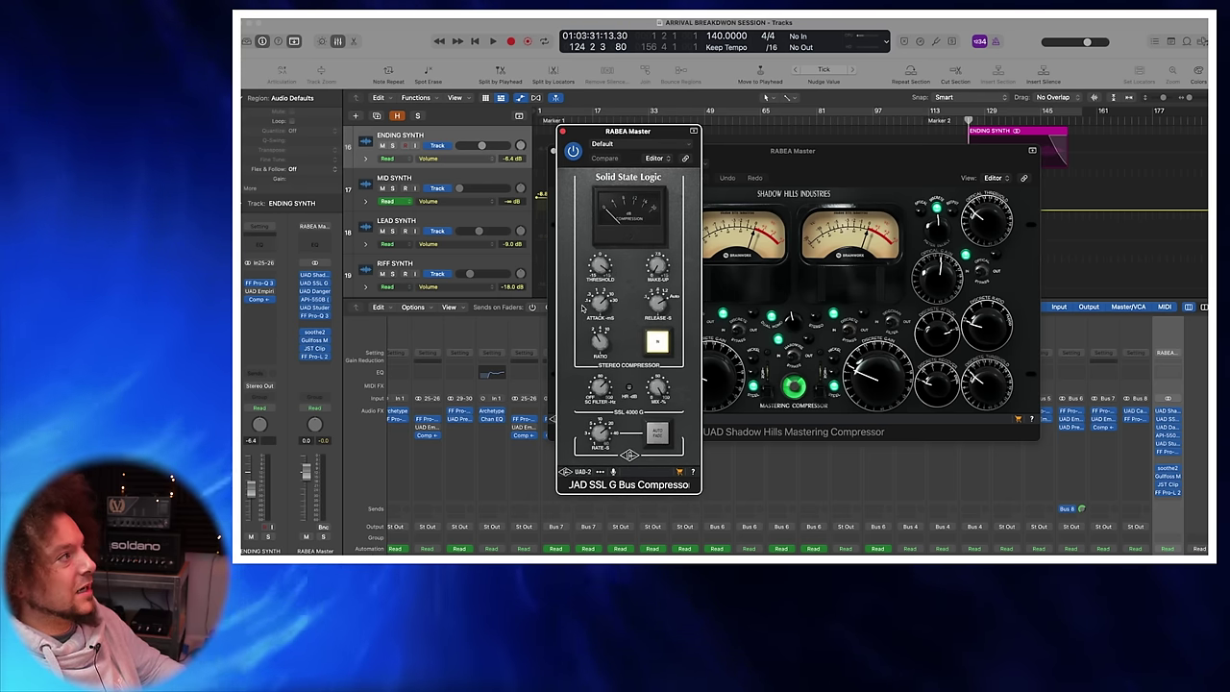
pyautogui.click(563, 132)
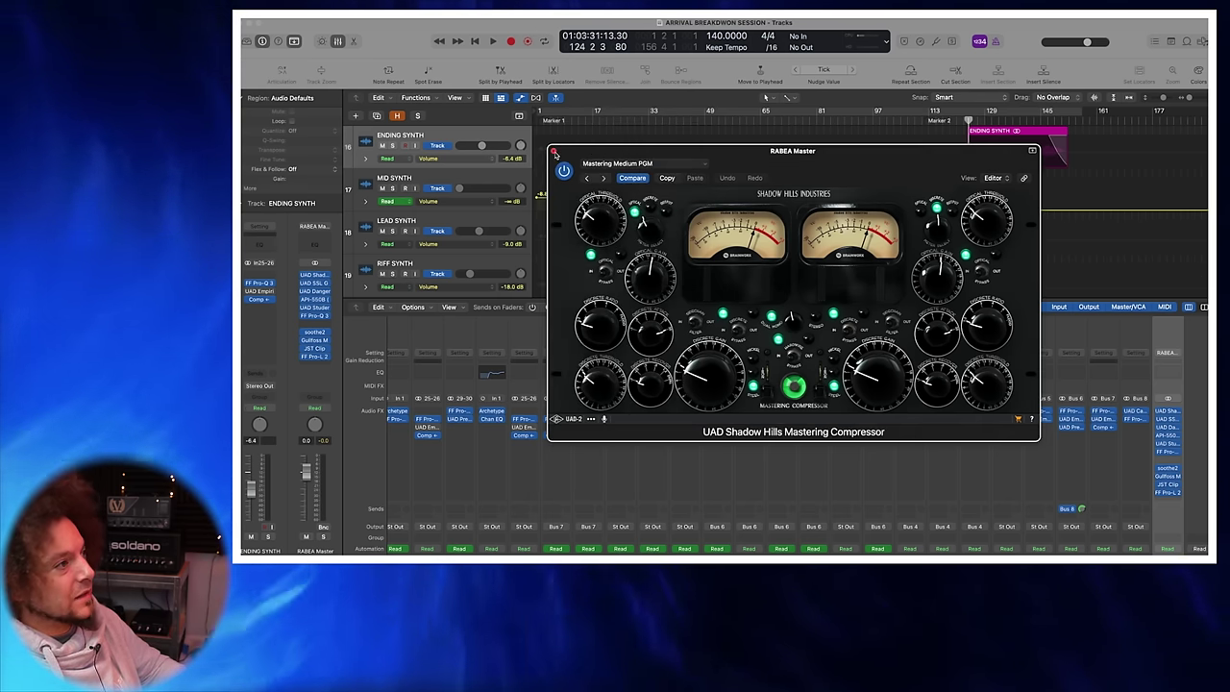
pyautogui.click(554, 151)
# Step: Open the RABEA Master channel's UAD Dangerous BAX EQ Master and compare it bypassed and active during playback
pyautogui.click(1170, 429)
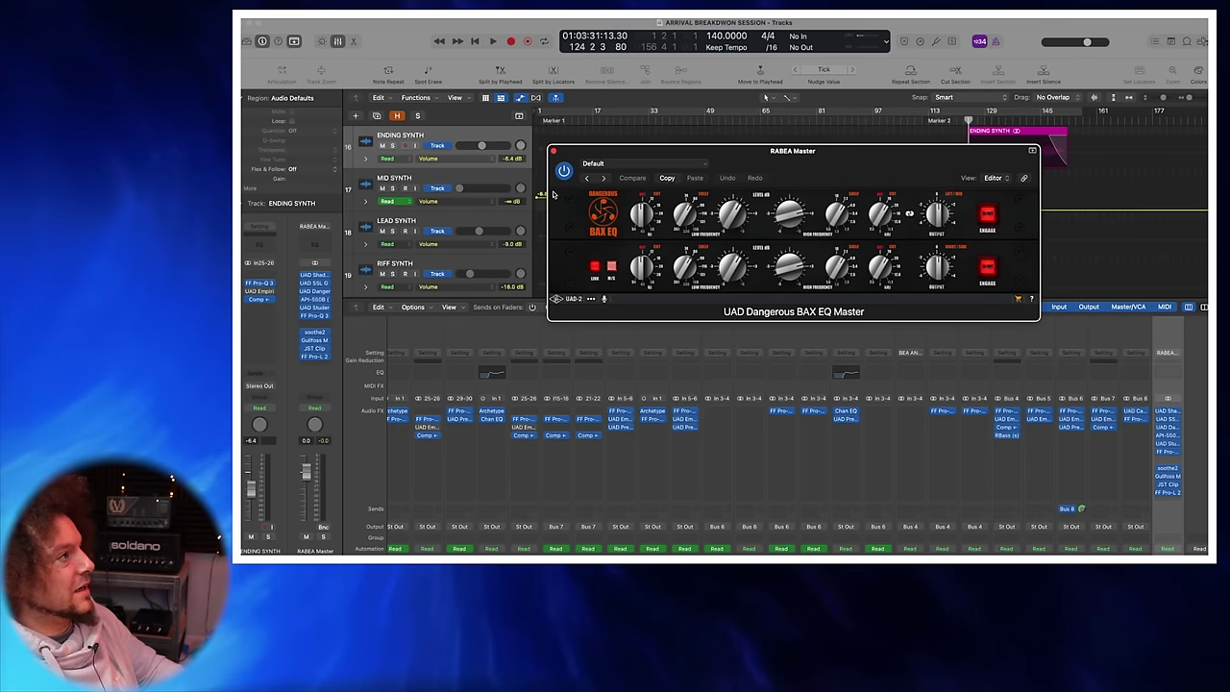
pyautogui.press('space')
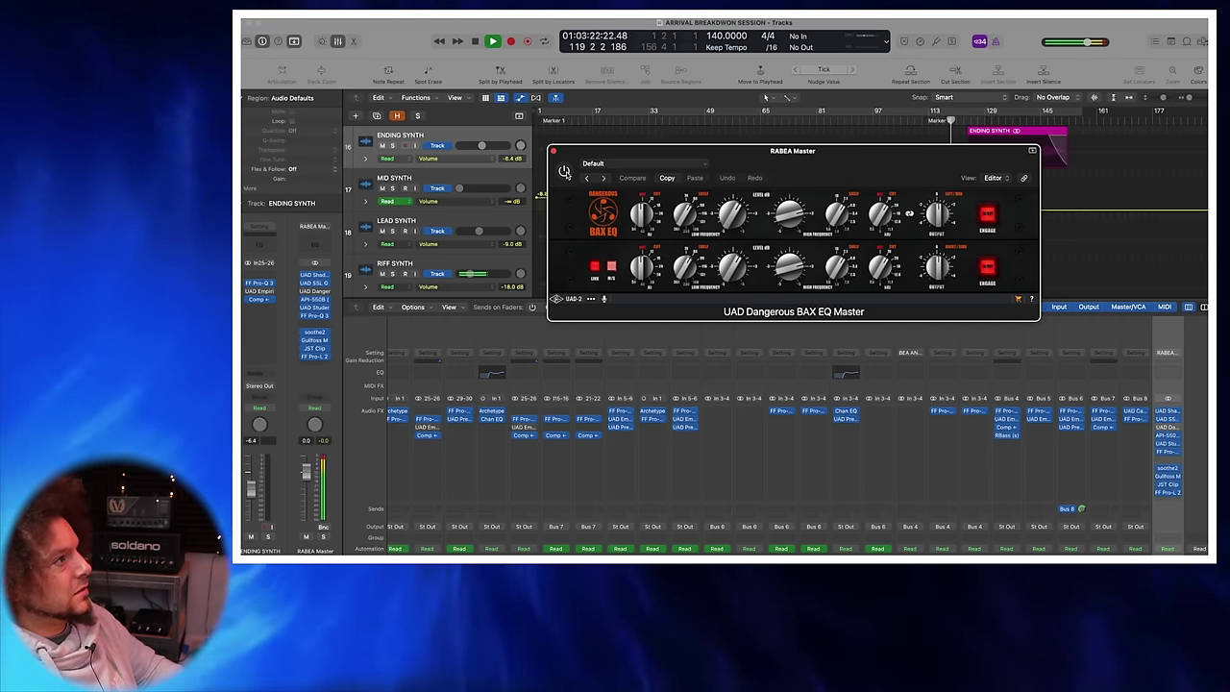
pyautogui.click(565, 172)
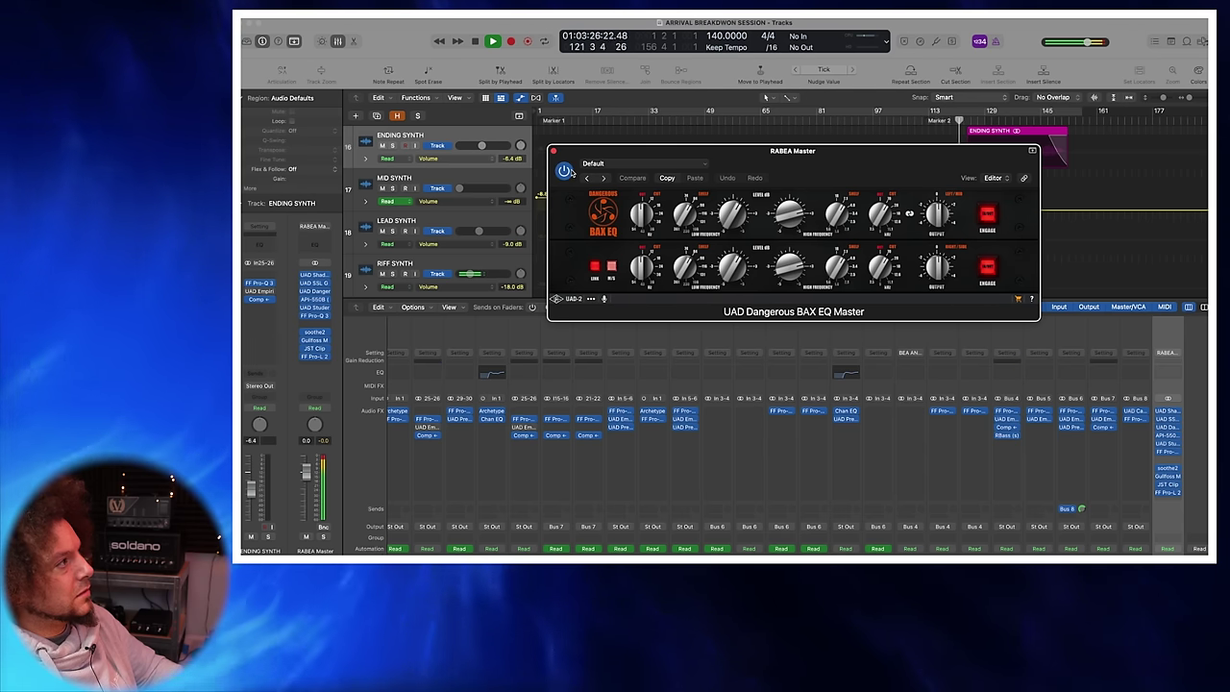
pyautogui.press('space')
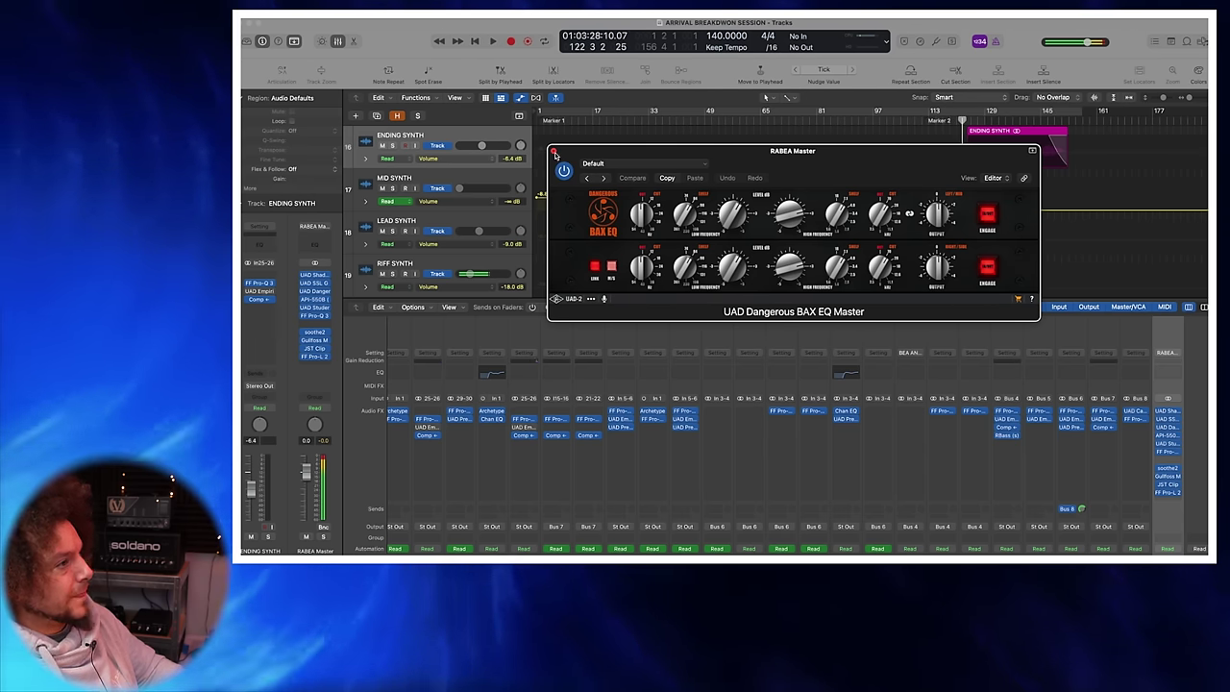
# Step: Close the BAX EQ, compare the RABEA Master channel's API-550B bypassed and active during playback, and close it
pyautogui.click(553, 152)
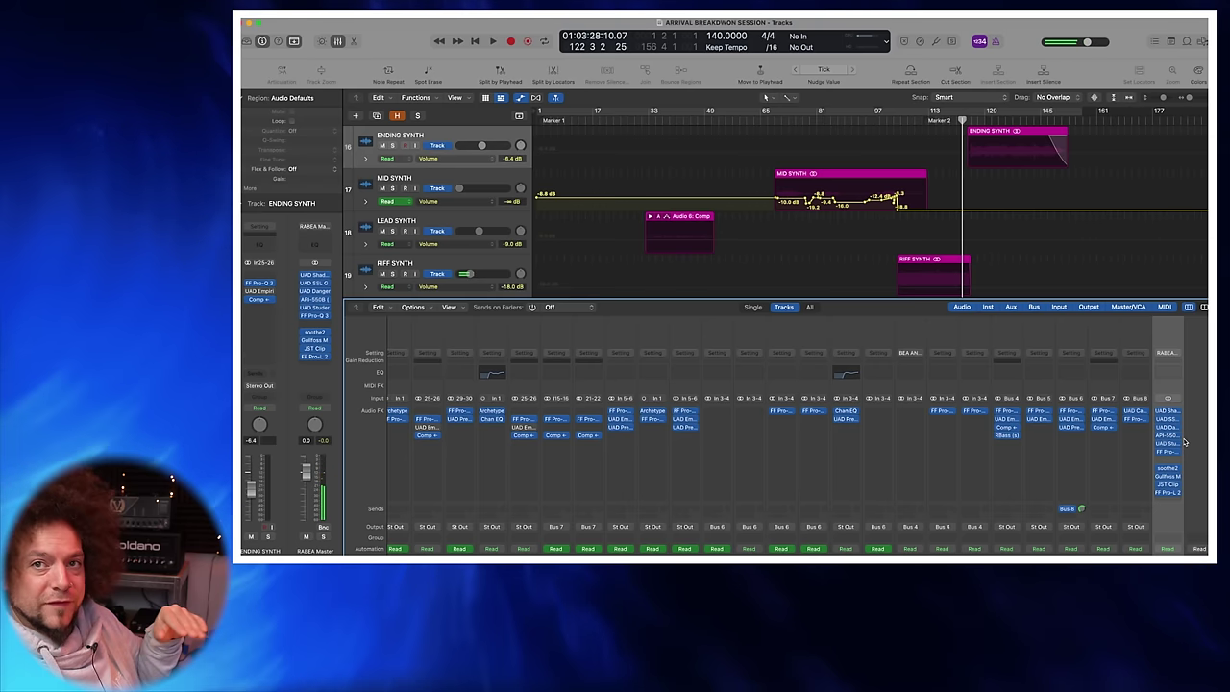
pyautogui.scroll(-2, 1183, 437)
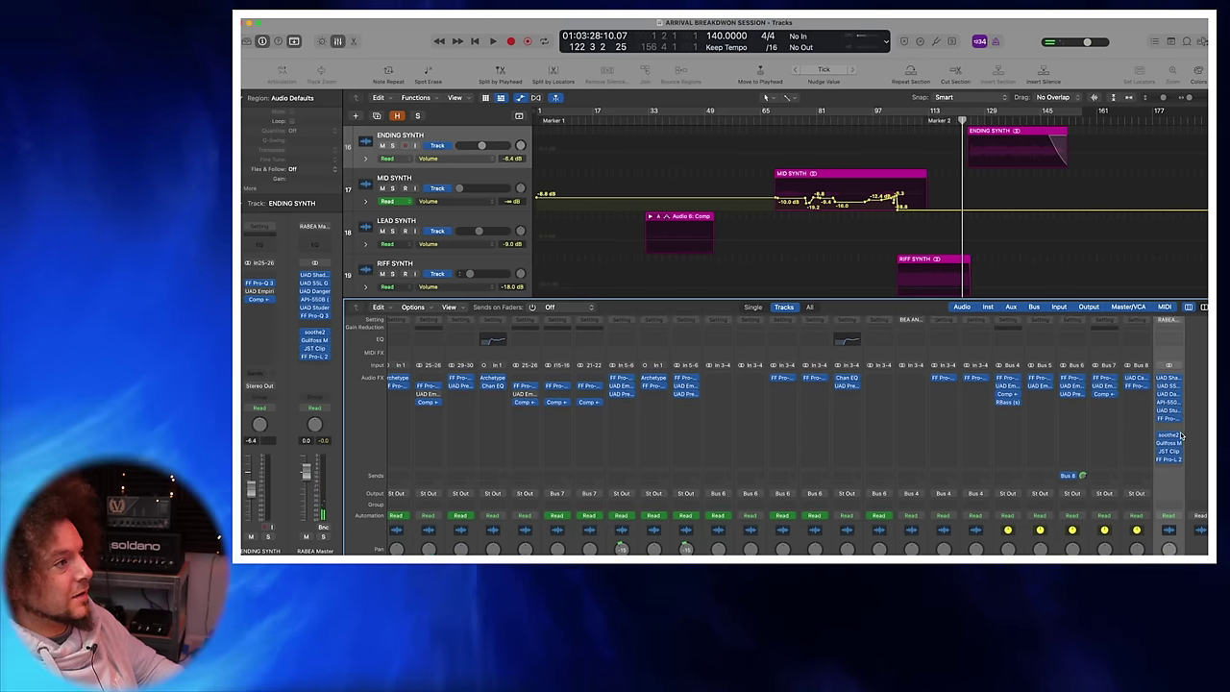
pyautogui.click(1171, 400)
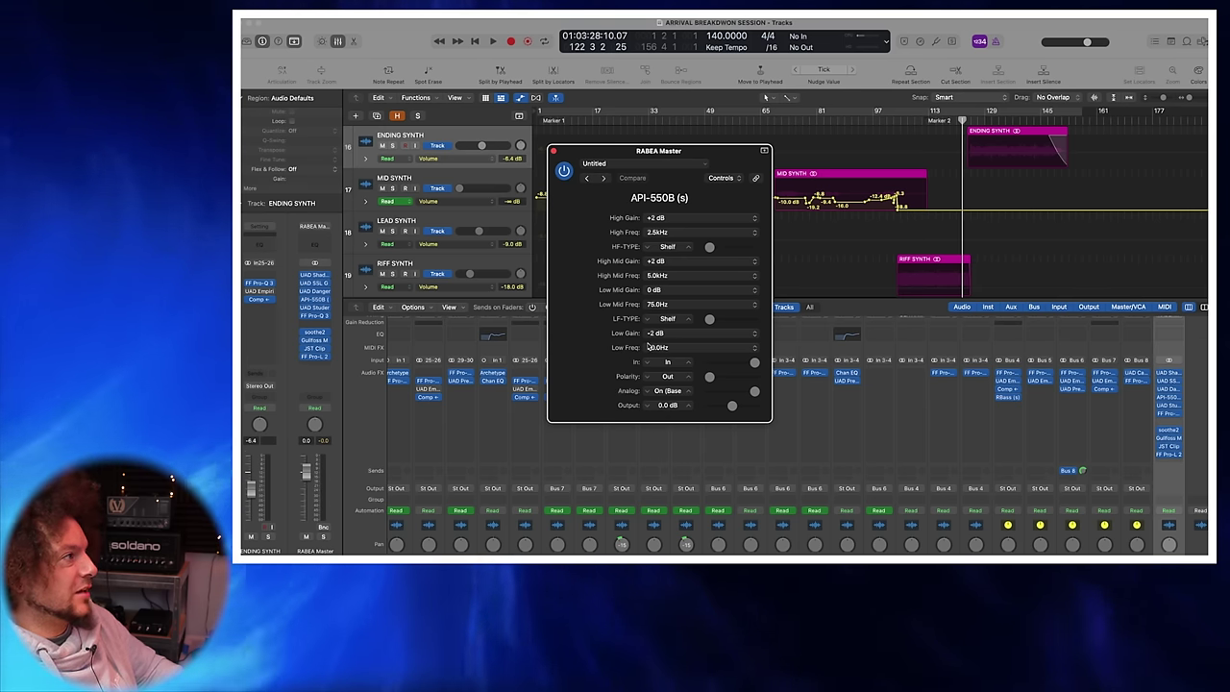
pyautogui.press('space')
pyautogui.click(564, 171)
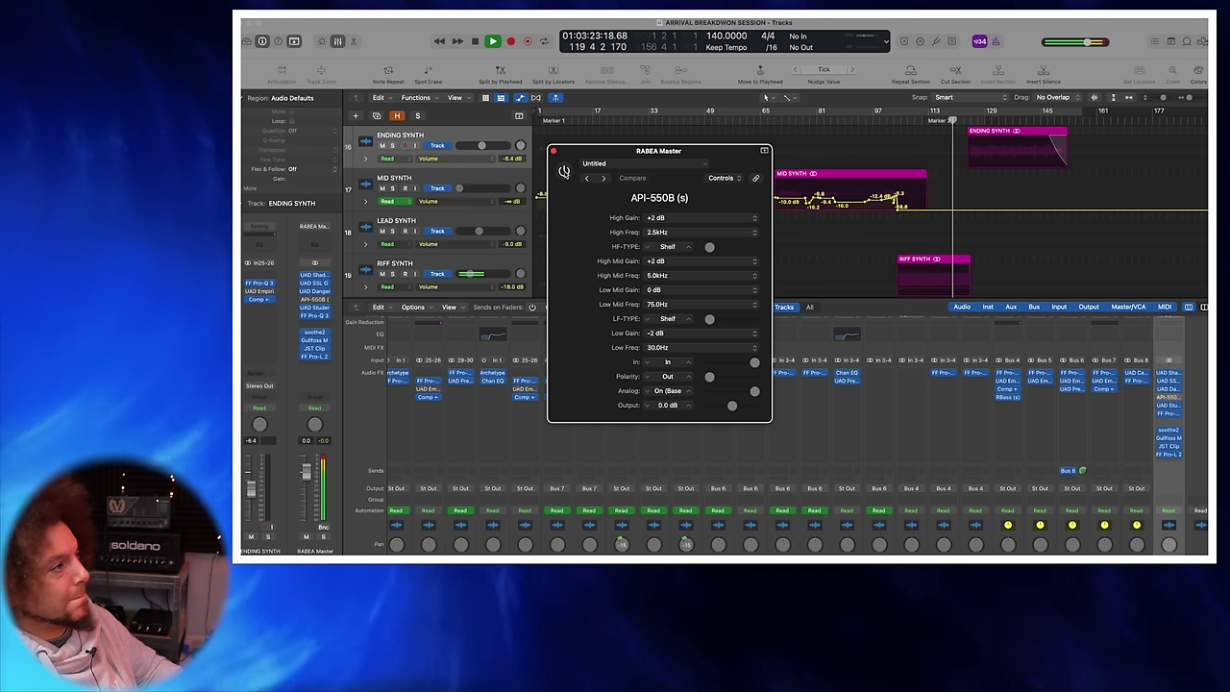
pyautogui.click(564, 171)
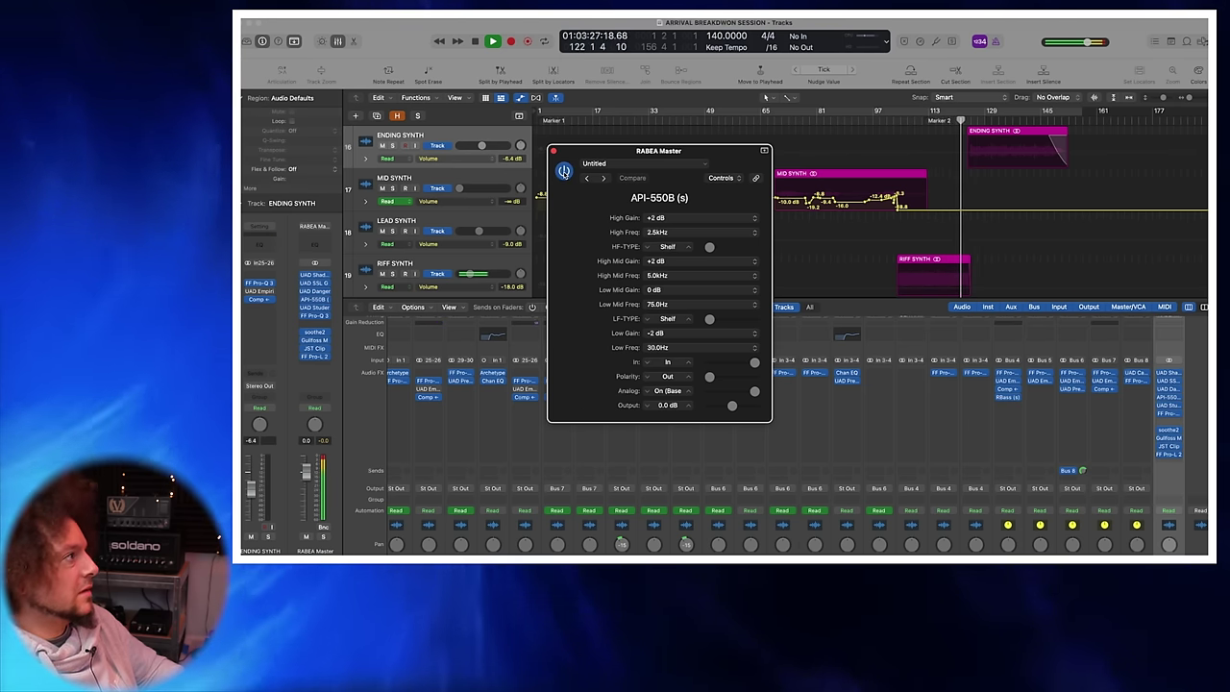
pyautogui.click(553, 151)
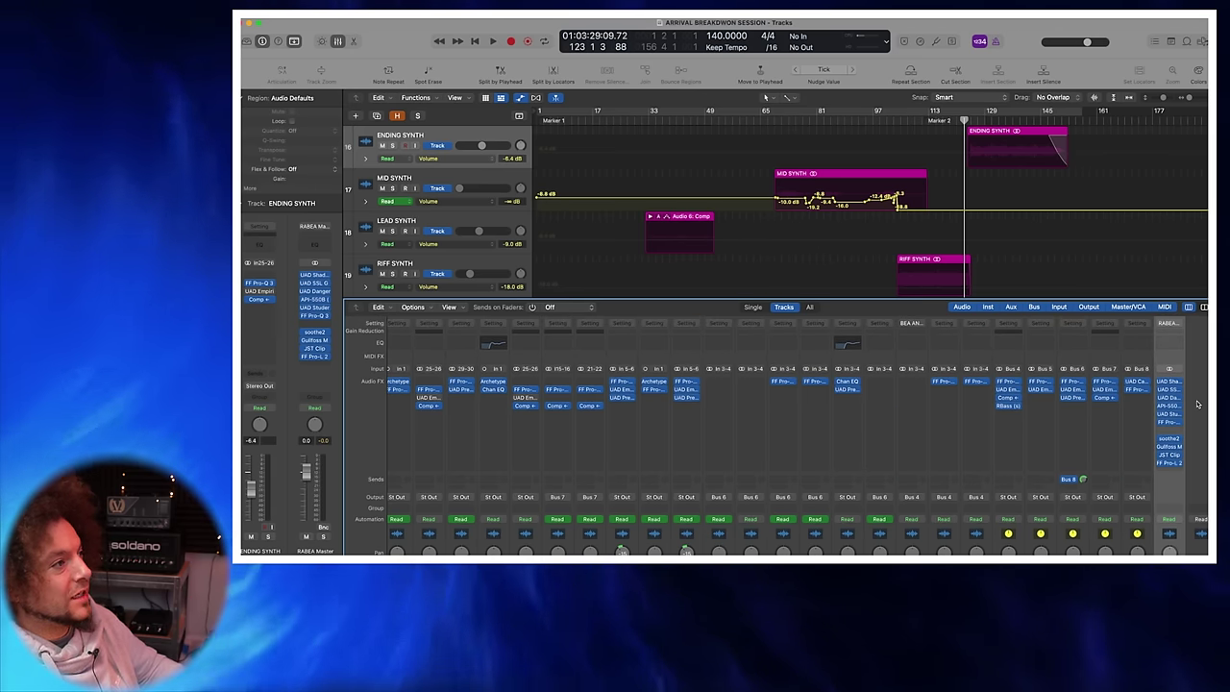
# Step: Open the RABEA Master channel's UAD Studer A800, play the mix through it, stop playback and close the plug-in
pyautogui.scroll(-4, 1192, 394)
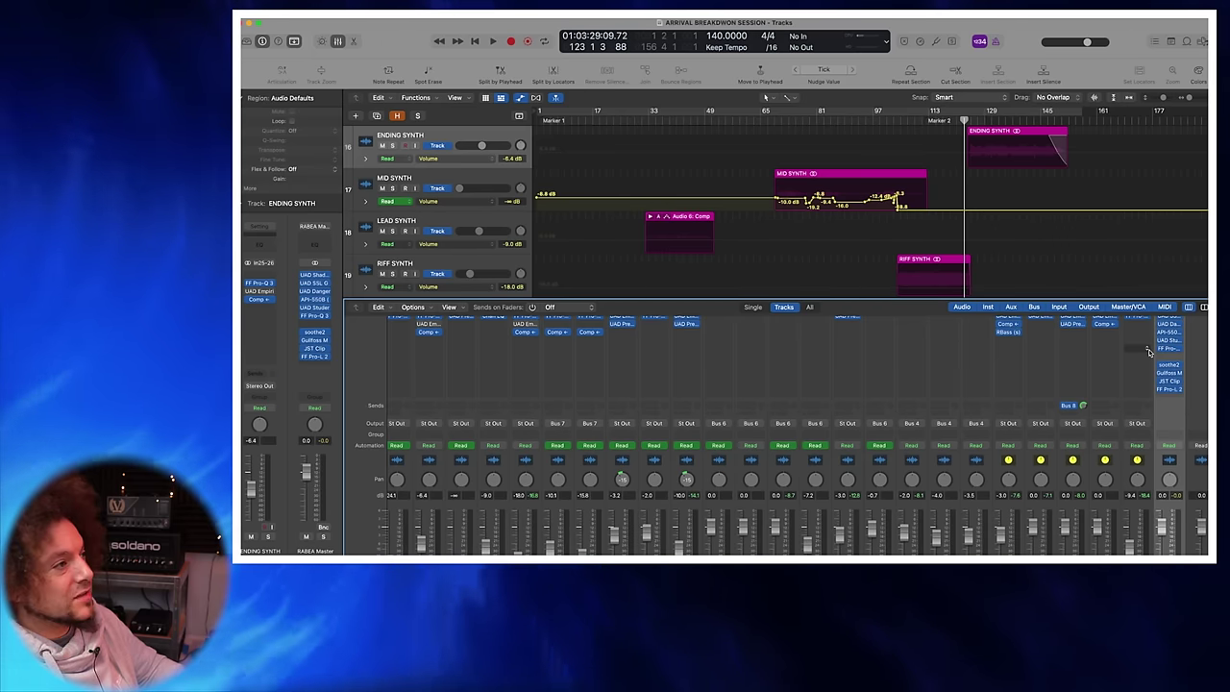
pyautogui.click(1169, 339)
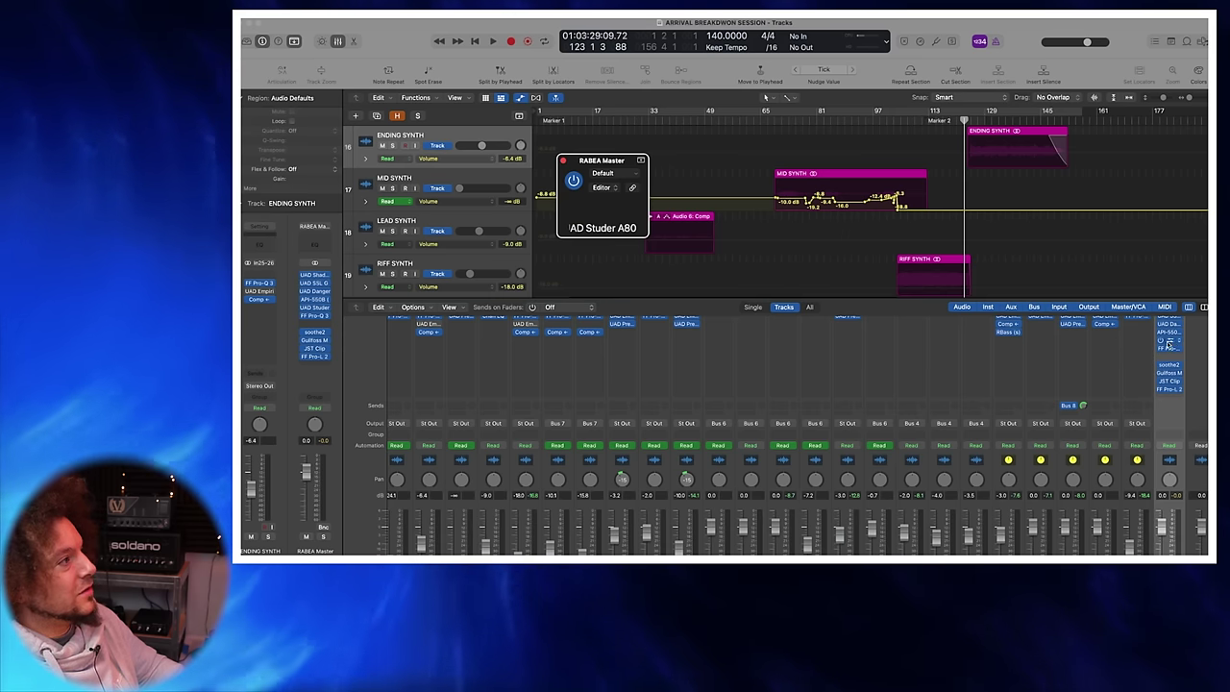
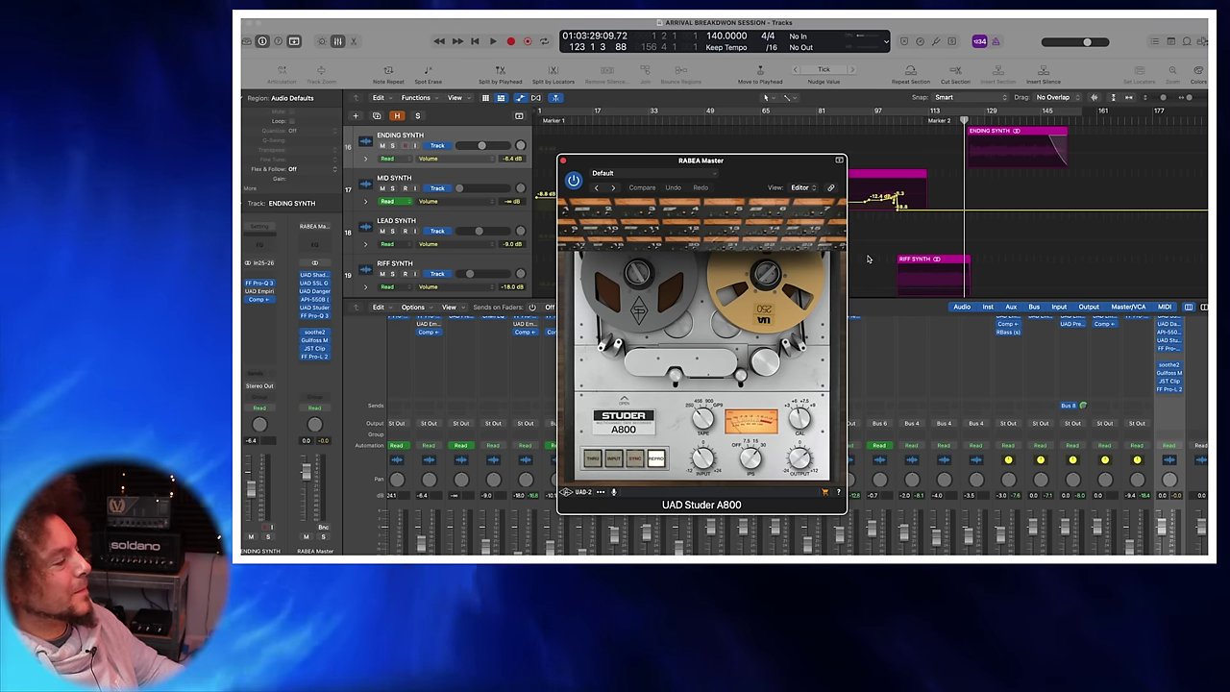
pyautogui.press('space')
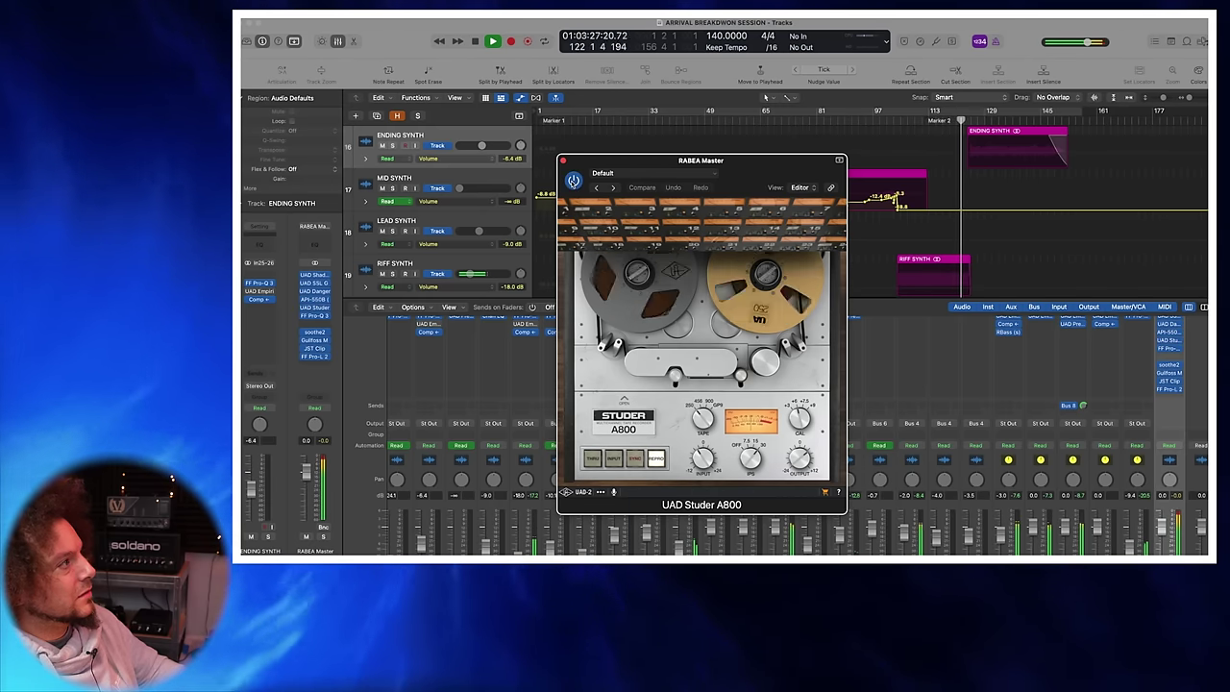
pyautogui.press('space')
pyautogui.click(563, 161)
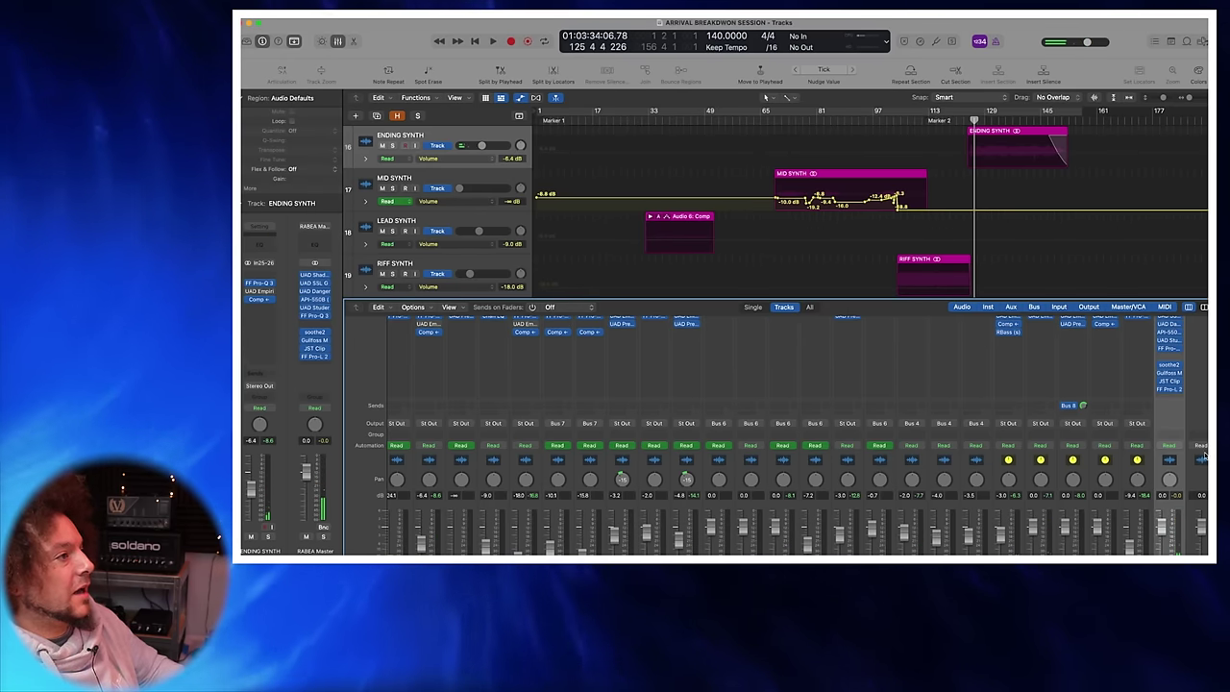
# Step: Open the RABEA Master channel's FF Pro-Q 3 and examine its low cut and gentle EQ bands
pyautogui.moveTo(1161, 406); pyautogui.dragTo(1161, 424)
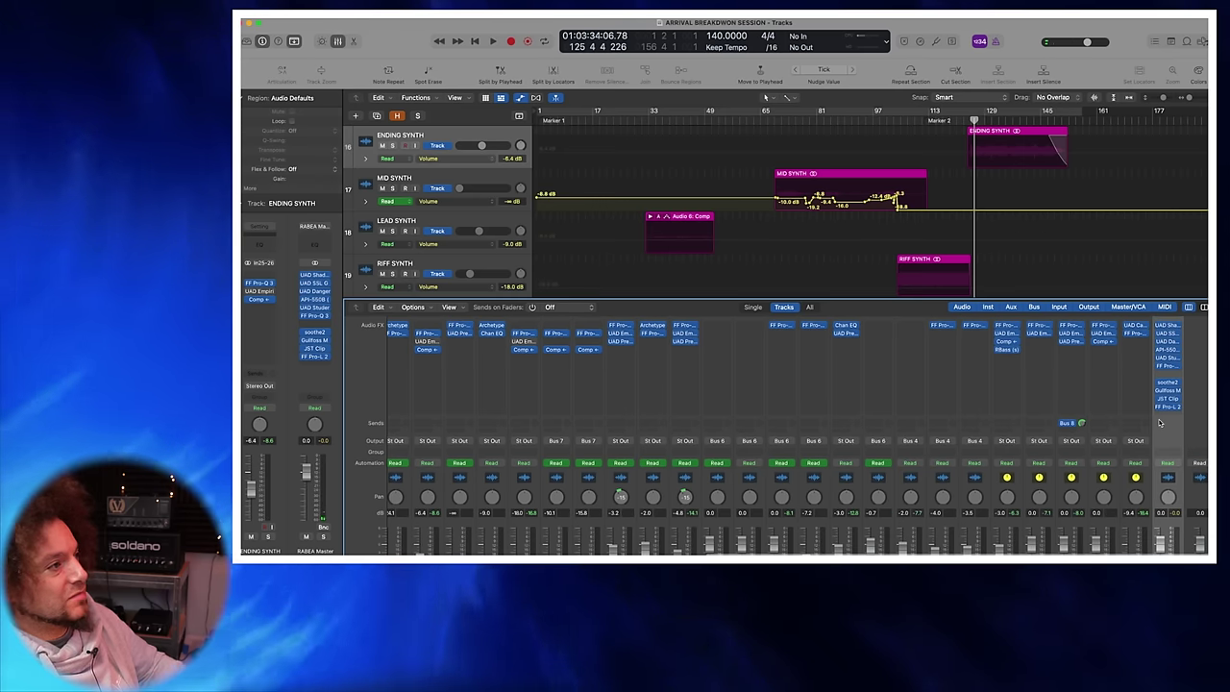
pyautogui.click(1169, 366)
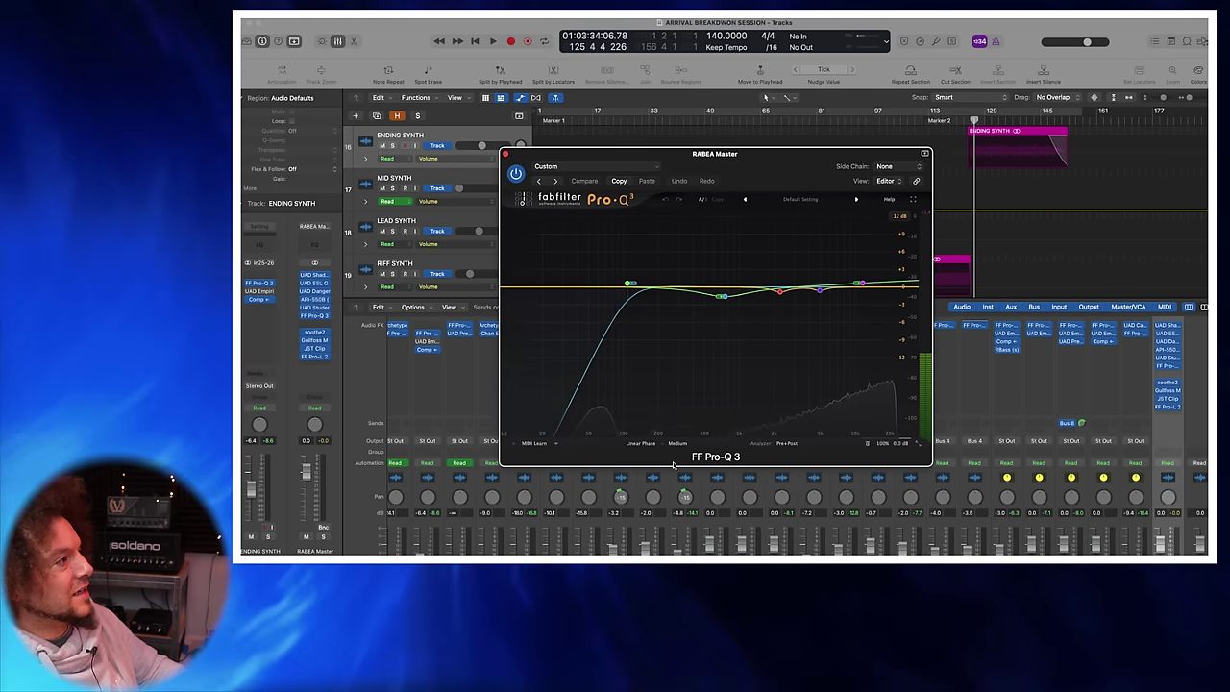
pyautogui.moveTo(629, 284); pyautogui.dragTo(602, 287)
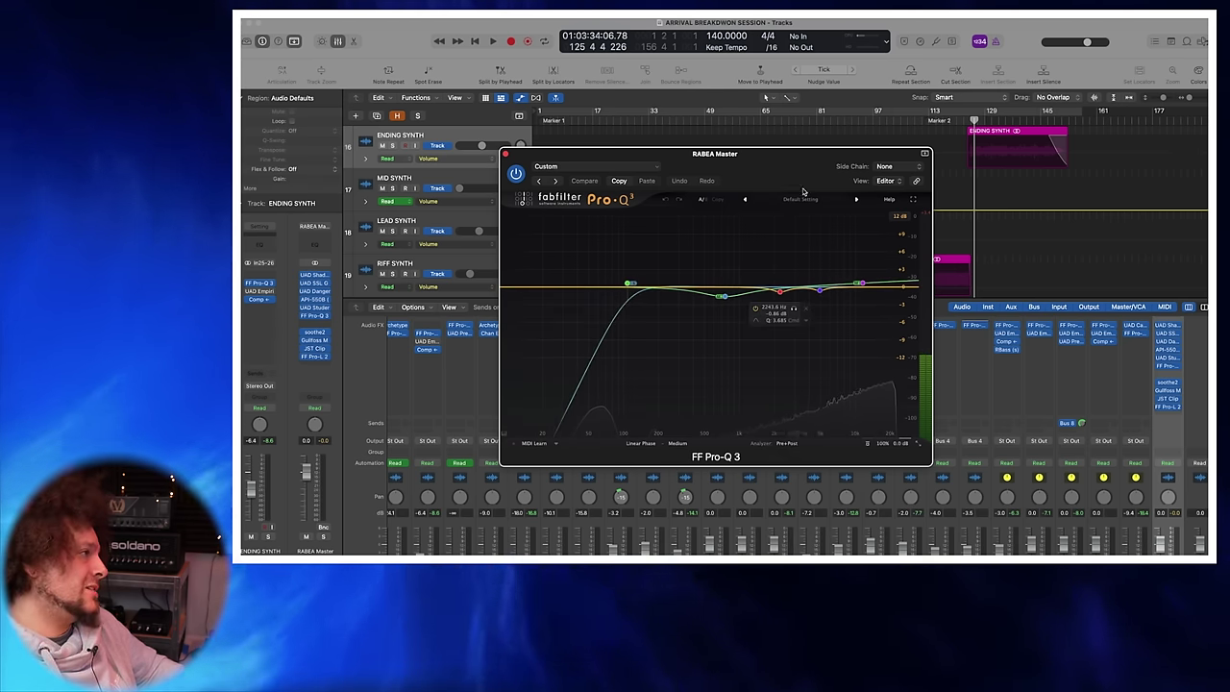
pyautogui.moveTo(765, 167); pyautogui.dragTo(857, 163)
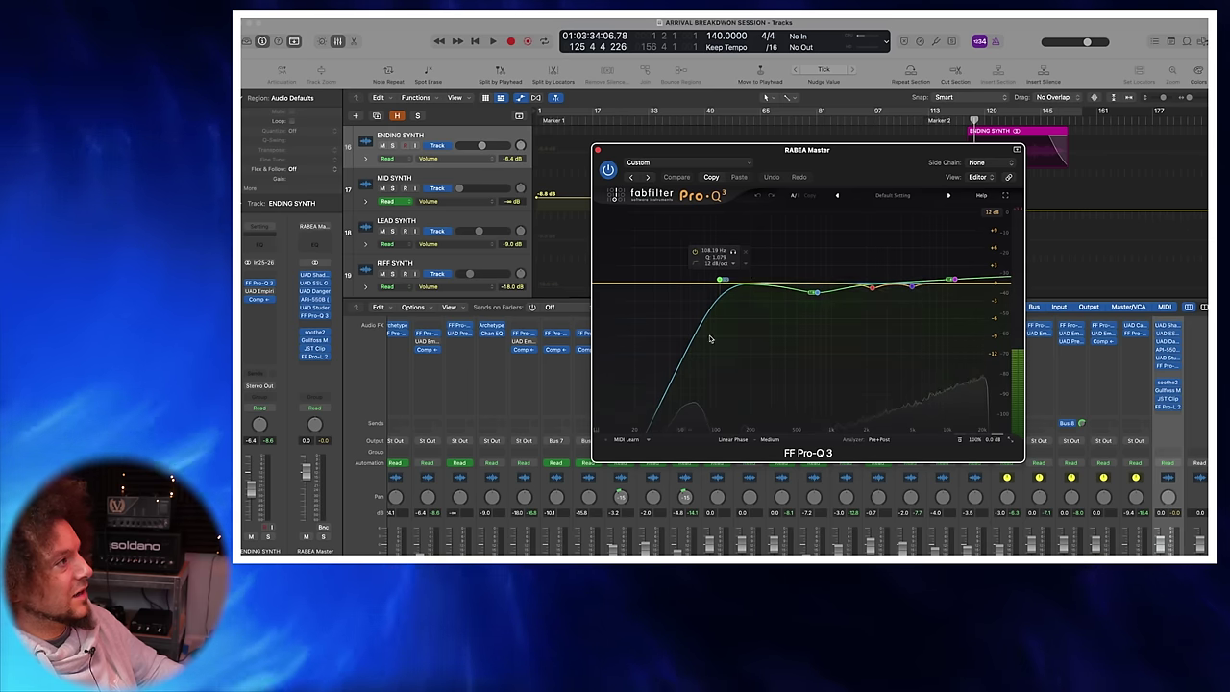
pyautogui.click(723, 280)
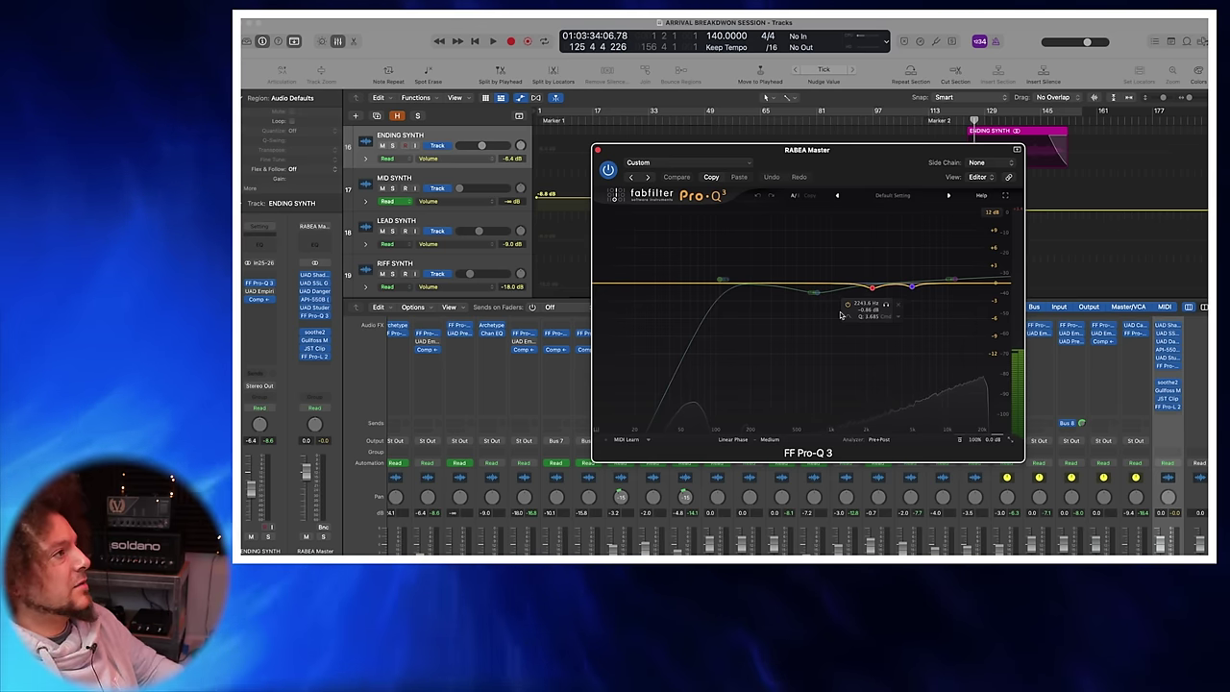
# Step: Solo the Pro-Q 3's 108 Hz low-cut band and 751 Hz band in turn during playback, and close the EQ
pyautogui.click(838, 195)
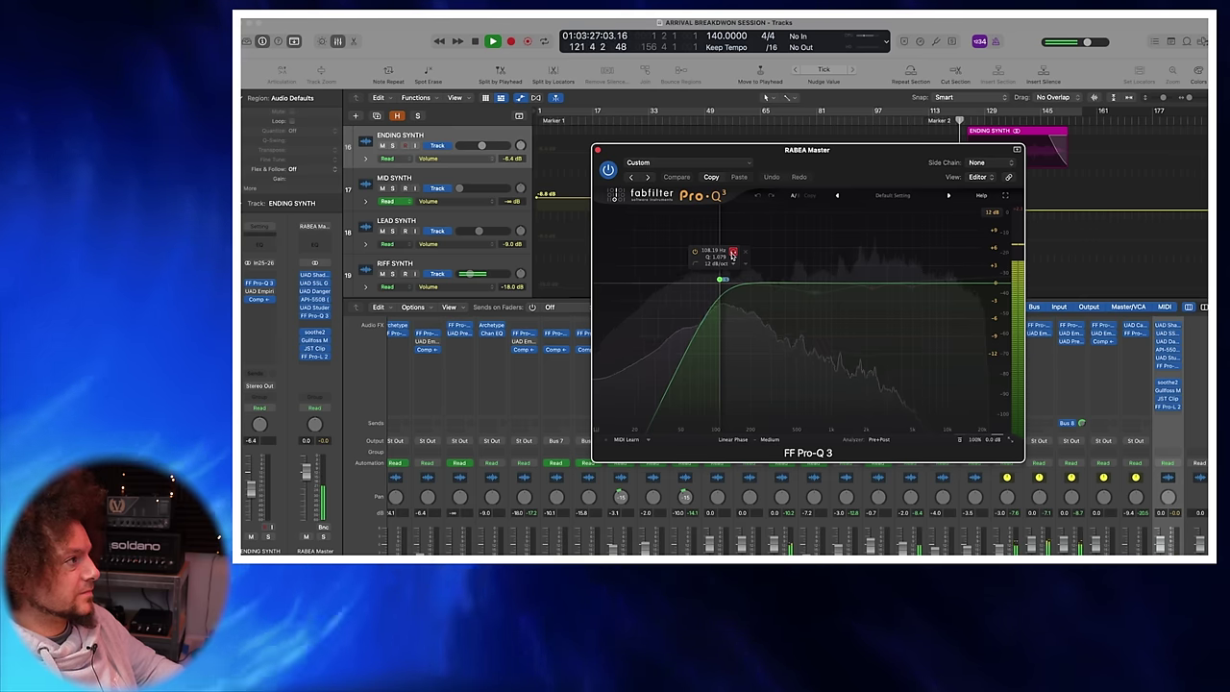
pyautogui.click(733, 254)
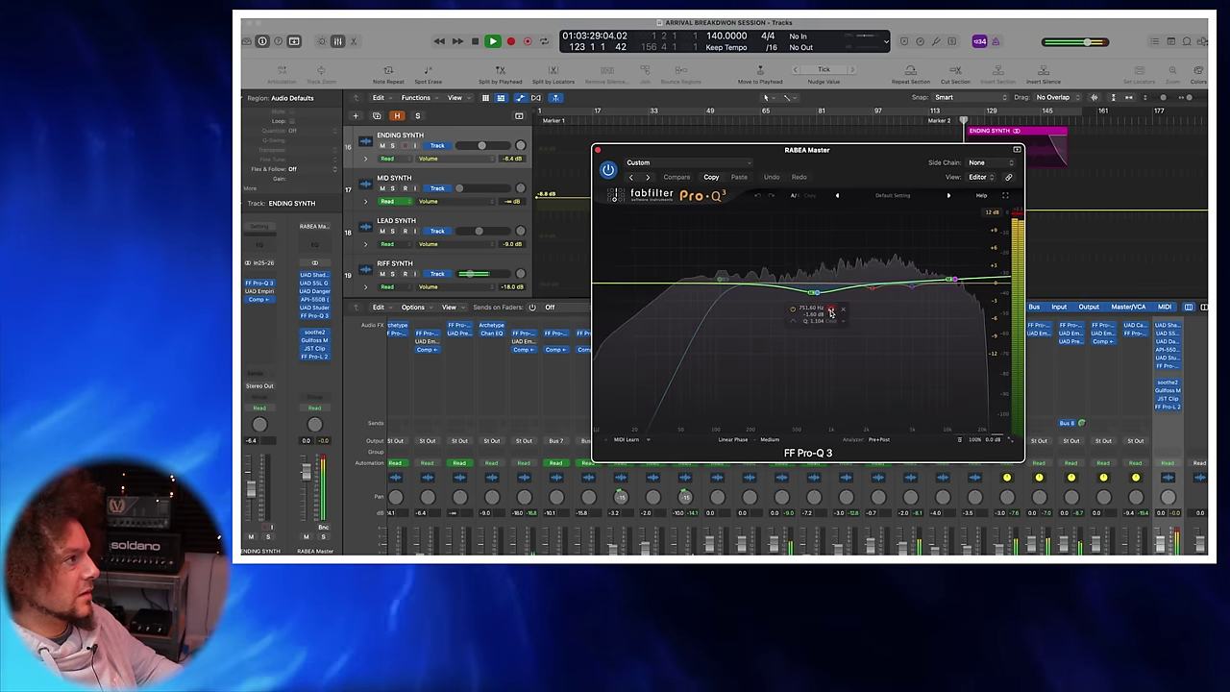
pyautogui.click(832, 310)
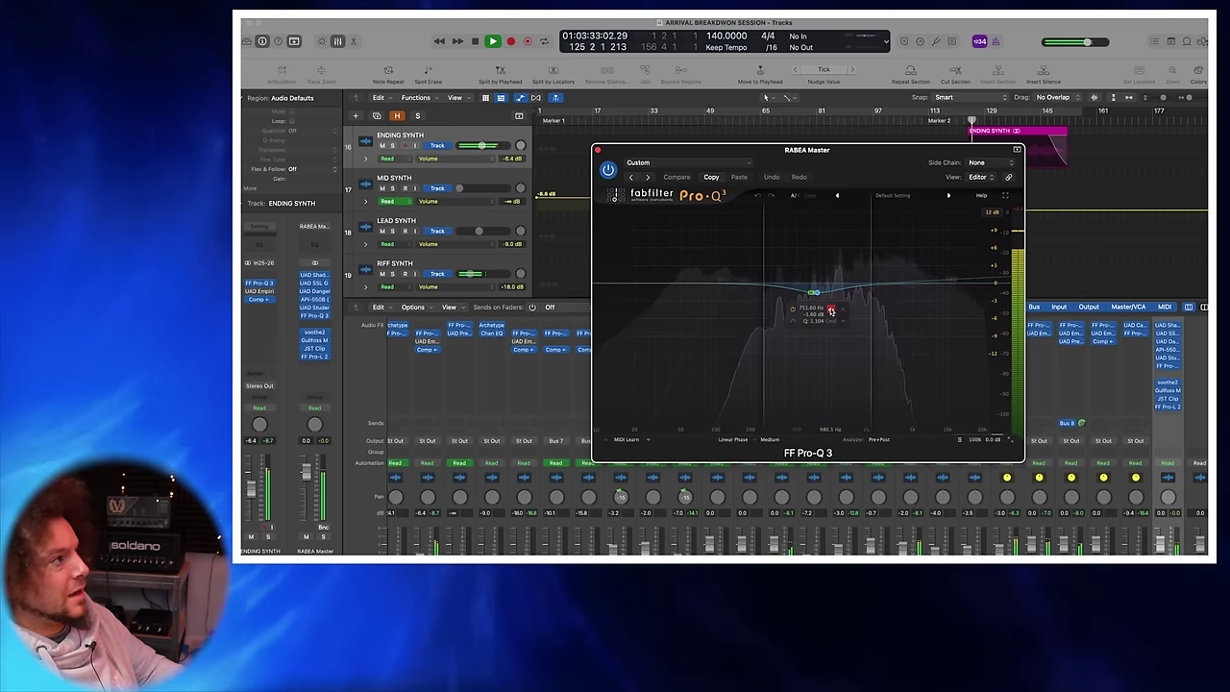
pyautogui.click(831, 309)
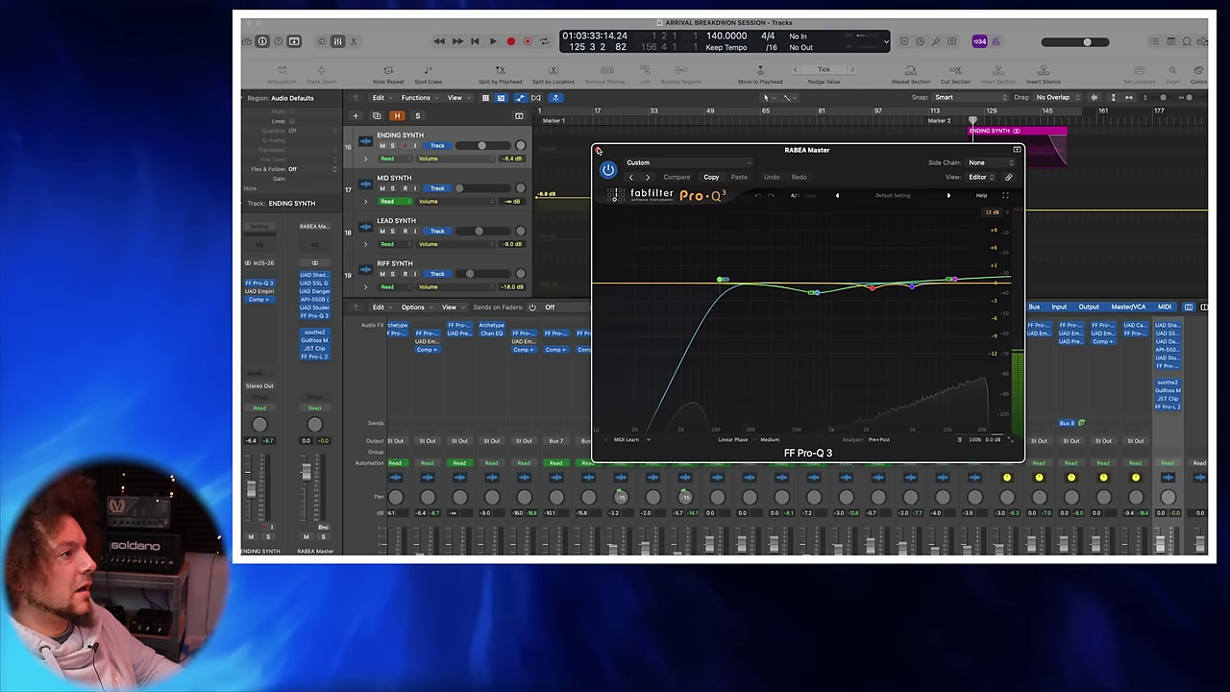
pyautogui.click(598, 151)
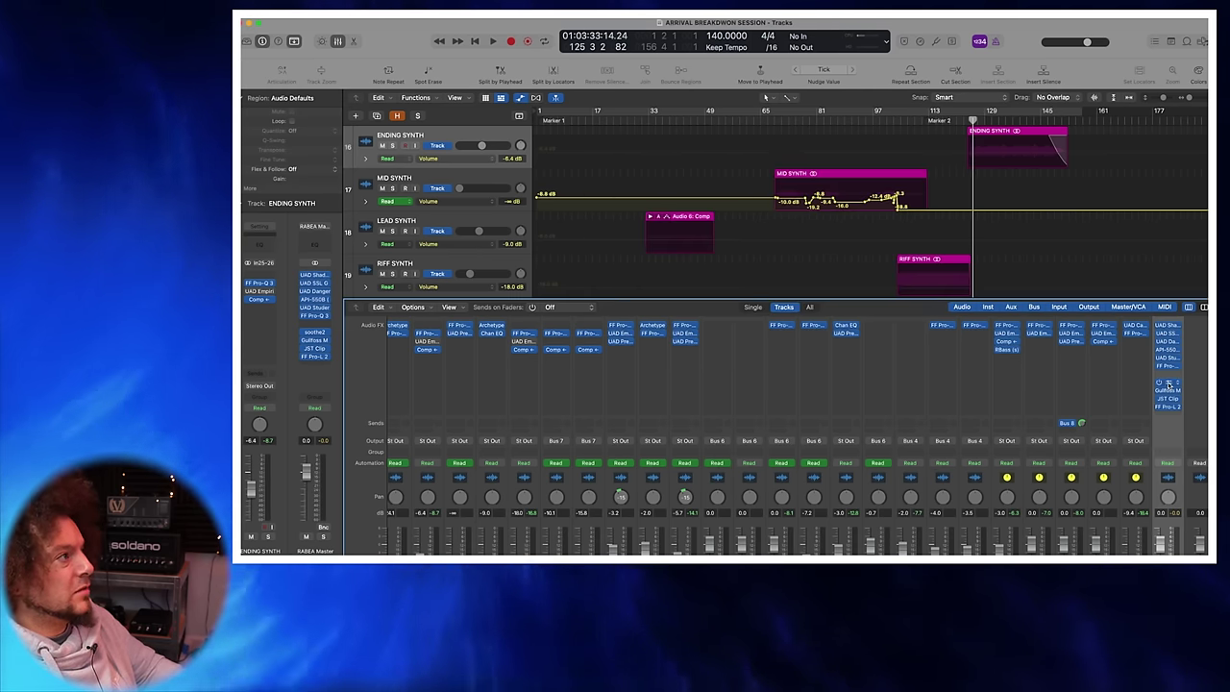
# Step: Open soothe2 on the RABEA Master channel and compare it bypassed and active during playback
pyautogui.click(1168, 385)
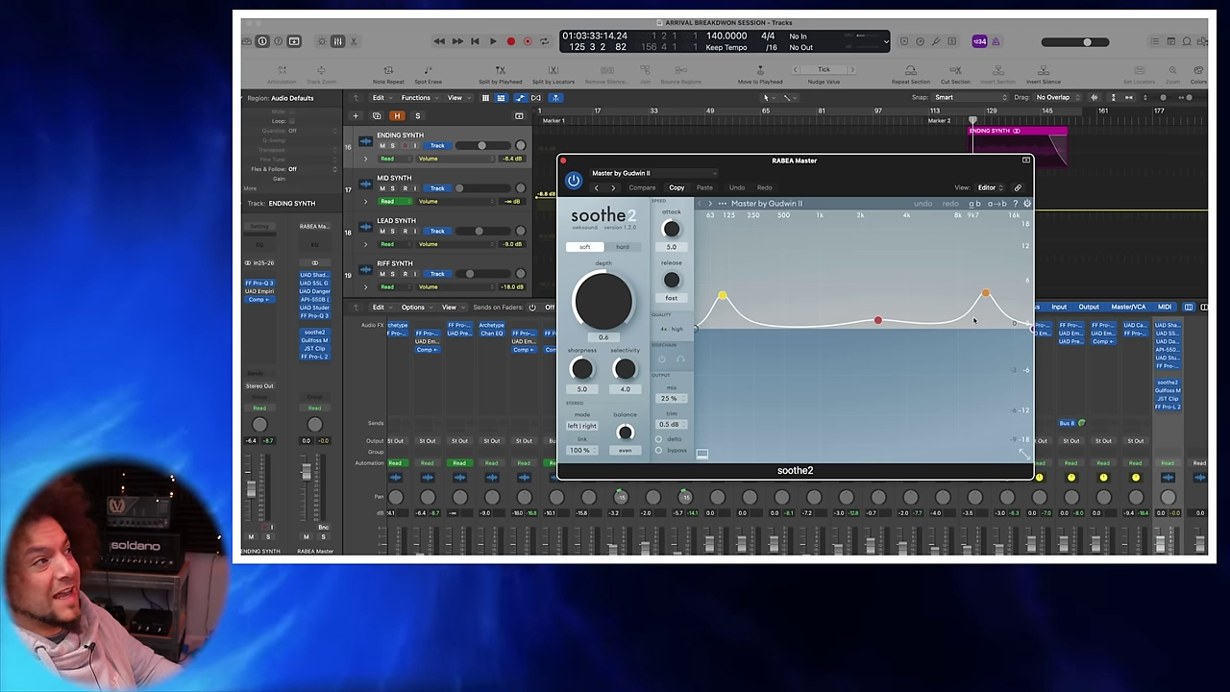
pyautogui.moveTo(903, 175); pyautogui.dragTo(872, 186)
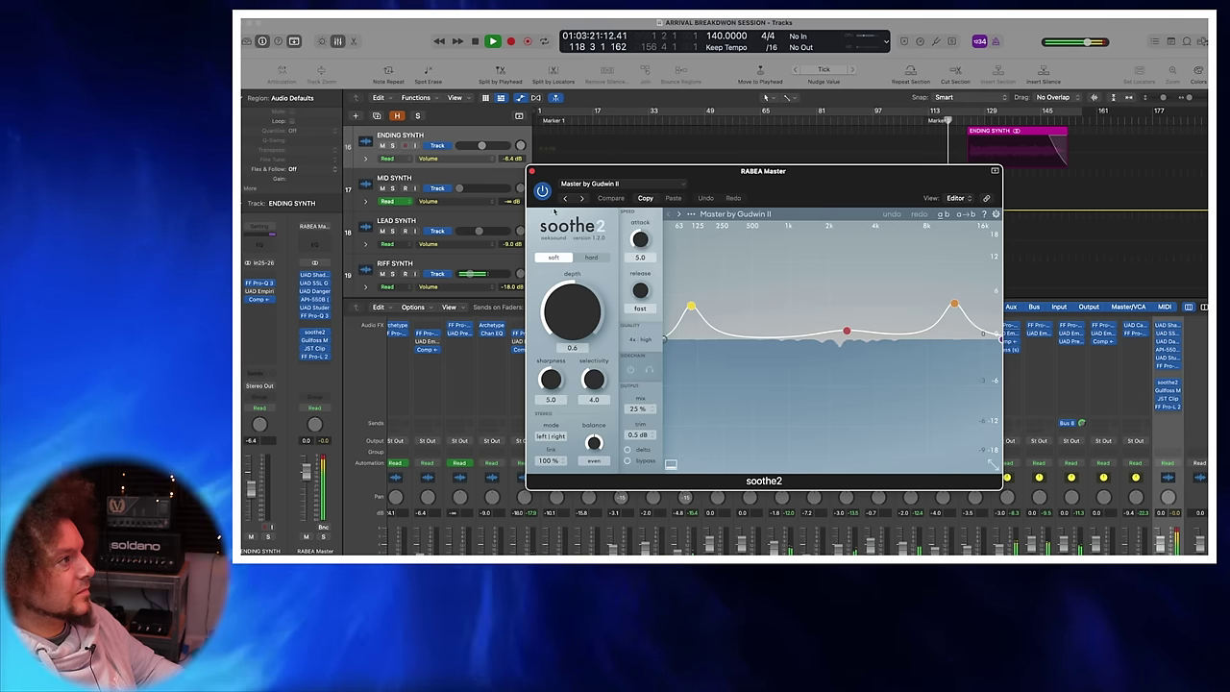
pyautogui.click(542, 190)
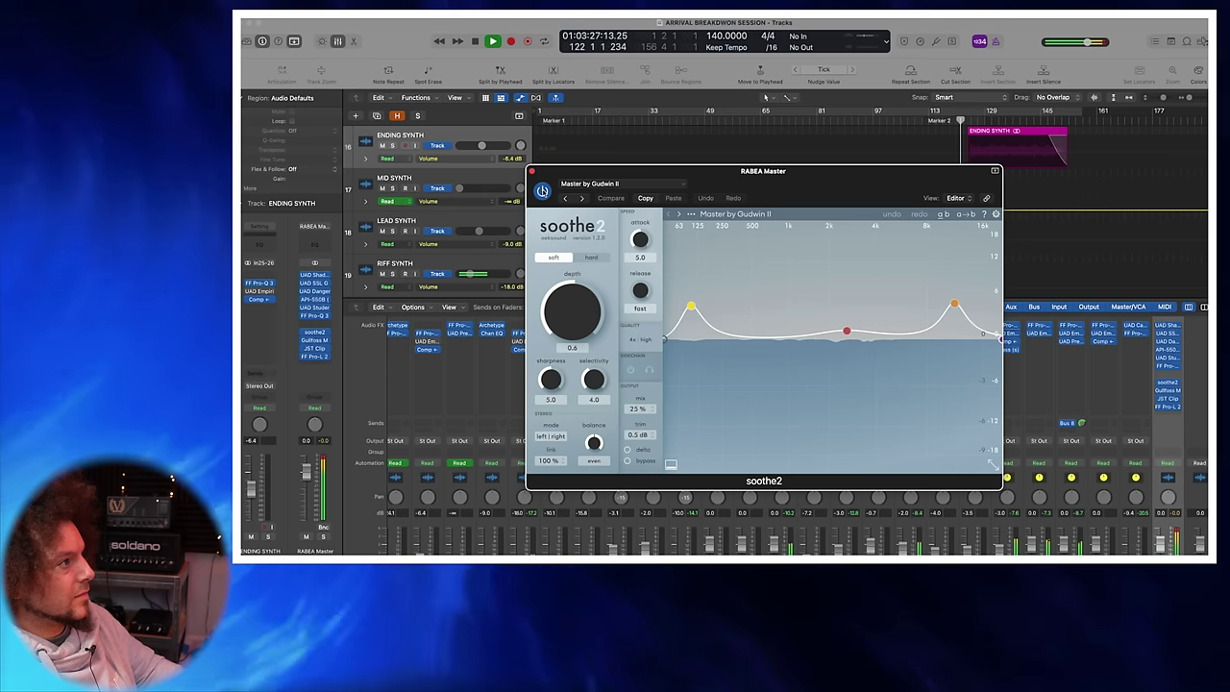
# Step: Listen in isolation to soothe2's 2k5 Hz, 11k2 Hz and 99 Hz bands in turn during playback
pyautogui.click(846, 332)
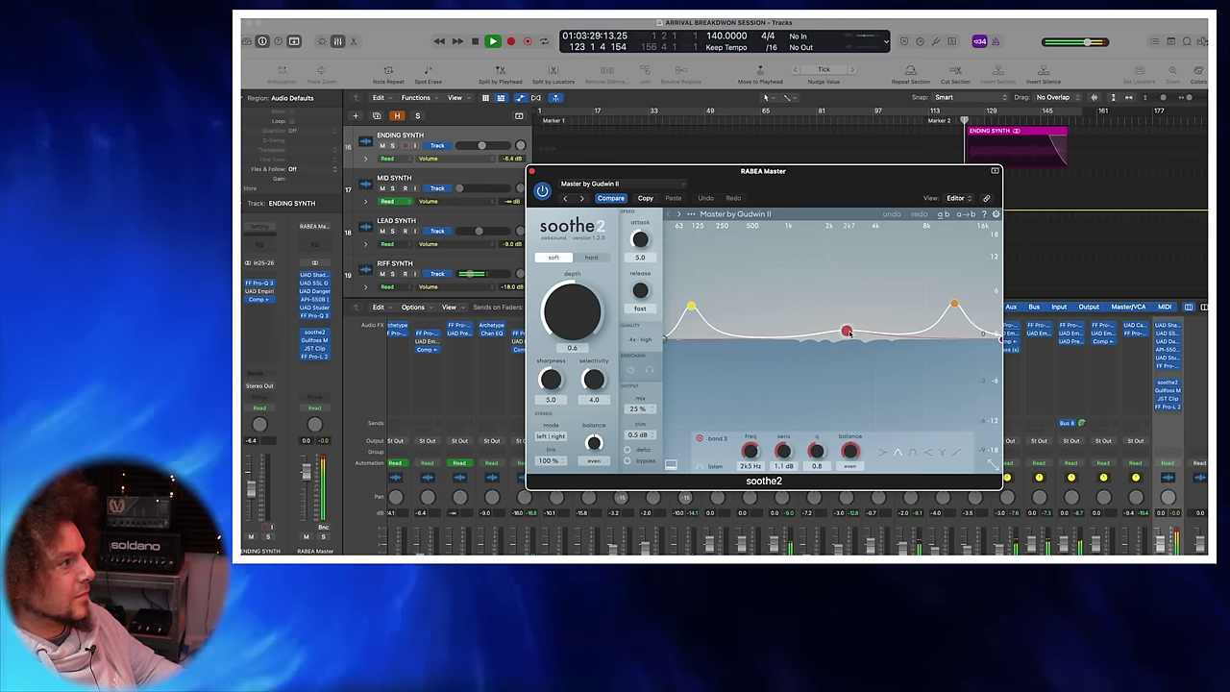
pyautogui.click(708, 467)
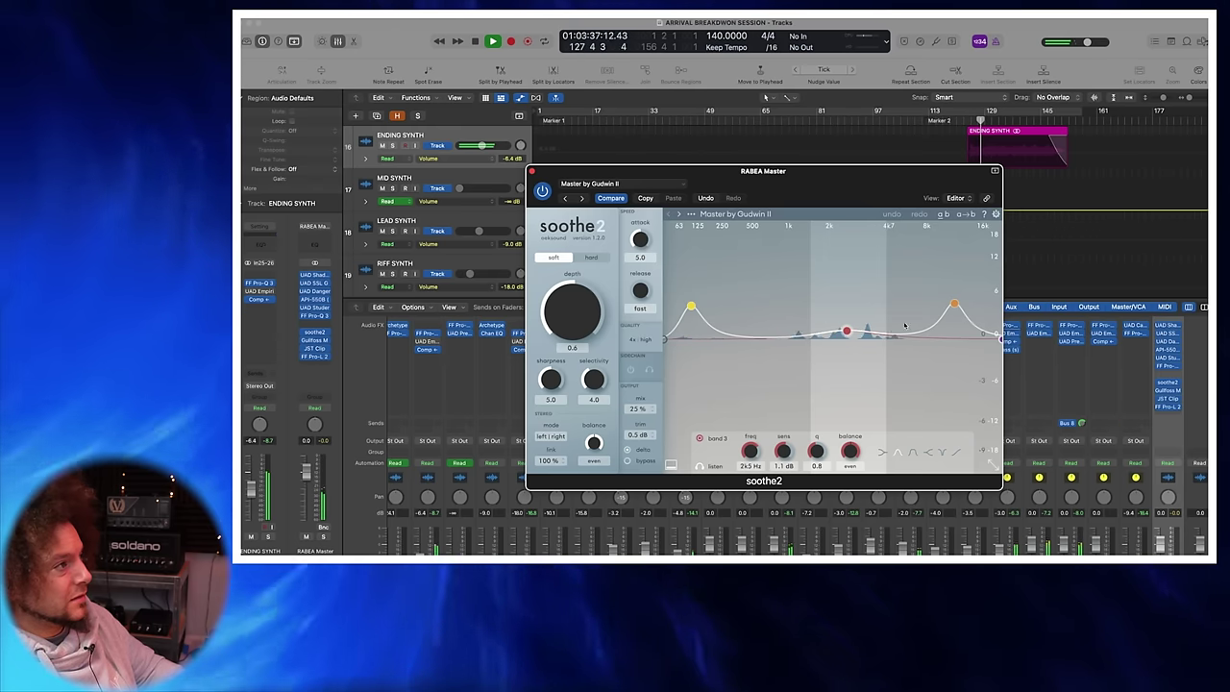
pyautogui.click(955, 305)
pyautogui.click(700, 467)
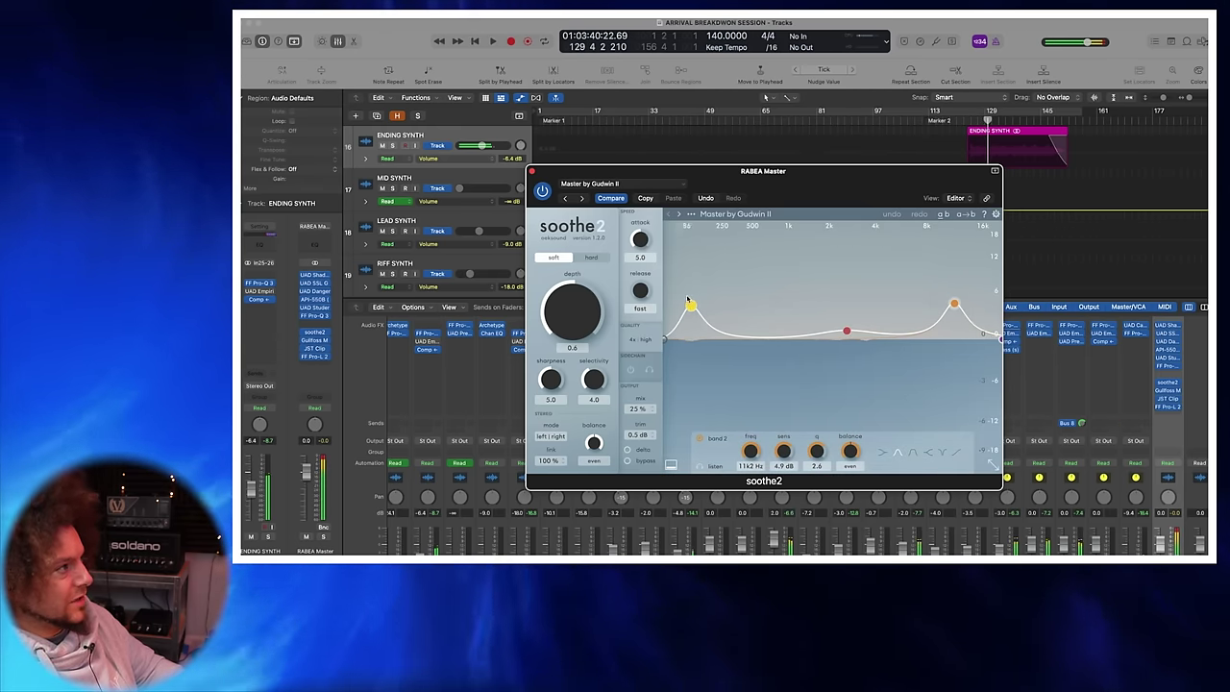
pyautogui.click(691, 305)
pyautogui.click(701, 466)
pyautogui.press('space')
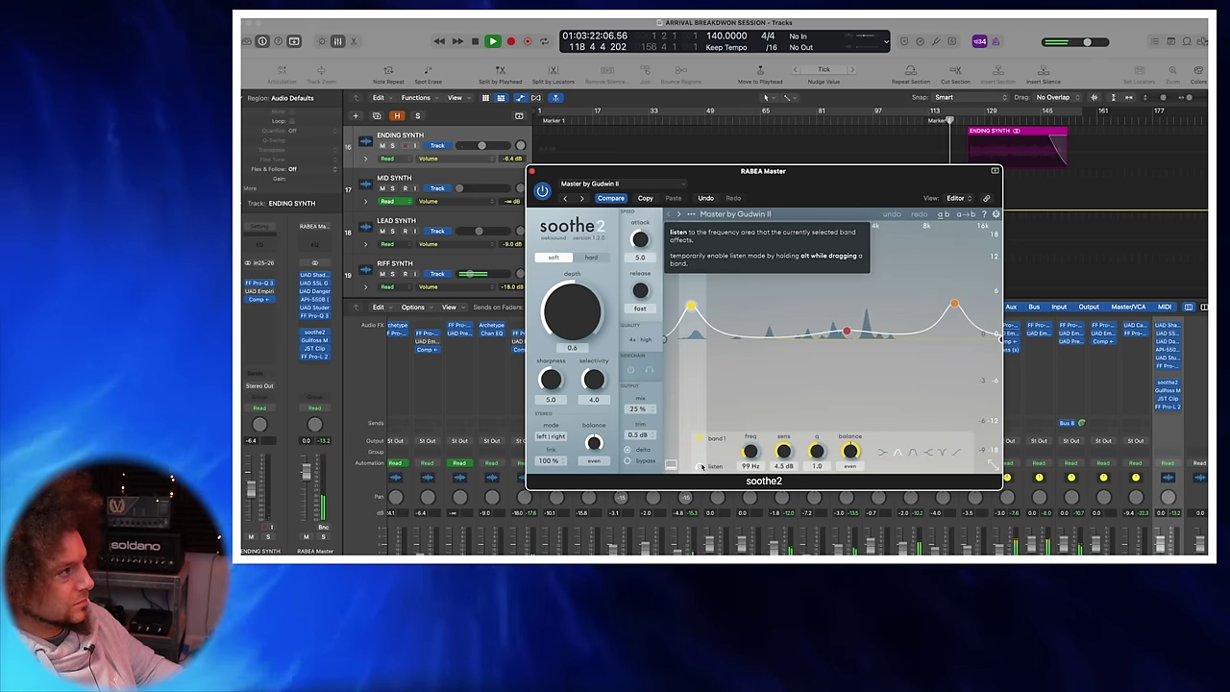
pyautogui.click(701, 467)
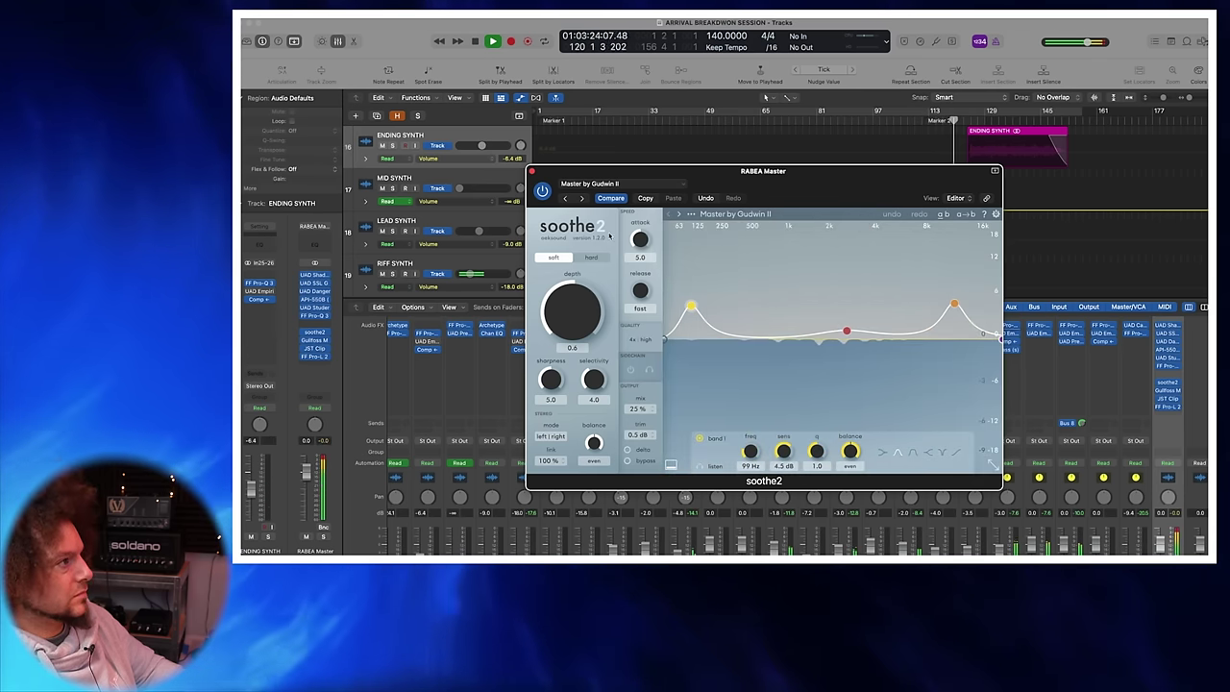
# Step: Audition soothe2's 2k5 Hz band once more in listen mode and close the plug-in
pyautogui.click(846, 331)
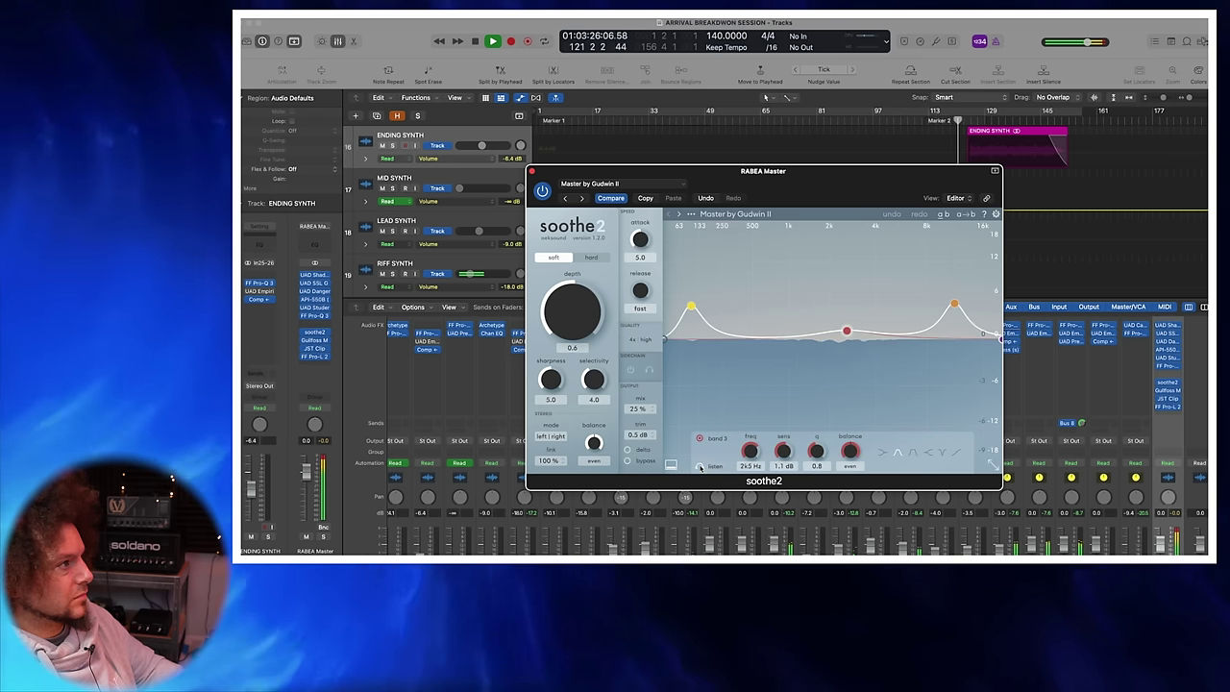
pyautogui.click(701, 466)
pyautogui.click(701, 466)
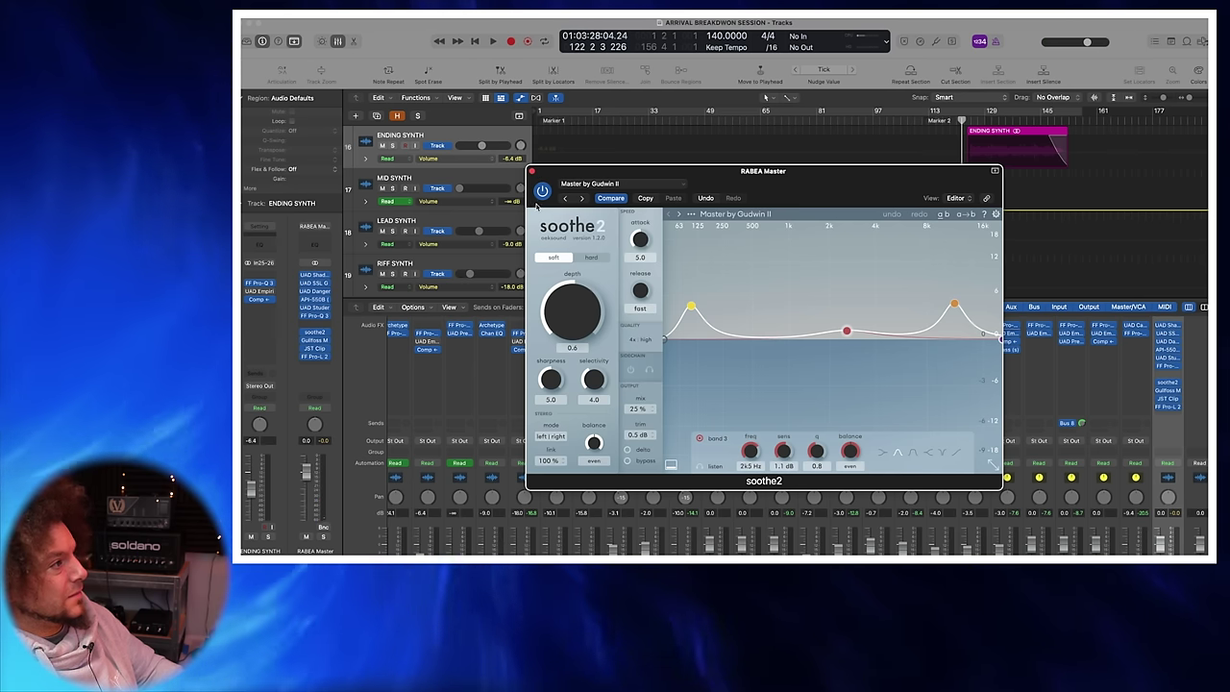
pyautogui.click(531, 170)
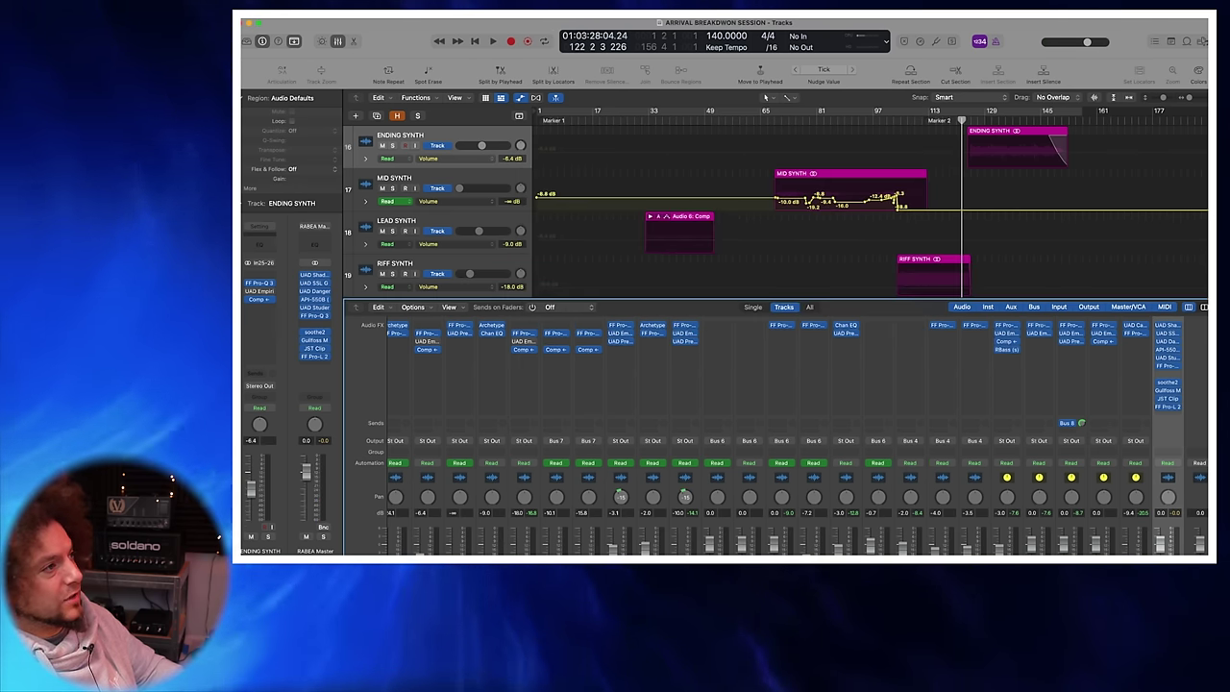
# Step: Open Gullfoss Master on the RABEA Master channel, compare it bypassed and active during playback, and close the plug-in
pyautogui.scroll(2, 1197, 387)
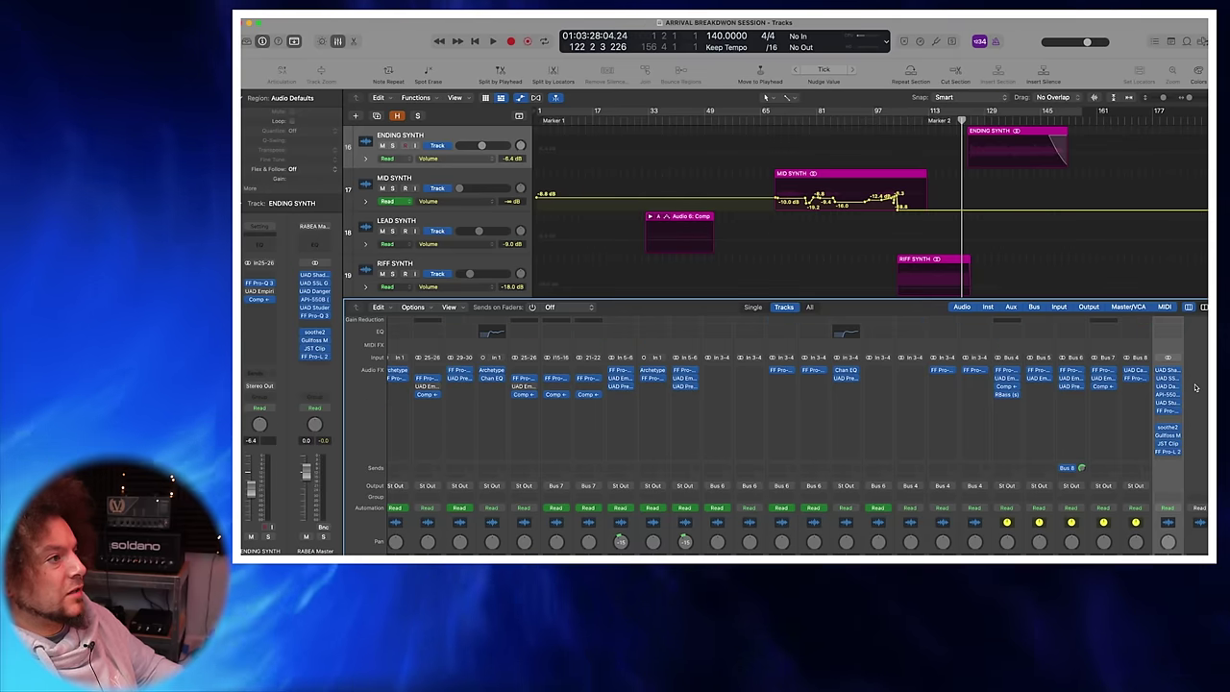
pyautogui.click(1168, 436)
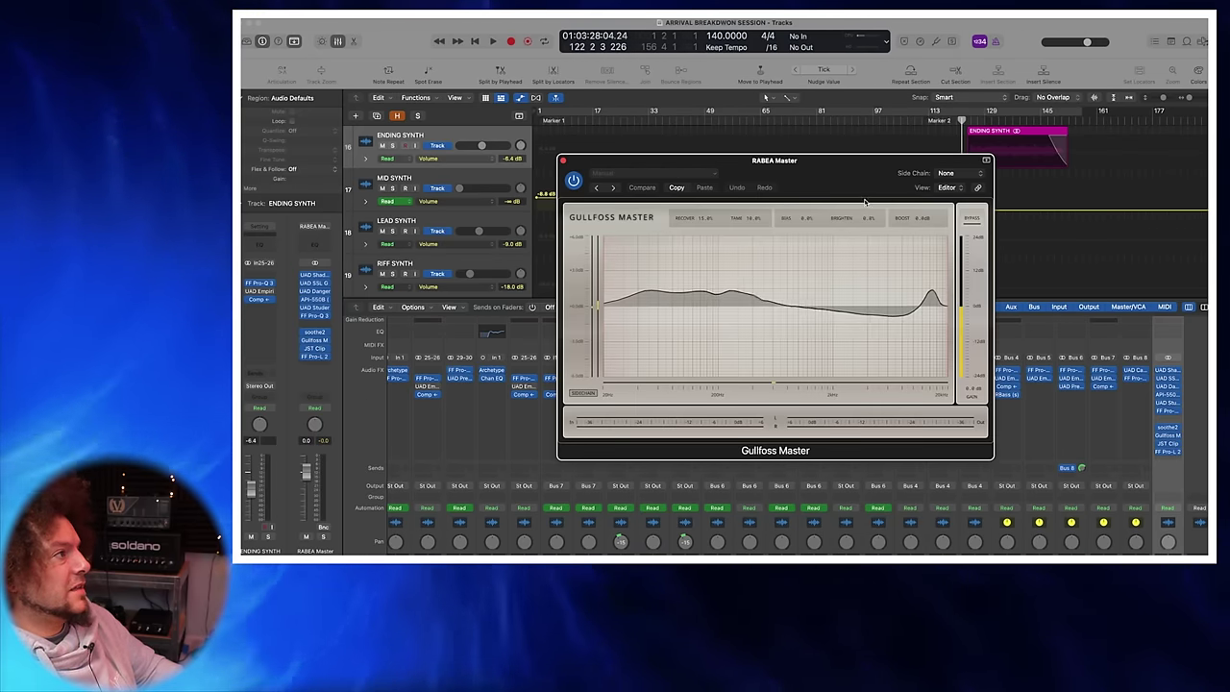
pyautogui.moveTo(858, 177); pyautogui.dragTo(783, 169)
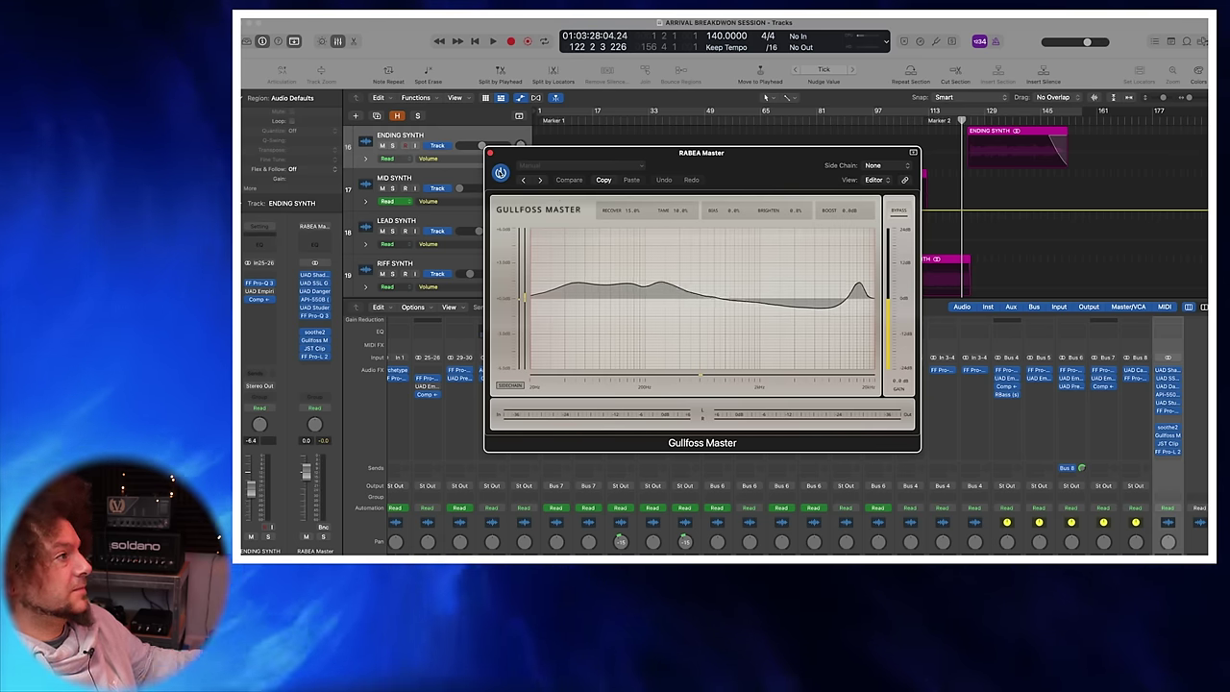
pyautogui.press('space')
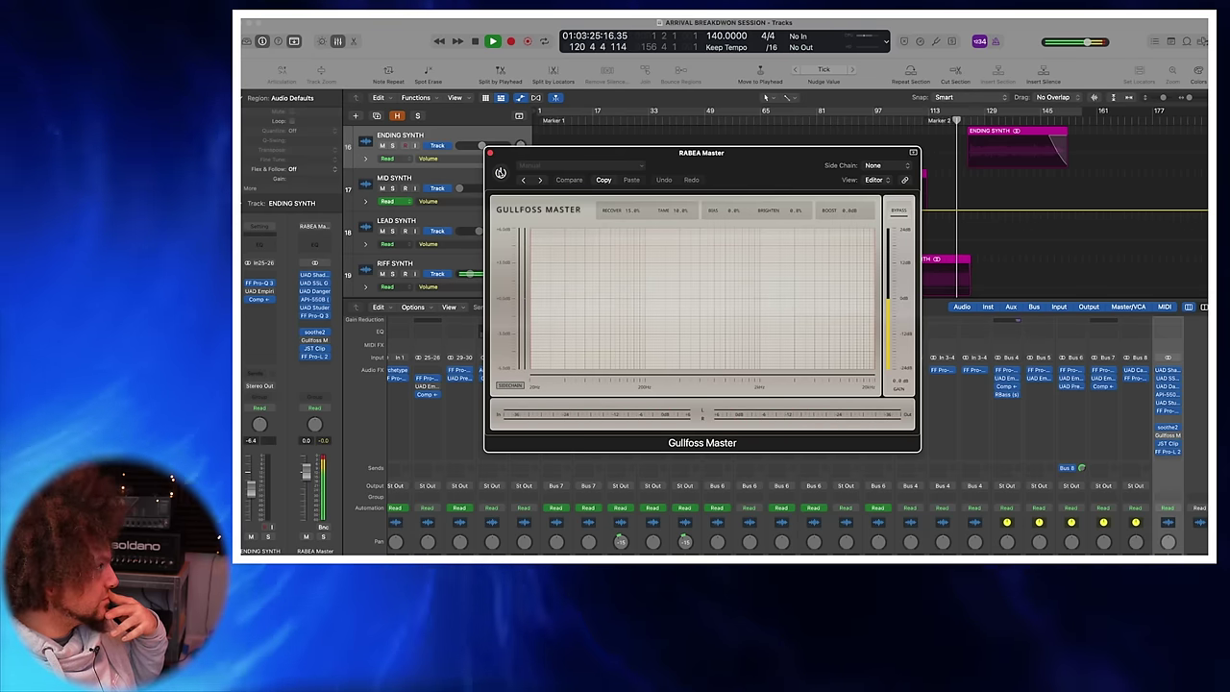
pyautogui.click(500, 172)
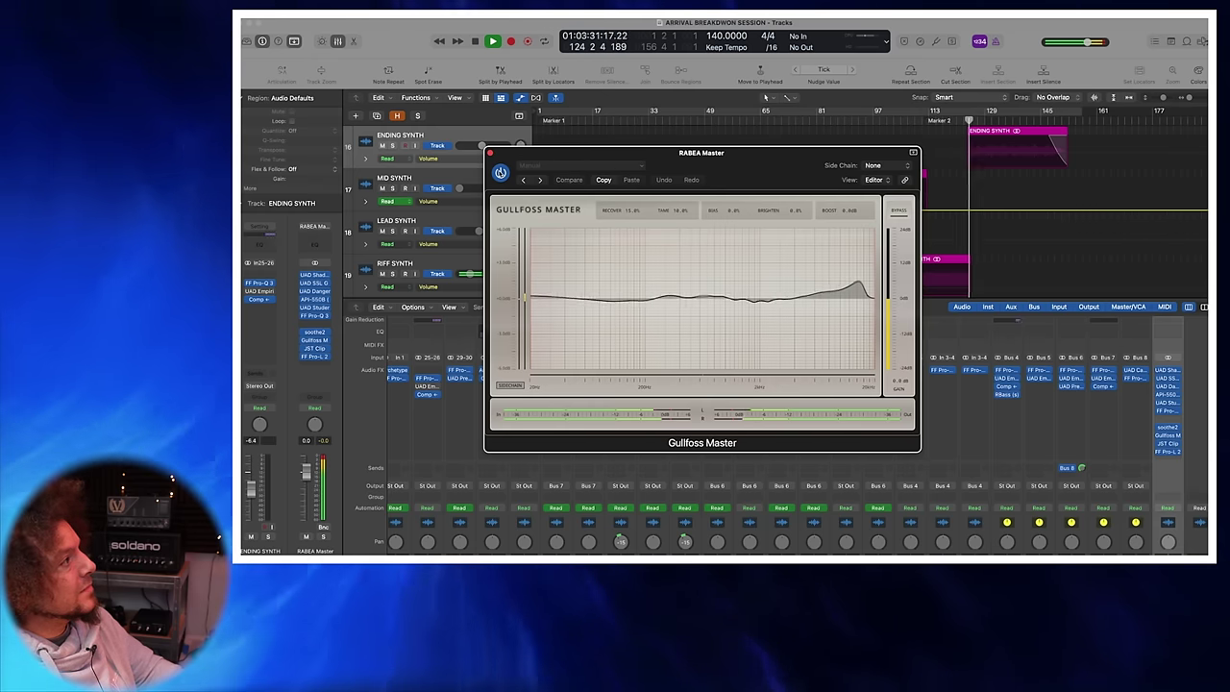
pyautogui.press('space')
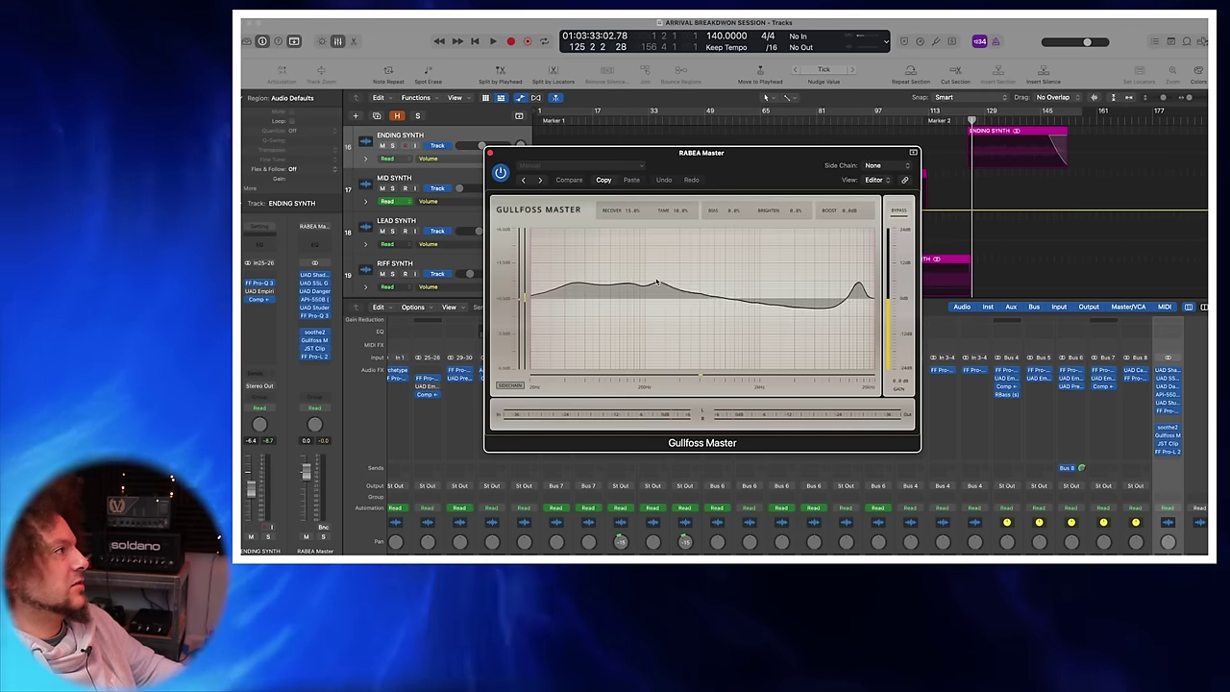
pyautogui.moveTo(731, 168); pyautogui.dragTo(777, 181)
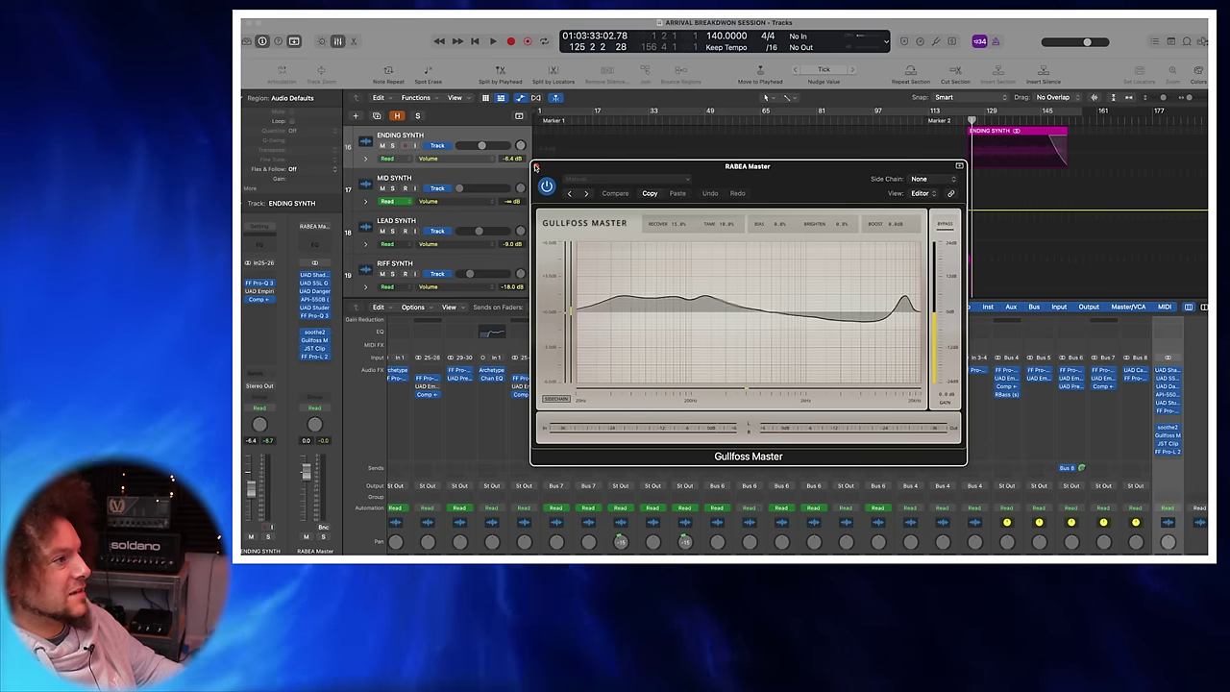
pyautogui.click(536, 168)
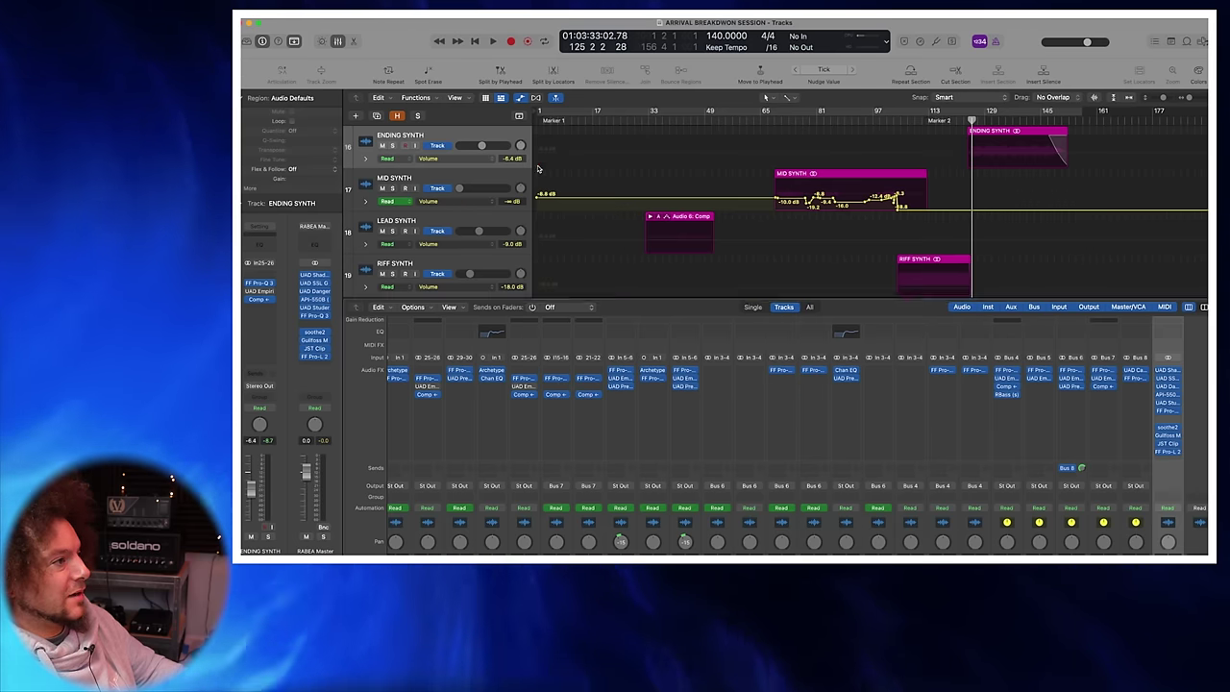
# Step: Open JST Clip and FF Pro-L 2 on the RABEA Master channel and compare the limiter bypassed and active during playback
pyautogui.click(1169, 444)
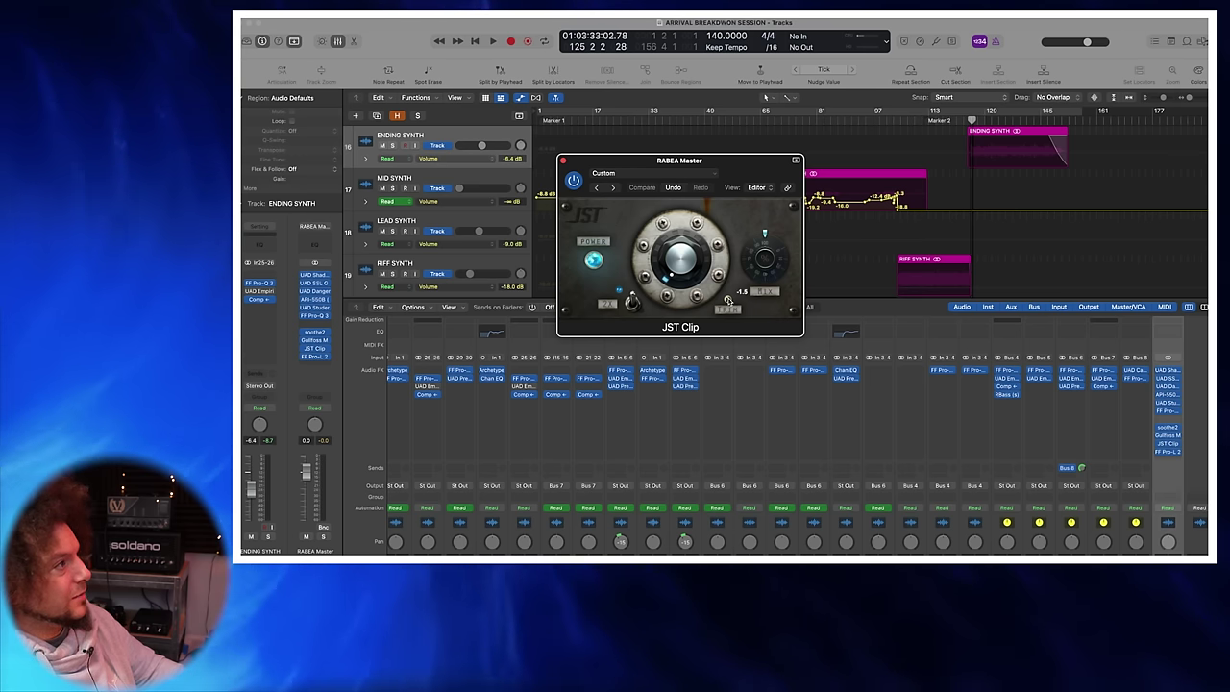
pyautogui.moveTo(728, 301); pyautogui.dragTo(728, 303)
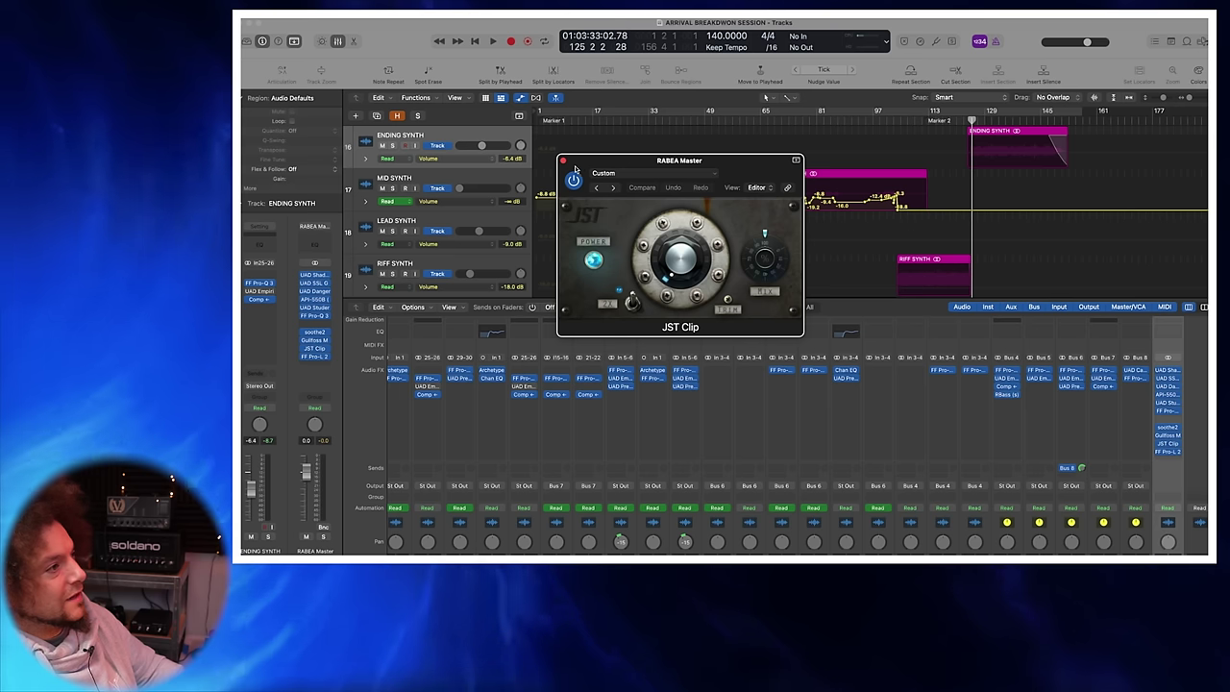
pyautogui.click(1168, 451)
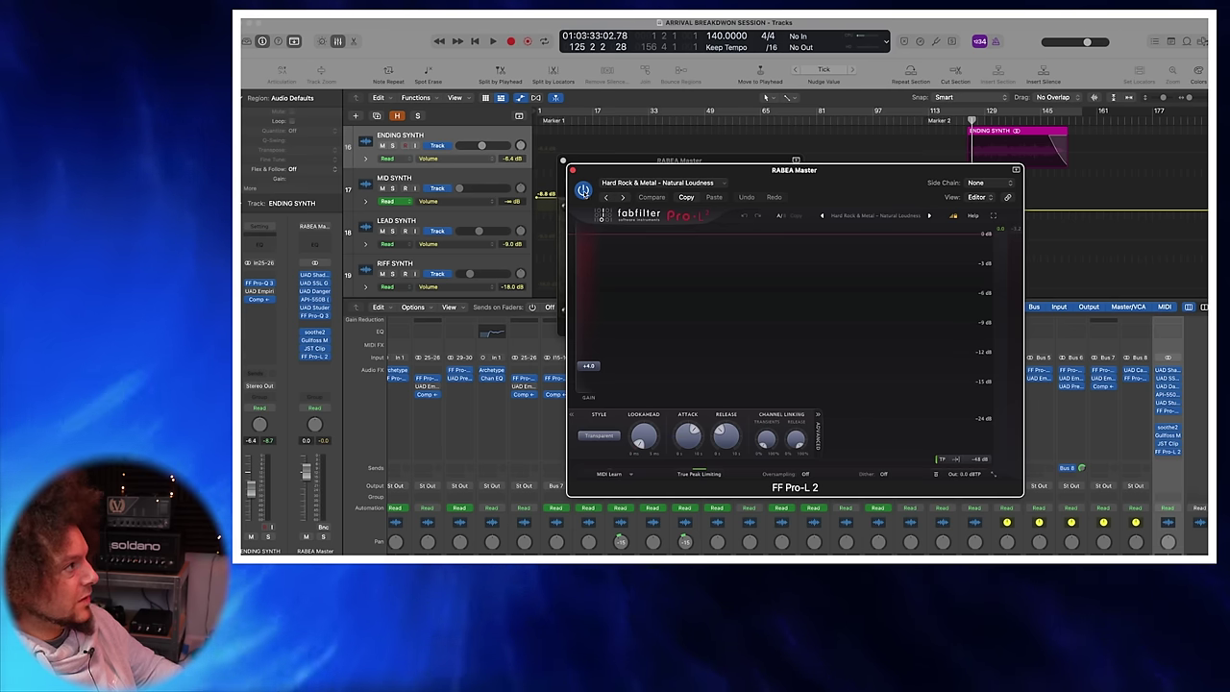
pyautogui.click(584, 189)
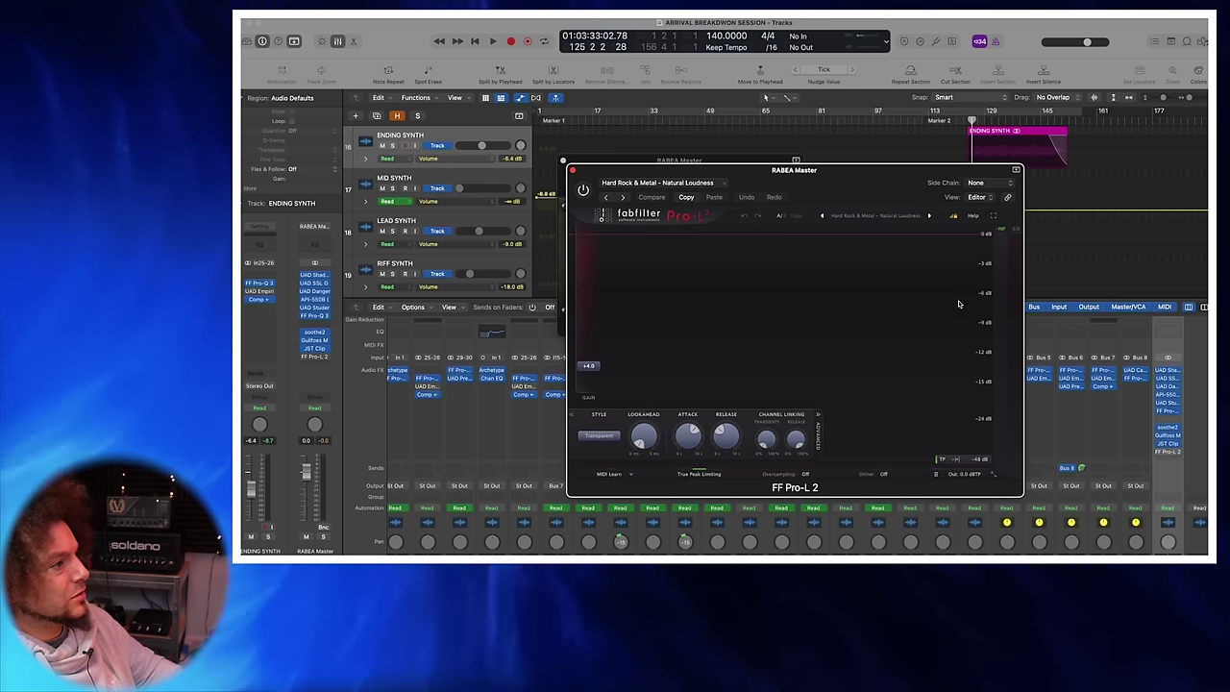
pyautogui.press('space')
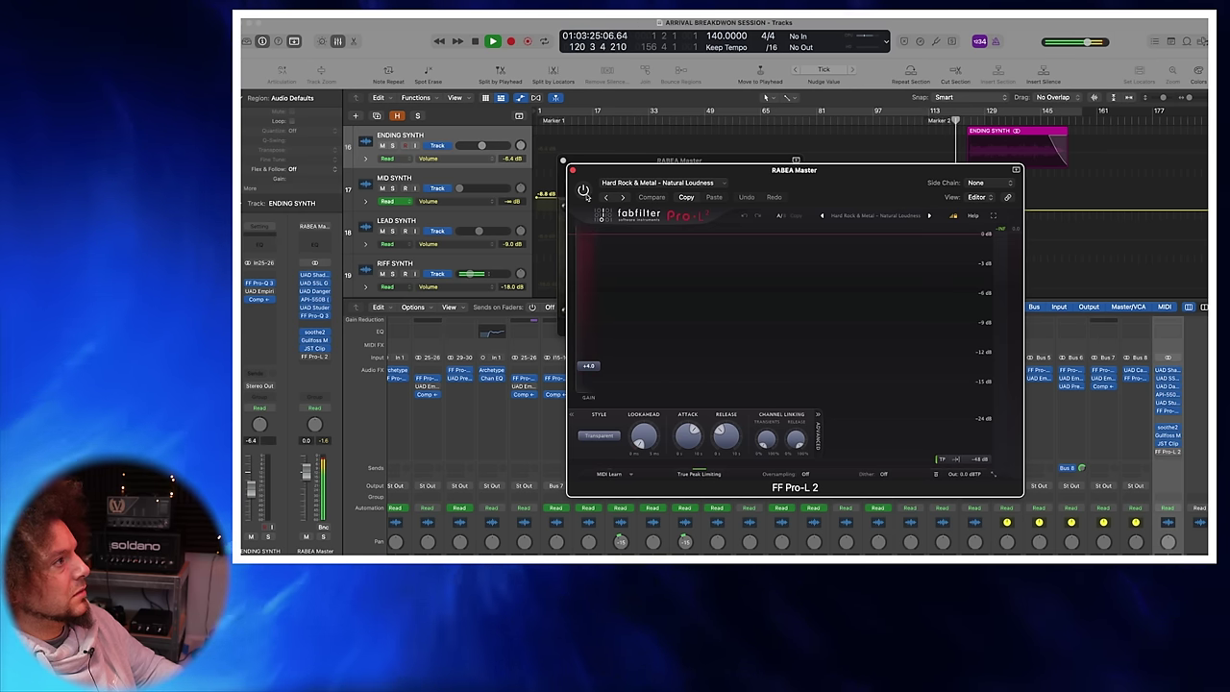
pyautogui.click(585, 191)
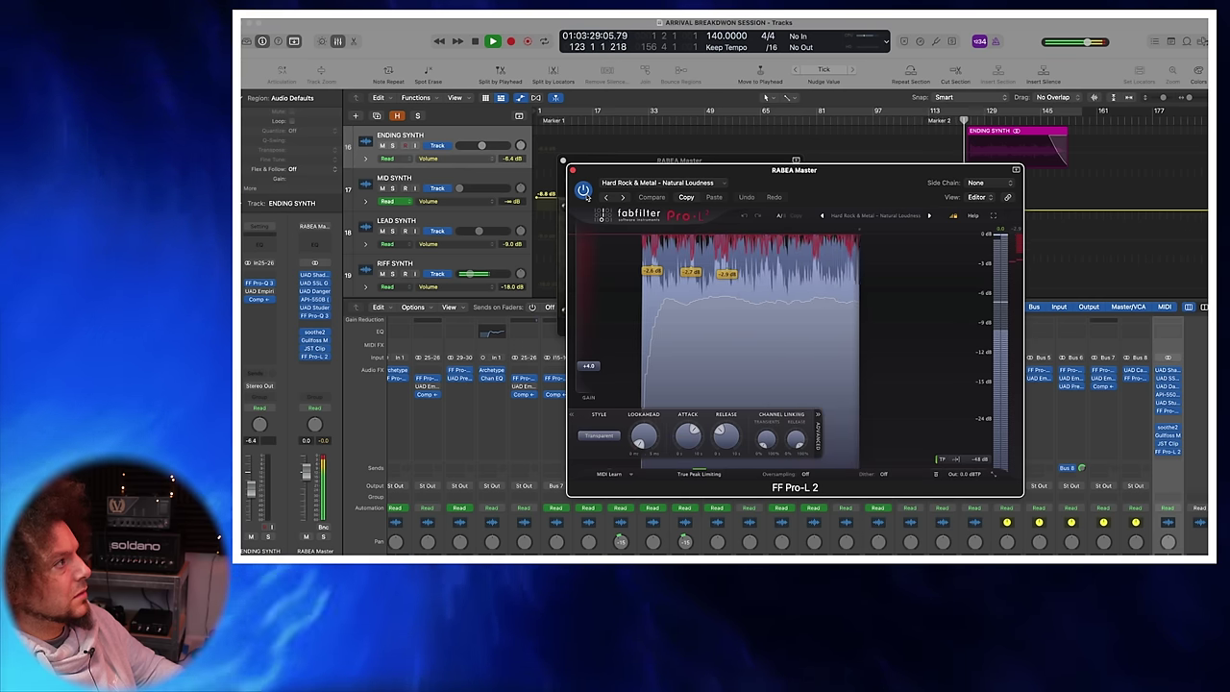
pyautogui.press('space')
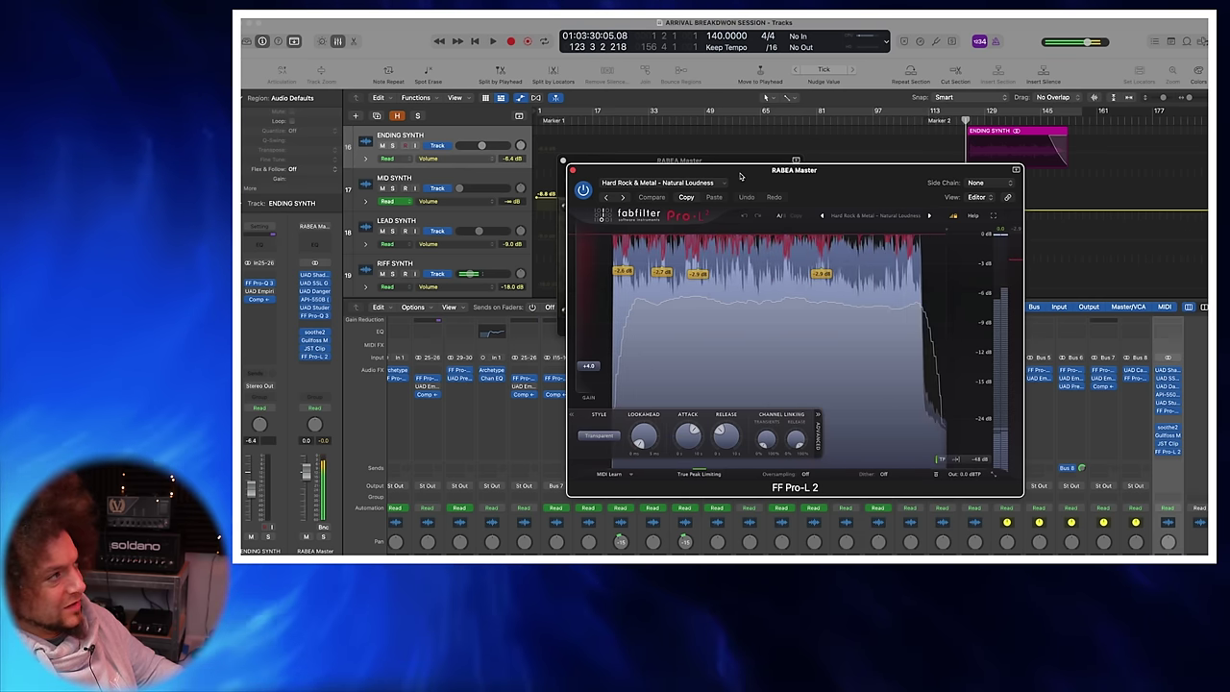
# Step: Place JST Clip and Pro-L 2 side by side, compare the clipper bypassed and active during playback, and close both plug-ins
pyautogui.moveTo(728, 175); pyautogui.dragTo(849, 205)
pyautogui.moveTo(619, 177); pyautogui.dragTo(454, 257)
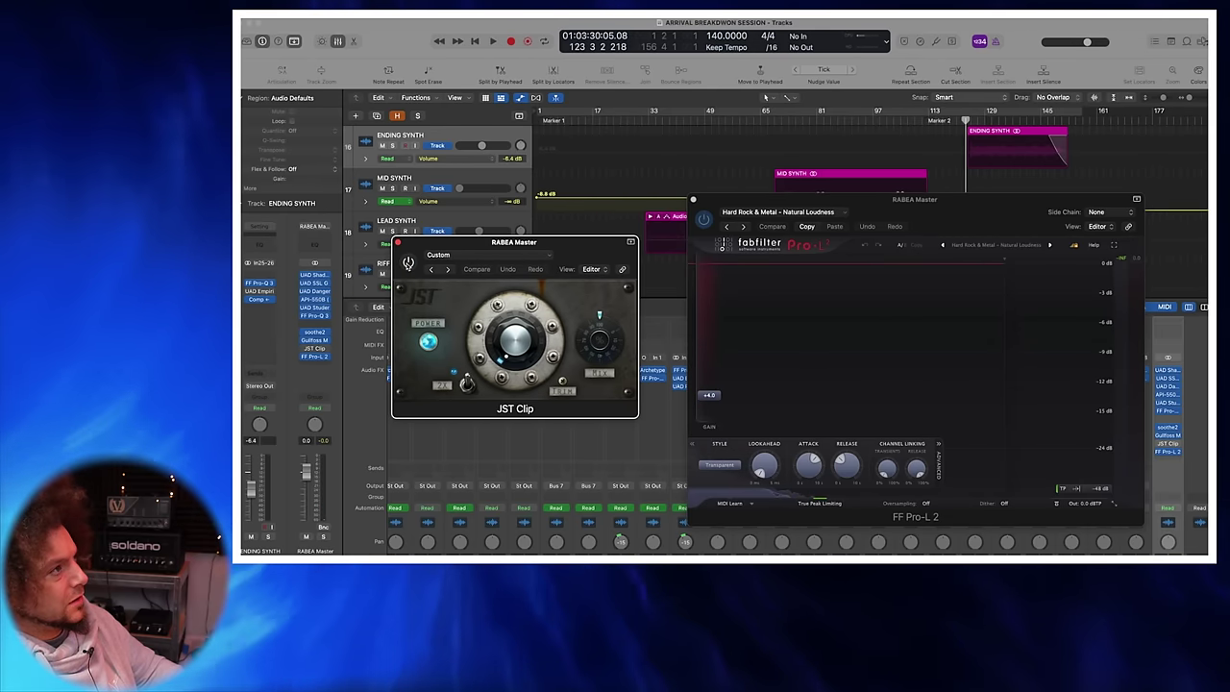
pyautogui.press('space')
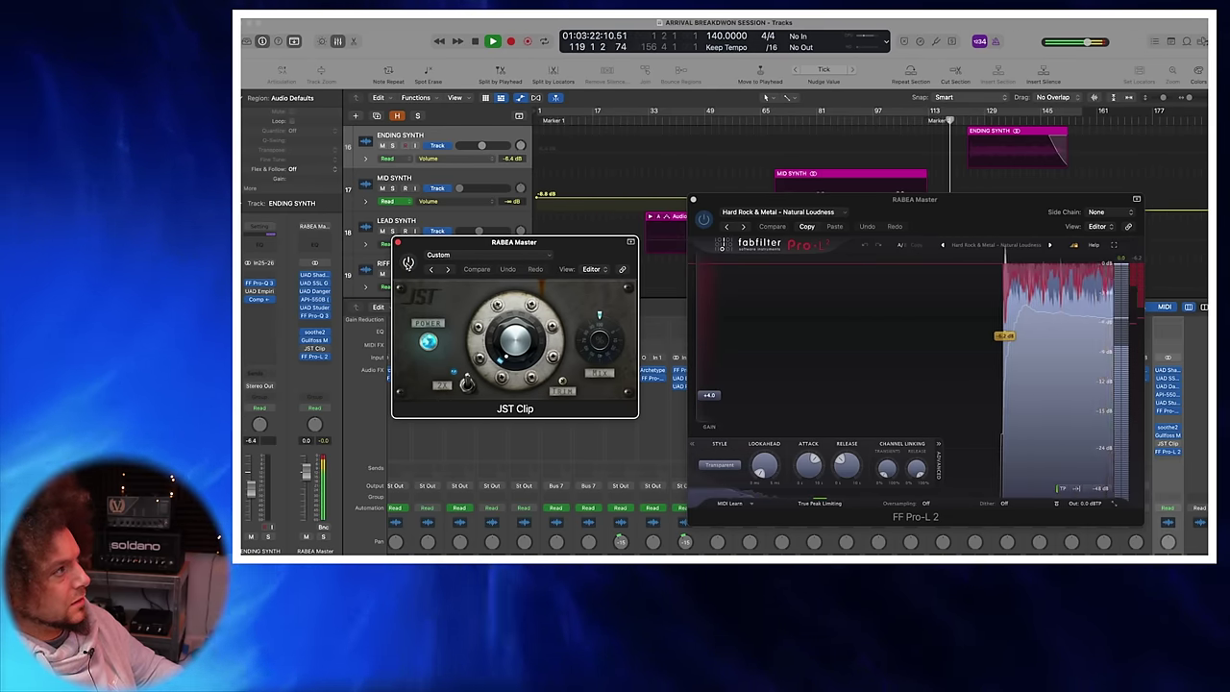
pyautogui.press('space')
pyautogui.click(398, 241)
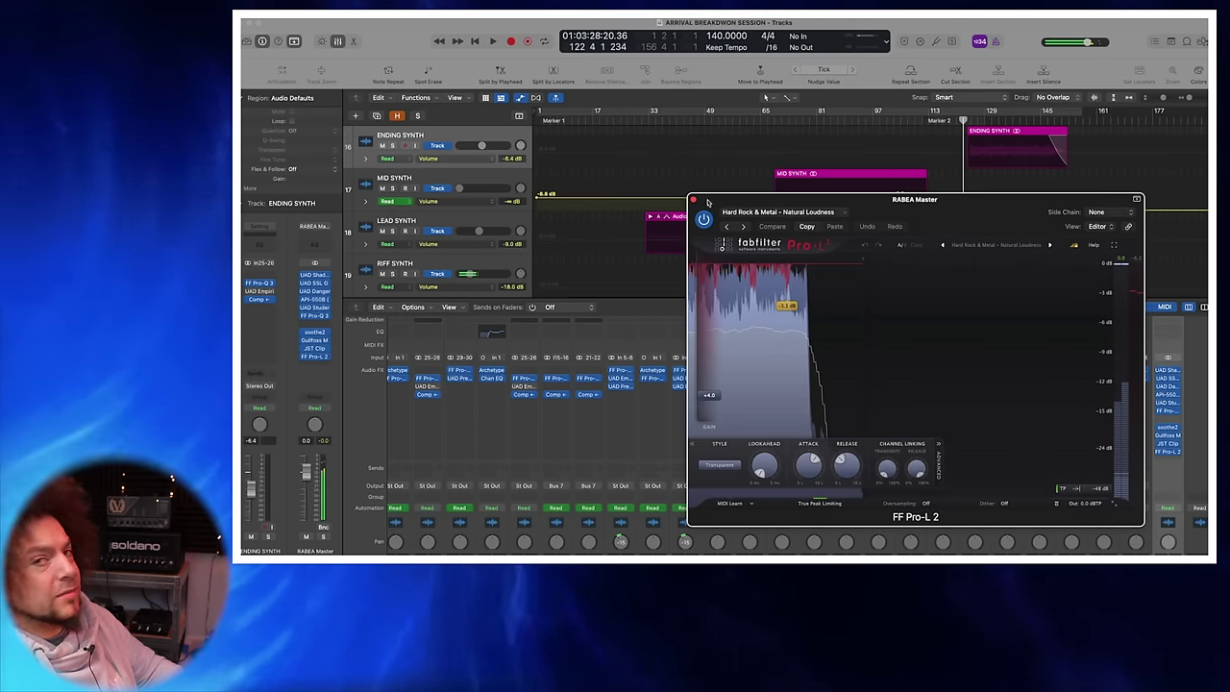
pyautogui.click(693, 199)
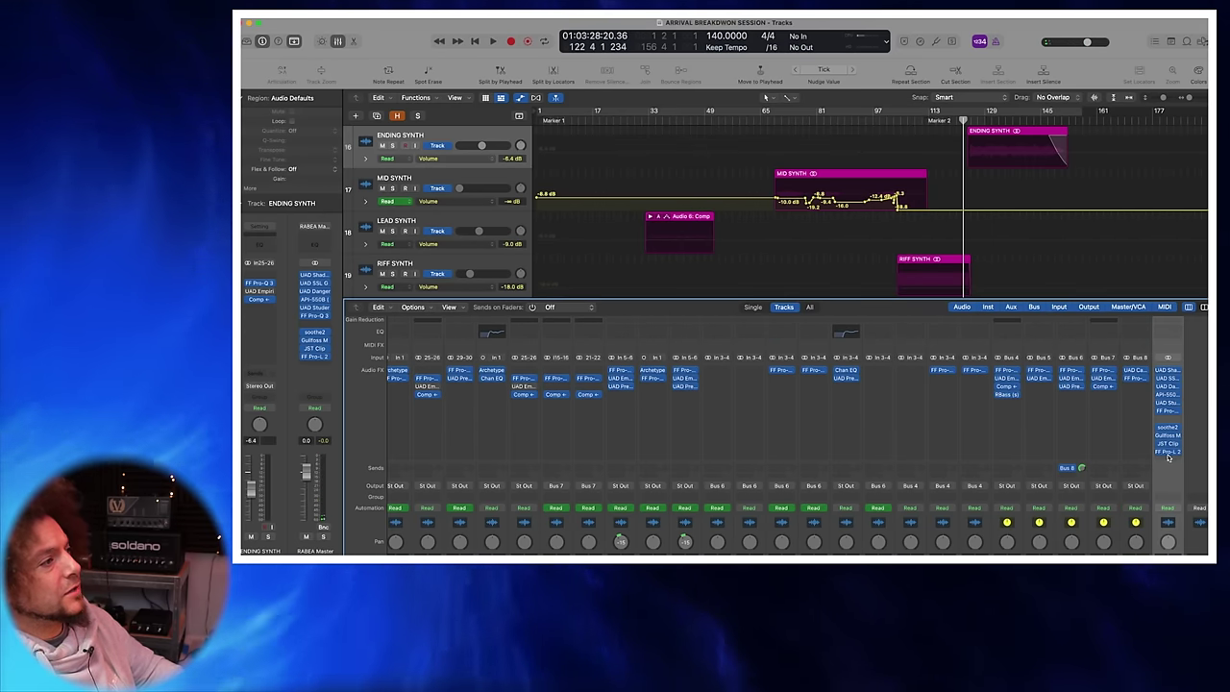
# Step: Hide the mixer and the track automation, and reduce the track height in the arrangement
pyautogui.scroll(-5, 1169, 459)
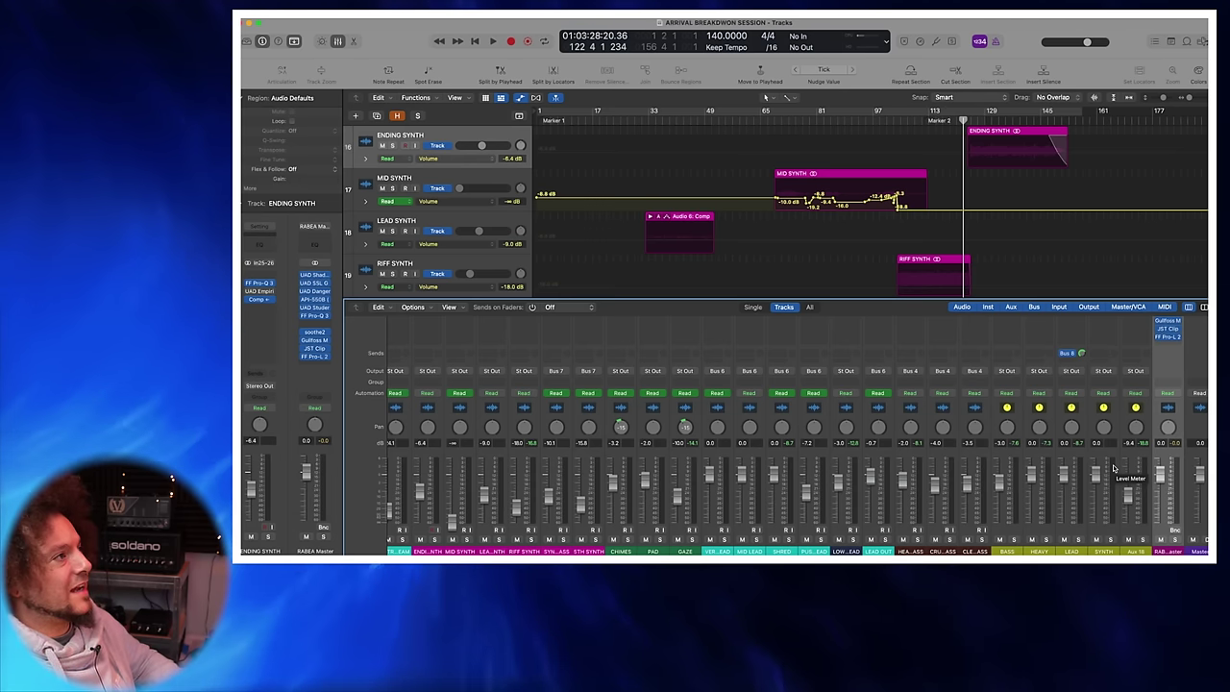
pyautogui.press('x')
pyautogui.click(482, 180)
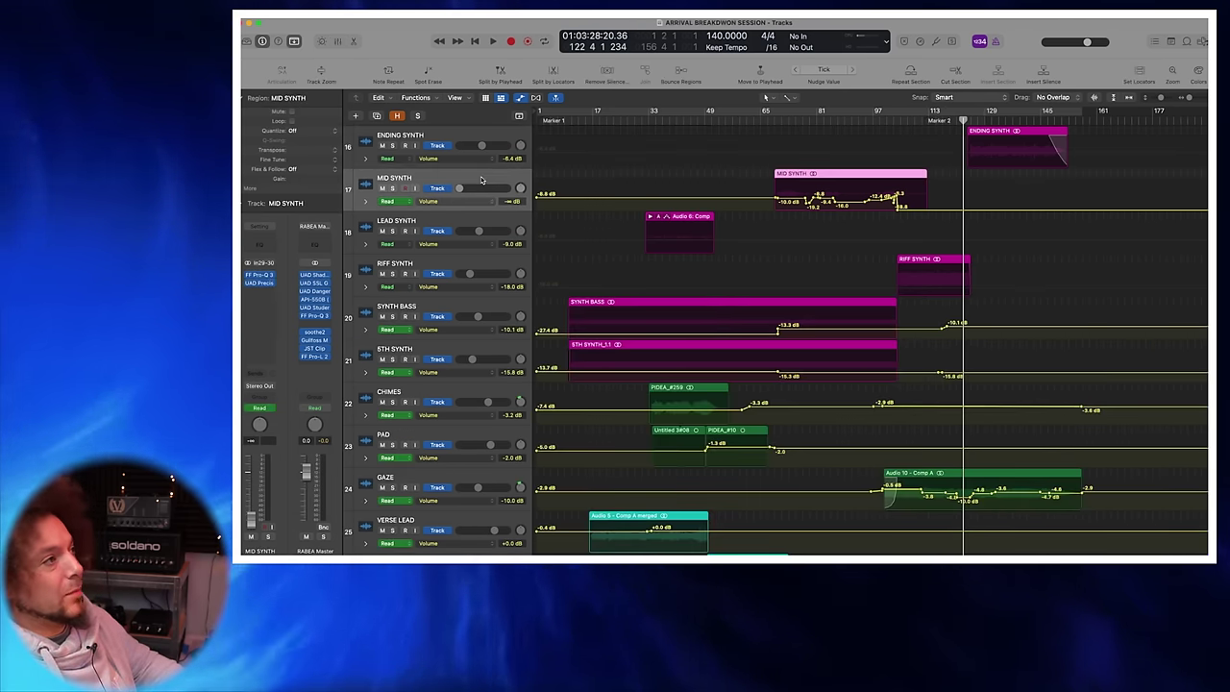
pyautogui.press('a')
pyautogui.press('super+Up')
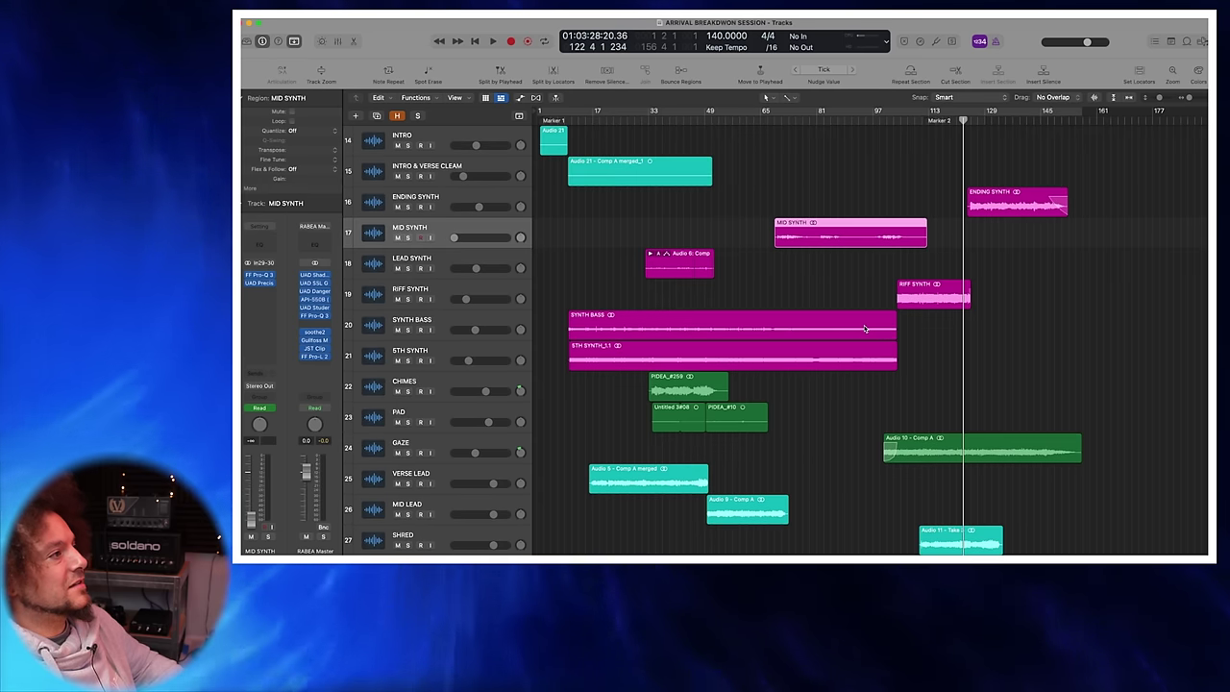
# Step: Play the song's ending from about bar 135 and stop playback
pyautogui.scroll(-5, 852, 357)
pyautogui.scroll(4, 853, 356)
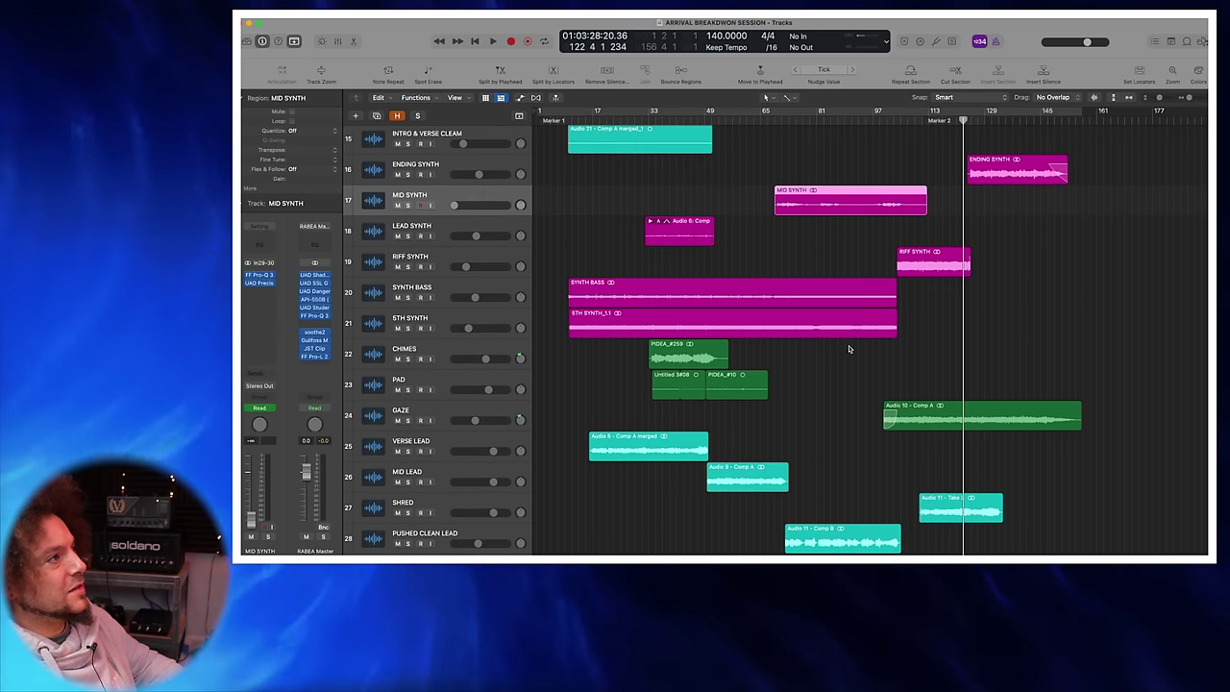
pyautogui.doubleClick(1013, 121)
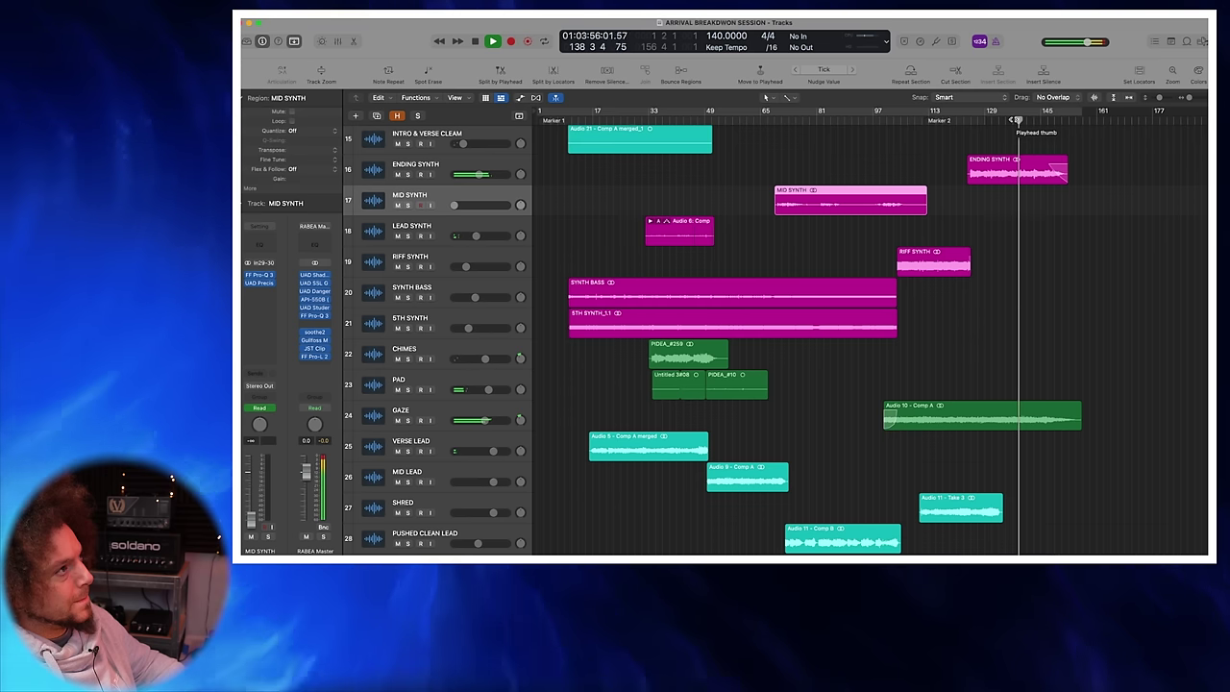
pyautogui.press('space')
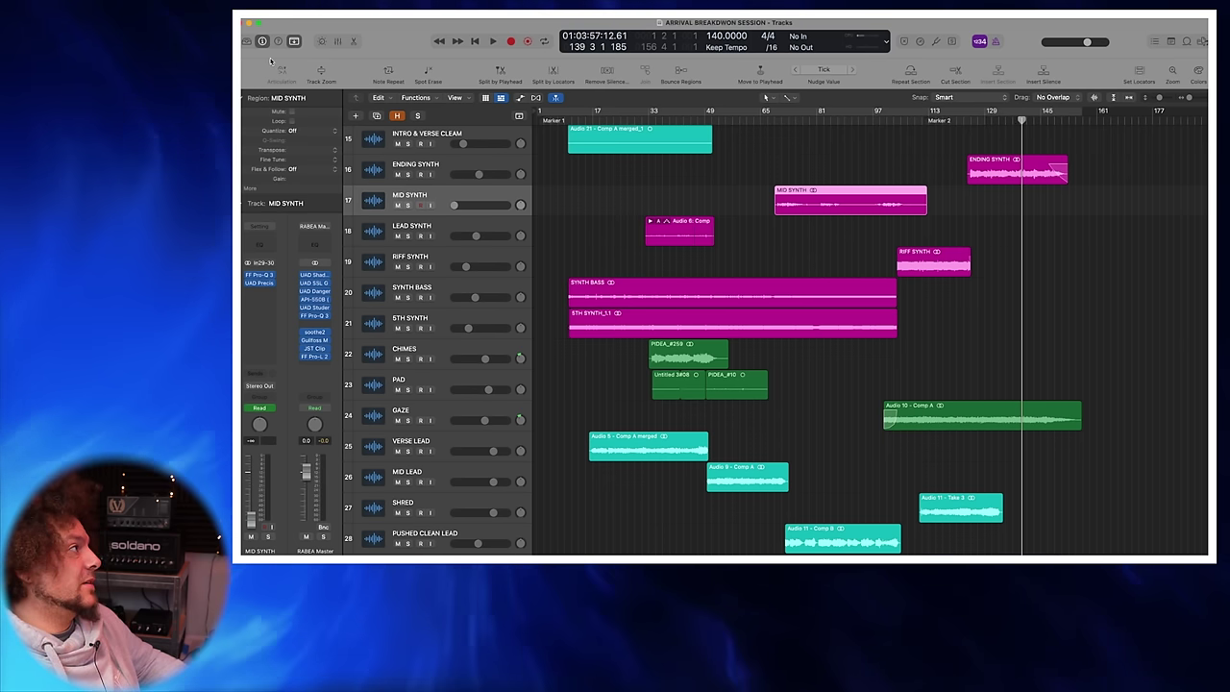
# Step: Show the mixer, enlarge its pane, and look across the channel strips, inserts and sends
pyautogui.click(338, 41)
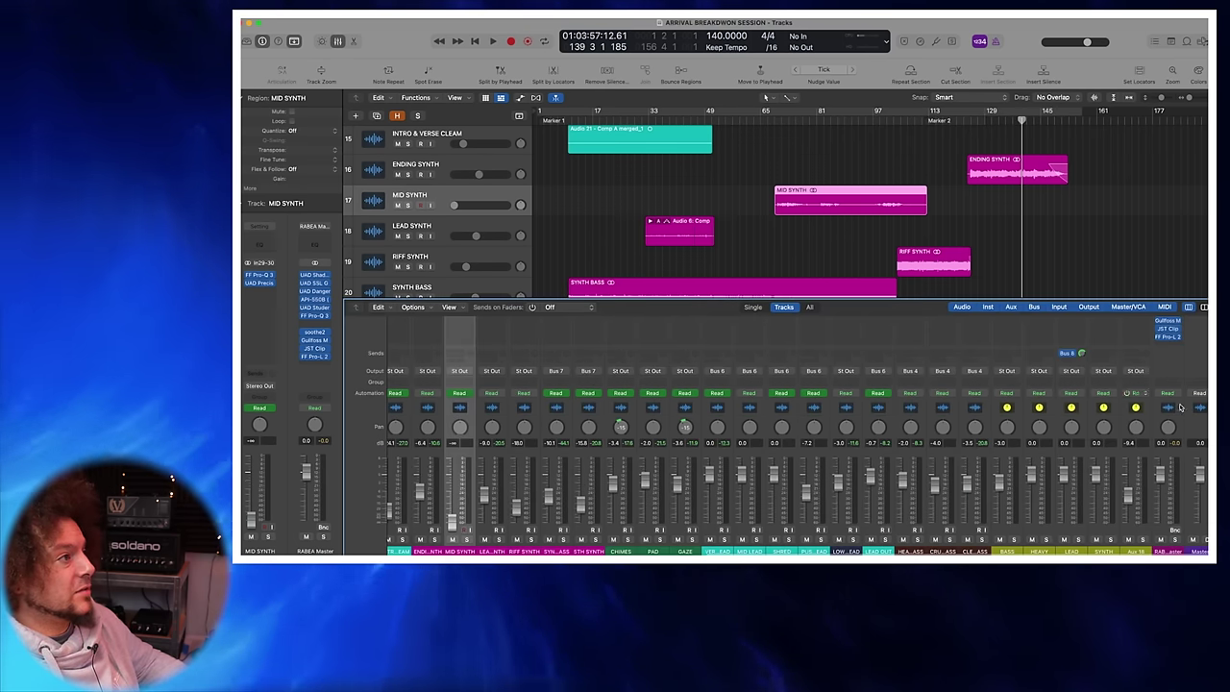
pyautogui.moveTo(1032, 298); pyautogui.dragTo(1033, 179)
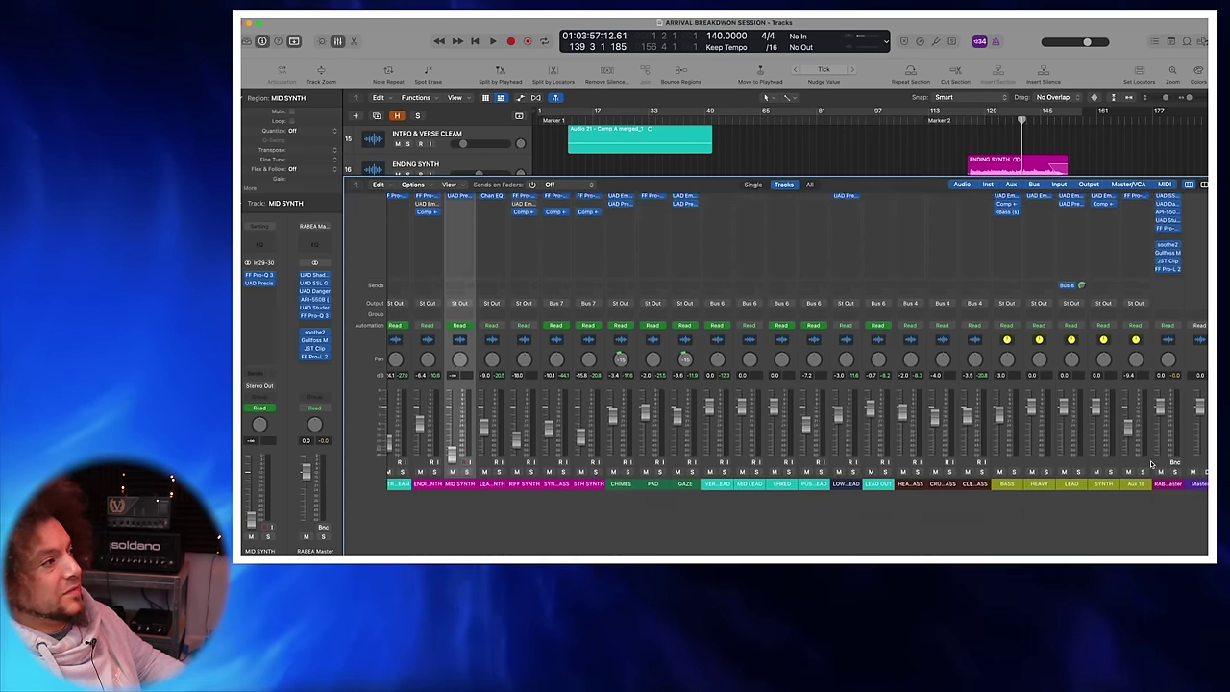
pyautogui.hscroll(-10, 1062, 426)
pyautogui.hscroll(5, 1057, 419)
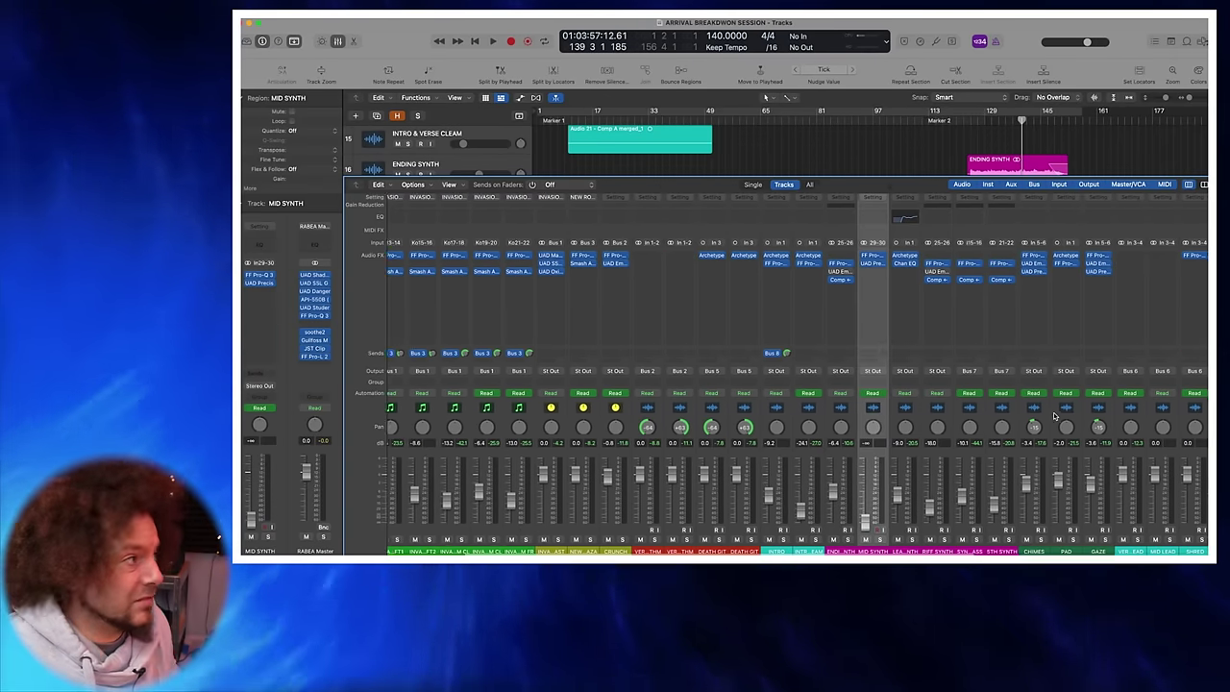
pyautogui.hscroll(1, 1054, 415)
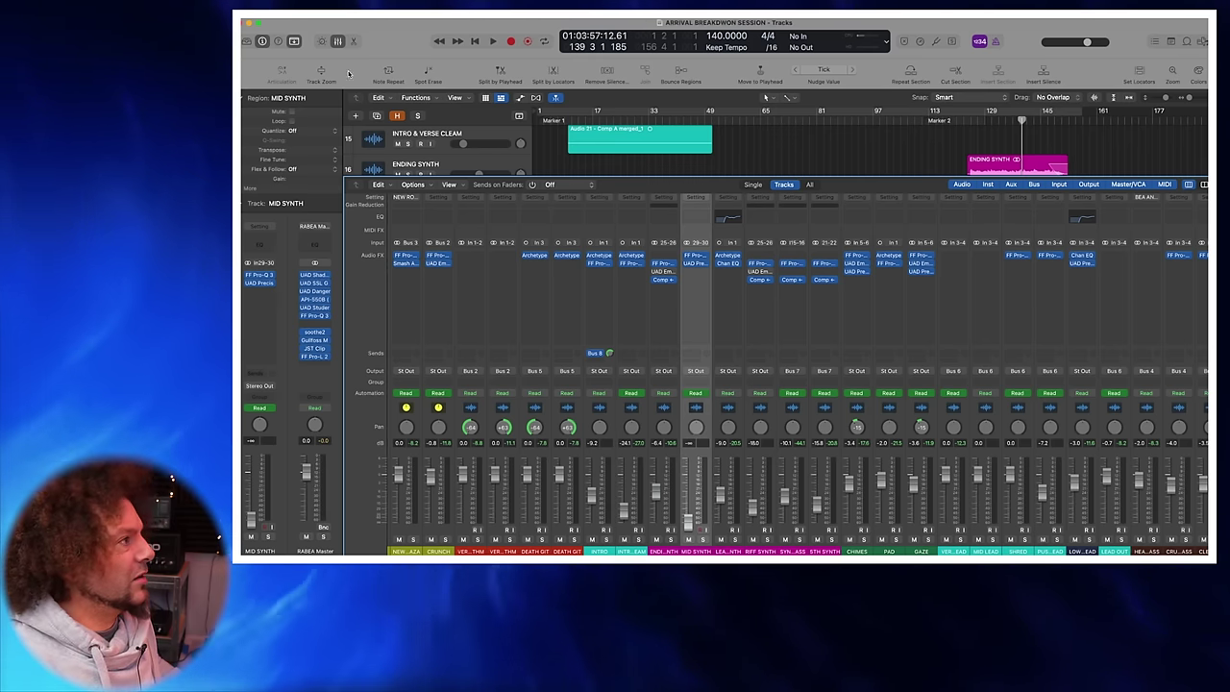
# Step: Hide the mixer and look over the arrangement's tracks down to CLEAN BASS
pyautogui.press('x')
pyautogui.scroll(-5, 818, 349)
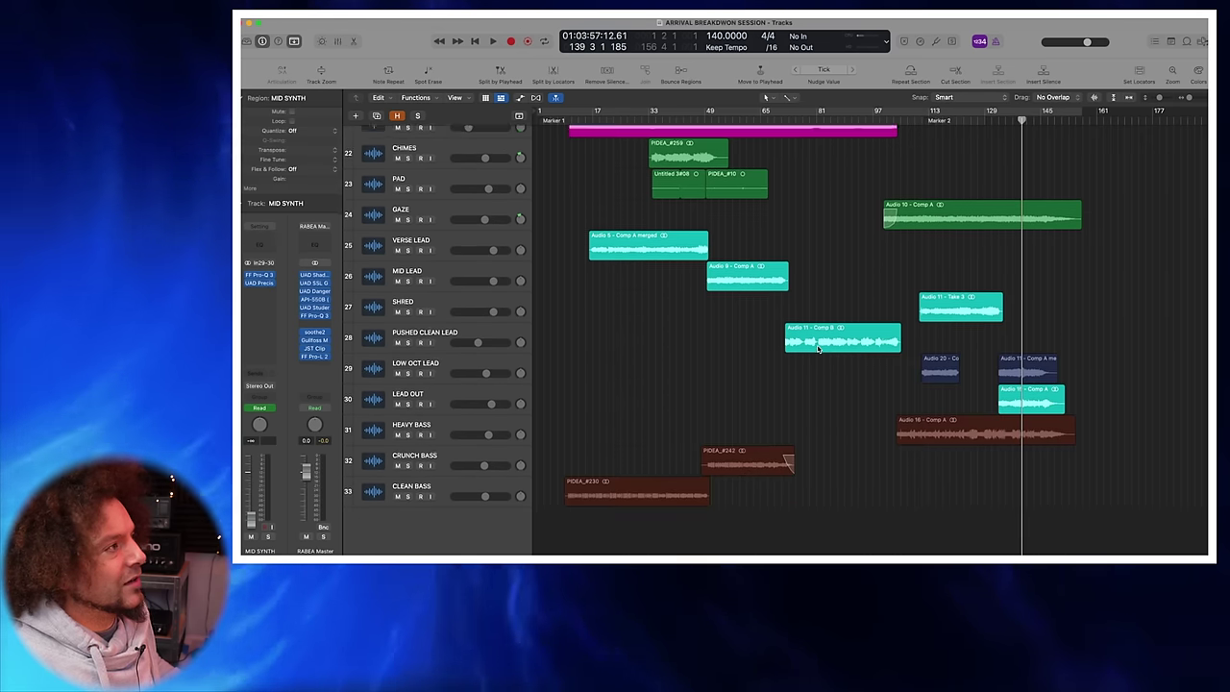
pyautogui.scroll(10, 817, 351)
pyautogui.scroll(-10, 815, 353)
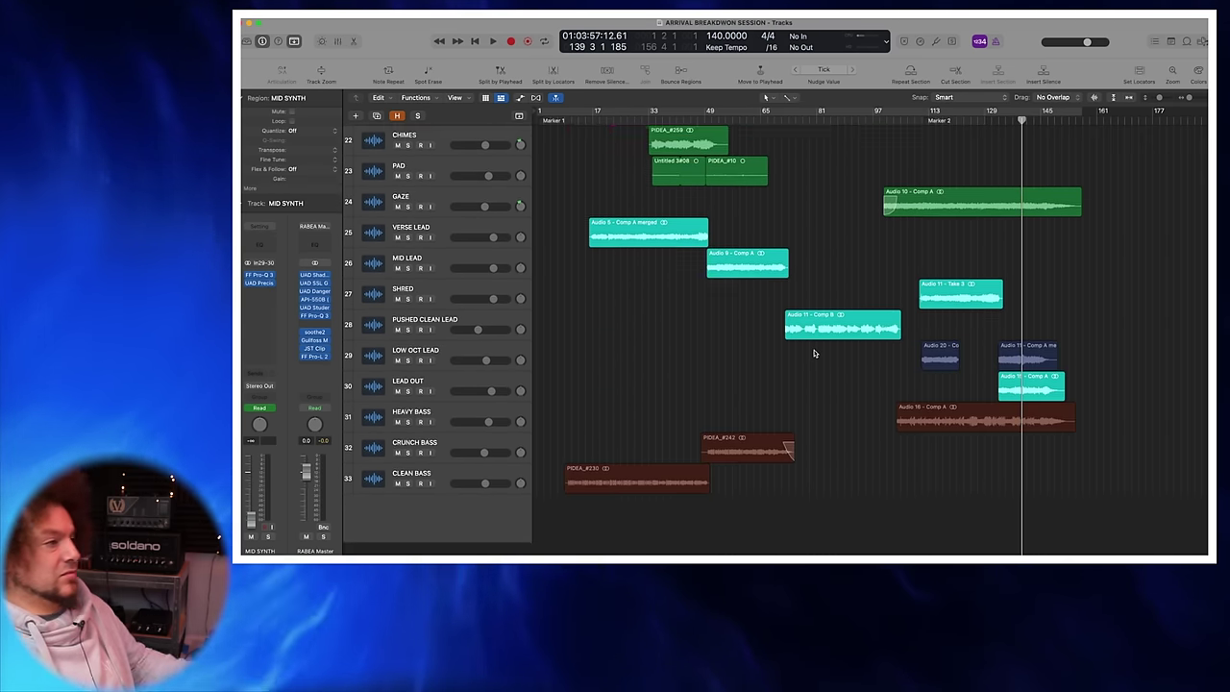
pyautogui.scroll(1, 814, 353)
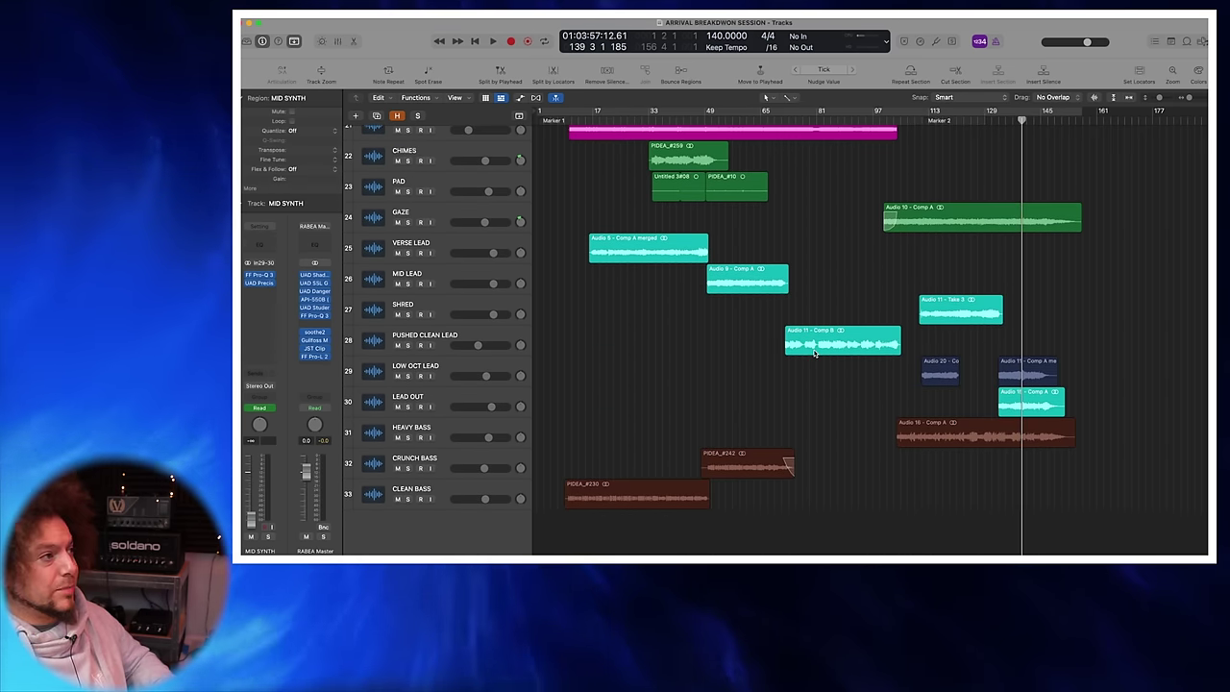